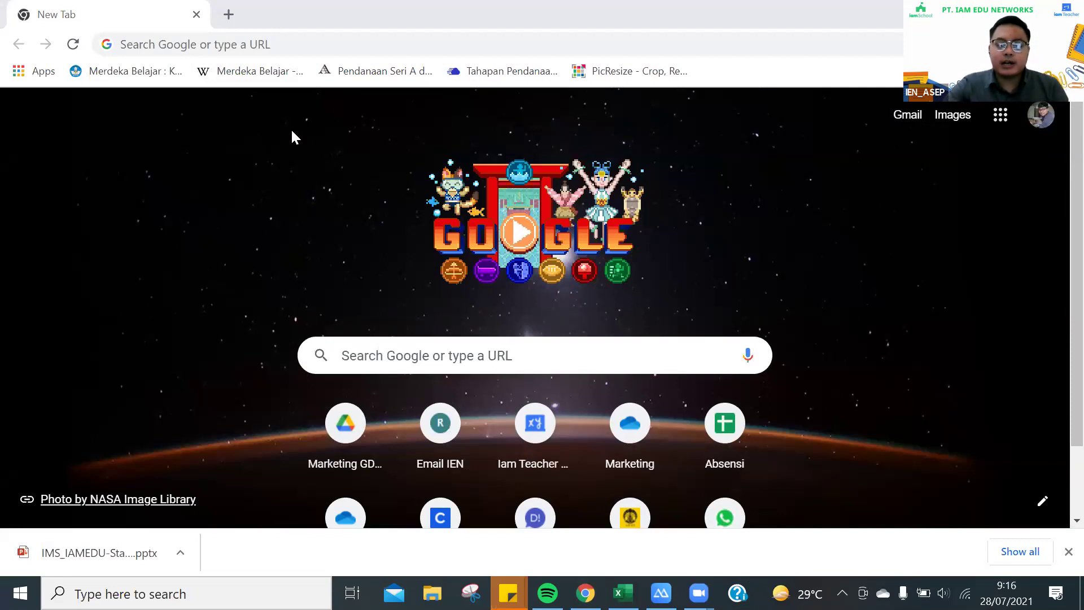
Close the Chrome download bar showing the downloaded presentation
left_click(1068, 551)
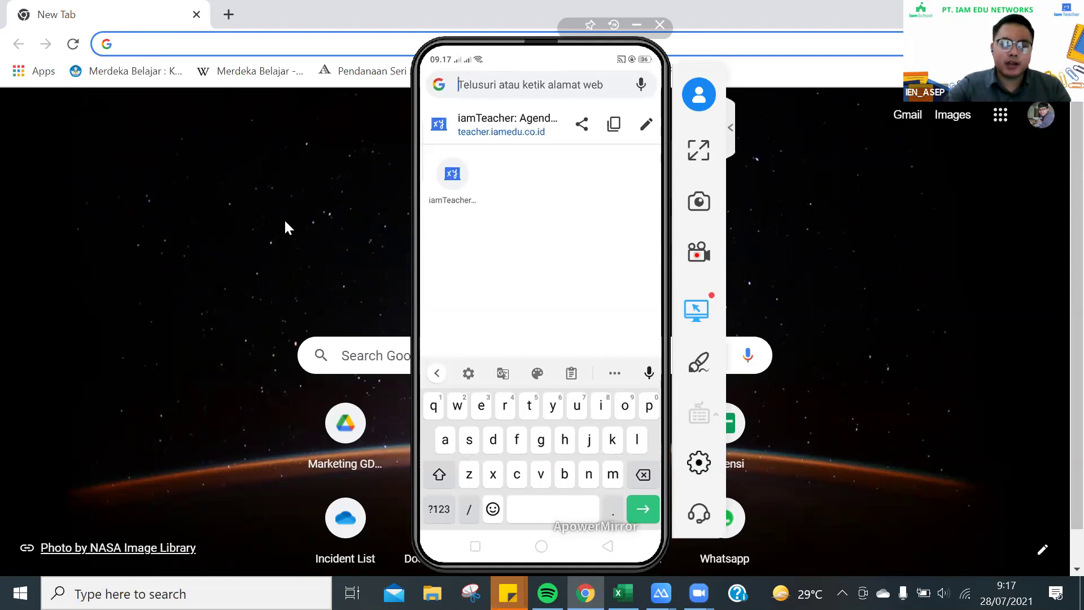
Go to teacher.iamedu.co.id in Chrome, with the same address entered on the mirrored phone
left_click(142, 46)
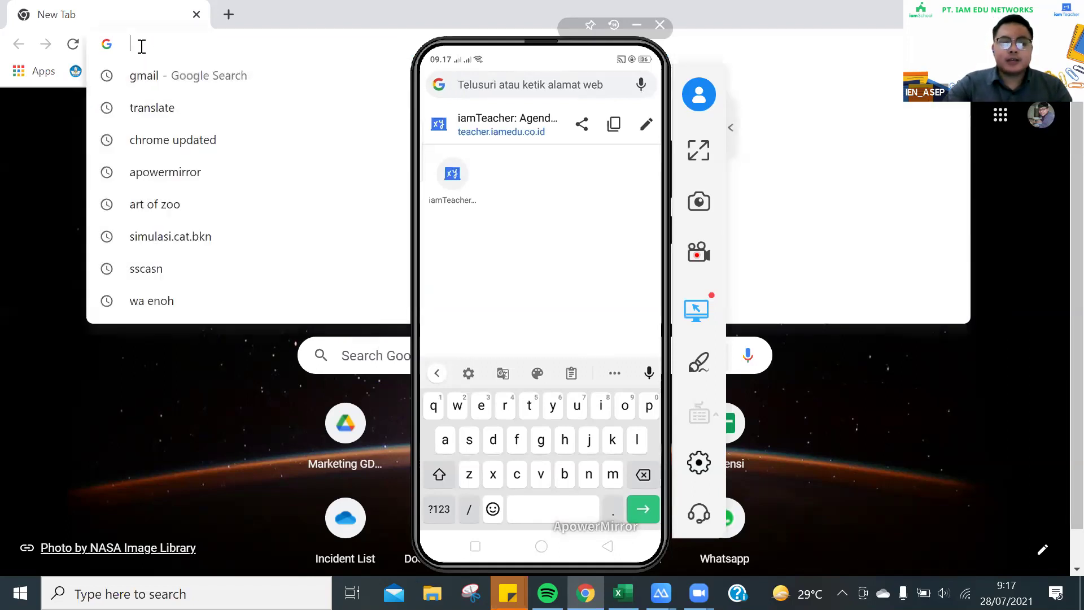
type("t")
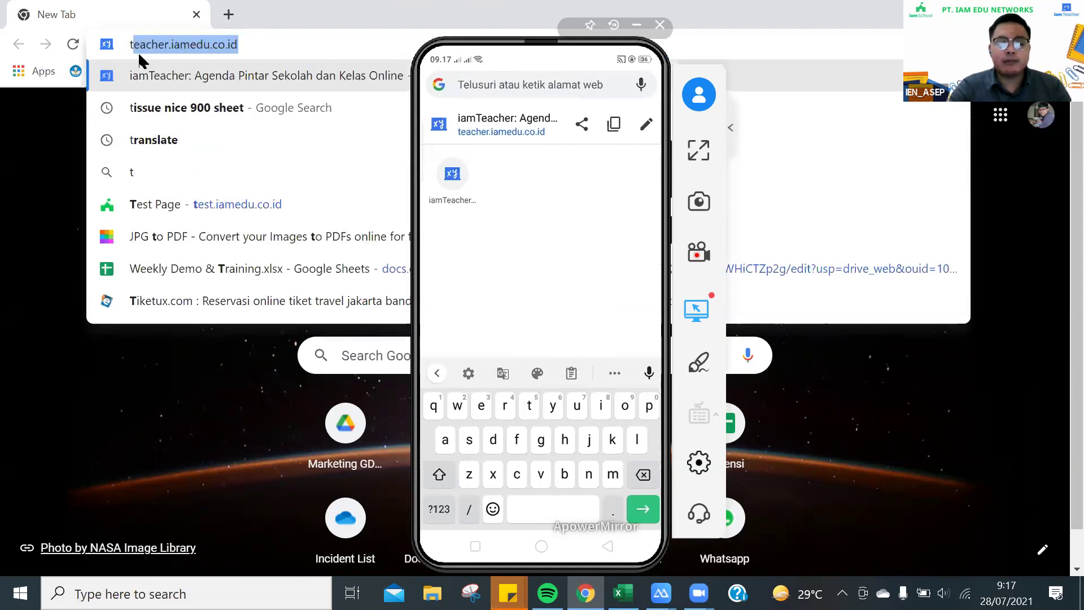
type("eacher")
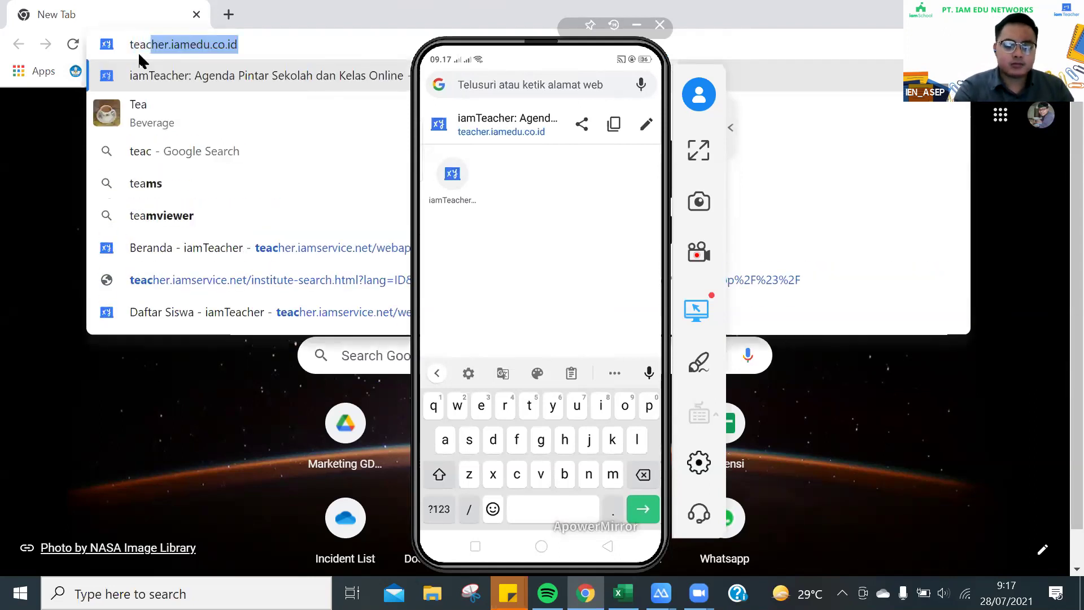
type(".iam")
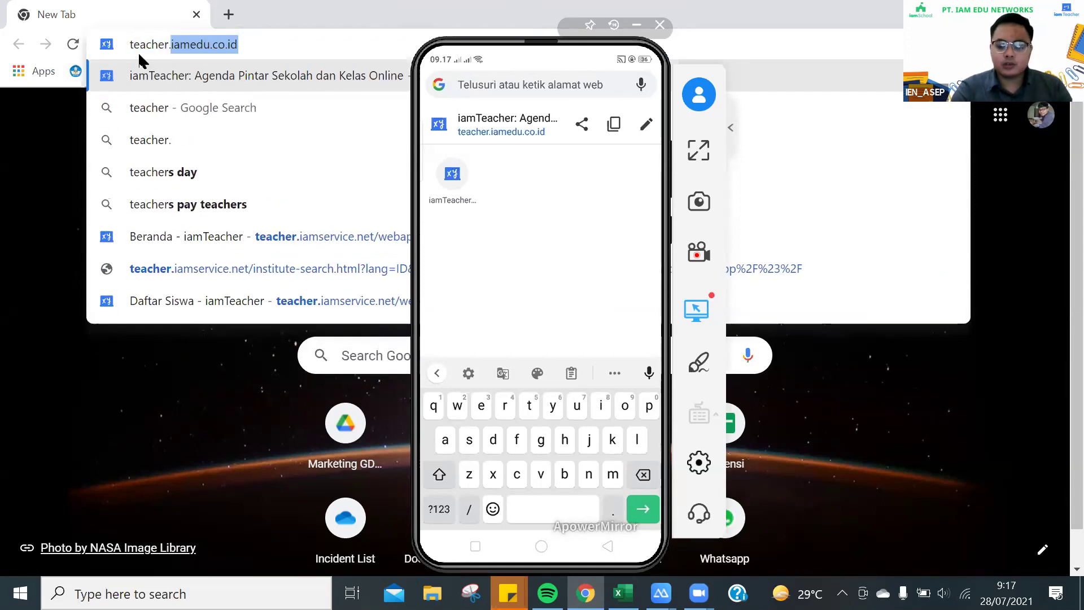
type("ed")
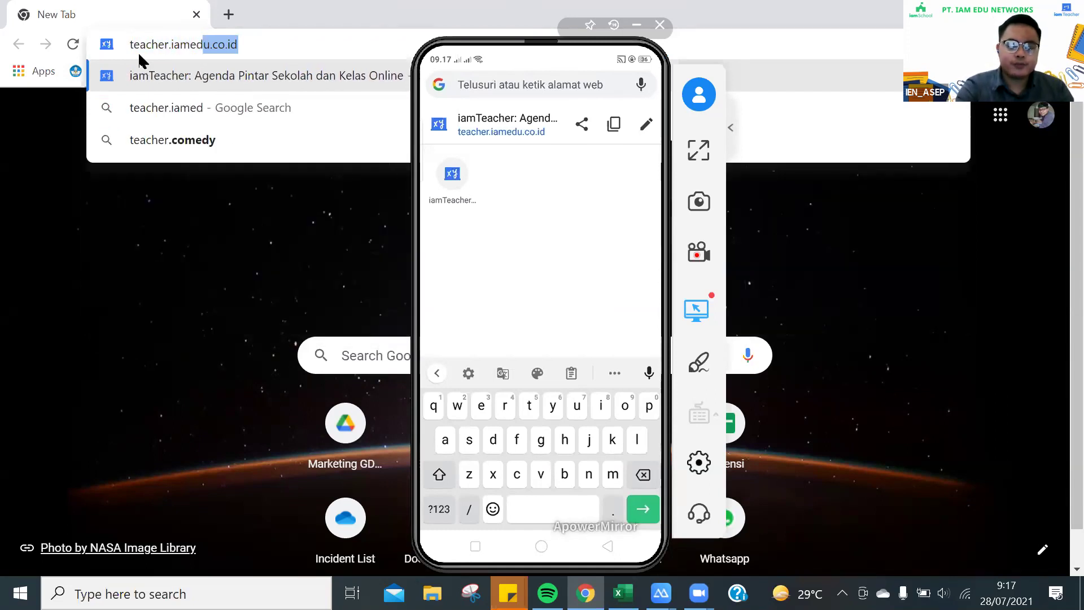
type("u.co")
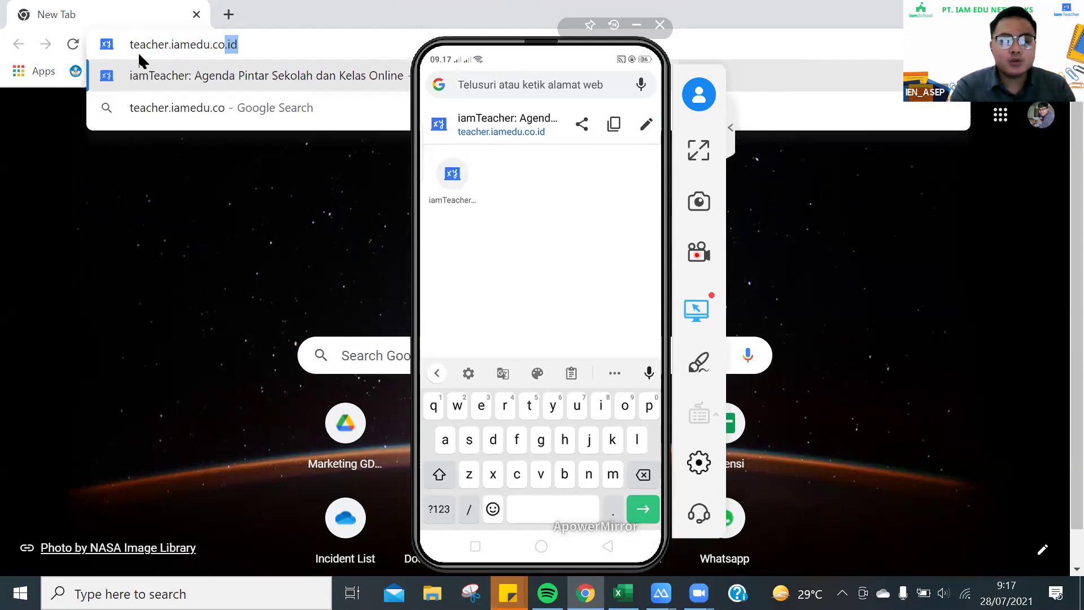
type(".id")
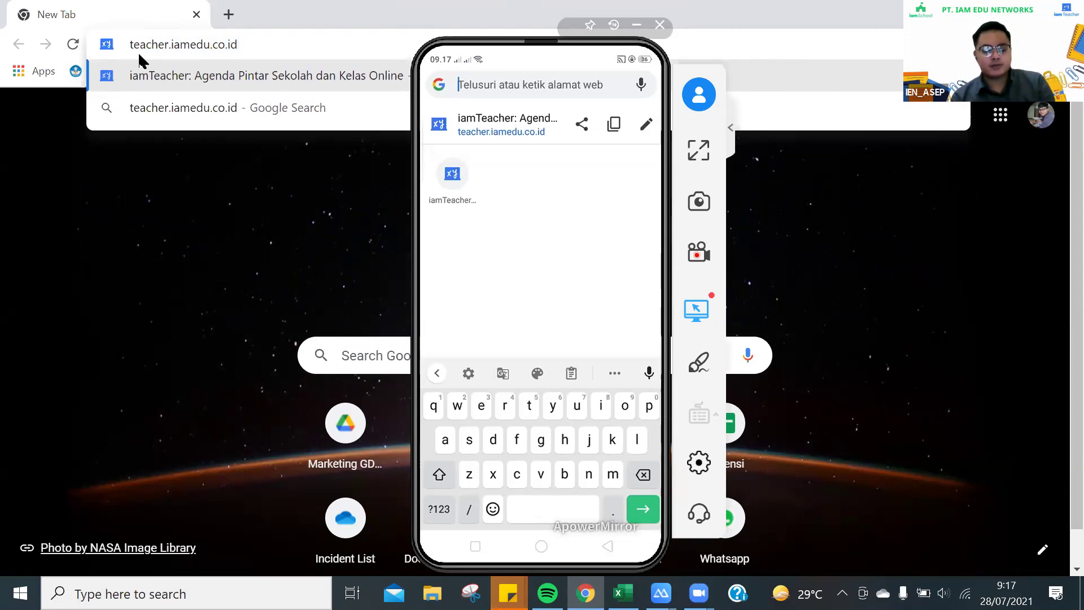
type("teacher")
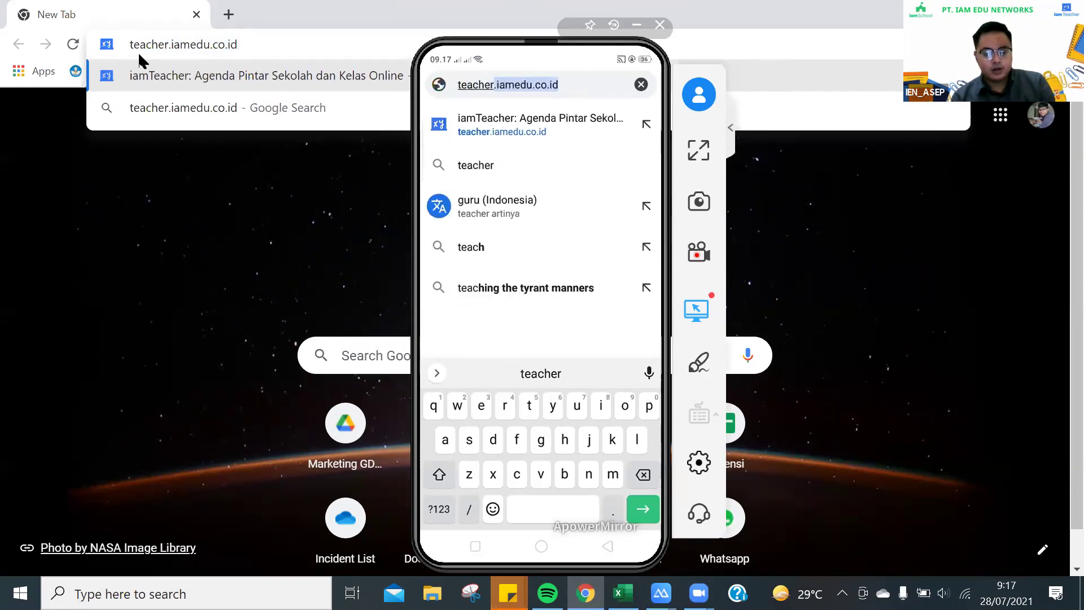
type(".iamedu.co")
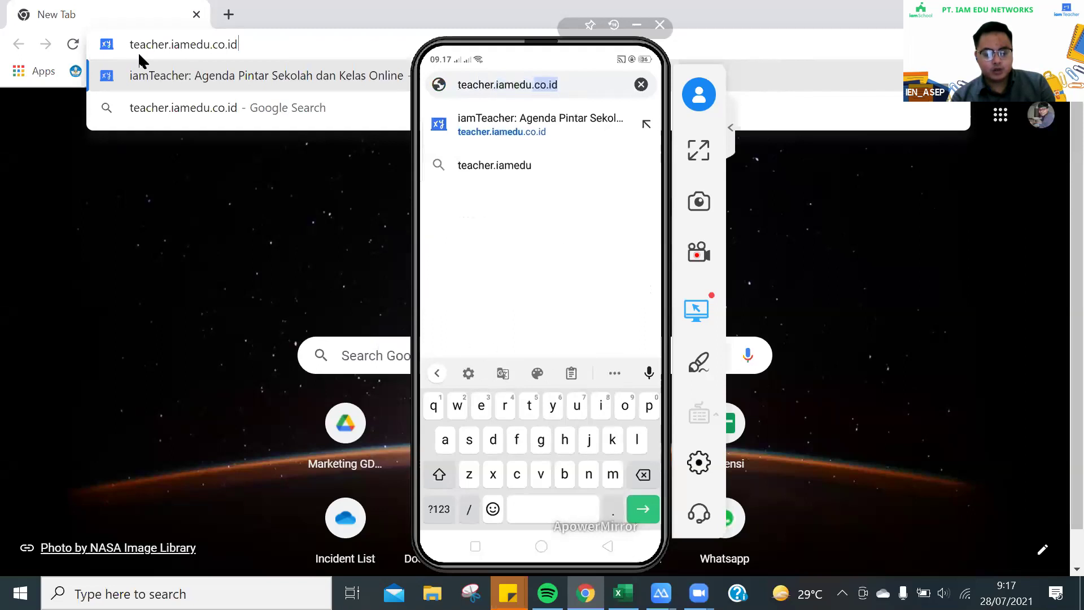
type("id")
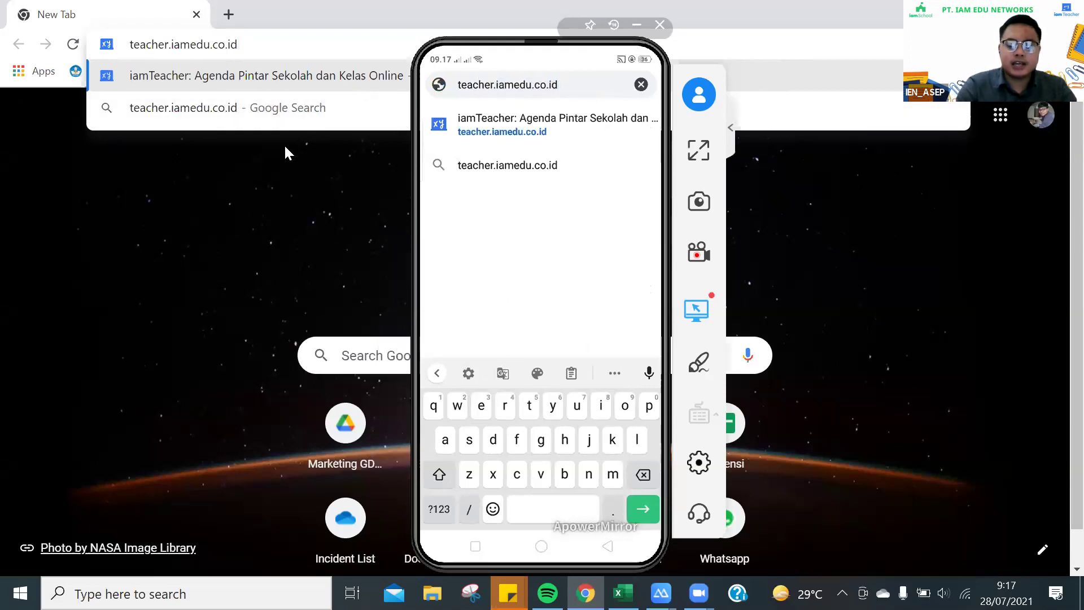
key("Return")
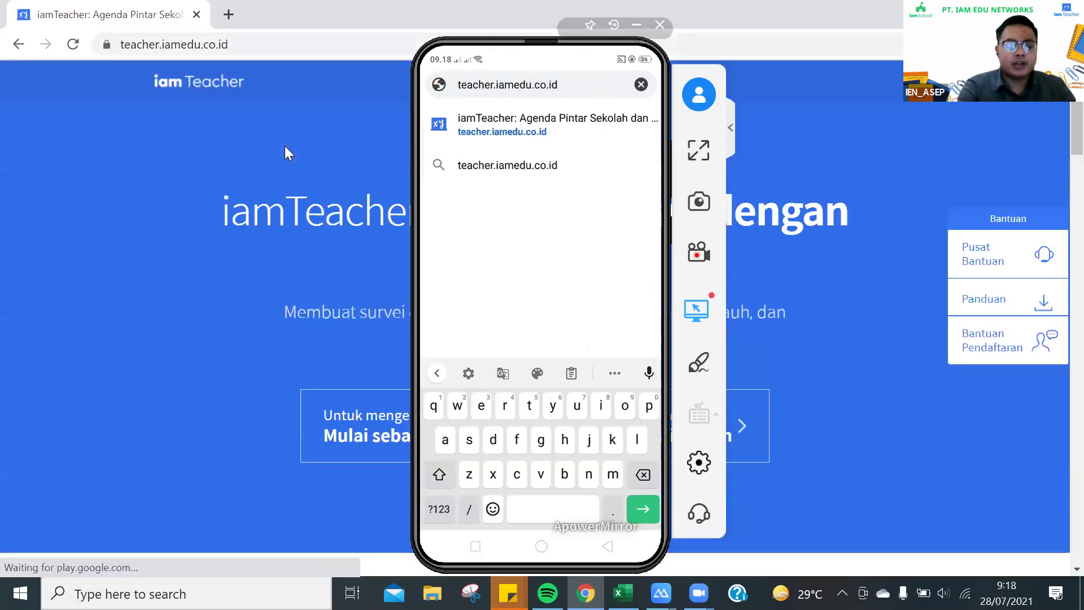
Load teacher.iamedu.co.id on the mirrored phone and collapse the ApowerMirror side toolbar
key("Return")
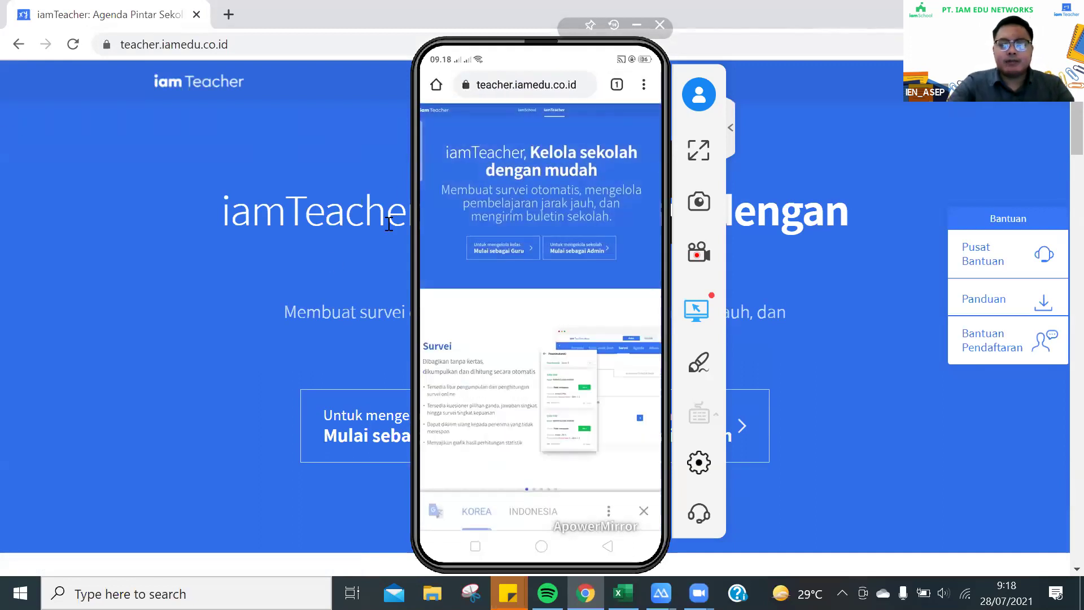
left_click(729, 128)
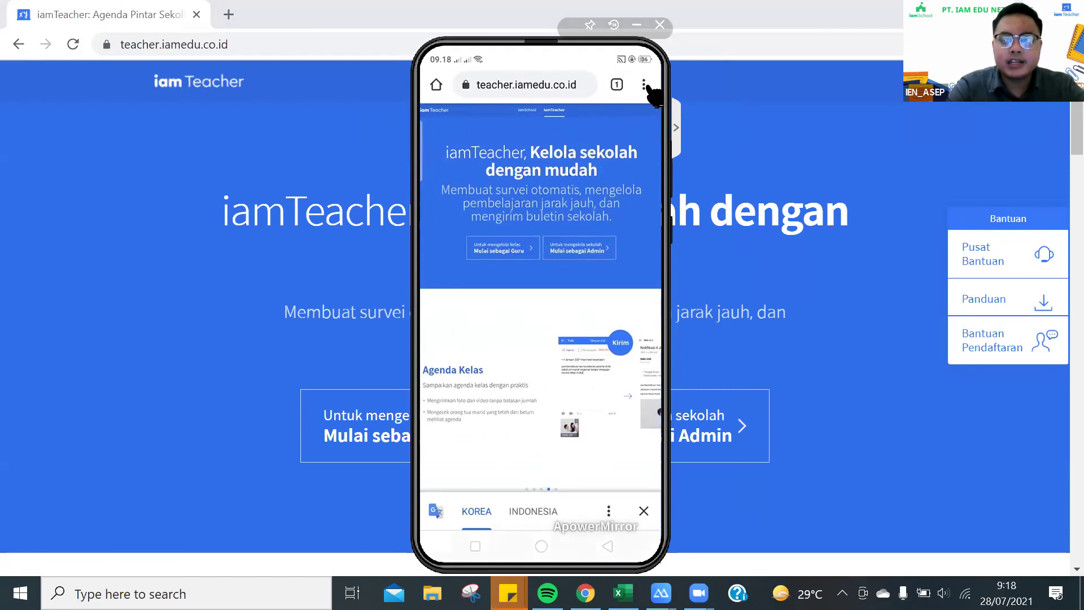
left_click(644, 85)
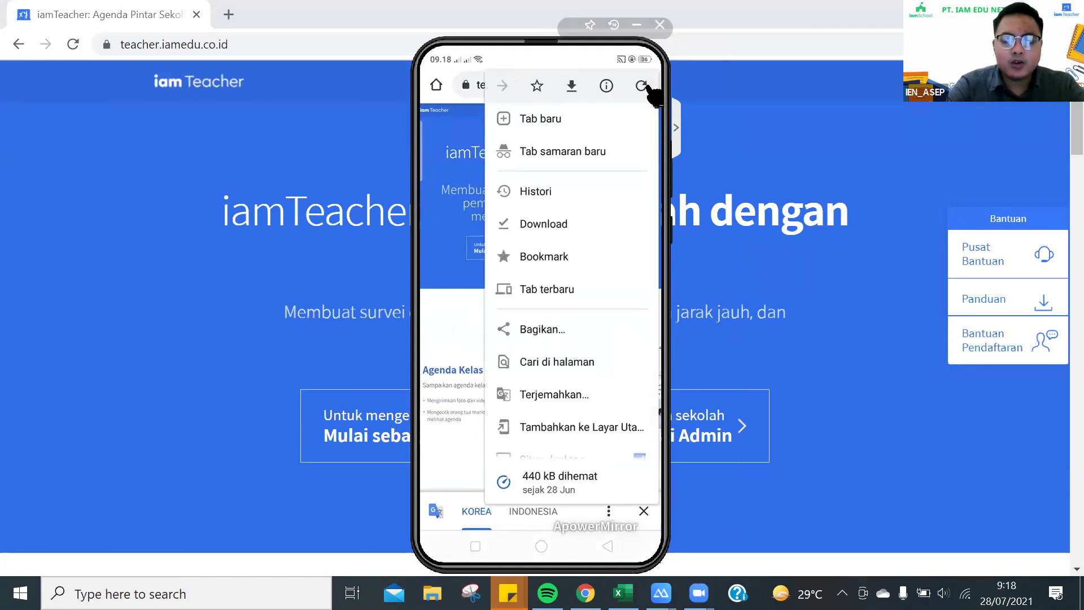
Untick Situs desktop in the phone browser's menu, then bring up the Windows Start menu
scroll(653, 94, "down", 2)
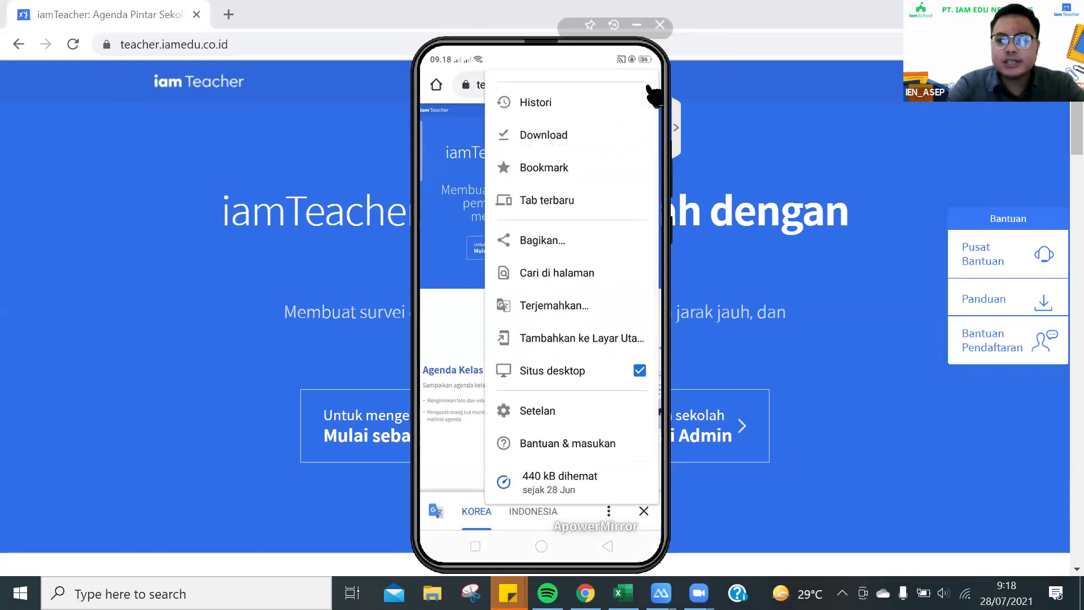
left_click(628, 377)
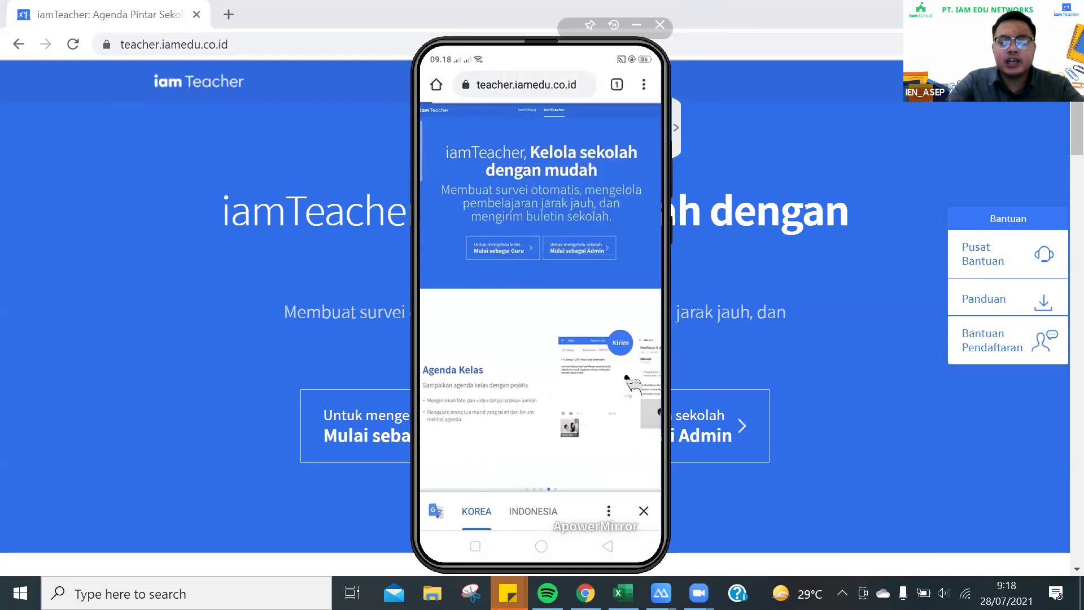
key("super")
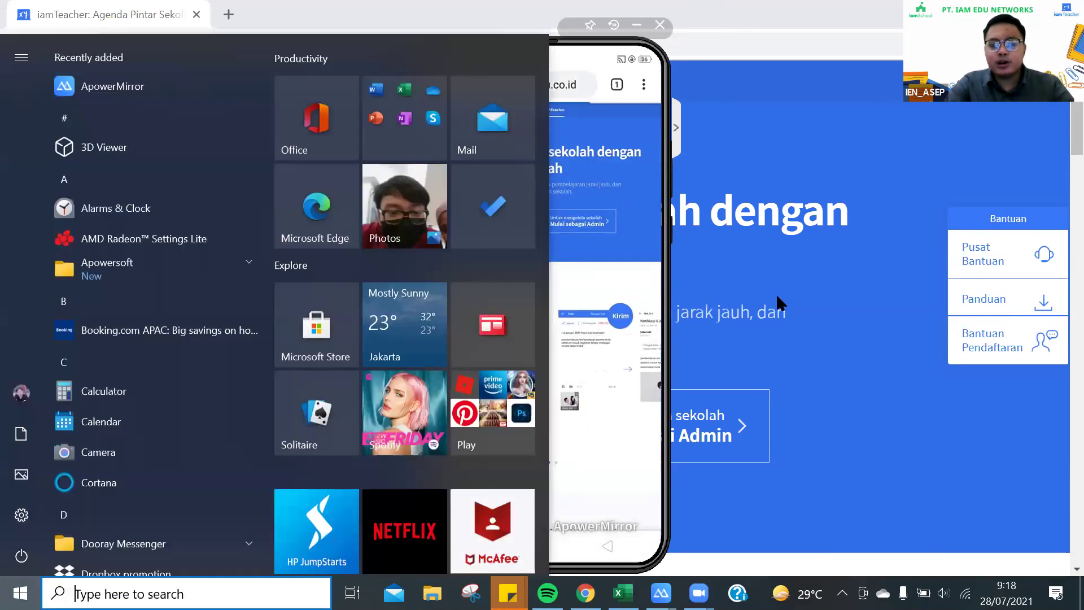
Restore the phone mirror, tick Situs desktop in its browser, then return to desktop Chrome
key("alt+Tab")
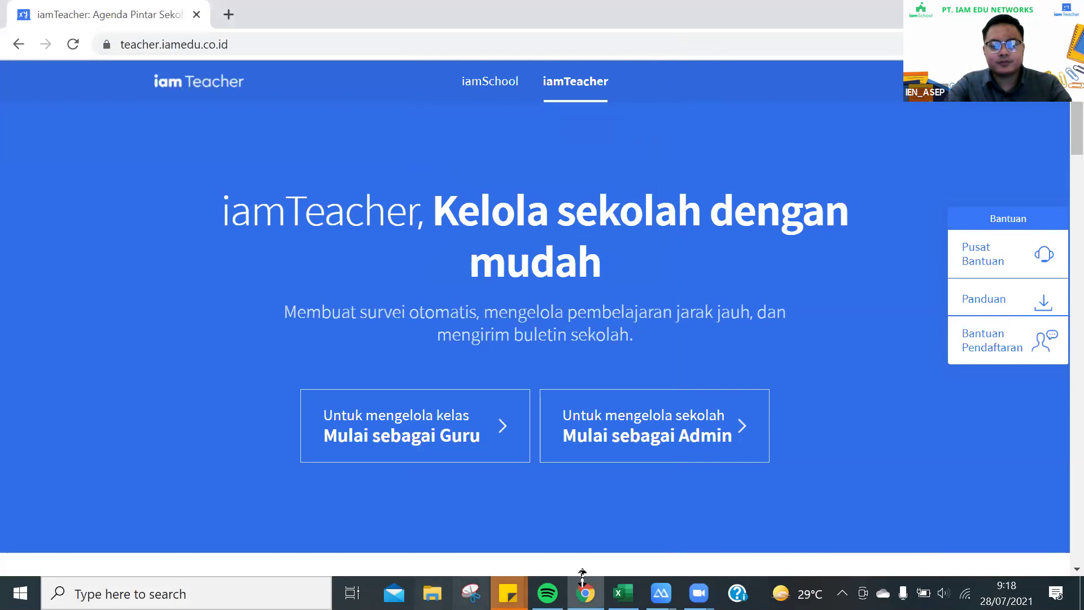
mouse_move(660, 593)
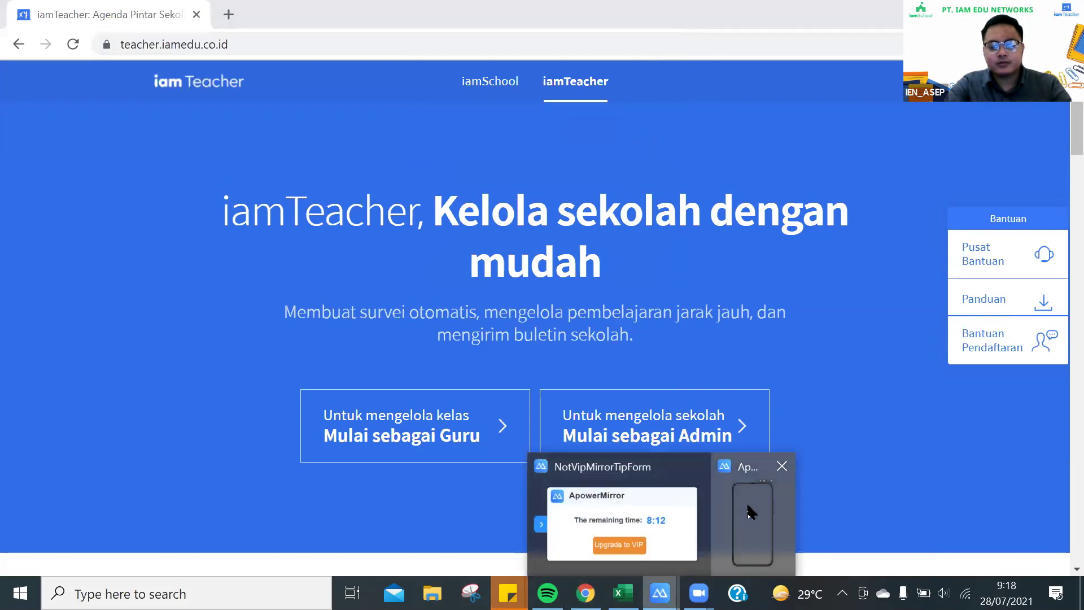
left_click(750, 511)
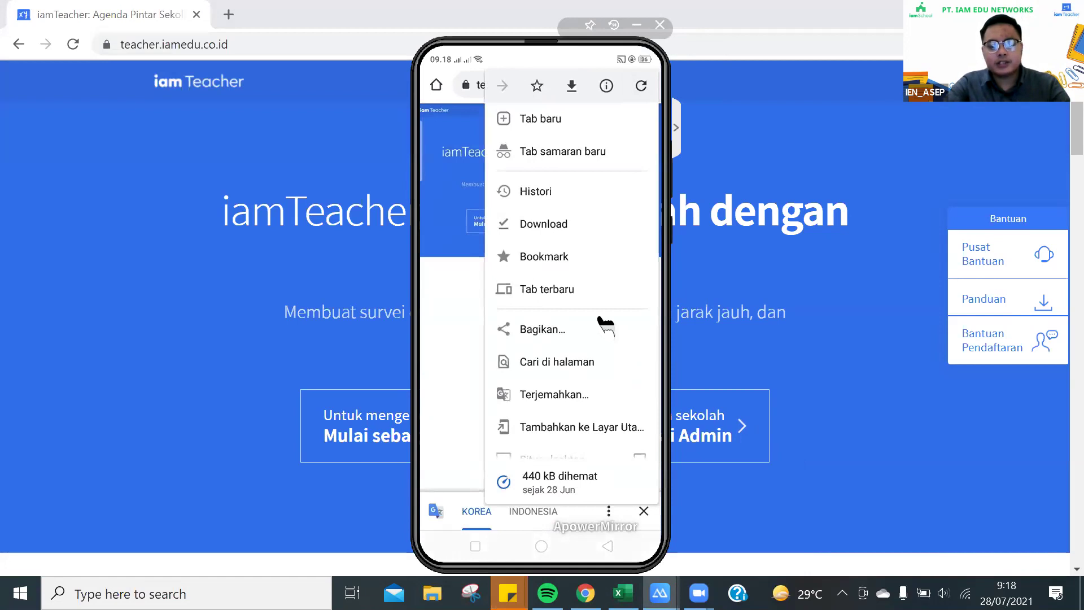
scroll(605, 326, "down", 2)
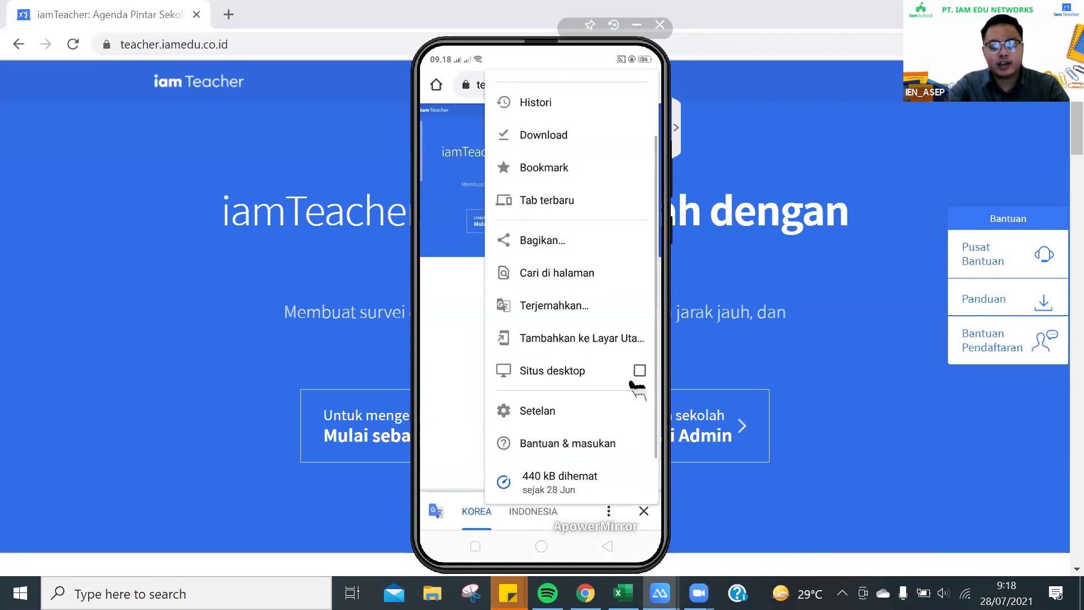
left_click(633, 380)
left_click(765, 262)
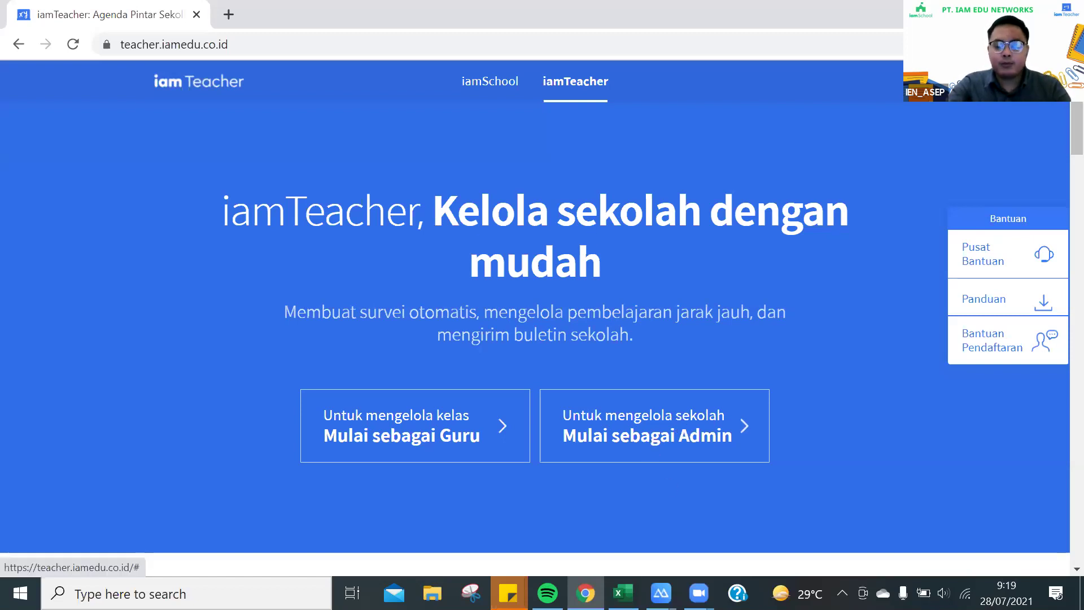
Bring the desktop iamTeacher page in front of the phone mirror, showing its Bantuan panel
mouse_move(659, 592)
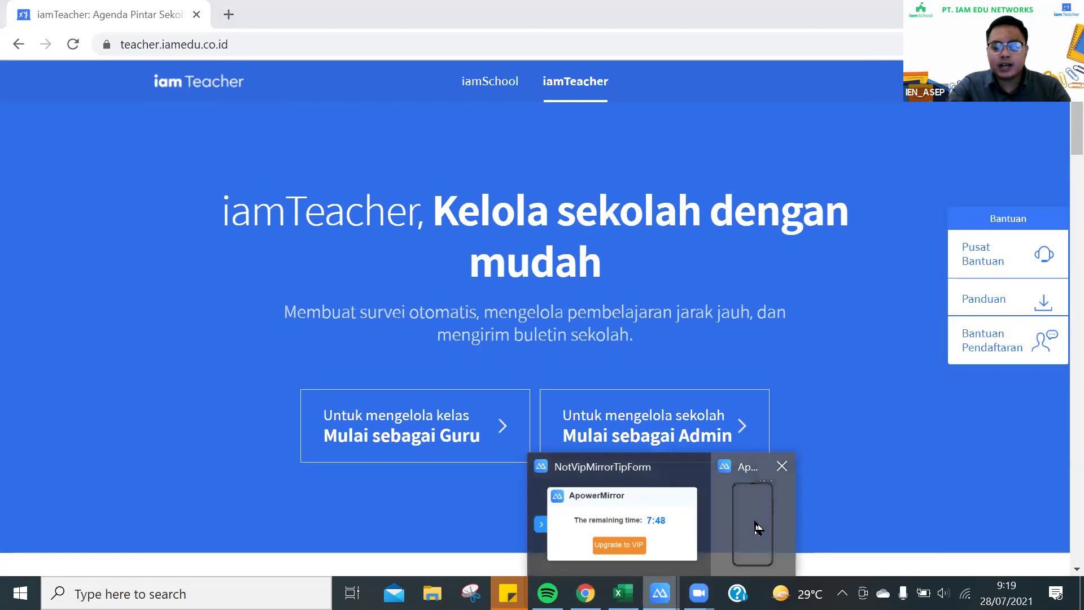
left_click(756, 525)
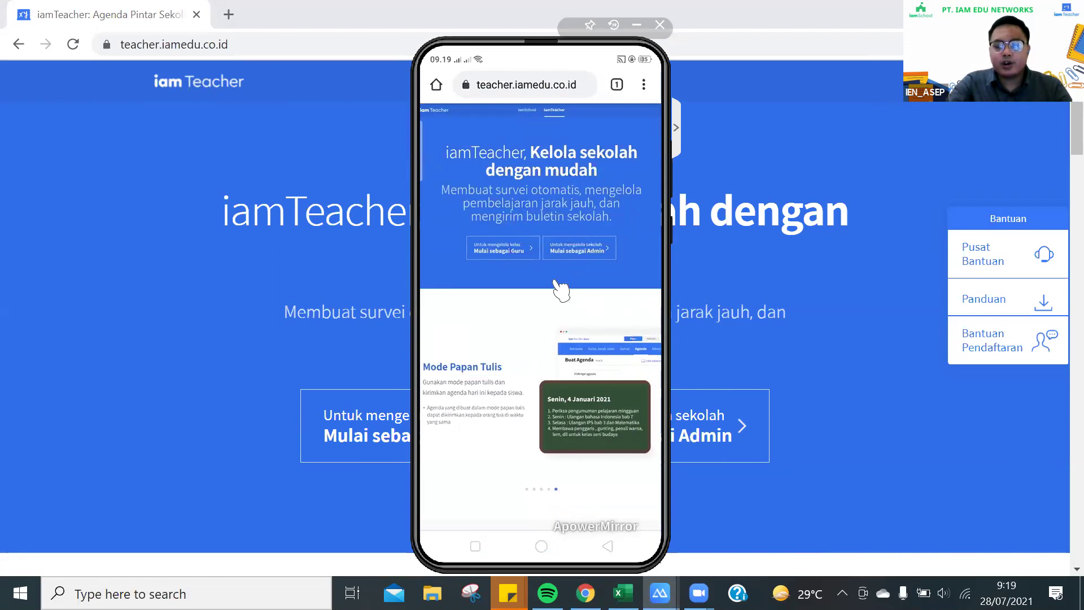
scroll(561, 291, "down", 3)
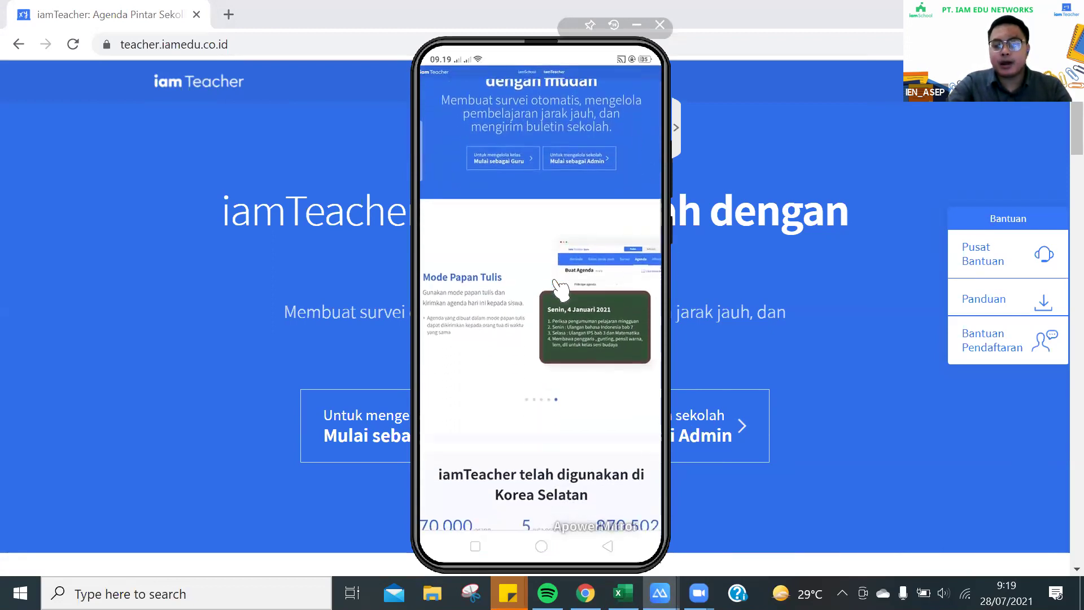
scroll(561, 291, "up", 3)
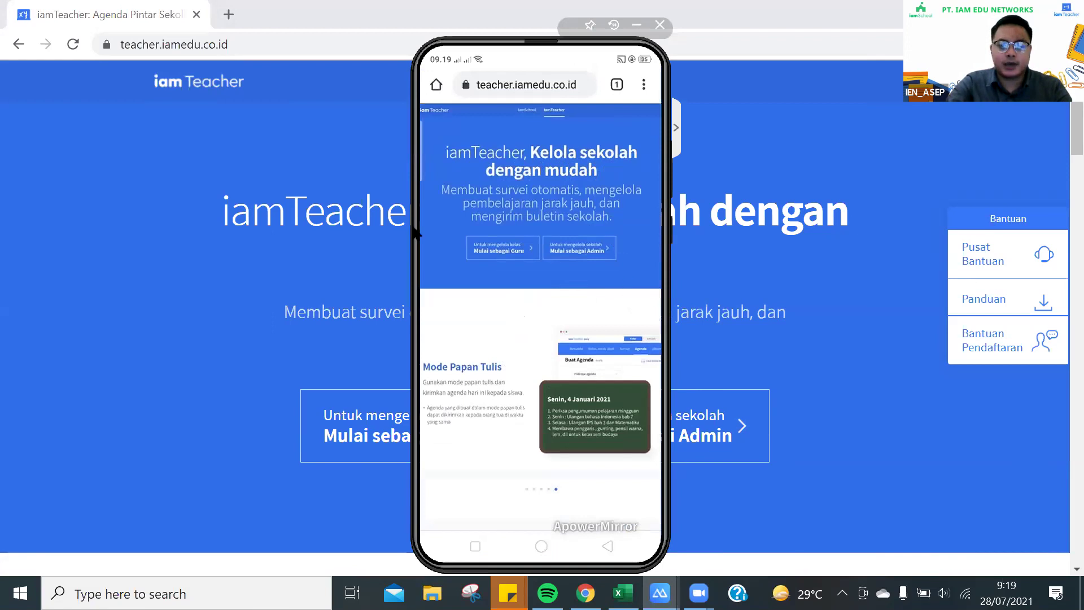
left_click(370, 257)
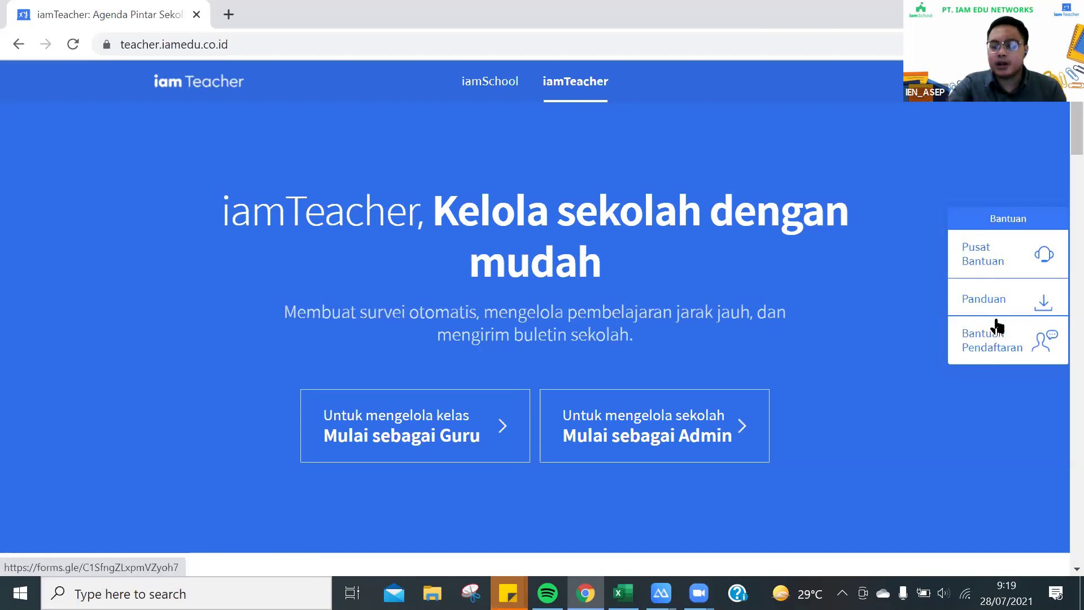
Open Pusat Bantuan in a new tab and browse its Administrator and Guru FAQ articles
left_click(984, 258)
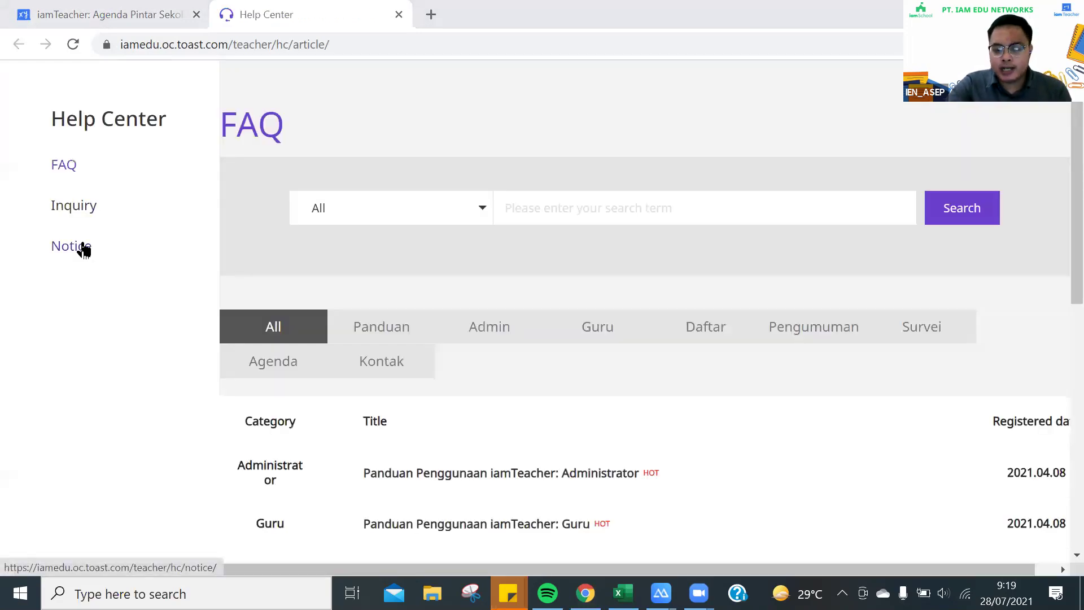
scroll(162, 273, "down", 8)
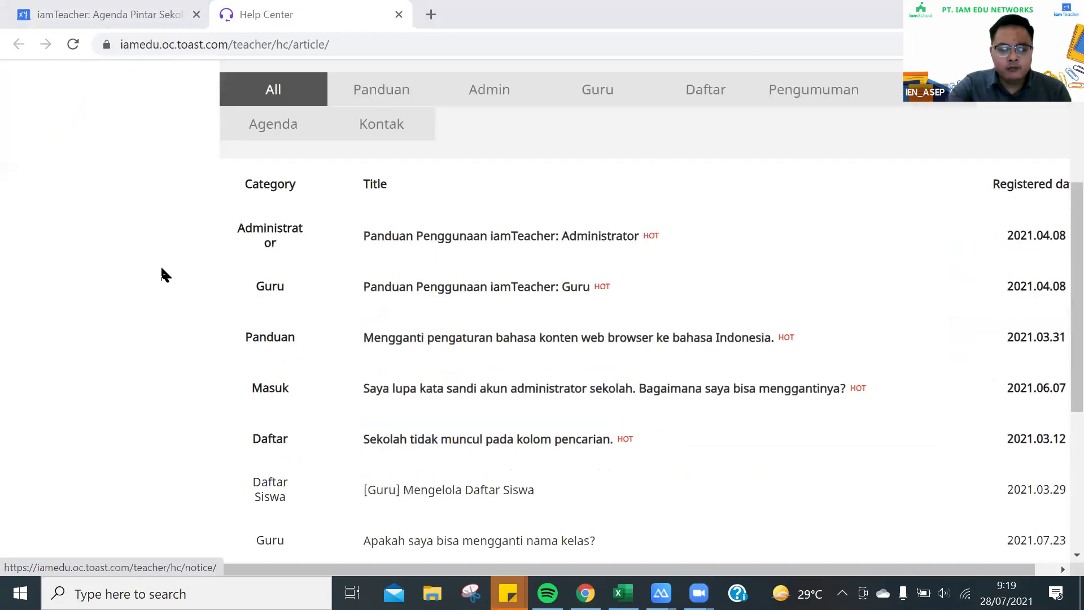
scroll(104, 282, "up", 5)
scroll(116, 226, "up", 2)
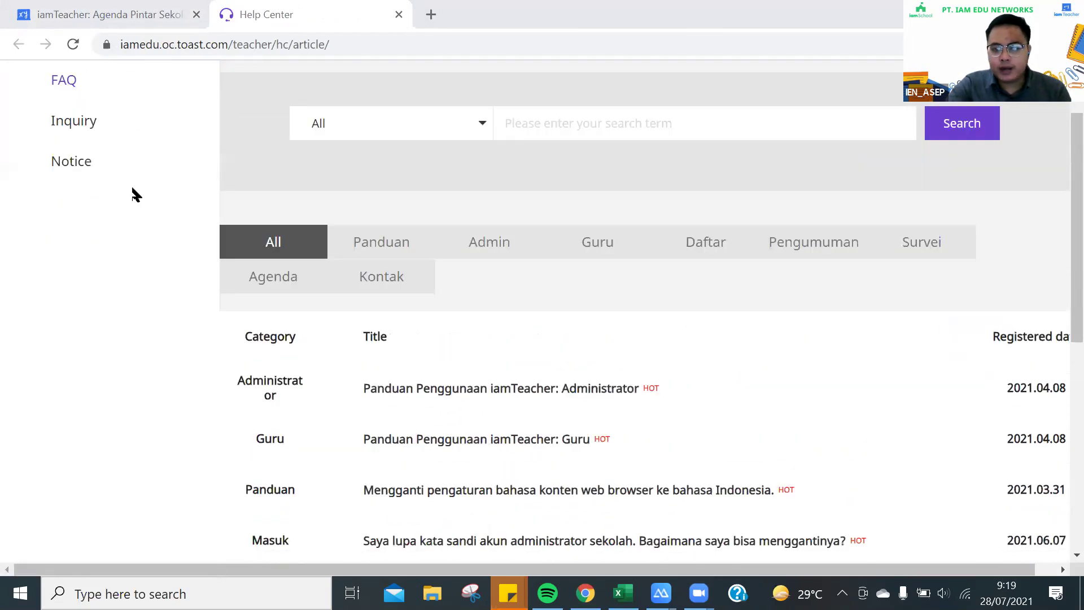
scroll(104, 189, "up", 2)
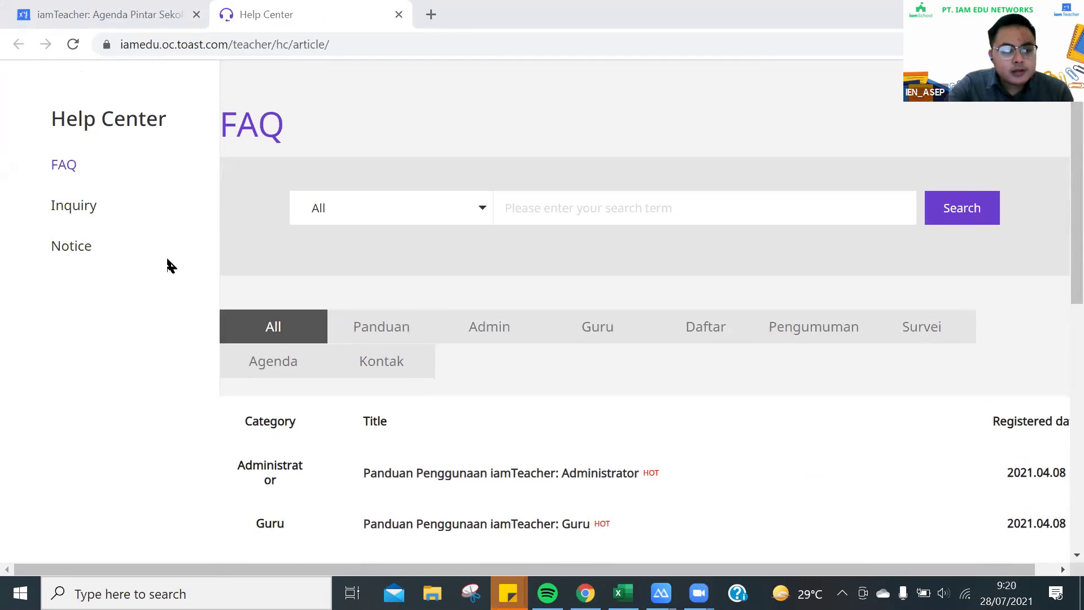
scroll(562, 311, "down", 2)
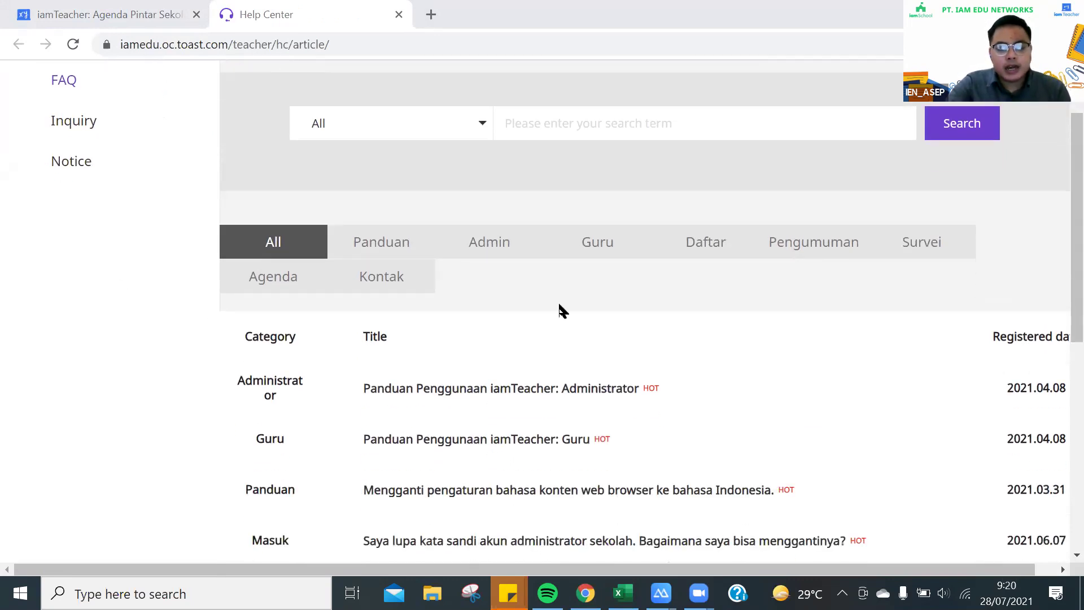
scroll(497, 428, "up", 2)
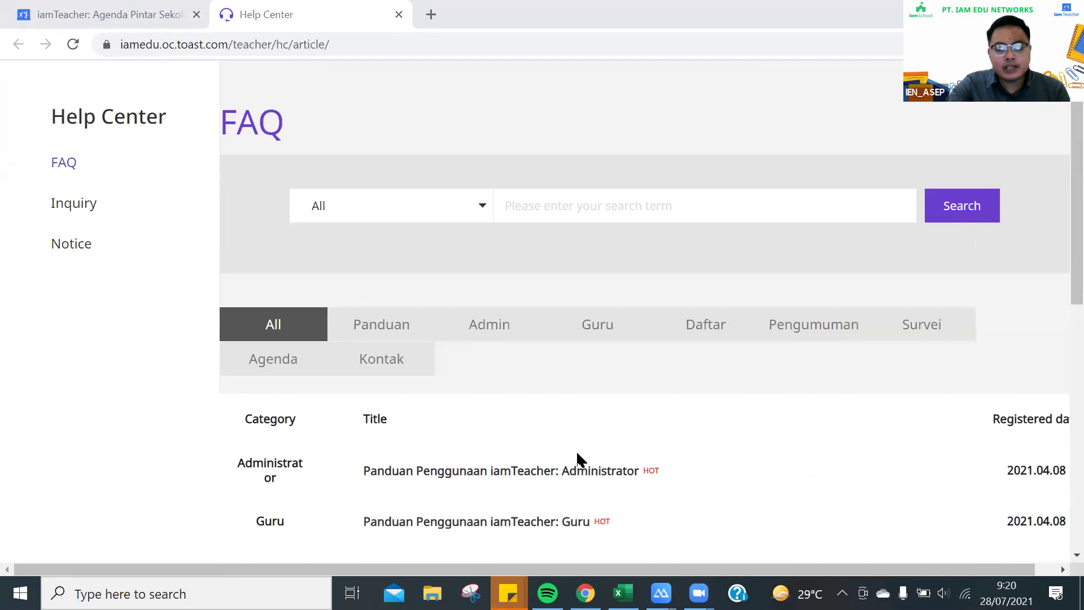
scroll(516, 474, "down", 2)
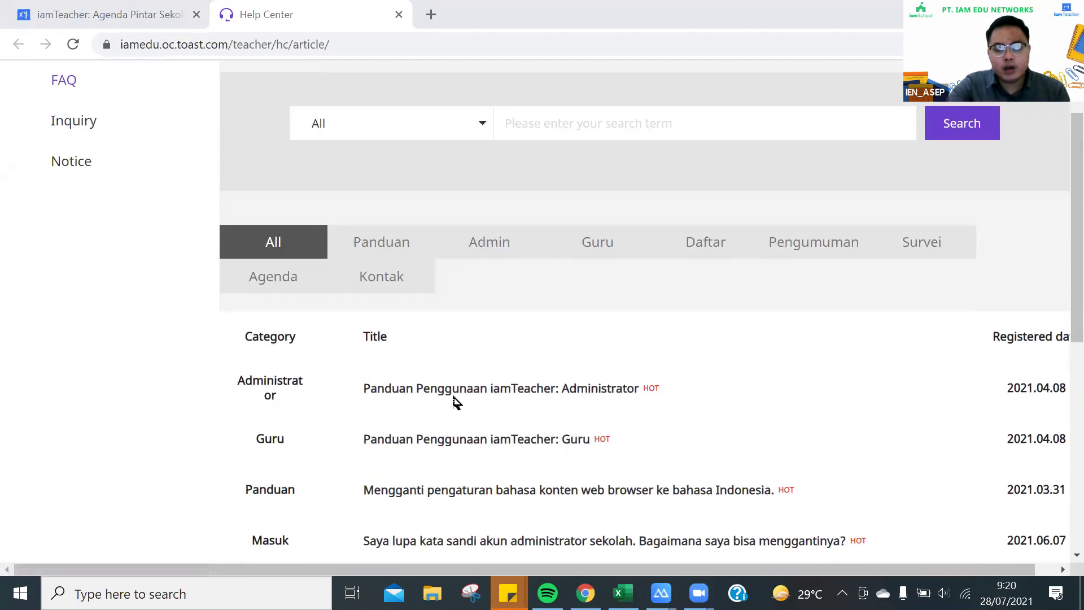
Open the Administrator user guide article and its Panduan Administrator.pdf attachment
left_click(587, 391)
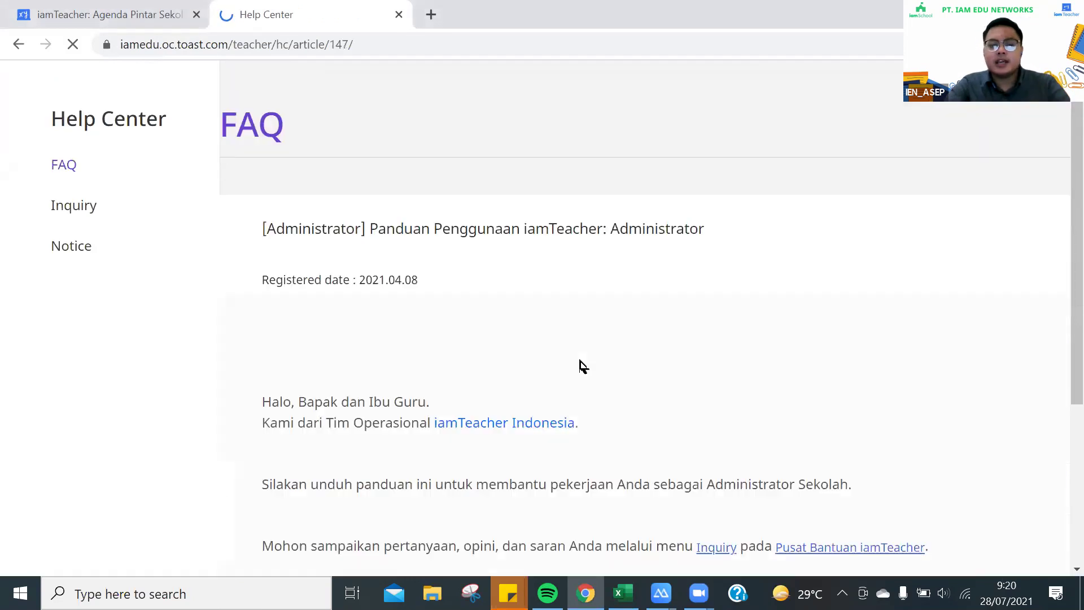
scroll(557, 412, "down", 4)
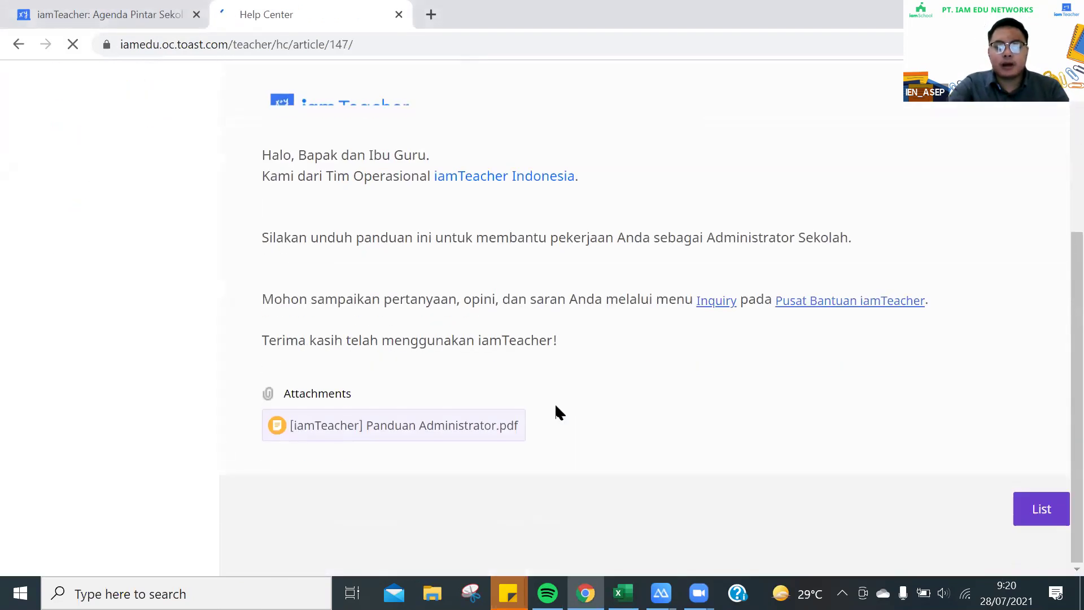
left_click(465, 436)
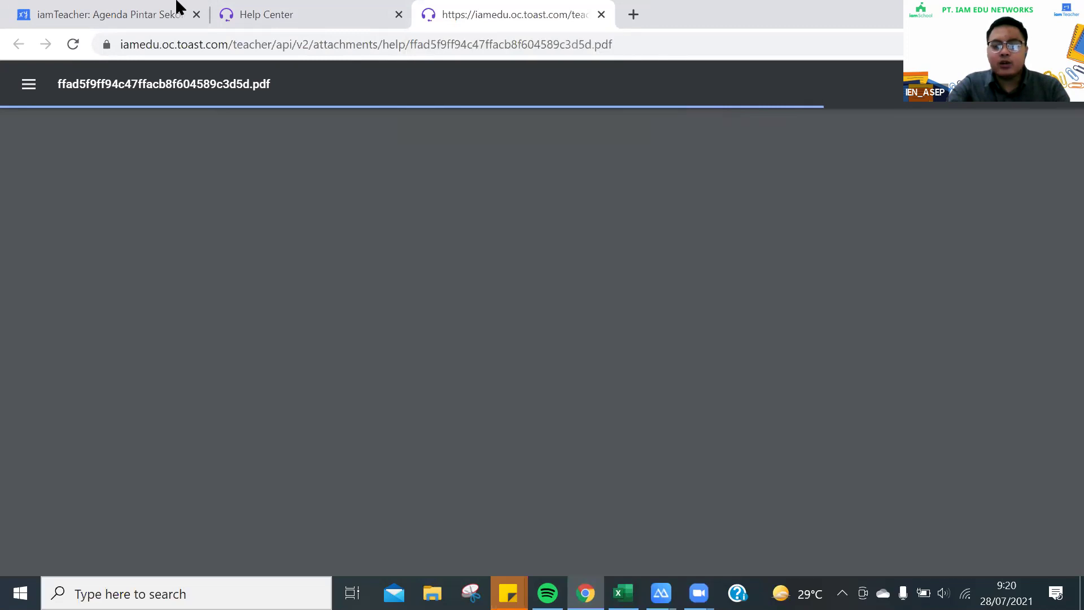
Read through the Panduan Administrator PDF, then close its tab to return to the article
scroll(537, 345, "down", 5)
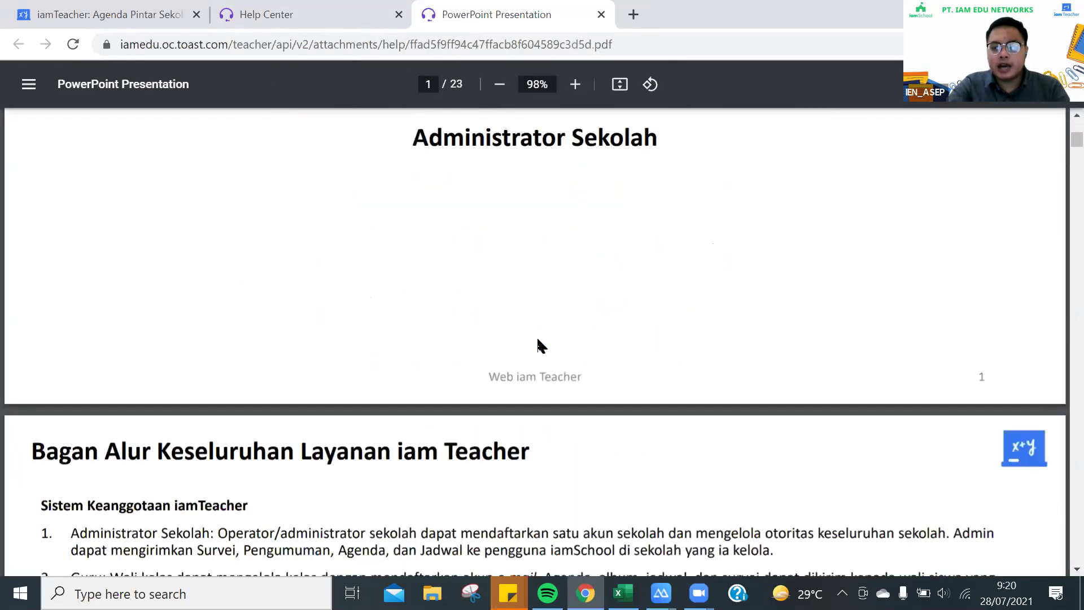
scroll(538, 345, "down", 10)
scroll(539, 343, "down", 10)
scroll(537, 347, "down", 4)
scroll(537, 348, "up", 7)
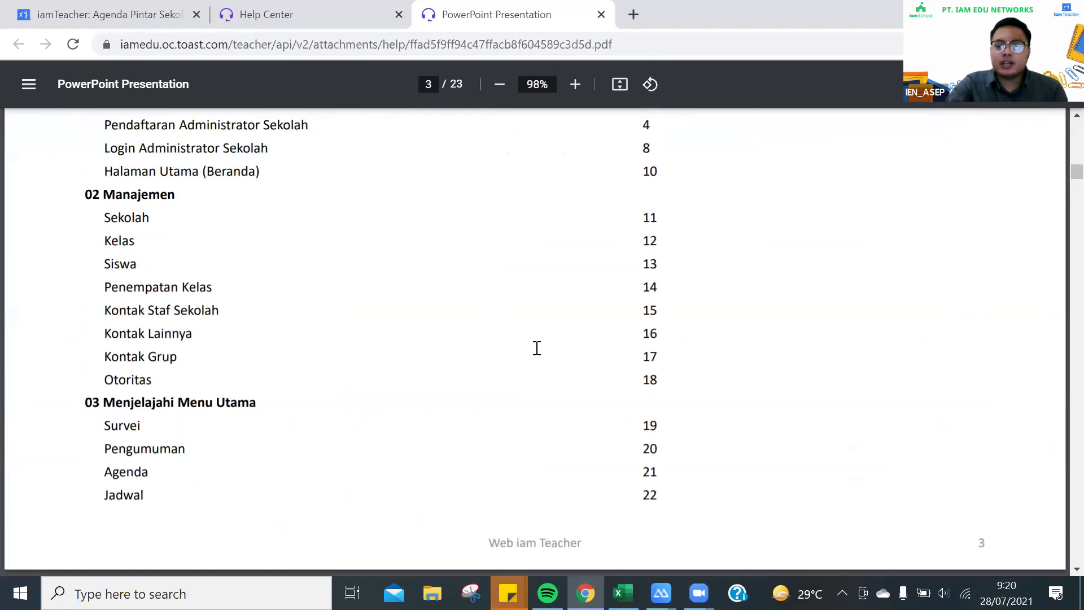
scroll(537, 348, "up", 15)
scroll(537, 348, "up", 4)
scroll(537, 347, "down", 12)
scroll(537, 348, "down", 5)
scroll(537, 348, "up", 5)
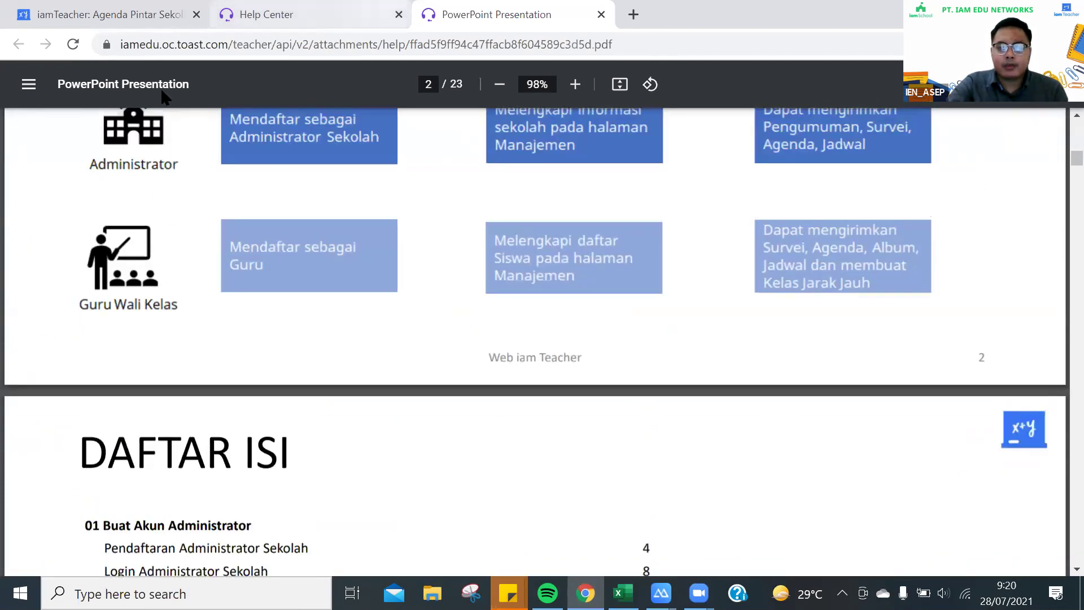
key("ctrl+w")
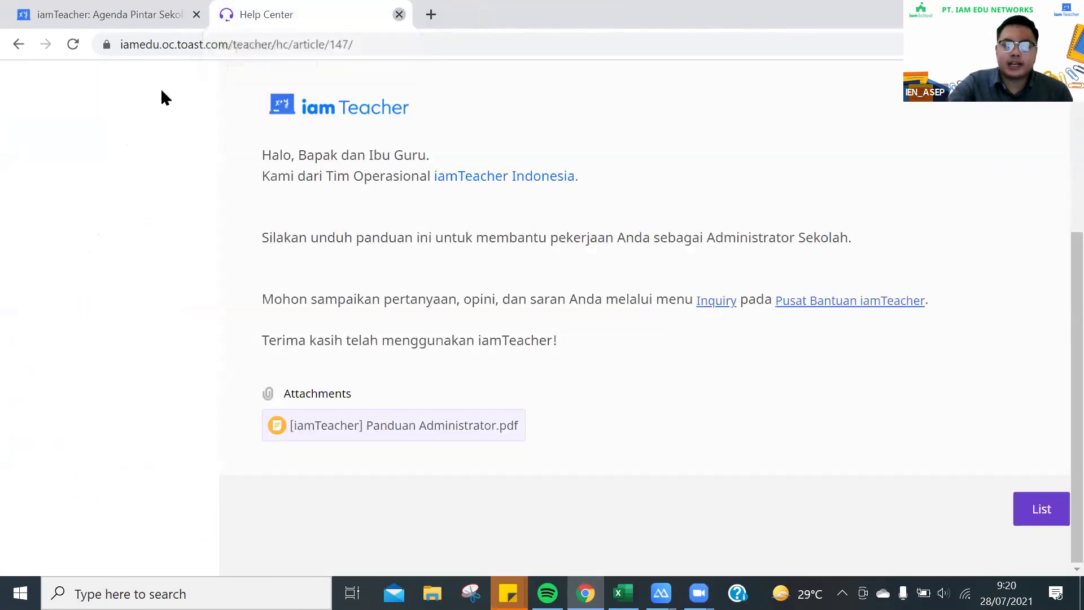
Close the Help Center tab and choose Mulai sebagai Admin to reach the school-name sign-in
key("ctrl+w")
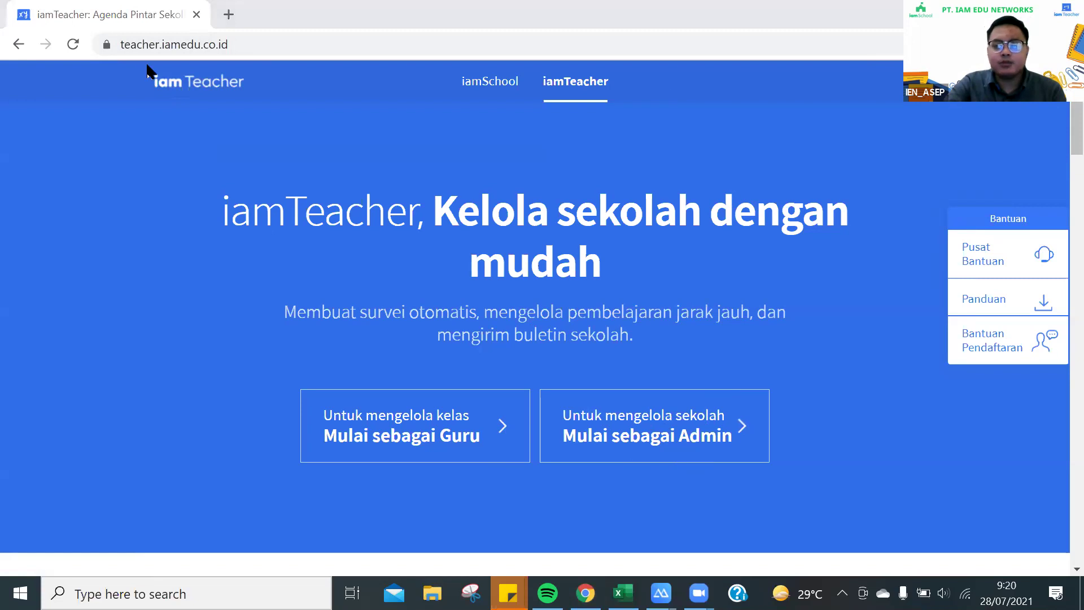
left_click(661, 431)
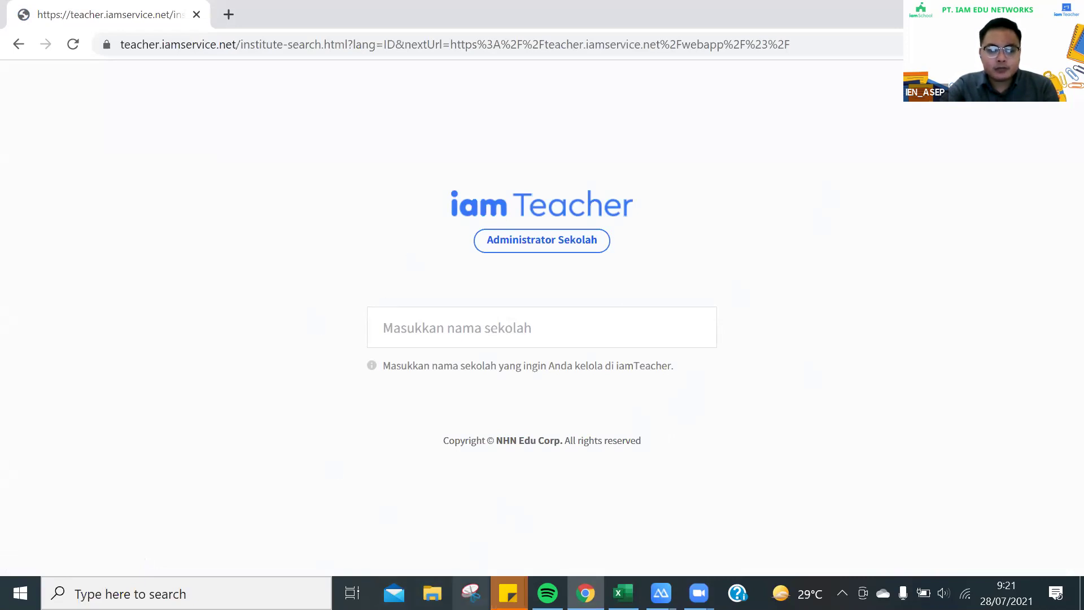
Open today's IMS_IAMEDU-Standard presentation from the Downloads folder in File Explorer
left_click(432, 592)
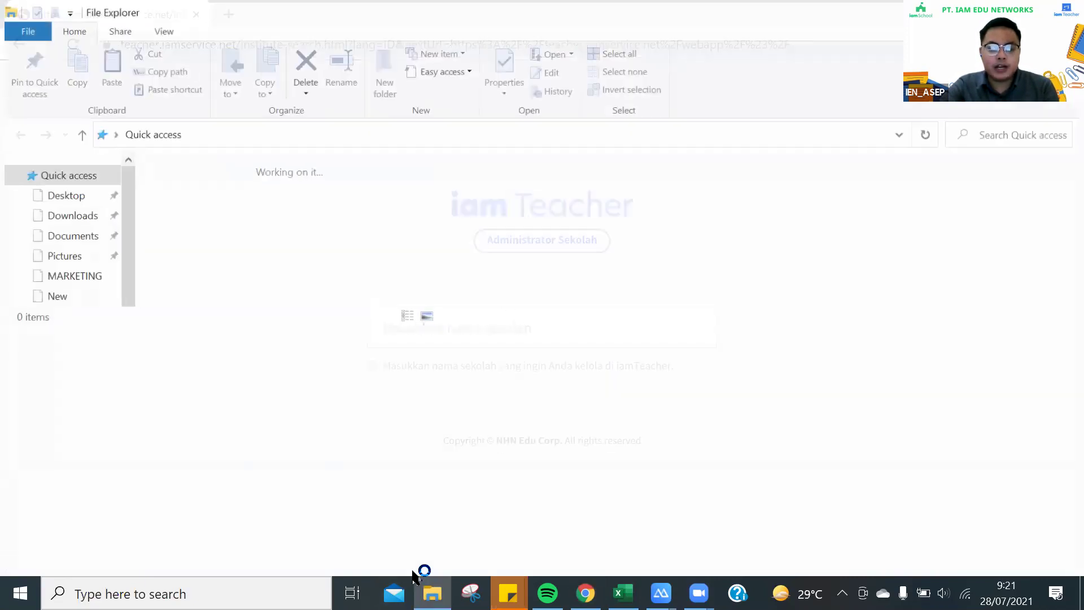
scroll(71, 522, "down", 1)
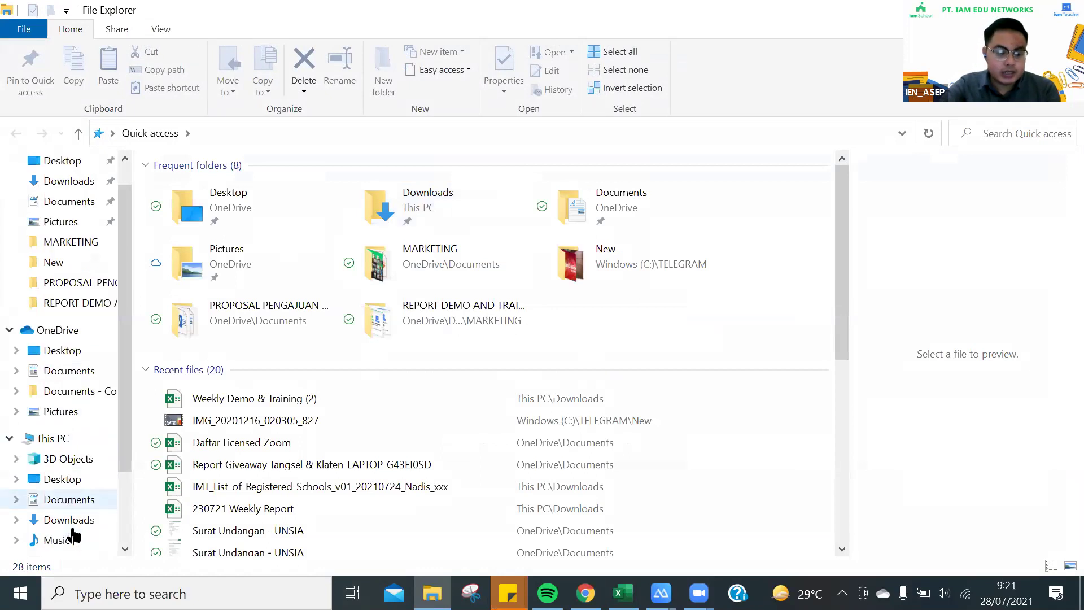
left_click(76, 507)
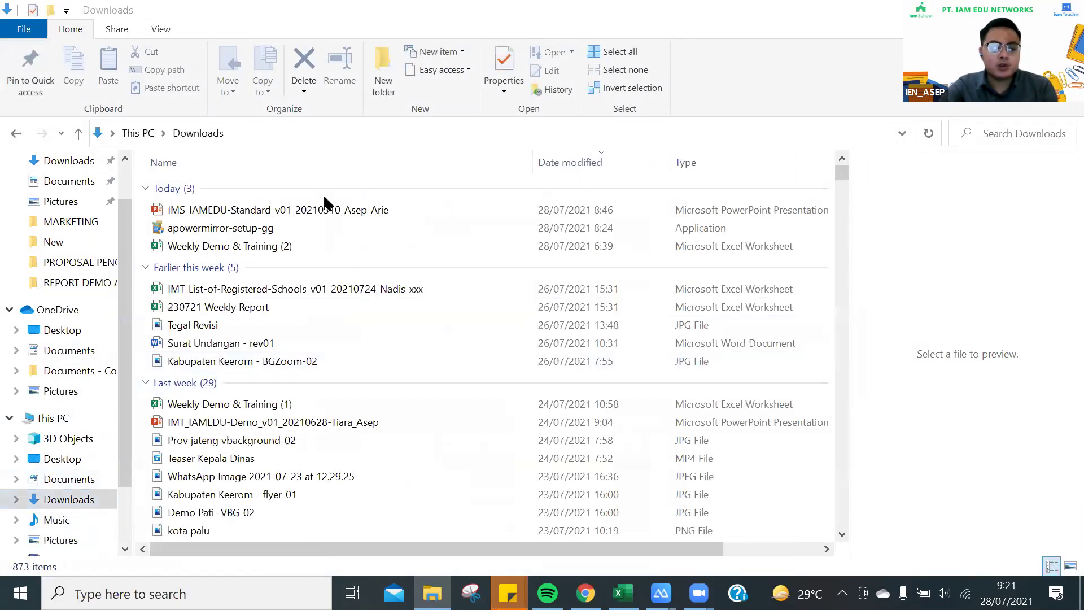
left_click(330, 209)
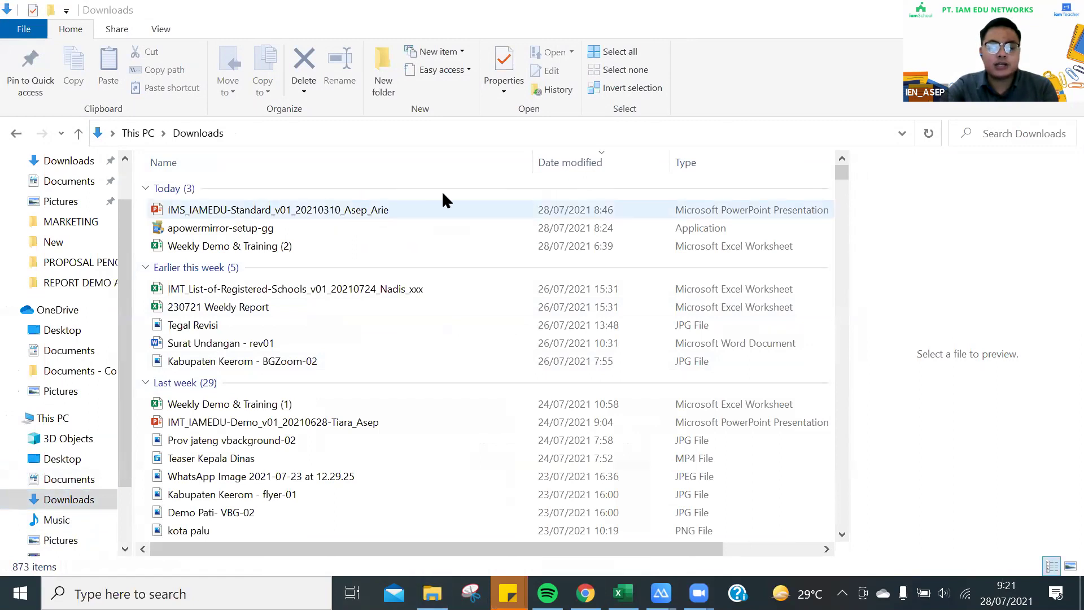
double_click(269, 218)
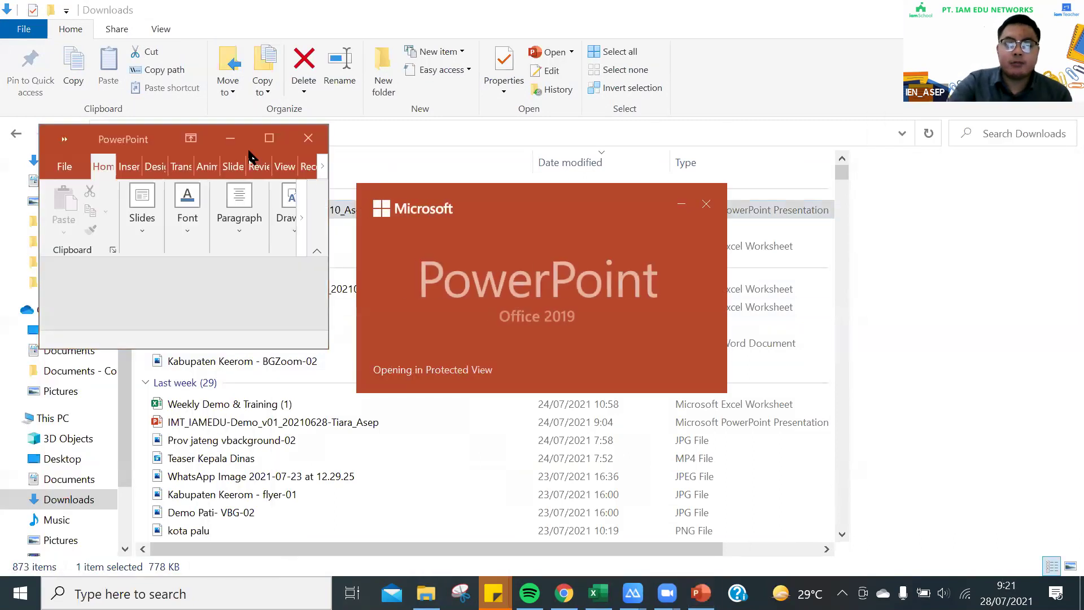
Maximize the IMS_IAMEDU presentation with a narrow thumbnail pane, preview slide 3, then return to slide 1
left_click(269, 139)
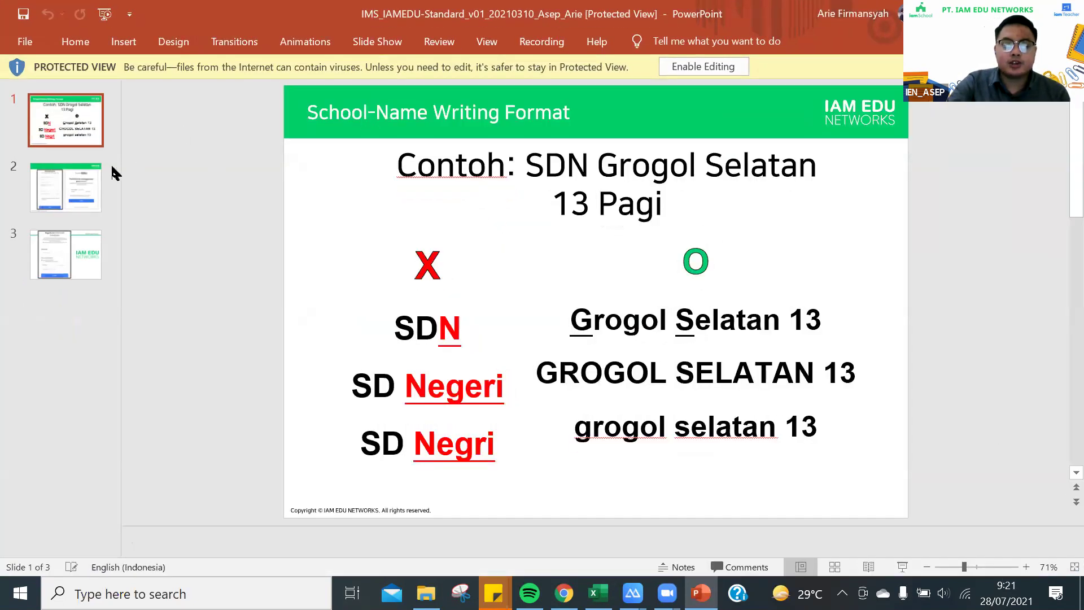
left_click_drag(116, 169, 8, 150)
left_click(3, 153)
scroll(327, 259, "up", 2)
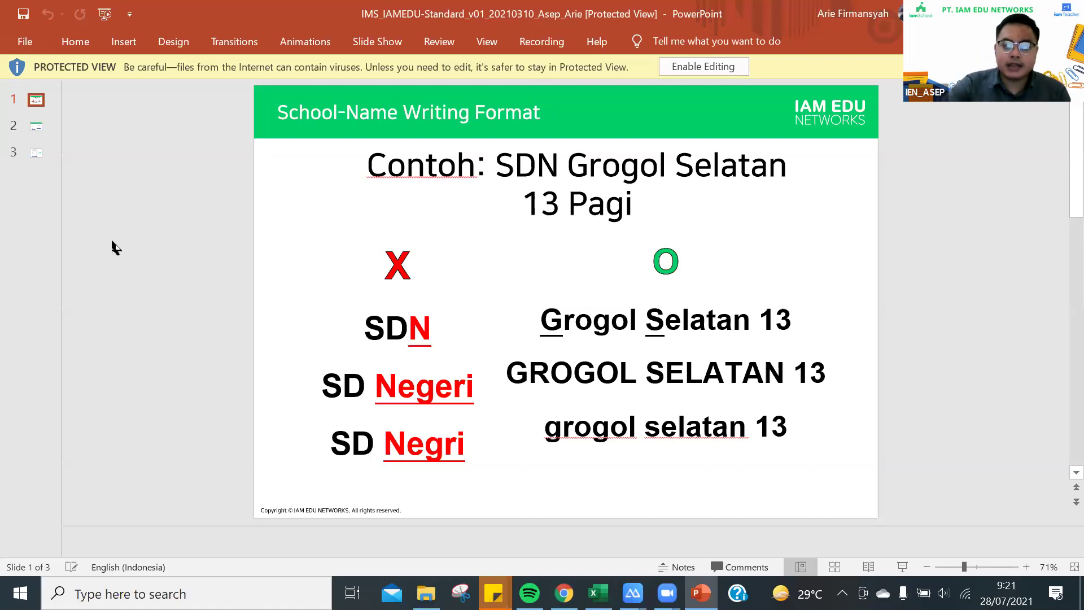
left_click(47, 184)
left_click(36, 100)
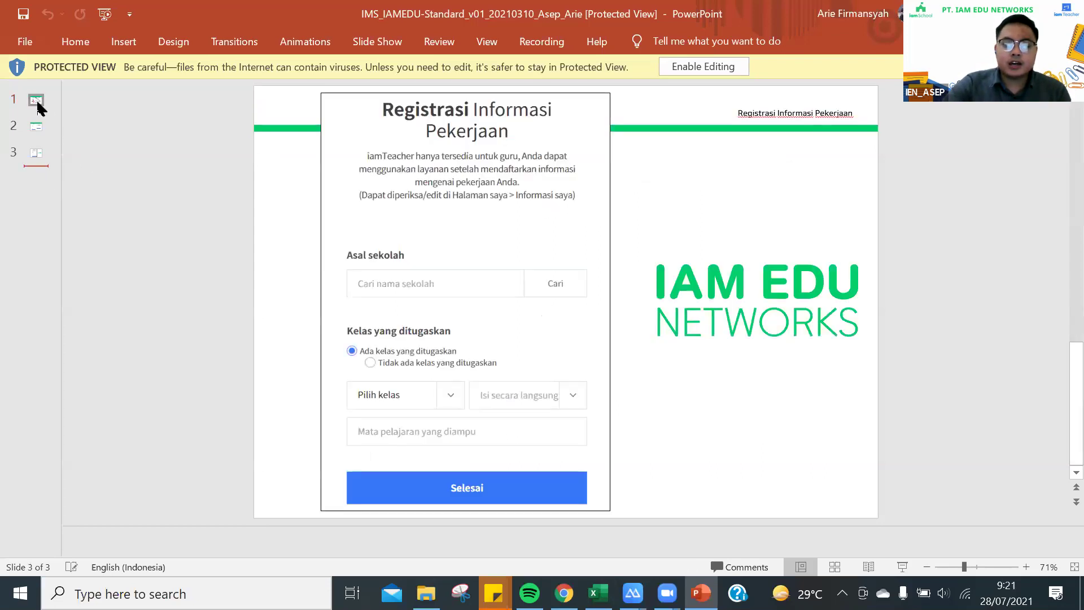
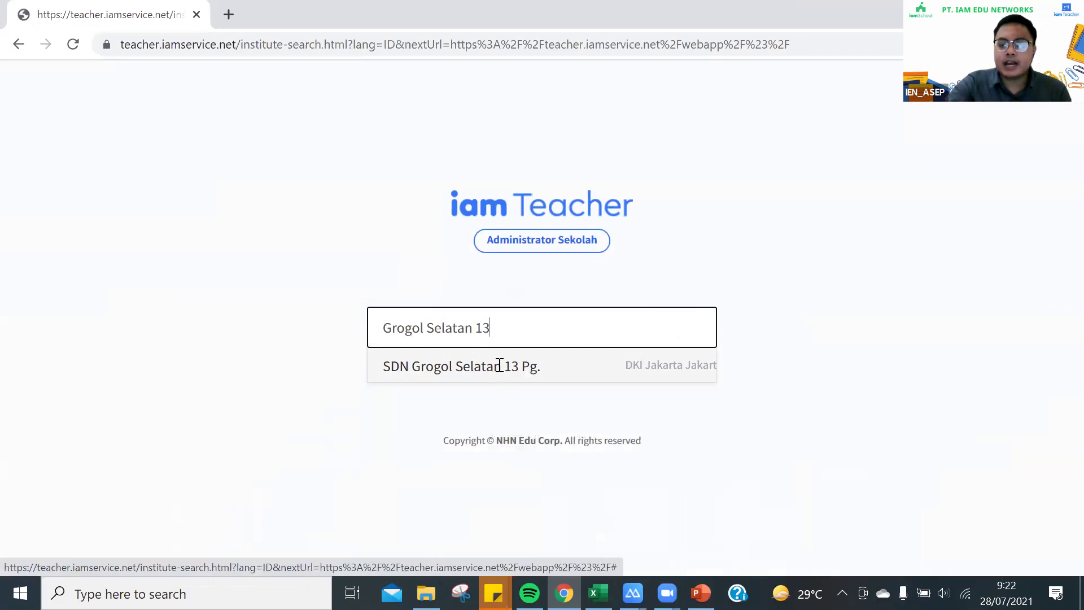
Select SDN Grogol Selatan 13 Pg. from the school-name suggestions to view its admin status
double_click(497, 367)
left_click(346, 426)
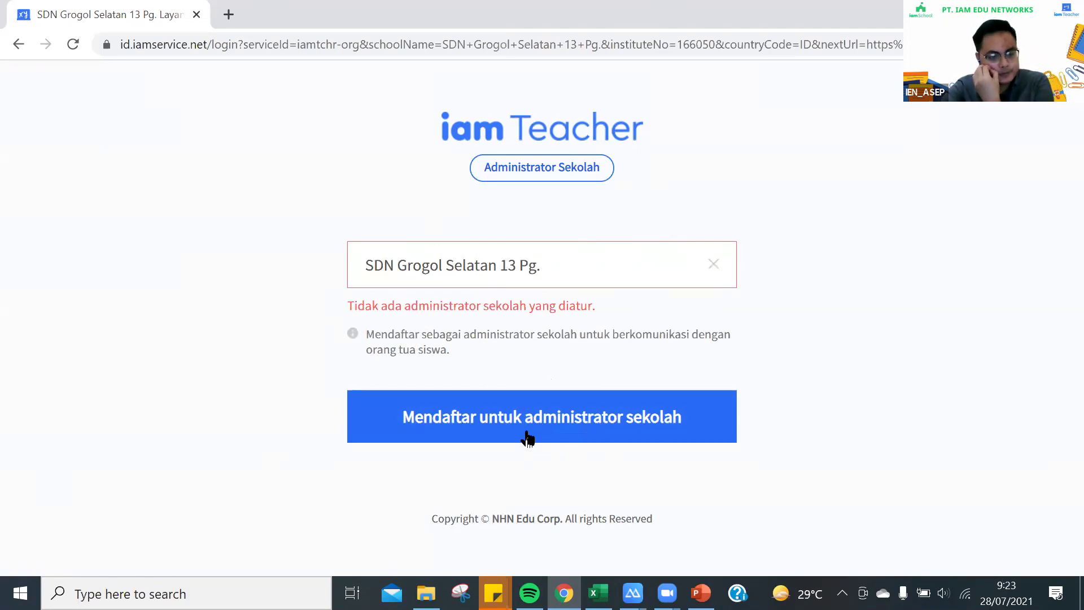
Clear the chosen school, search '78 Jakarta' and select SMAN 78 JAKARTA
left_click(714, 260)
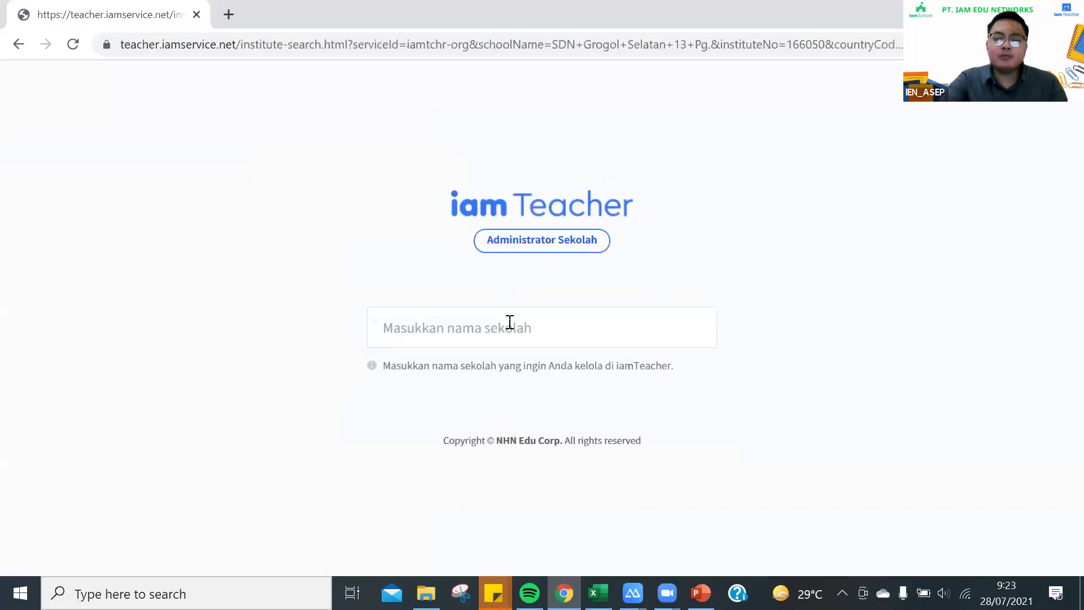
left_click(504, 329)
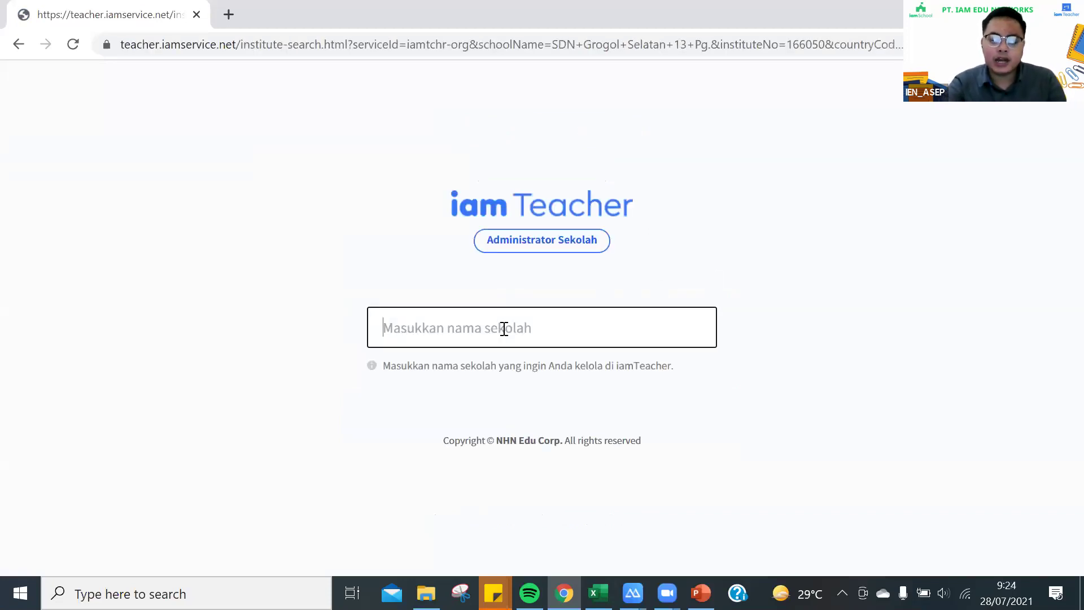
type("78 Jakarta")
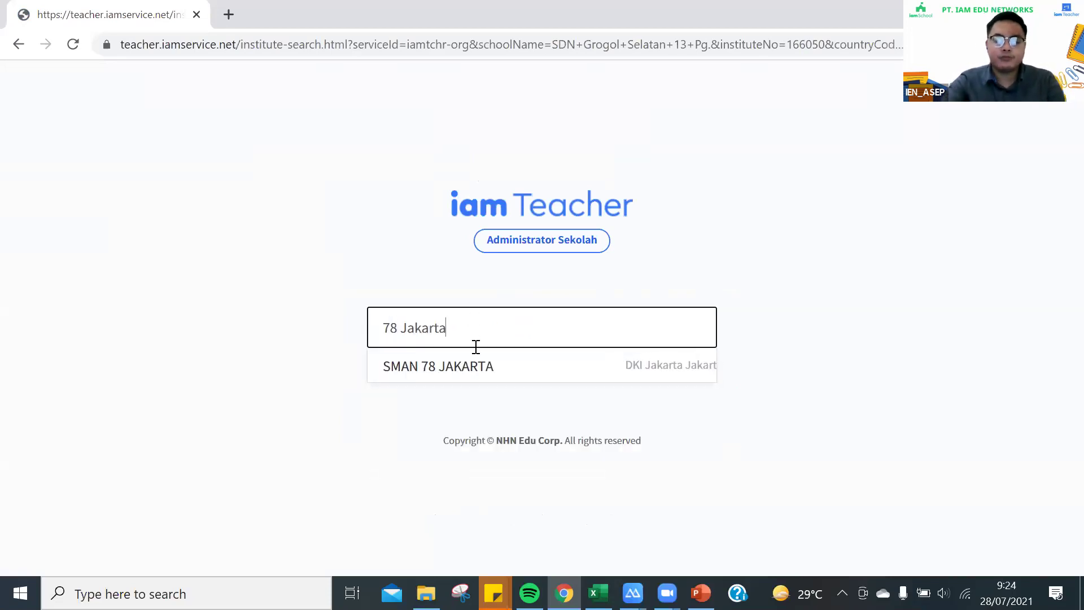
left_click(476, 368)
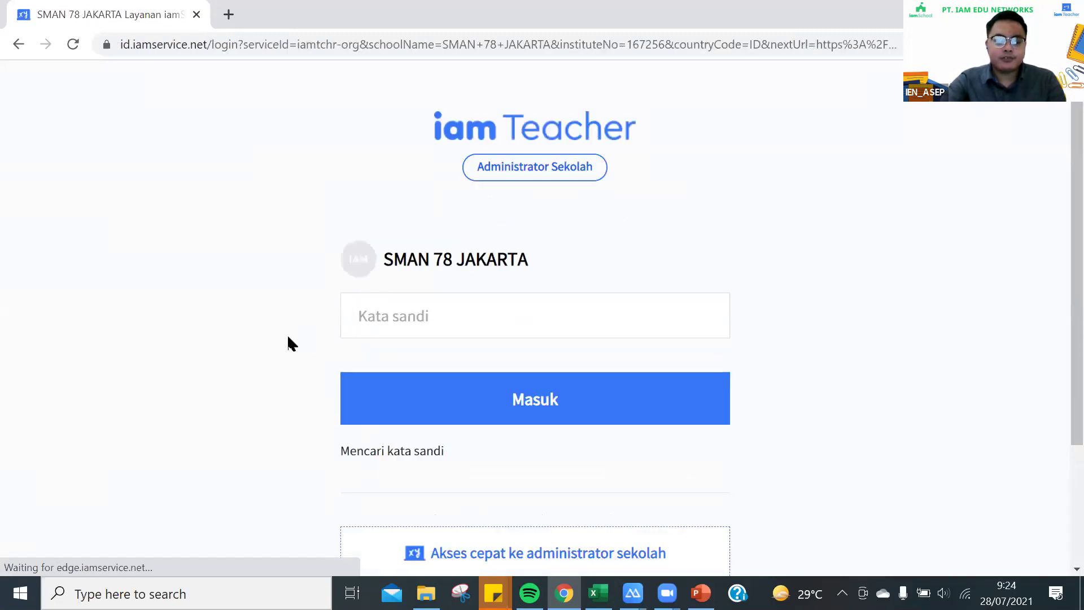
scroll(421, 288, "down", 3)
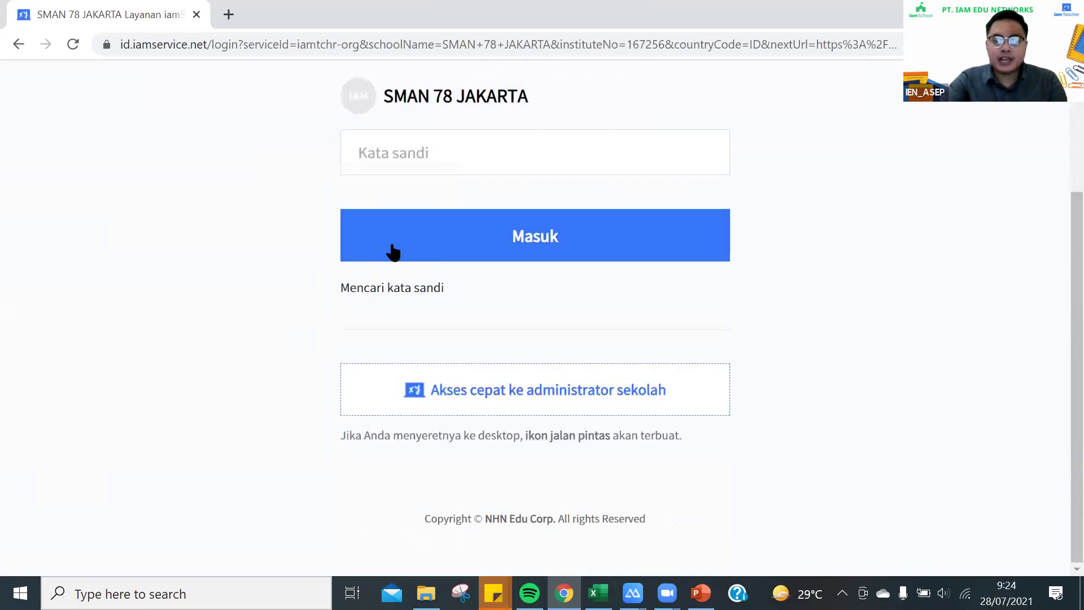
scroll(533, 262, "up", 3)
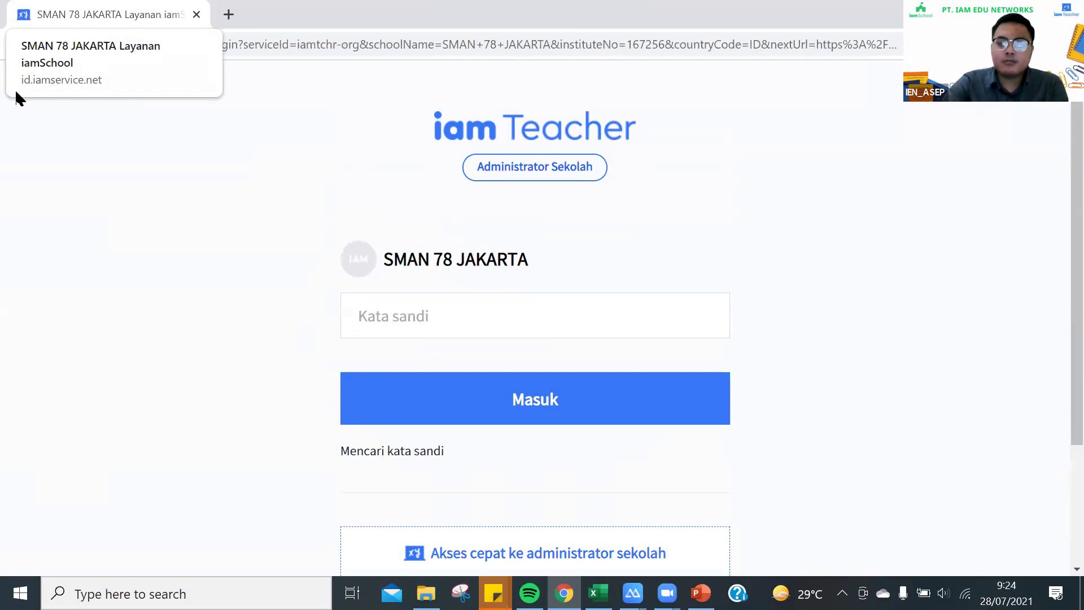
left_click(372, 325)
left_click(333, 338)
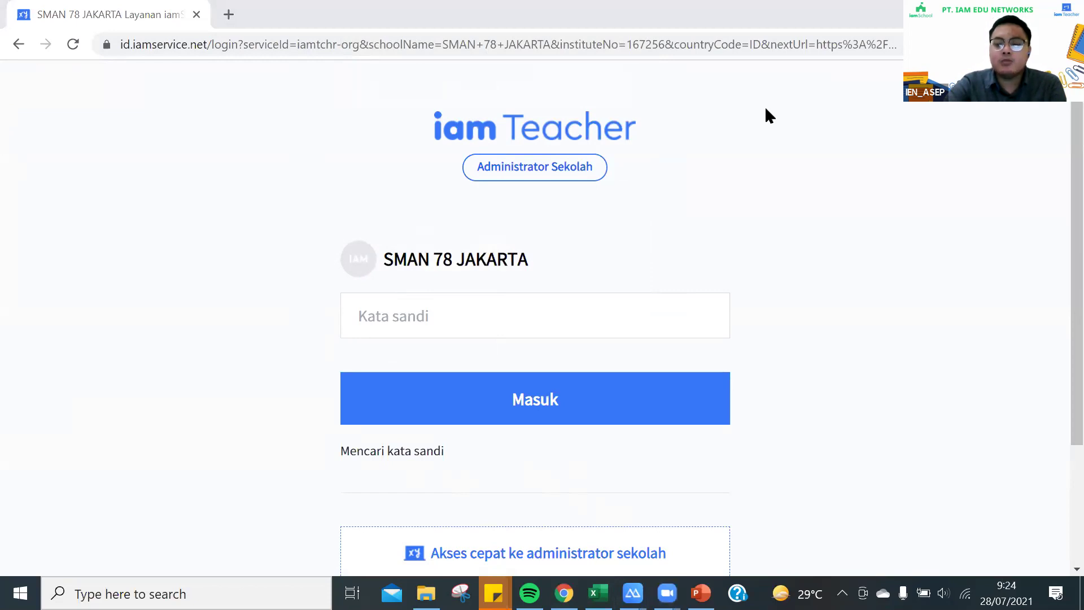
left_click(416, 316)
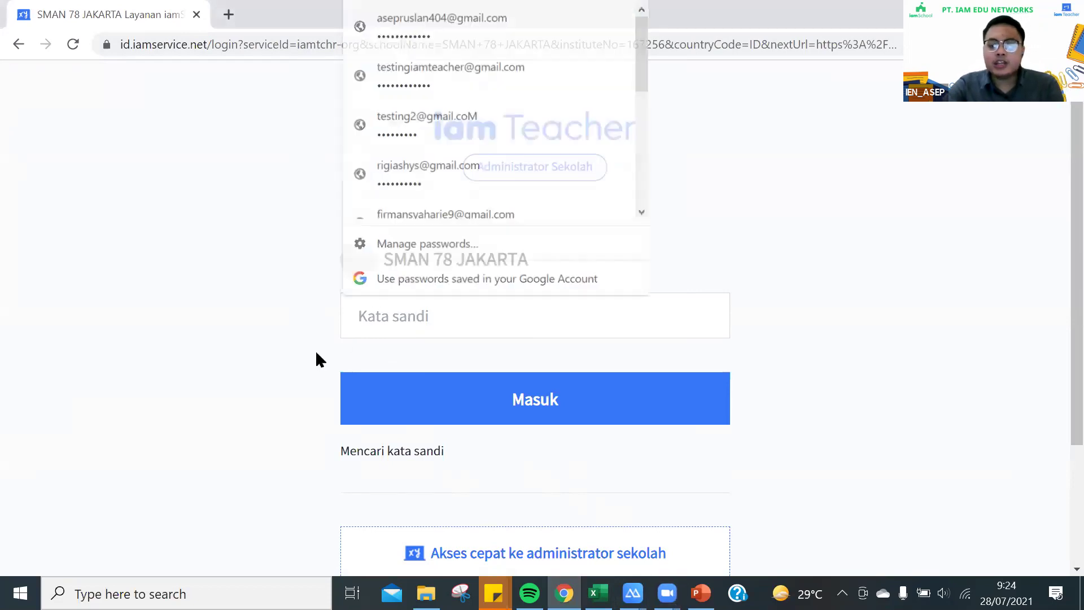
left_click(310, 285)
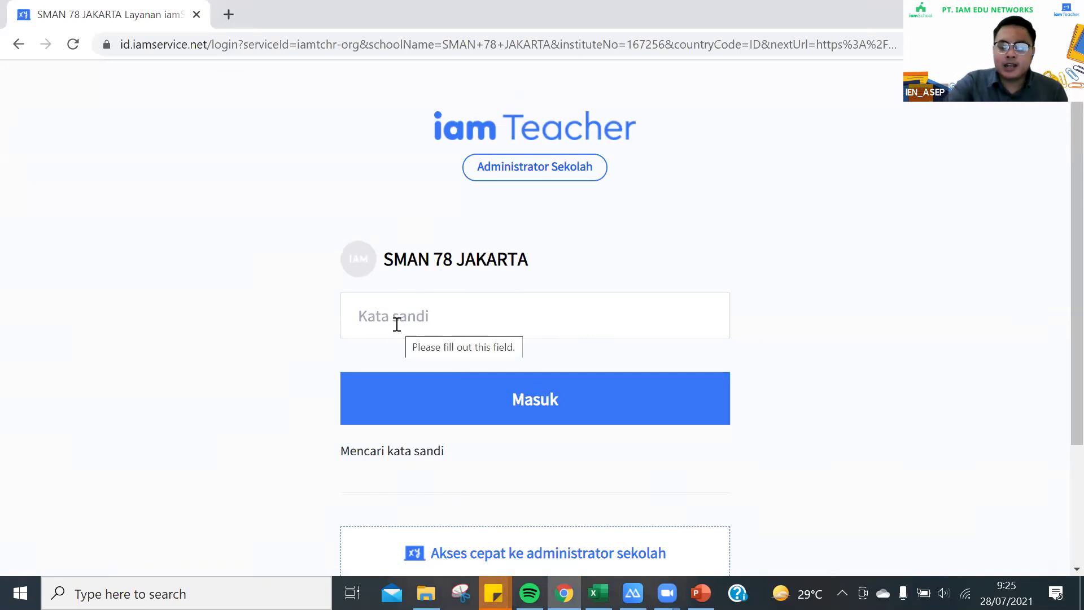
View the 'Mencari kata sandi' password recovery page, then return to the SMAN 78 JAKARTA login
left_click(411, 455)
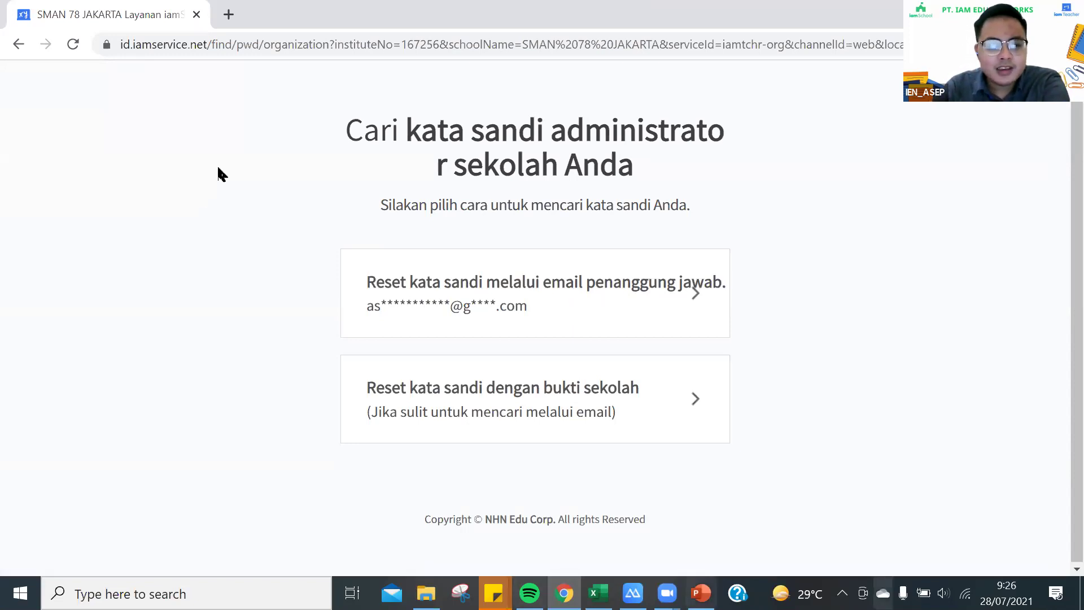
left_click(17, 44)
Go back, search 'grogol selatan 13' and select SDN Grogol Selatan 13 Pg. again
left_click(17, 45)
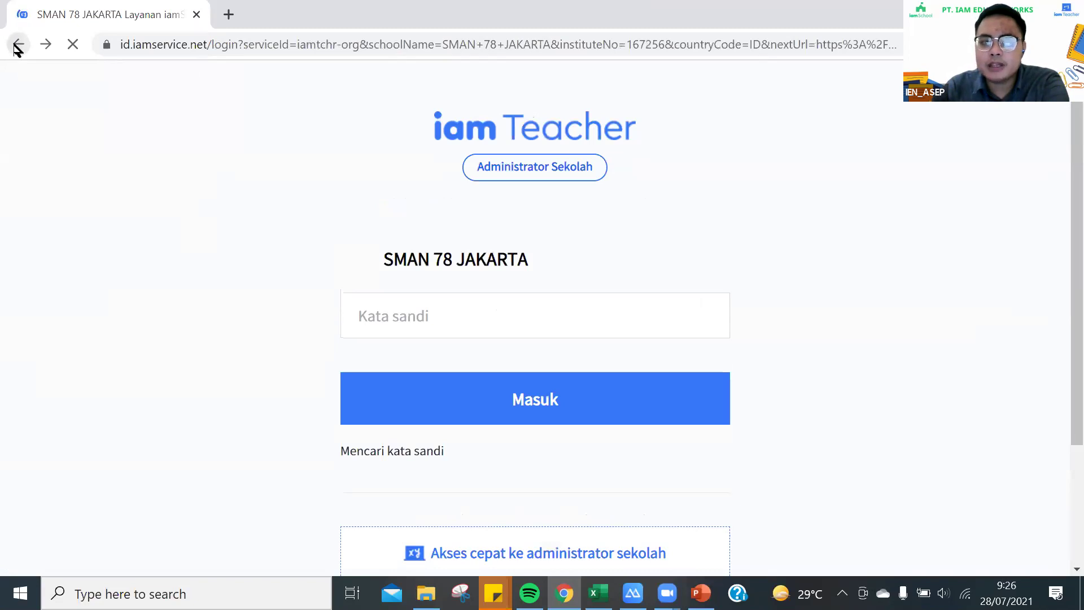
left_click(428, 321)
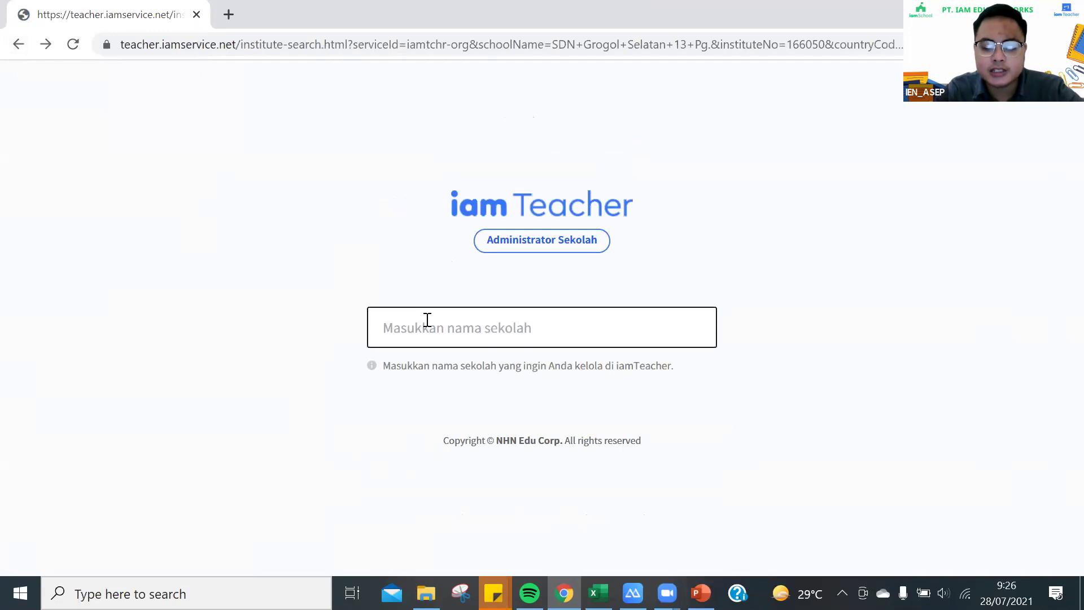
type("grogol selatan 13")
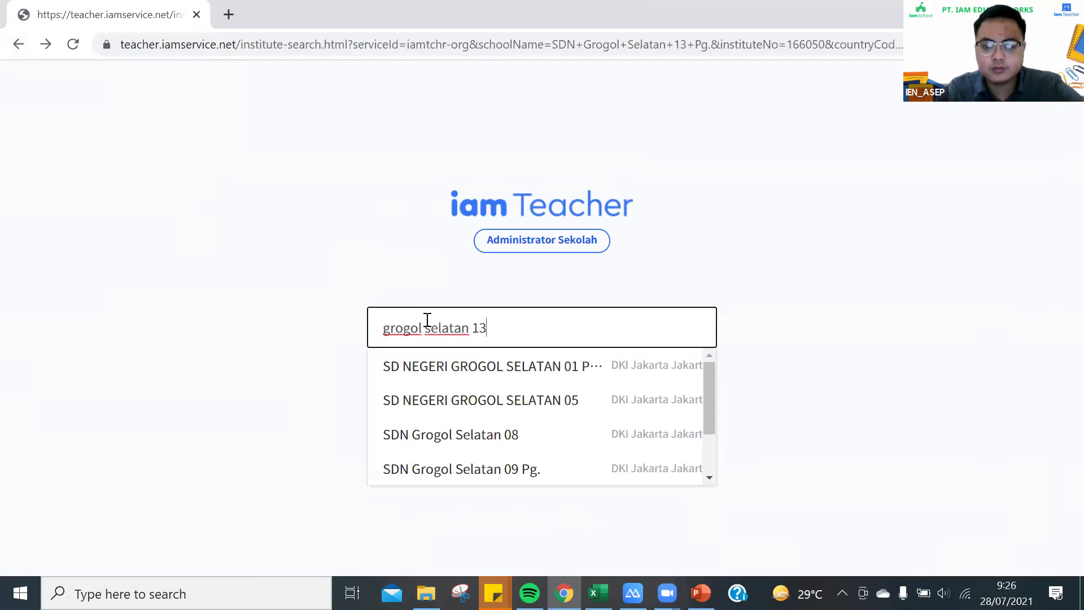
left_click(517, 370)
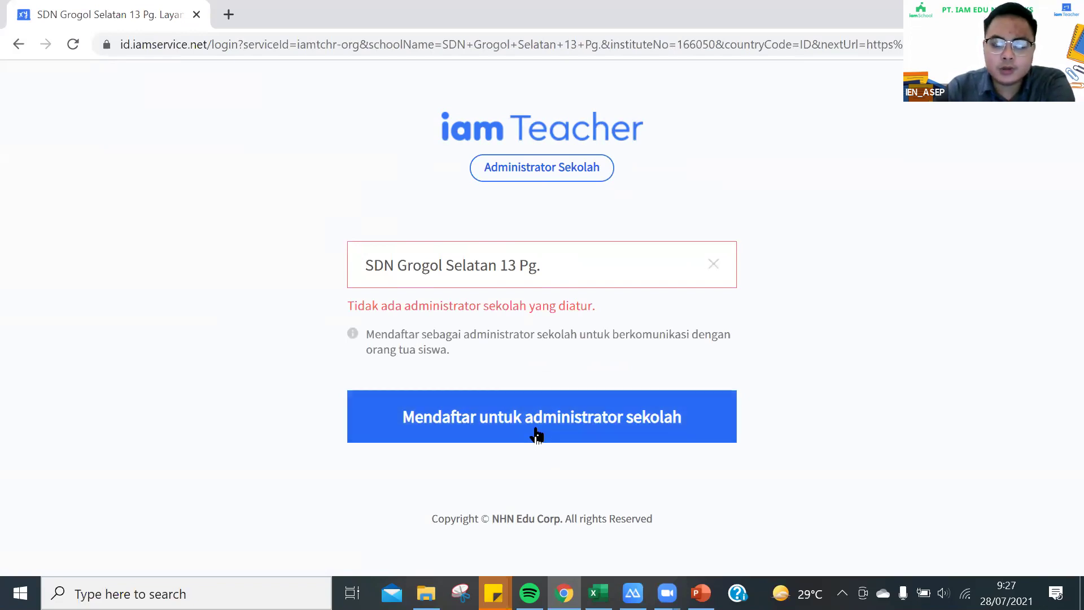
Open 'Mendaftar untuk administrator sekolah' for SDN Grogol Selatan 13 Pg. and scroll through the form
left_click(550, 417)
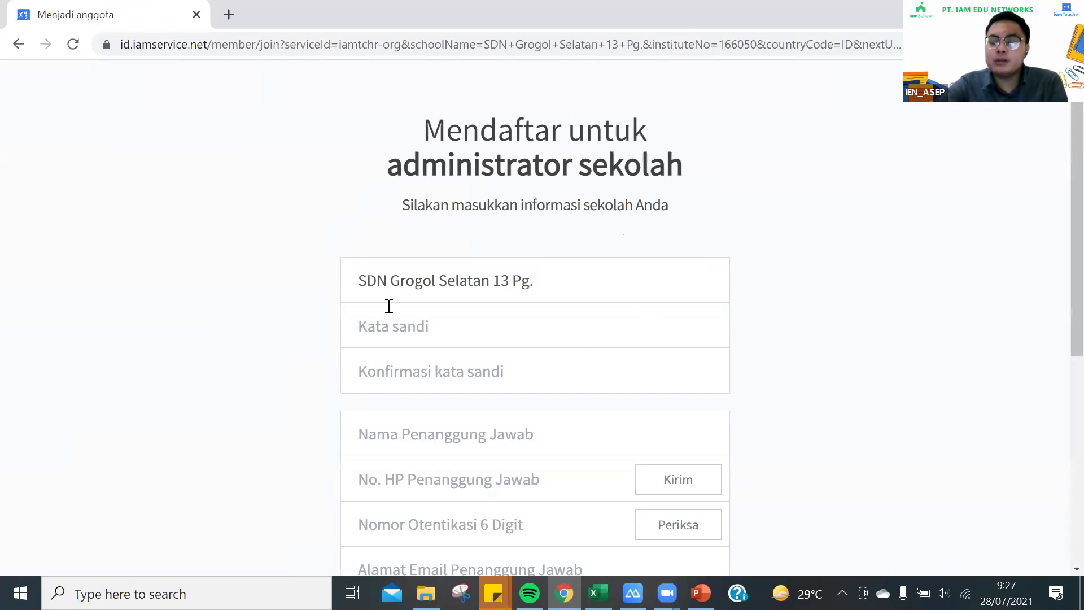
scroll(394, 358, "down", 6)
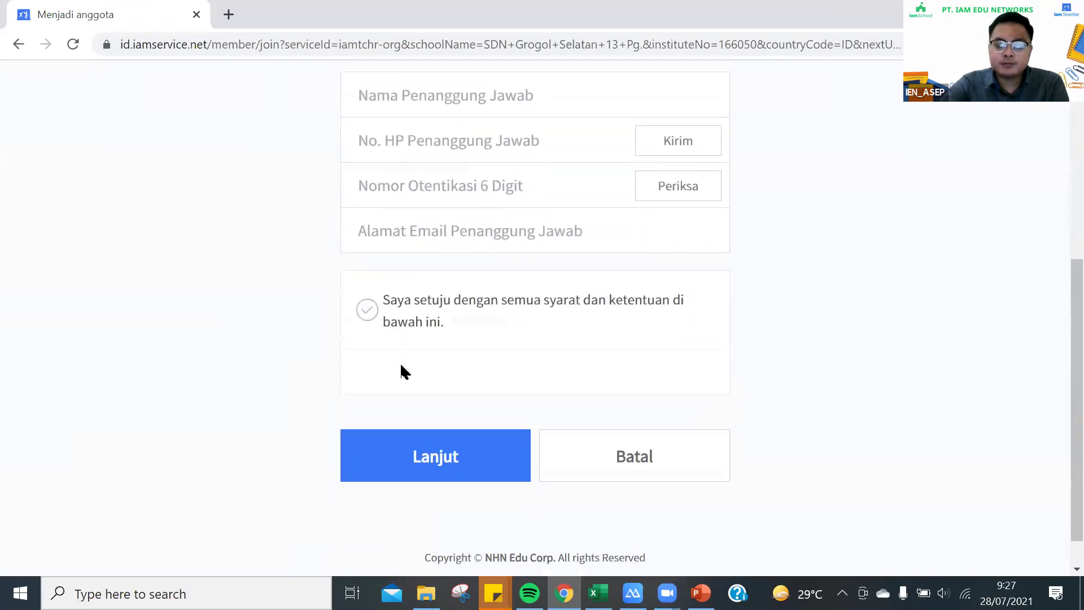
scroll(445, 377, "up", 3)
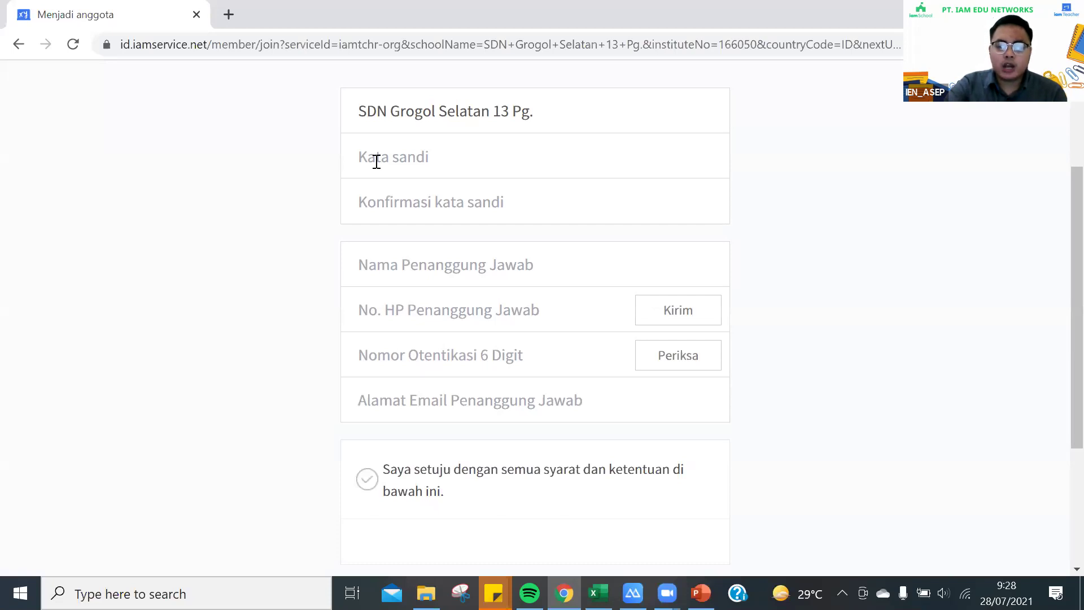
left_click(377, 161)
left_click(312, 174)
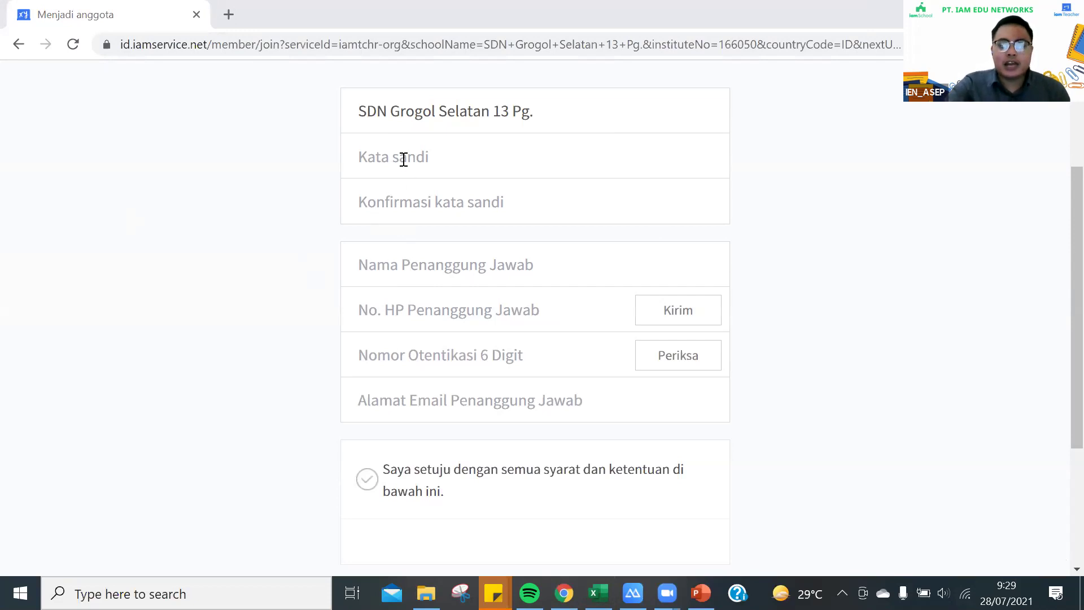
left_click(403, 160)
left_click(252, 162)
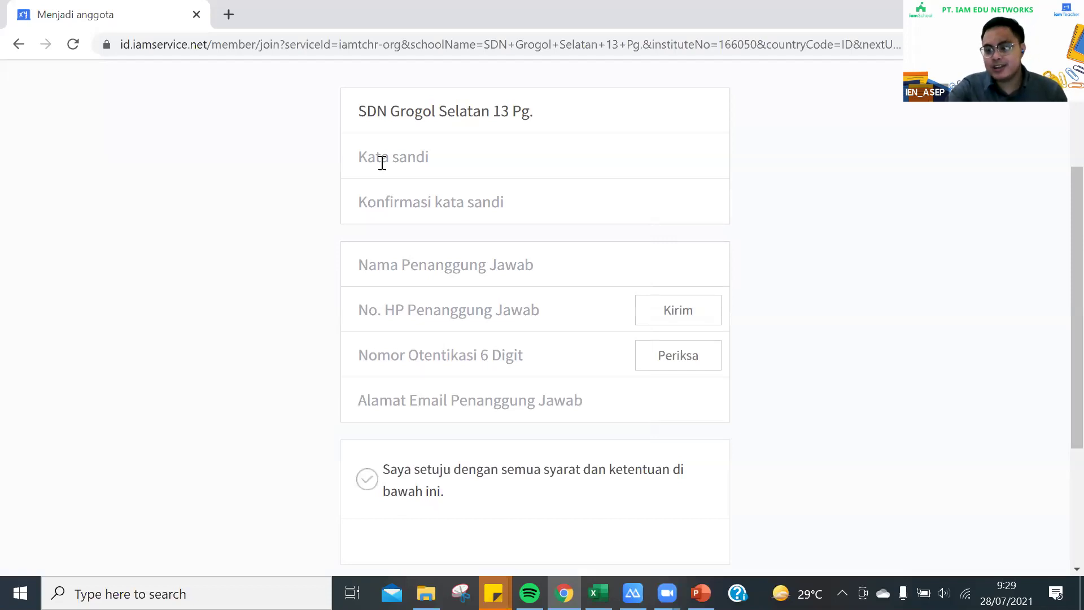
left_click(383, 210)
left_click(300, 203)
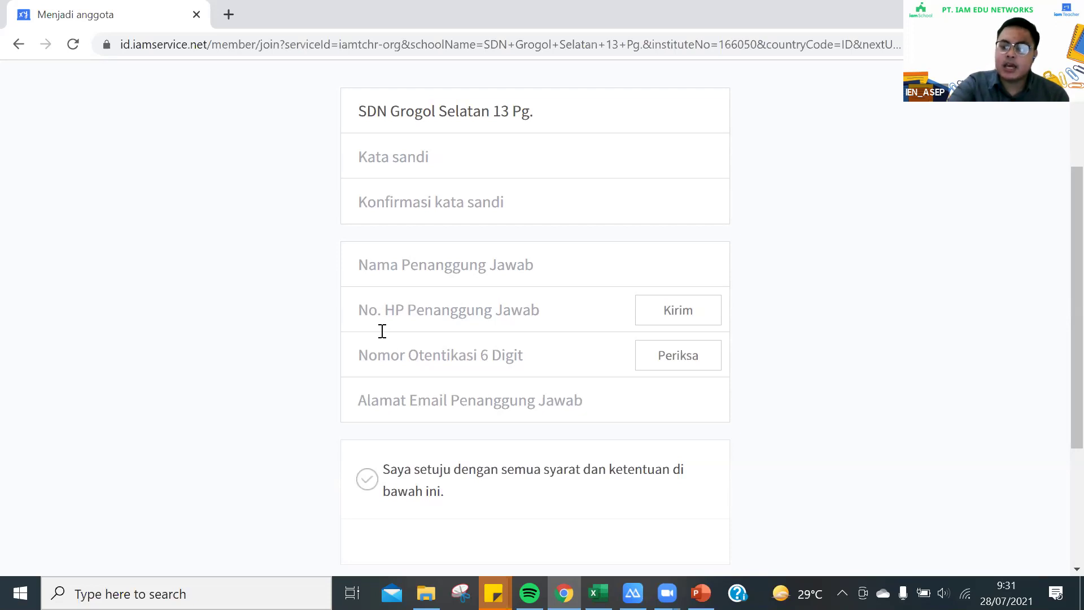
Focus the No. HP Penanggung Jawab field, then bring the ApowerMirror phone screen forward
left_click(385, 317)
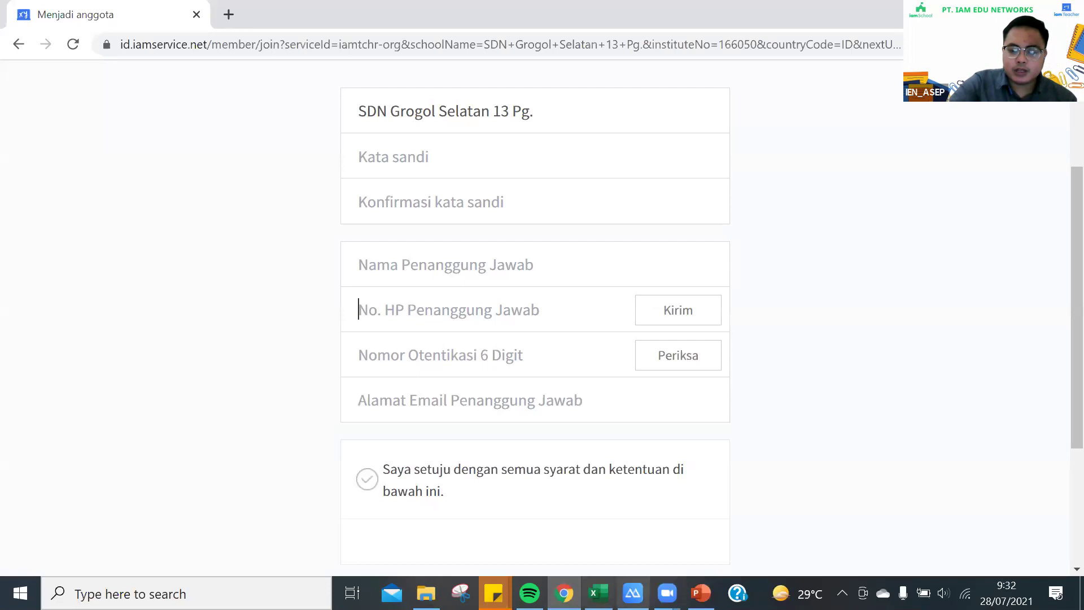
mouse_move(633, 593)
left_click(635, 517)
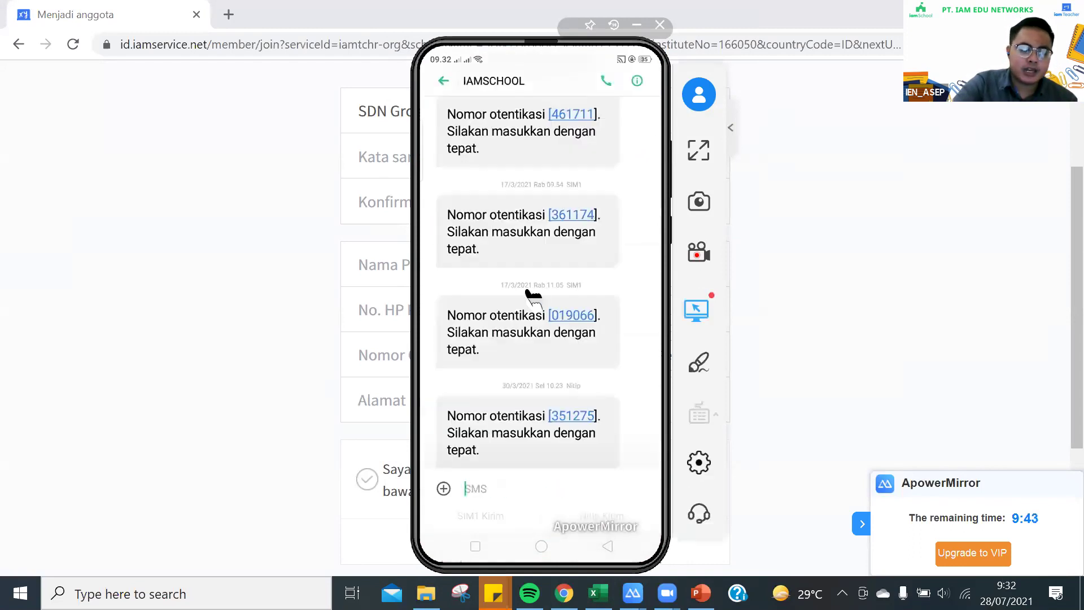
Look through the IAMSCHOOL authentication-code messages, then hide the mirrored phone window
scroll(535, 333, "down", 1)
scroll(562, 389, "down", 2)
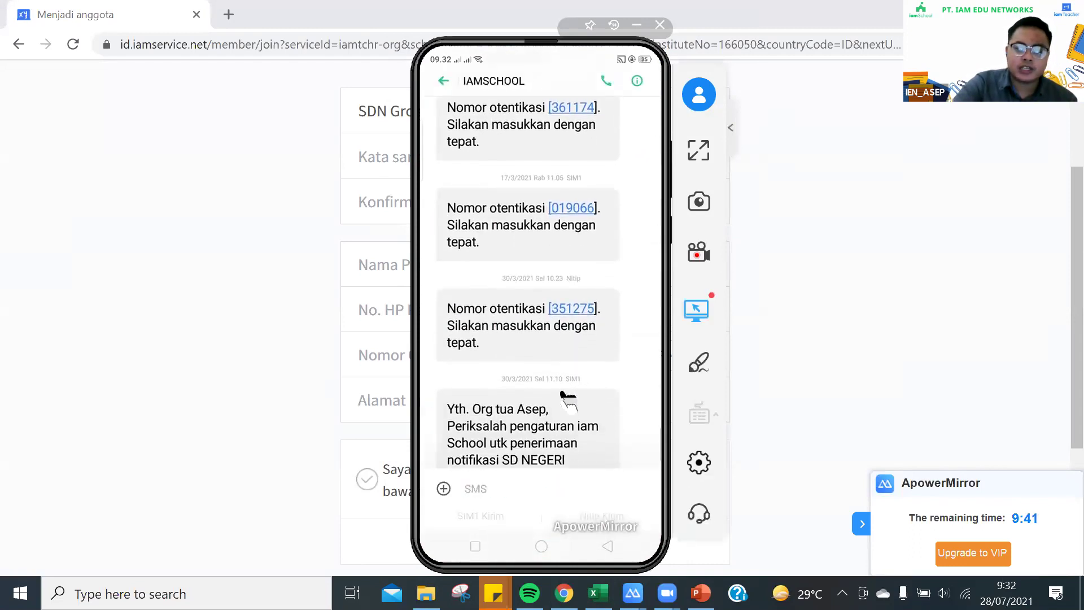
scroll(567, 395, "up", 4)
scroll(565, 395, "up", 3)
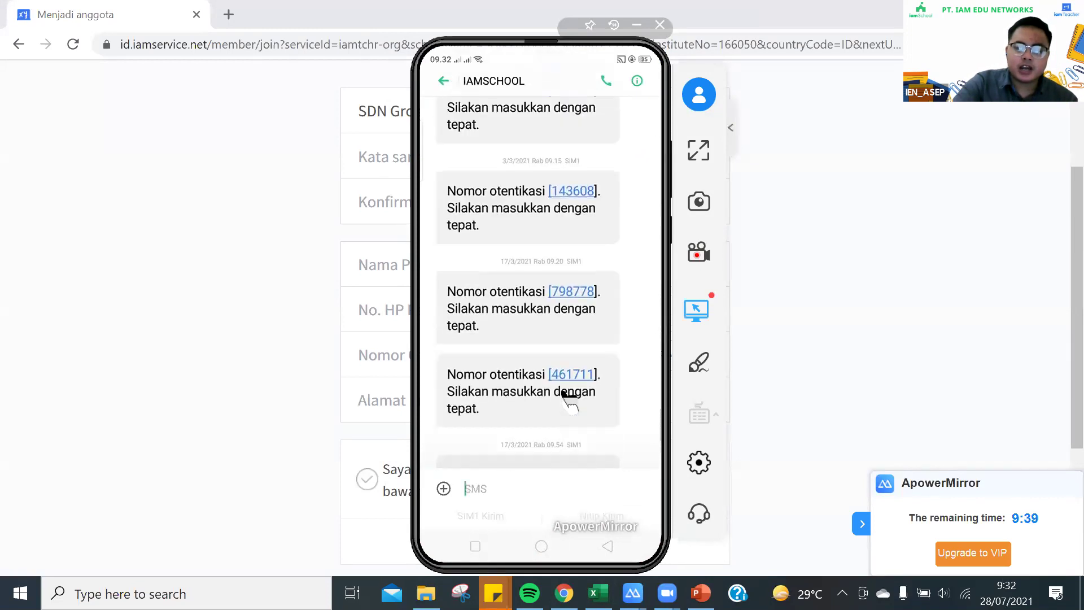
scroll(585, 276, "up", 2)
scroll(579, 280, "up", 5)
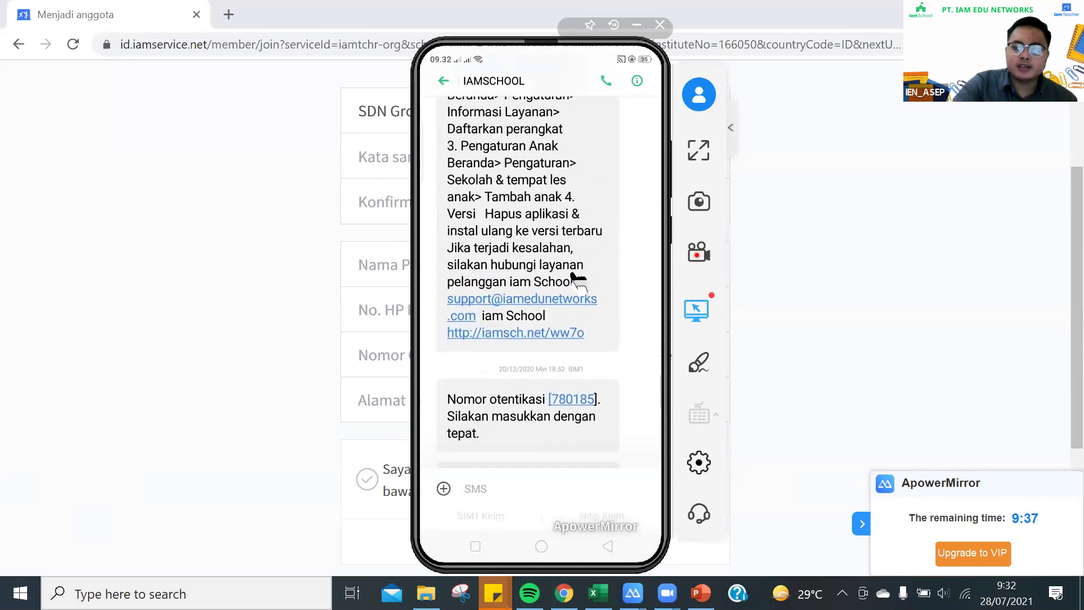
scroll(579, 279, "up", 3)
scroll(579, 279, "down", 6)
scroll(579, 279, "up", 6)
scroll(578, 279, "down", 3)
scroll(579, 279, "down", 10)
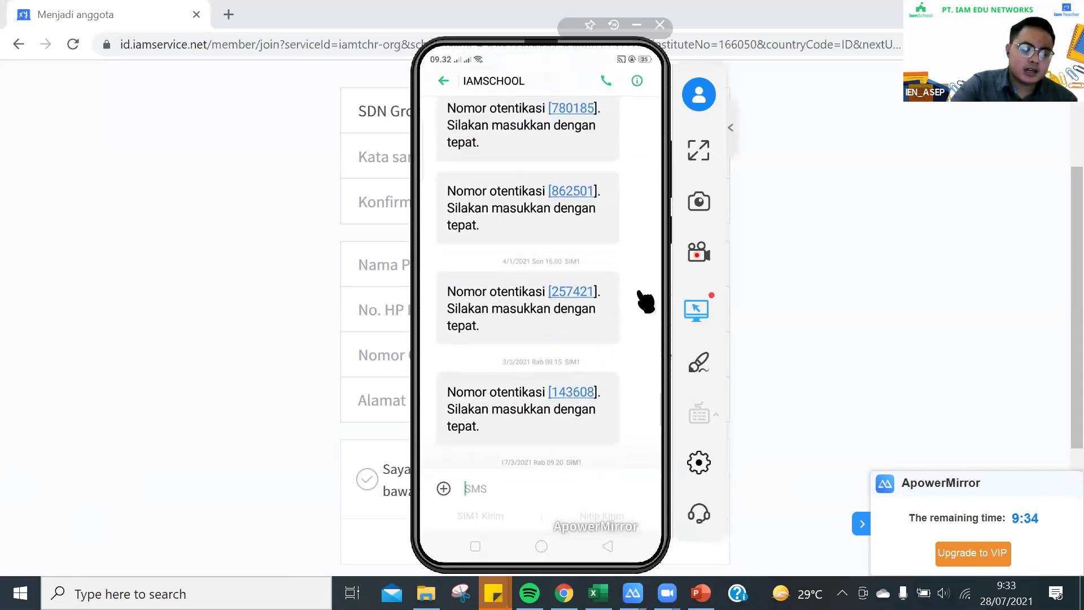
scroll(630, 308, "down", 4)
scroll(629, 307, "up", 4)
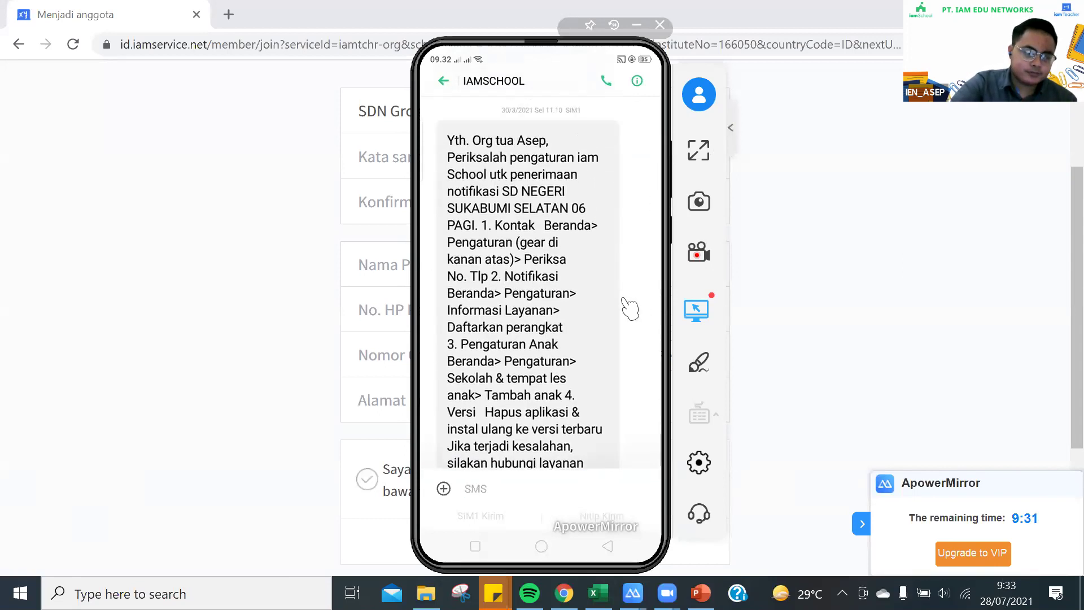
scroll(627, 310, "down", 2)
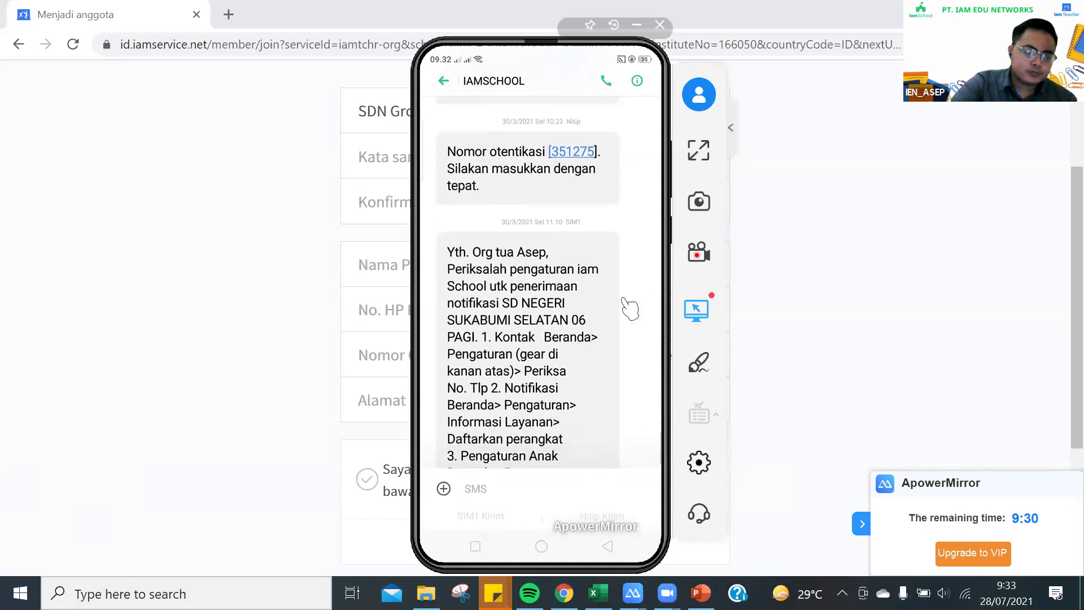
scroll(618, 321, "down", 1)
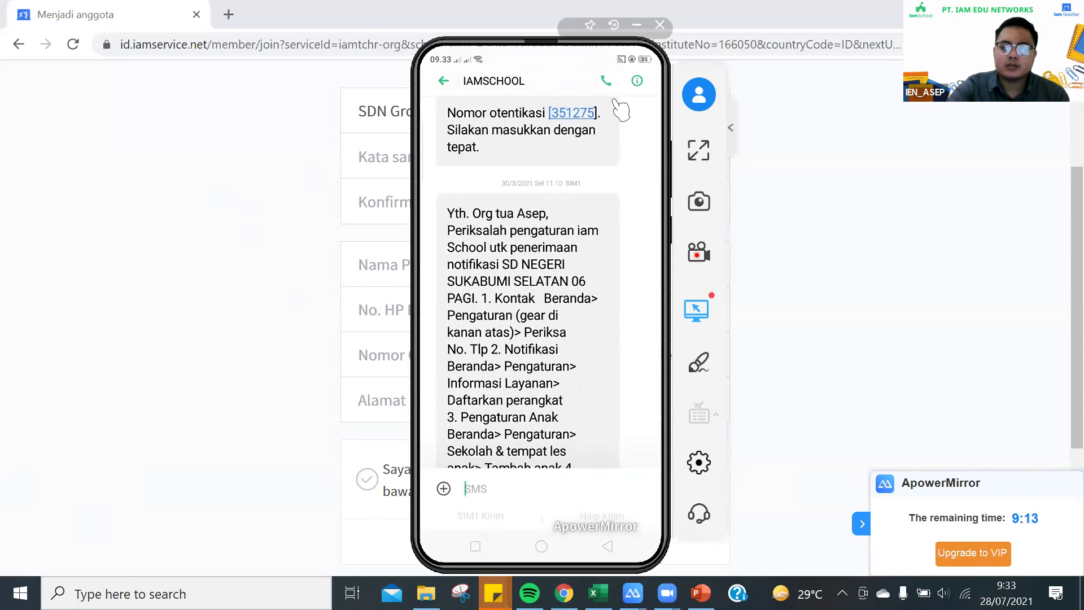
left_click(768, 339)
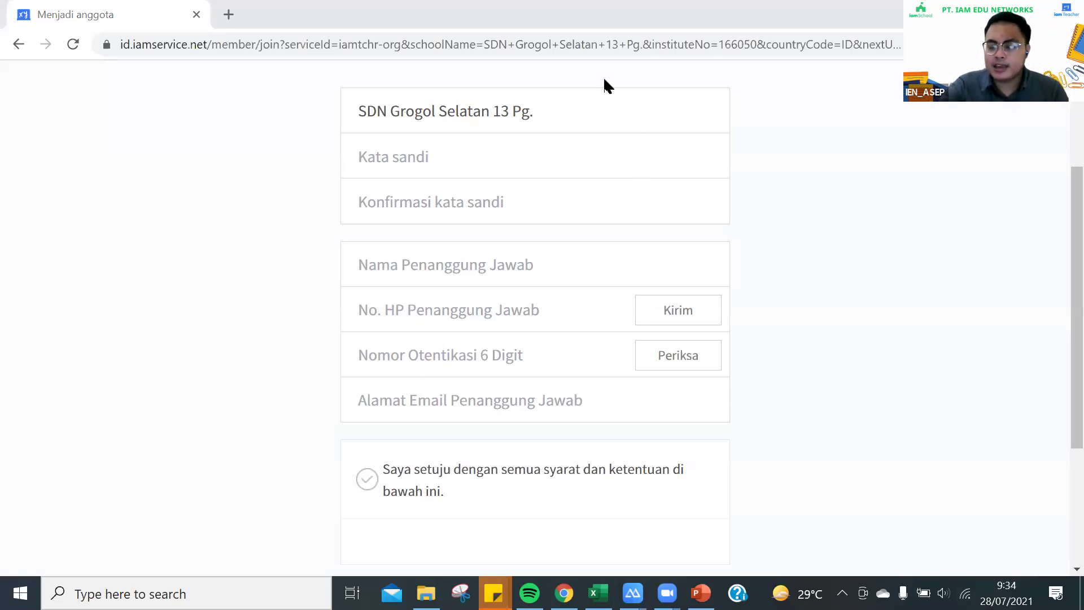
left_click(400, 154)
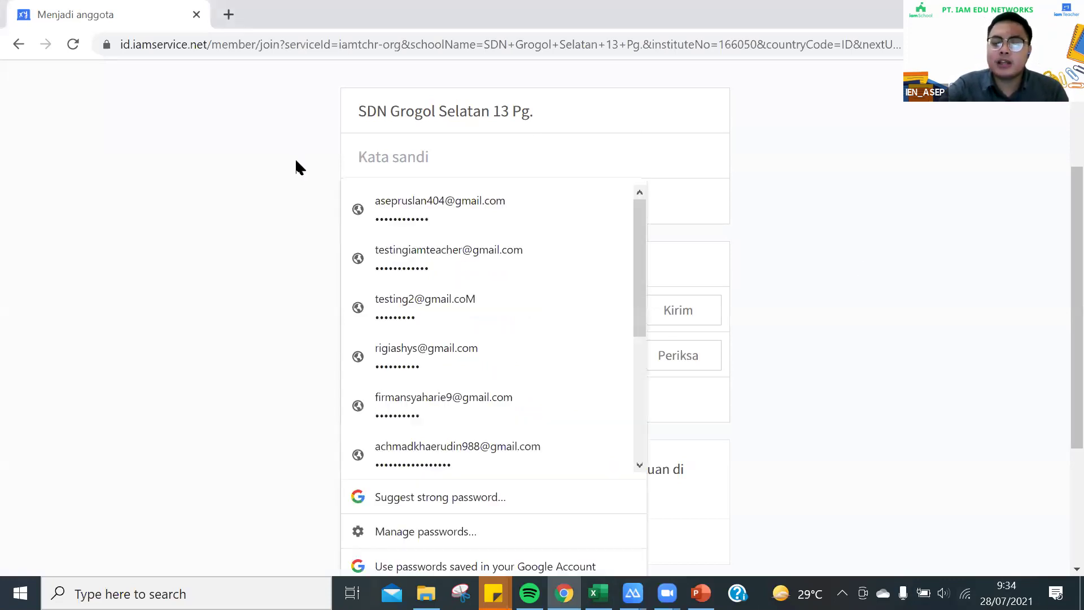
left_click(387, 154)
left_click(389, 156)
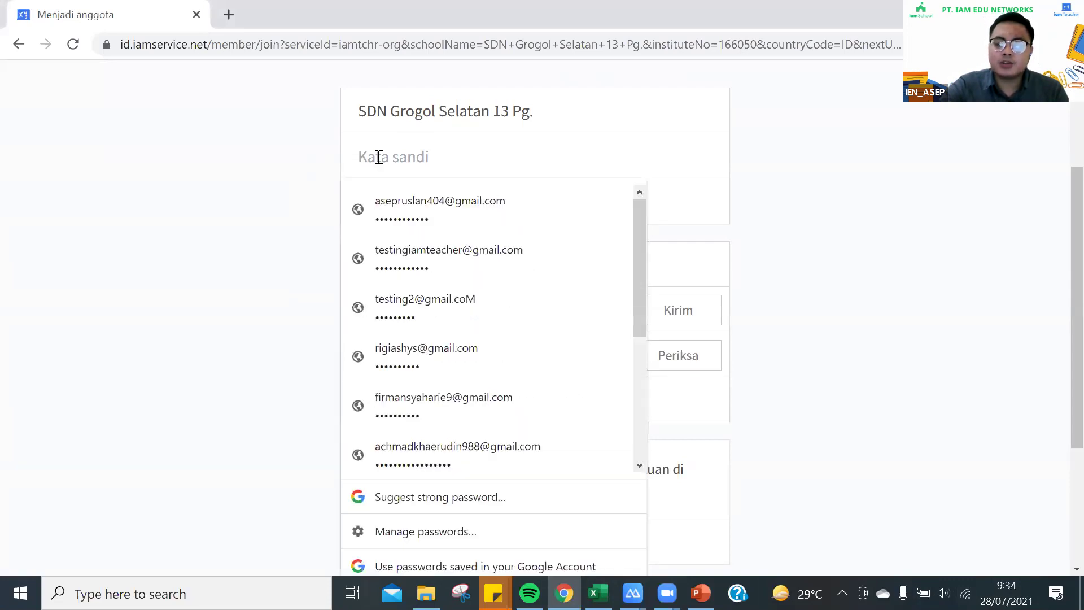
left_click(312, 144)
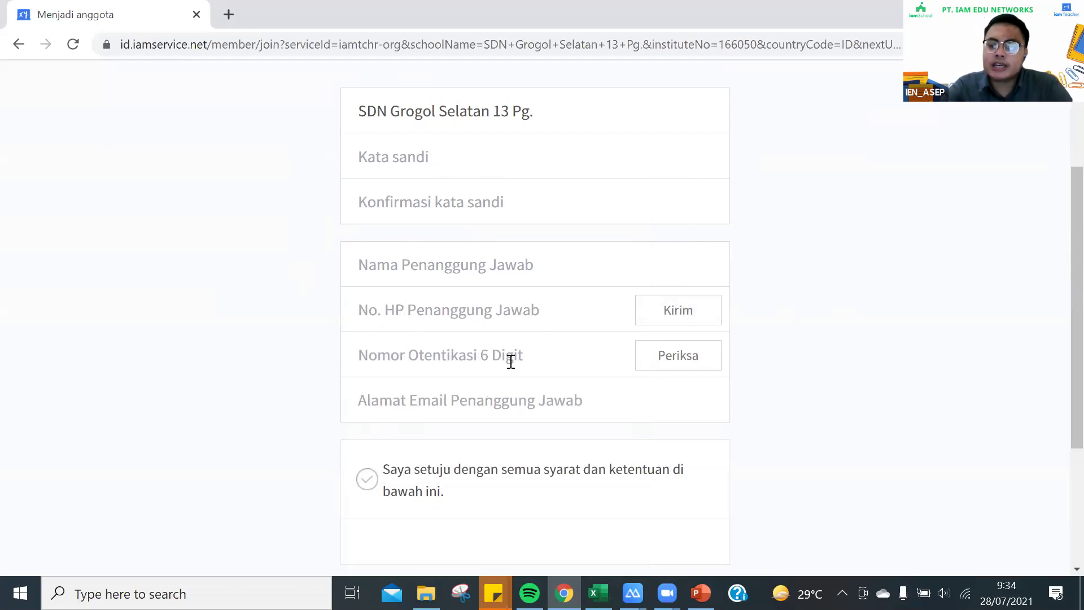
left_click(395, 358)
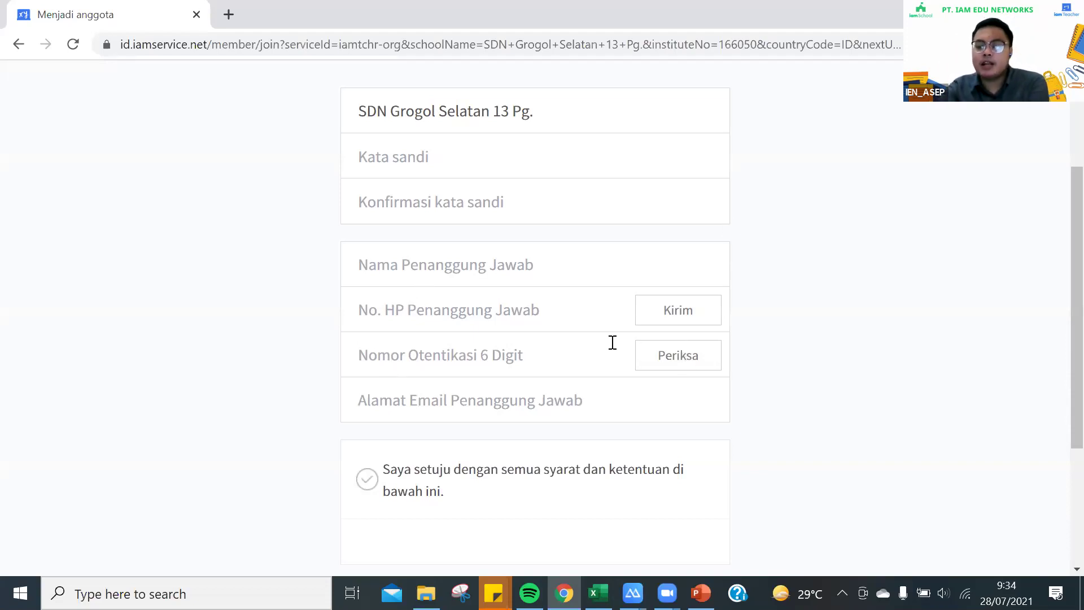
left_click(436, 400)
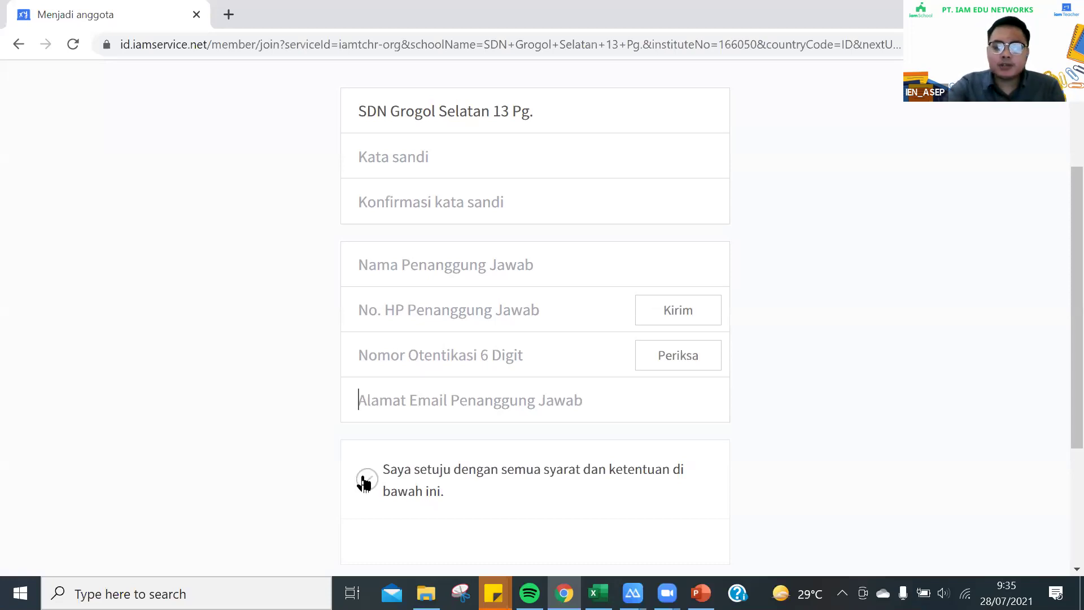
scroll(363, 480, "down", 2)
scroll(363, 480, "down", 2)
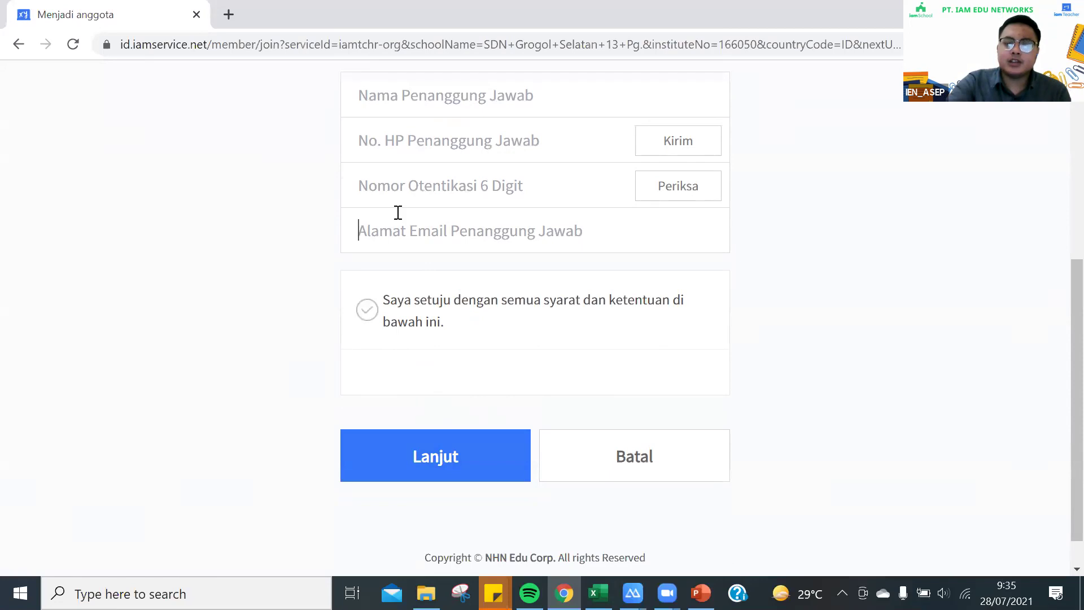
scroll(644, 336, "up", 5)
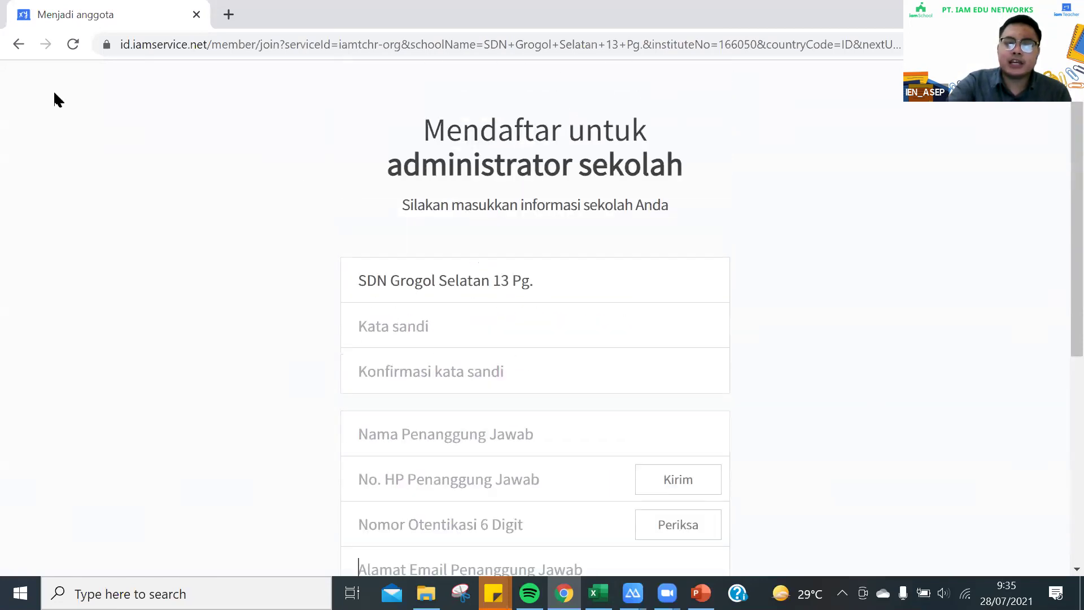
Go back from the join form to the SDN Grogol Selatan 13 Pg. login page
left_click(20, 42)
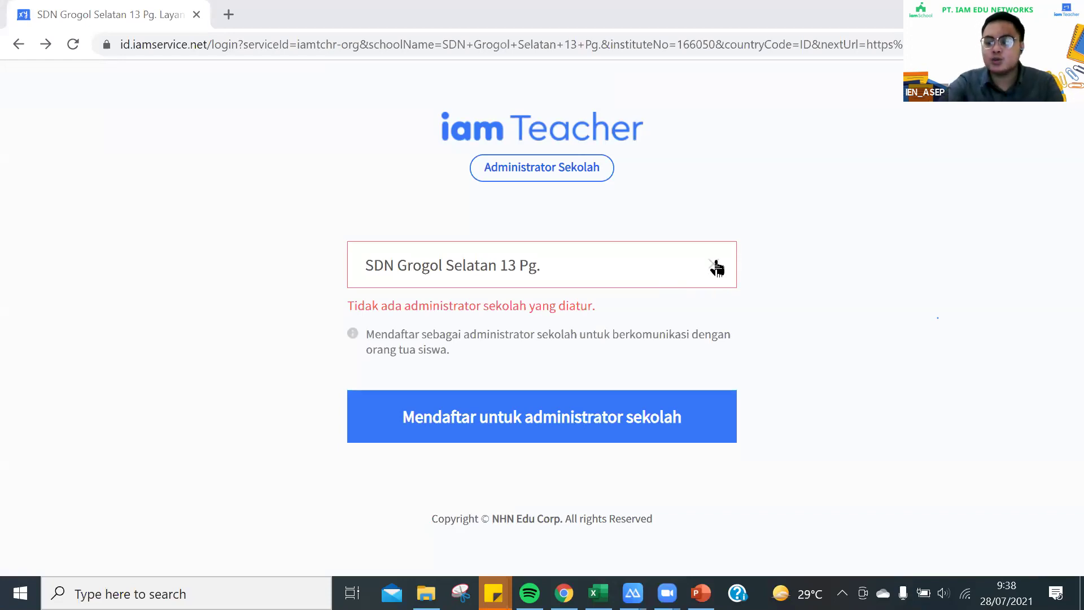
Clear the chosen school, go back, and load teacher.iamedu.co.id in the browser
left_click(716, 268)
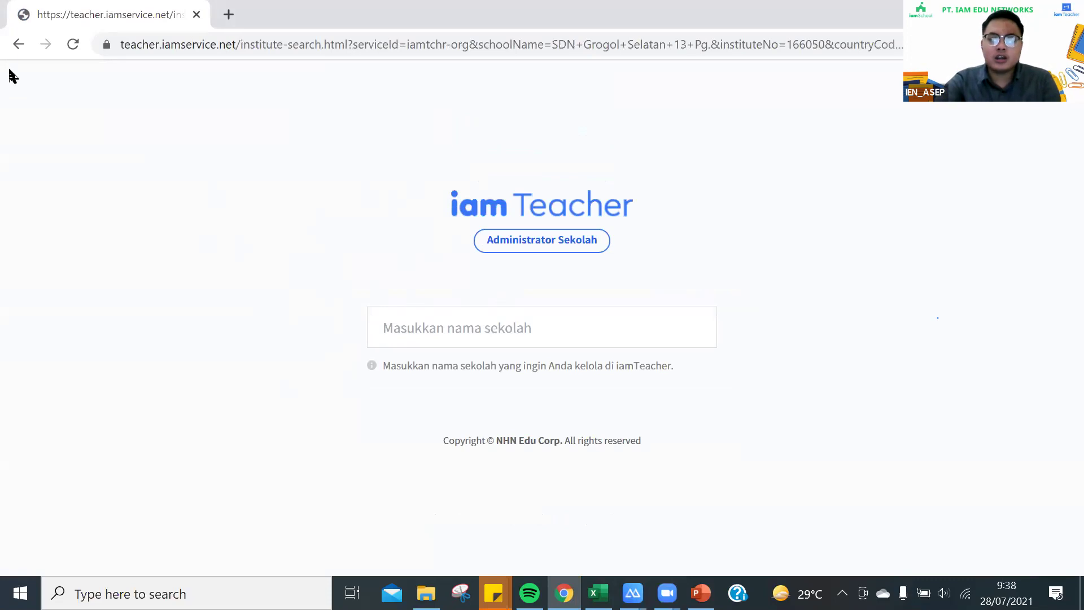
left_click(14, 47)
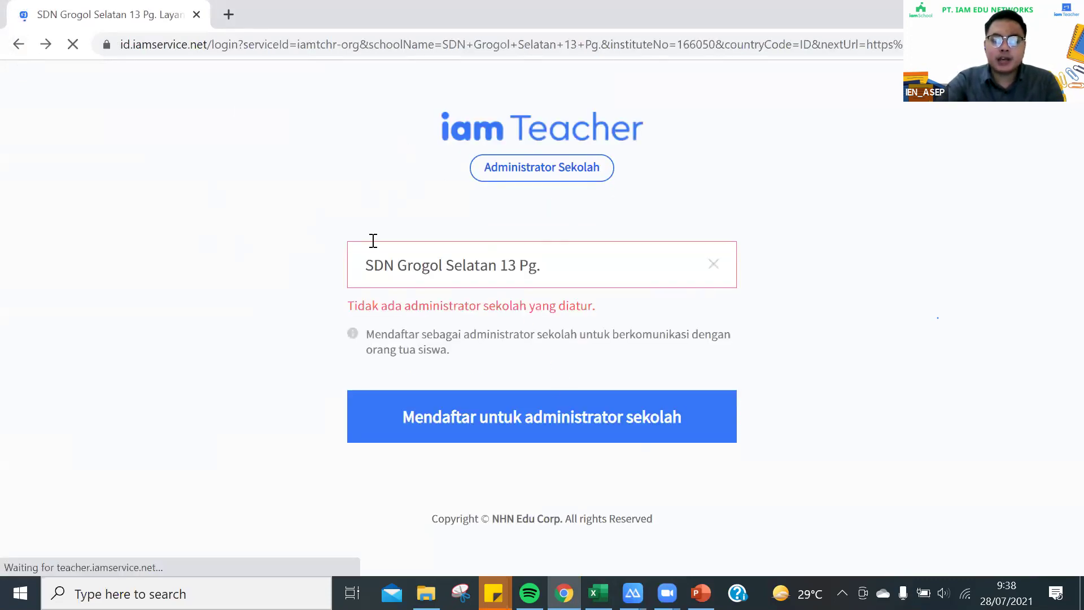
left_click(157, 44)
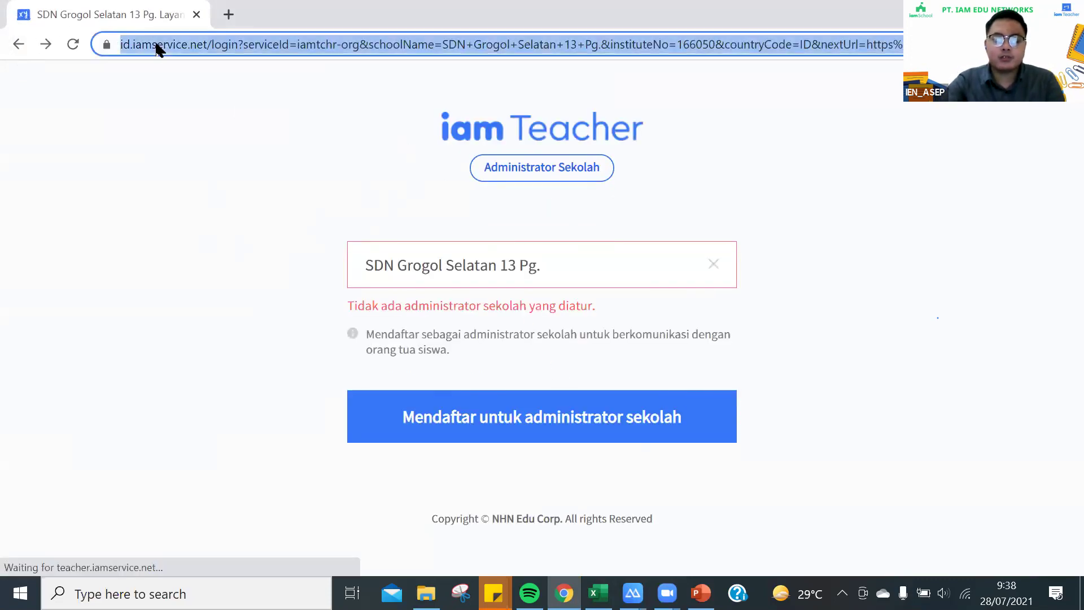
type("teach")
key("Return")
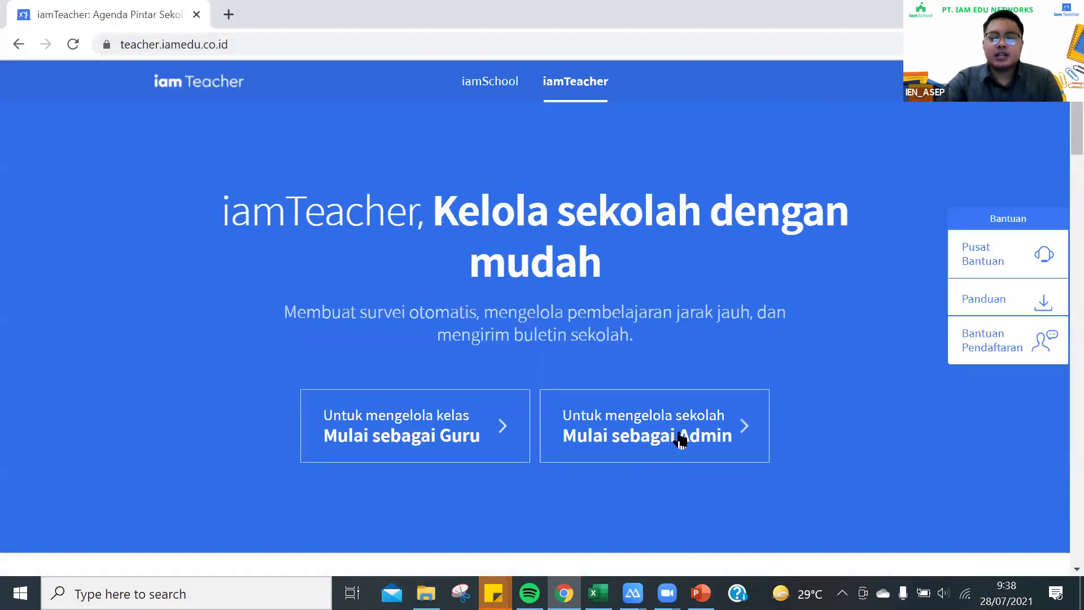
Choose Mulai sebagai Admin, focus the empty school-name field, and switch to the PowerPoint format slide
left_click(682, 438)
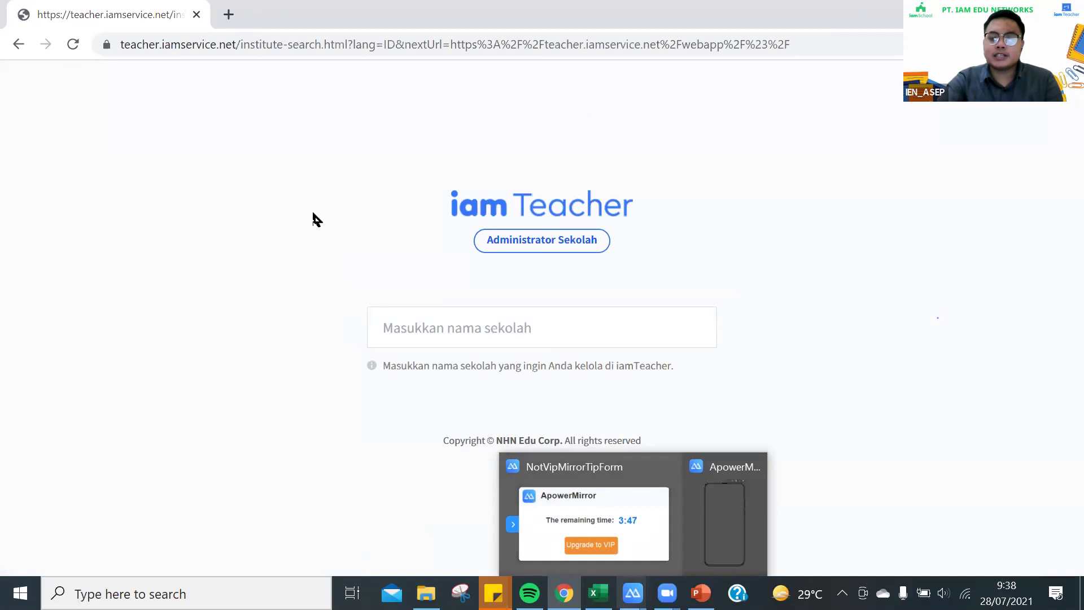
left_click(422, 330)
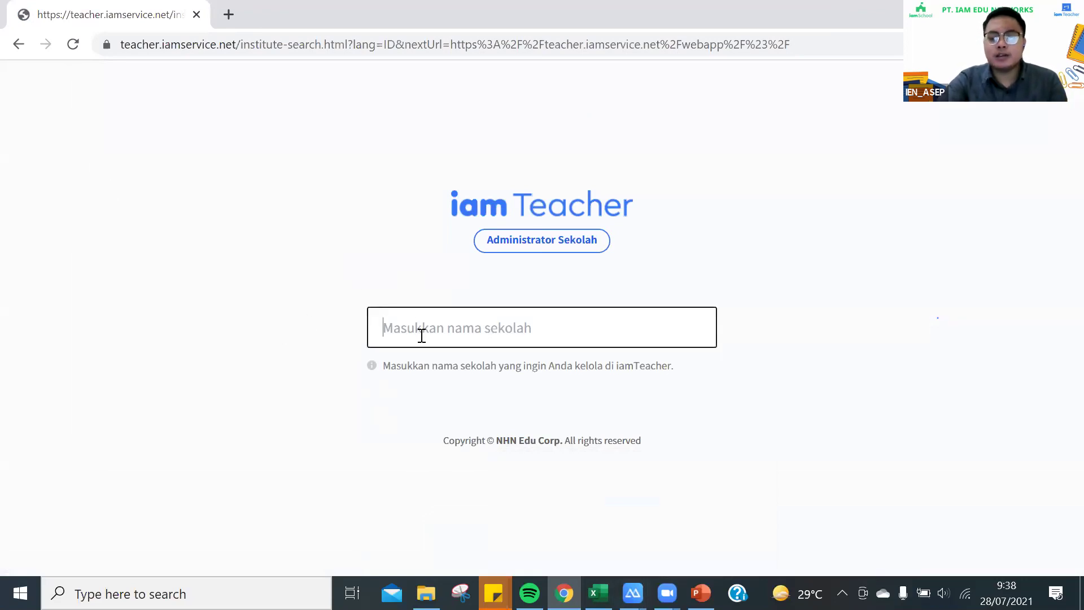
key("alt+Tab")
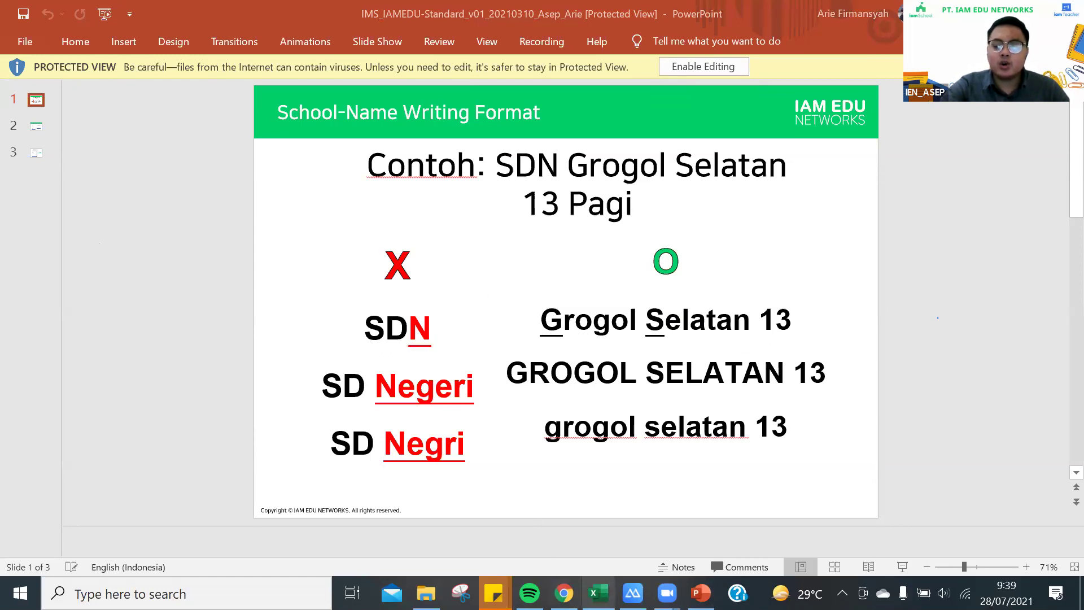
Switch from PowerPoint back to the iamTeacher school-search page in Chrome
left_click(564, 592)
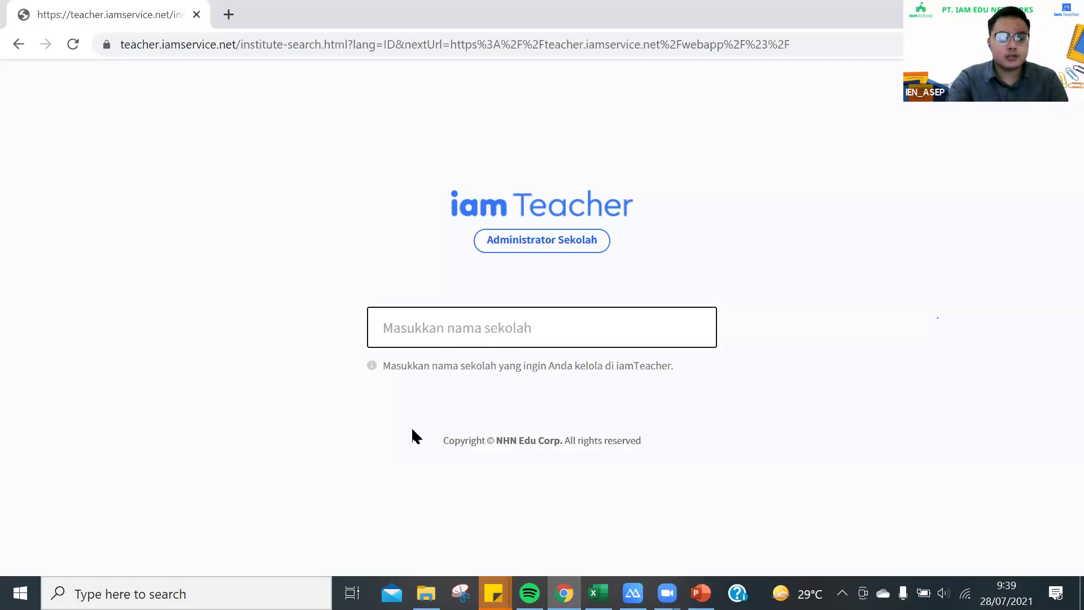
Search schools for 'Banding', browse the suggestion list, then narrow the search to 'Banding 02'
type("Banding")
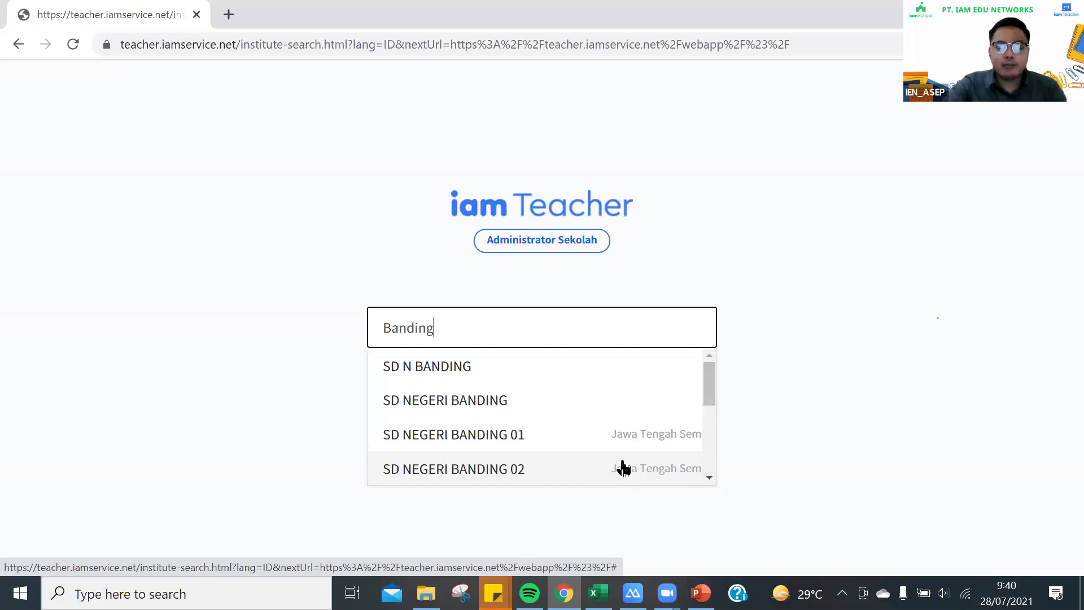
scroll(623, 468, "down", 5)
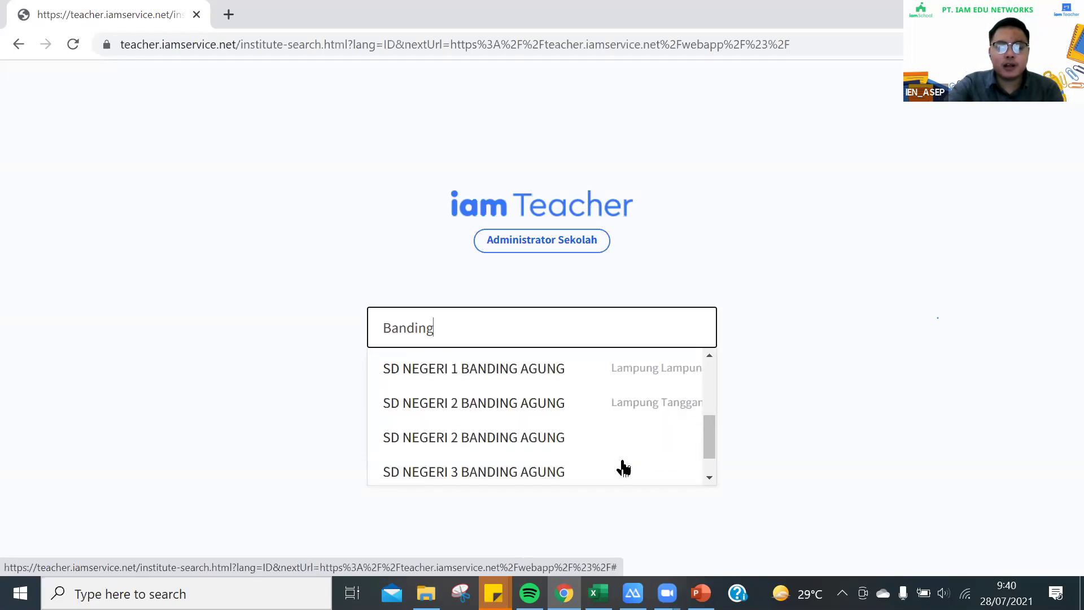
scroll(624, 468, "up", 5)
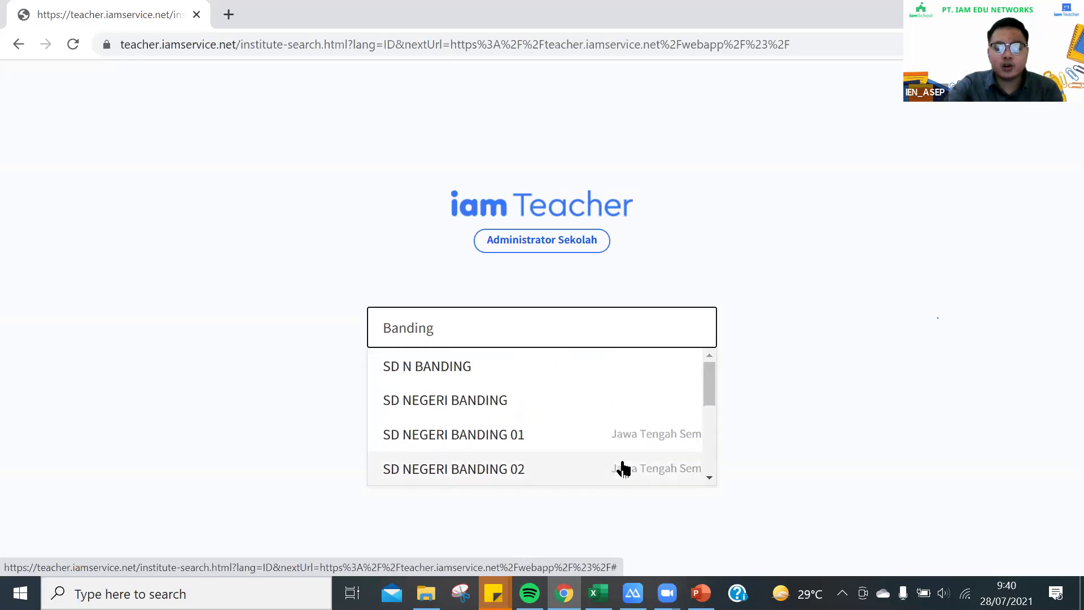
left_click(710, 478)
left_click(709, 479)
left_click(710, 478)
left_click(709, 478)
left_click(710, 478)
scroll(713, 450, "up", 1)
left_click_drag(704, 423, 709, 367)
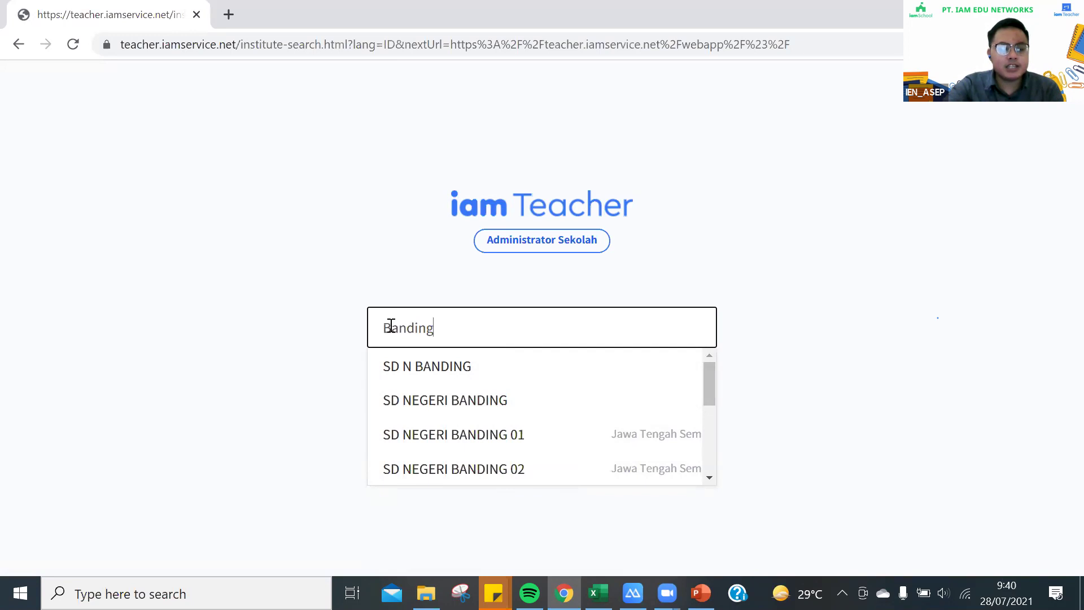
type("02")
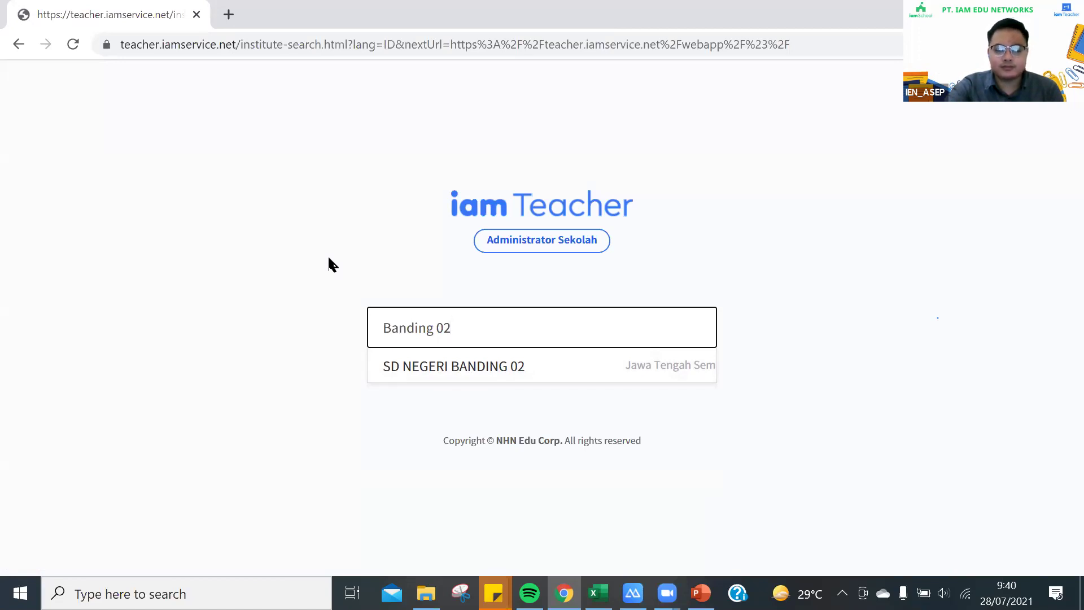
Replace 'Banding 02' with 'Grogol Selatan 13', fixing the typo in 'Selatan'
left_click(309, 333)
left_click(466, 328)
key("BackSpace")
key("BackSpace")
key("BackSpace")
key("BackSpace")
key("BackSpace")
key("BackSpace")
key("BackSpace")
key("BackSpace")
key("BackSpace")
key("BackSpace")
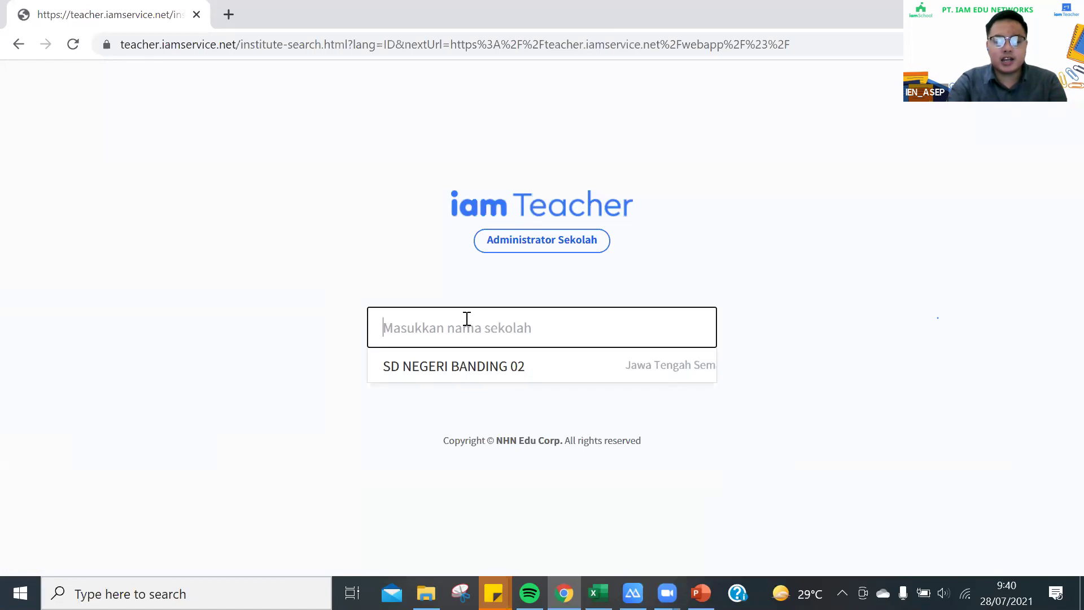
type("Grogol ")
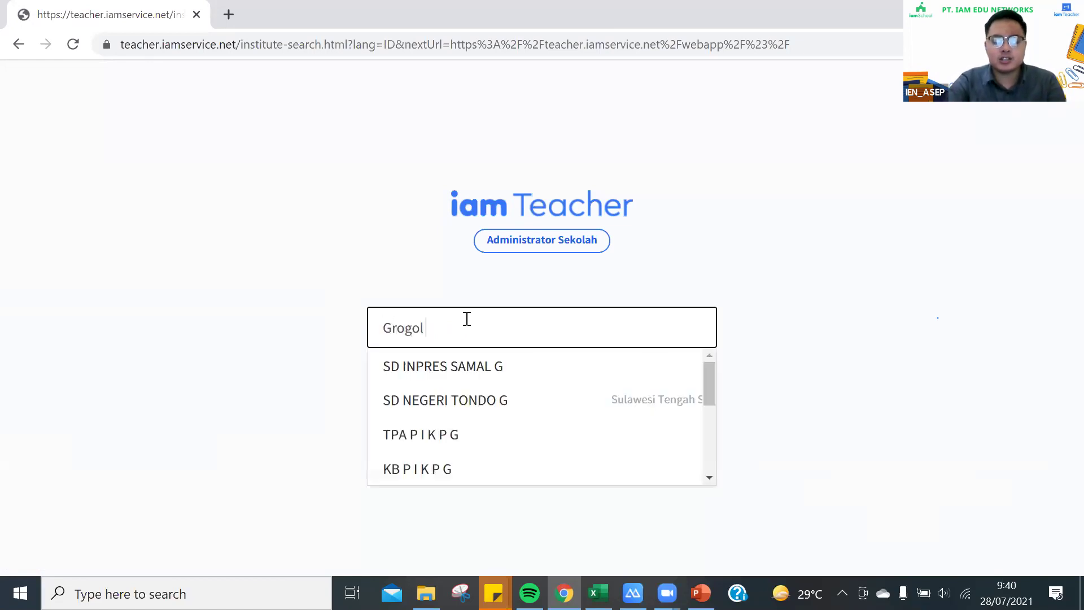
type("Selatan")
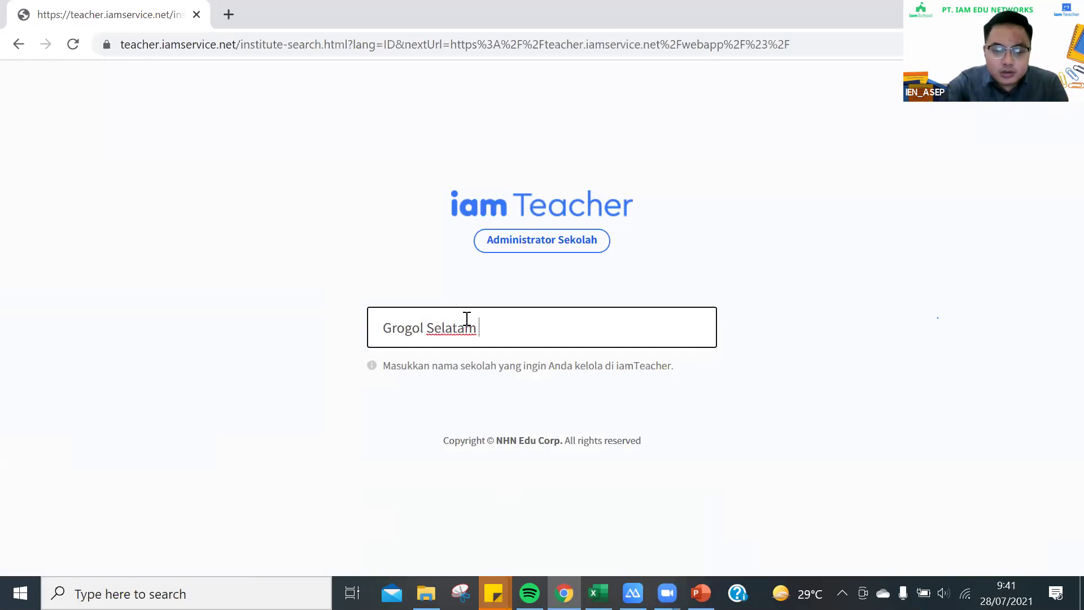
key("BackSpace")
key("BackSpace")
type("n")
key("BackSpace")
type("n 13")
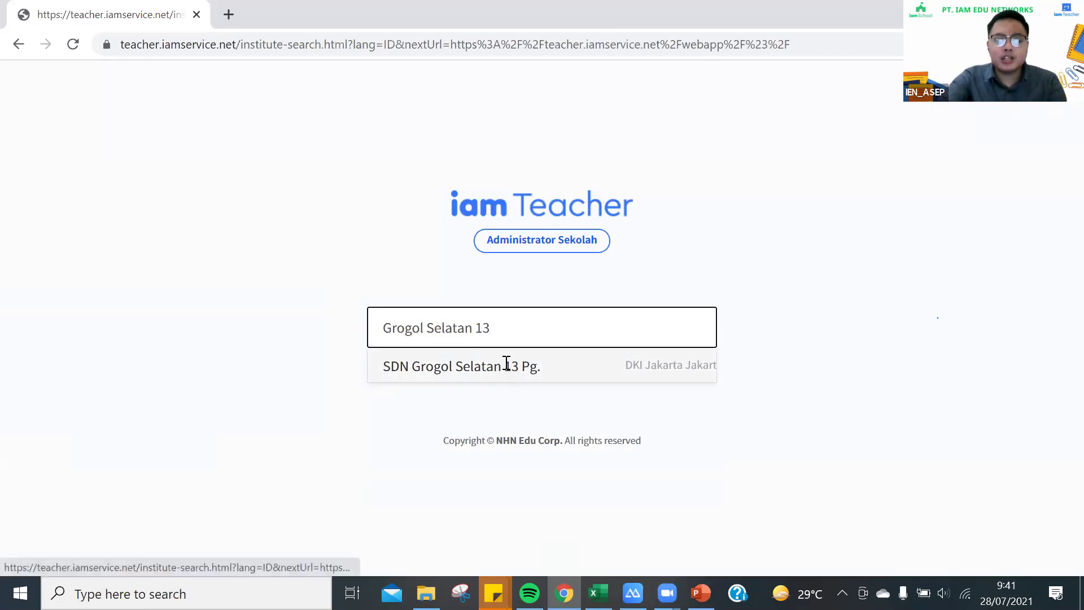
Pick SDN Grogol Selatan 13 Pg. and start registering as its school administrator
left_click(508, 364)
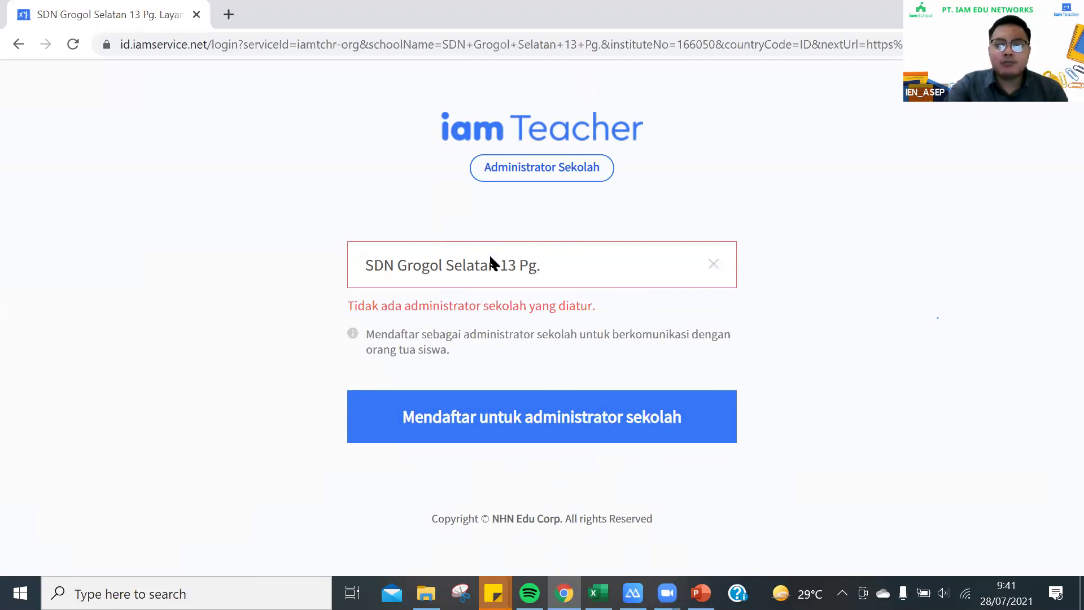
left_click(541, 420)
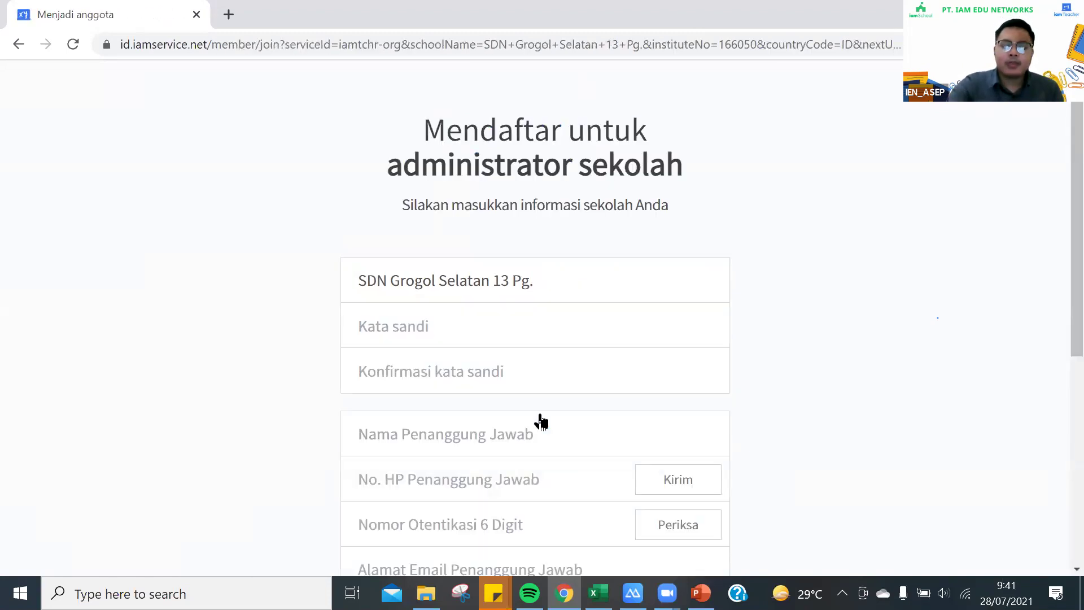
Focus the password and confirmation fields, dismissing Chrome's saved-password suggestions each time
scroll(396, 338, "down", 3)
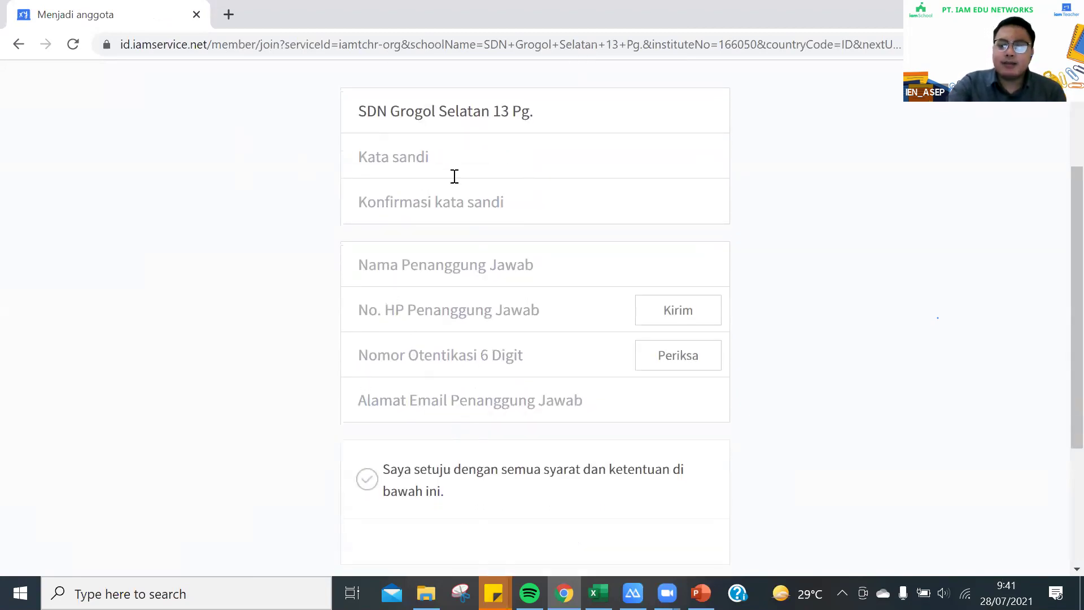
left_click(375, 156)
key("Down")
key("Down")
left_click(307, 145)
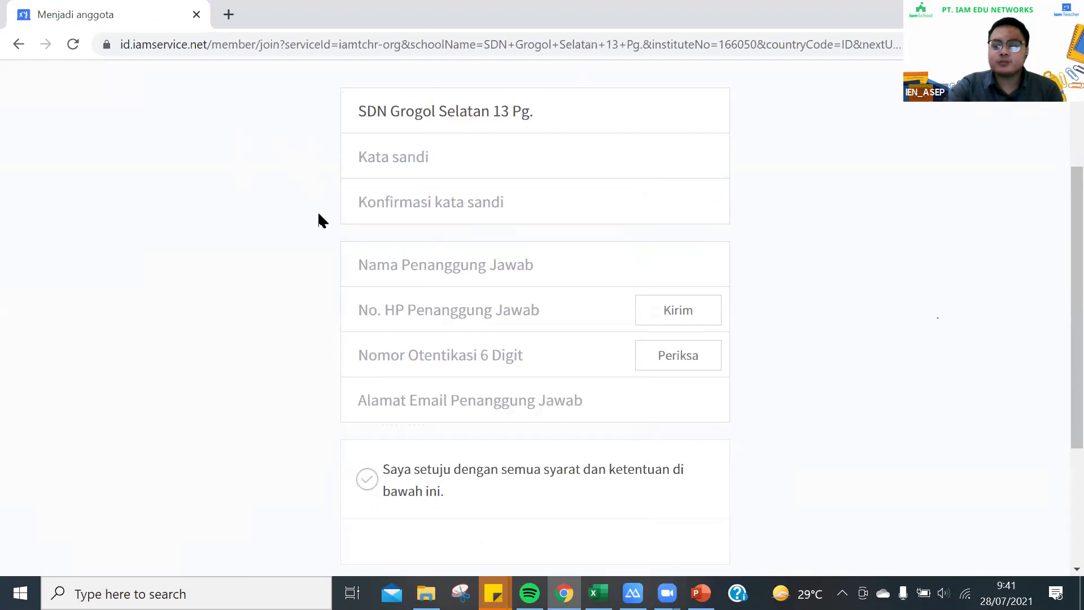
left_click(368, 199)
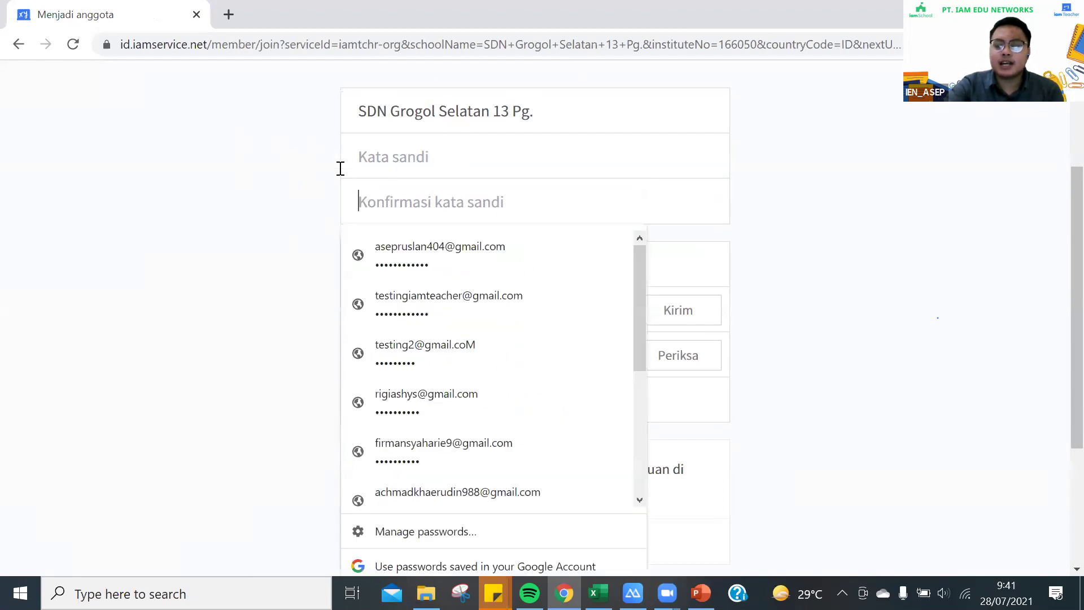
left_click(272, 175)
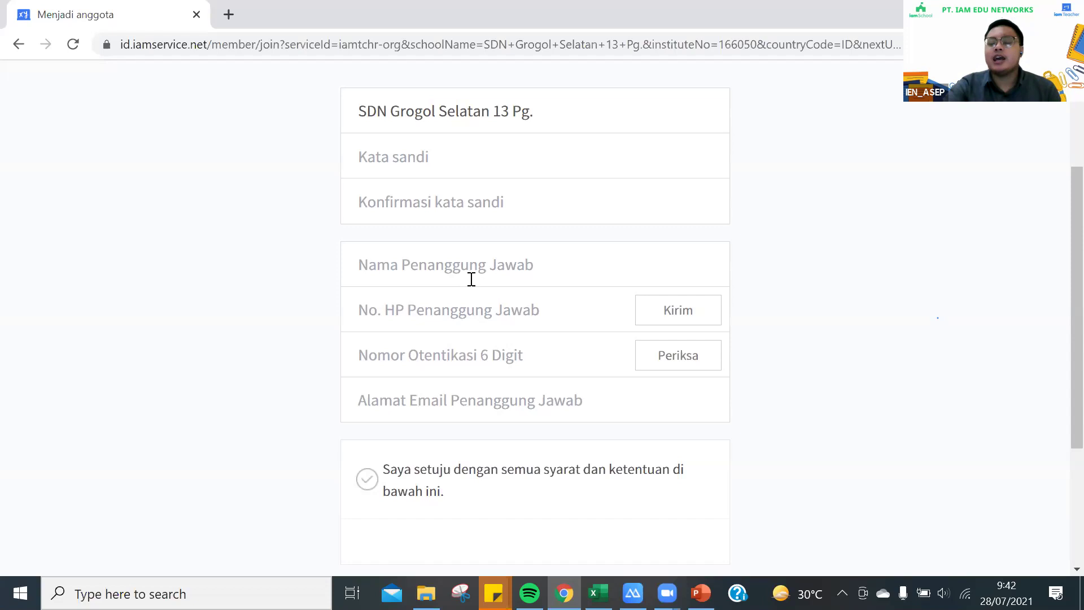
left_click(424, 316)
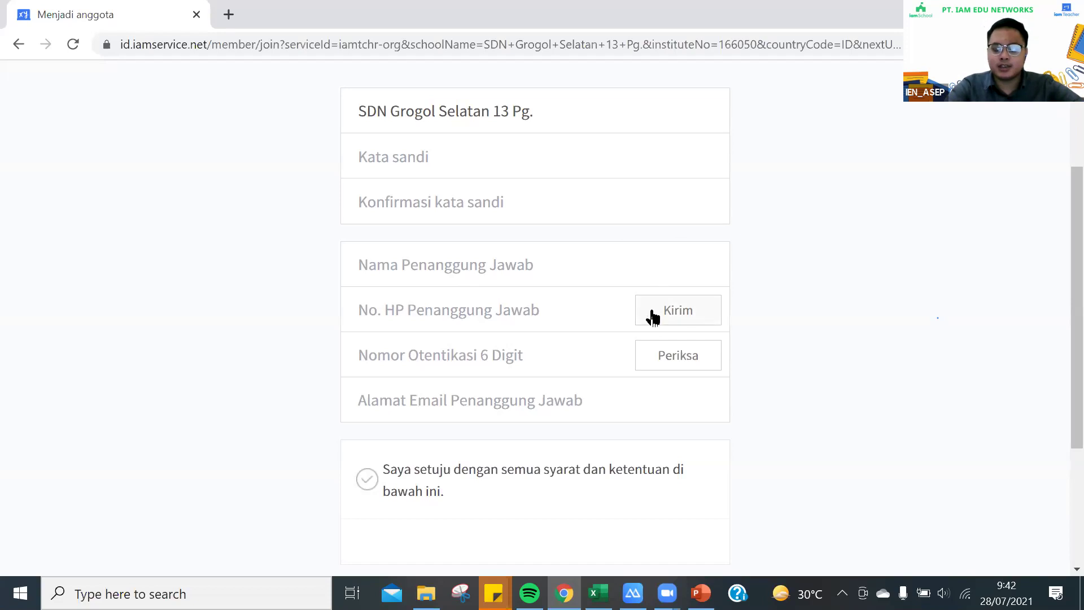
left_click(401, 364)
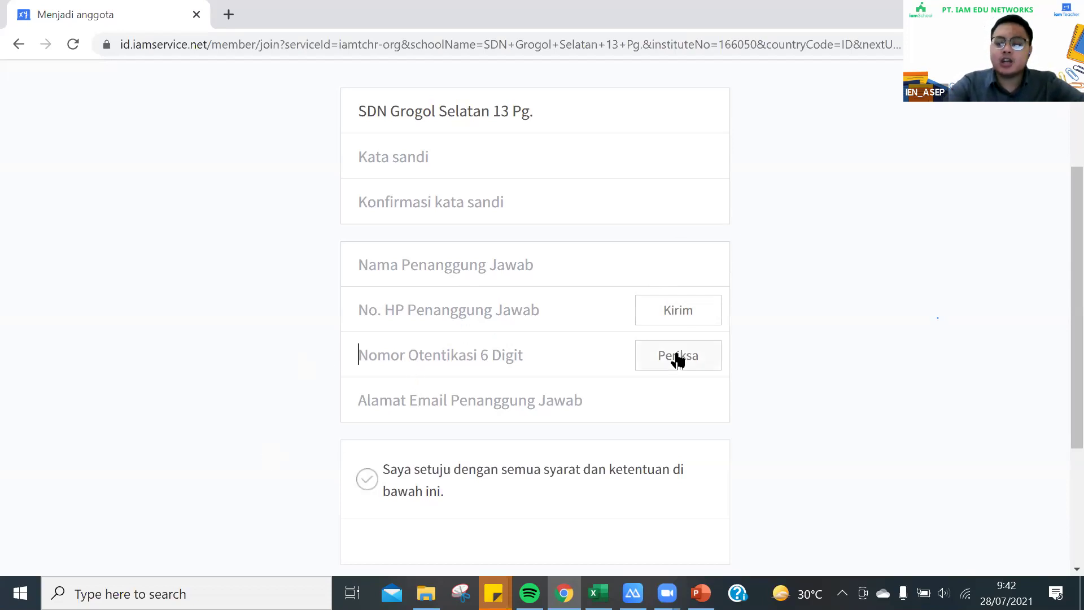
left_click(389, 402)
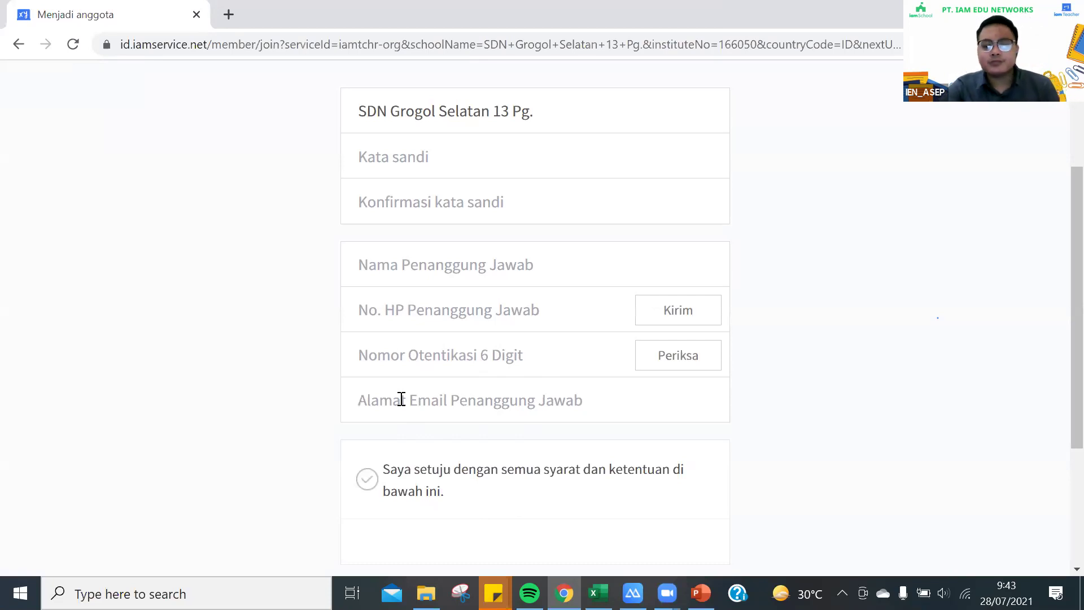
Tick 'Saya setuju' to accept the terms, try Lanjut, and scroll back to the form top
scroll(399, 409, "down", 4)
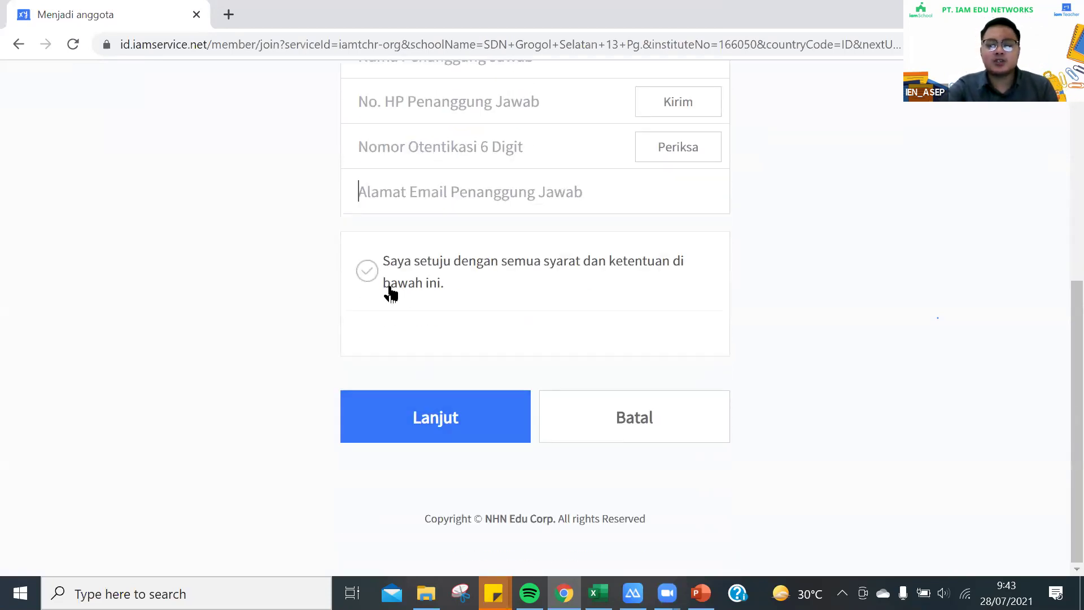
left_click(368, 274)
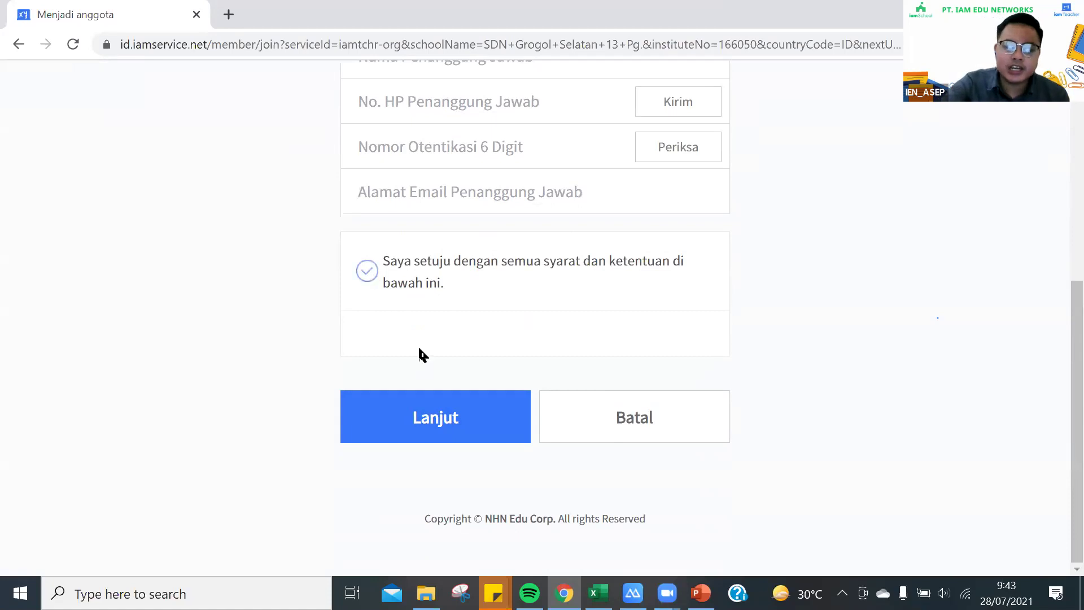
left_click(421, 418)
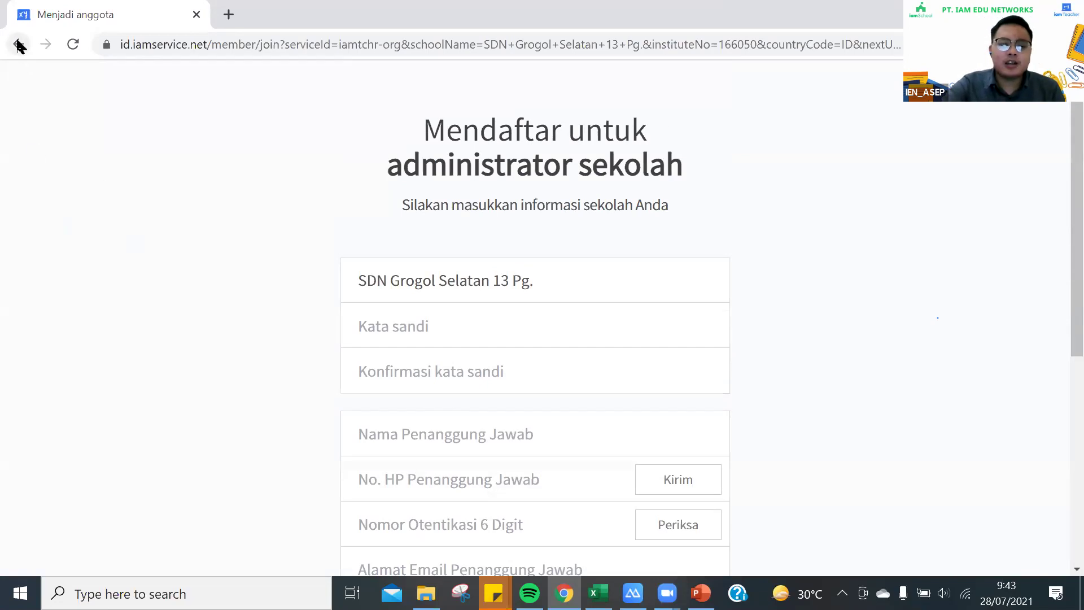
scroll(527, 469, "down", 7)
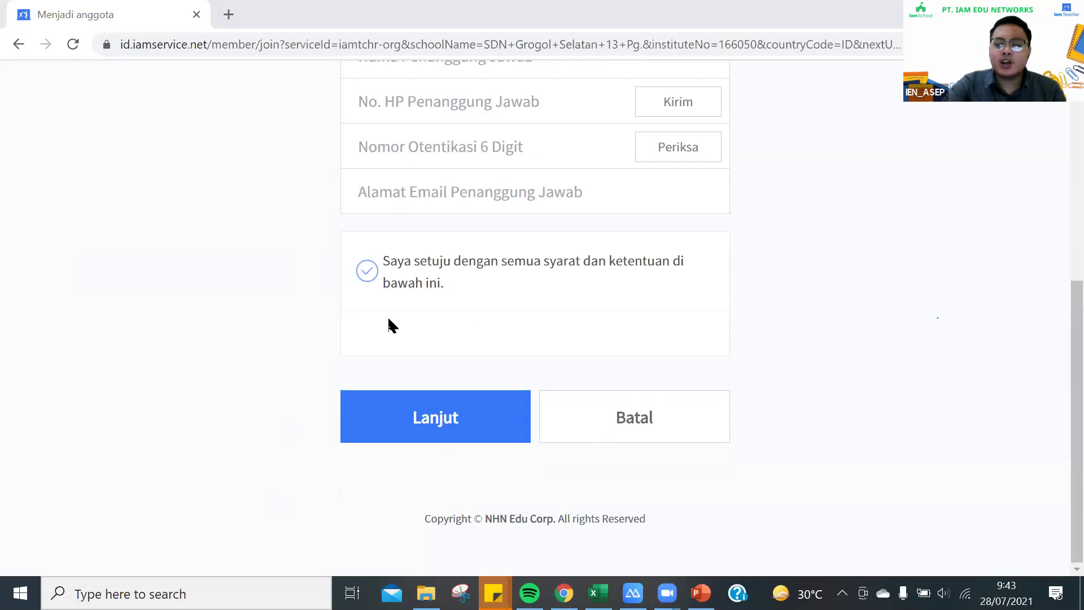
scroll(387, 323, "up", 7)
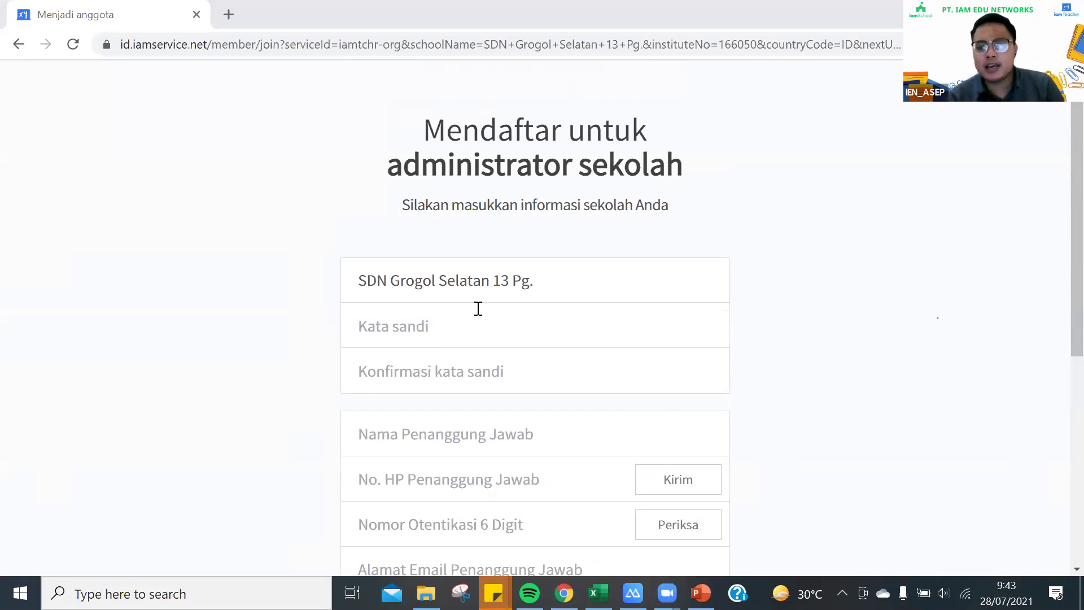
Return to the school search, search '123 oku' and select SD N 123 OKU
left_click(13, 38)
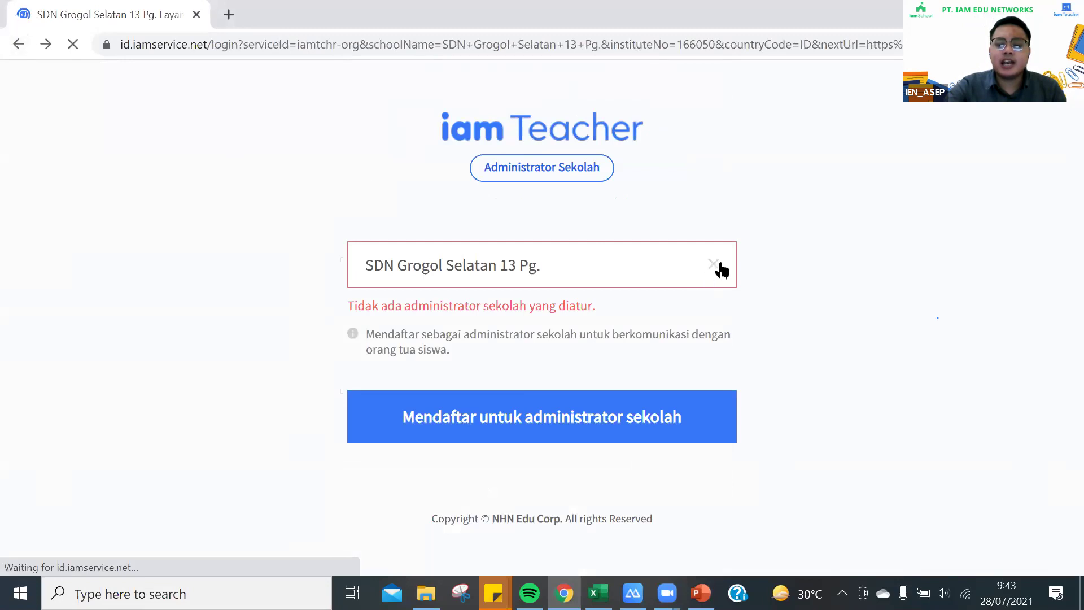
left_click(721, 266)
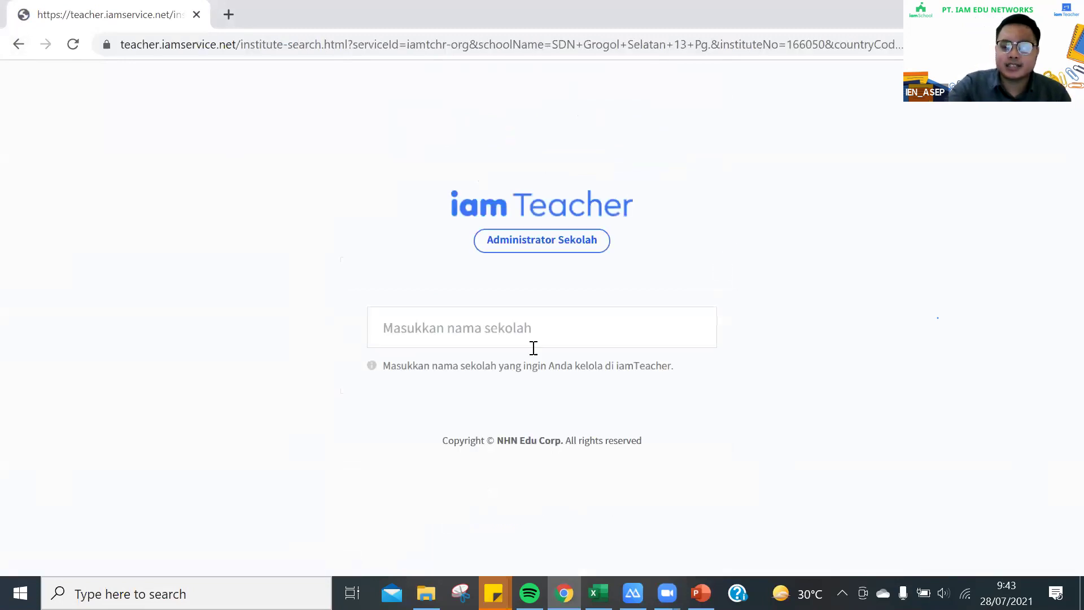
left_click(524, 324)
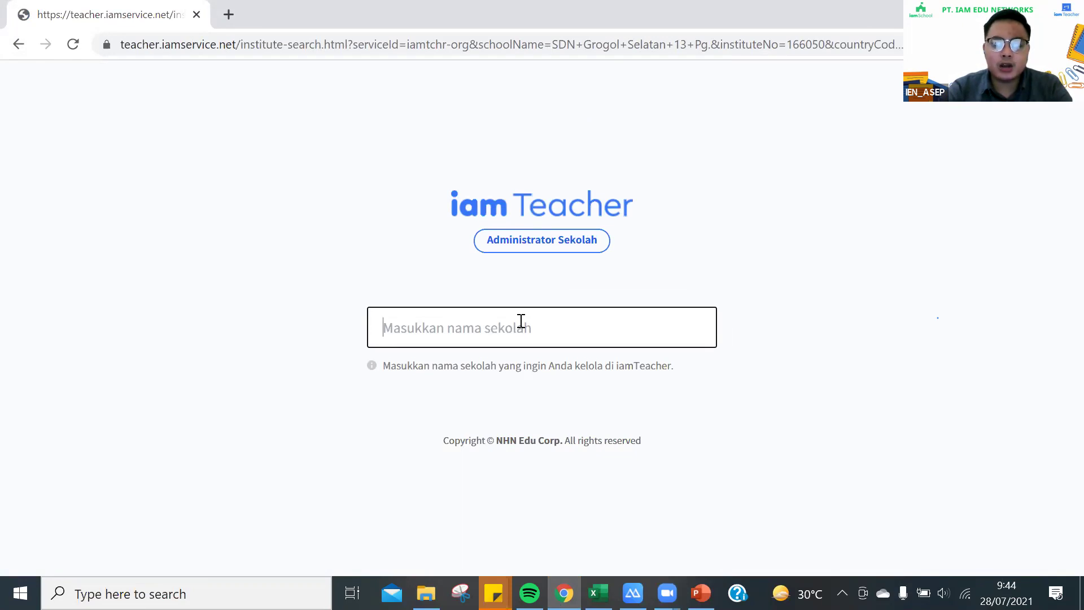
type("123")
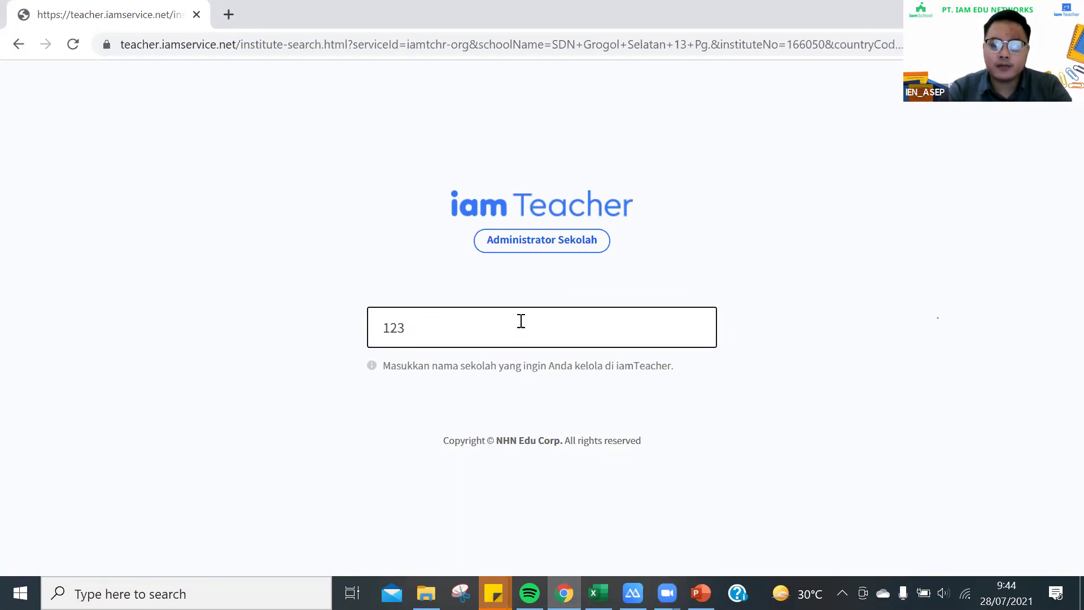
type(" oku")
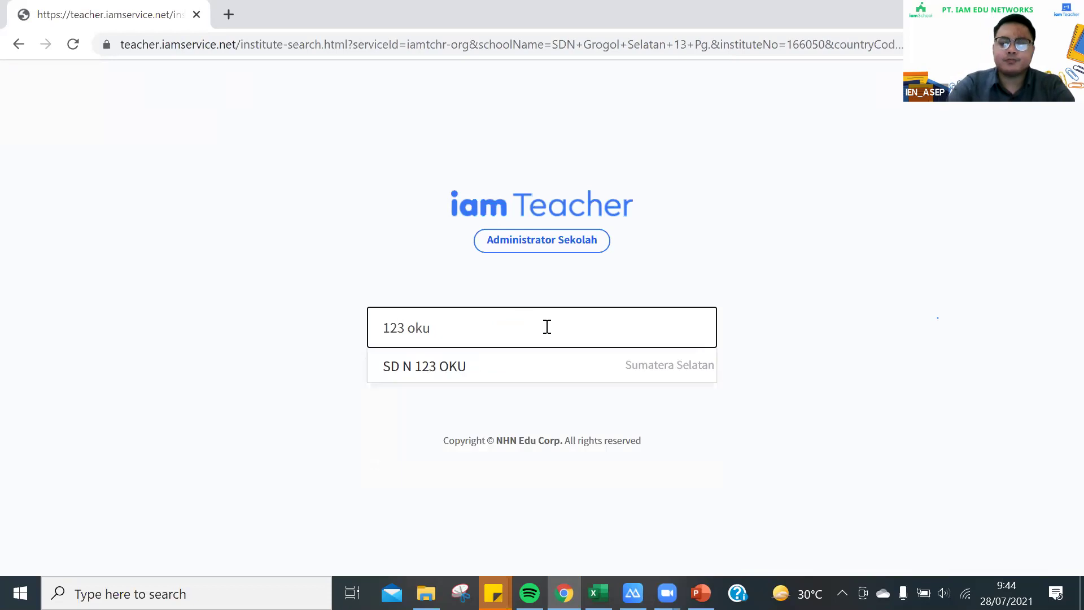
left_click(529, 376)
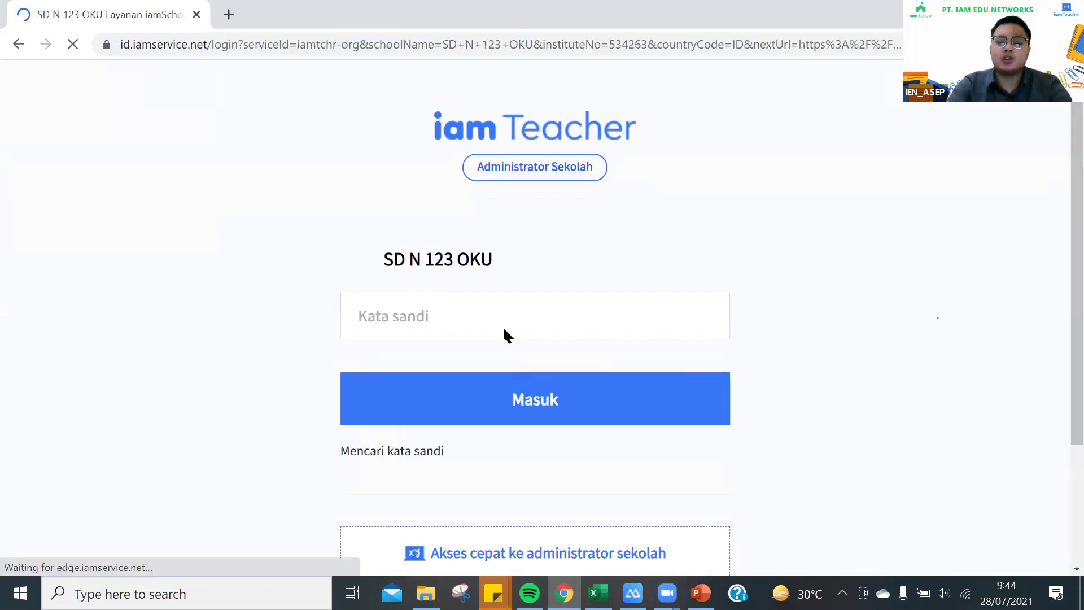
Fill the Kata sandi field with Chrome's saved administrator password after briefly visiting password recovery
left_click(484, 305)
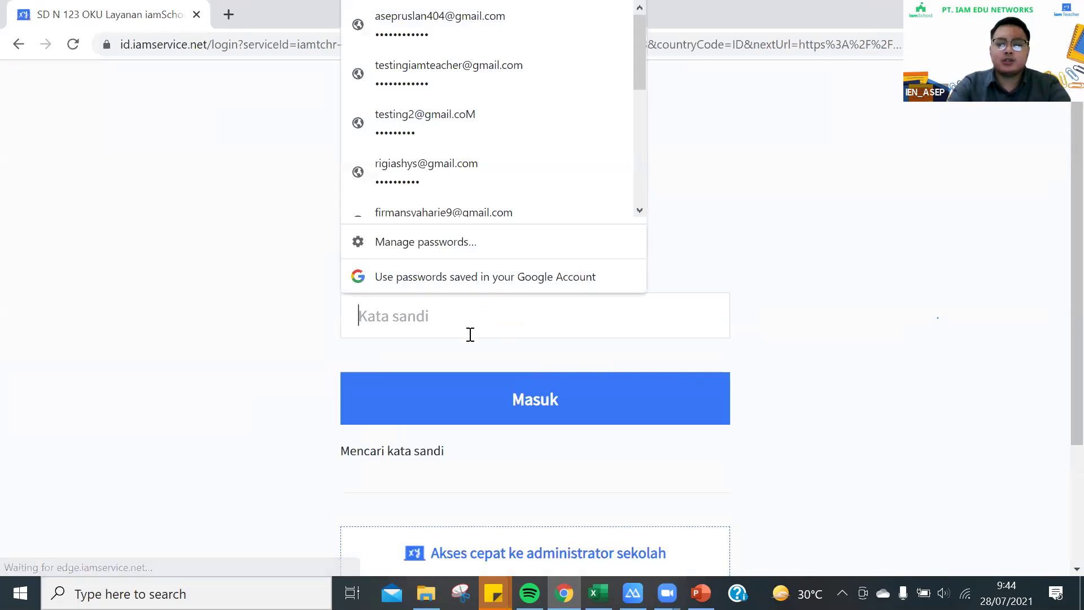
type("******")
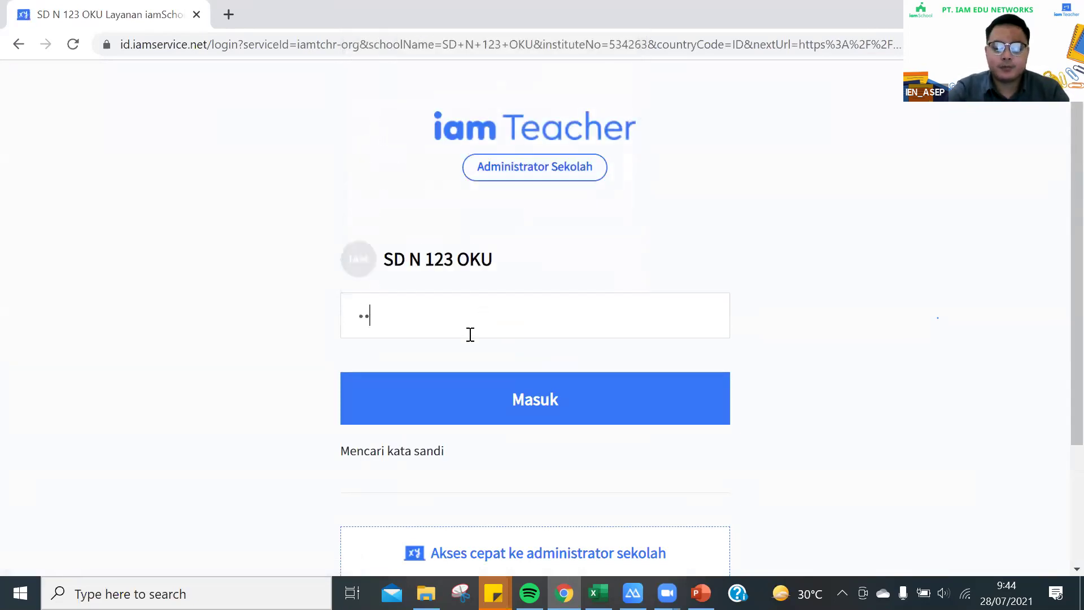
type("******")
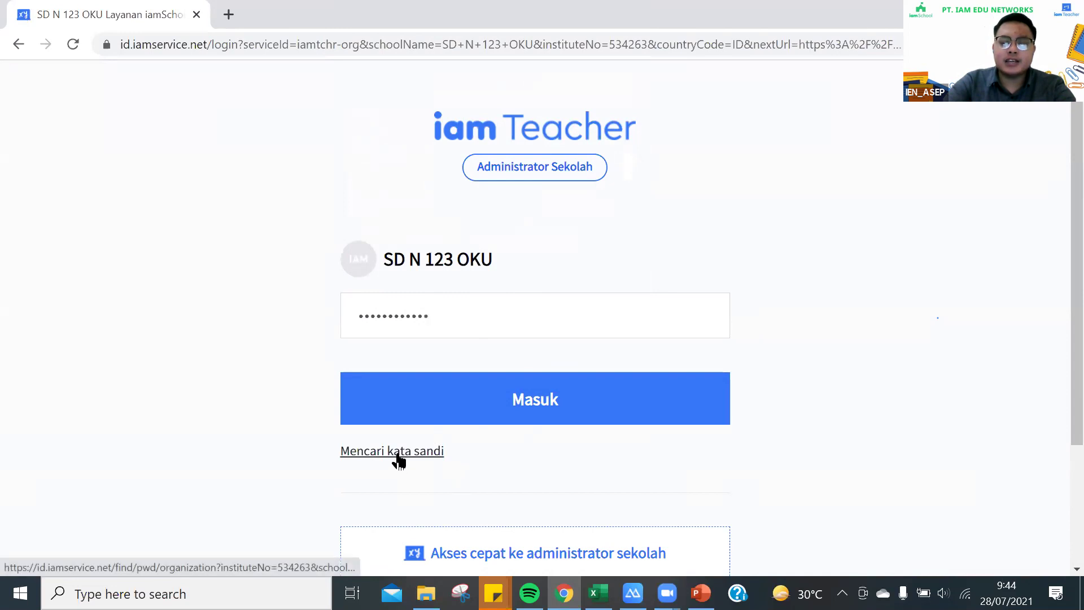
left_click(438, 448)
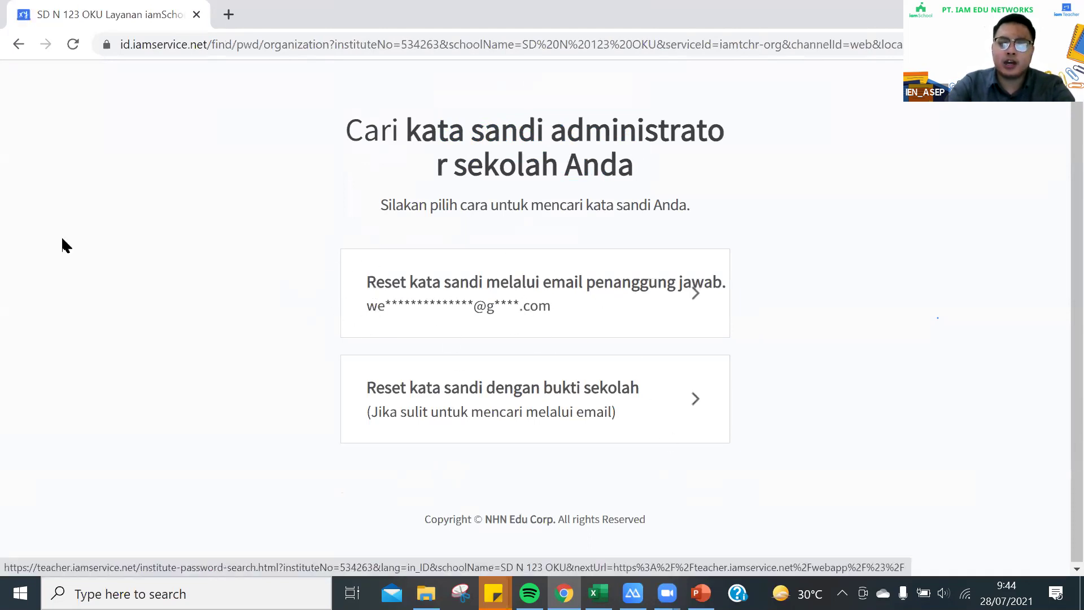
left_click(19, 44)
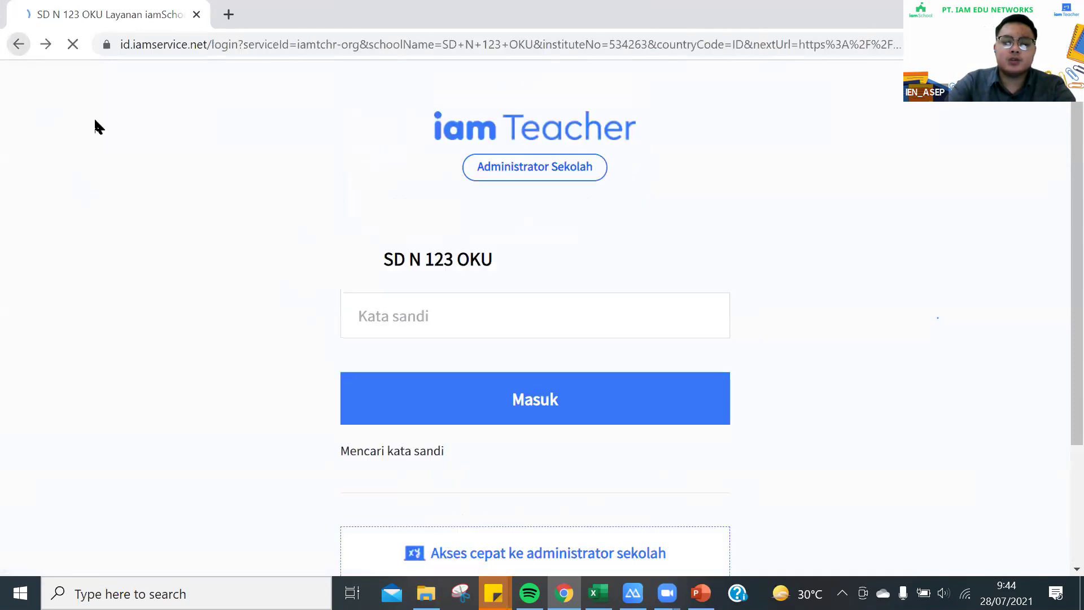
left_click(377, 328)
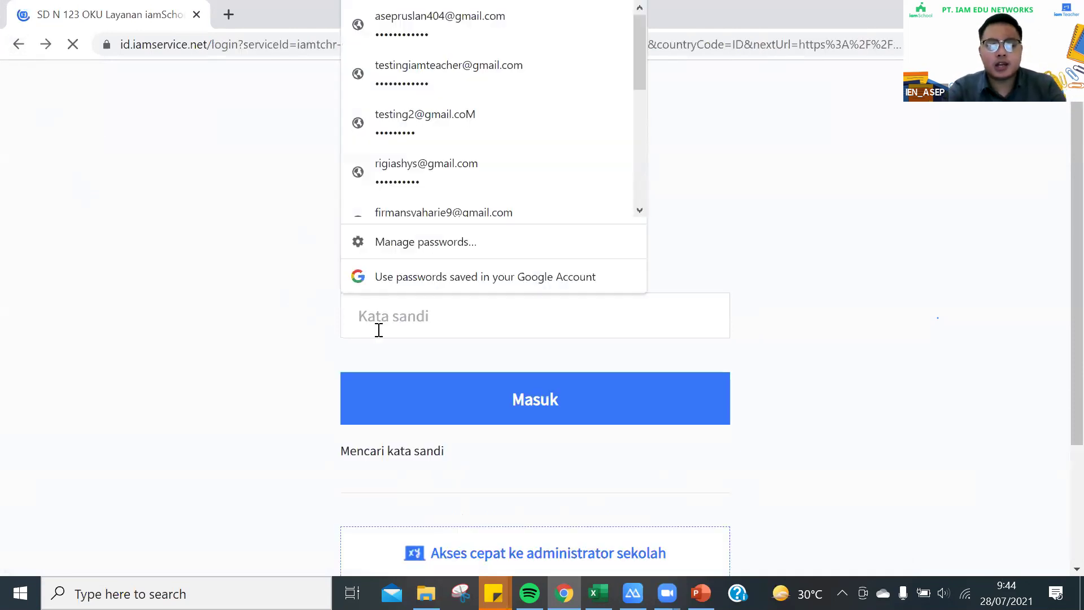
key("Down")
key("Return")
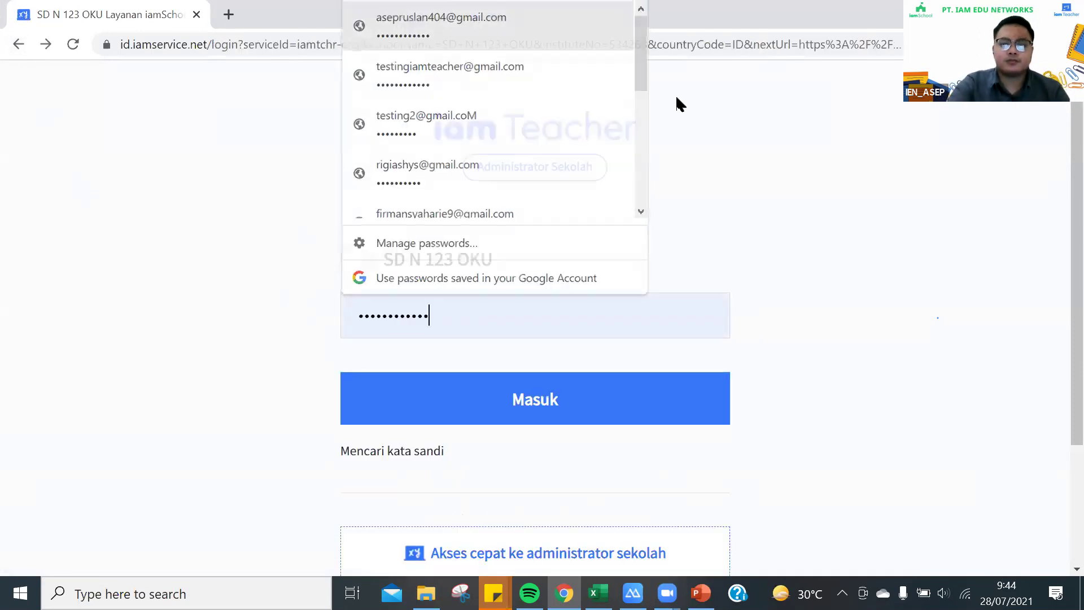
Sign in with Masuk to reach the SD N 123 OKU Beranda dashboard
left_click(581, 421)
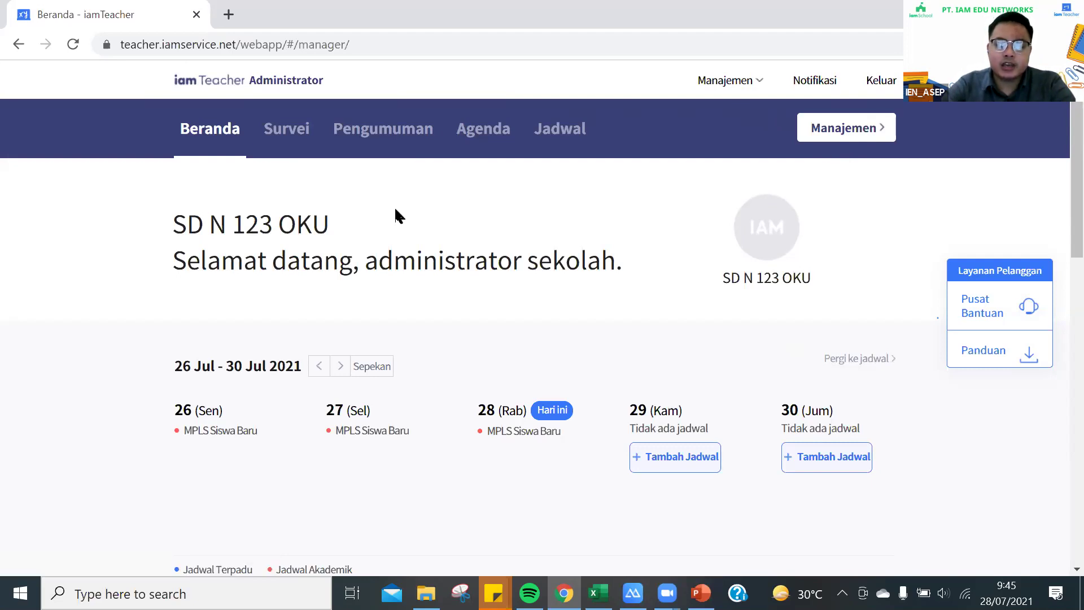
In Daftar Siswa, select all 13 students and delete them, confirming every warning
left_click(876, 132)
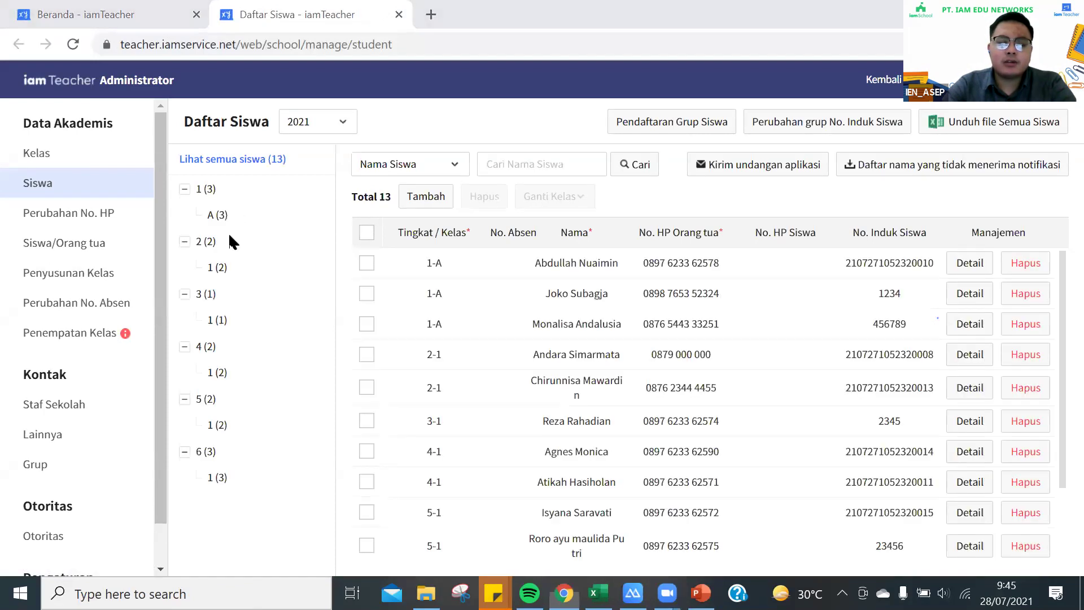
left_click(367, 233)
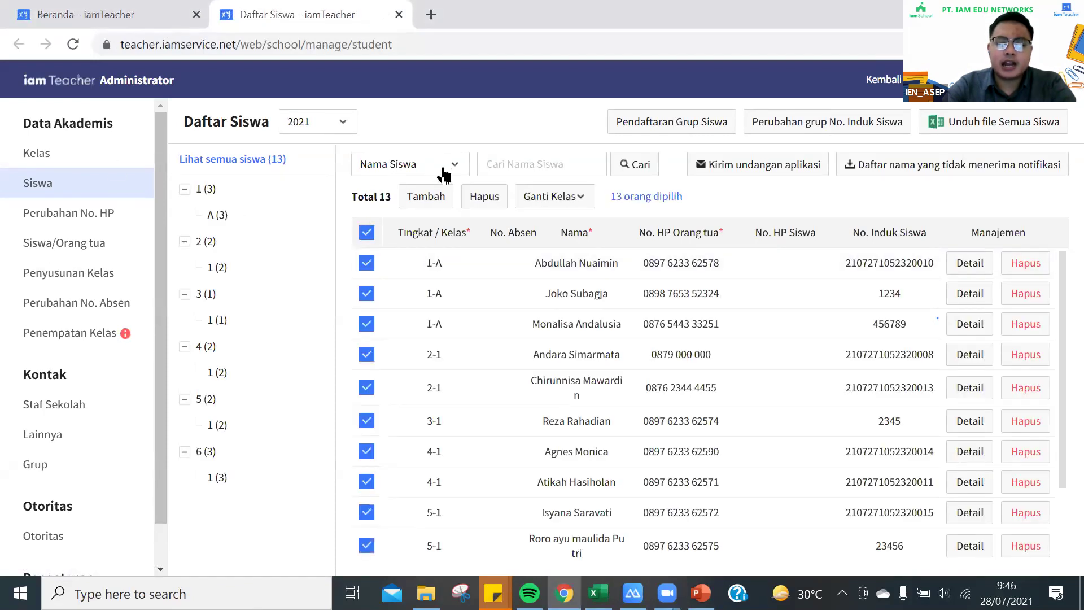
left_click(487, 198)
left_click(542, 437)
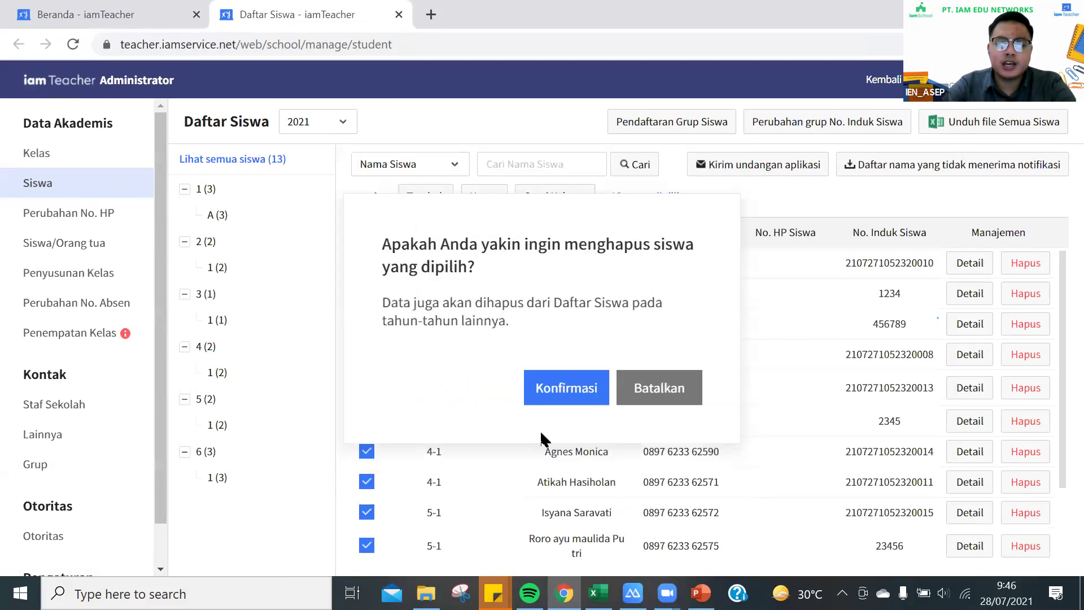
left_click(564, 388)
left_click(562, 385)
left_click(562, 384)
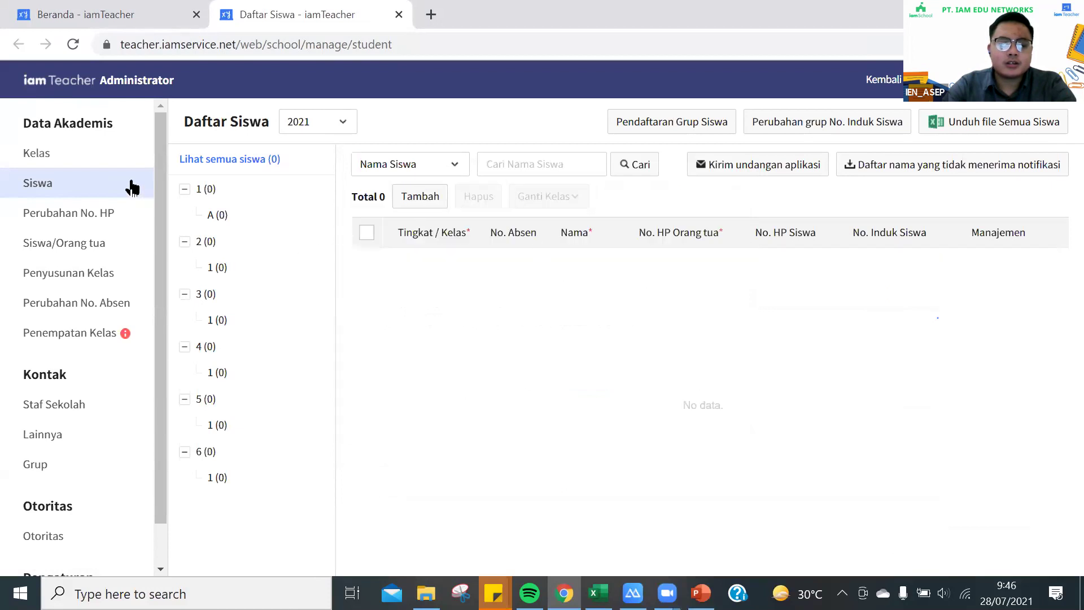
Open Penyusunan Kelas and delete classes 1-A and 2-1
left_click(70, 162)
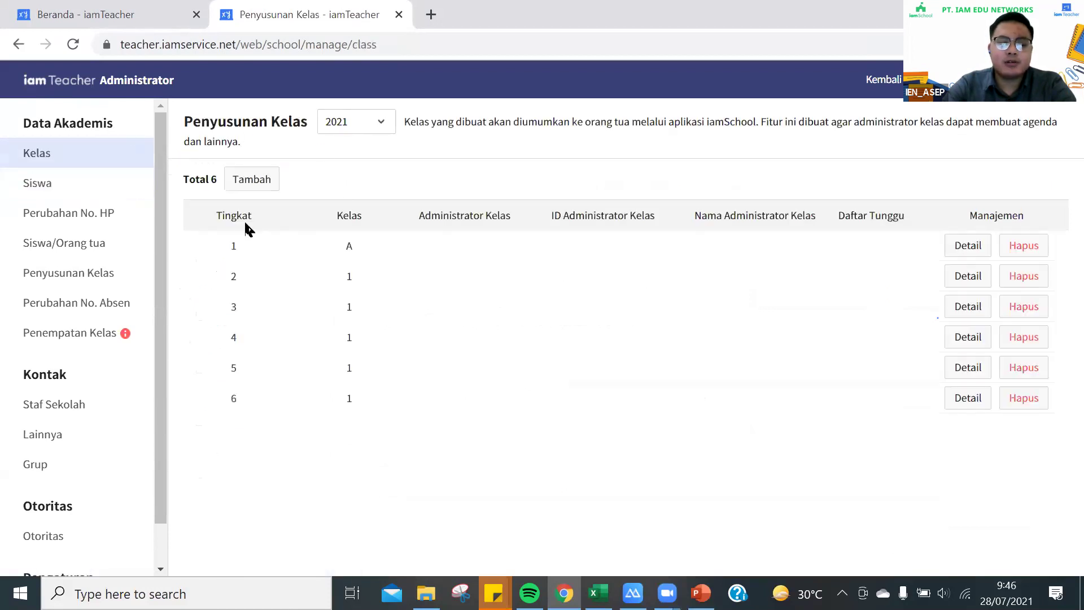
left_click(1022, 249)
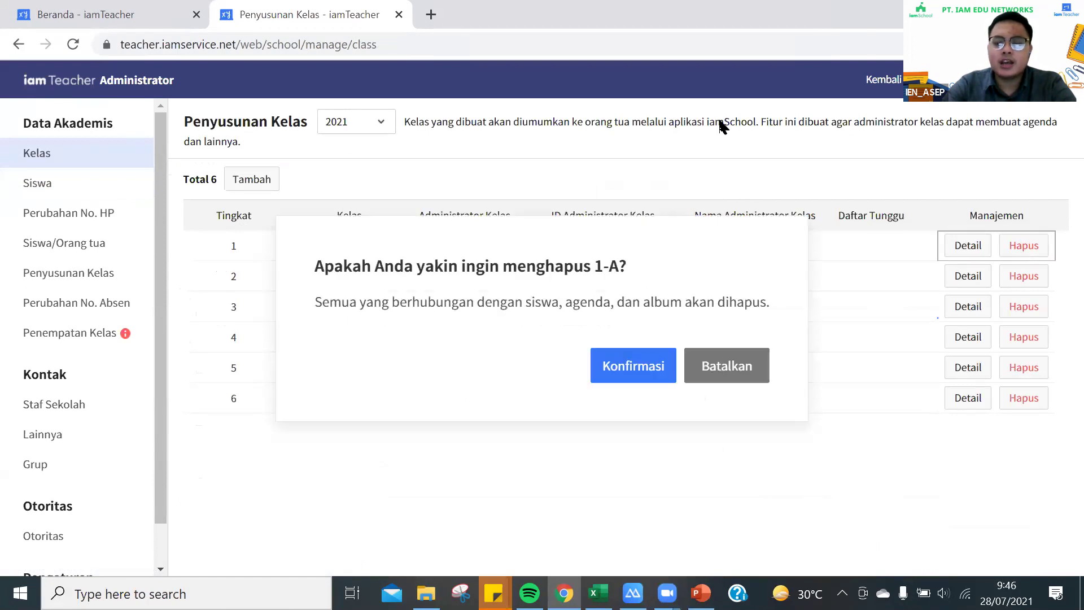
left_click(149, 26)
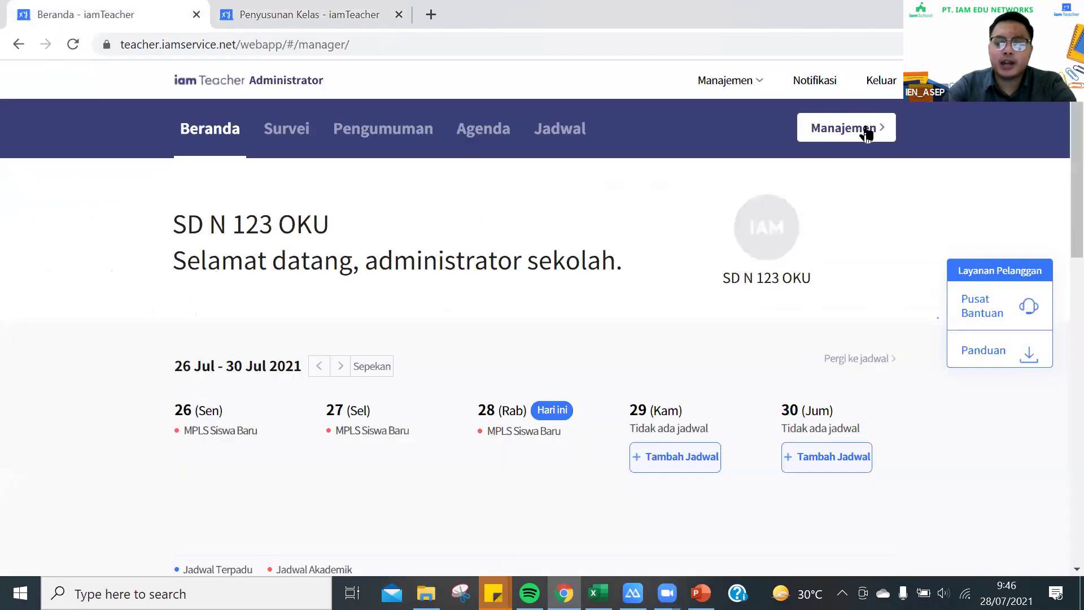
key("ctrl+Tab")
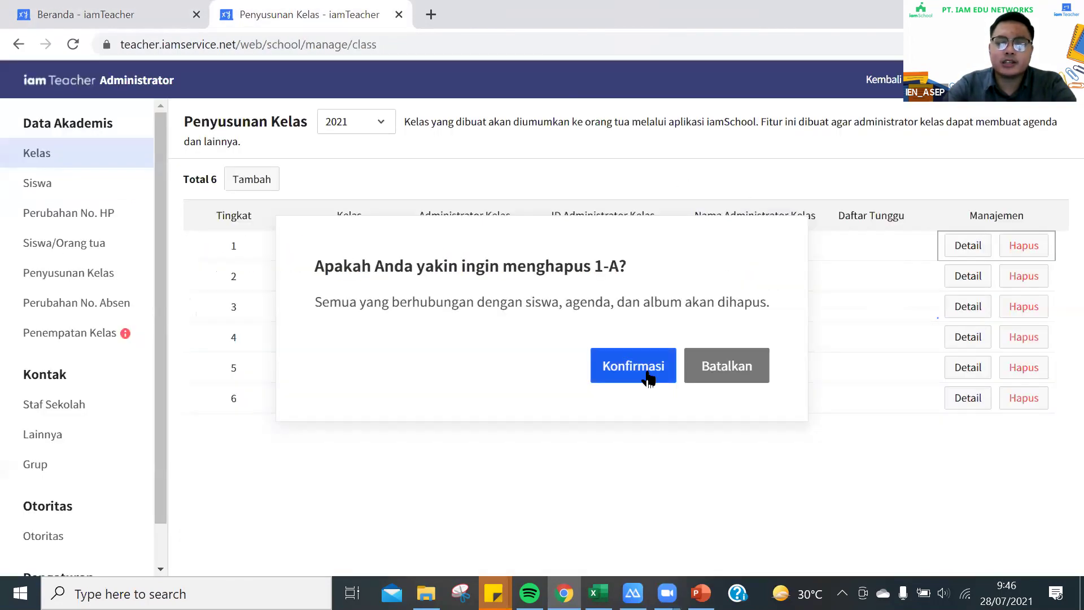
left_click(648, 376)
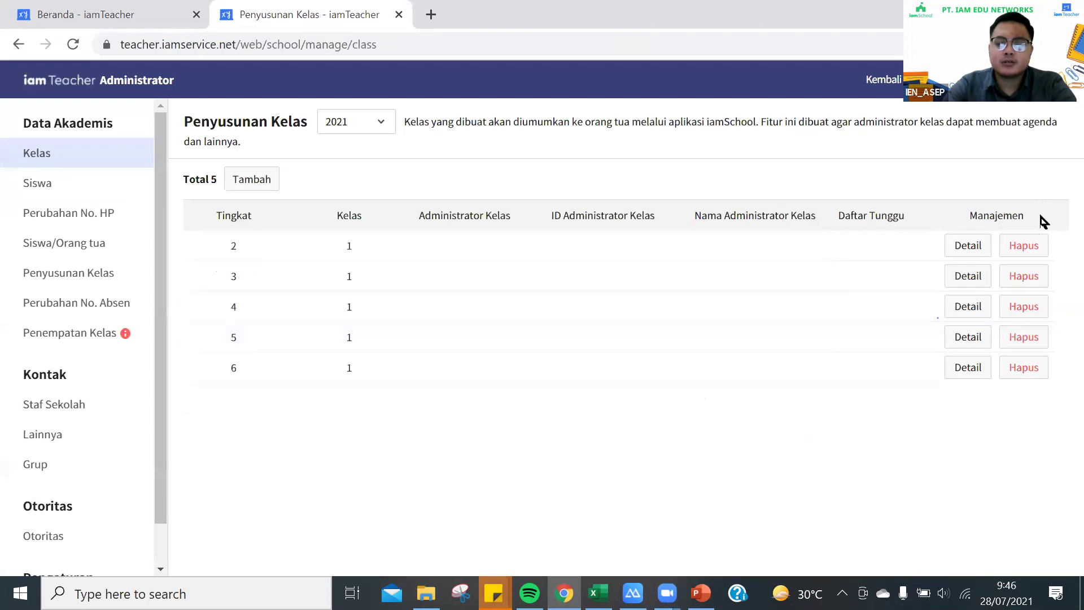
left_click(1034, 247)
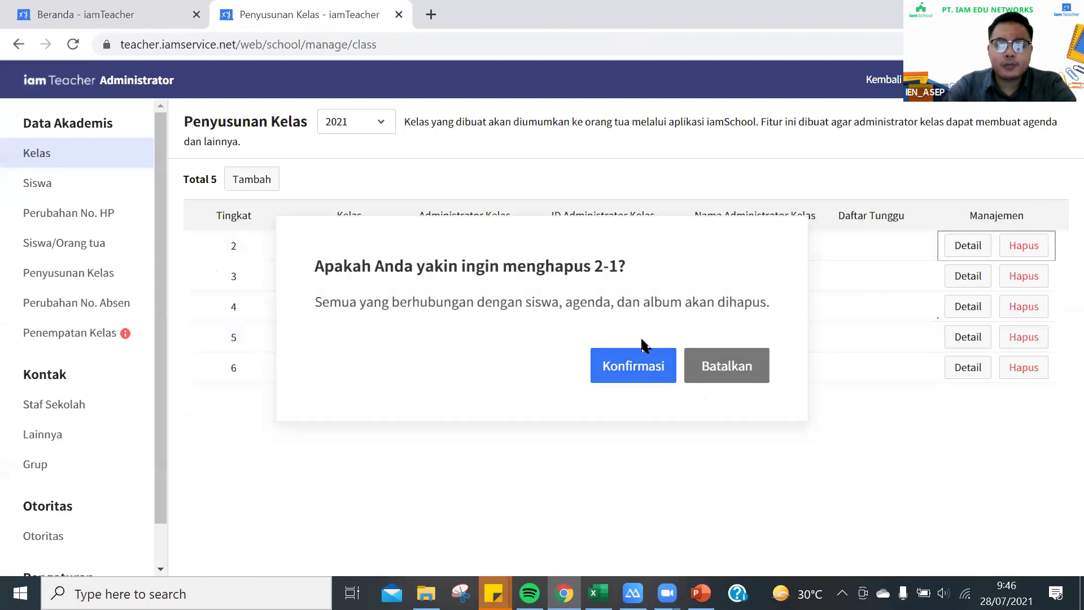
left_click(638, 359)
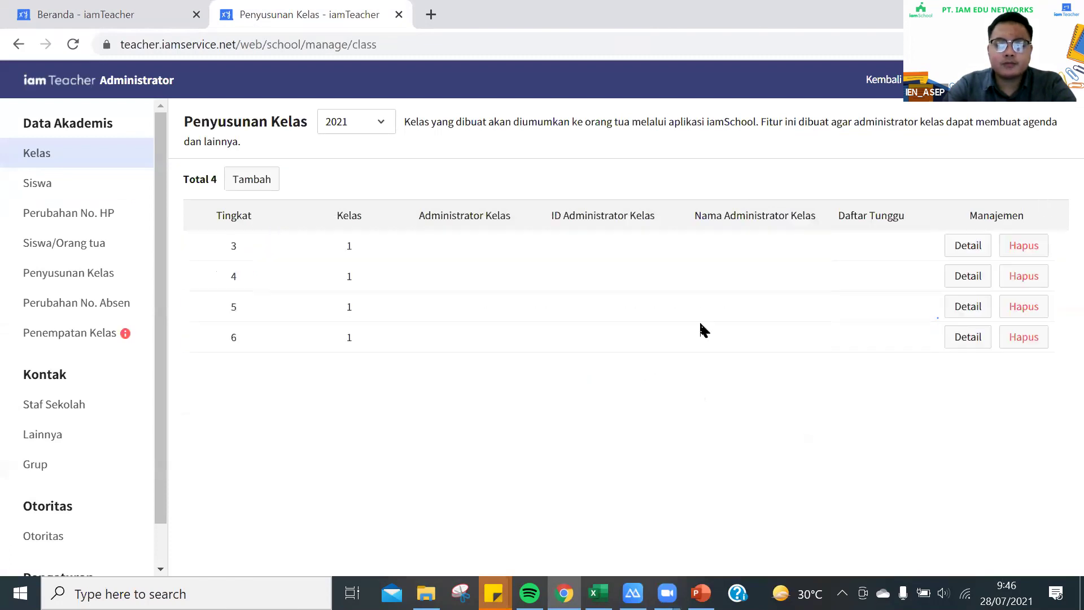
Delete the remaining classes 3-1, 4-1, 5-1 and 6-1, confirming each
left_click(1022, 249)
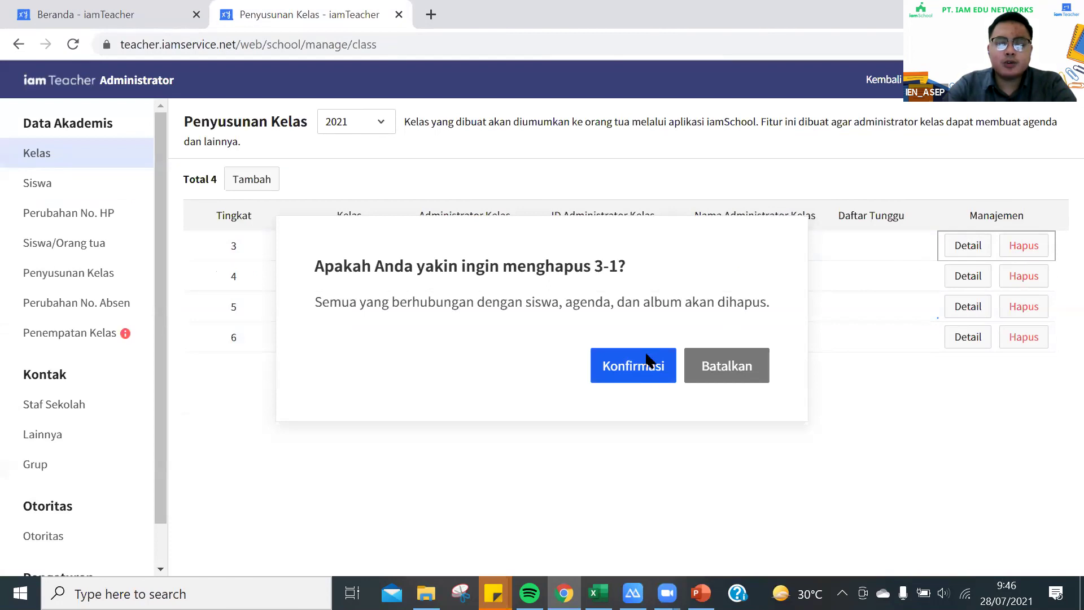
left_click(650, 364)
left_click(1024, 245)
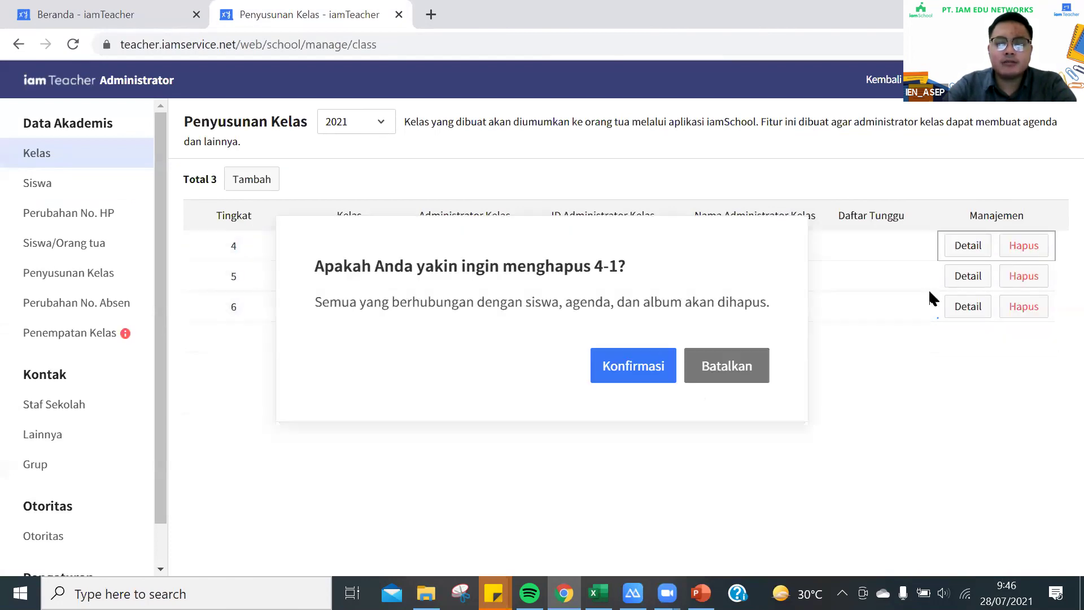
left_click(661, 366)
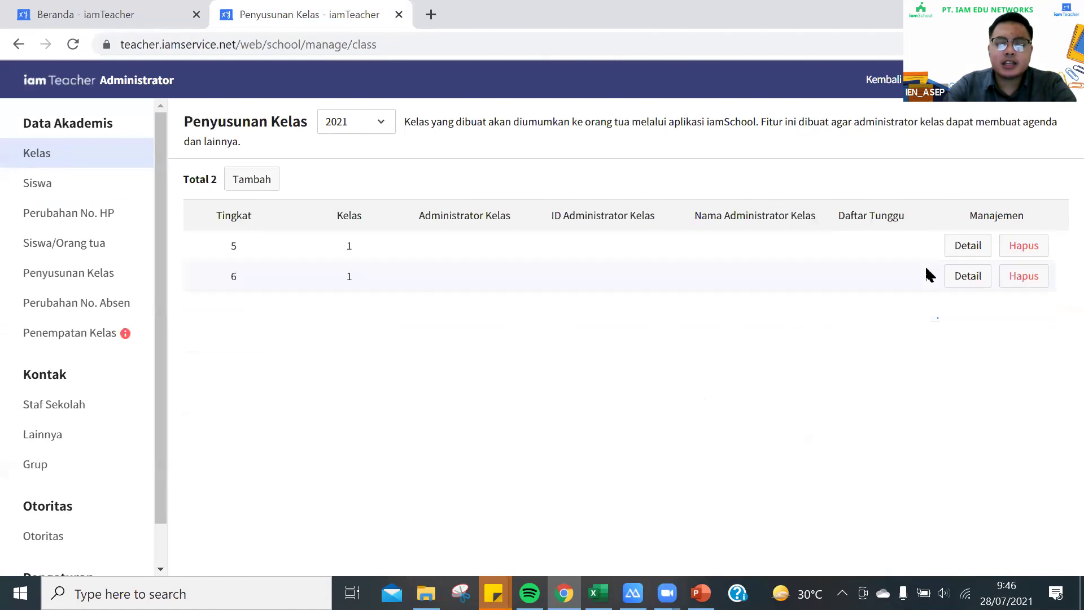
left_click(1022, 245)
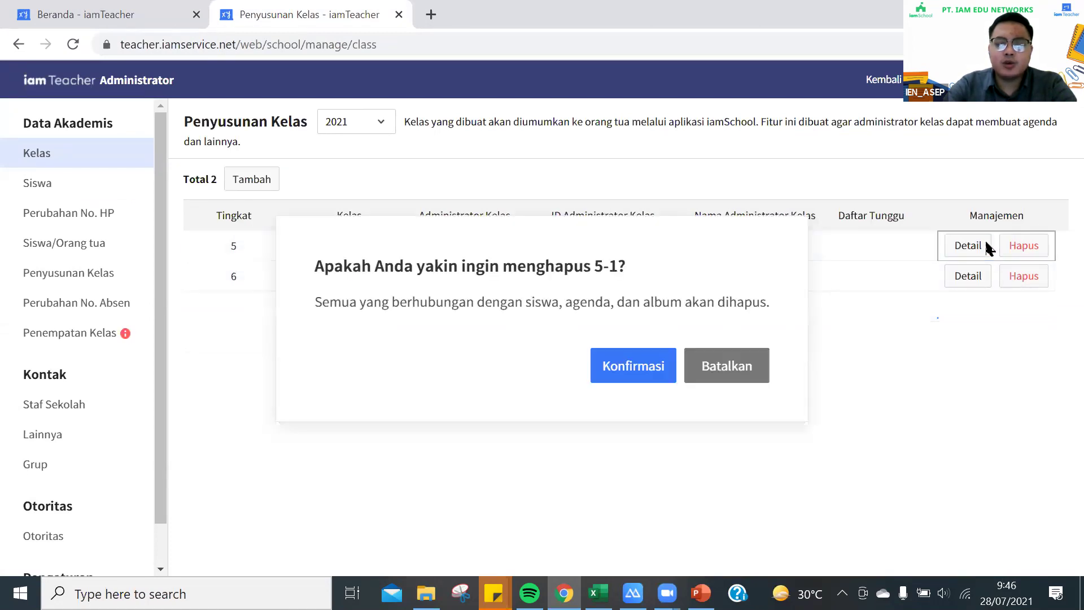
left_click(669, 368)
left_click(1024, 244)
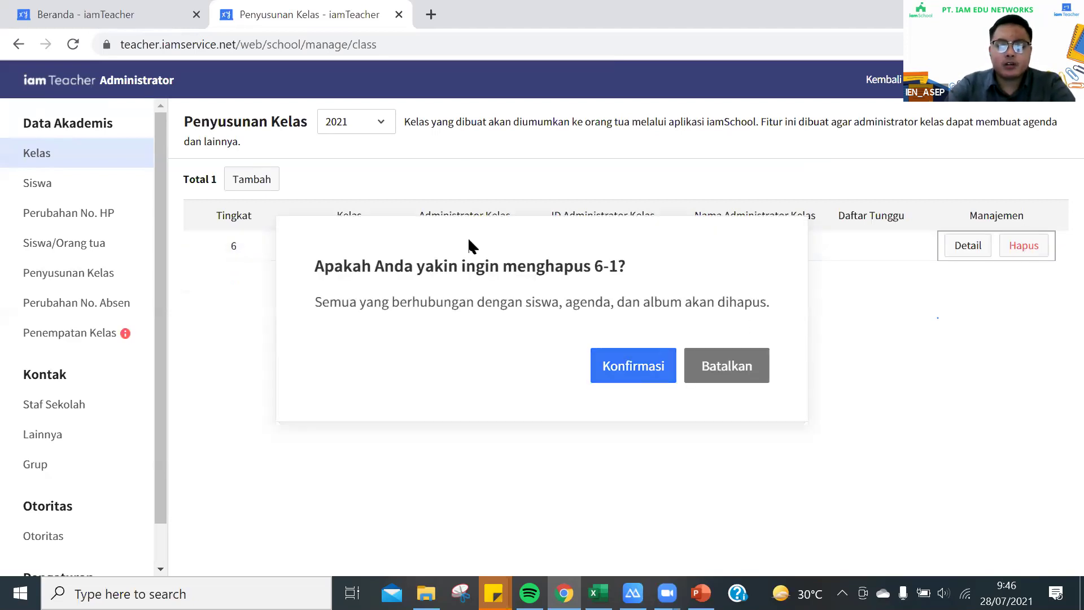
key("Return")
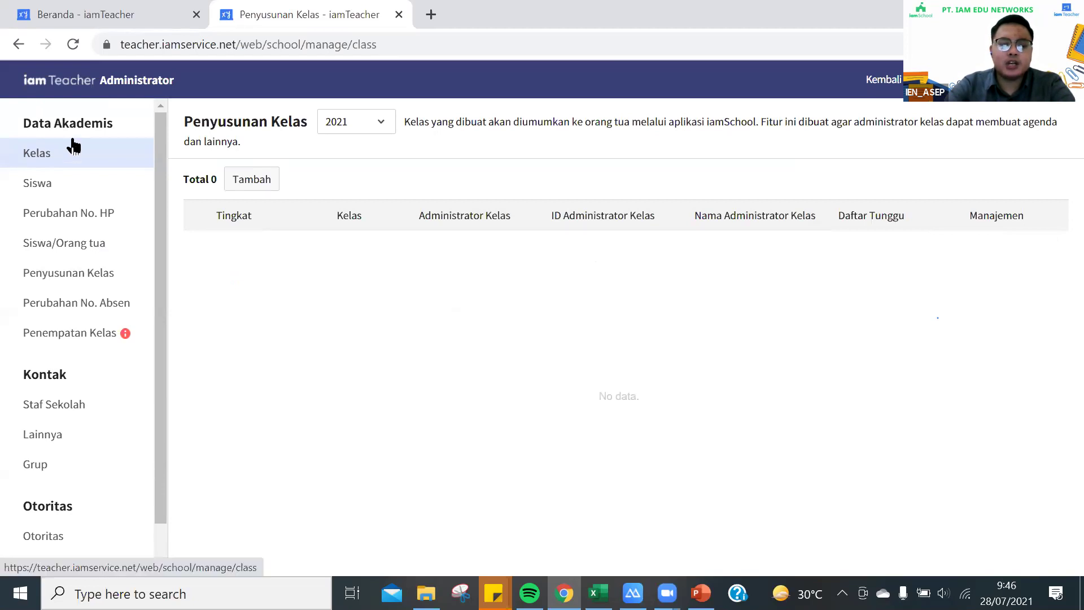
scroll(73, 147, "down", 1)
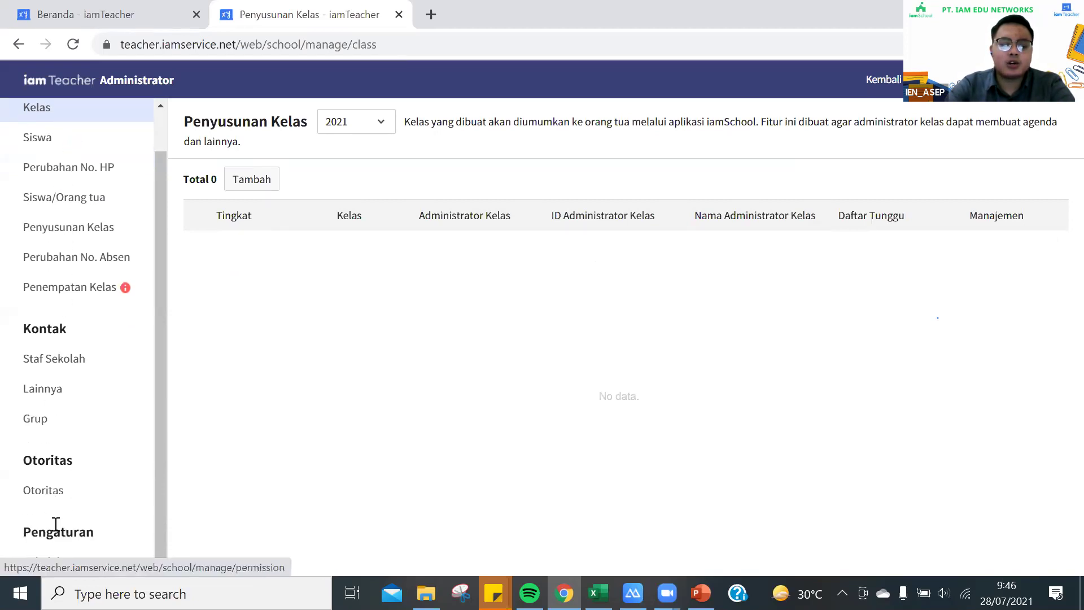
scroll(69, 192, "up", 1)
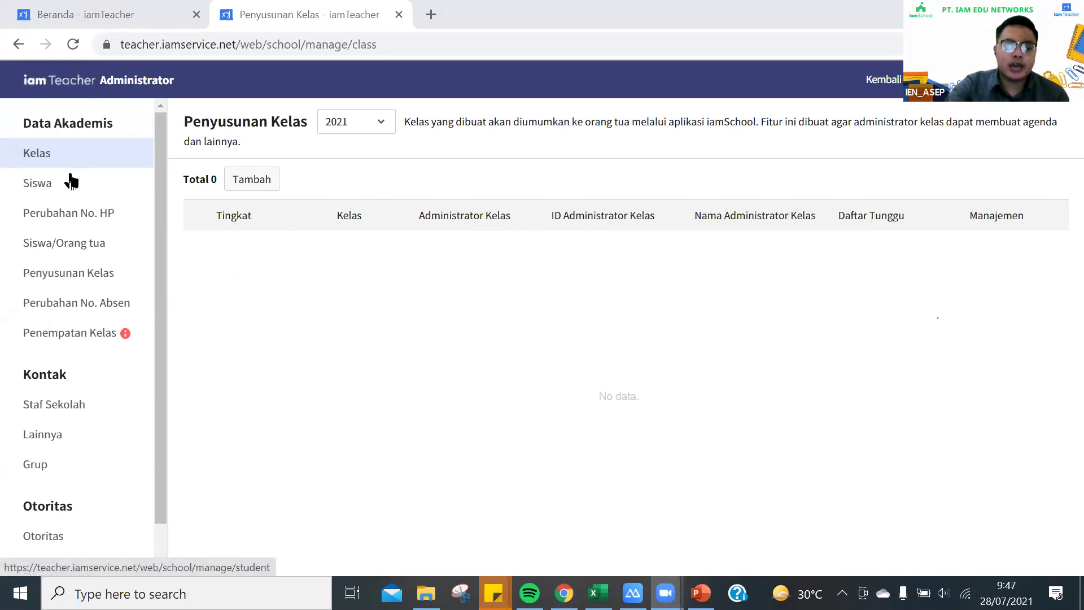
scroll(72, 180, "down", 2)
scroll(63, 145, "up", 1)
scroll(65, 146, "up", 1)
scroll(65, 149, "down", 2)
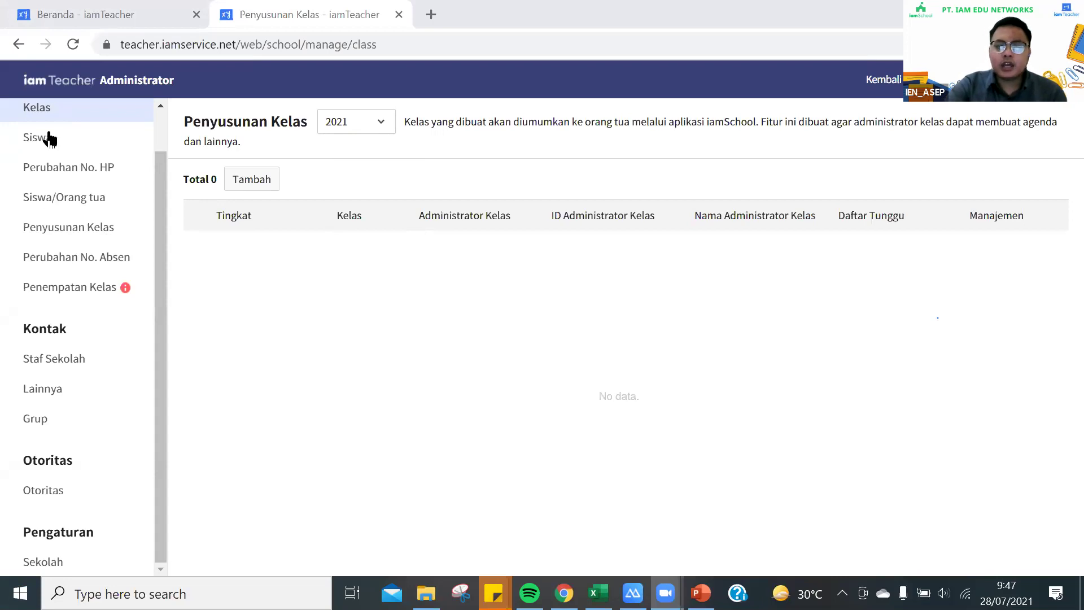
left_click(125, 130)
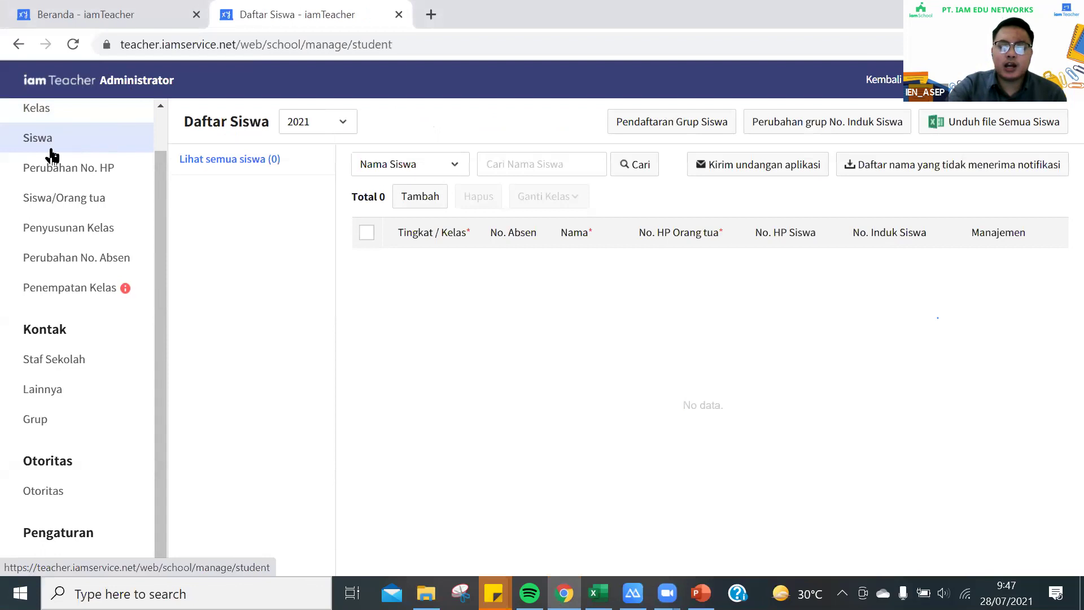
scroll(48, 156, "up", 1)
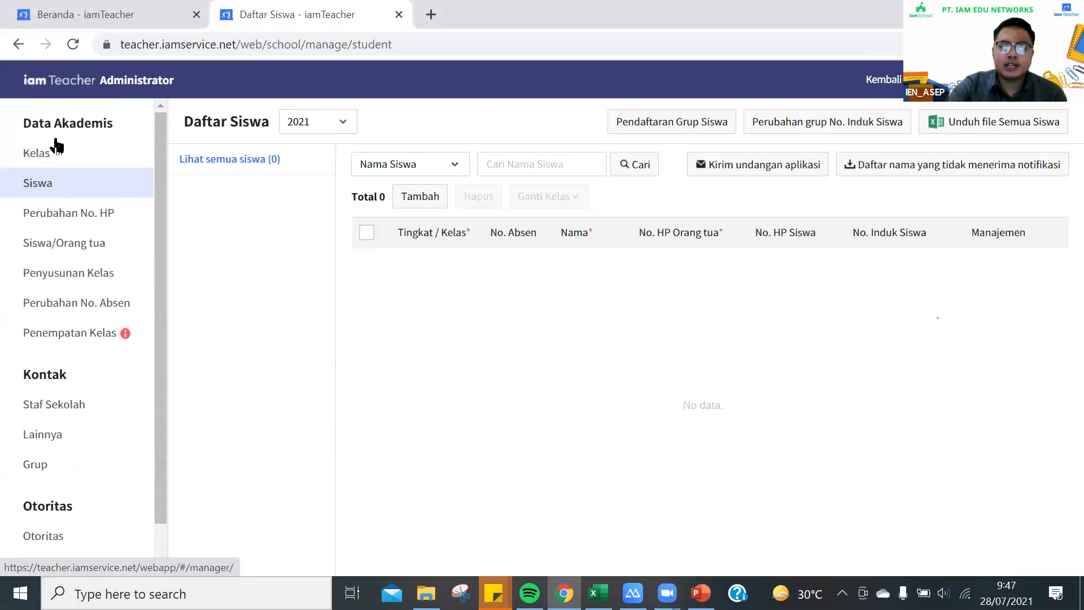
left_click(59, 158)
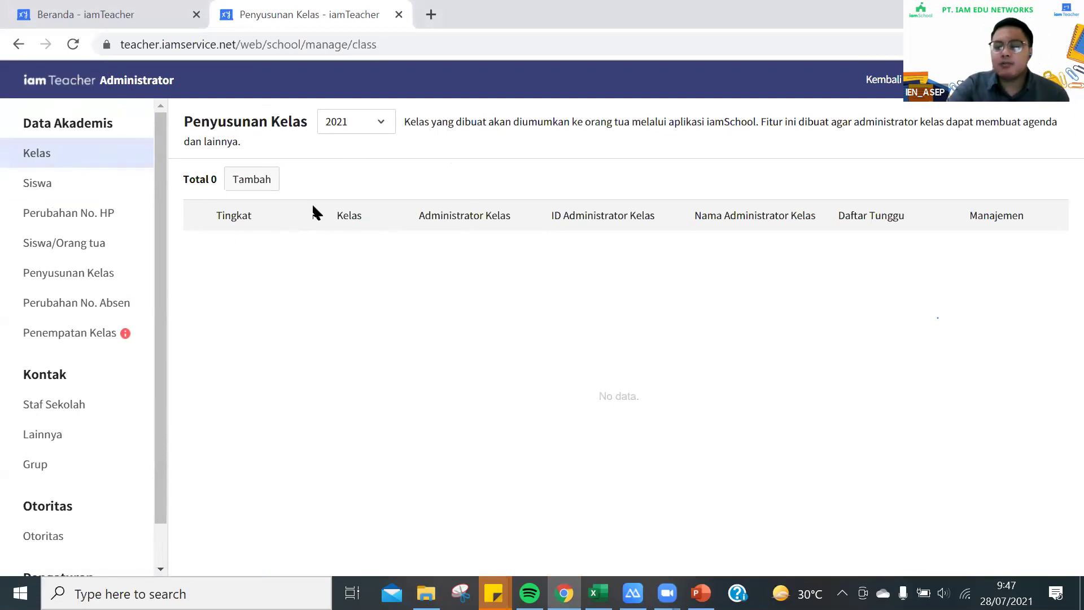
Open the Tambah Kelas dialog and try grade 4 with class name RSBI, then erase it
left_click(269, 178)
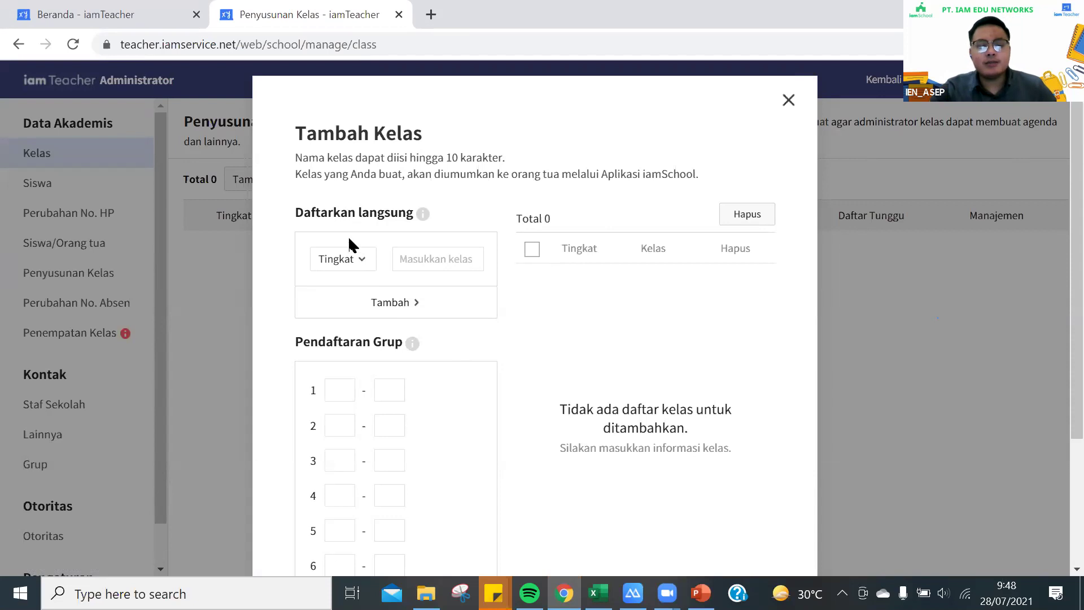
left_click(355, 262)
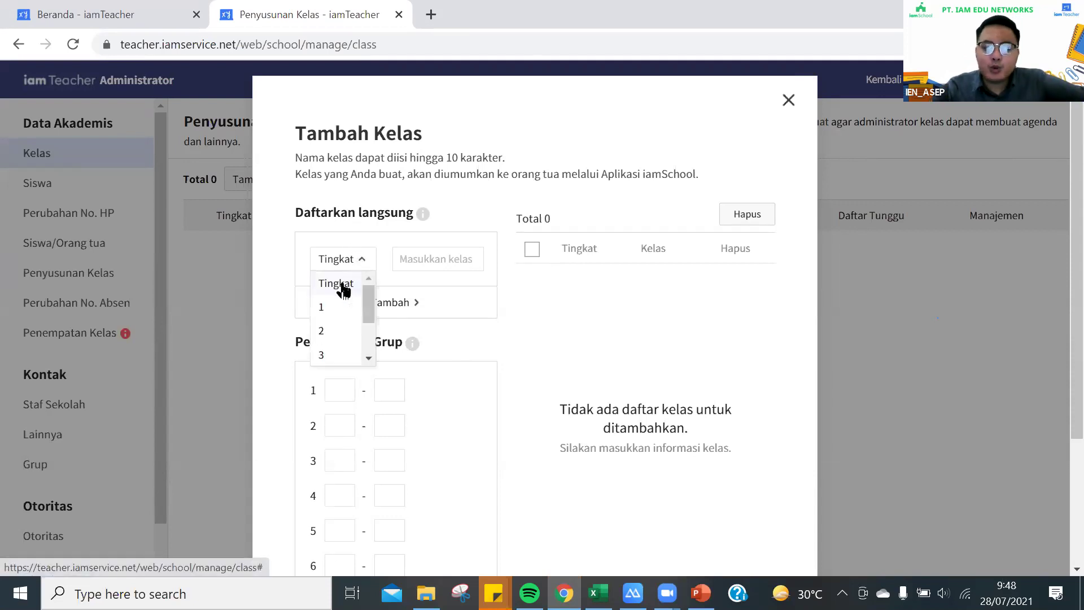
scroll(336, 310, "down", 2)
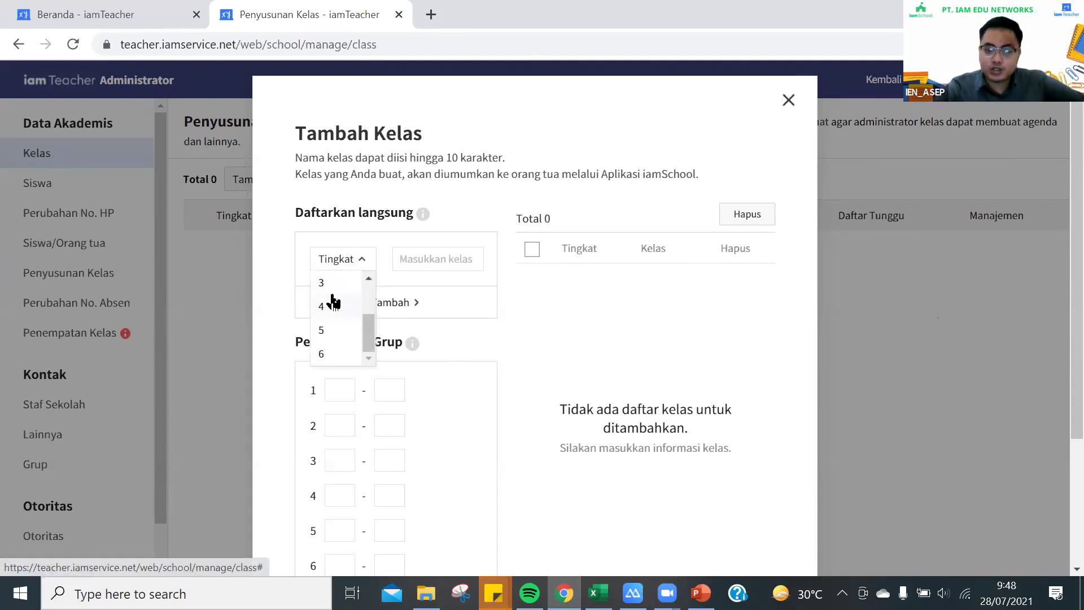
left_click(322, 308)
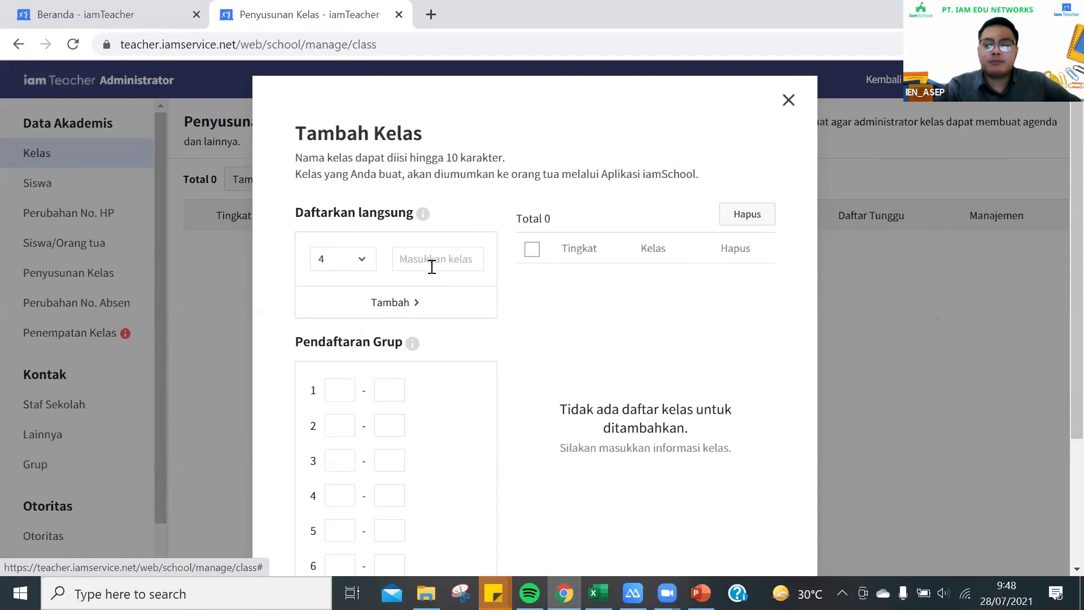
left_click(432, 267)
type("T")
key("BackSpace")
type("RSBI")
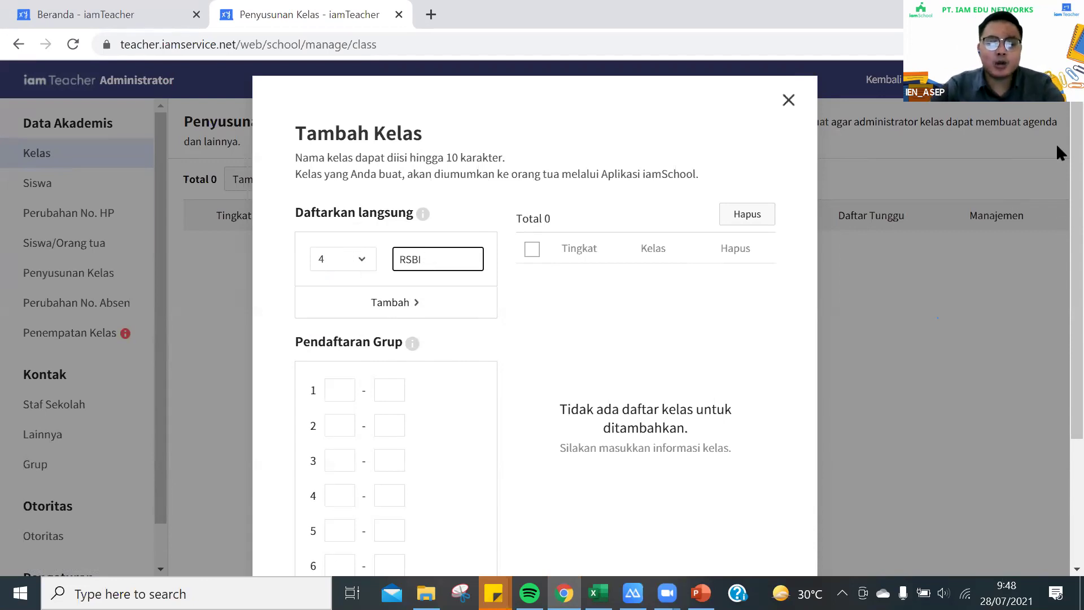
key("BackSpace")
key("BackSpace")
key("BackSpace")
key("BackSpace")
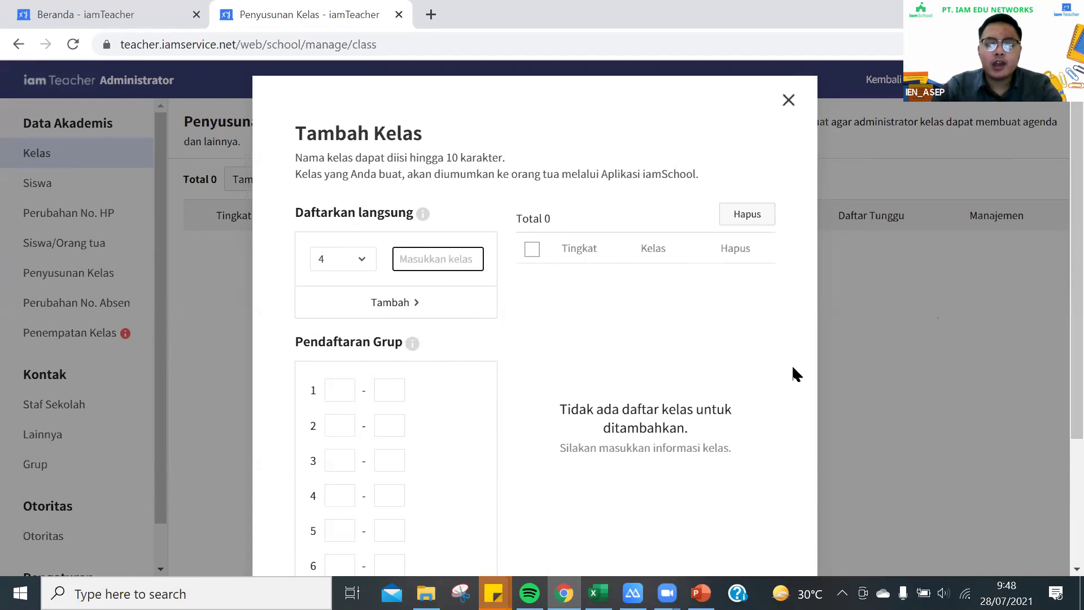
Add a grade 1 class named IPS to the list, then remove it again
left_click(363, 260)
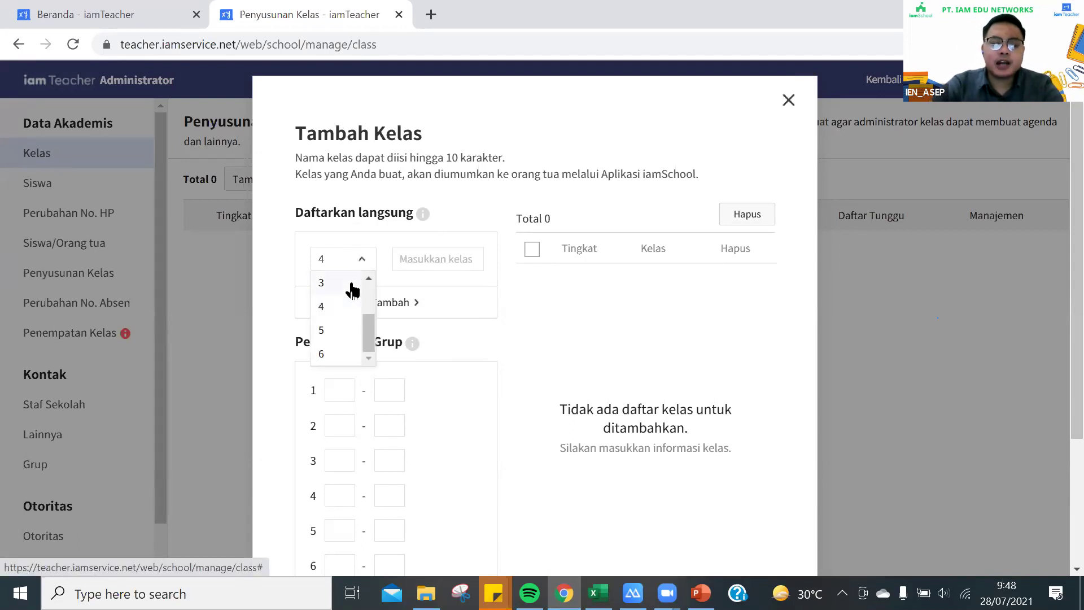
scroll(341, 299, "up", 2)
left_click(341, 309)
left_click(405, 260)
type("KHUSUS")
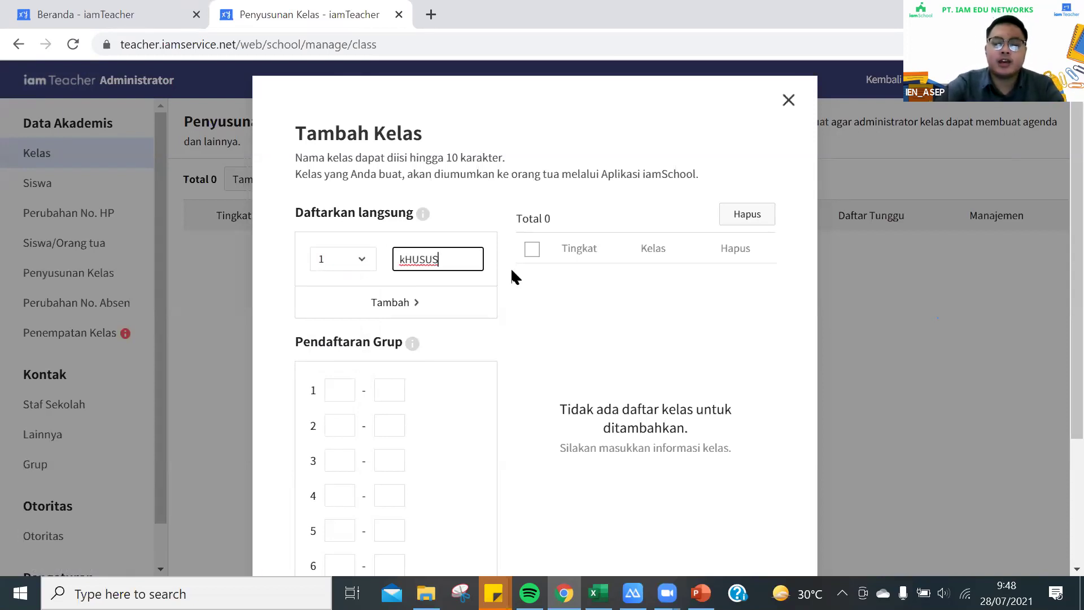
key("BackSpace")
key("BackSpace")
key("BackSpace")
key("BackSpace")
key("BackSpace")
key("BackSpace")
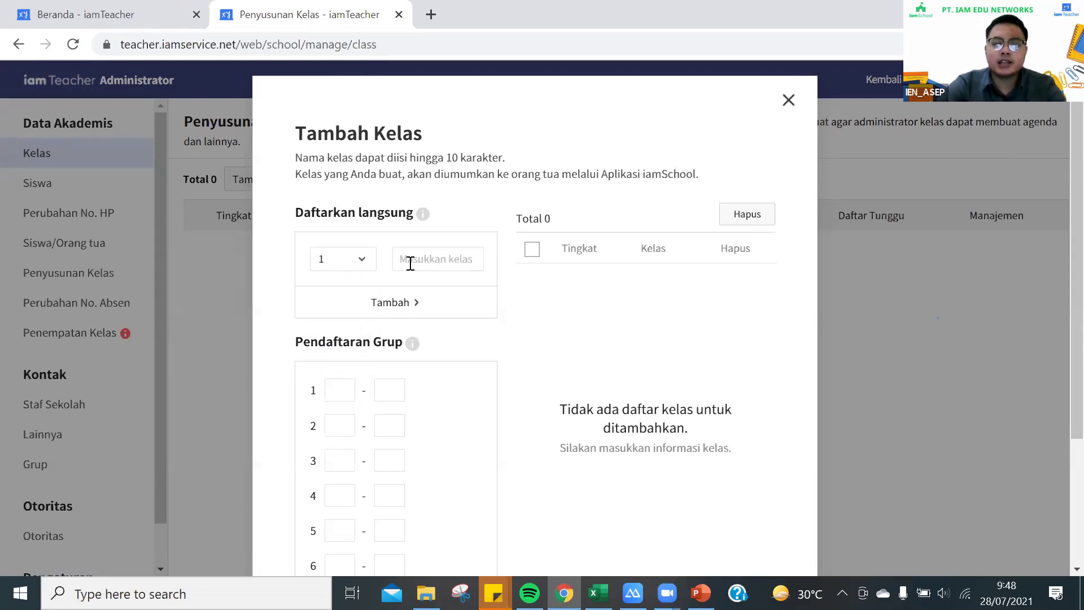
type("IA")
key("BackSpace")
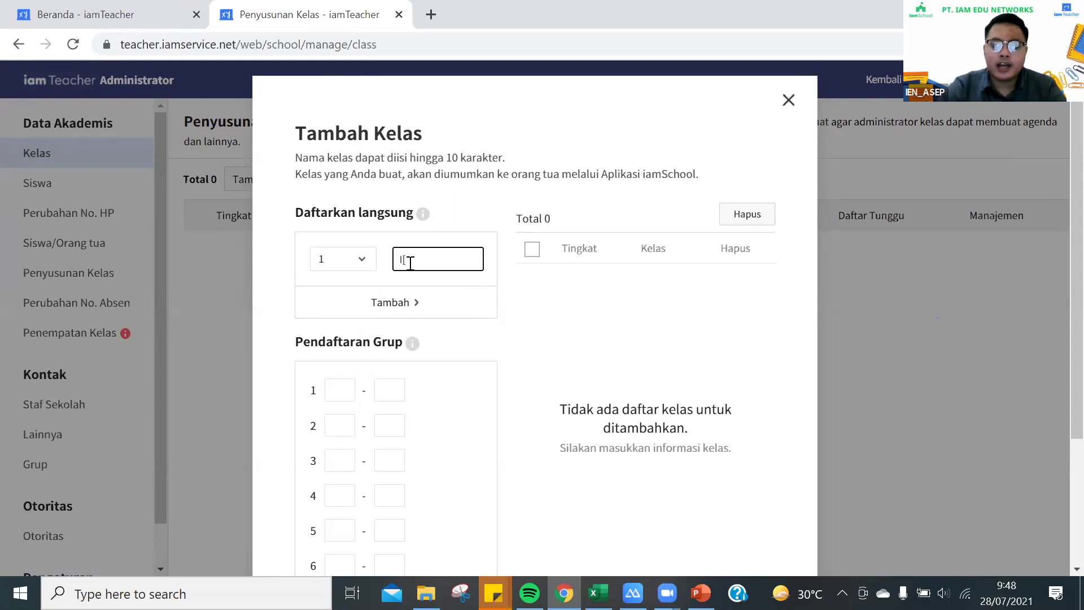
type("PS")
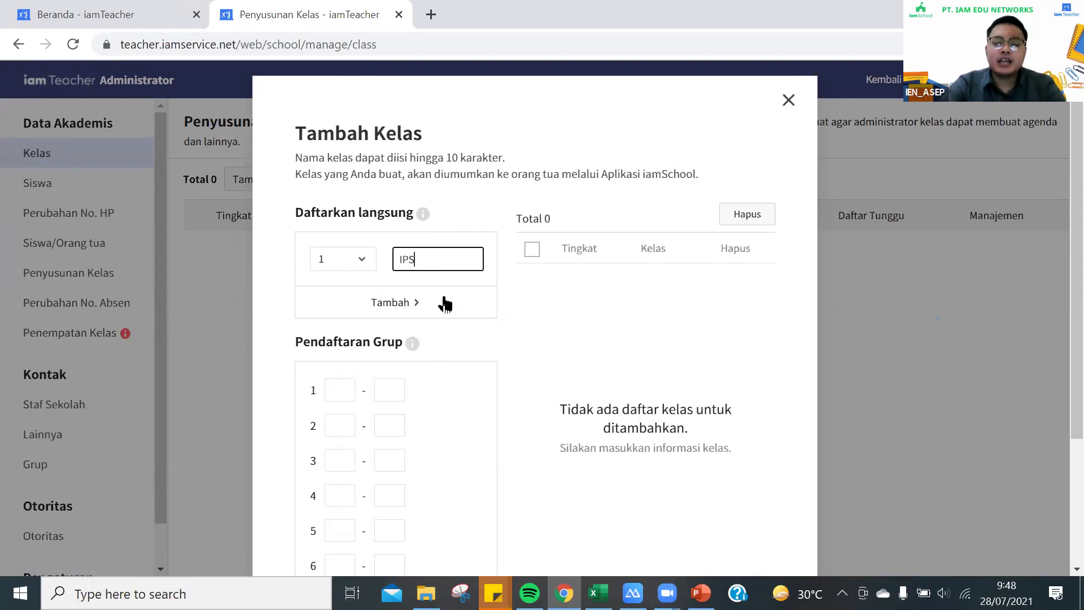
left_click(410, 305)
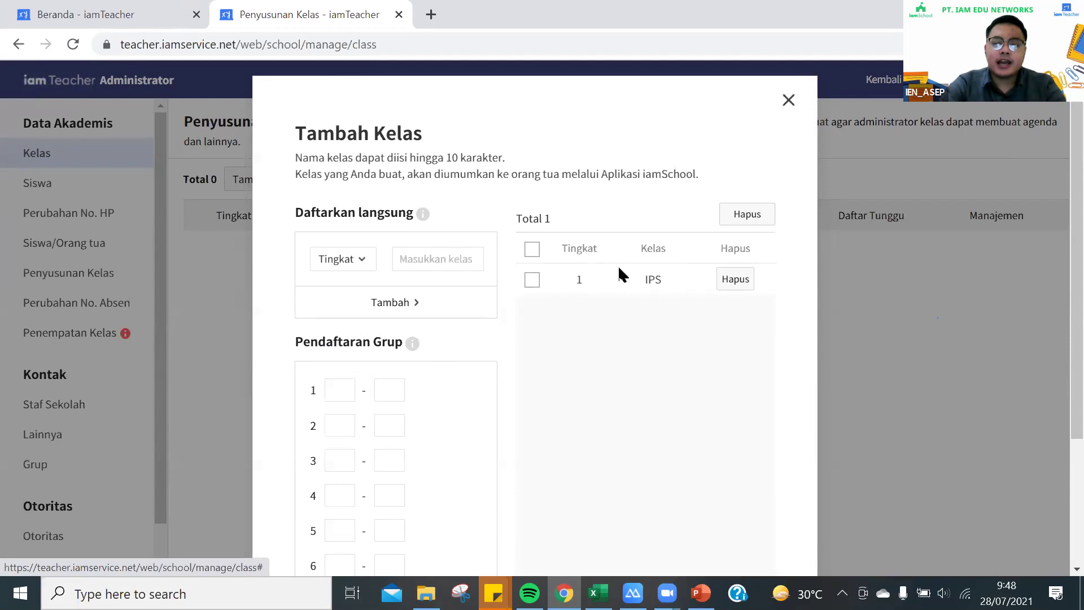
left_click(731, 280)
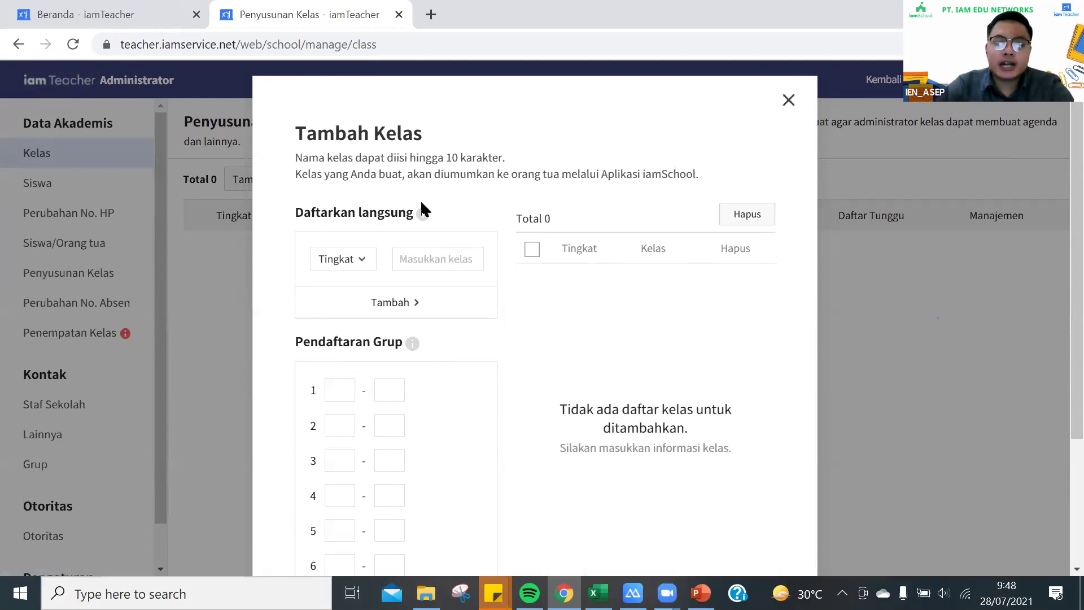
scroll(366, 381, "down", 3)
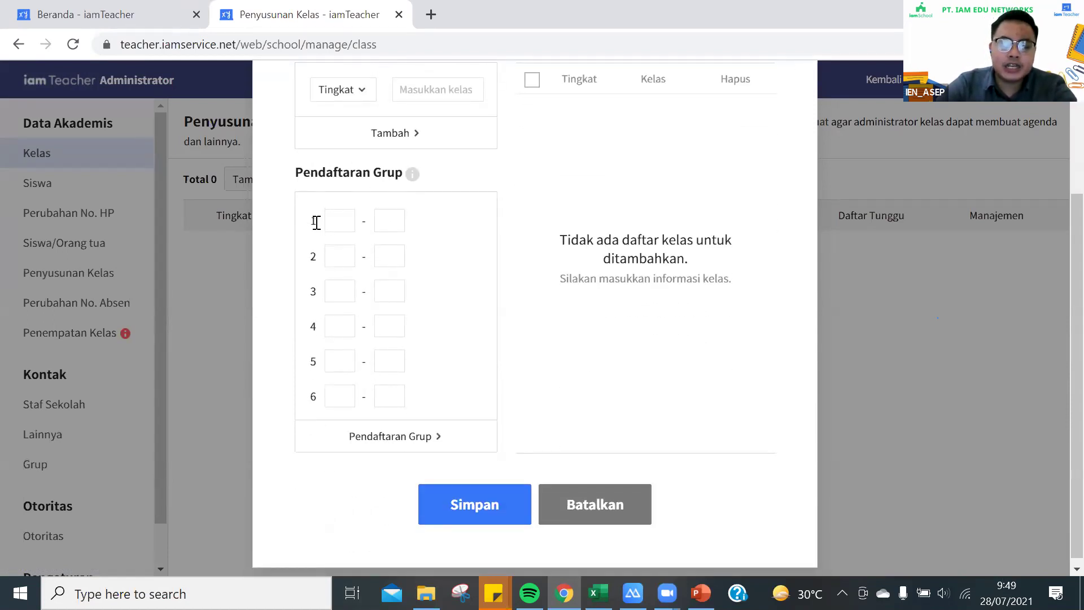
left_click_drag(315, 221, 291, 423)
left_click_drag(312, 223, 322, 441)
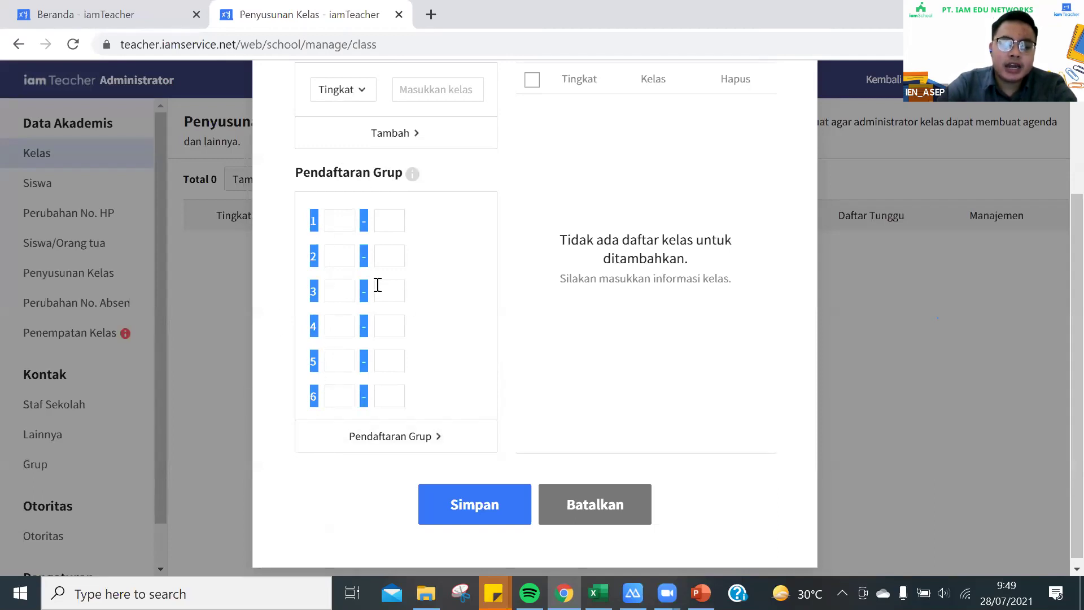
left_click(473, 252)
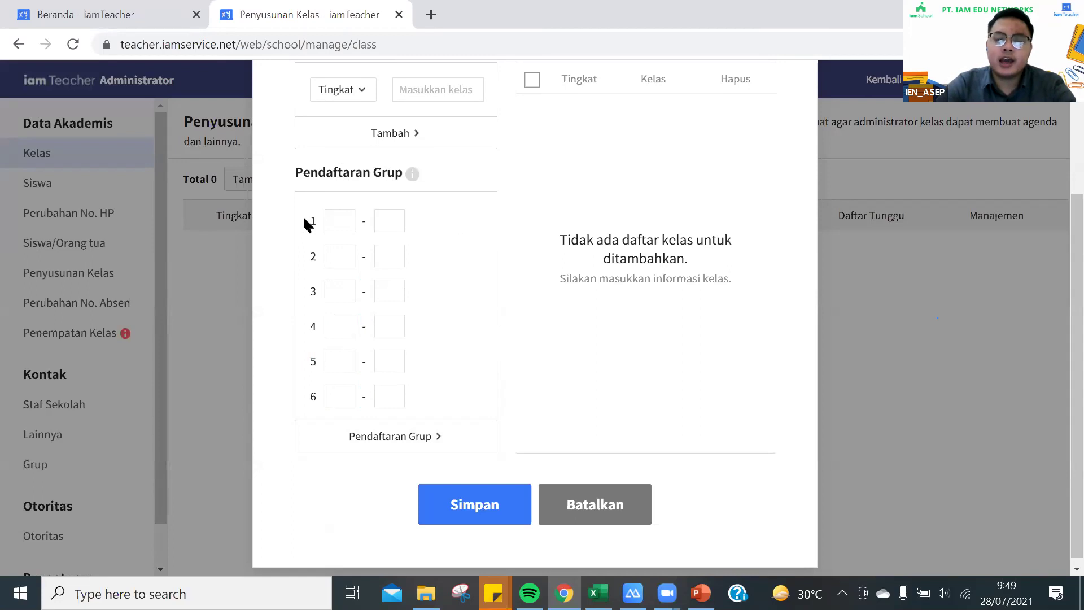
left_click_drag(314, 237, 286, 435)
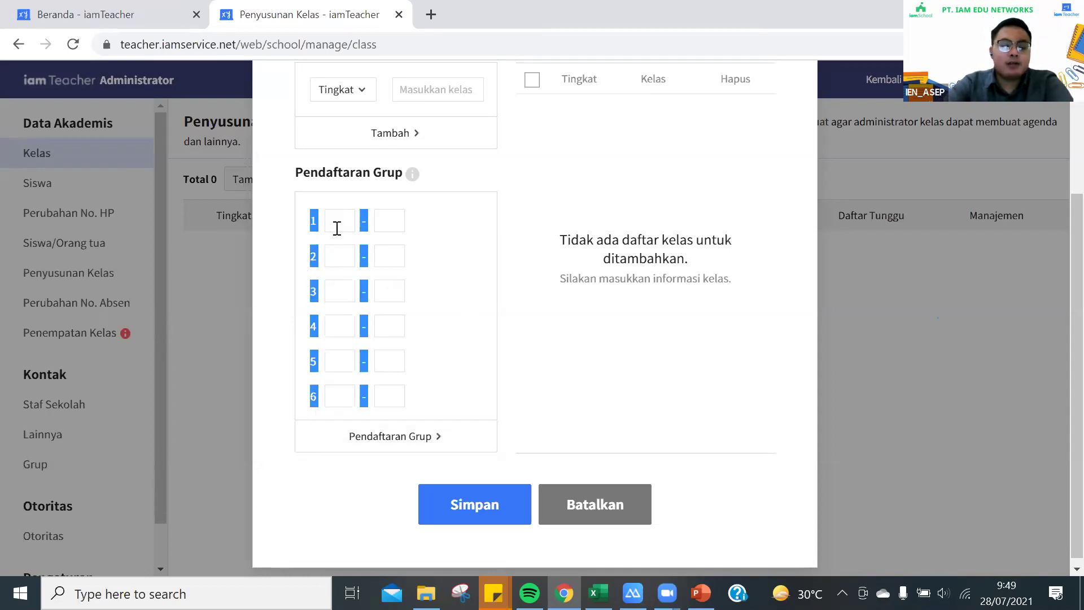
left_click(450, 370)
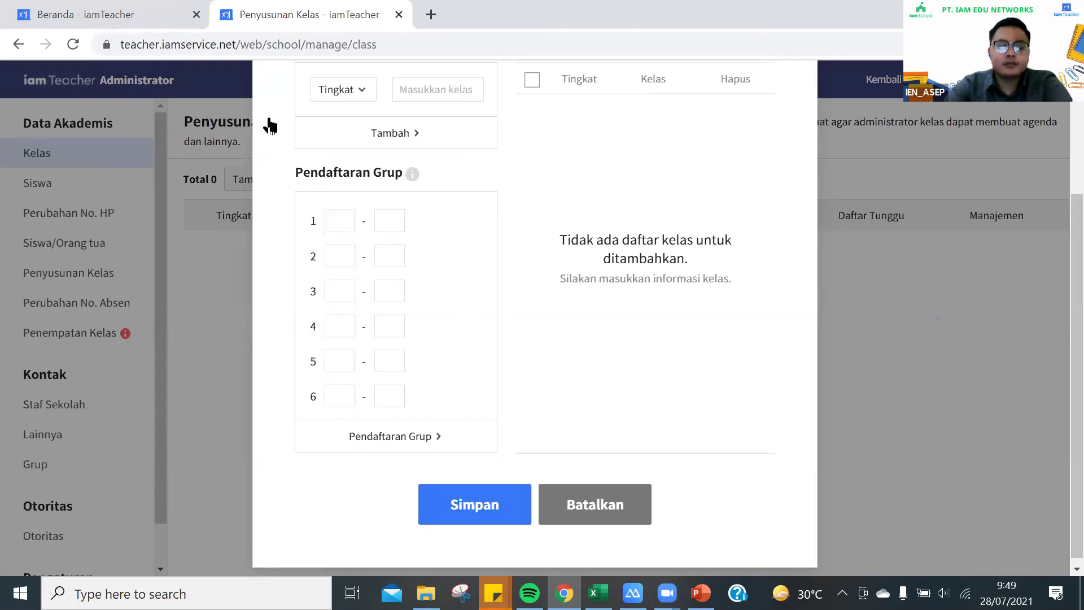
left_click(341, 226)
left_click(388, 221)
left_click(336, 218)
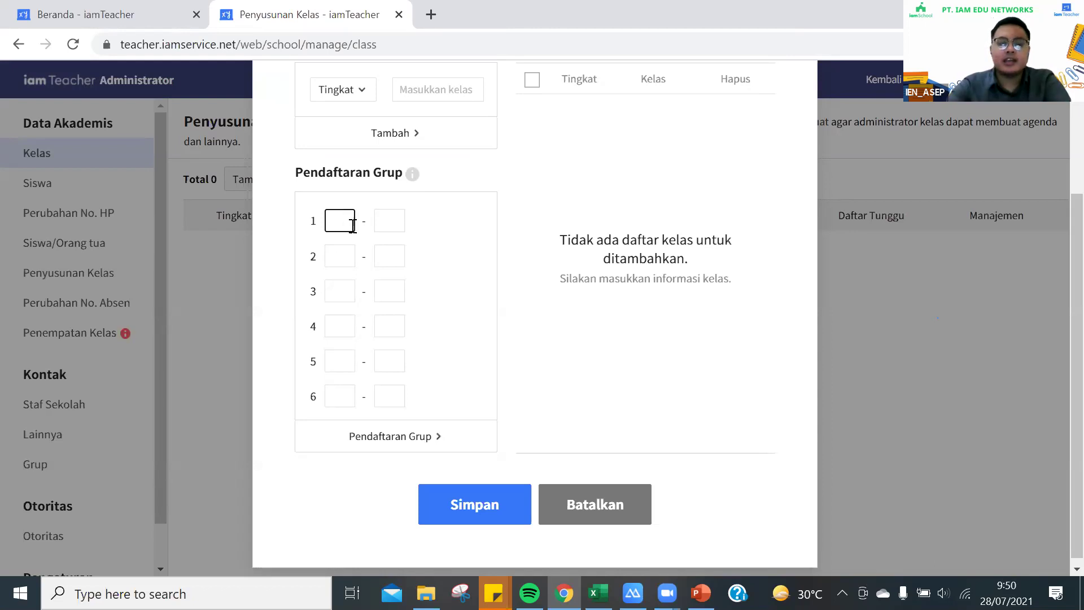
Enter 1 in grade 1's first Pendaftaran Grup box and a test value 3 in its second
type("1")
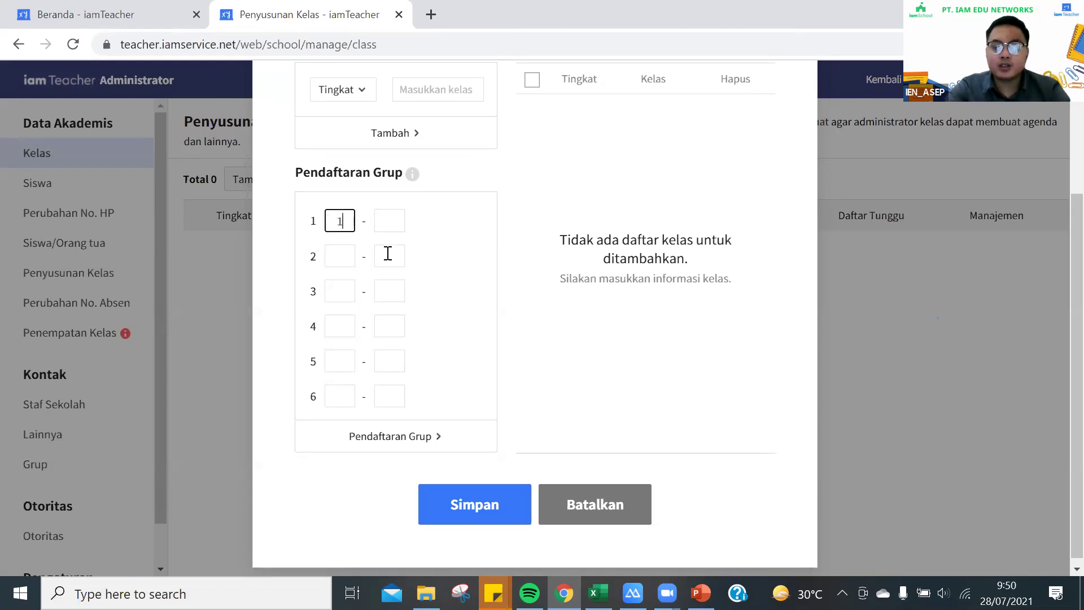
left_click(391, 230)
type("3")
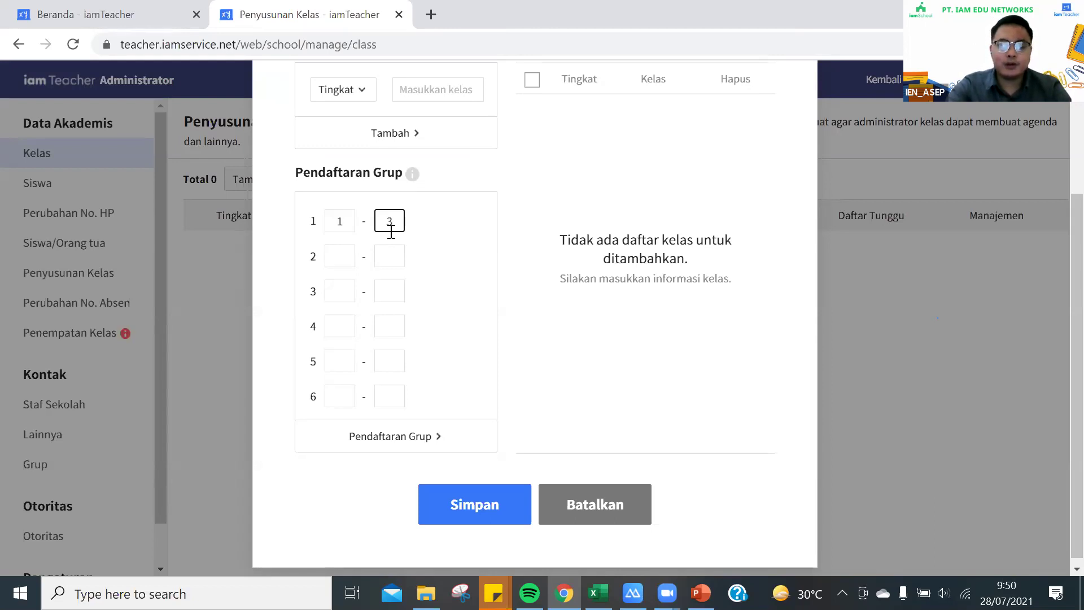
left_click(336, 255)
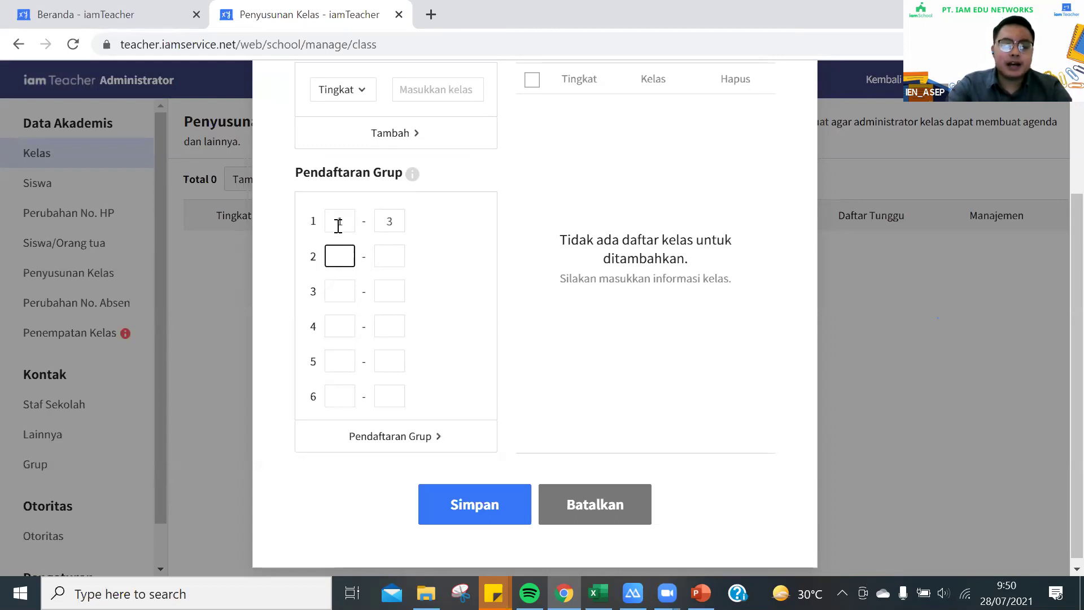
left_click(338, 226)
left_click(336, 257)
left_click(318, 345)
Enter 1 in the first Pendaftaran Grup box for grades 2 through 6
left_click(342, 257)
type("1")
left_click(346, 290)
type("1")
left_click(341, 327)
type("1")
left_click(338, 363)
type("1")
left_click(339, 391)
type("1")
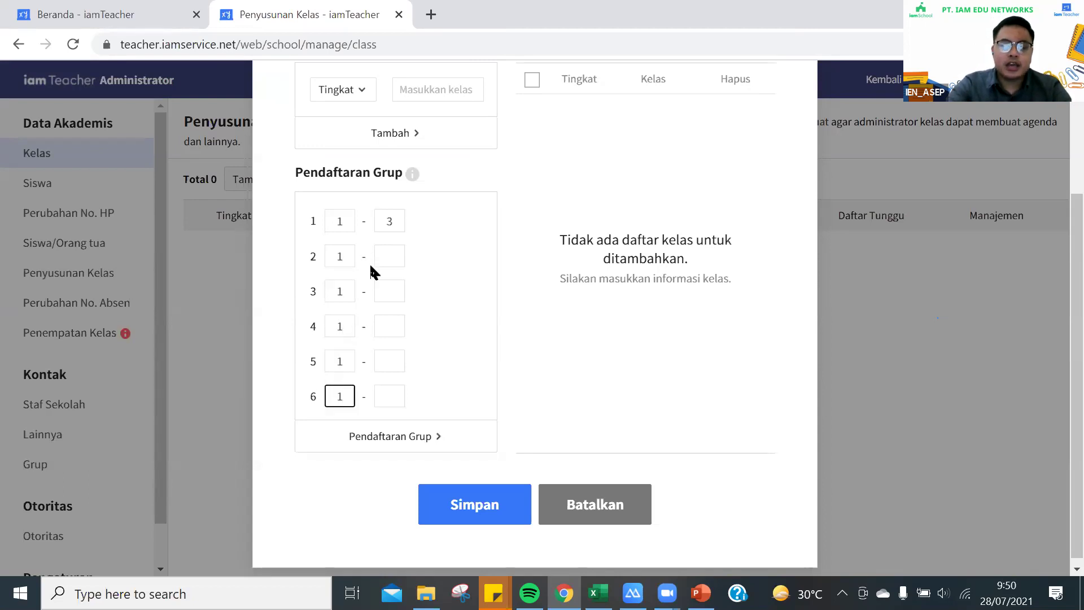
Clear the test values 2 and 3 from the second boxes of grades 2 and 1
left_click(384, 257)
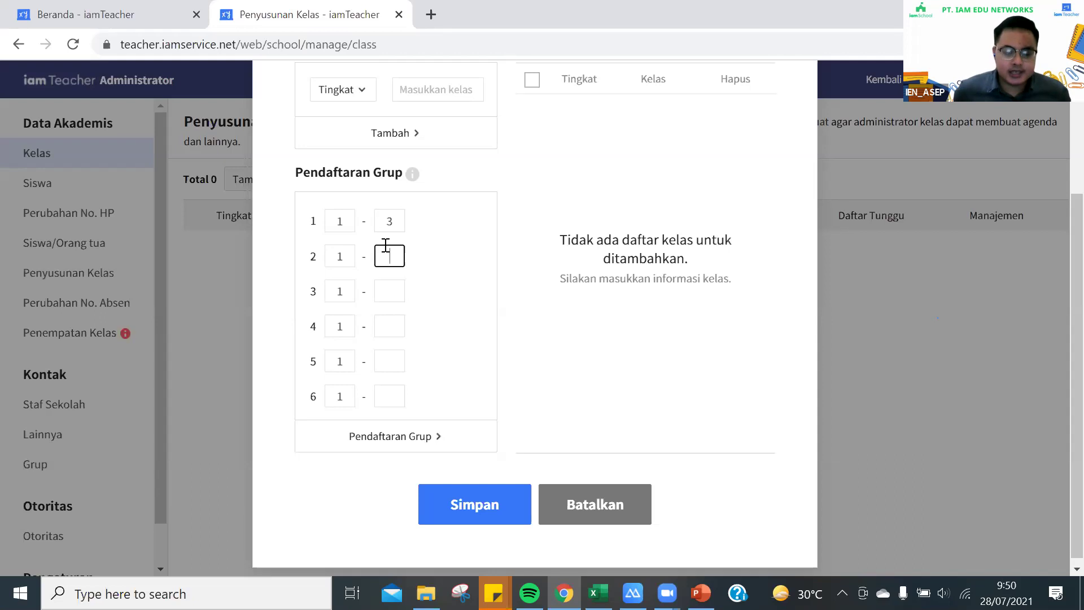
type("2")
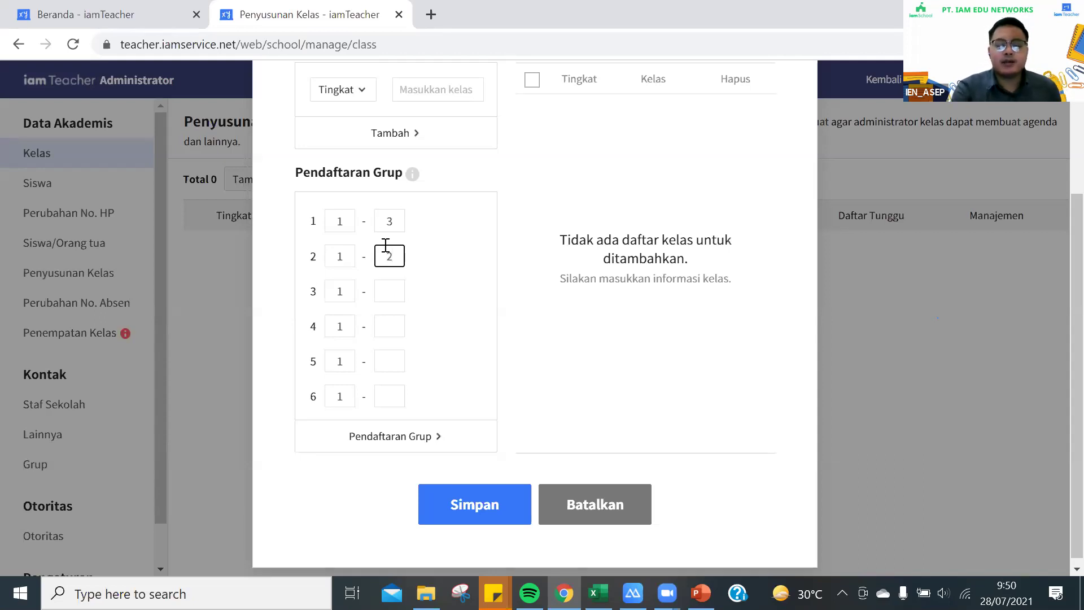
left_click(393, 290)
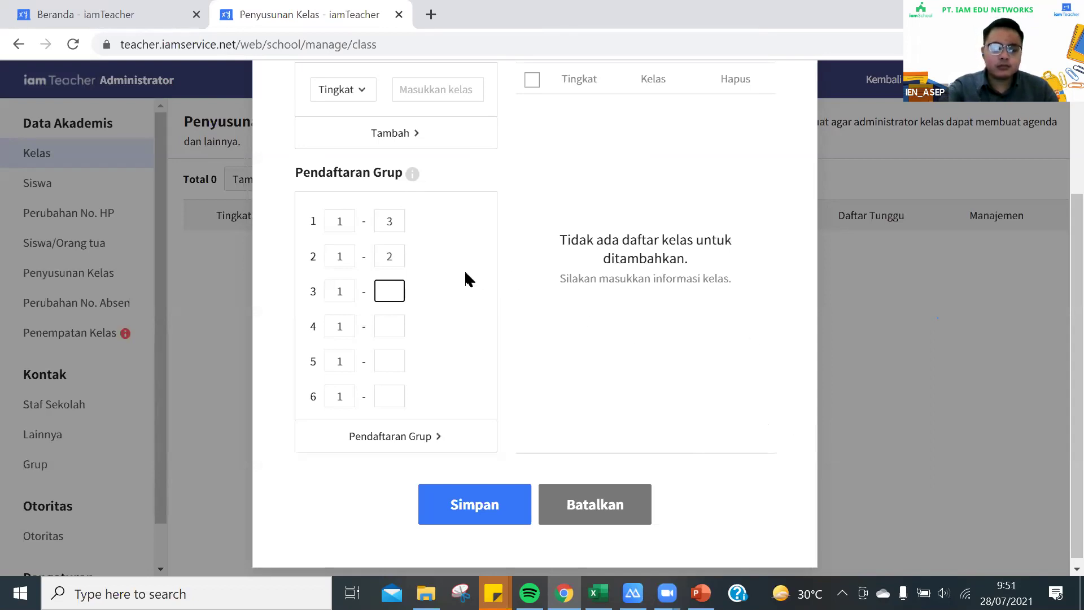
left_click(338, 221)
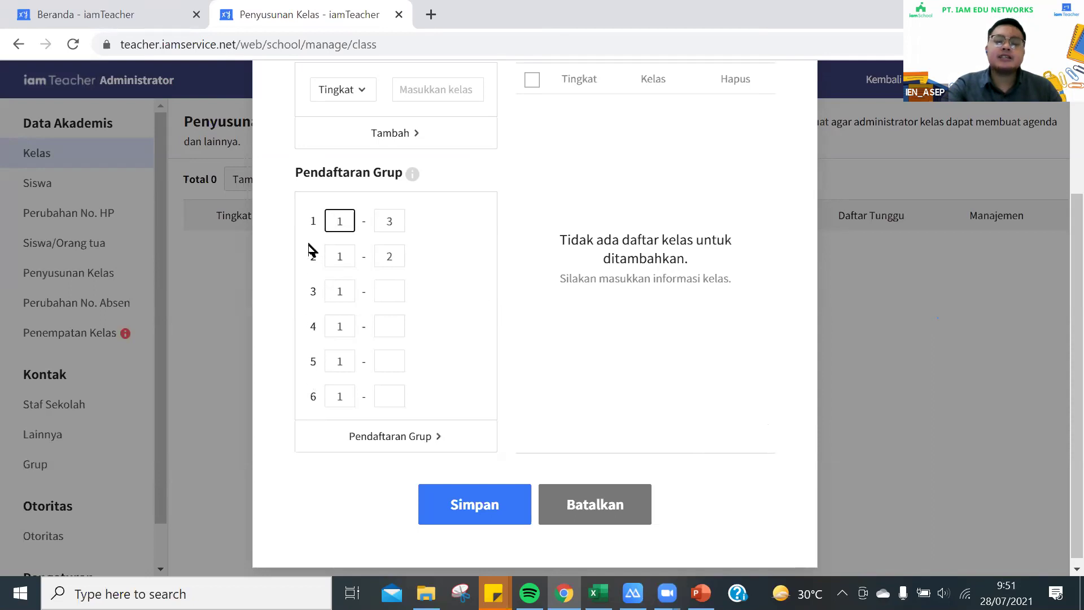
left_click_drag(308, 224, 372, 395)
left_click(381, 287)
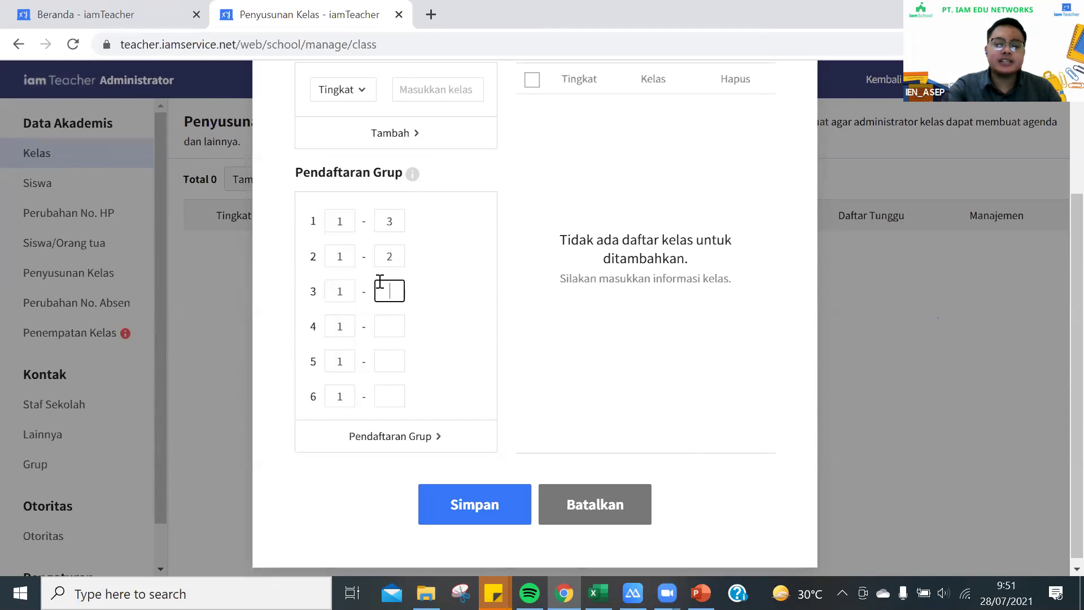
left_click(398, 245)
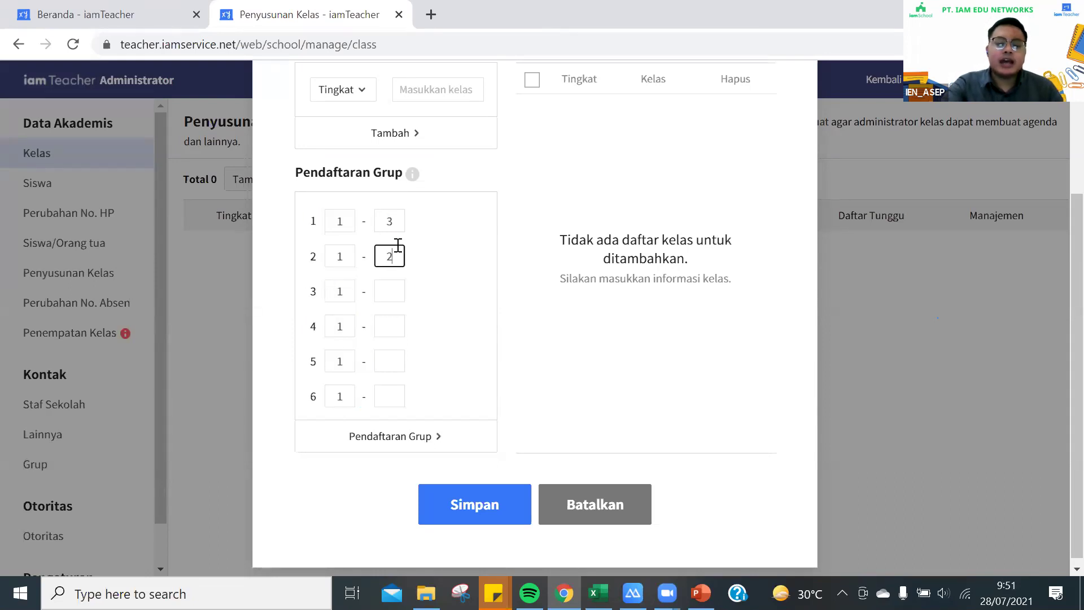
key("BackSpace")
left_click(399, 221)
key("BackSpace")
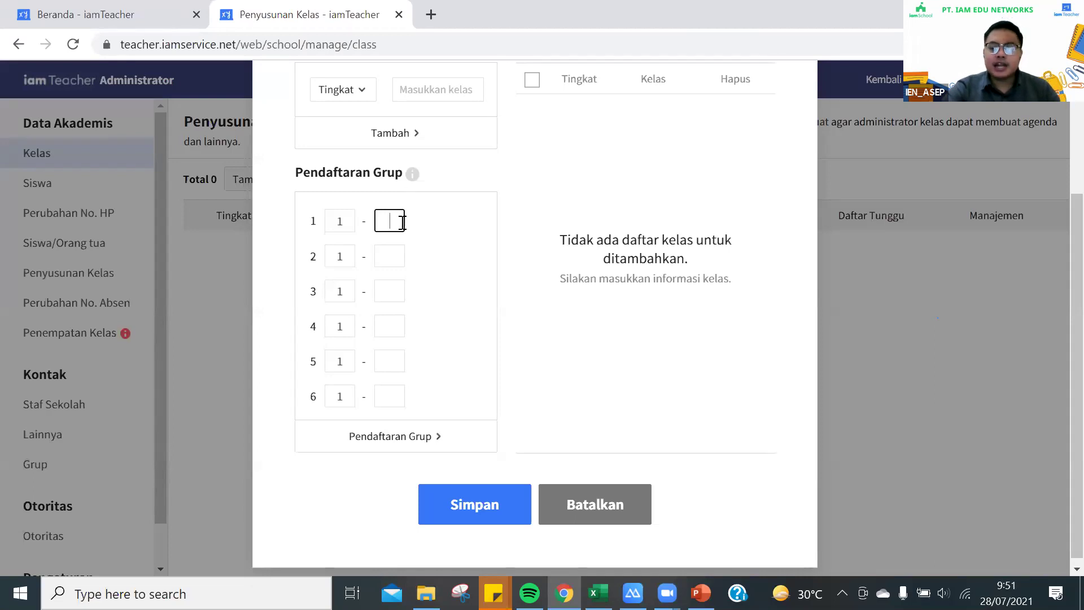
Set the end box of rows 1–6 to 1 and register the six classes via Pendaftaran Grup
type("1")
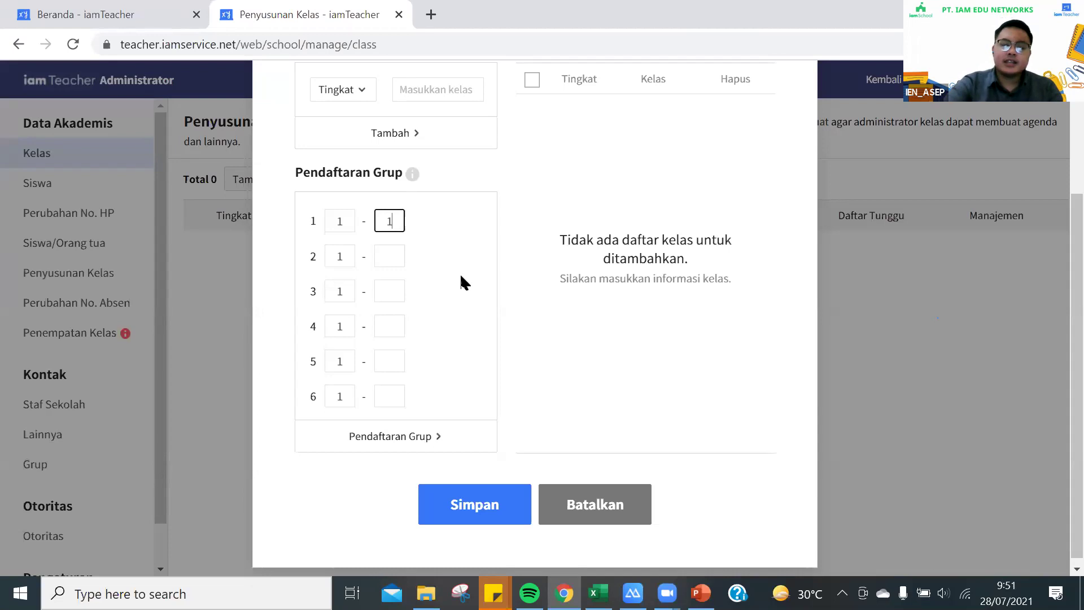
left_click(394, 253)
type("1")
left_click(396, 290)
type("1")
left_click(385, 334)
left_click(396, 361)
type("1")
left_click(394, 394)
type("1")
left_click(431, 303)
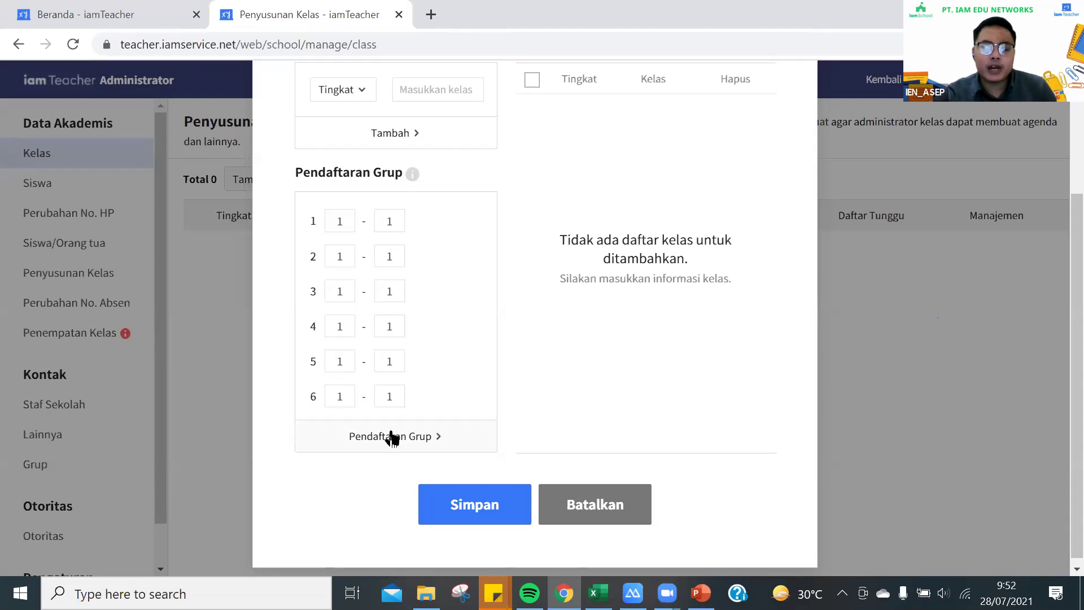
left_click(392, 438)
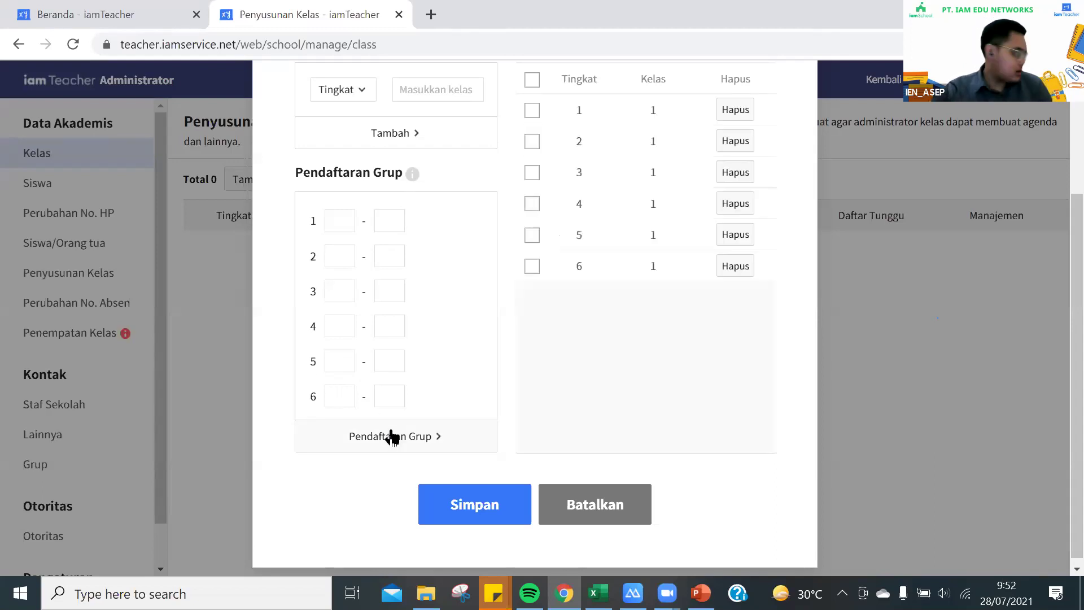
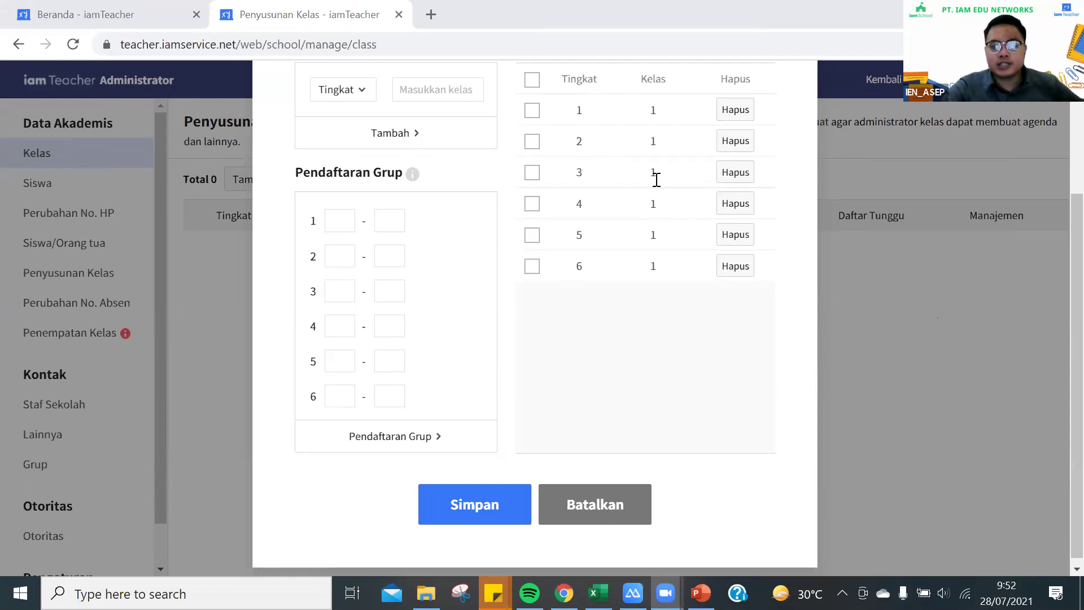
Replace the pending grade 3 entry with class 3-1 only, then save all six classes
left_click(734, 180)
left_click(341, 294)
type("1")
left_click(391, 291)
type("2")
left_click(422, 438)
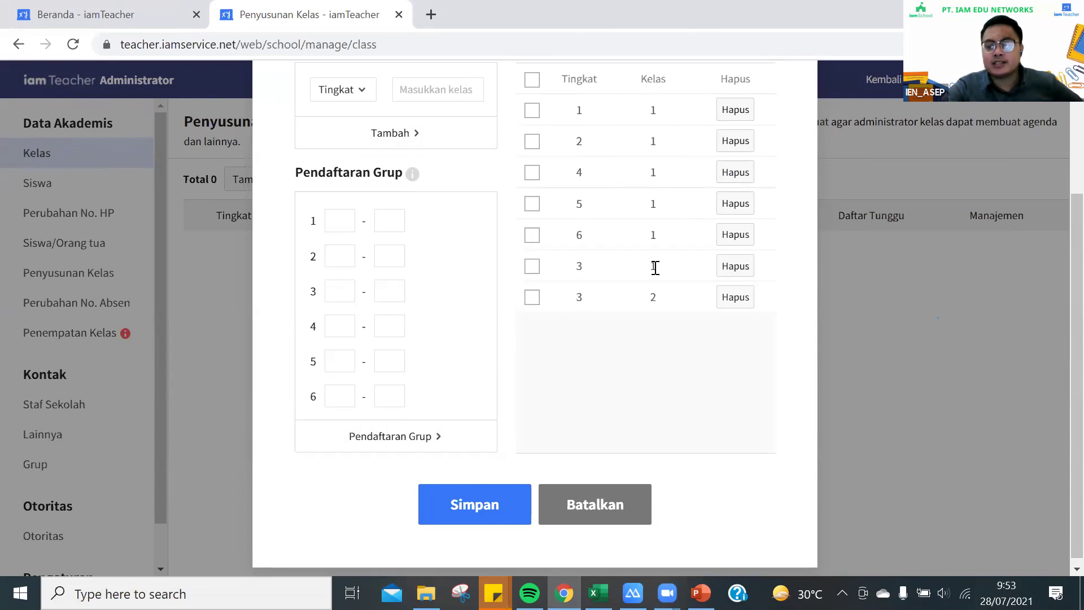
left_click(728, 308)
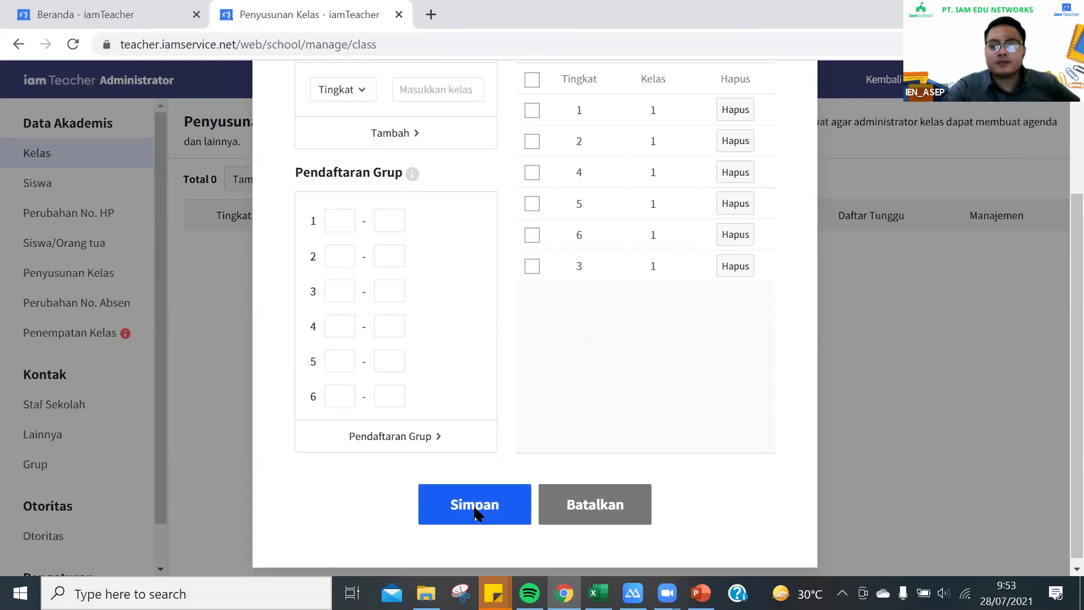
left_click(474, 511)
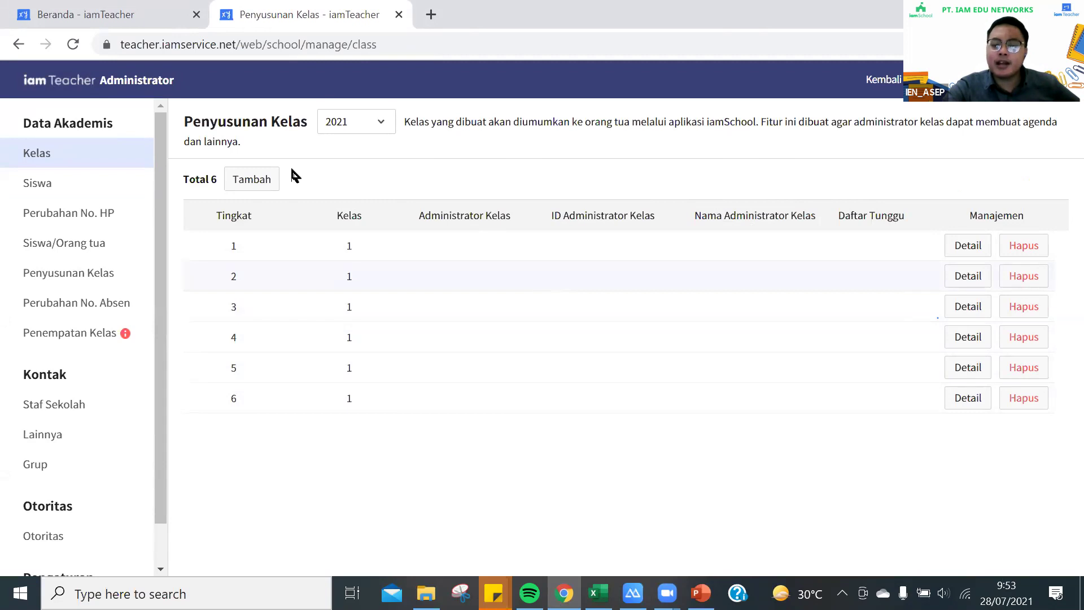
Rename the grade 1 class from '1' to 'A' in its details and confirm the save
left_click(958, 248)
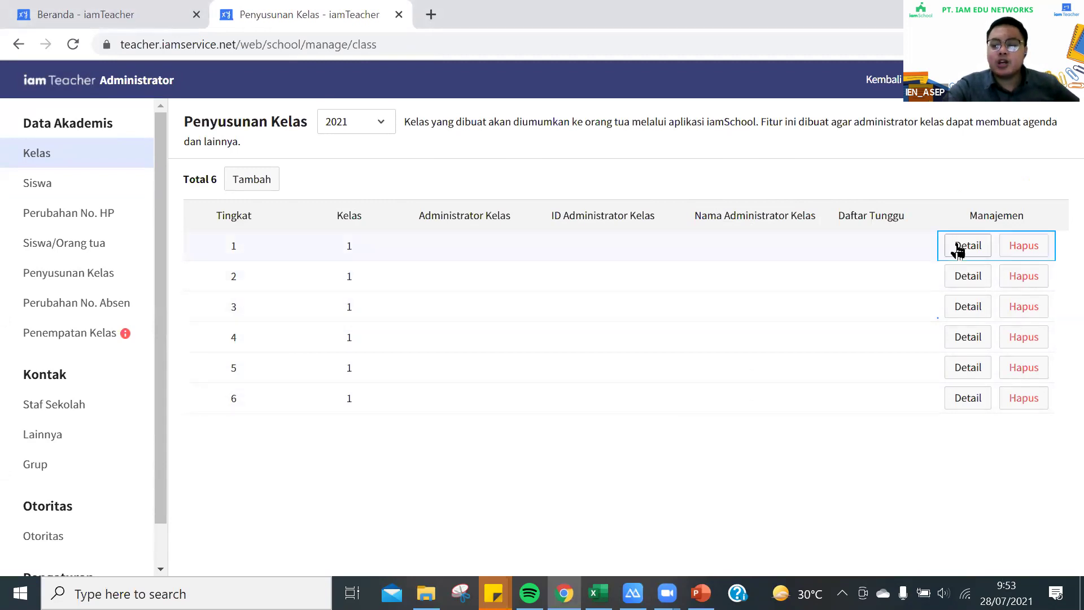
left_click(998, 225)
left_click(713, 314)
key("BackSpace")
type("A")
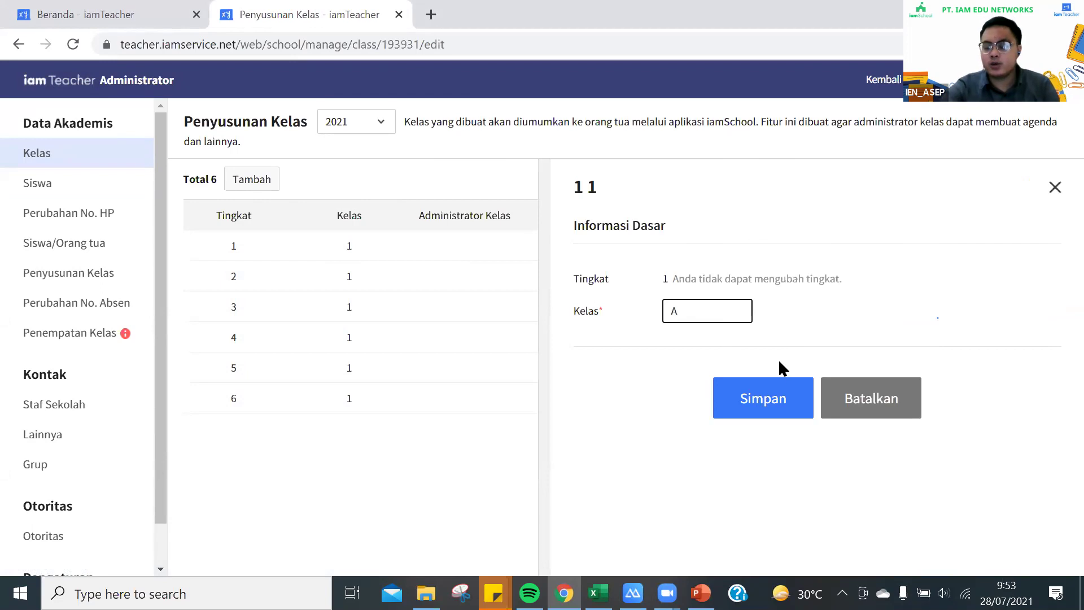
left_click(776, 398)
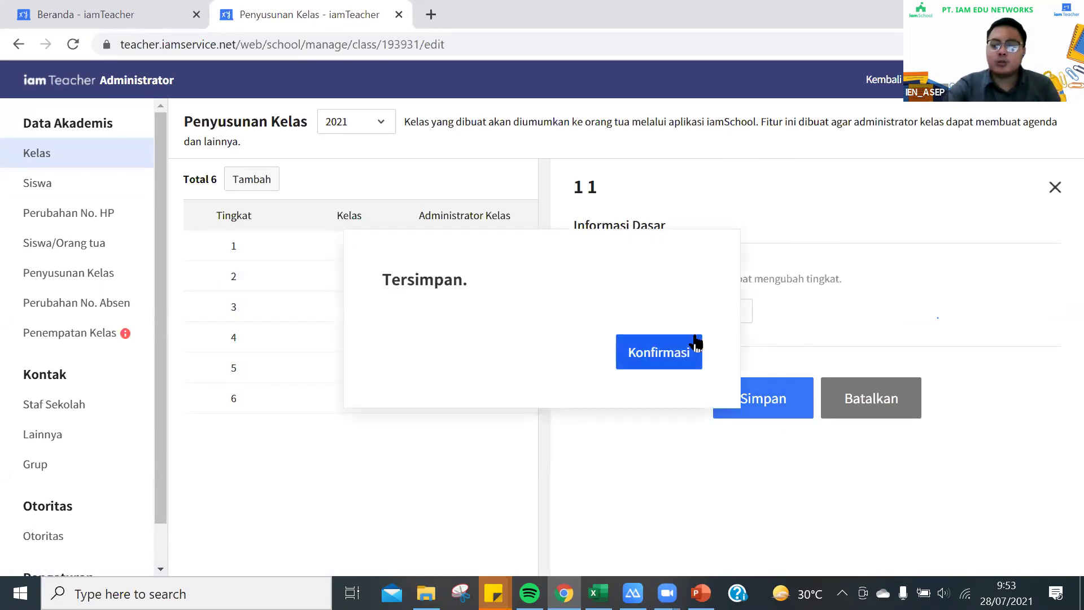
left_click(693, 344)
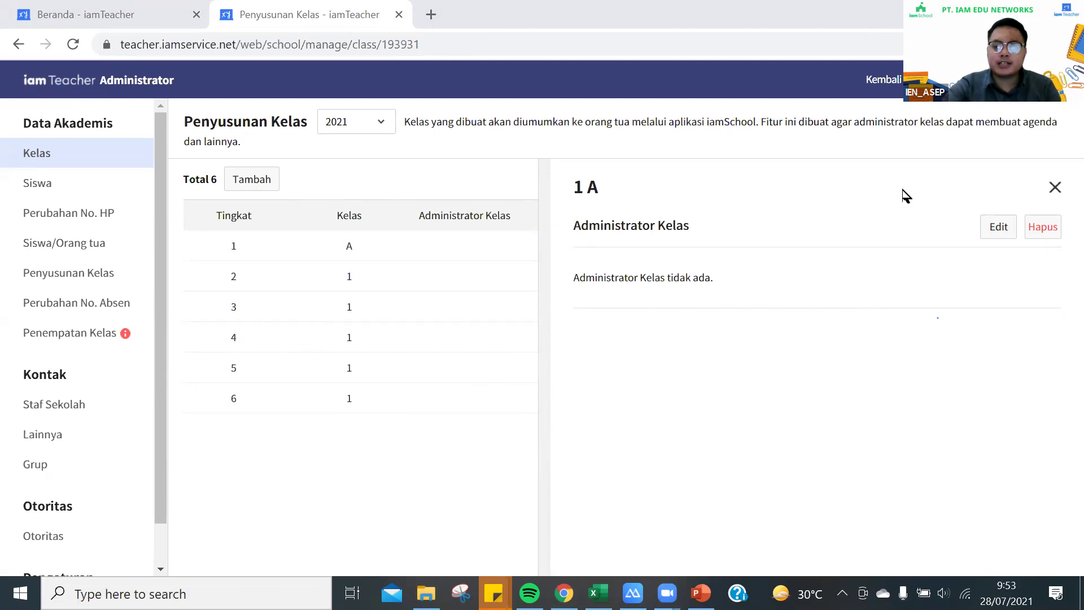
Close the class 1 A details and go to the Siswa student list
left_click(1054, 188)
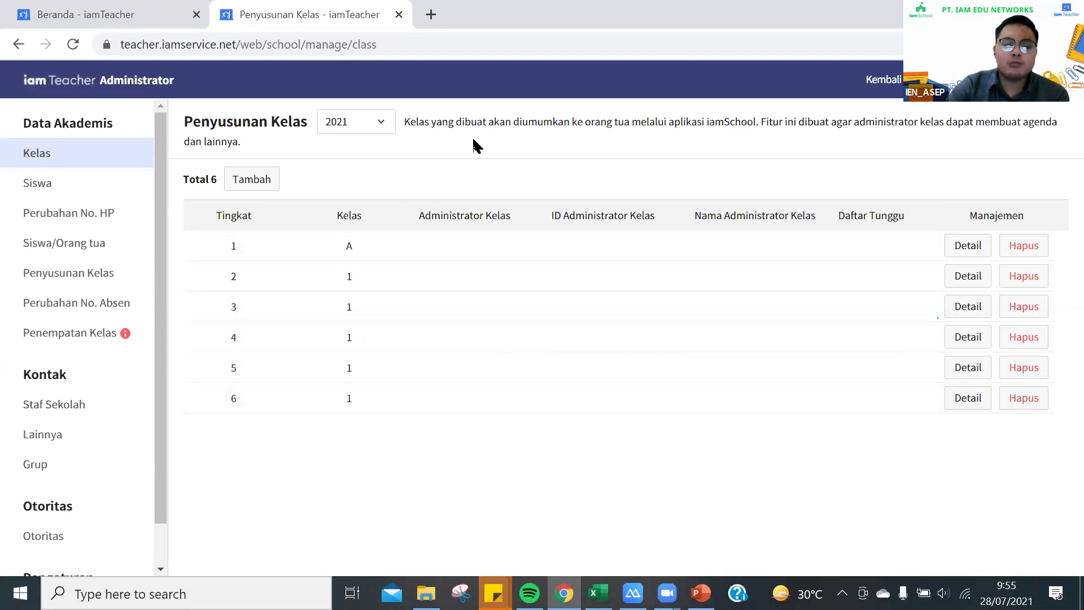
left_click(41, 183)
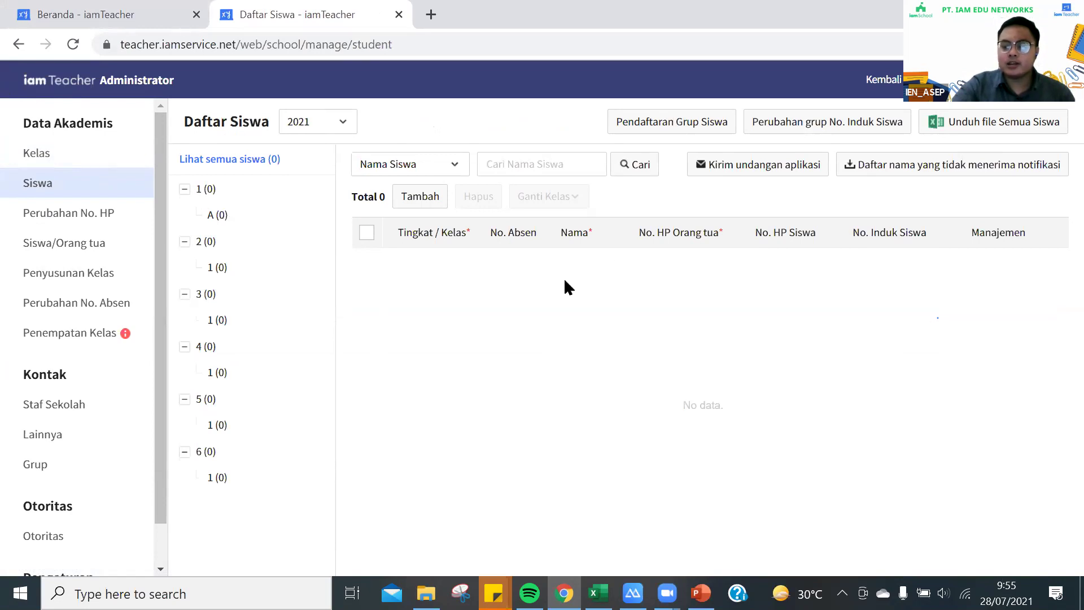
Return to Kelas, cancel the add-class form, and briefly view class 1 A details
left_click(85, 154)
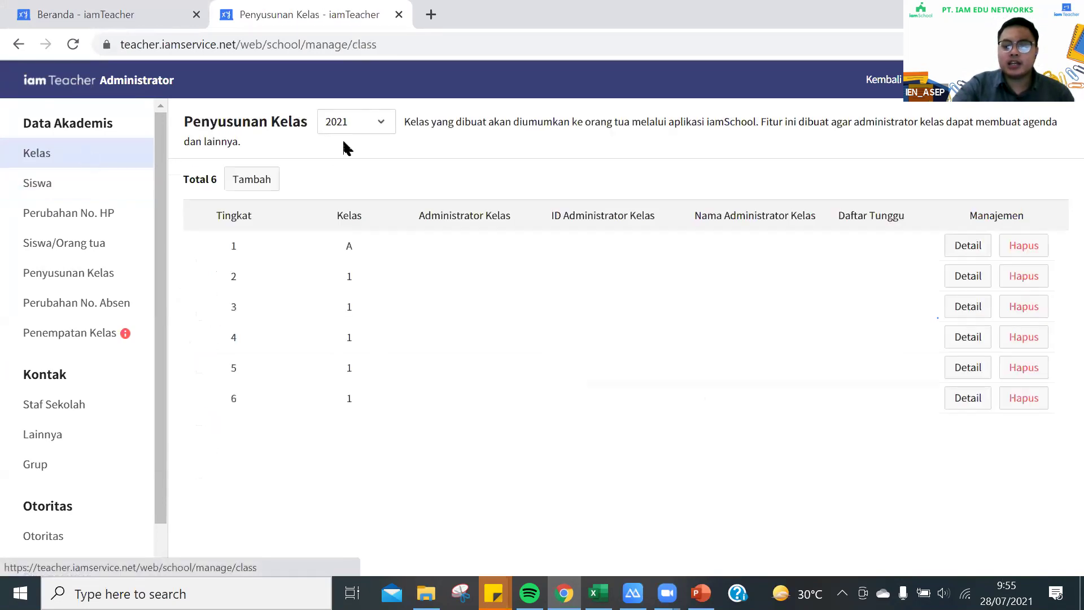
left_click(264, 179)
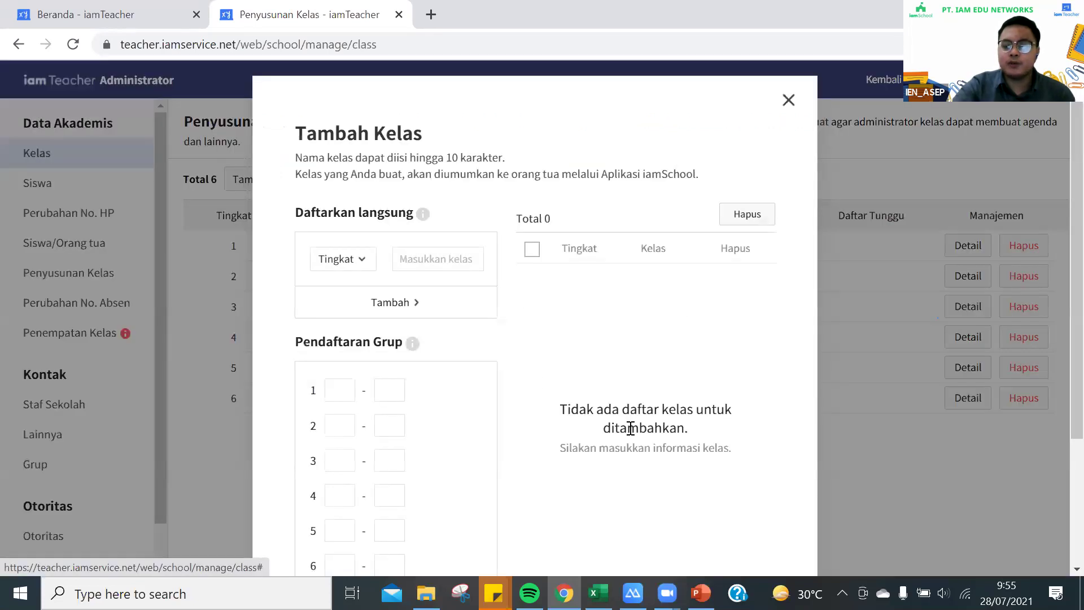
scroll(621, 440, "down", 3)
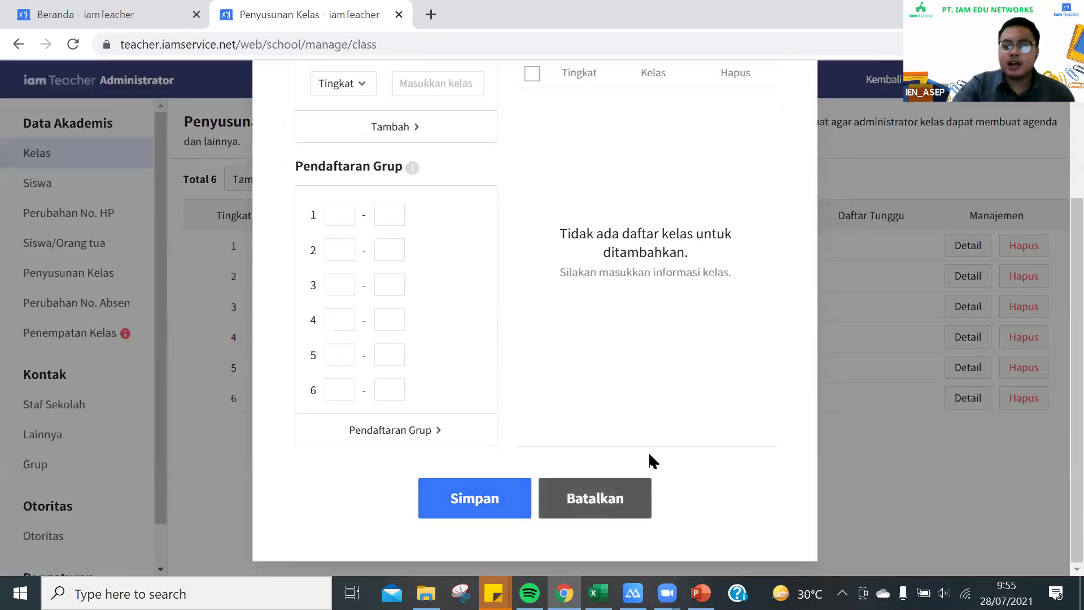
left_click(644, 483)
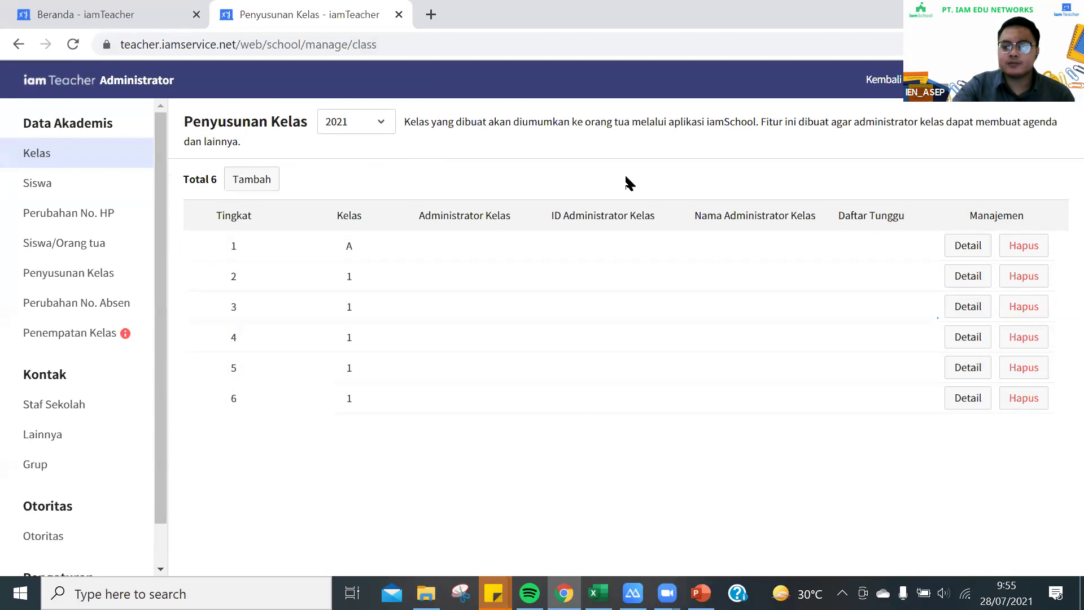
left_click(966, 245)
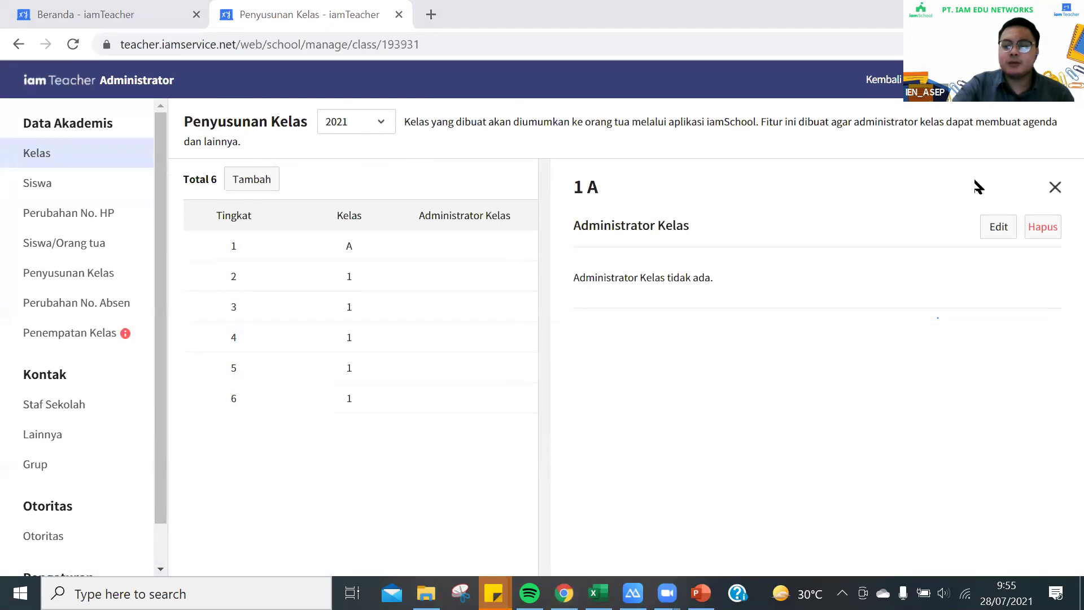
left_click(1054, 188)
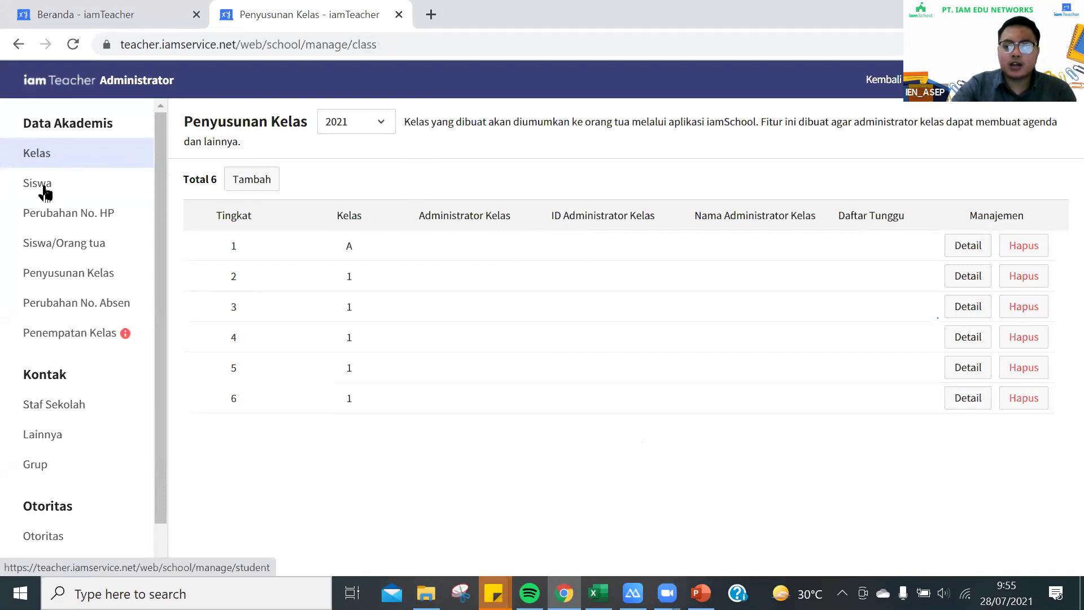
Go to the Siswa page and bring up the single-student Tambah form
left_click(45, 194)
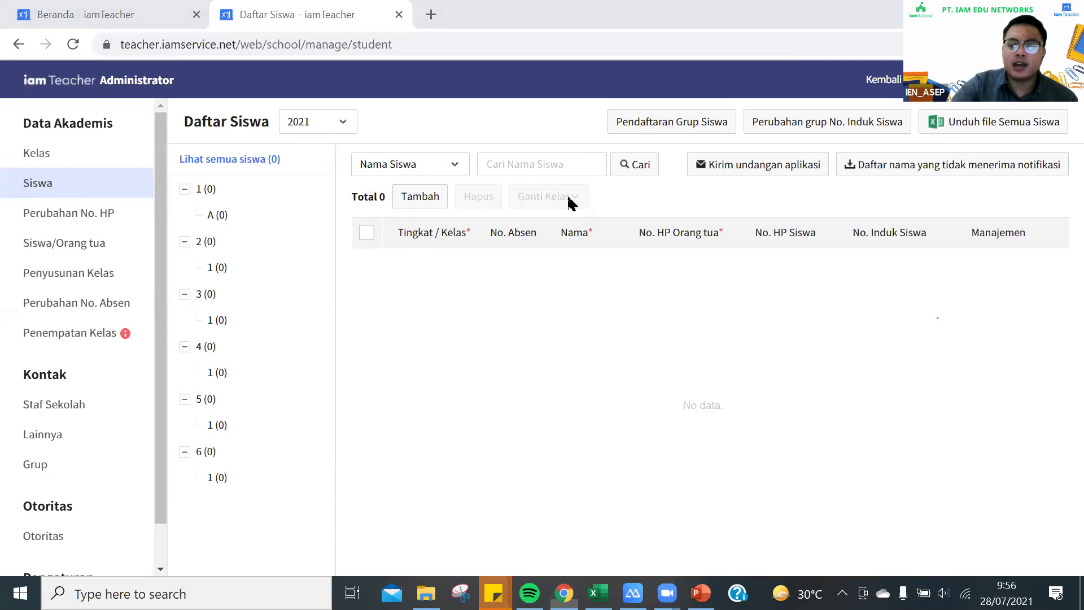
left_click(422, 197)
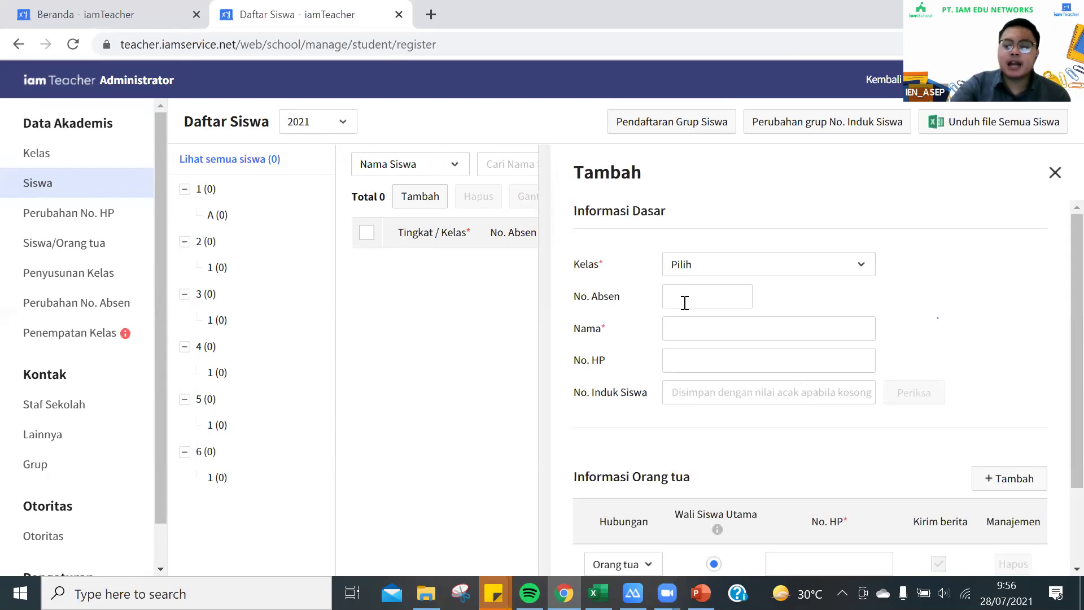
Look over the add-student form's fields, then close it without saving
scroll(685, 305, "down", 2)
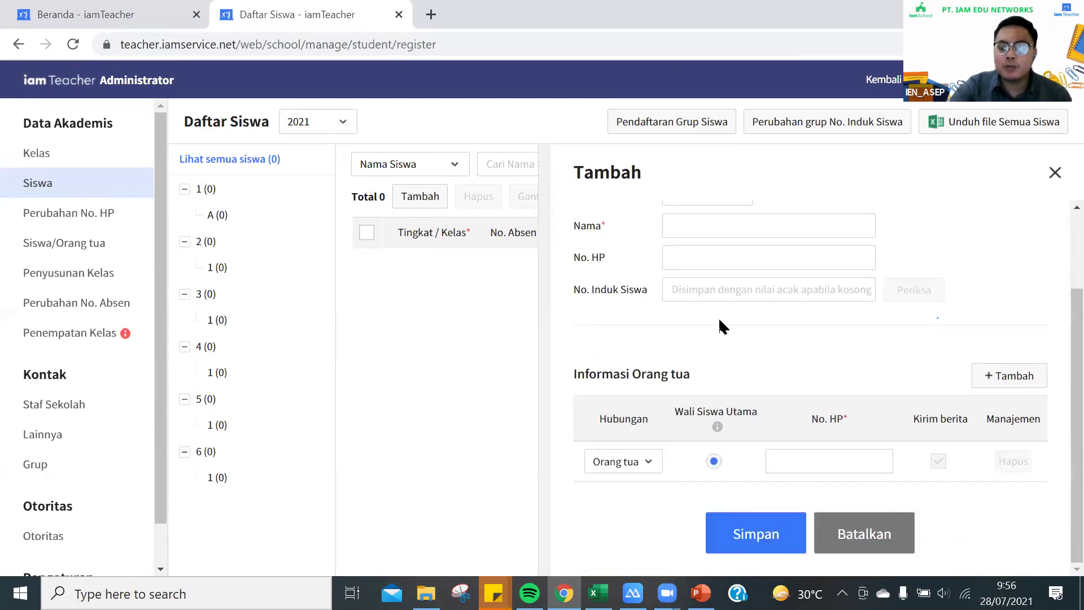
scroll(721, 327, "up", 2)
left_click(709, 295)
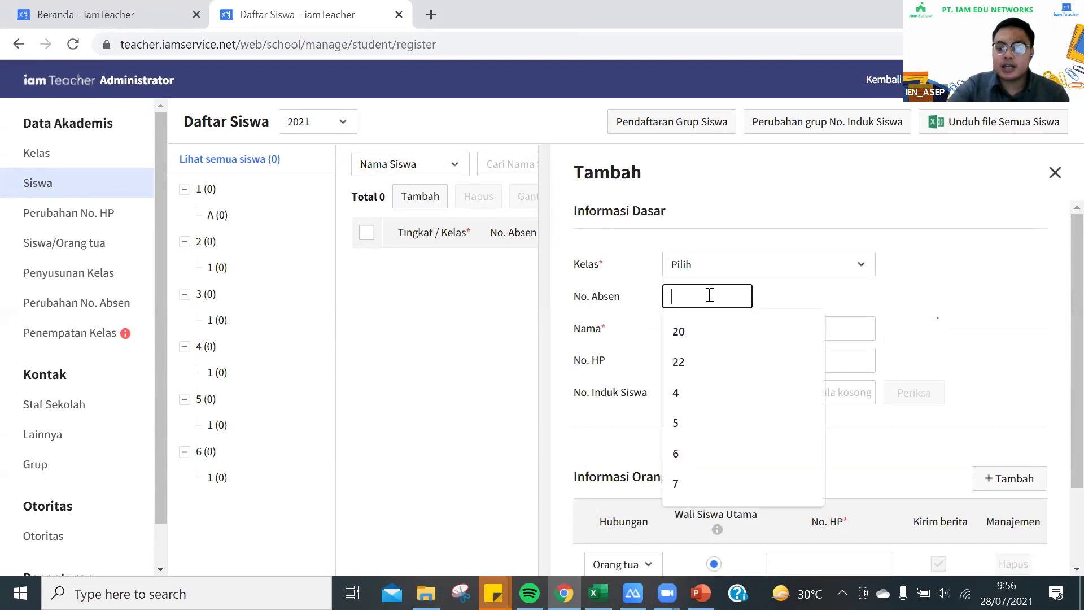
left_click(564, 331)
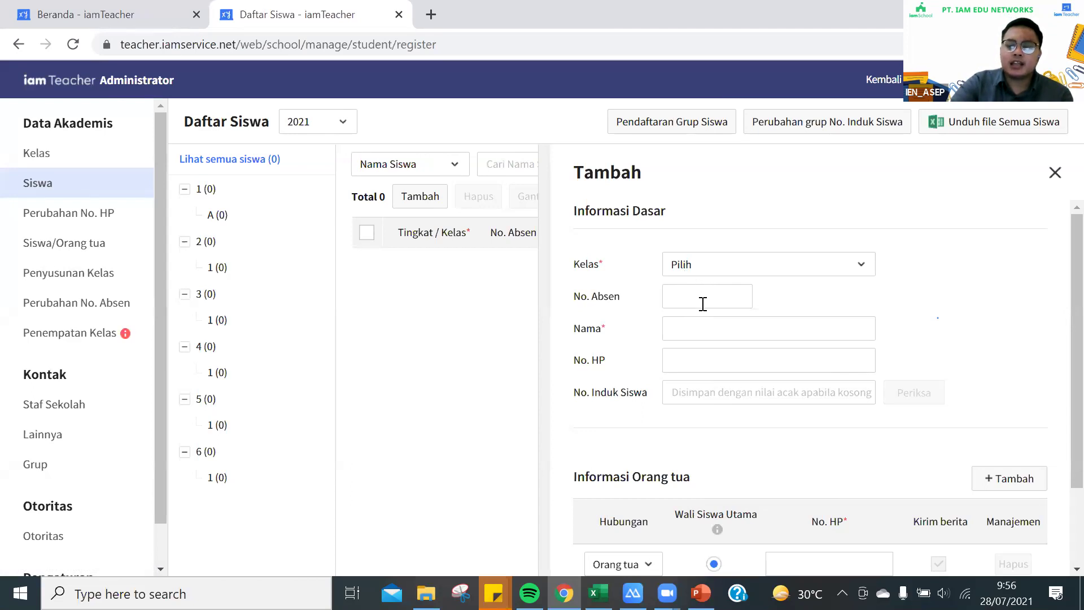
scroll(692, 313, "down", 2)
scroll(693, 315, "up", 1)
scroll(693, 316, "up", 1)
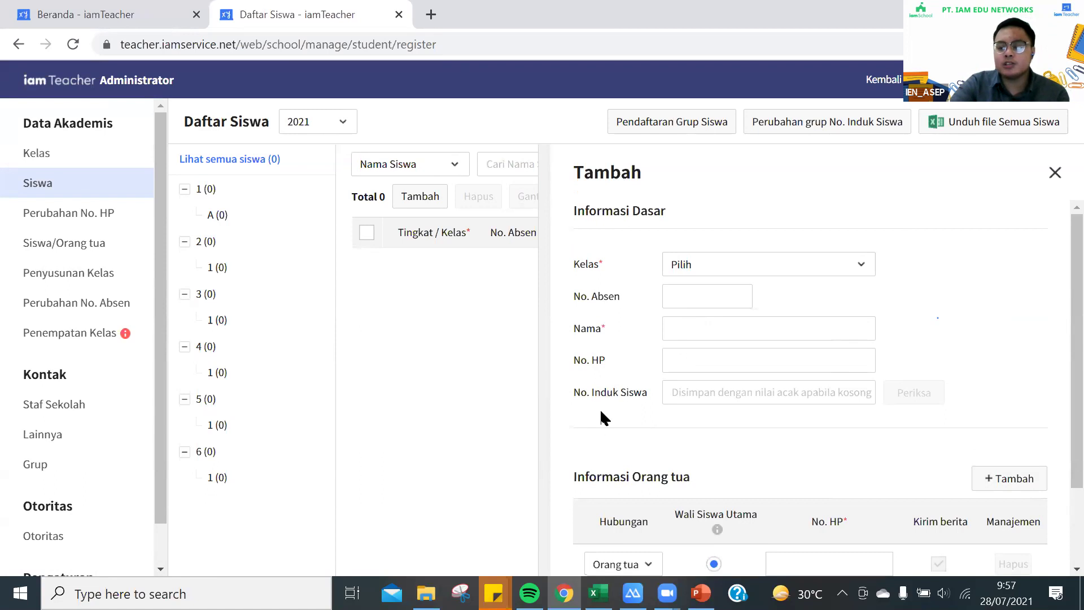
scroll(600, 408, "down", 2)
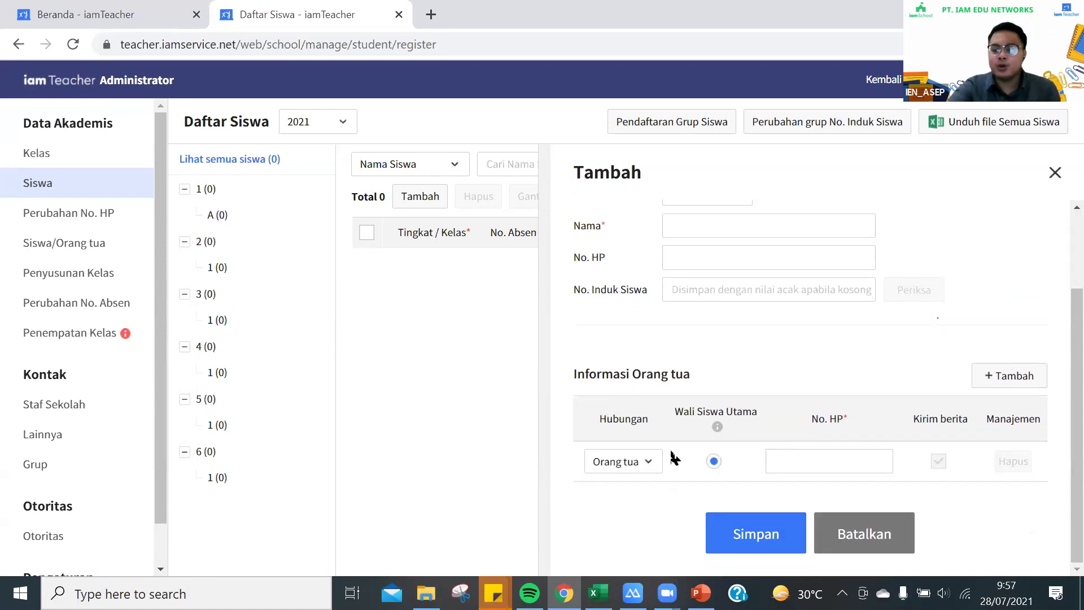
left_click(1055, 173)
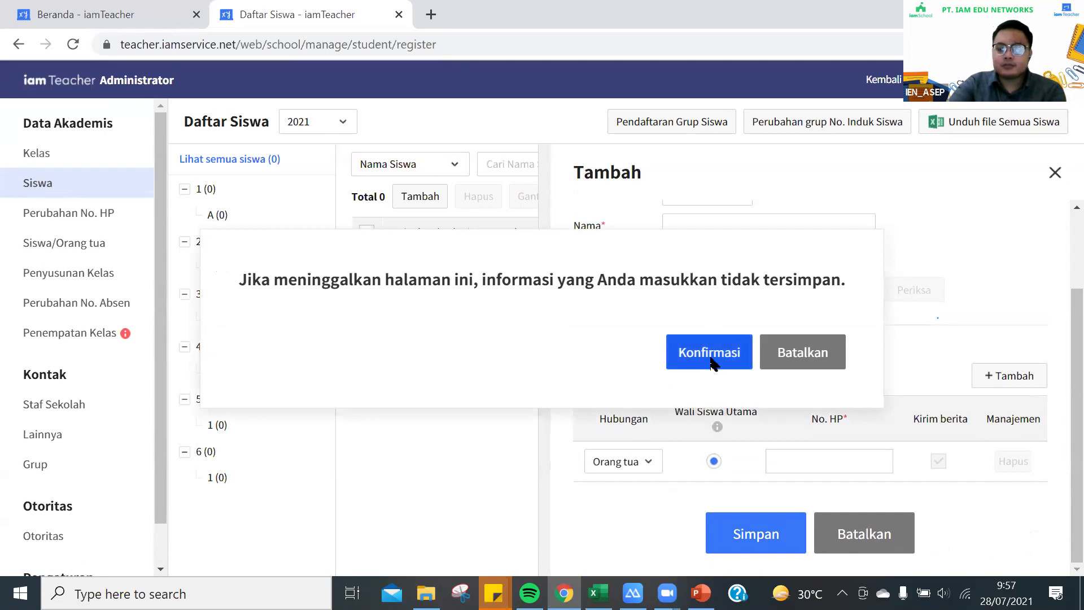
left_click(710, 355)
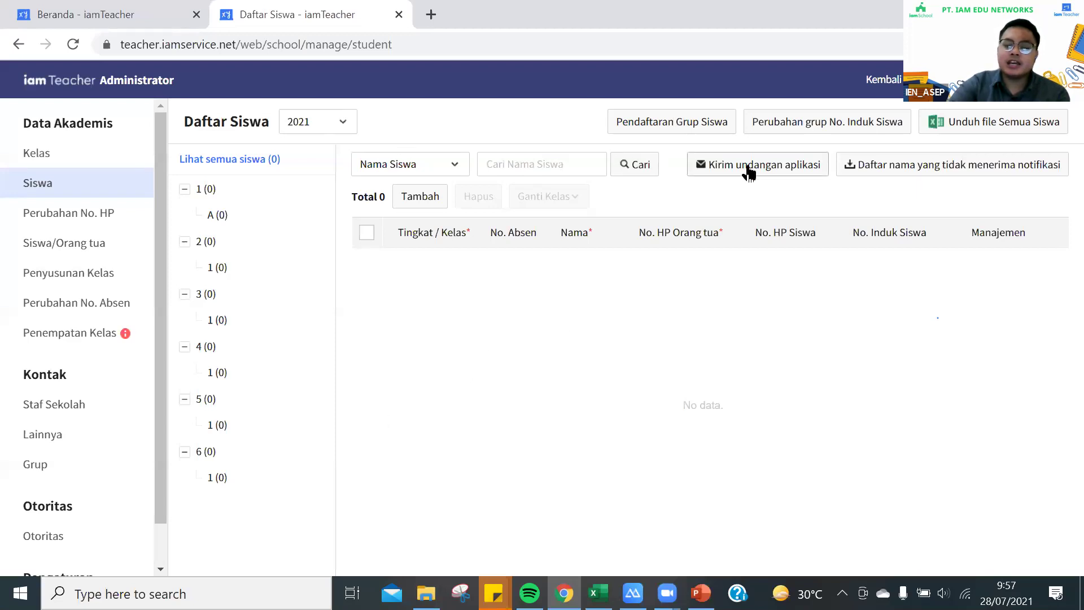
Confirm group student registration, then download and open the Excel registration template
left_click(664, 131)
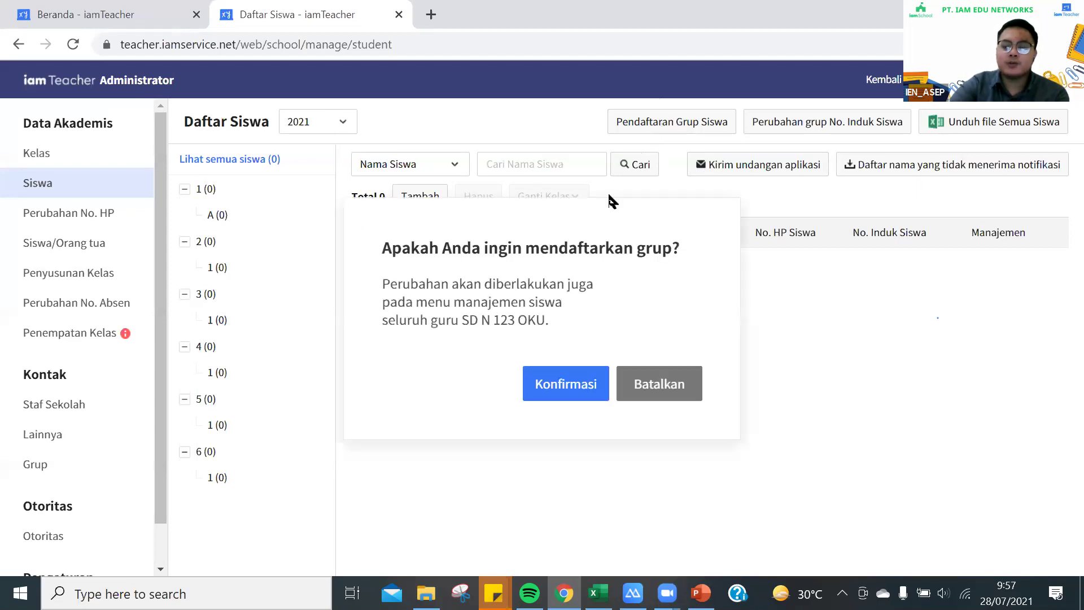
left_click(566, 385)
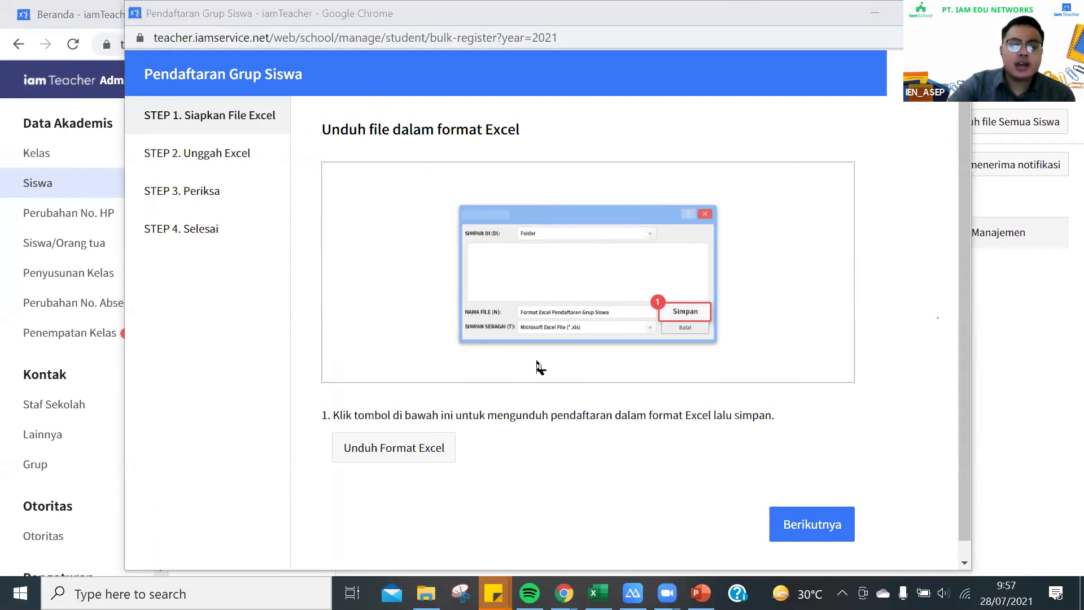
left_click(407, 455)
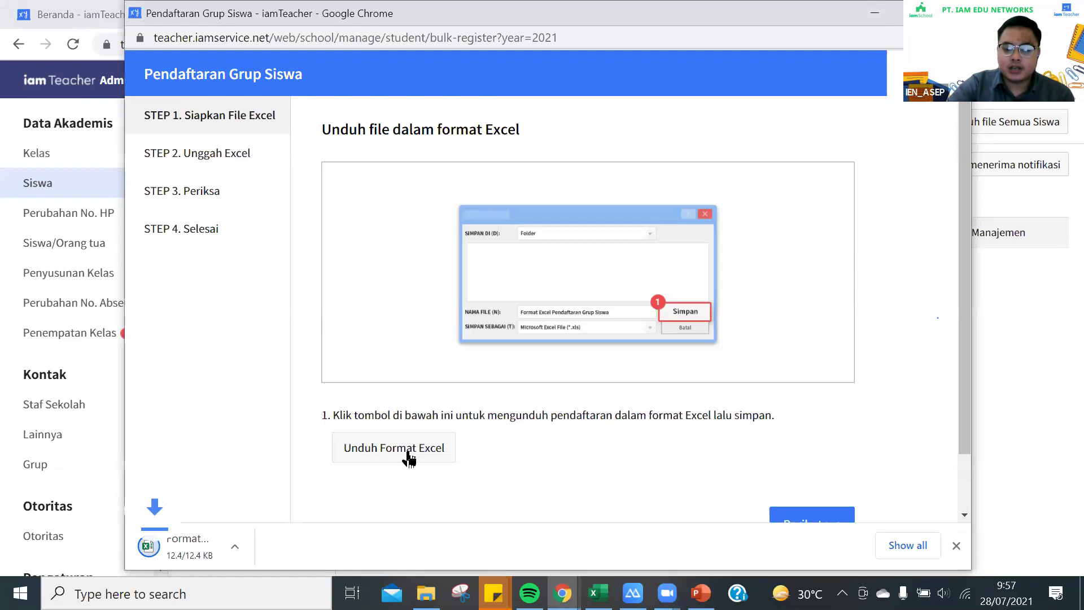
left_click(226, 547)
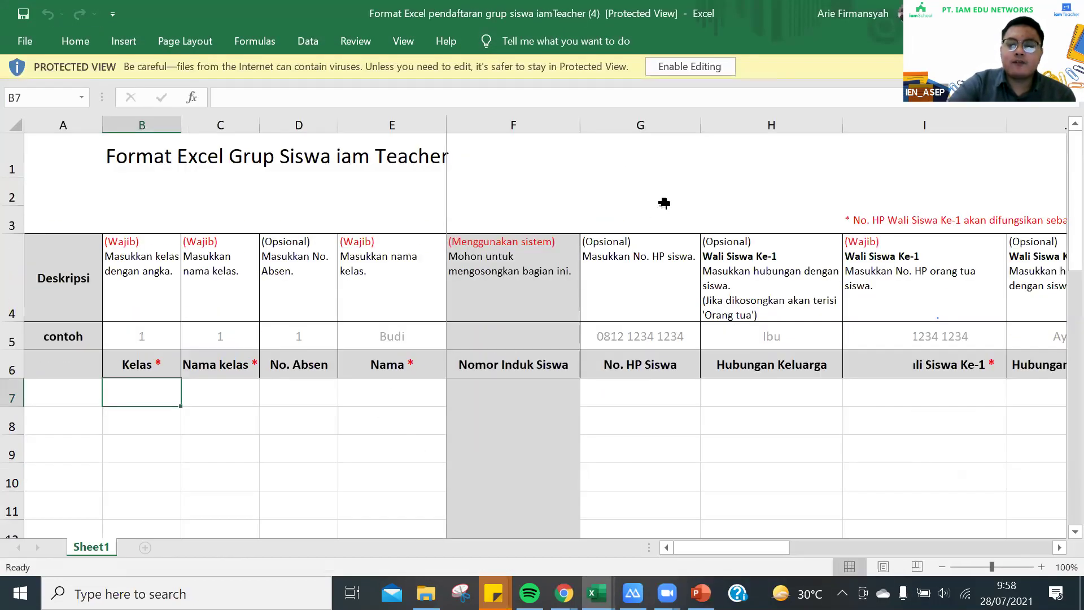
Enable editing of the template, then switch back to the 'Daftar Siswa - iamTeacher' window
left_click(733, 72)
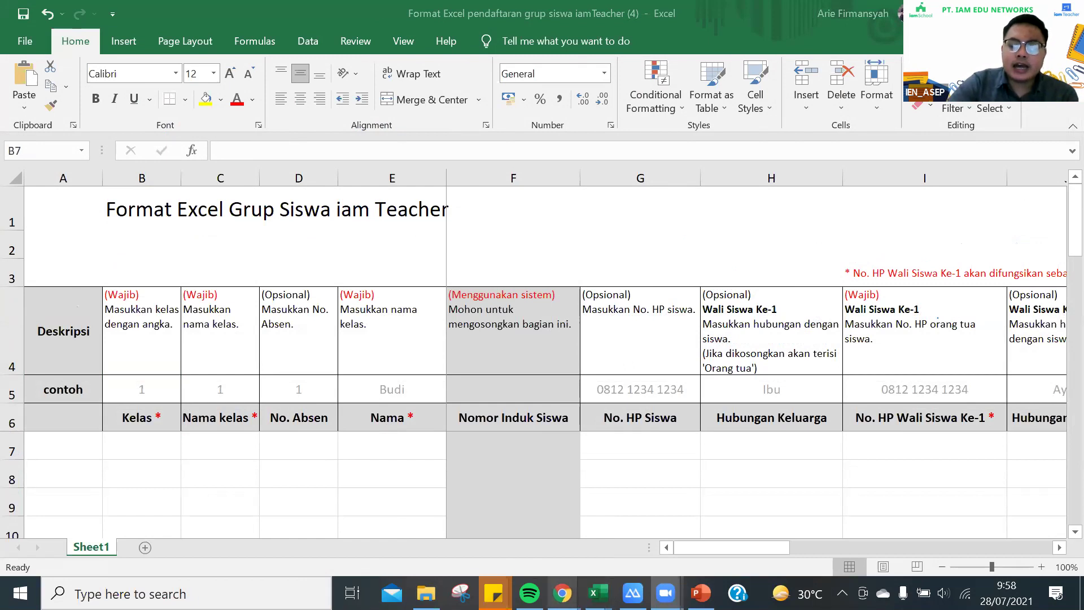
mouse_move(562, 593)
left_click(547, 551)
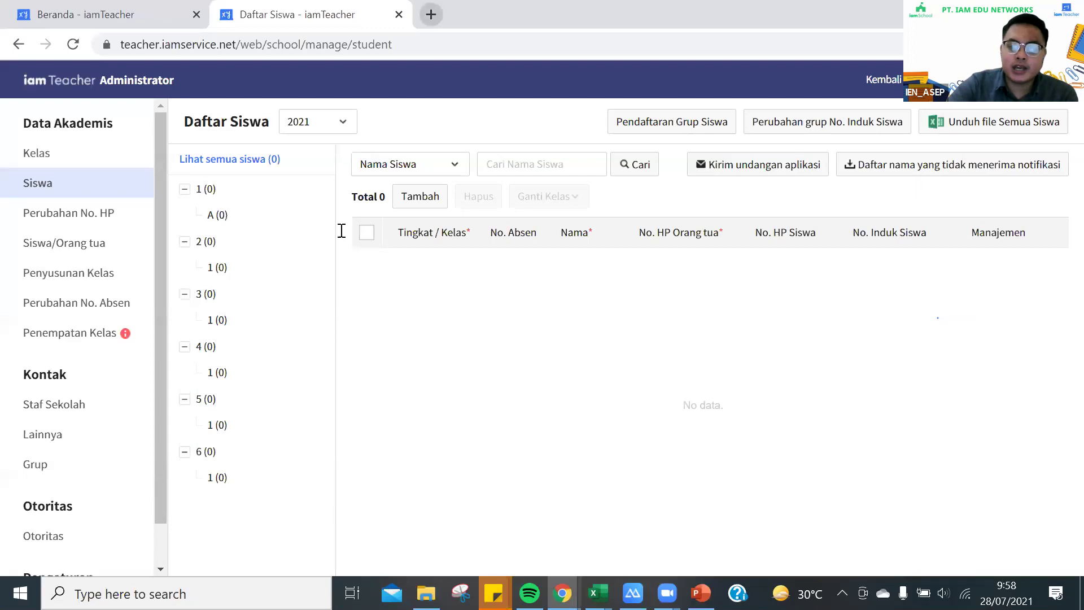
Open a new Chrome tab with its address bar selected, and preview the Excel windows
key("ctrl+t")
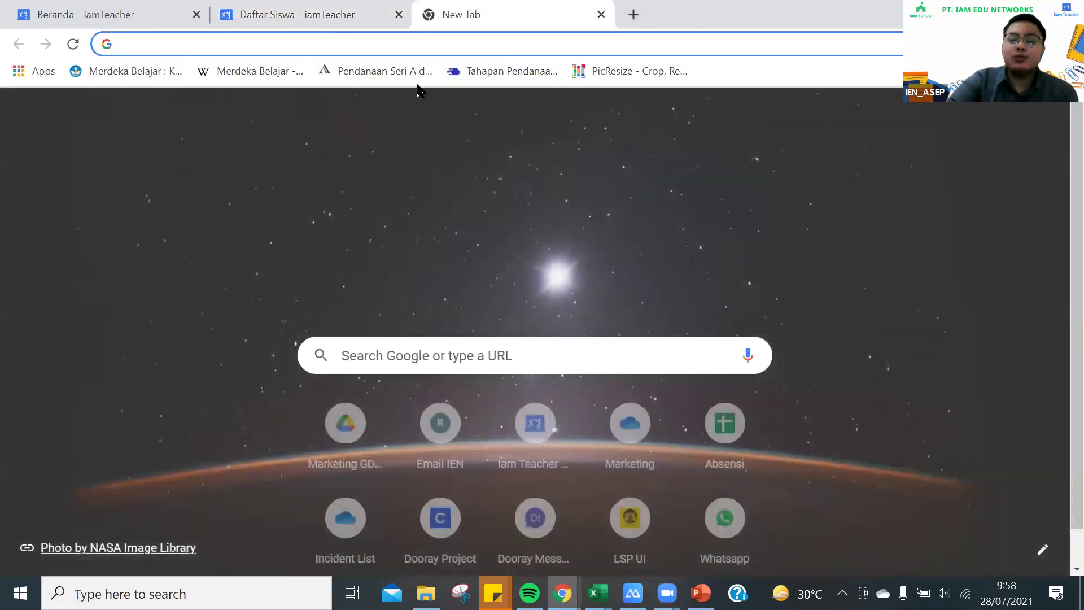
left_click(177, 37)
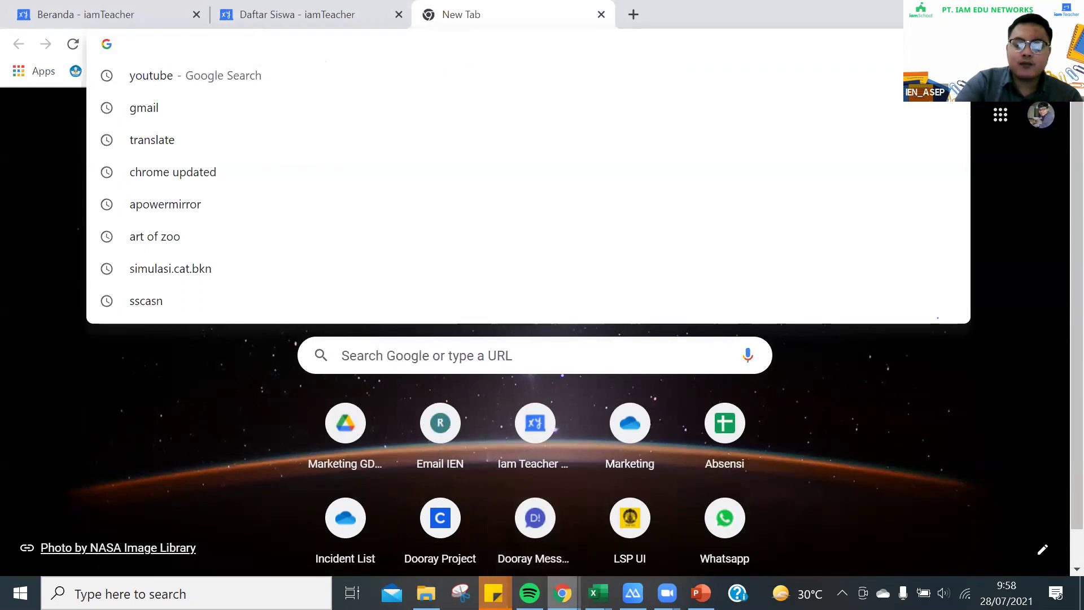
left_click(598, 593)
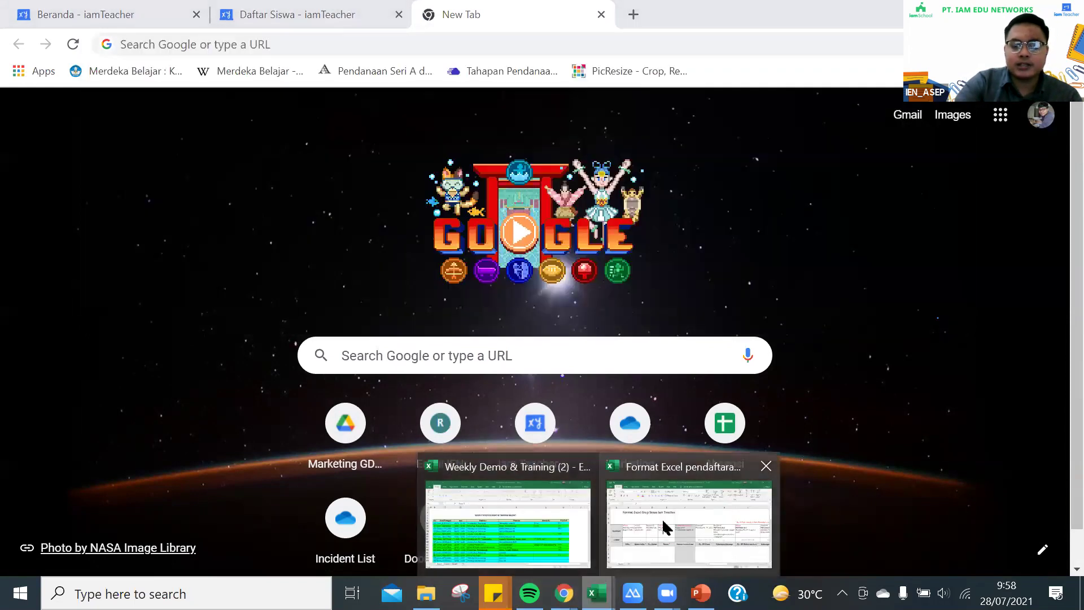
left_click(666, 528)
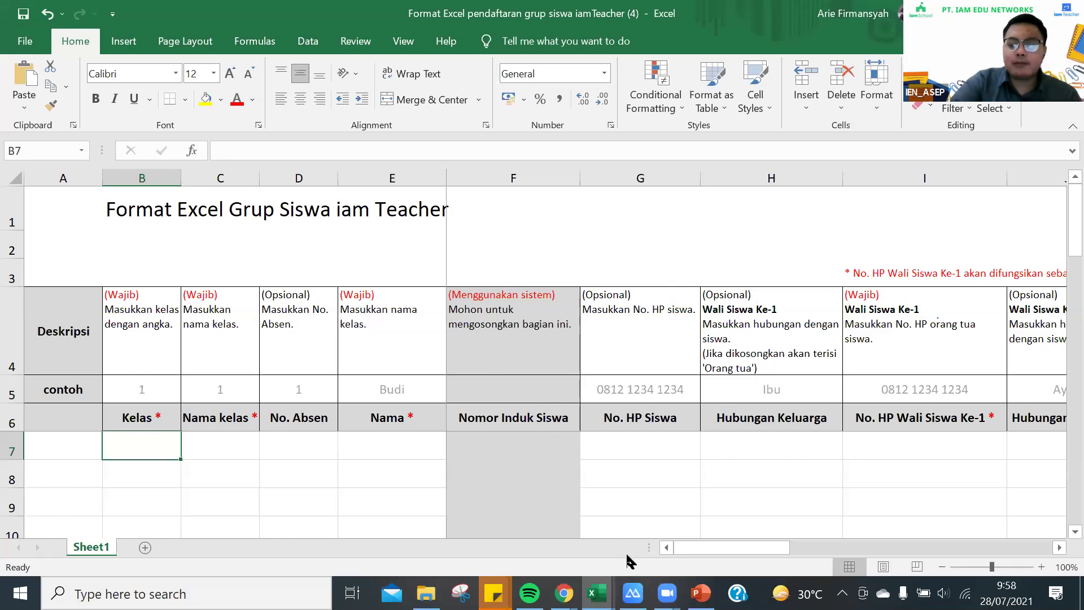
mouse_move(598, 593)
mouse_move(562, 593)
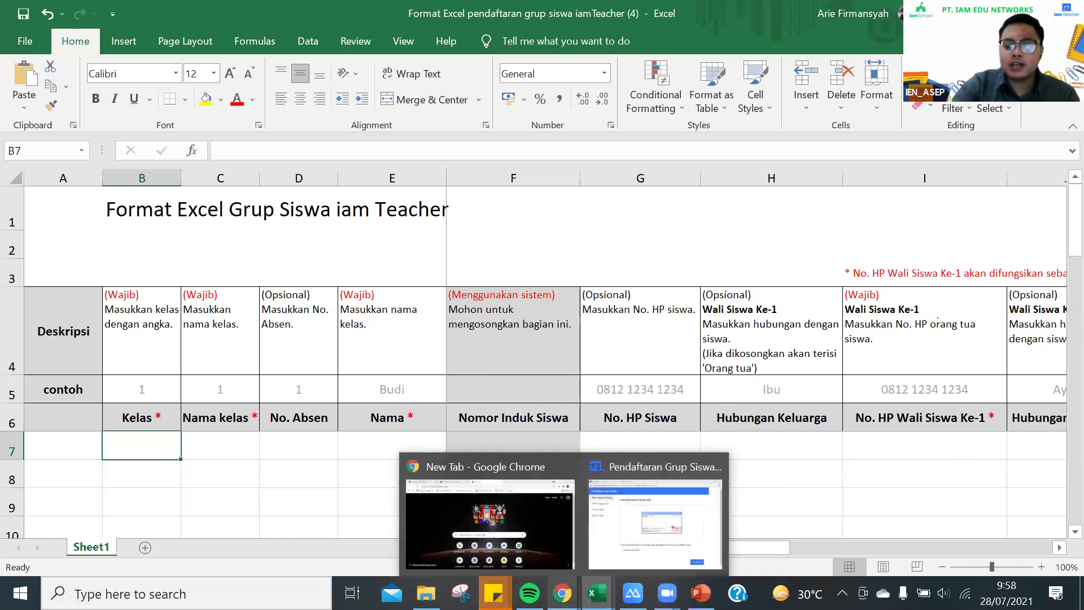
left_click(553, 534)
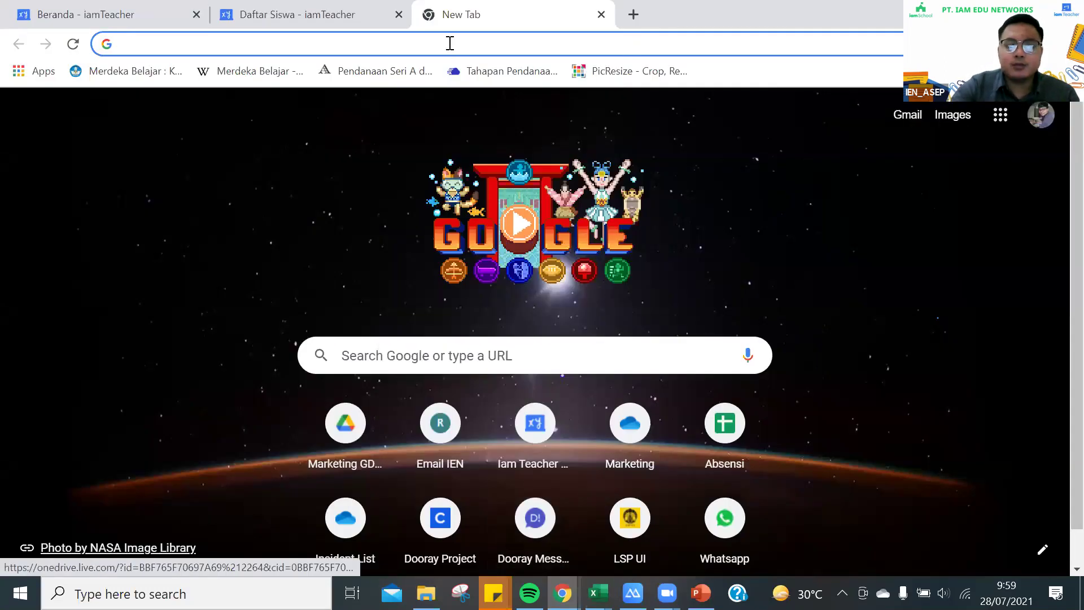
Load student.iamedu.co.id to reach the Konversi Data Dapodik ke Data iamTeacher page
type("student")
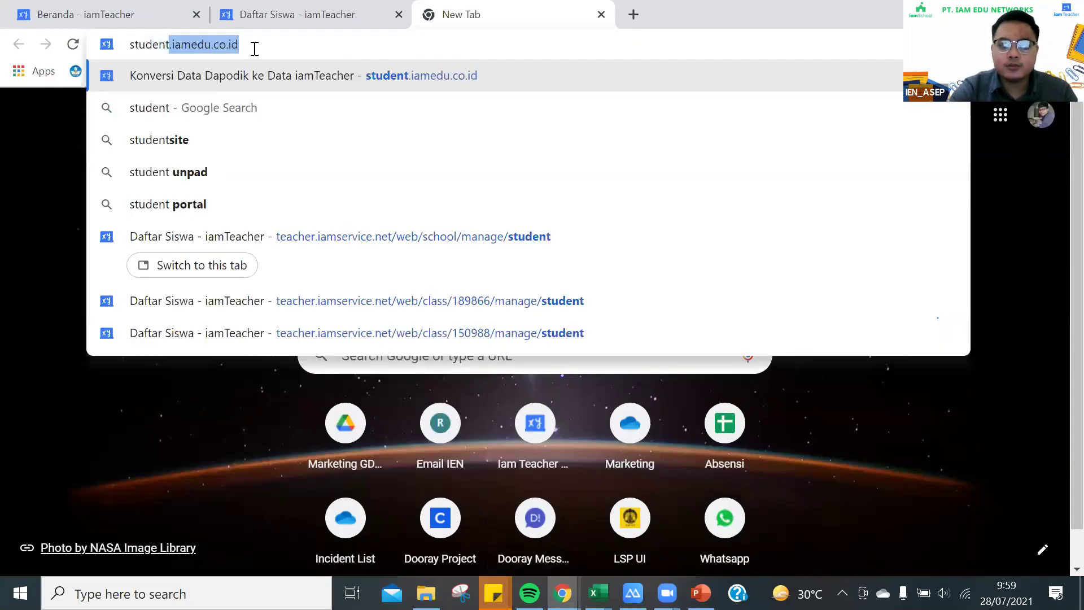
type(".iam")
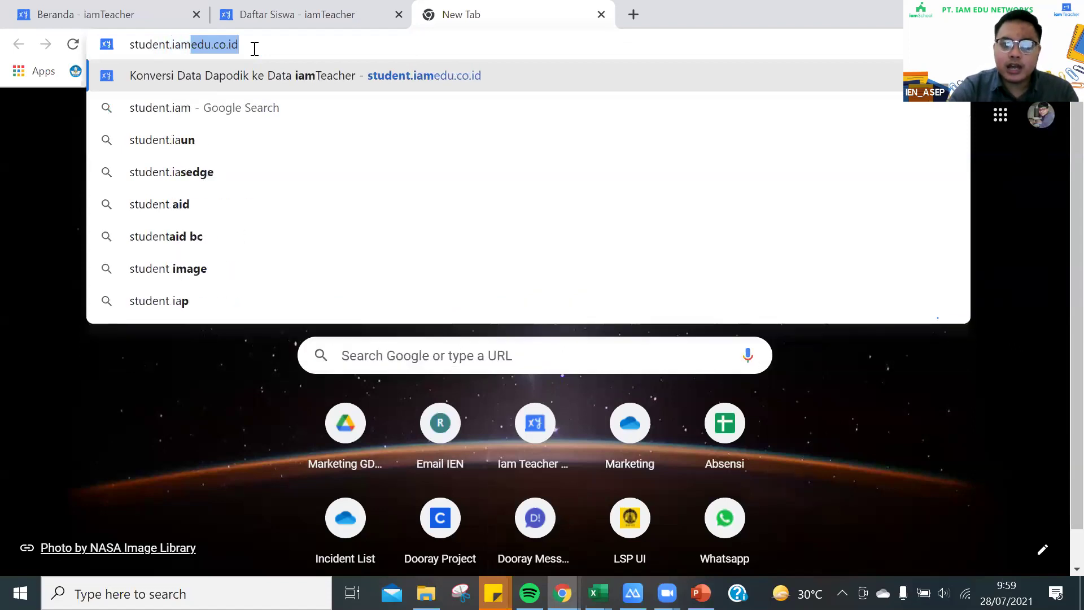
type("edu.co.")
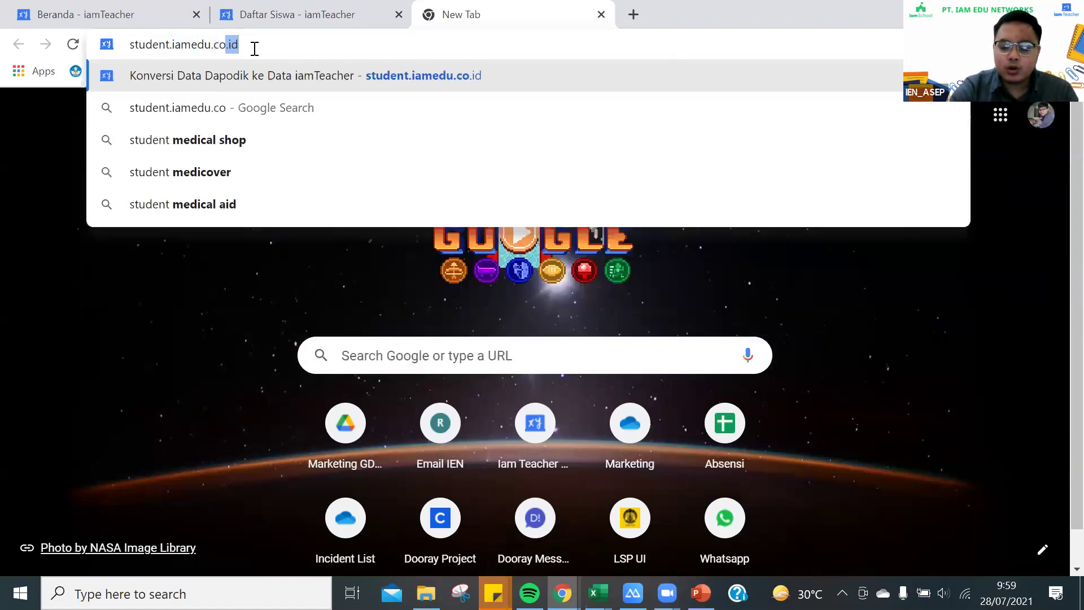
type("id")
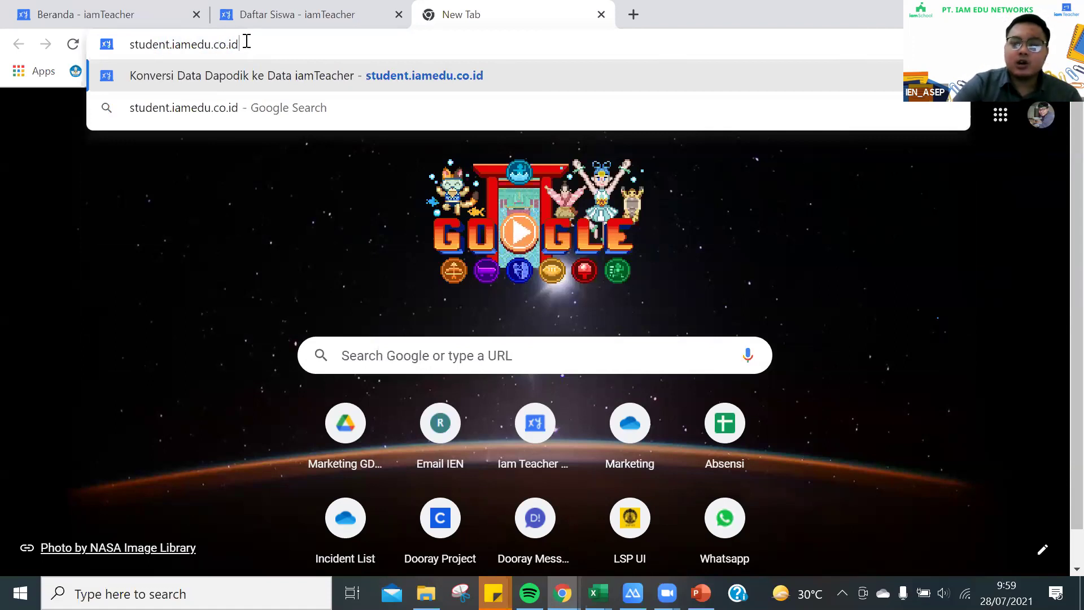
key("Return")
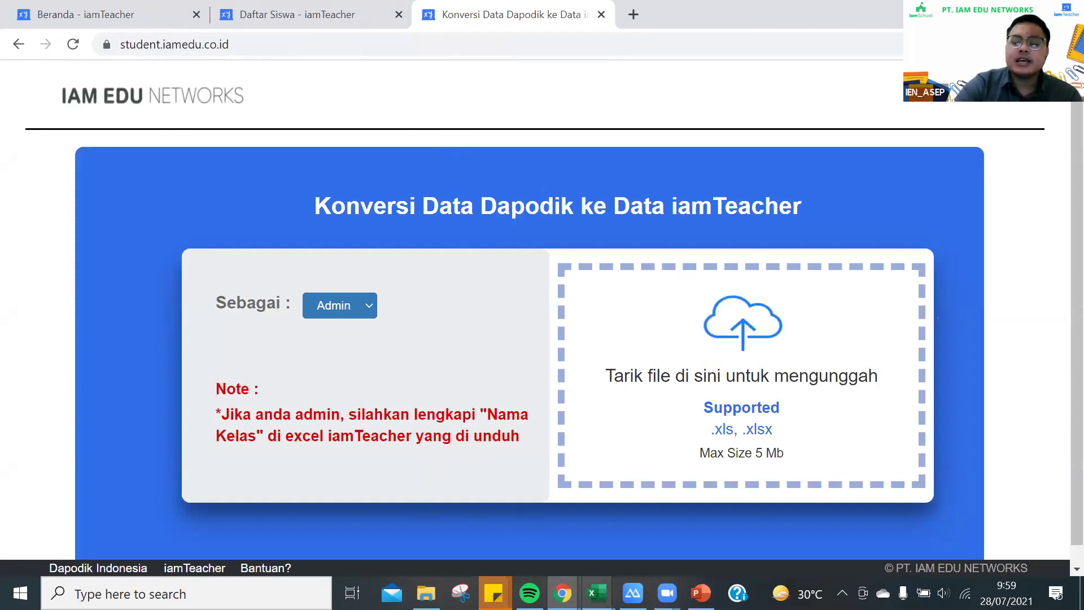
mouse_move(597, 593)
left_click(658, 533)
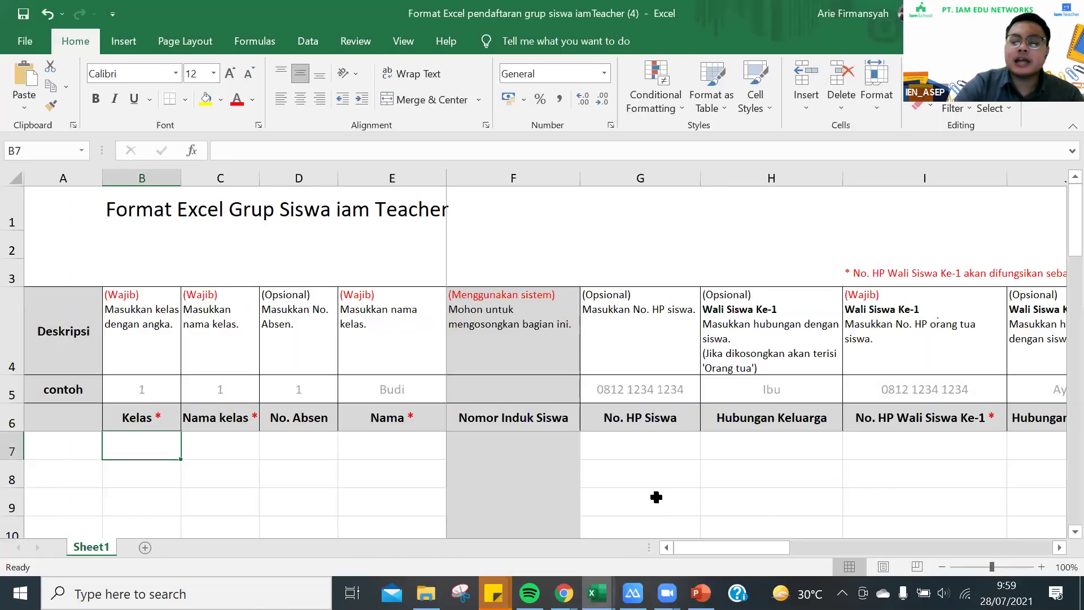
scroll(626, 371, "down", 1)
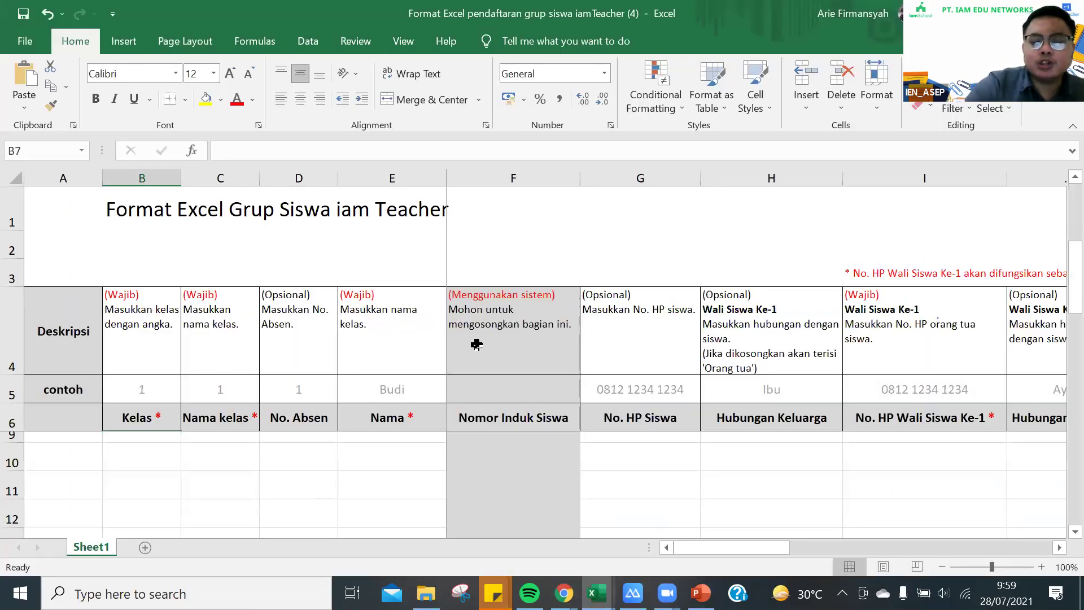
scroll(293, 447, "up", 1)
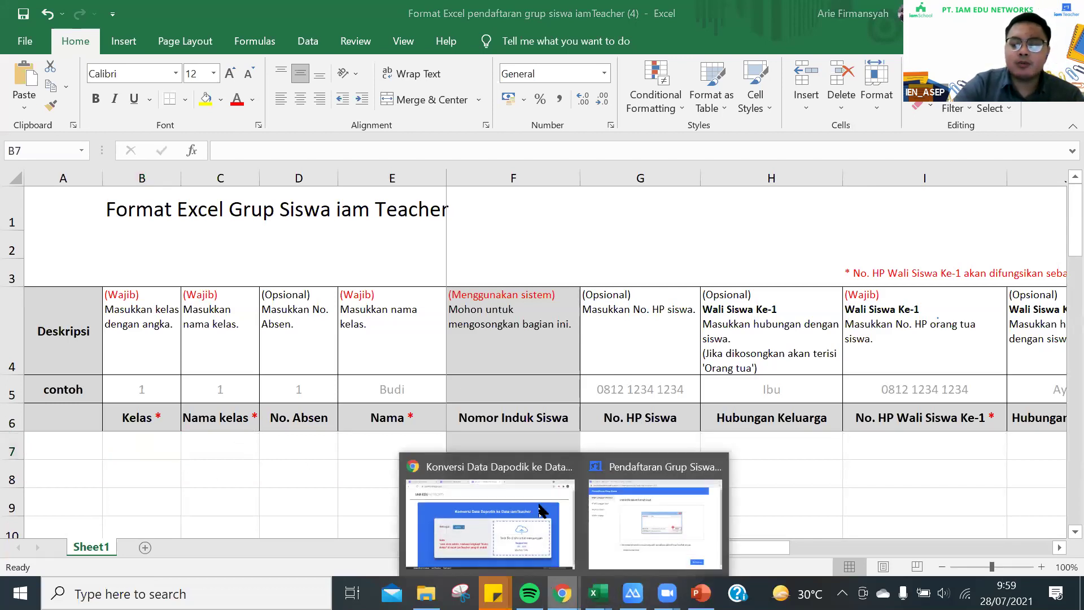
left_click(544, 516)
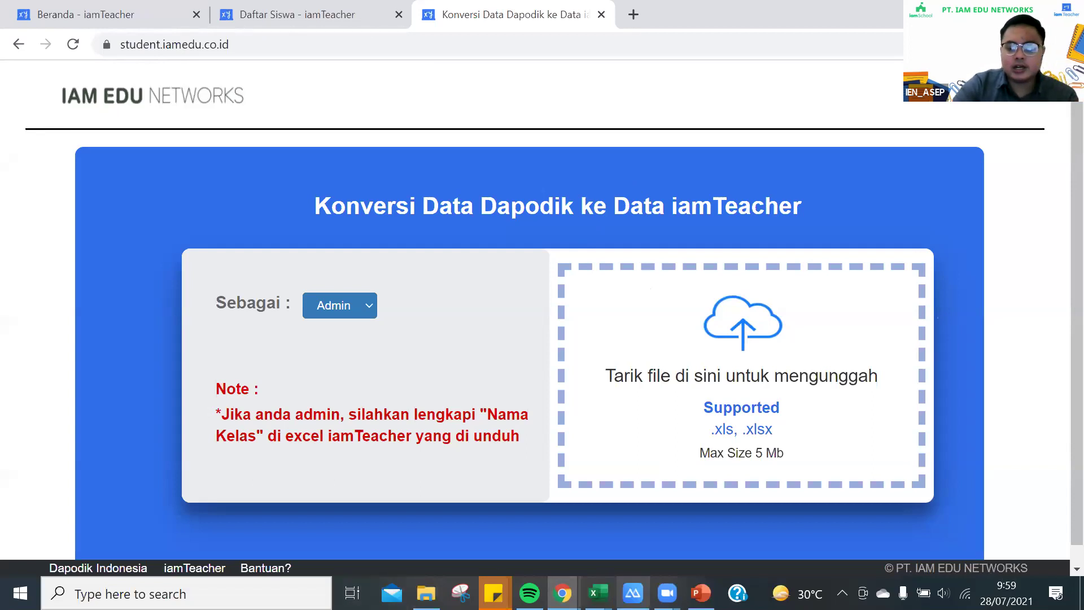
mouse_move(597, 593)
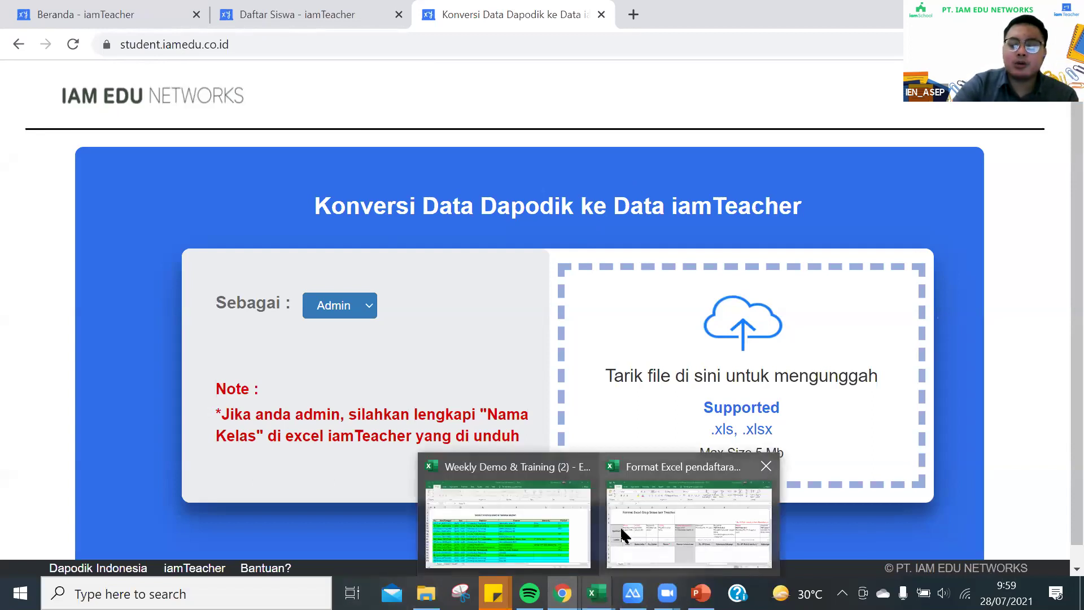
left_click(622, 534)
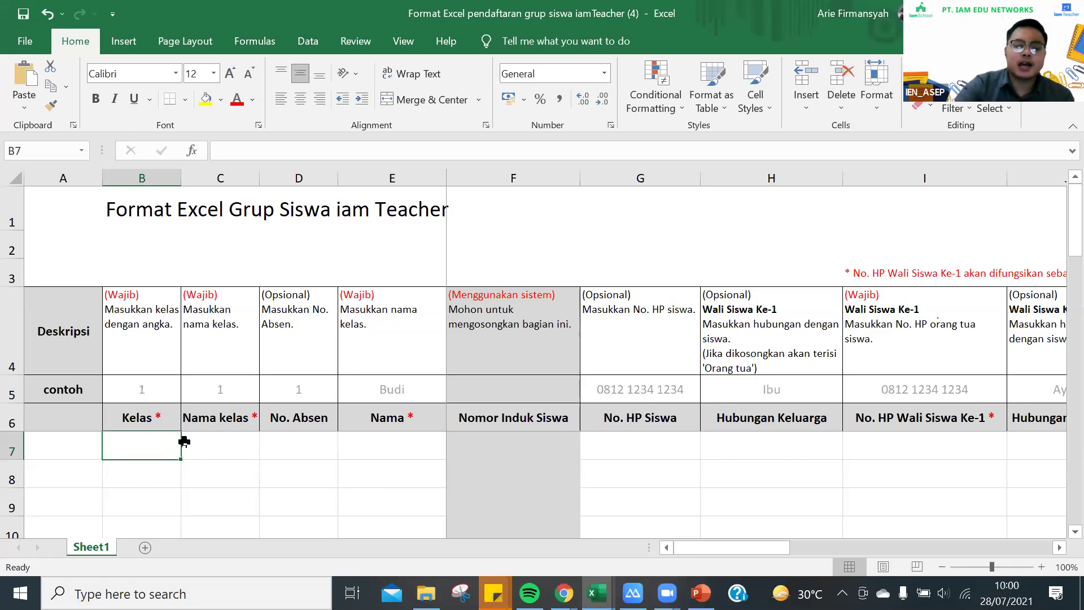
left_click(226, 439)
left_click(160, 450)
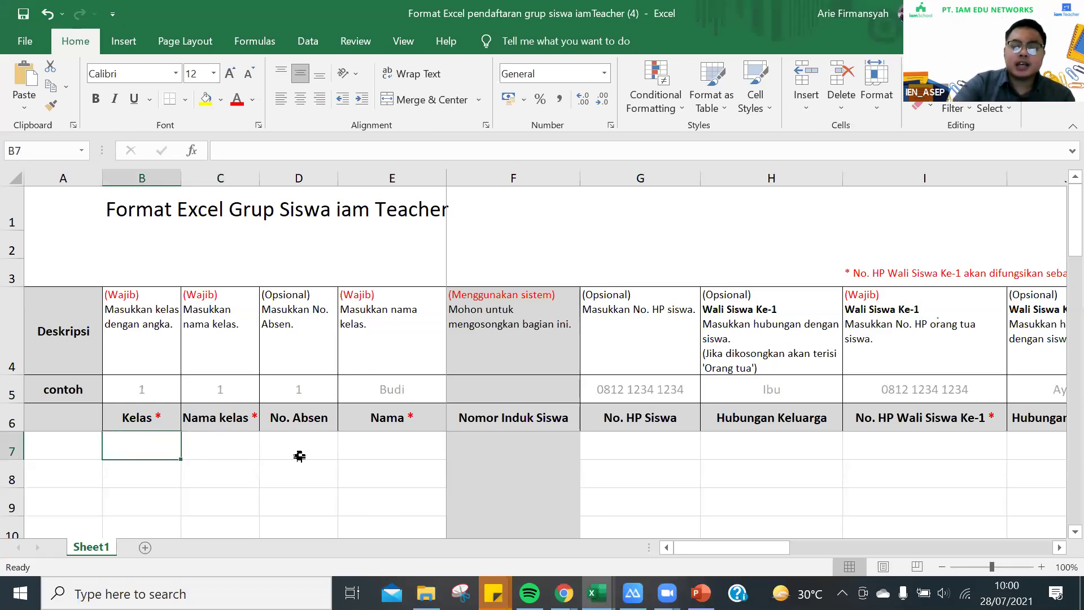
left_click(244, 449)
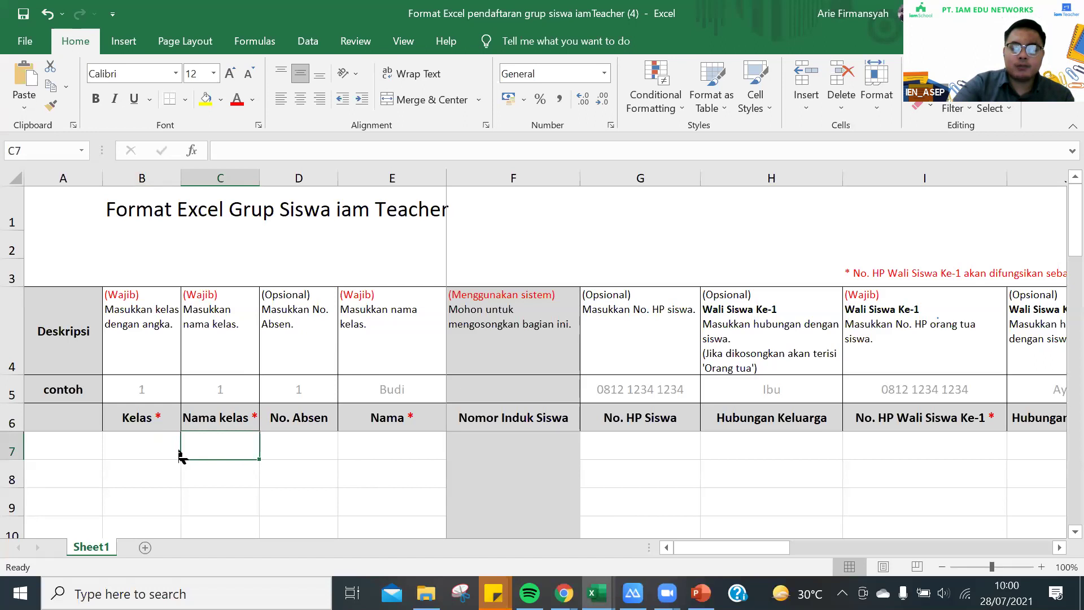
left_click(157, 435)
left_click(254, 446)
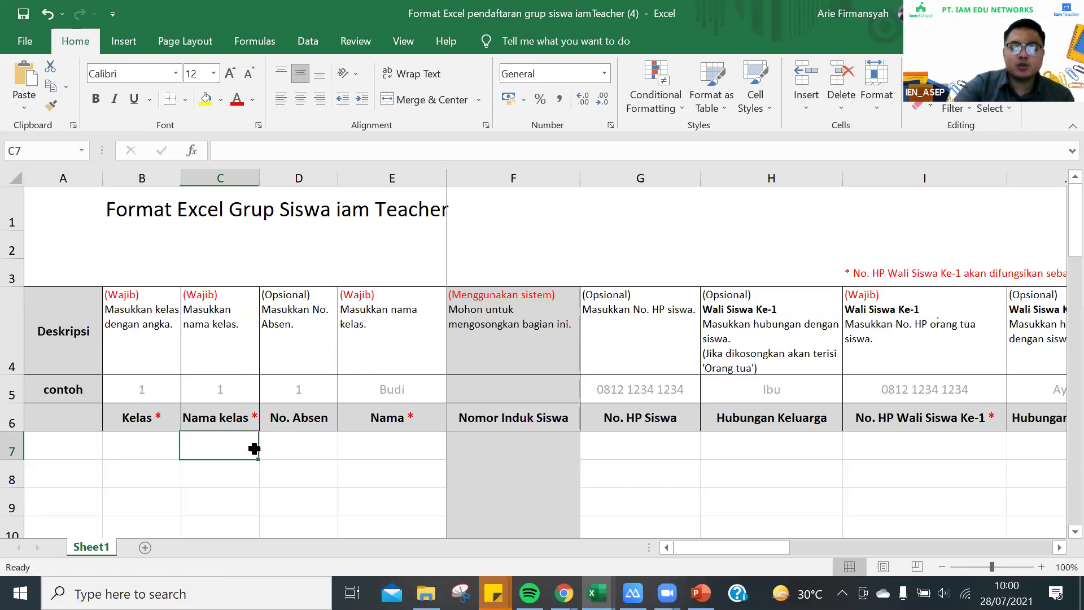
left_click(132, 442)
left_click(209, 442)
left_click(153, 443)
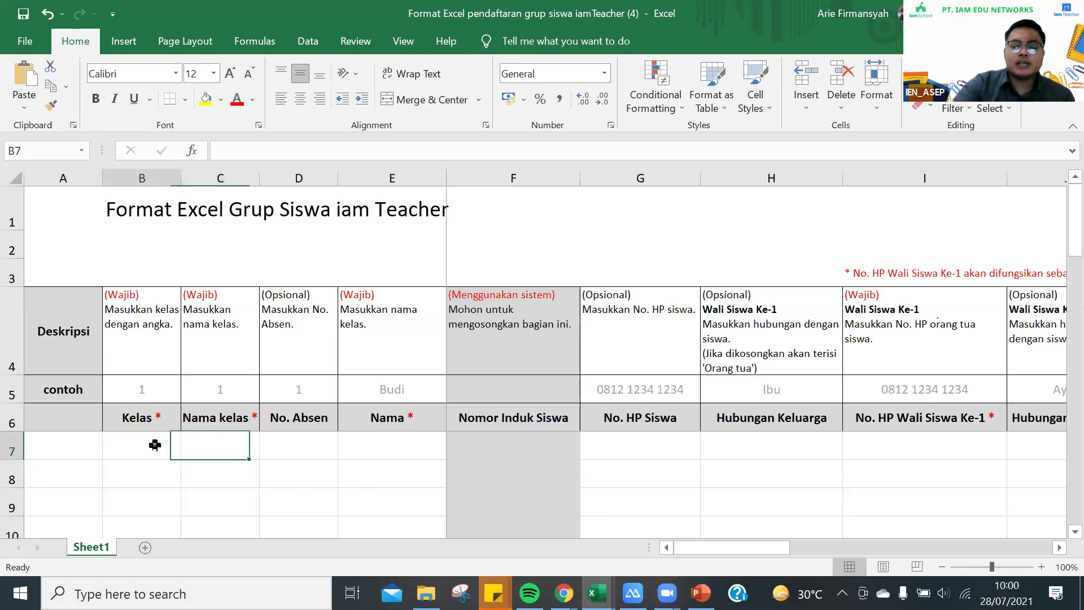
left_click(235, 440)
left_click(305, 442)
left_click(397, 442)
left_click(317, 446)
left_click(245, 445)
left_click(147, 445)
left_click(240, 446)
left_click(158, 449)
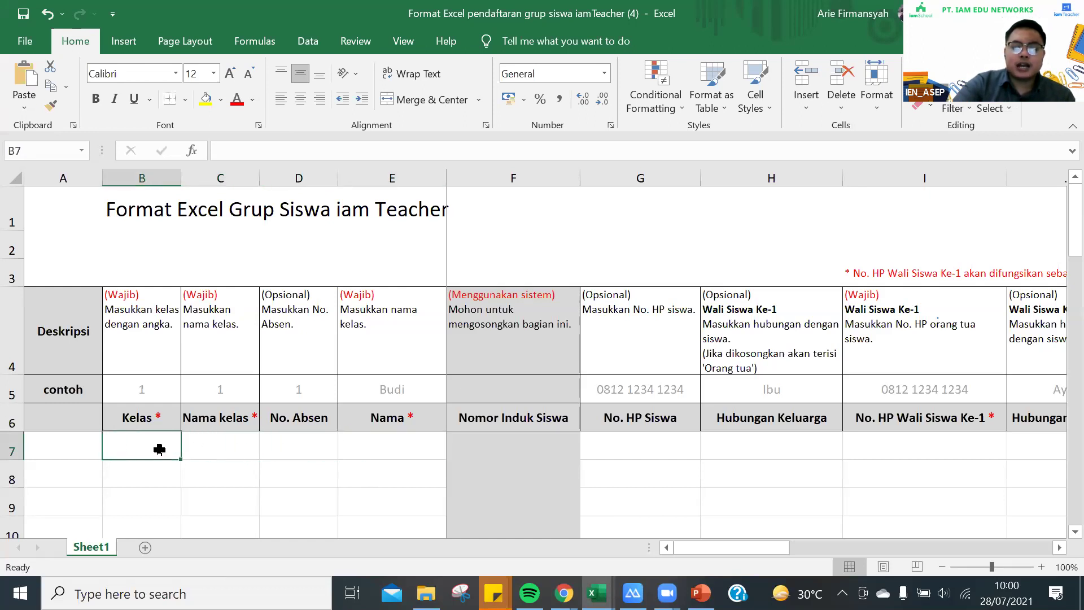
left_click(234, 443)
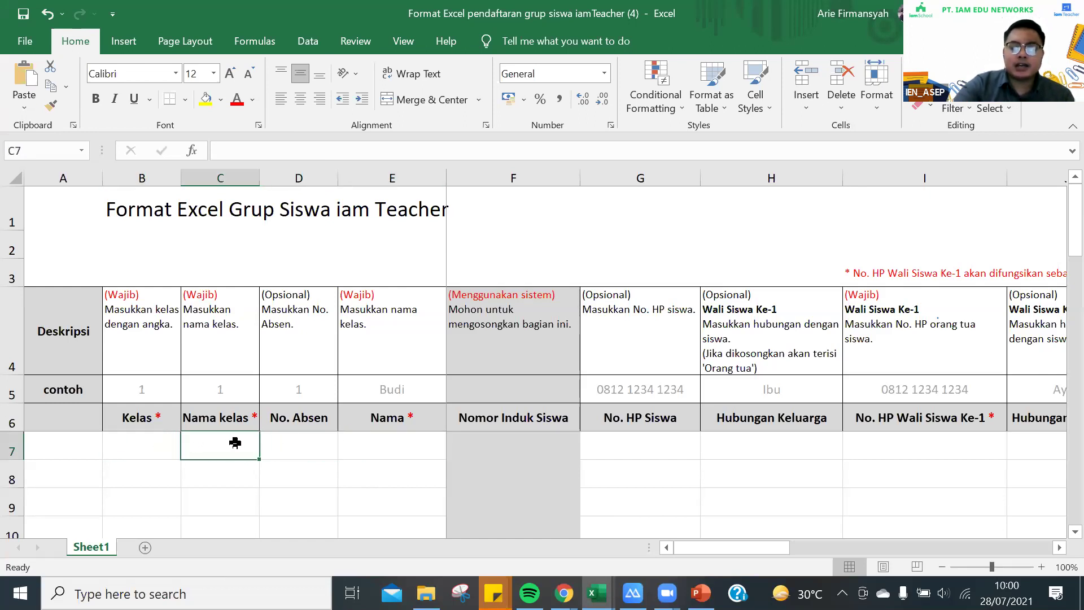
left_click(563, 593)
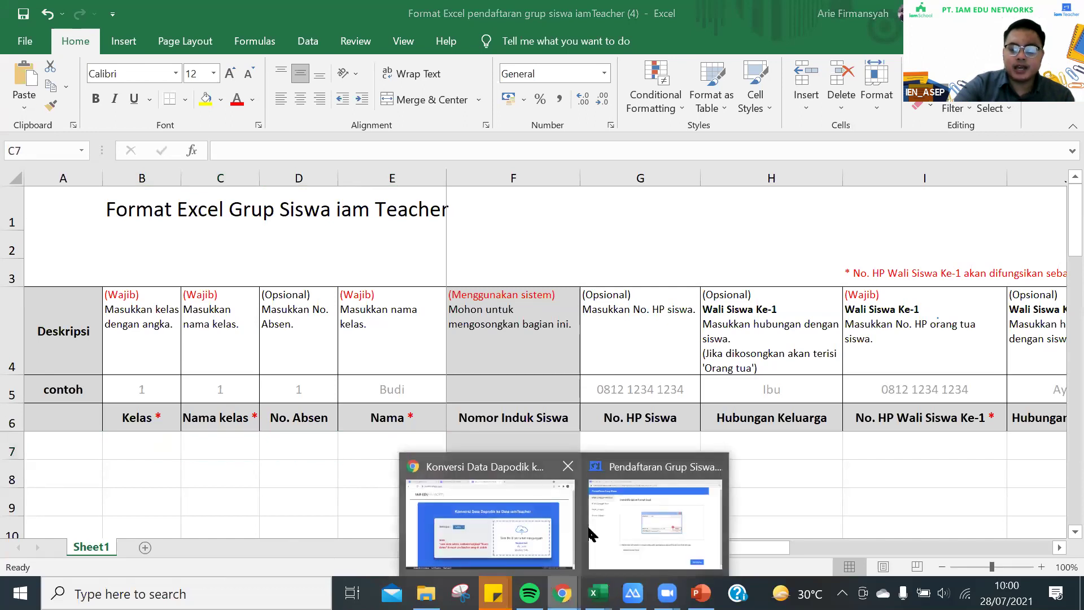
left_click(536, 511)
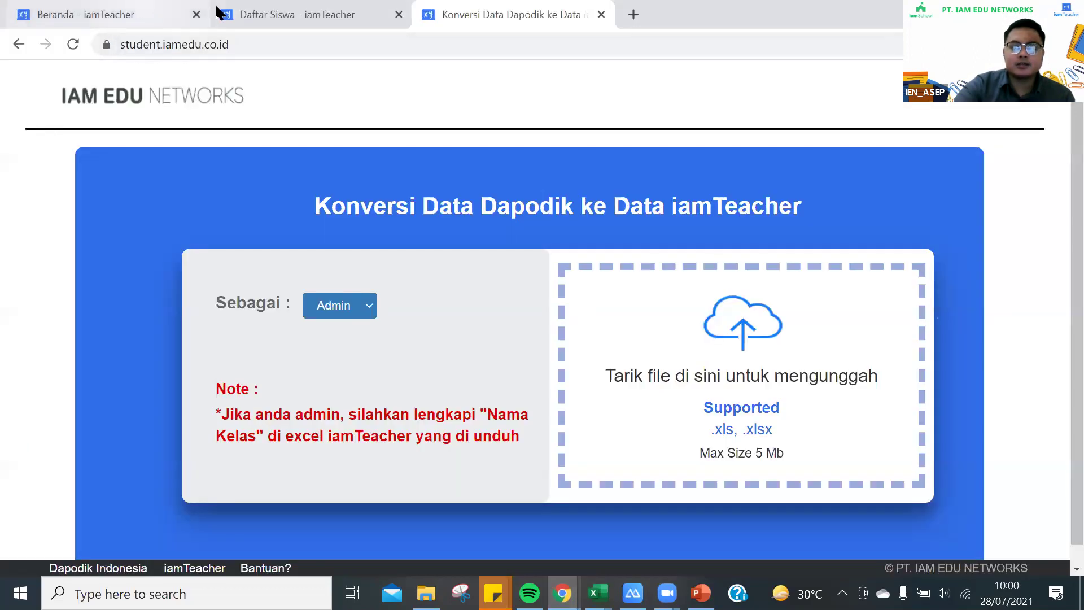
Glance at the student and class lists, then open the Konversi Data Dapodik upload page in Chrome
left_click(219, 12)
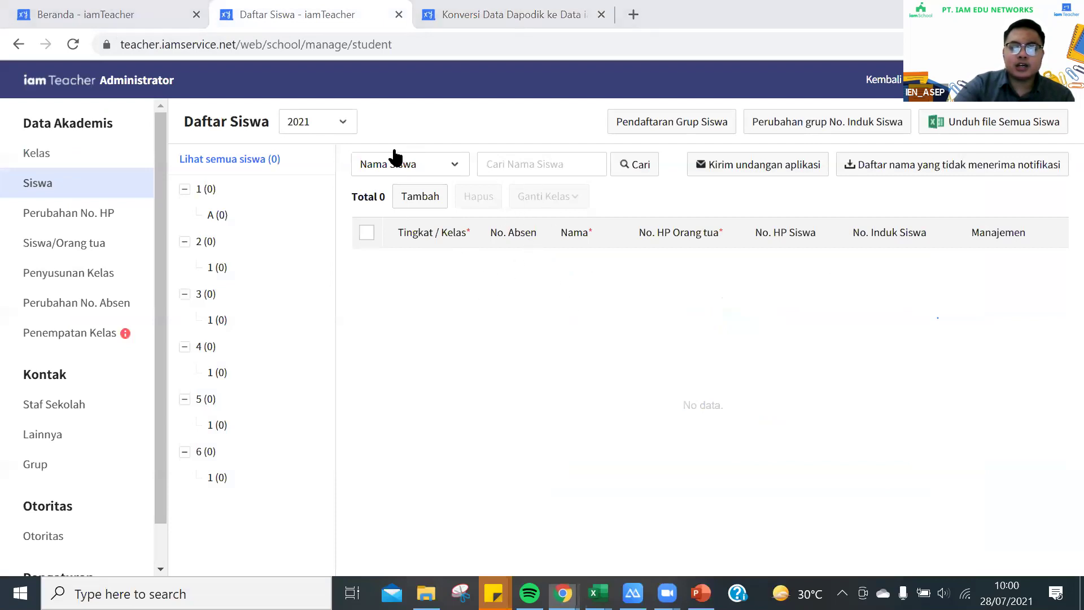
left_click(72, 162)
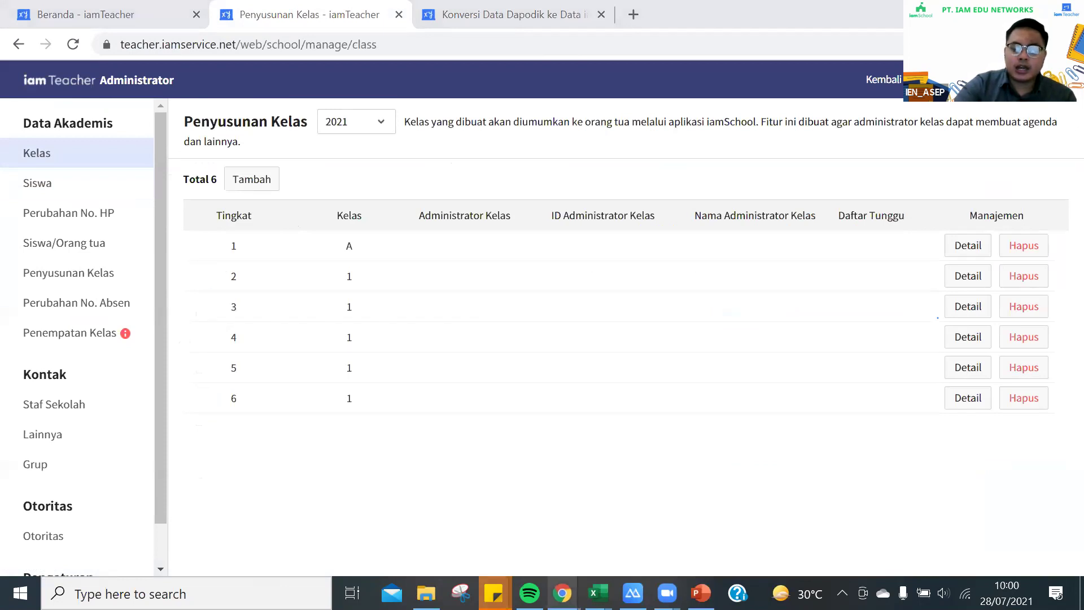
mouse_move(593, 587)
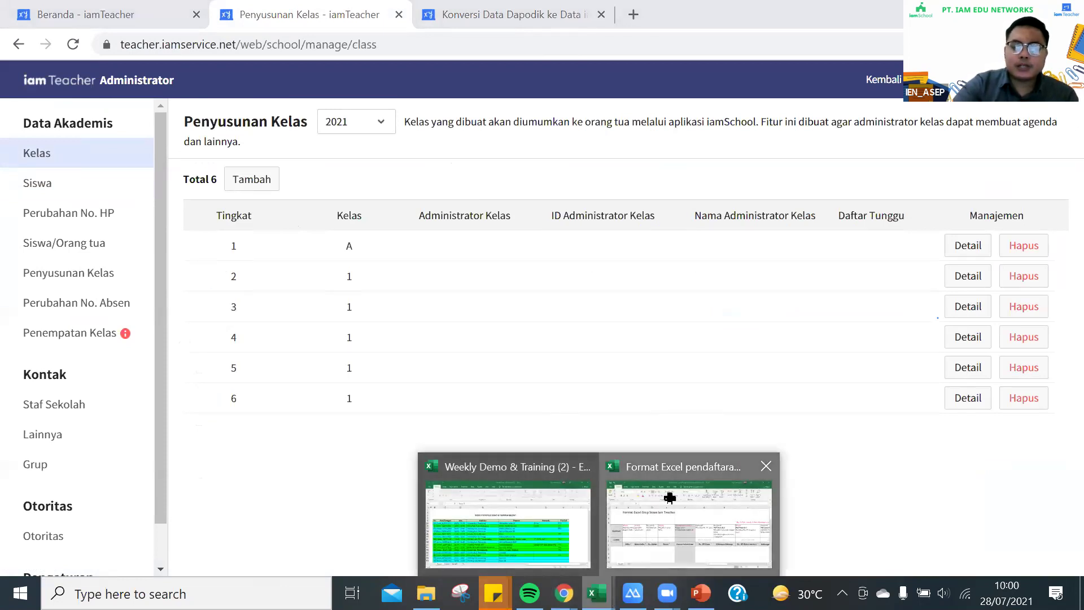
left_click(666, 499)
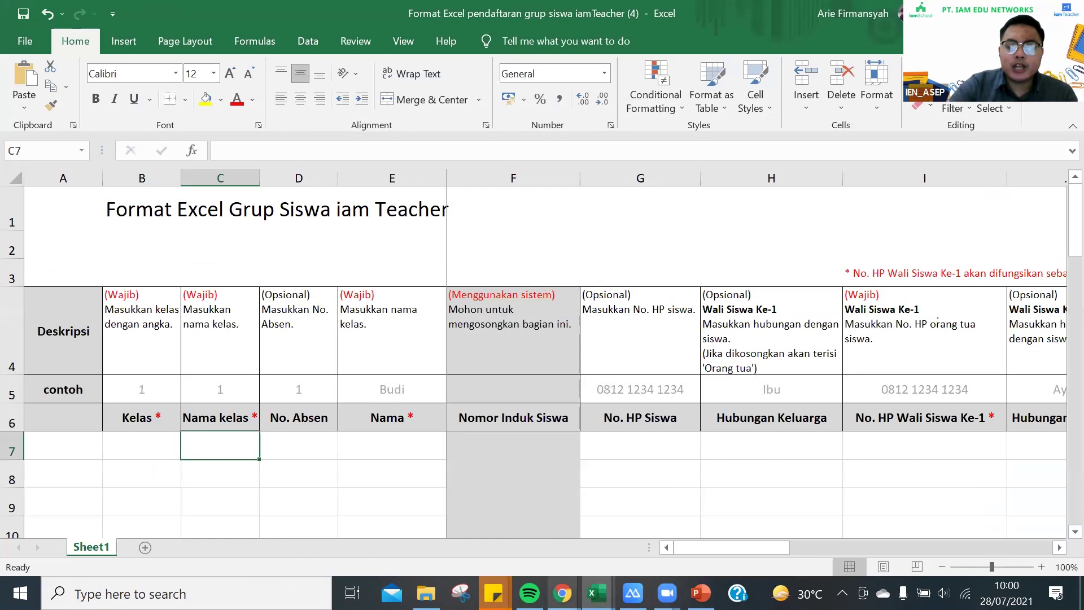
left_click(563, 592)
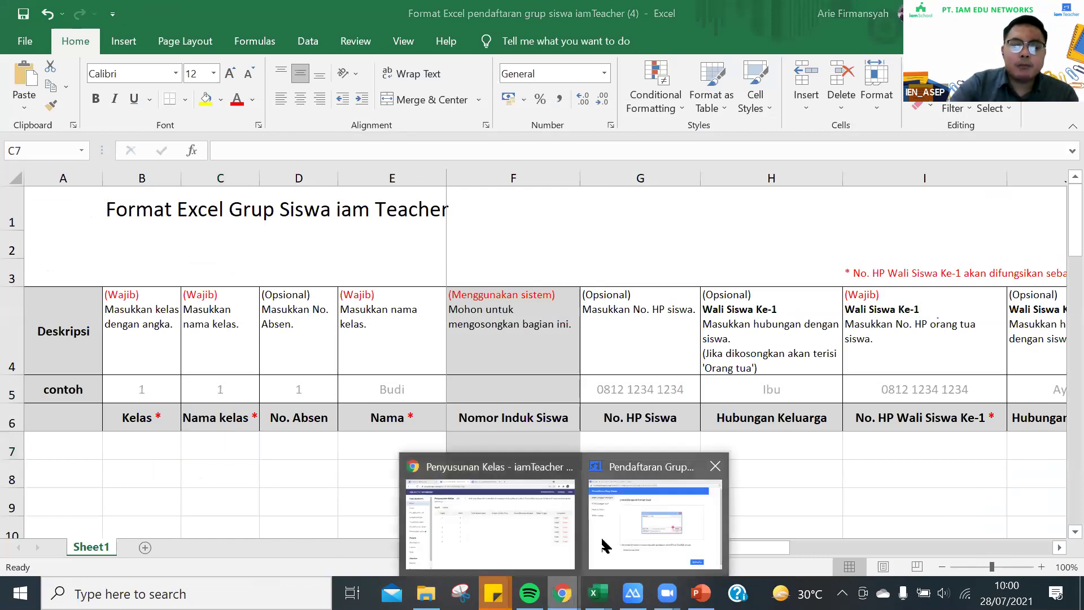
left_click(557, 527)
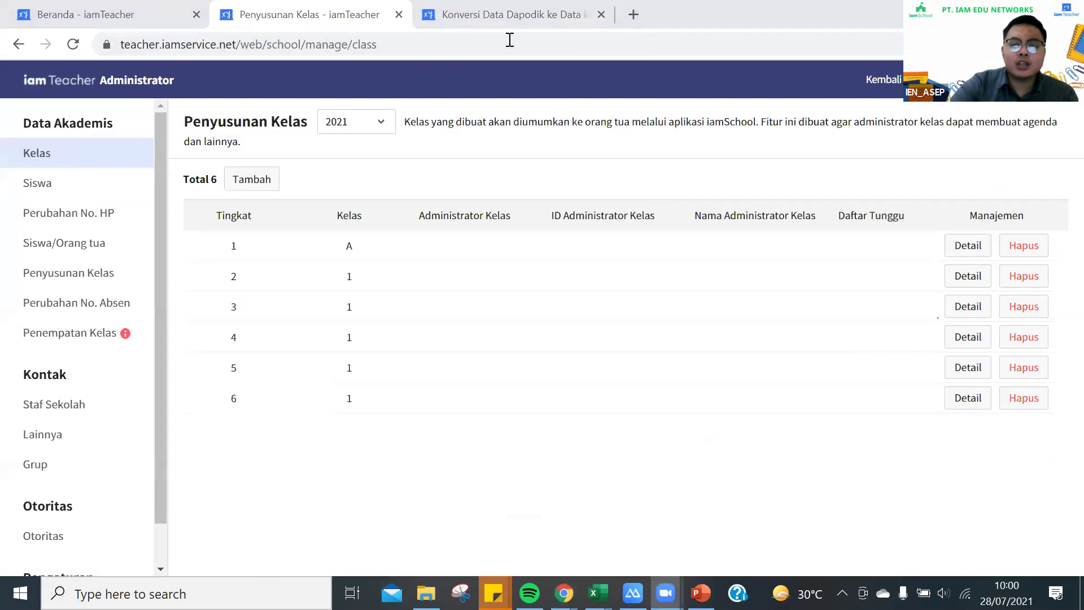
left_click(474, 25)
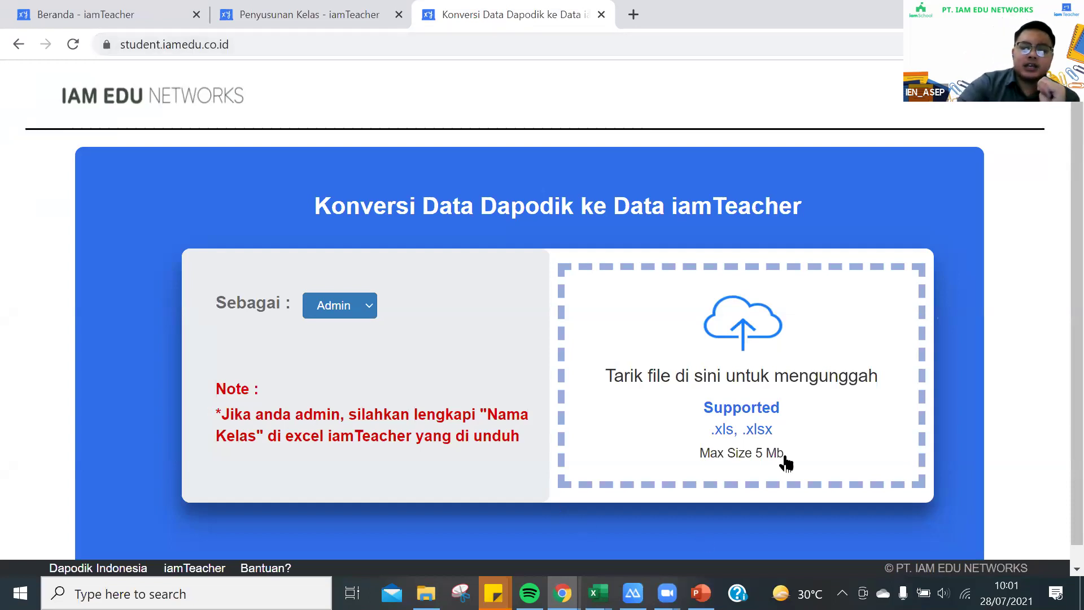
left_click(760, 379)
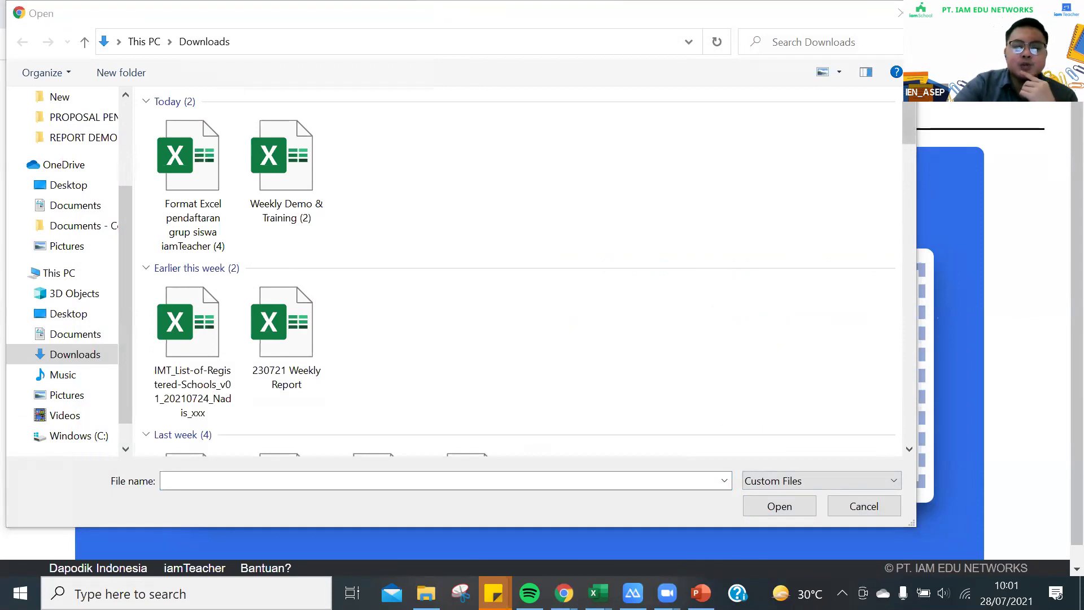
key("Escape")
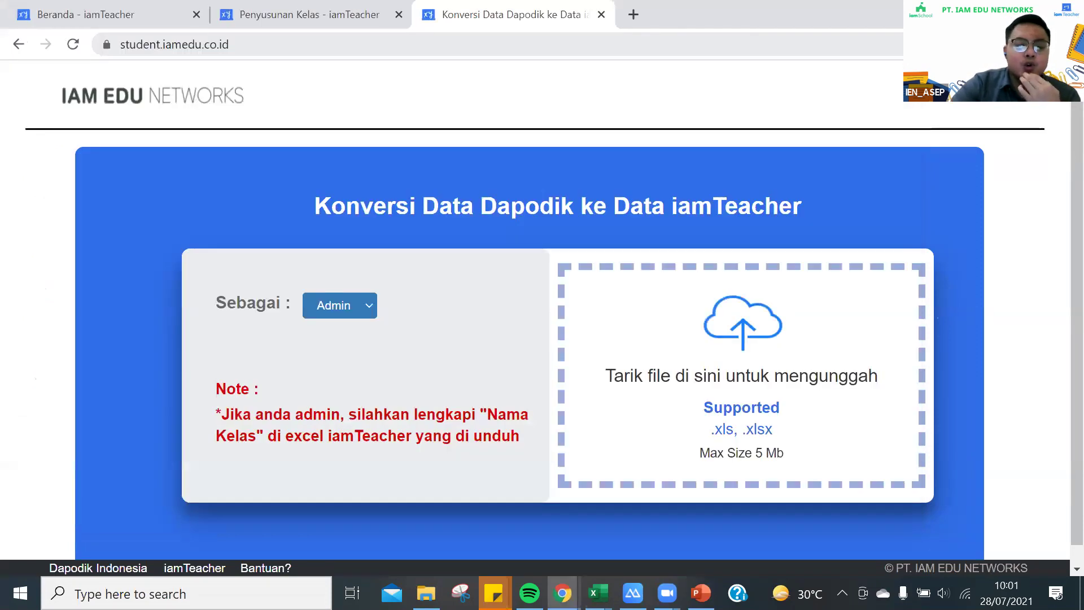
left_click(249, 52)
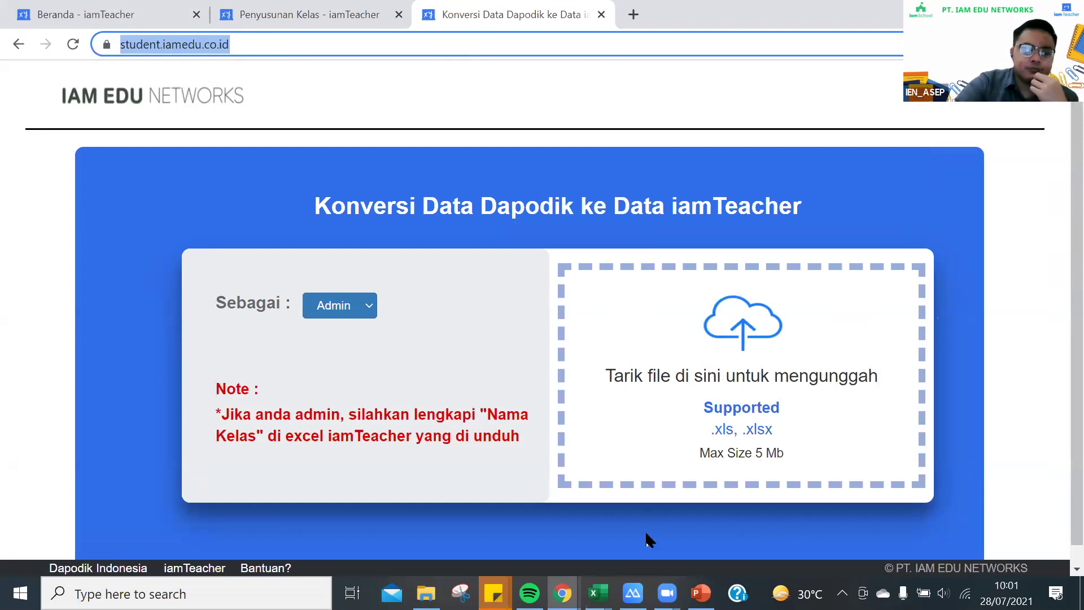
left_click(597, 593)
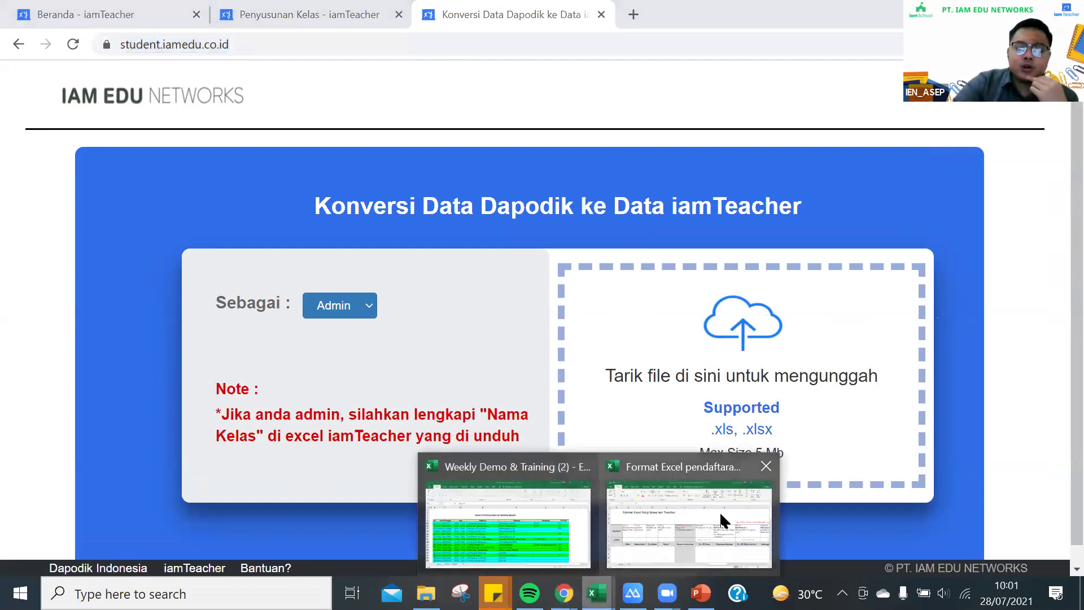
left_click(720, 513)
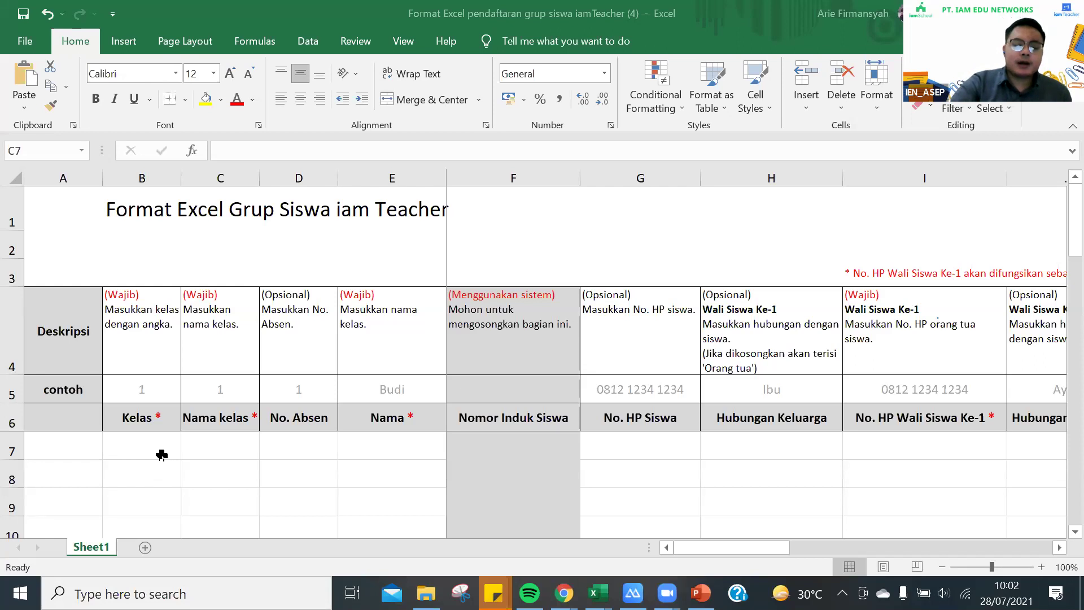
left_click(146, 443)
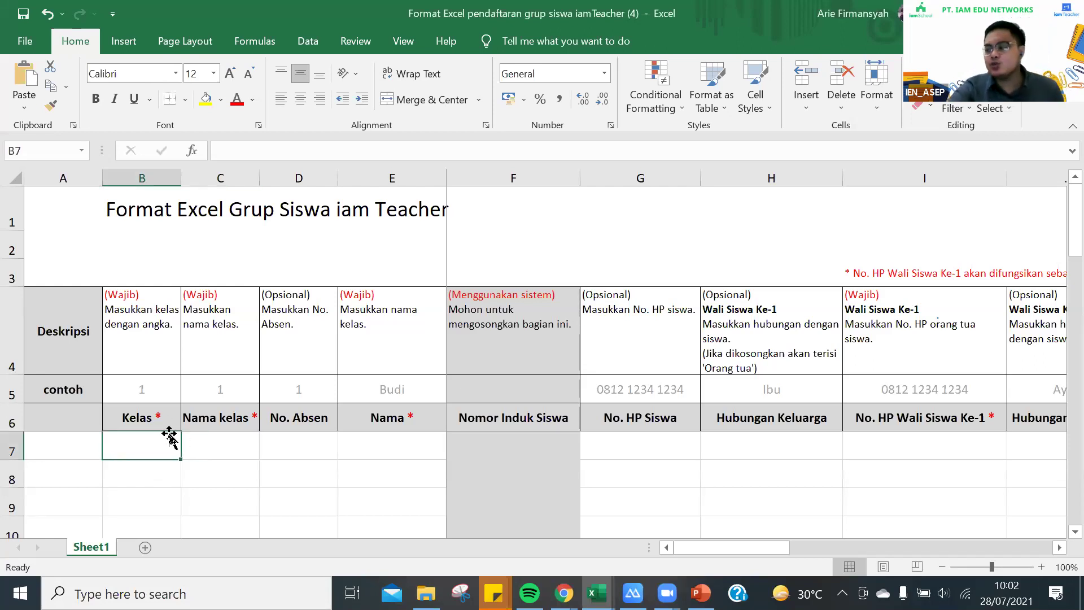
mouse_move(170, 435)
left_mouse_down()
mouse_move(218, 441)
mouse_move(170, 445)
mouse_move(230, 440)
mouse_move(172, 443)
left_mouse_up()
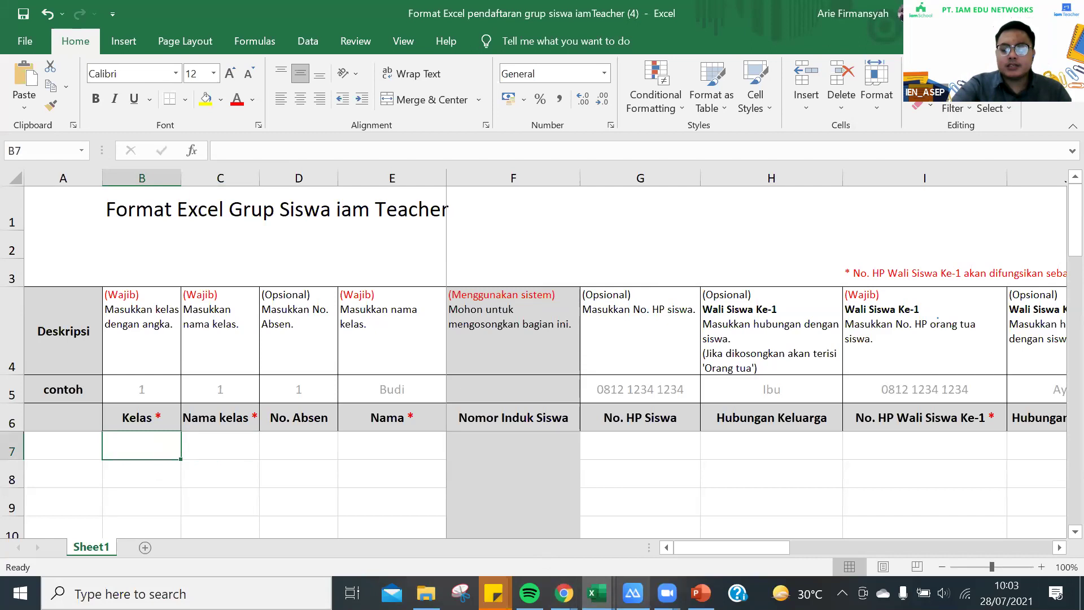
mouse_move(563, 593)
left_click(524, 522)
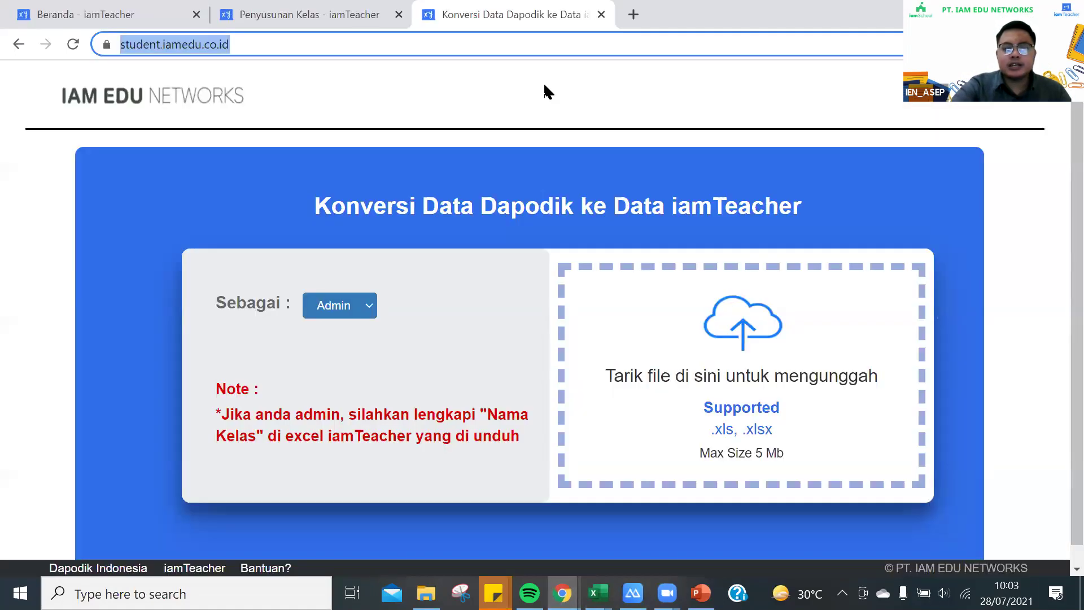
Return to the registration template and enter Kelas 1 and Nama kelas A in row 7
left_click(346, 23)
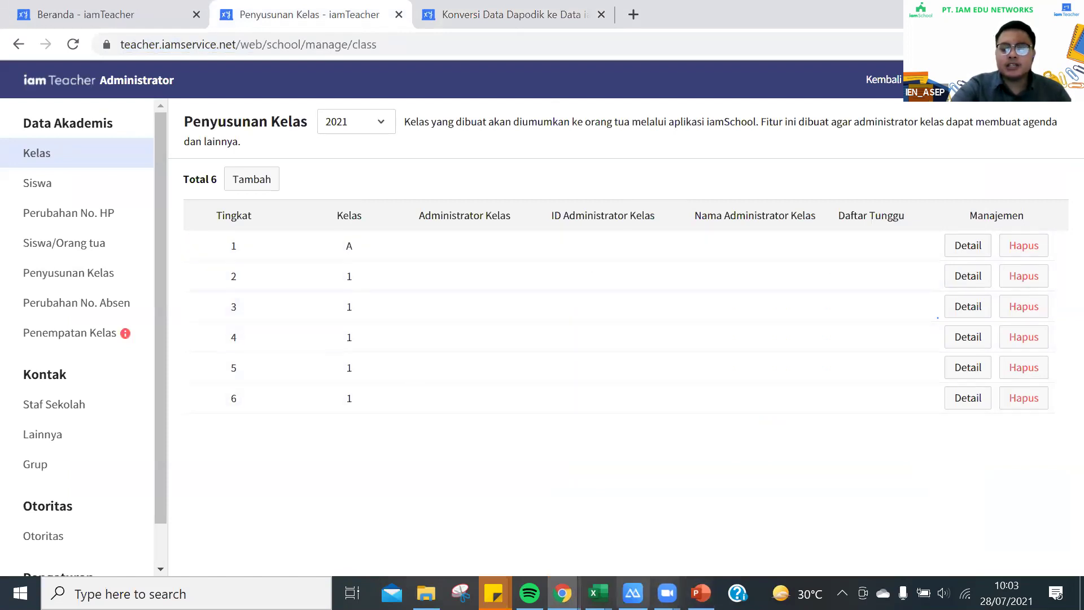
mouse_move(597, 593)
left_click(550, 542)
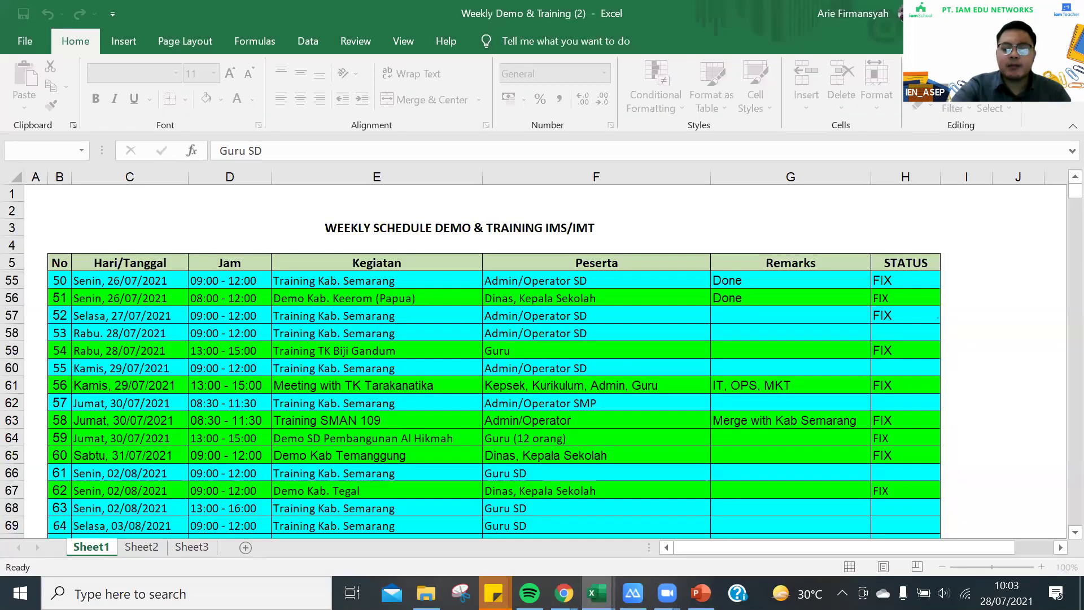
left_click(666, 513)
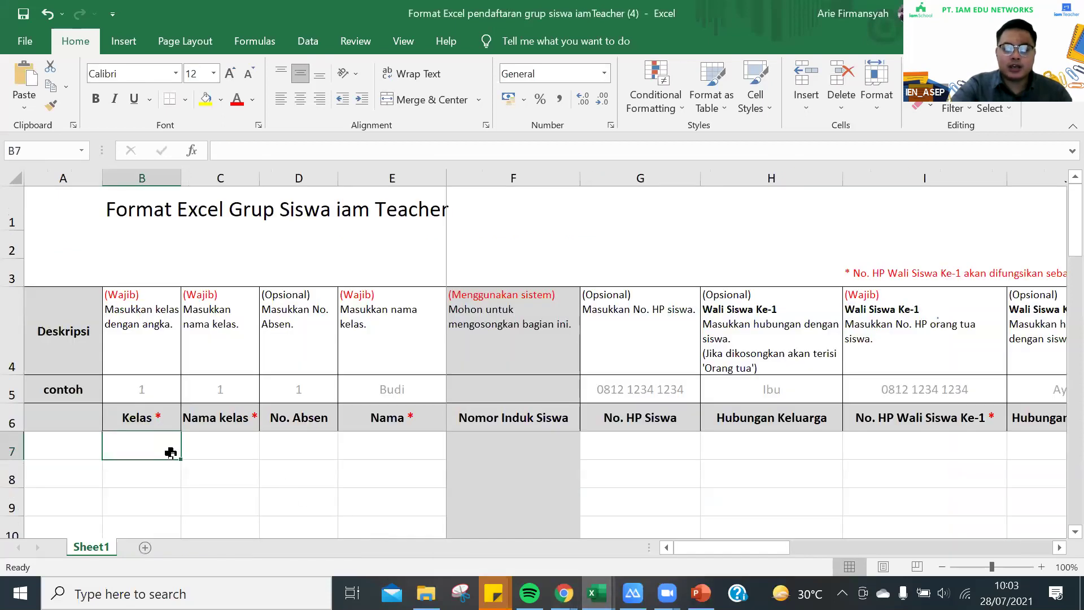
type("1")
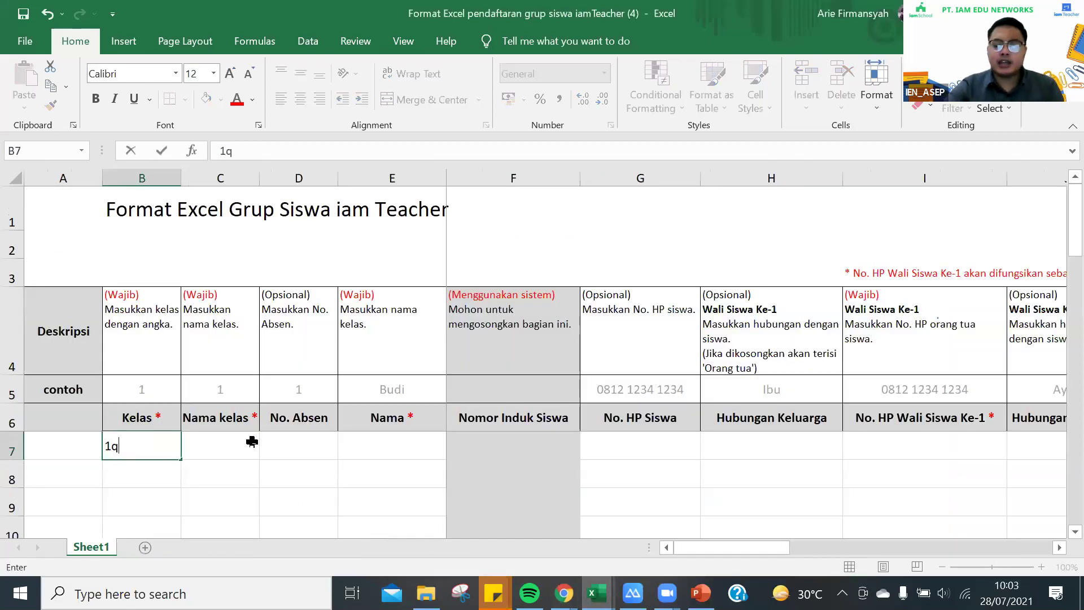
left_click(252, 442)
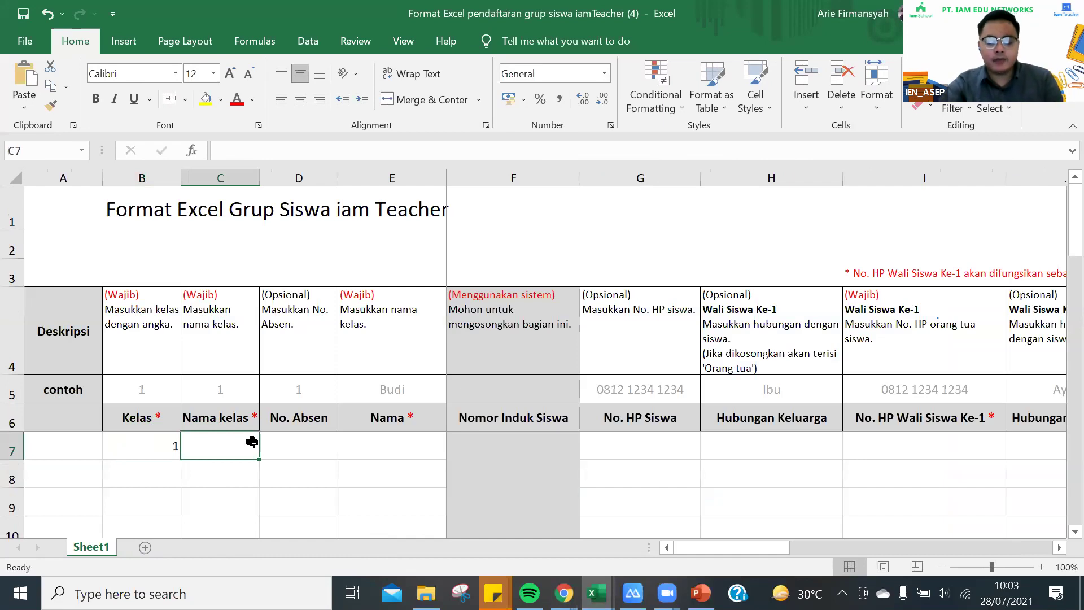
type("A")
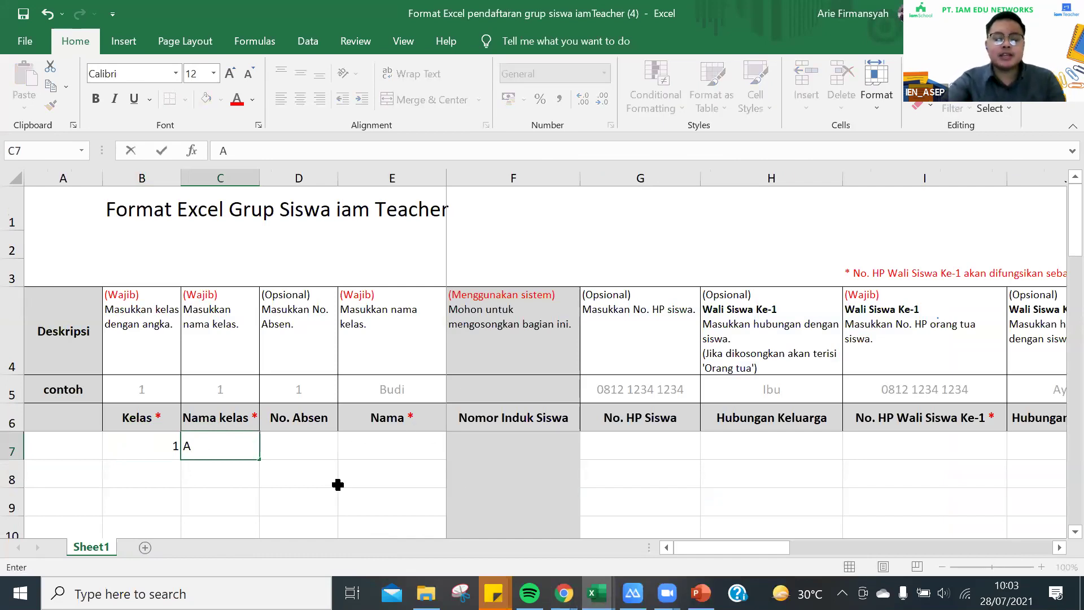
key("BackSpace")
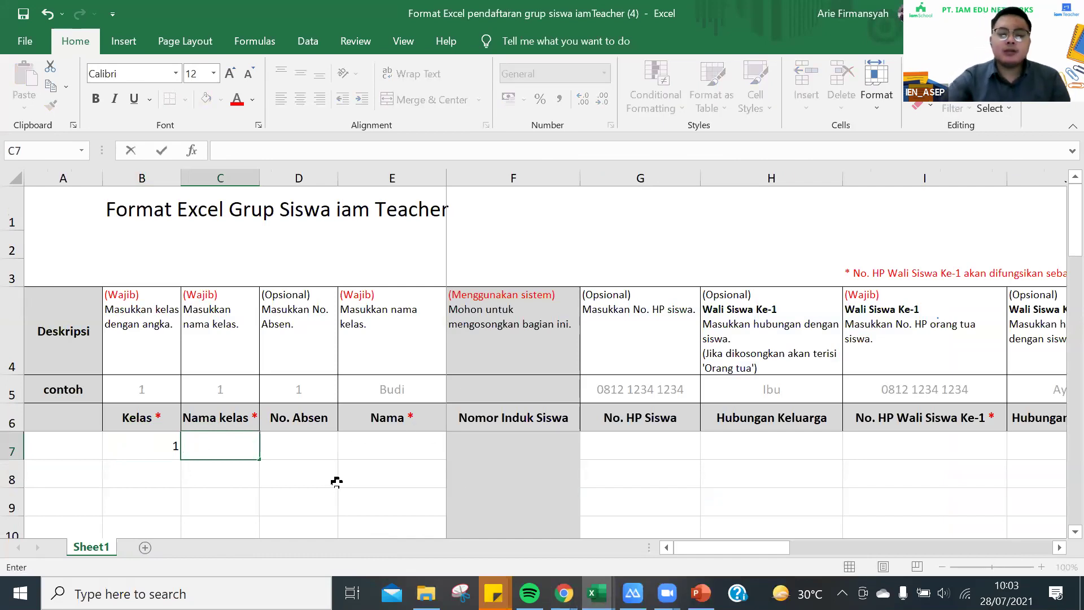
type("a")
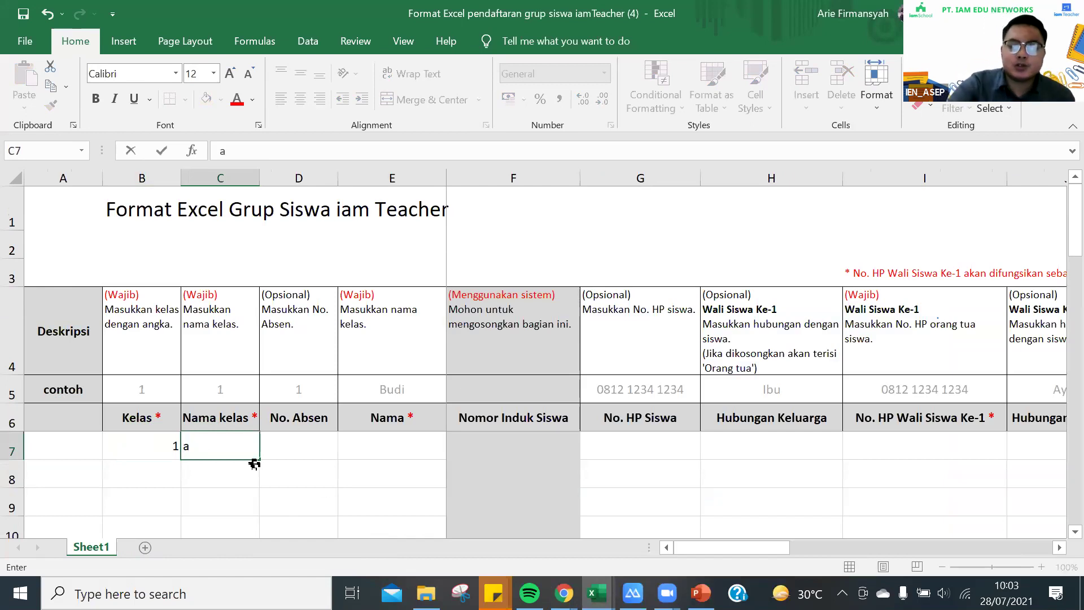
key("BackSpace")
type("A")
left_click(294, 446)
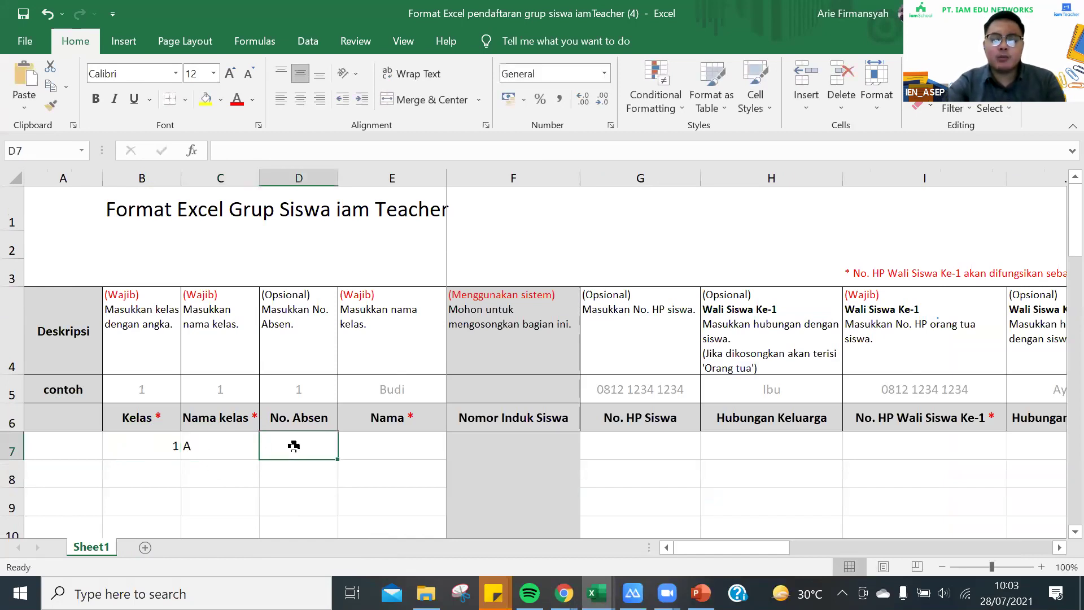
Leave No. Absen empty and enter the student's full name in E7
type("1")
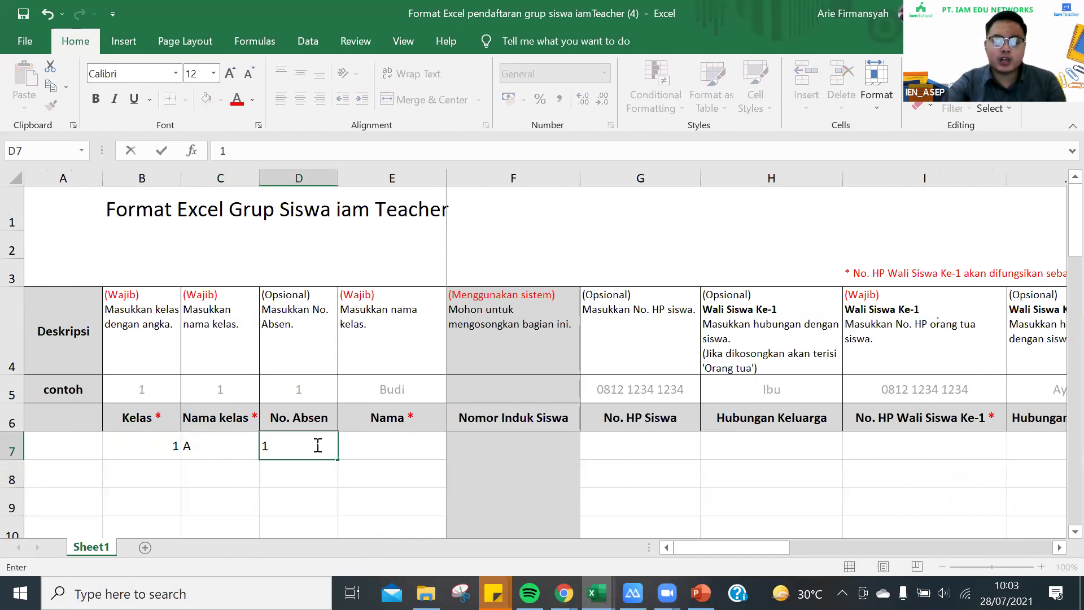
key("BackSpace")
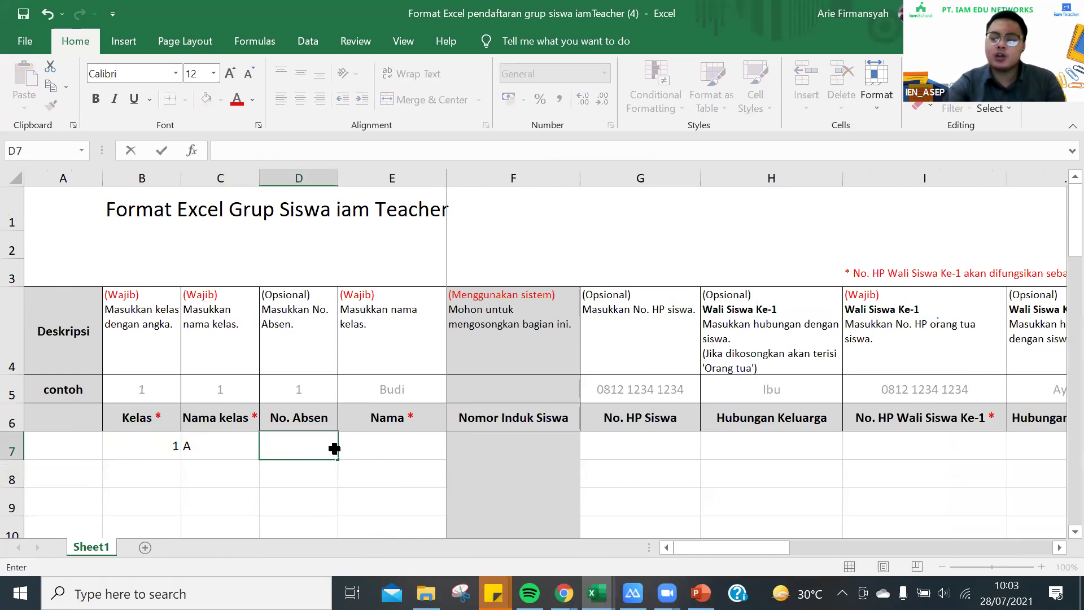
left_click(404, 448)
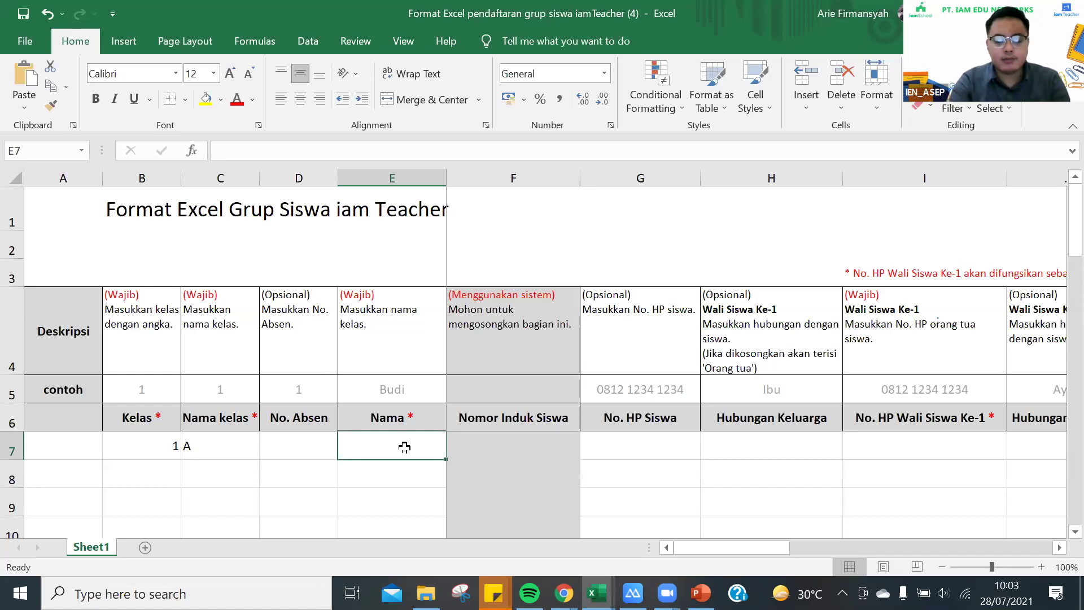
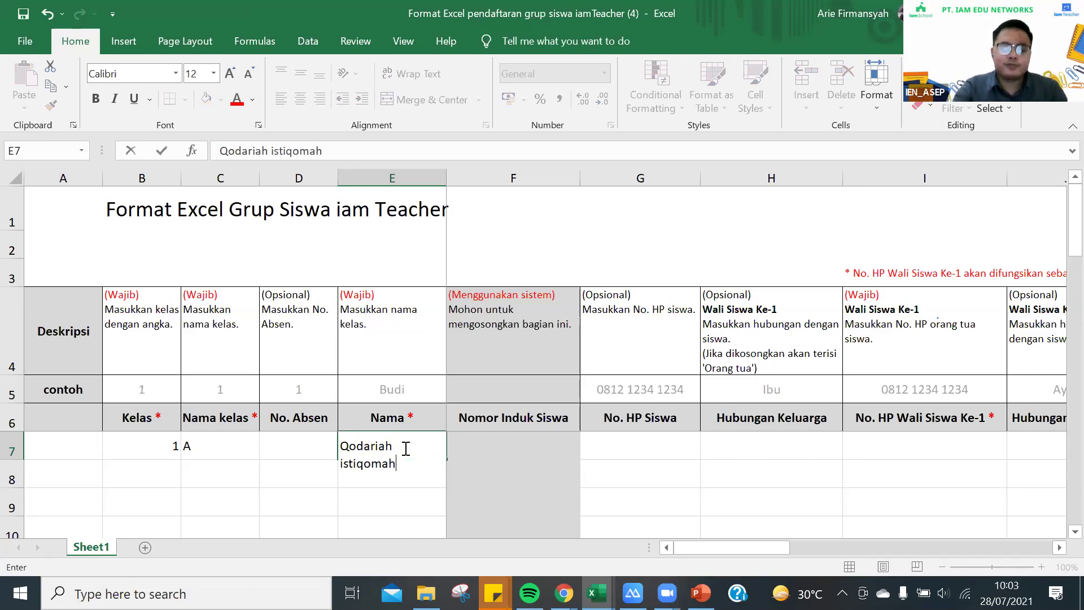
left_click(281, 482)
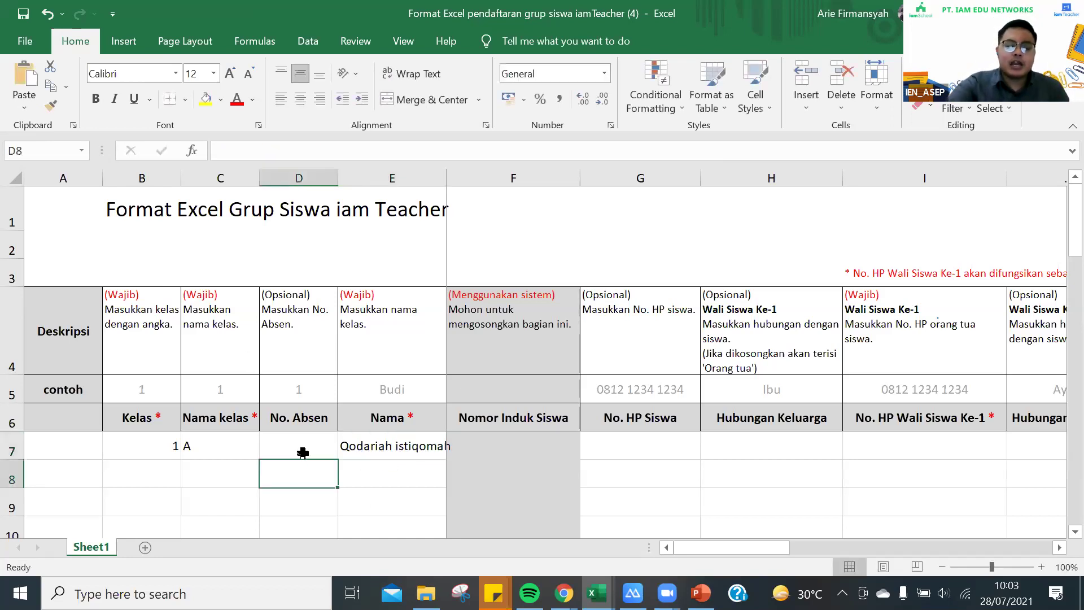
left_click(396, 446)
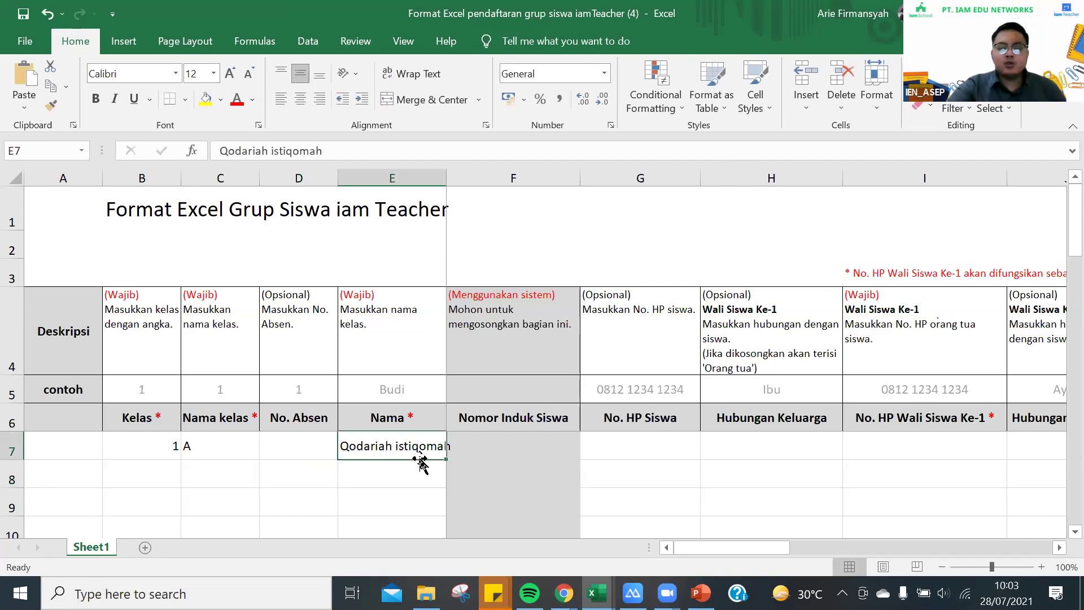
left_click(533, 452)
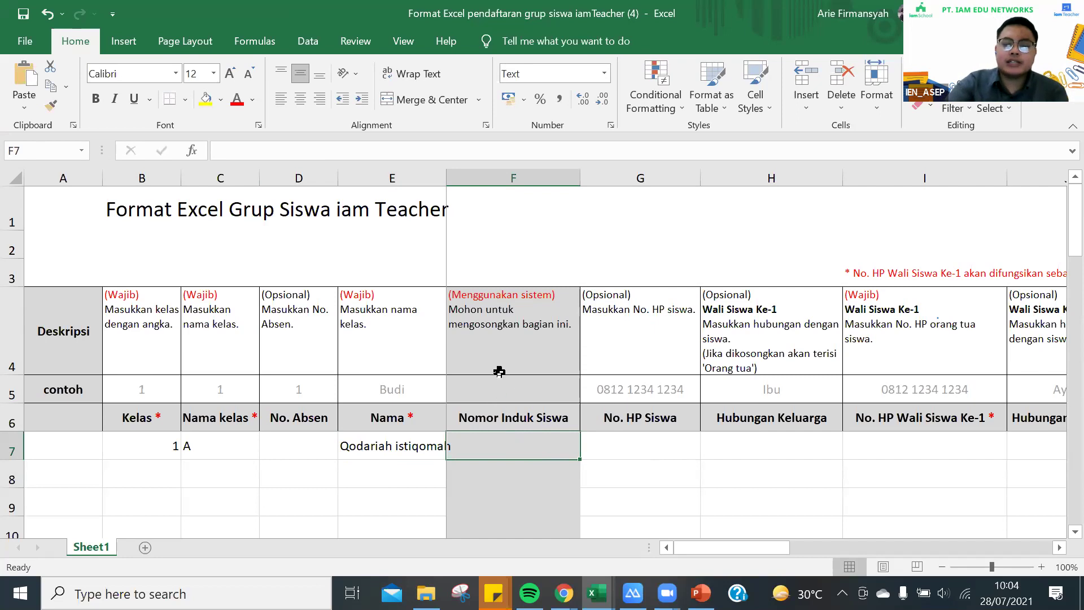
left_click(489, 473)
left_click(493, 439)
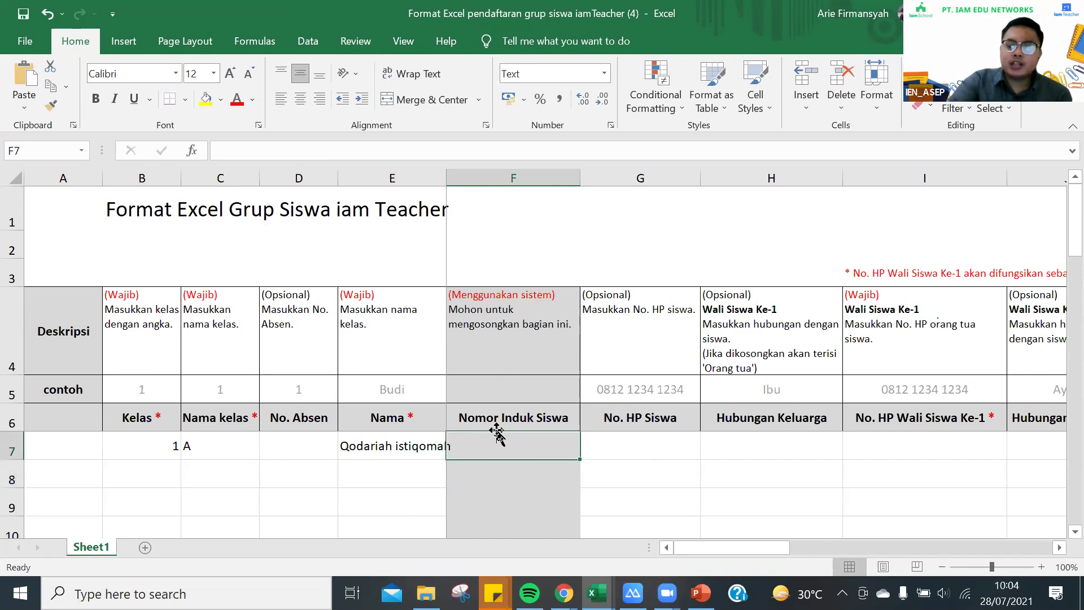
left_click(511, 482)
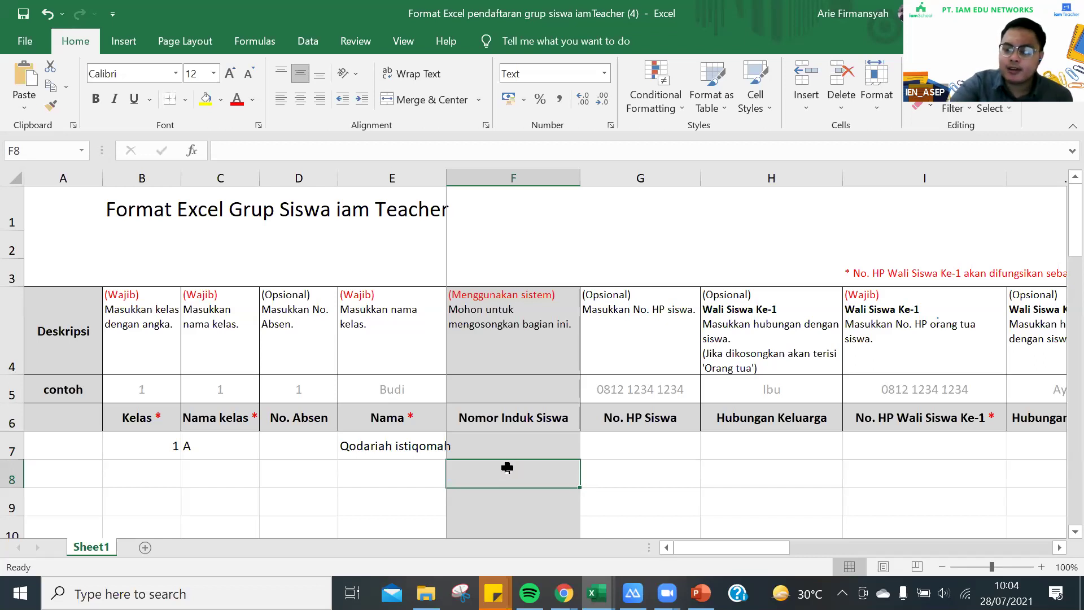
left_click(514, 452)
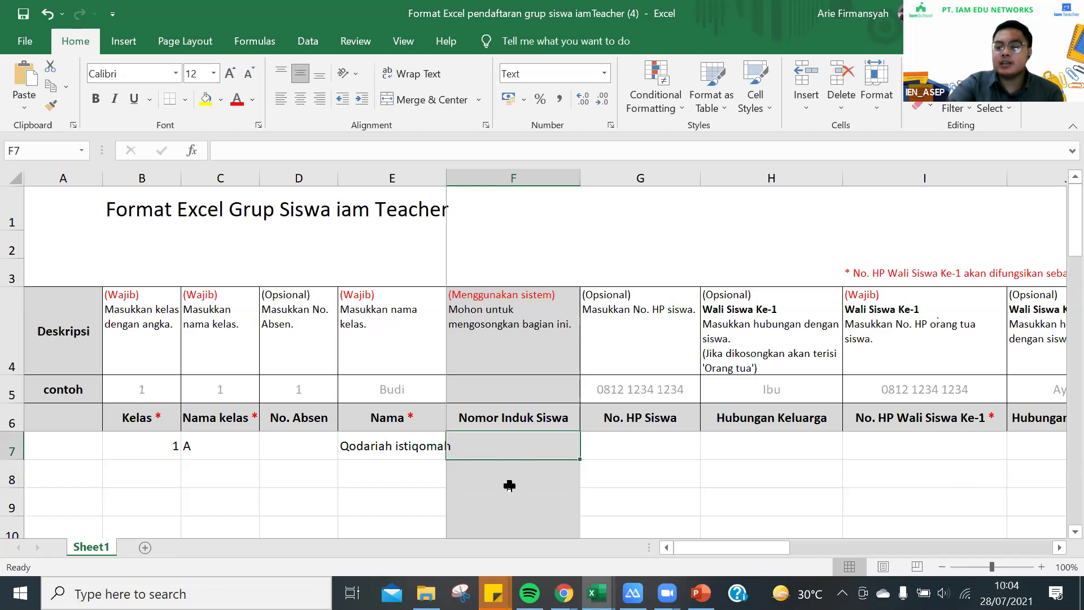
left_click(510, 485)
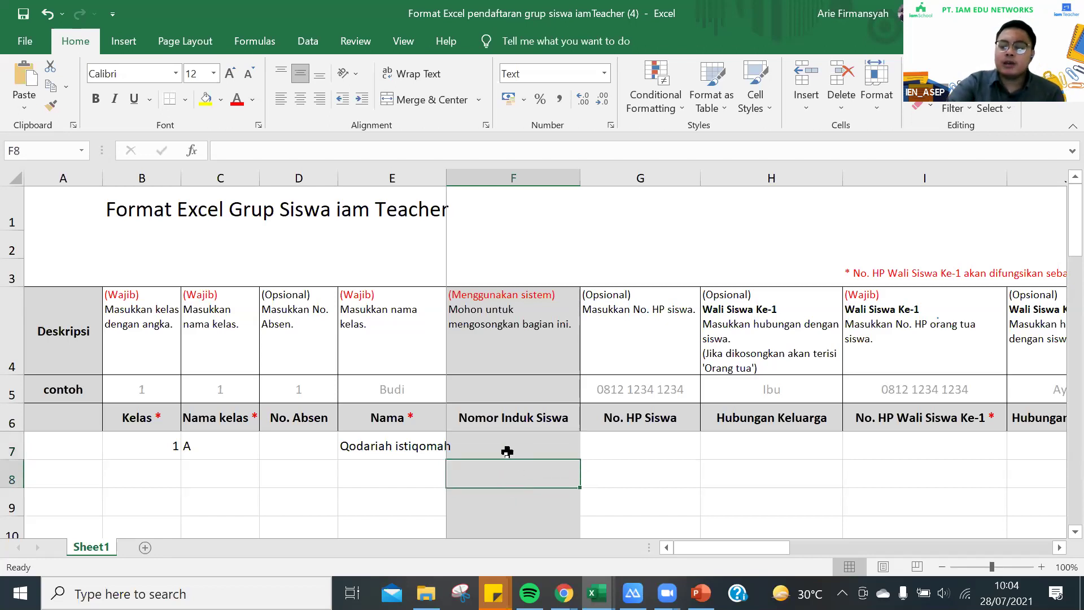
left_click(507, 451)
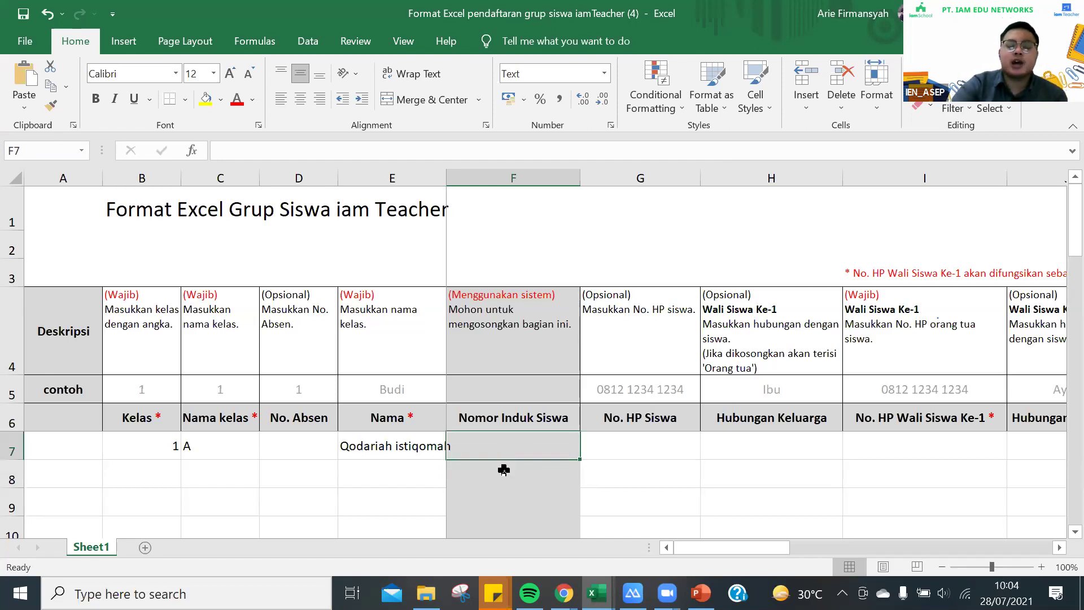
left_click(503, 471)
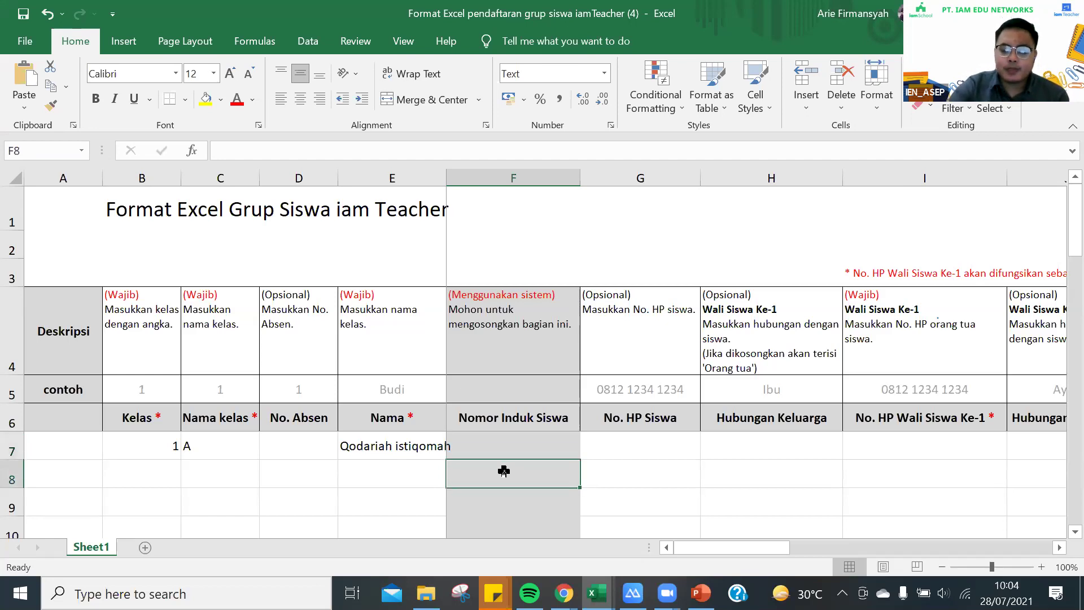
left_click(505, 447)
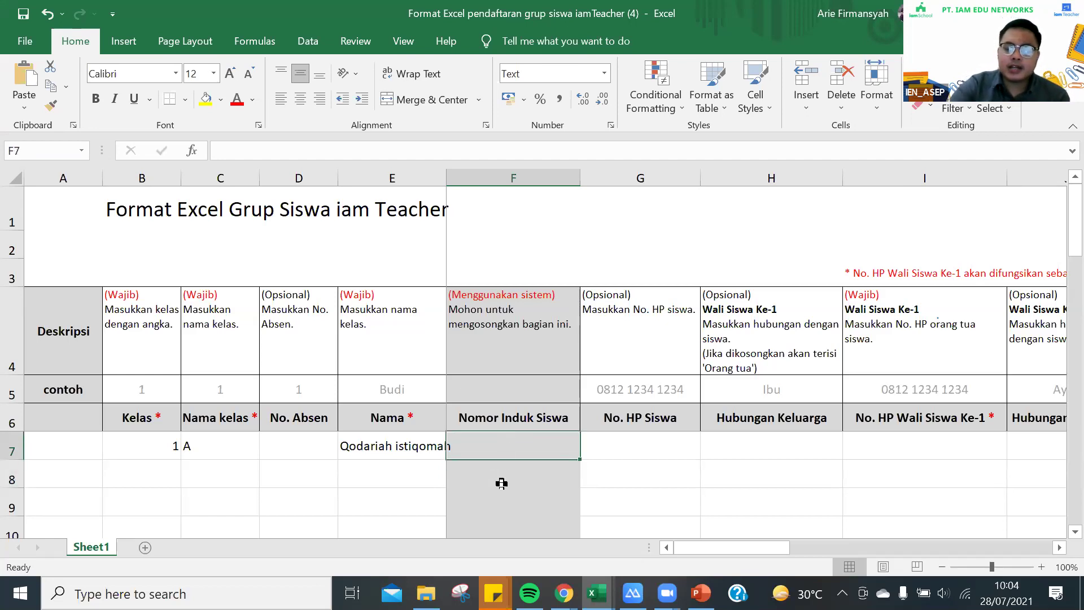
left_click(551, 419)
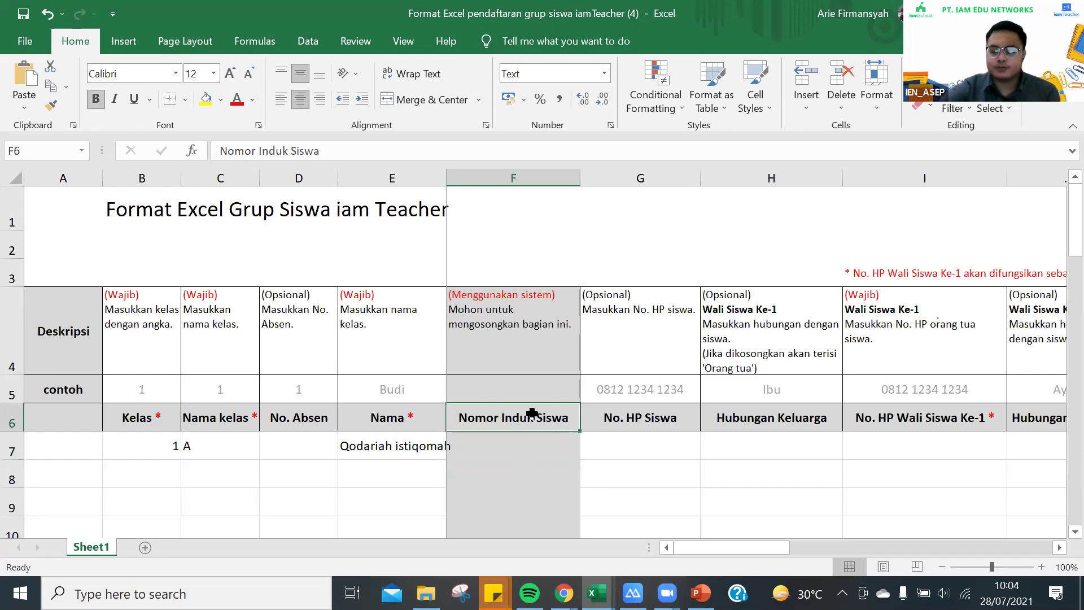
left_click(478, 452)
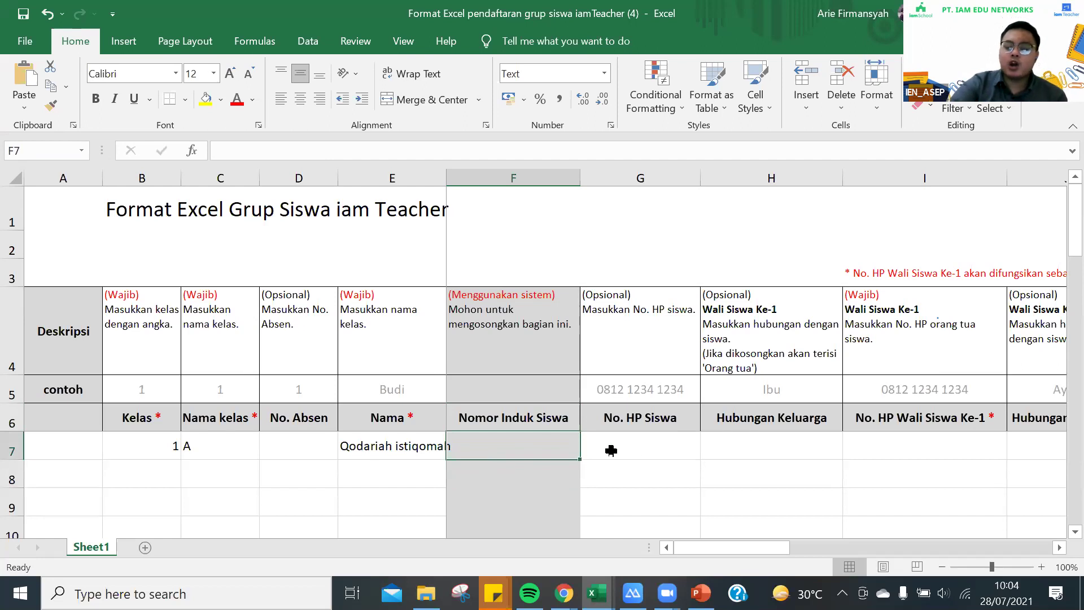
left_click(634, 451)
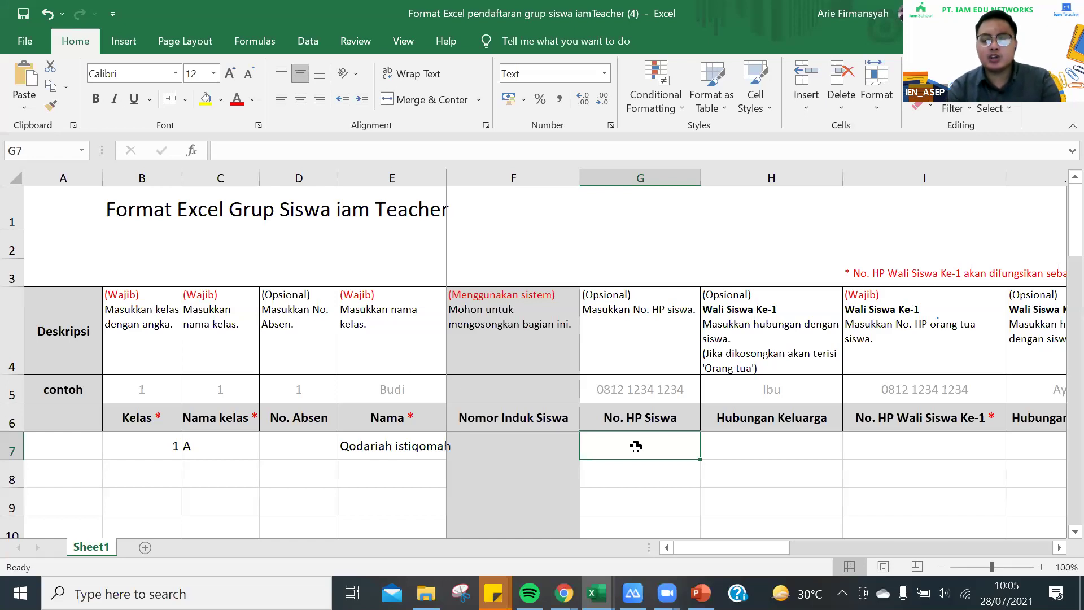
Enter Bibi as the family relationship and the guardian's phone number for the first student
key("Tab")
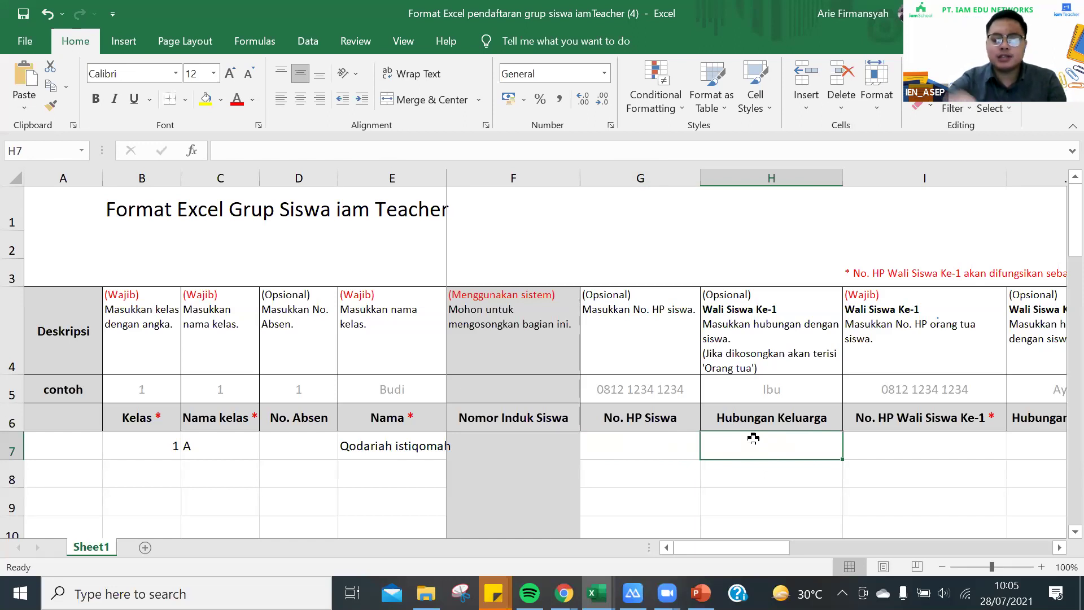
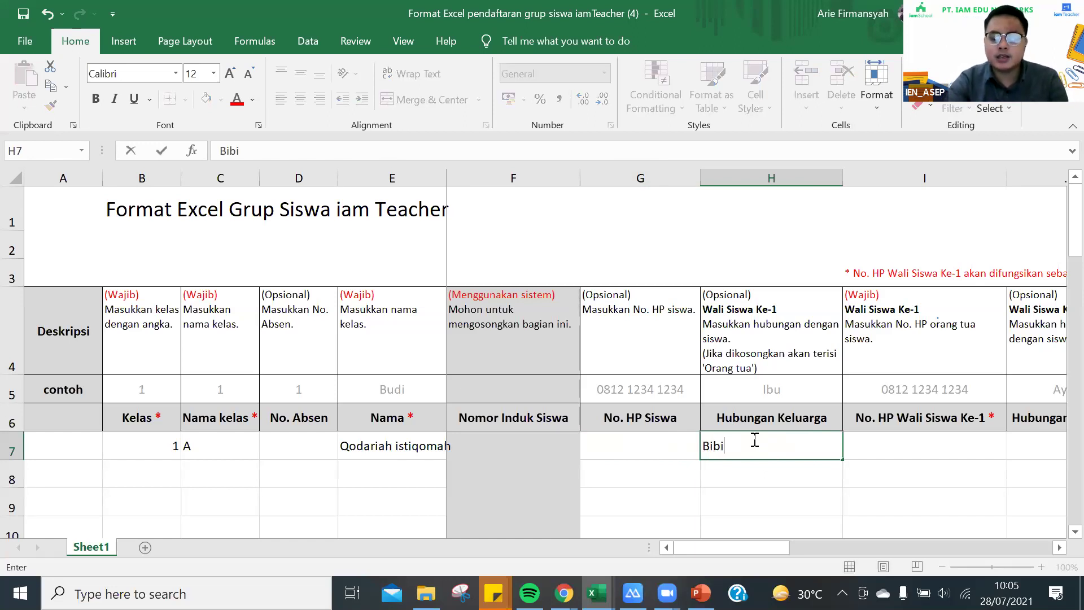
key("Tab")
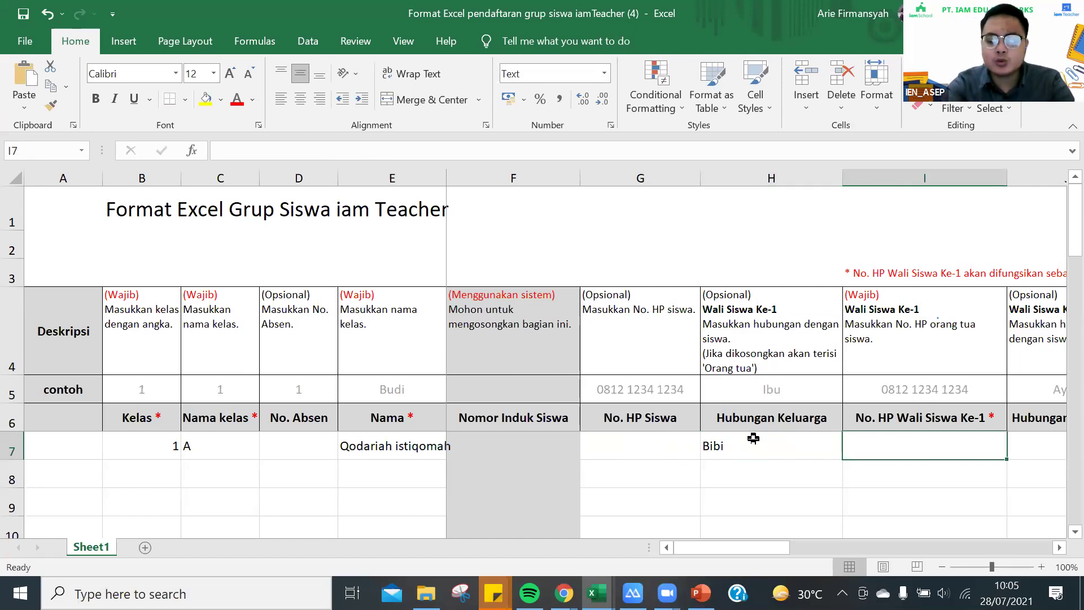
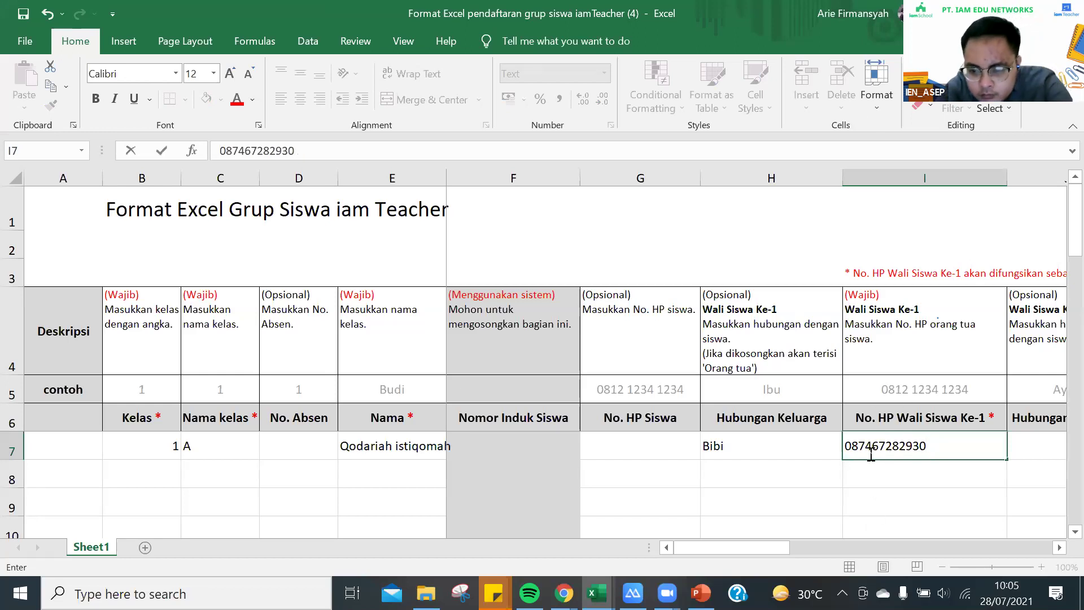
left_click(872, 450)
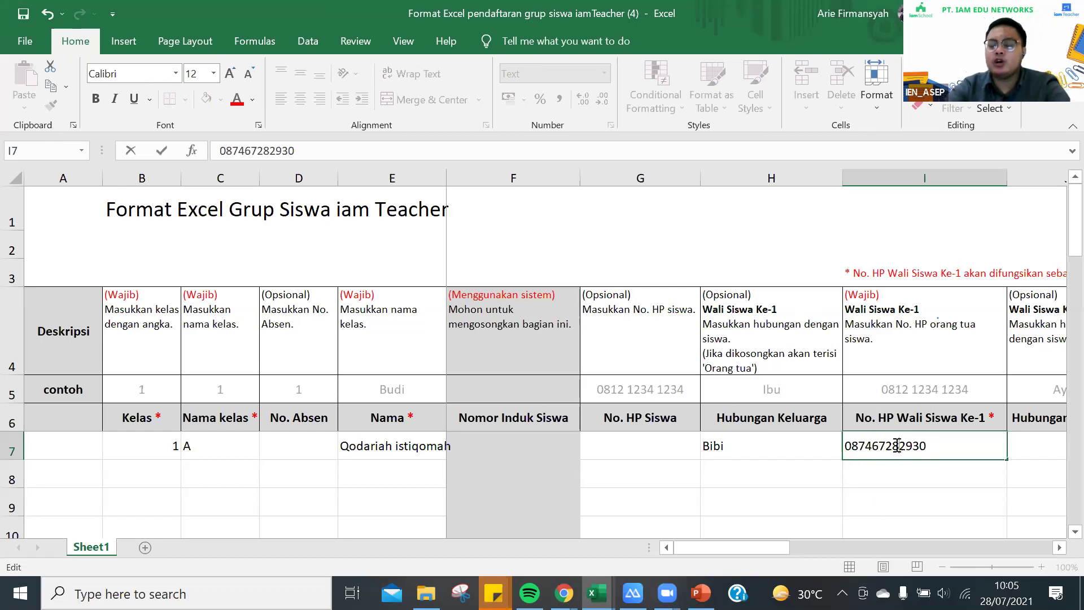
left_click(943, 450)
key("BackSpace")
key("BackSpace")
key("BackSpace")
key("BackSpace")
key("BackSpace")
key("BackSpace")
key("BackSpace")
key("BackSpace")
key("BackSpace")
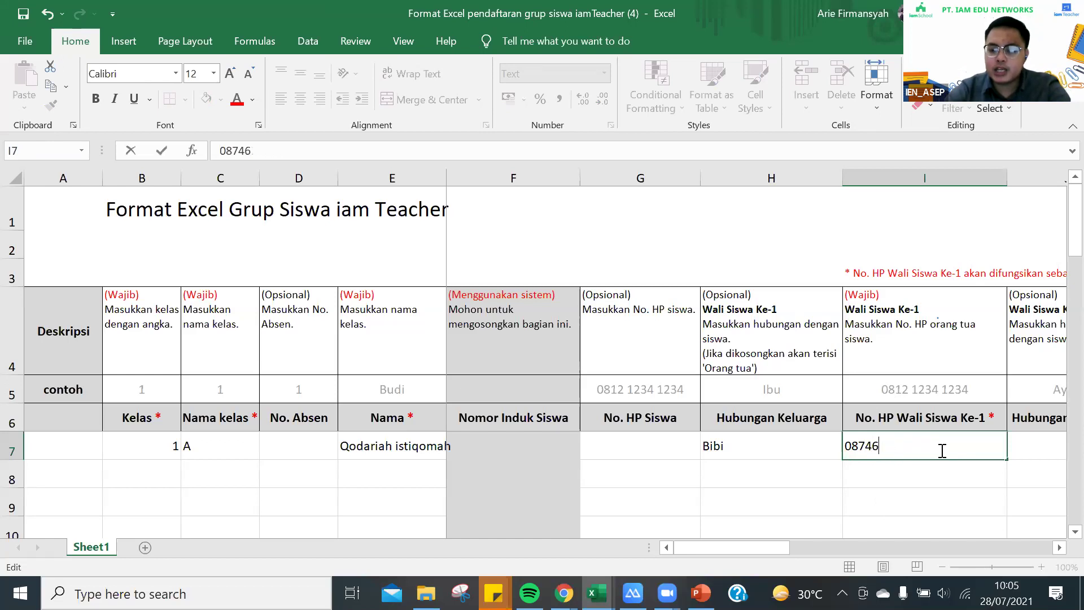
type("000")
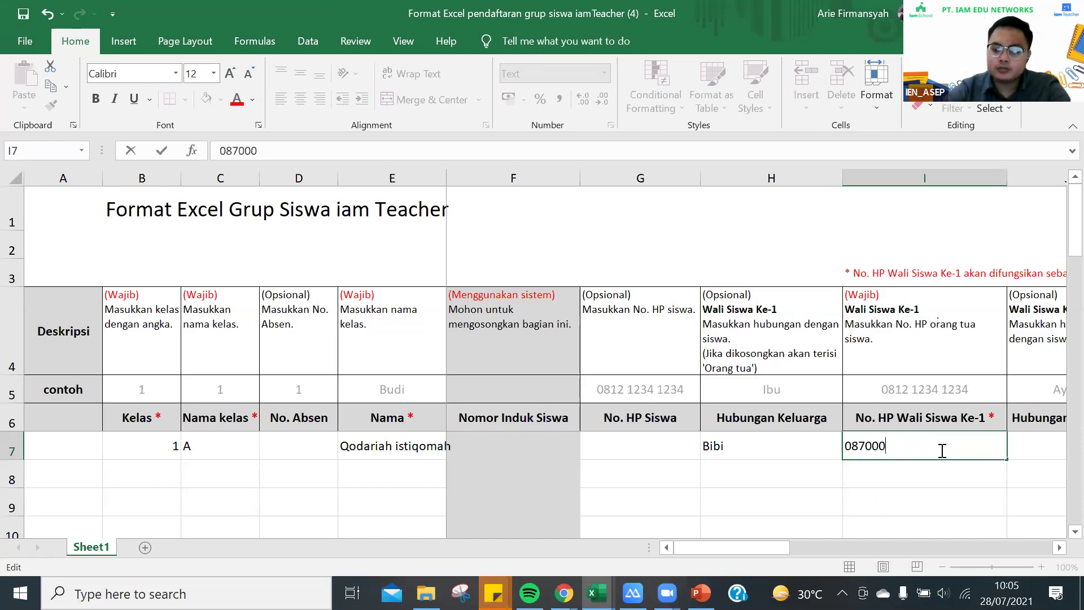
type("00000")
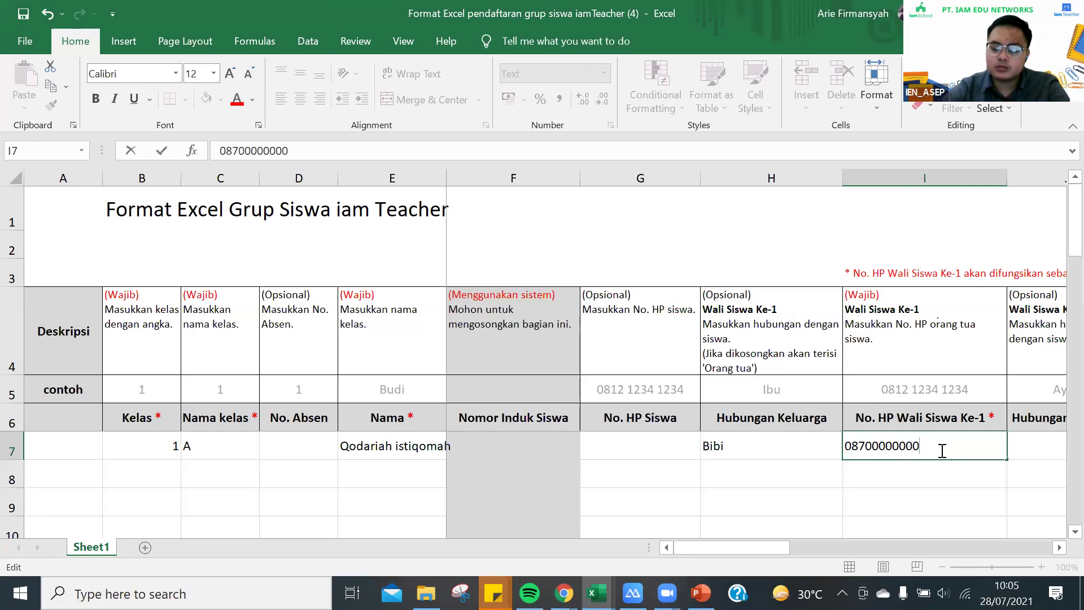
left_click(910, 476)
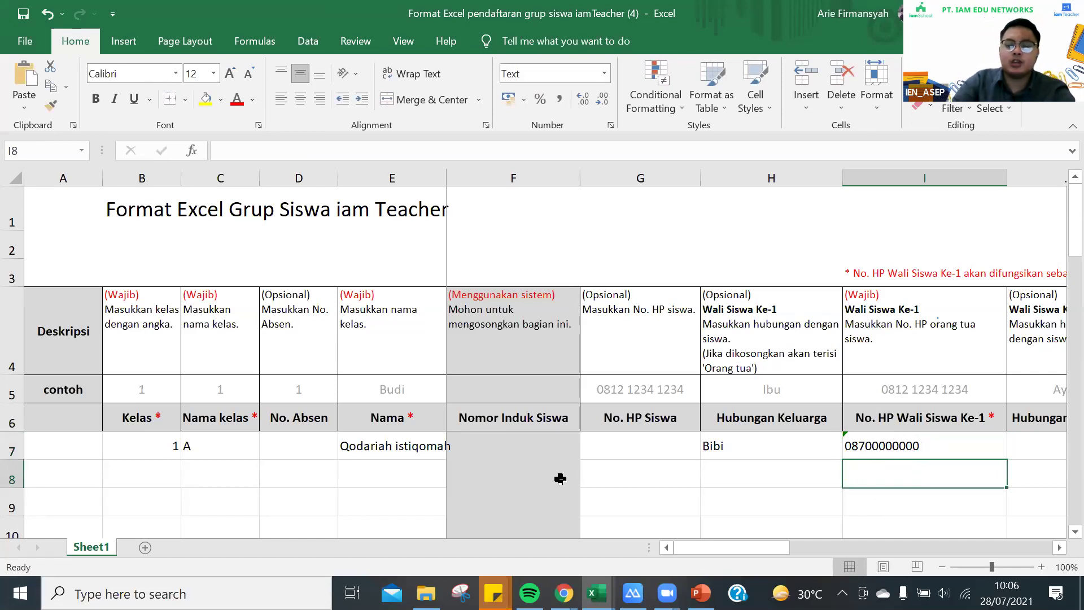
left_click(165, 476)
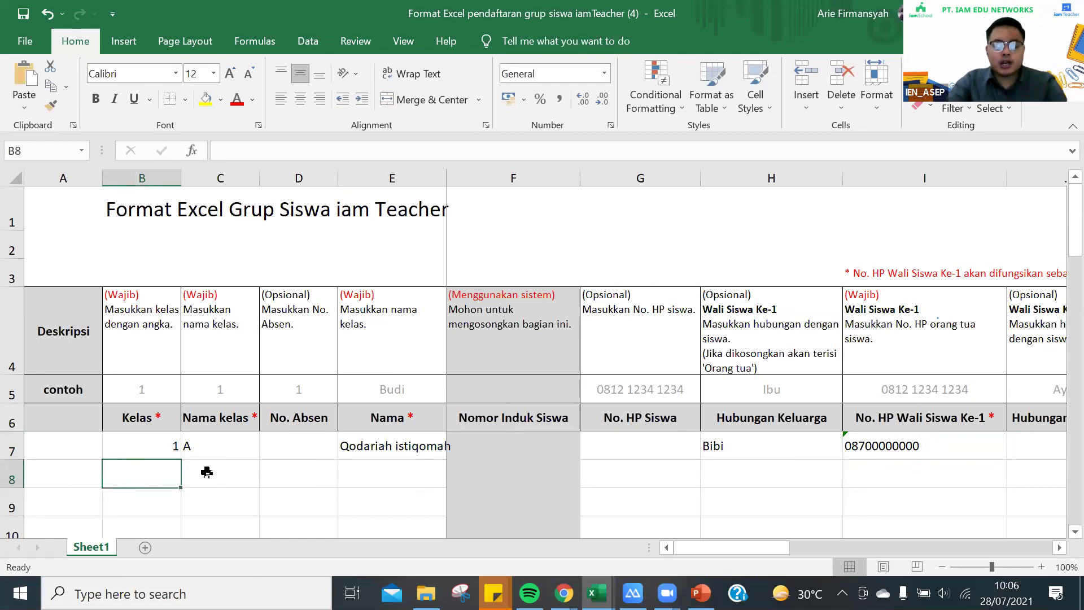
Enter the second student in row 8: Kelas 1, class A, full name, Nomor Induk 12345
type("1")
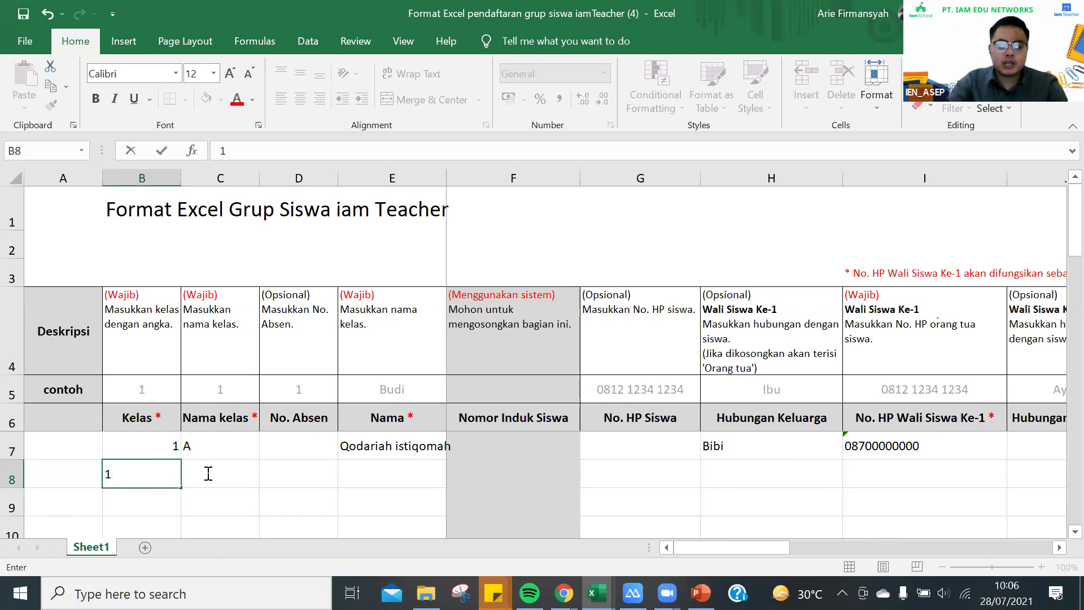
key("Tab")
type("A")
key("Tab")
key("Tab")
key("End")
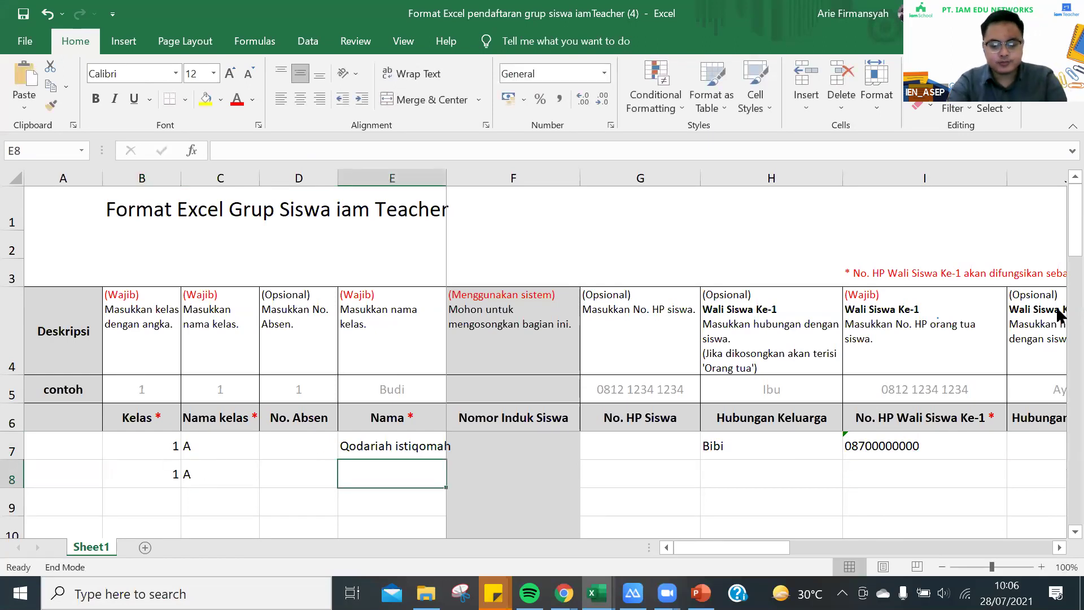
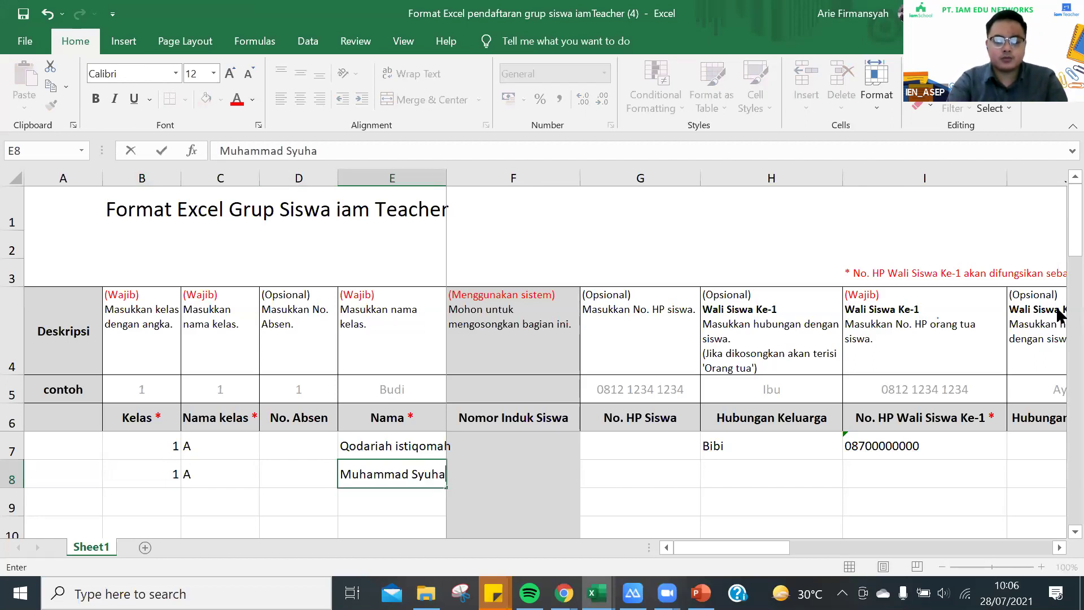
key("Tab")
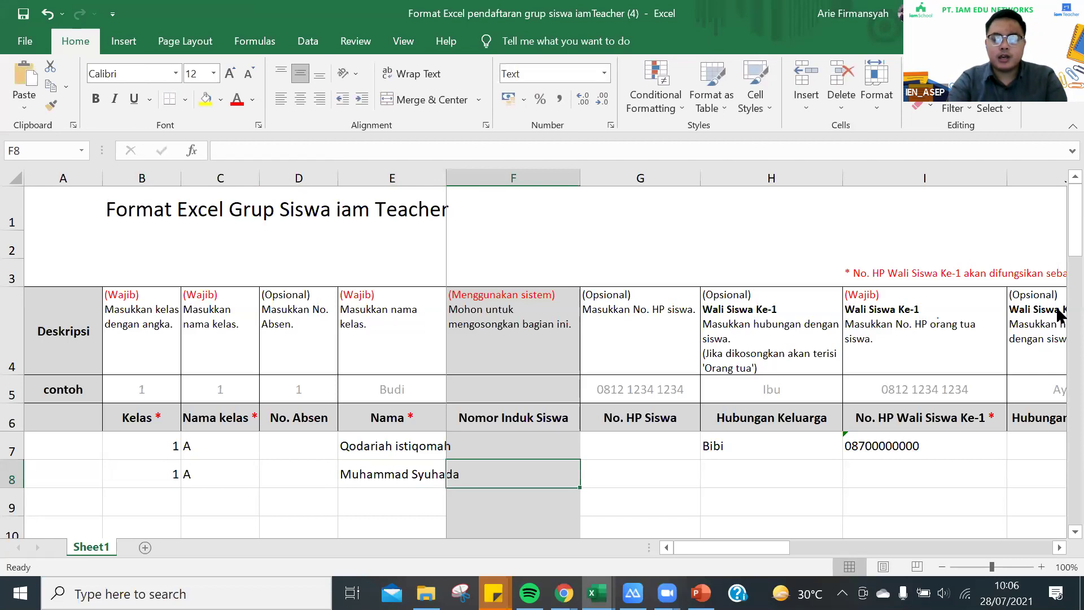
type("12345")
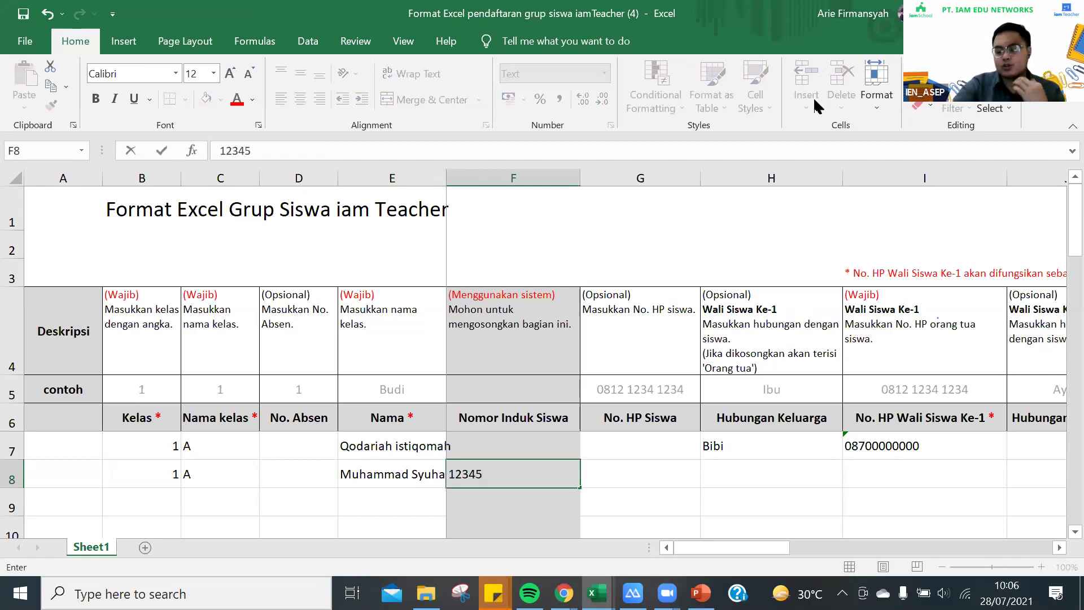
Add relationship Kakek and the guardian phone for row 8, then start row 9 with Kelas 2
left_click(745, 485)
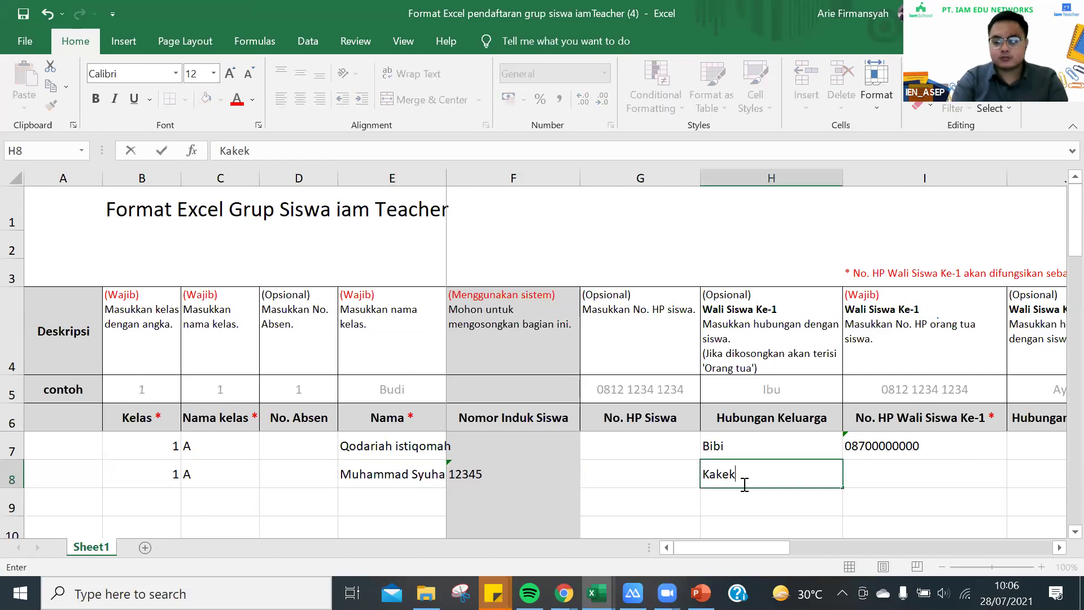
key("Tab")
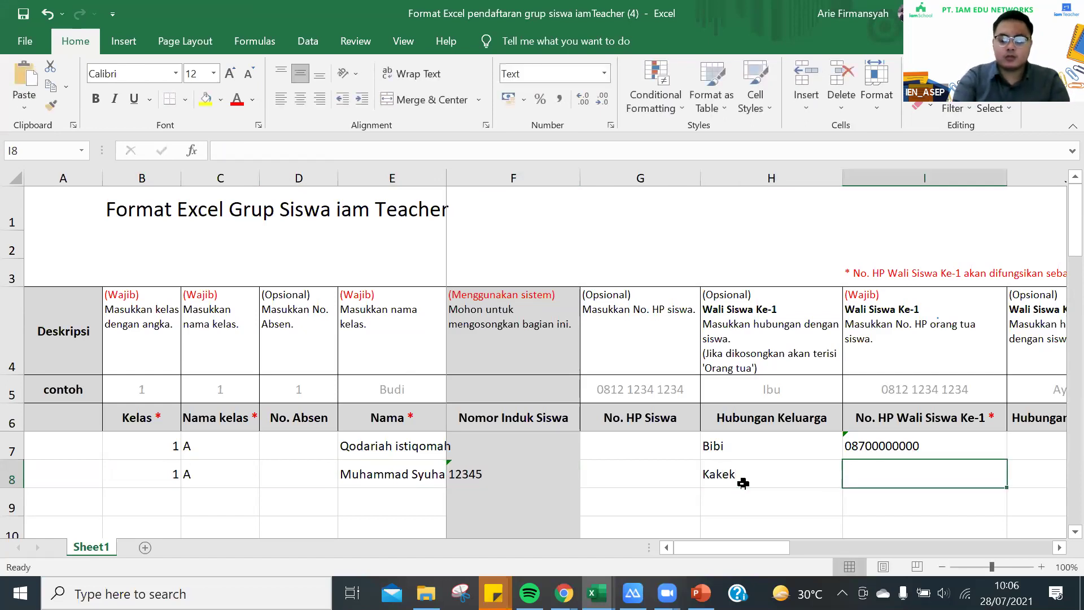
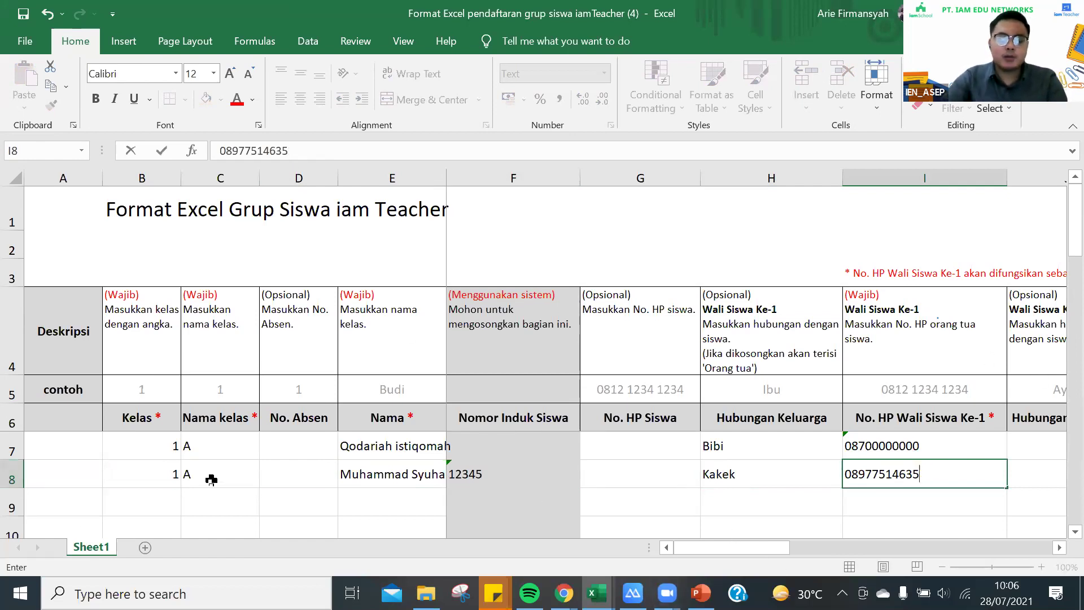
left_click(162, 508)
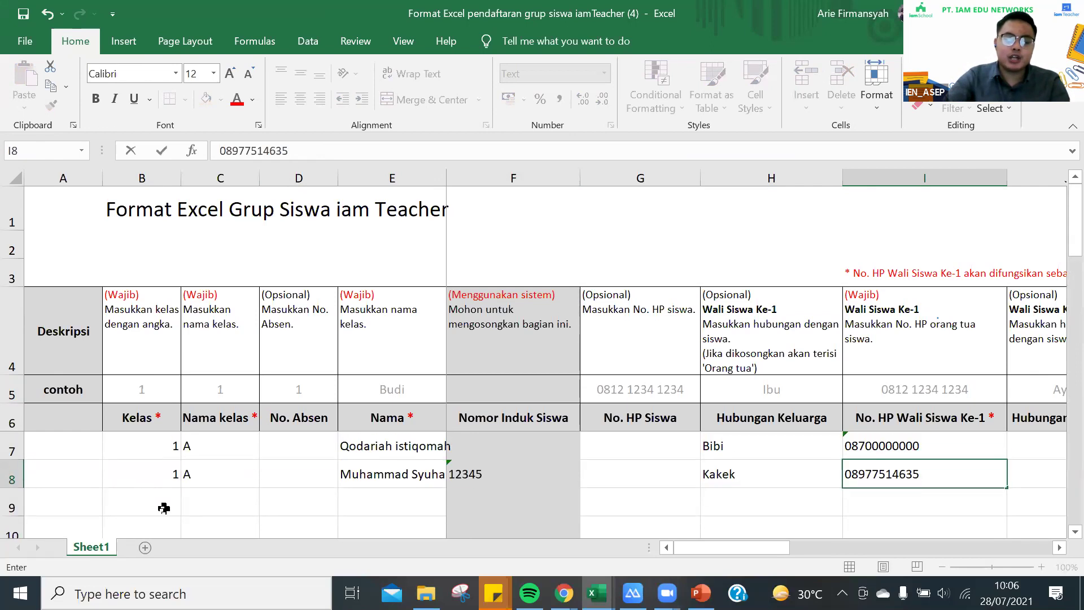
type("2")
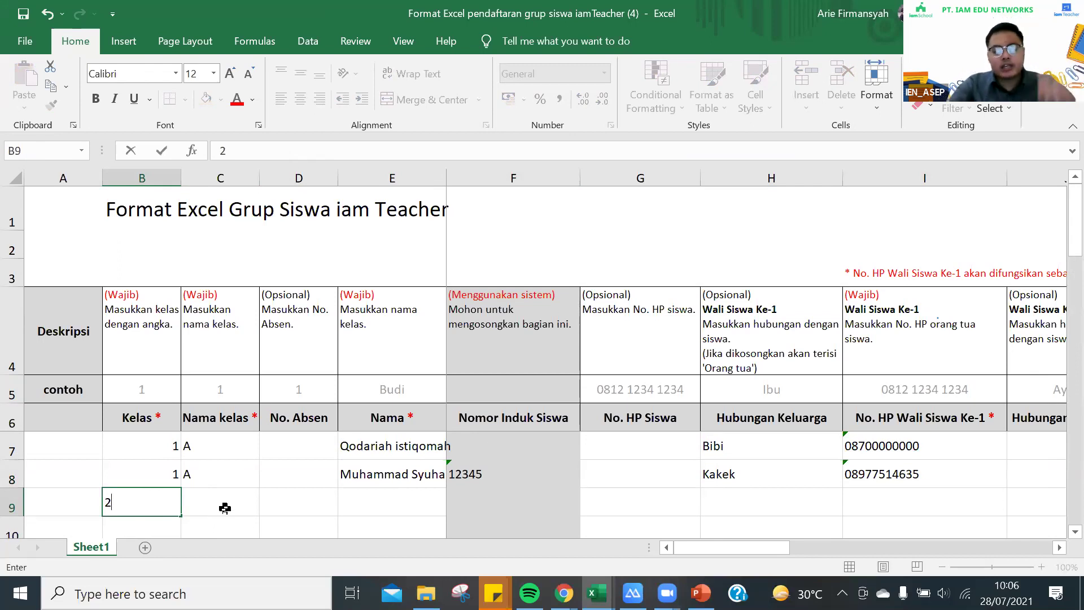
left_click(225, 508)
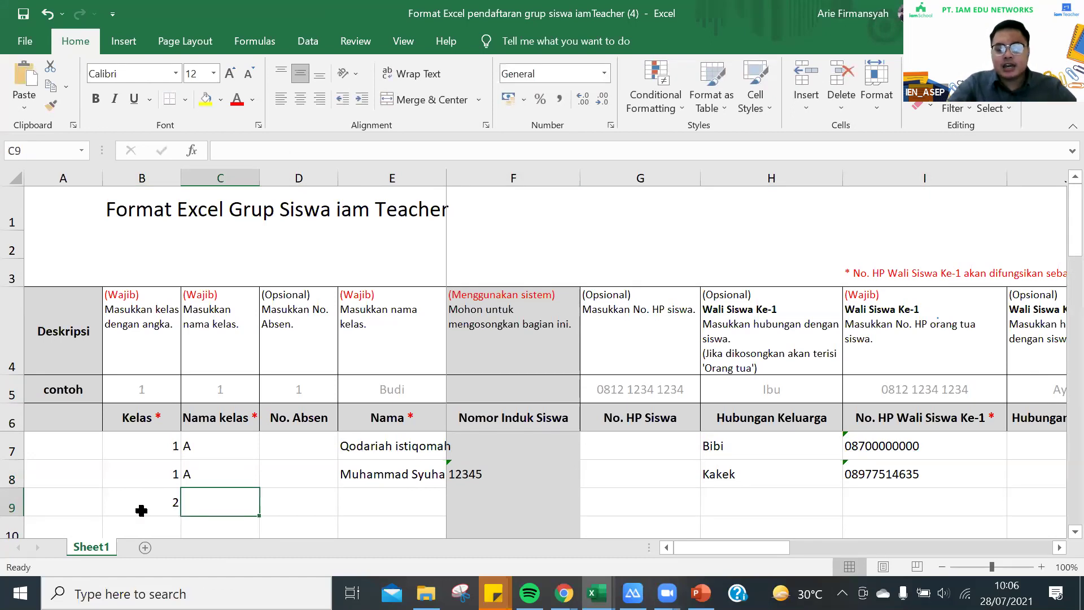
Check the six-class list in Chrome, then return to the Excel registration template
mouse_move(563, 593)
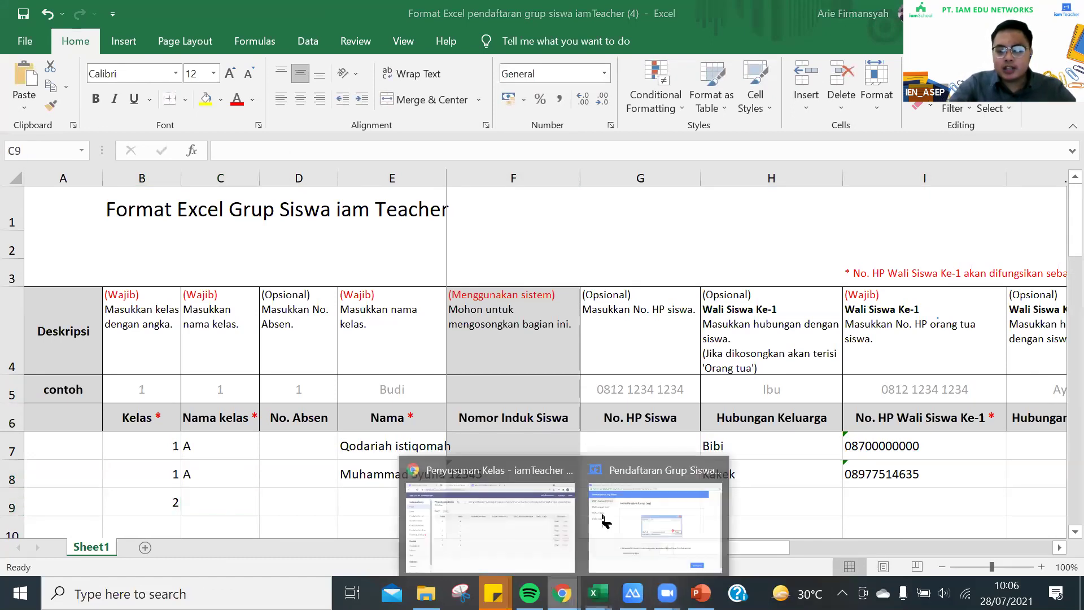
left_click(491, 508)
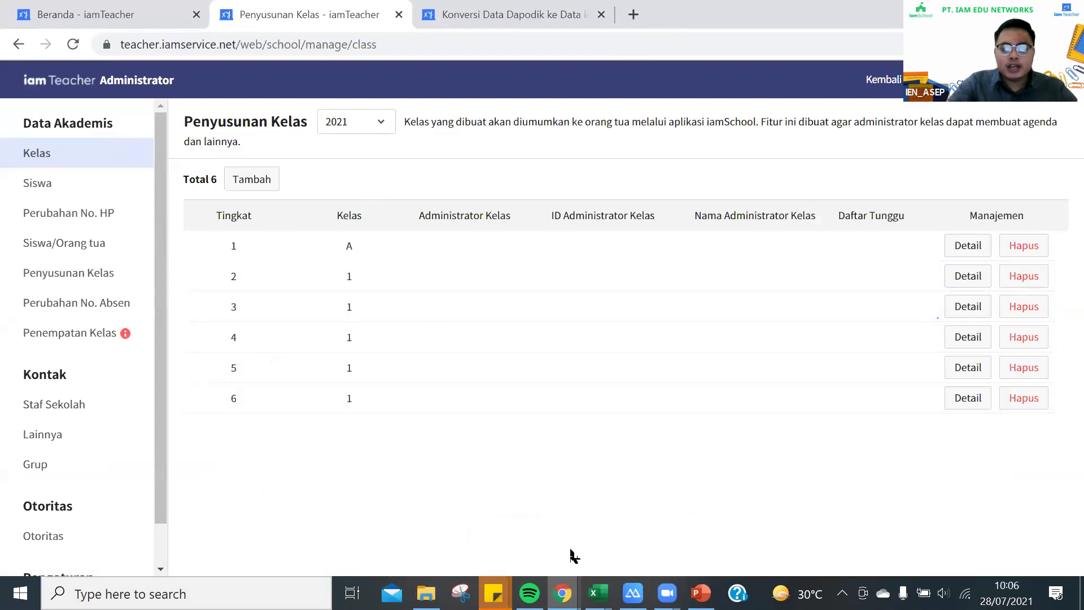
mouse_move(597, 593)
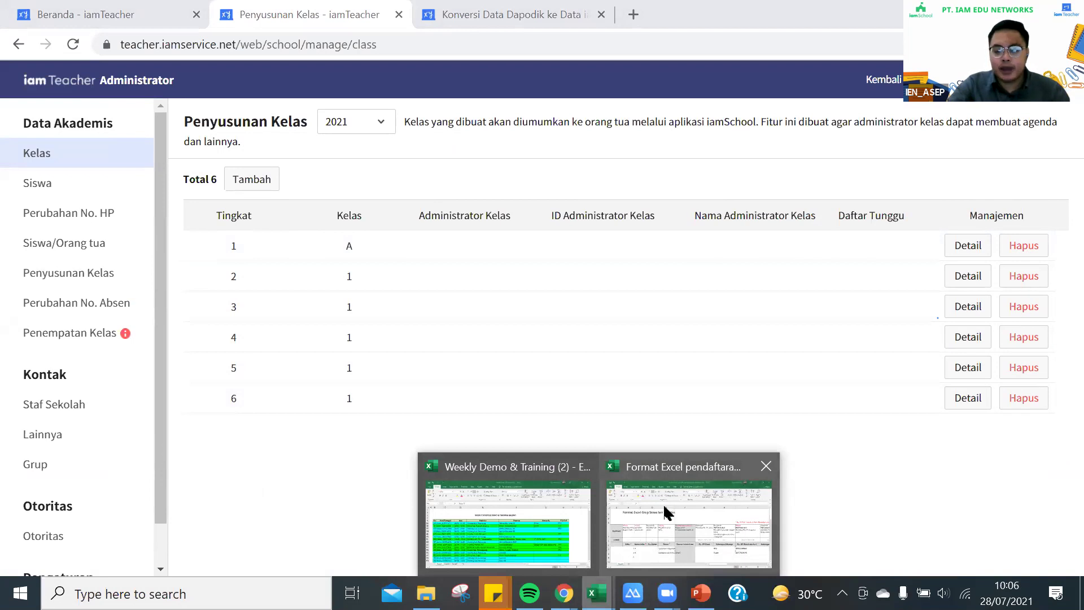
left_click(667, 503)
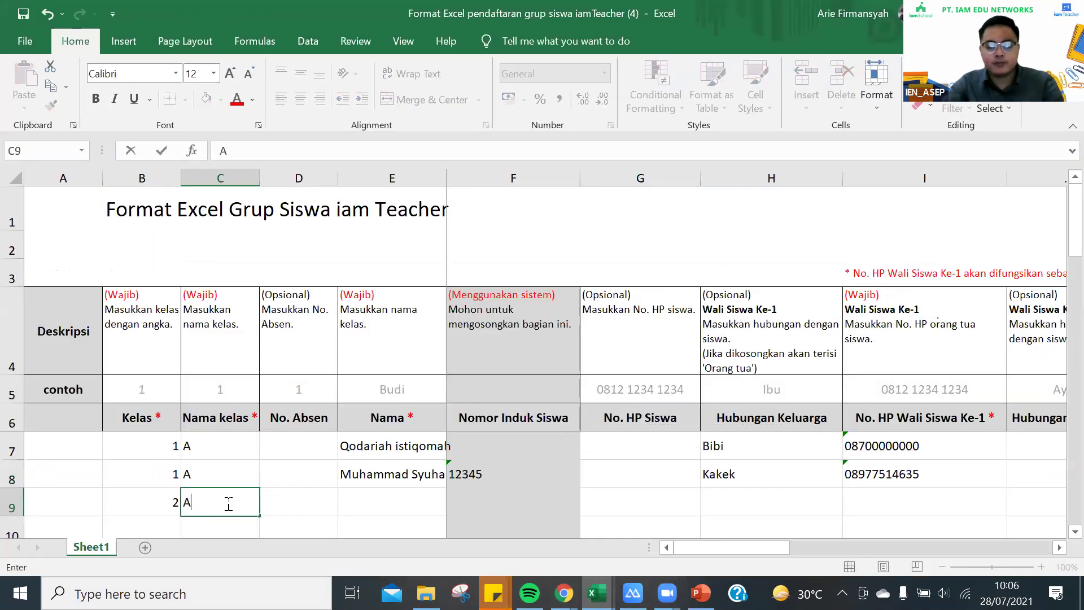
Enter Nama kelas A and the third student's full name in row 9
key("Tab")
key("Tab")
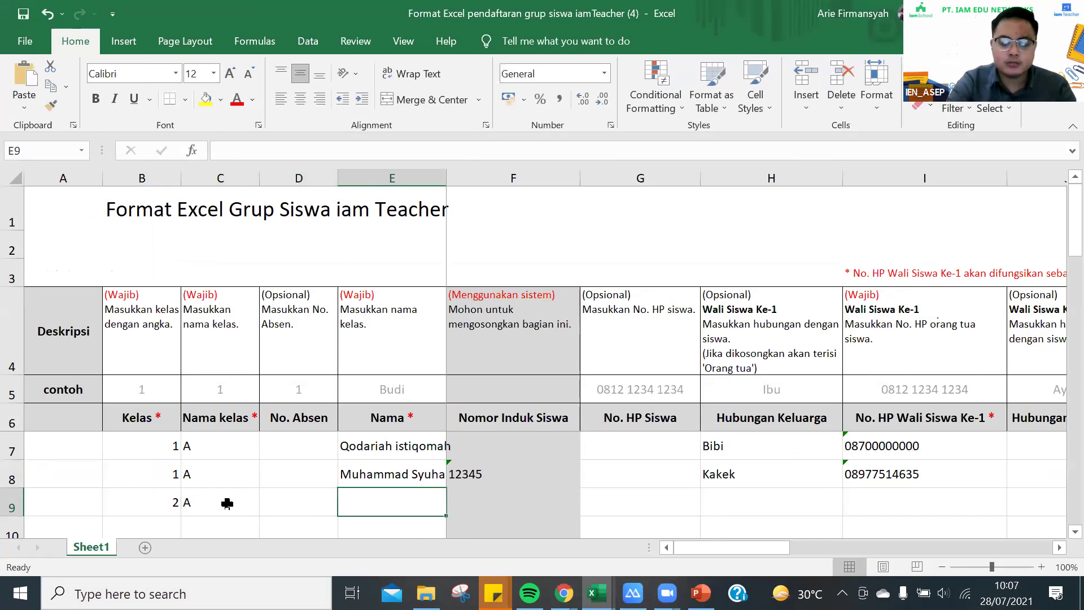
key("BackSpace")
key("BackSpace")
key("BackSpace")
key("BackSpace")
key("BackSpace")
key("BackSpace")
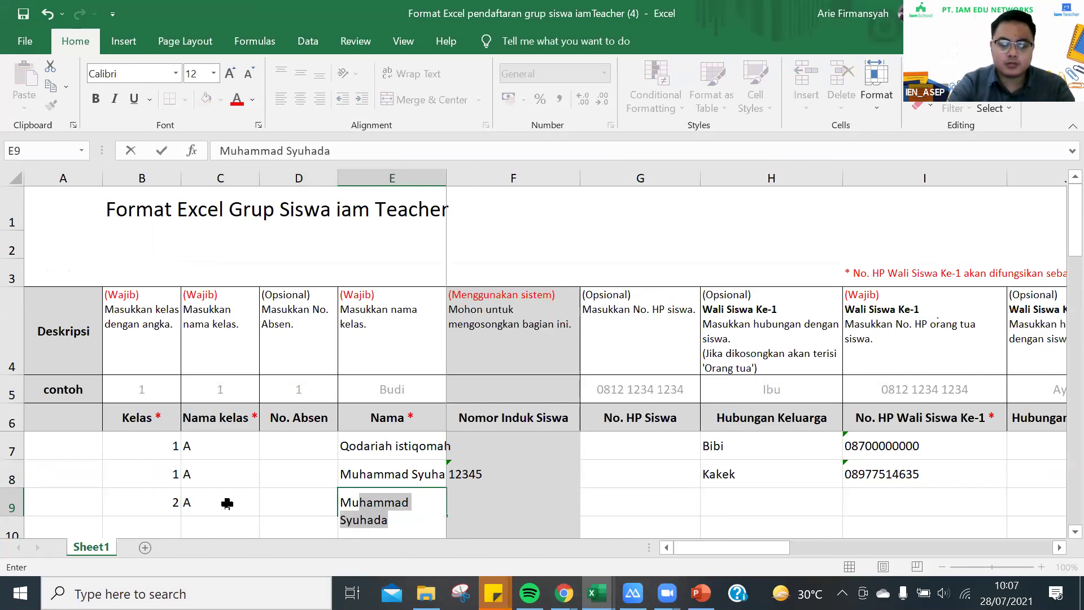
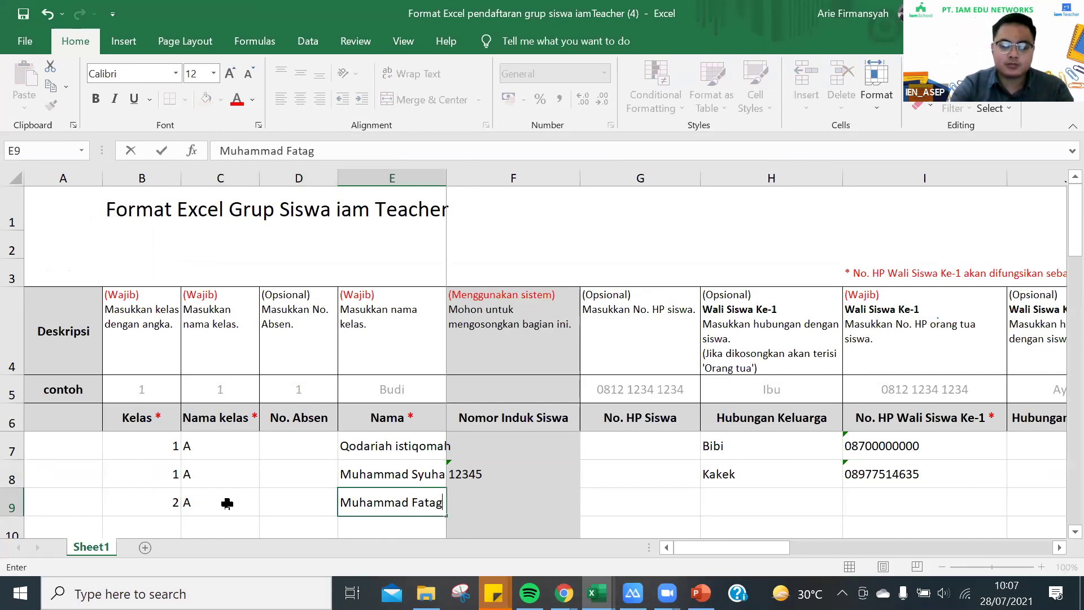
key("Tab")
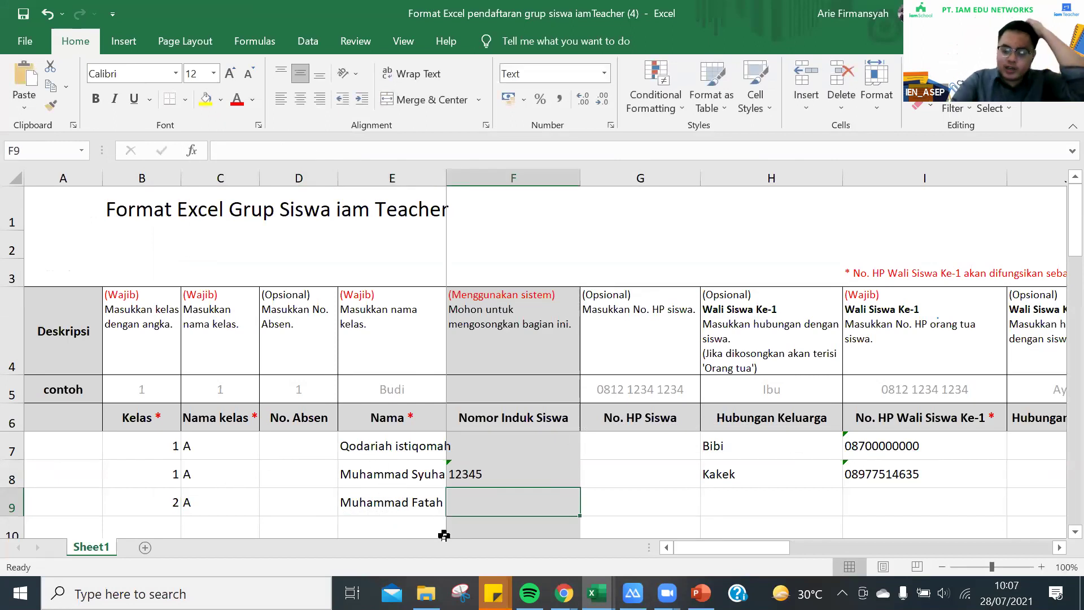
Add the student's phone number, relationship Ibu, and copy the same number as guardian phone
key("Tab")
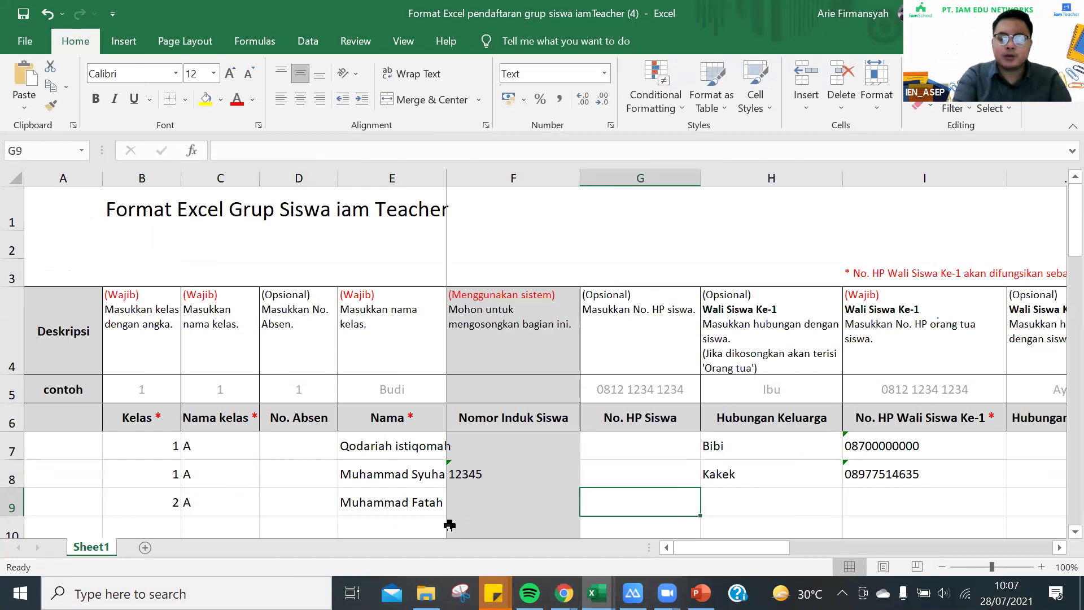
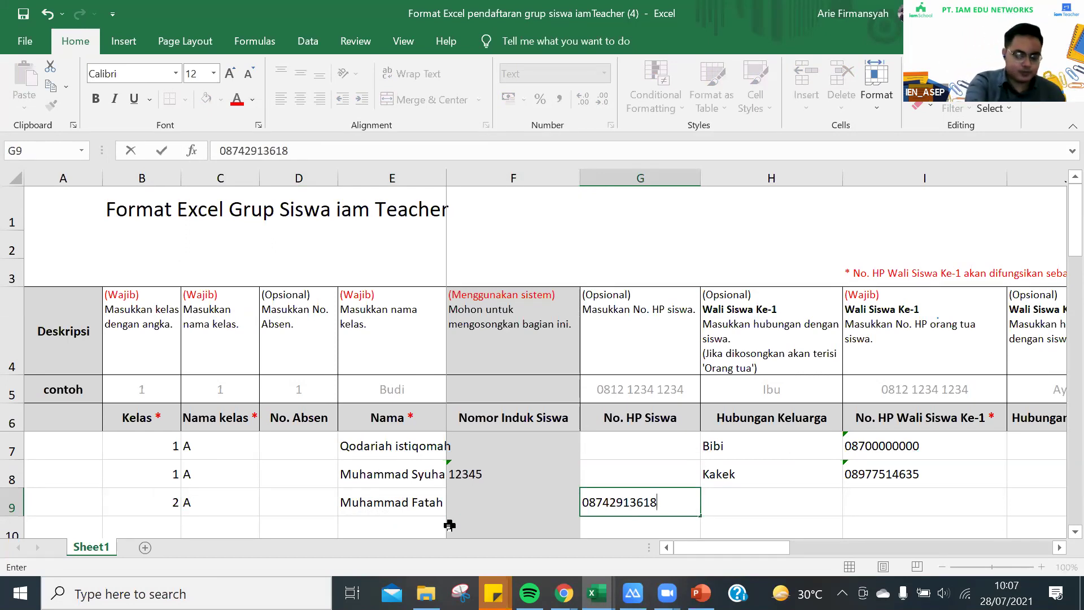
key("Tab")
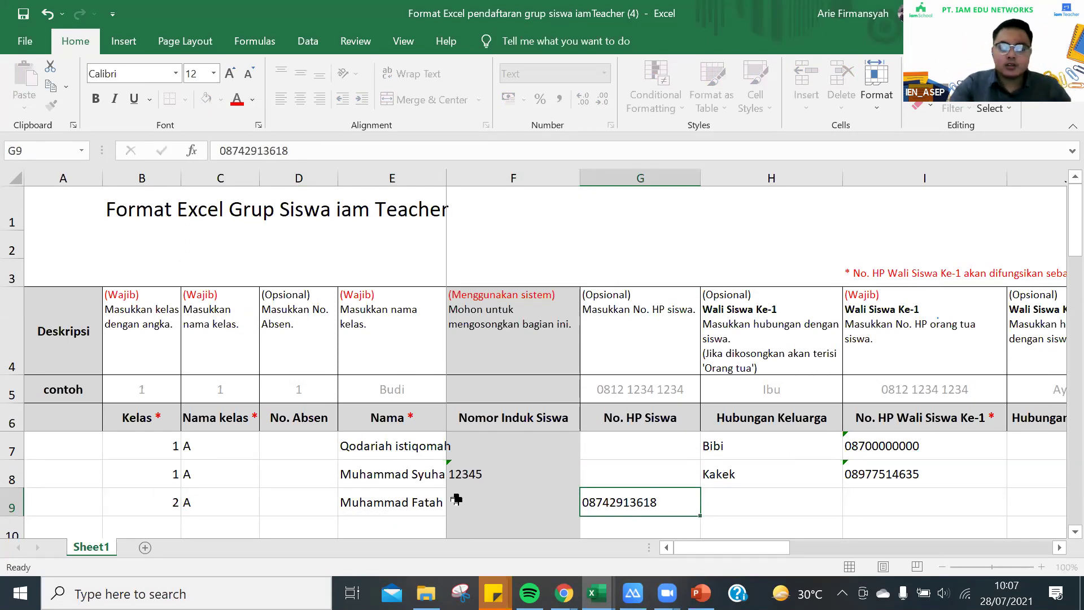
type("Ibu")
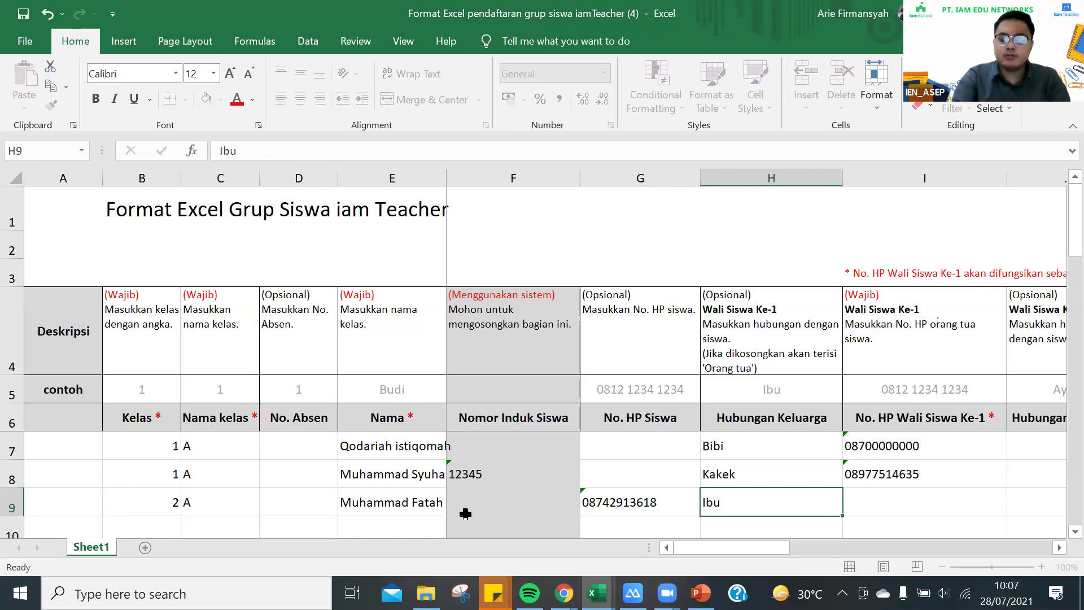
key("Tab")
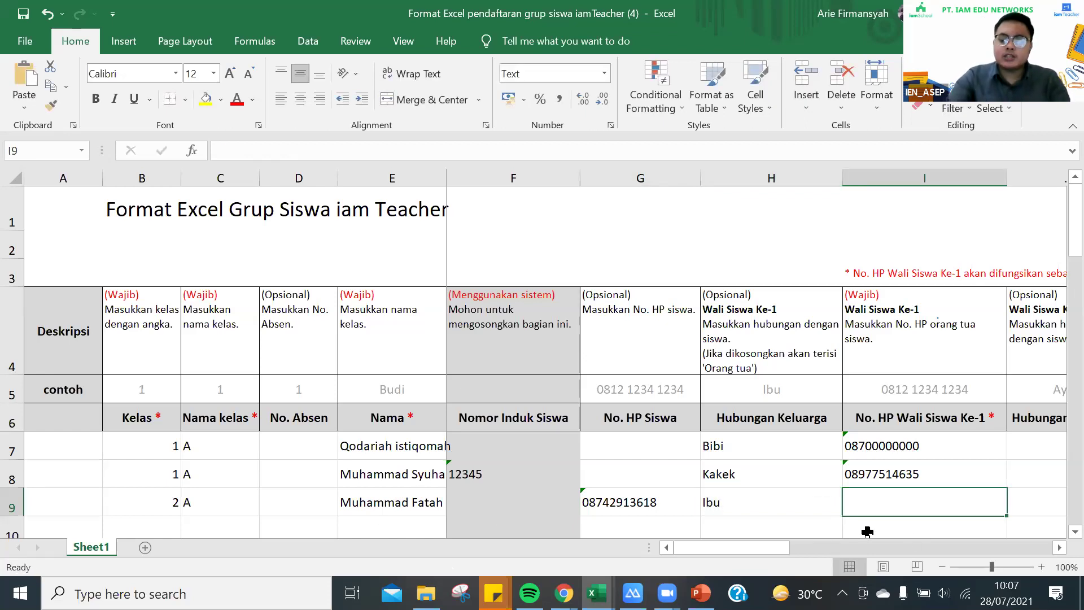
left_click(652, 503)
key("ctrl+c")
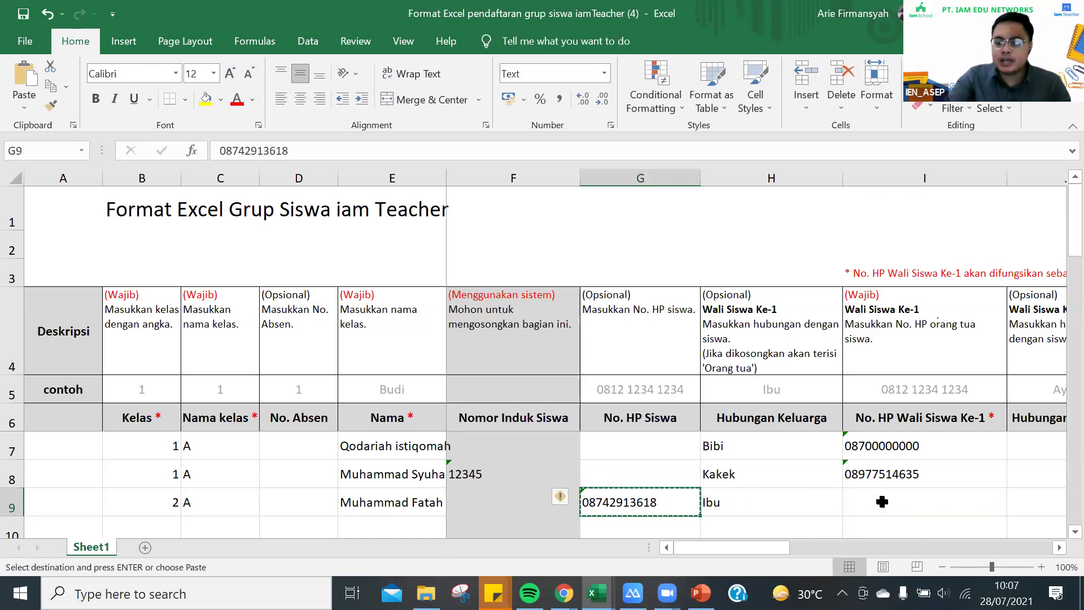
left_click(878, 490)
key("Return")
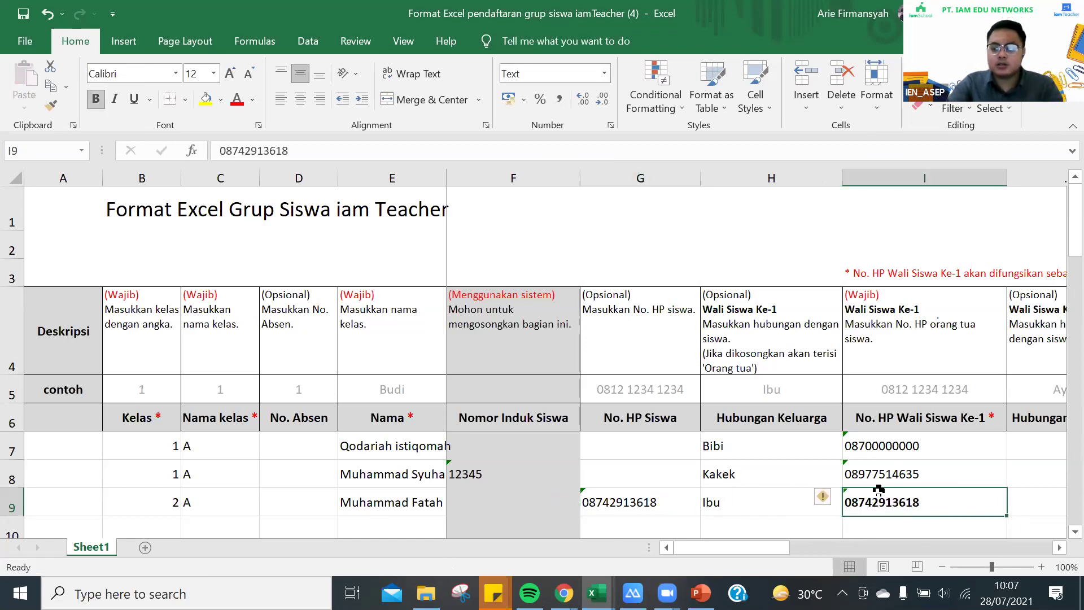
left_click(790, 524)
scroll(174, 474, "down", 1)
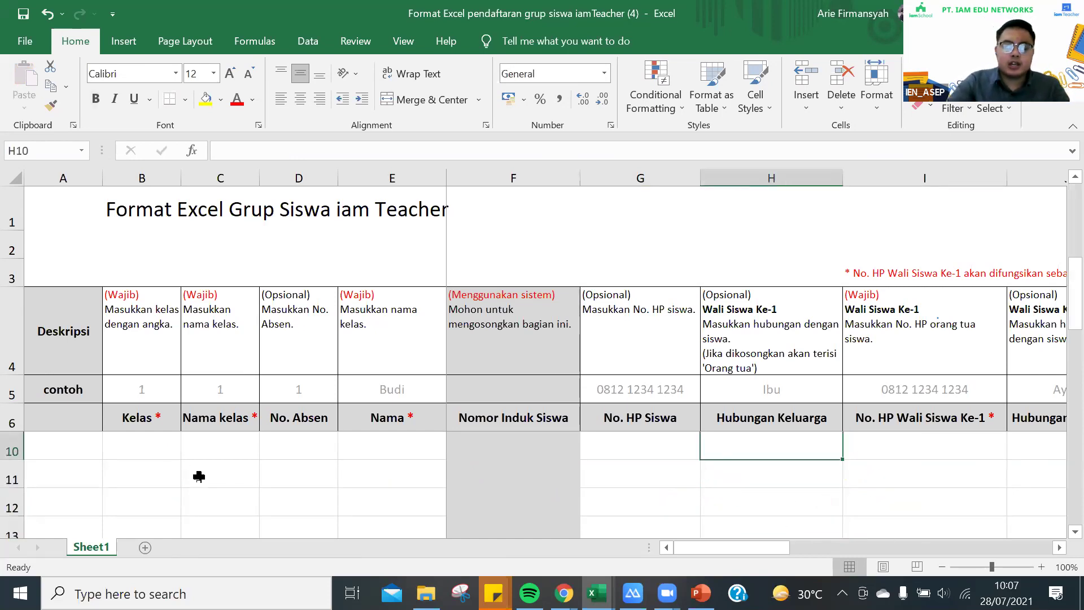
scroll(198, 474, "up", 1)
left_click(175, 522)
type("2")
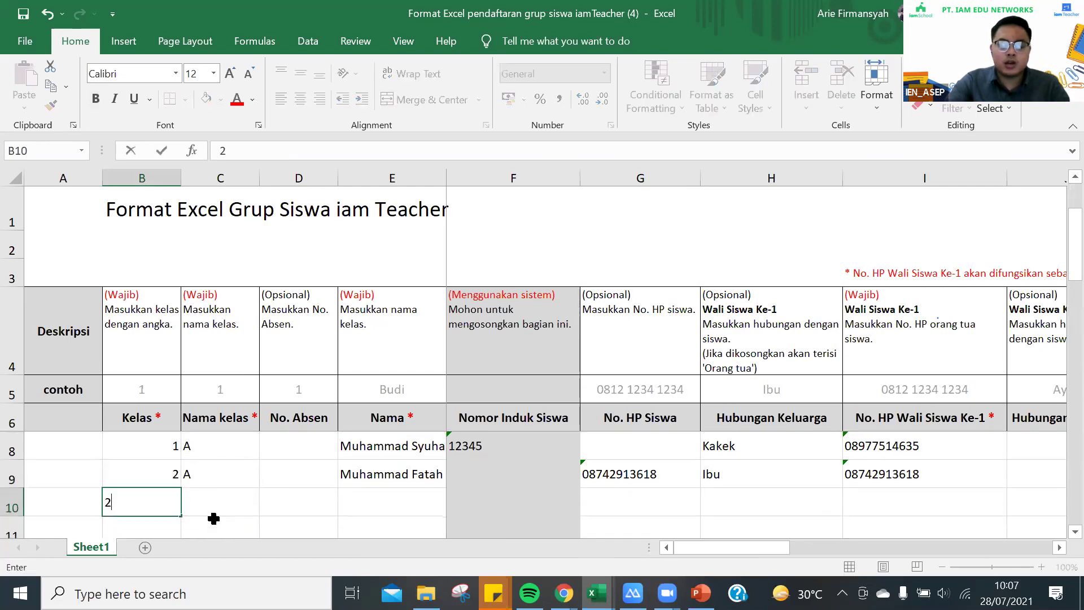
key("Tab")
type("1")
left_click(410, 506)
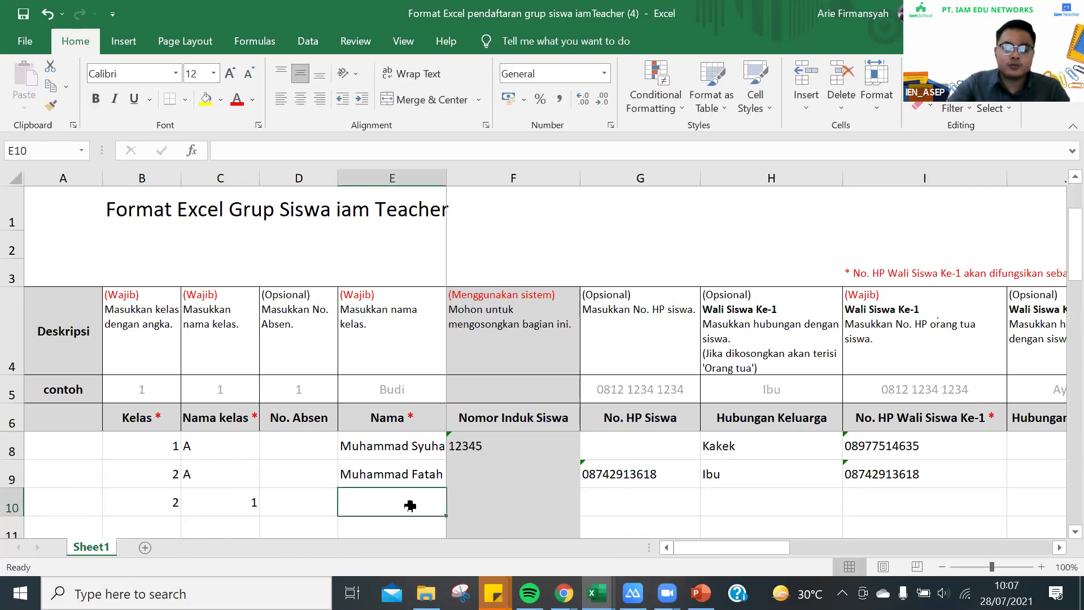
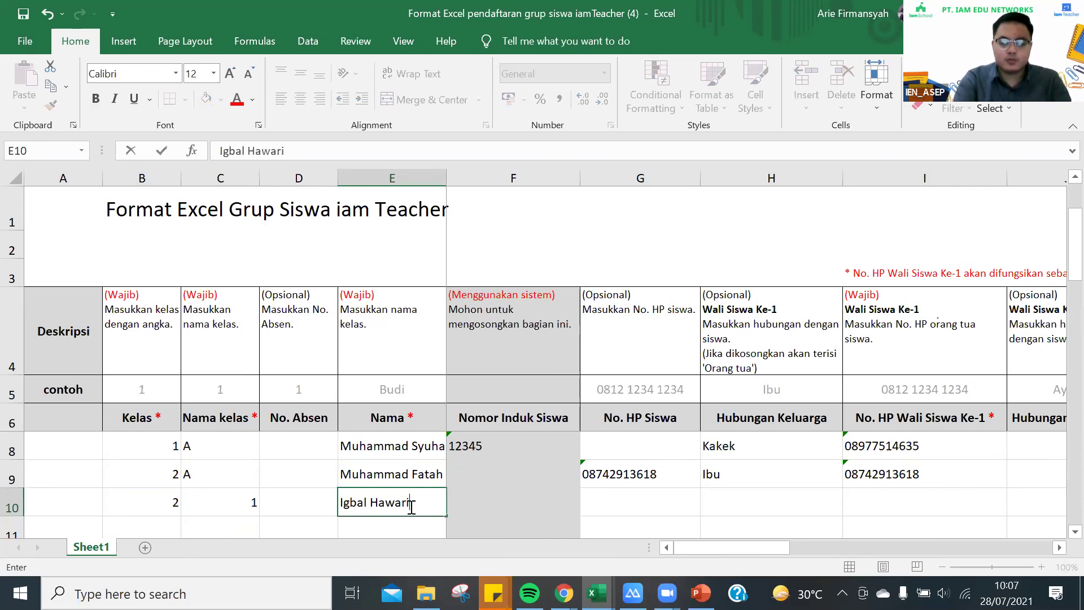
key("Tab")
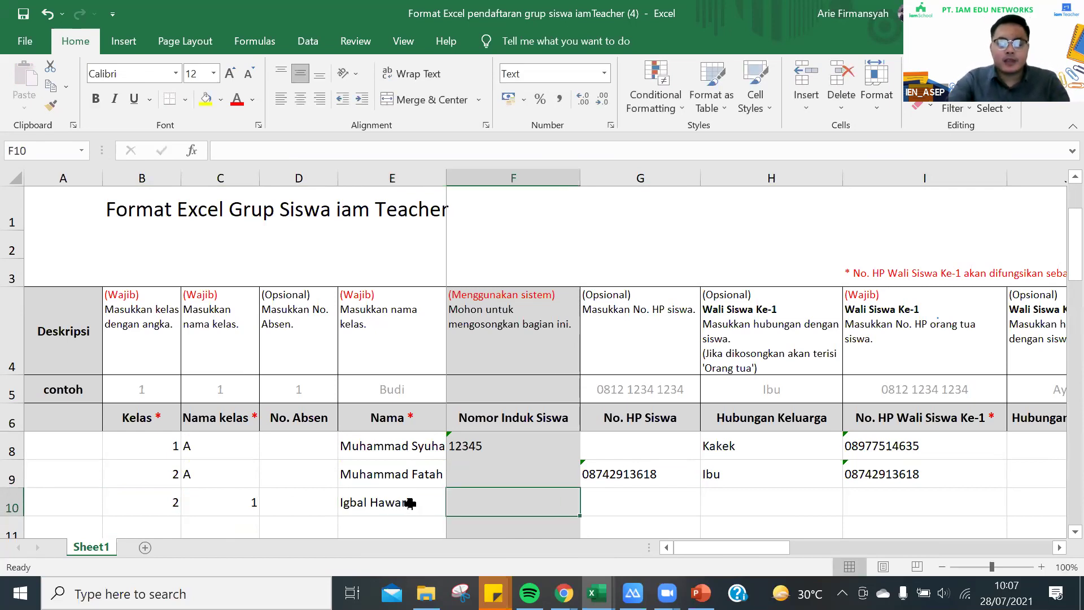
type("345667")
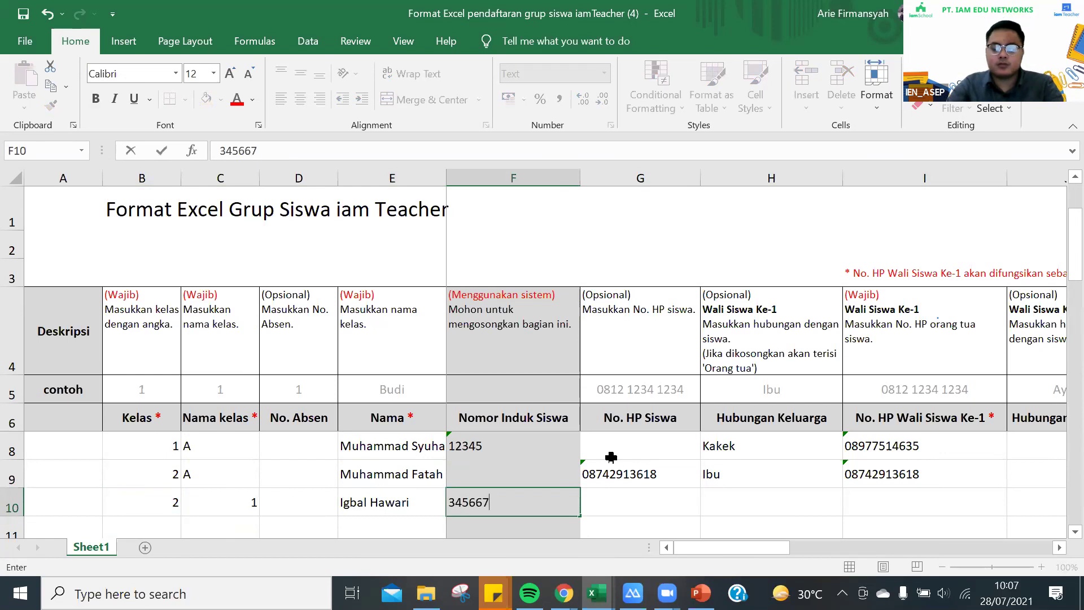
key("Tab")
Fill in the guardian's phone number in I10
left_click(771, 502)
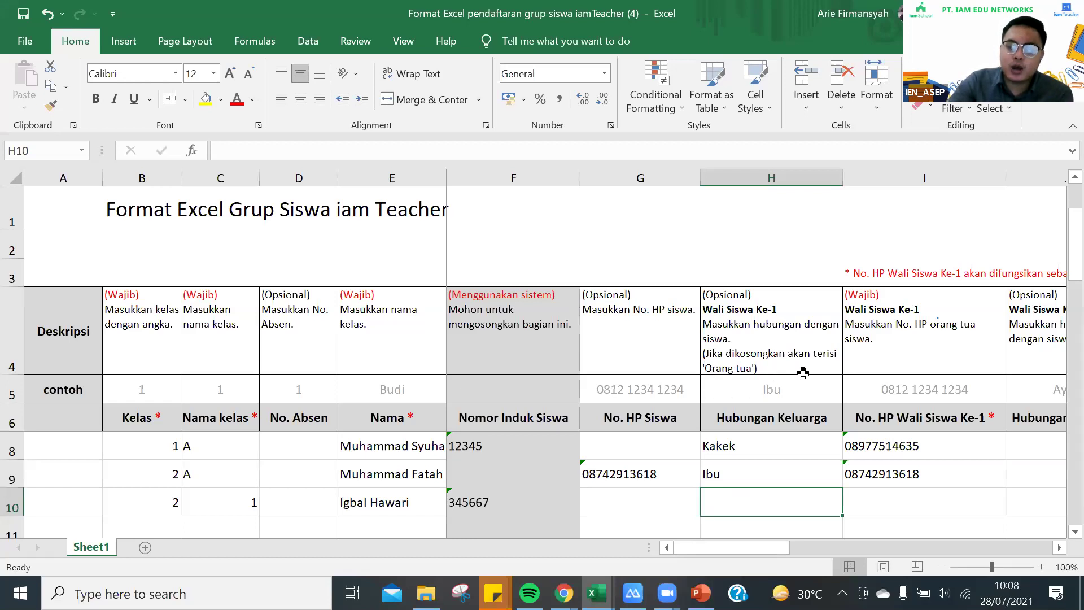
left_click(906, 513)
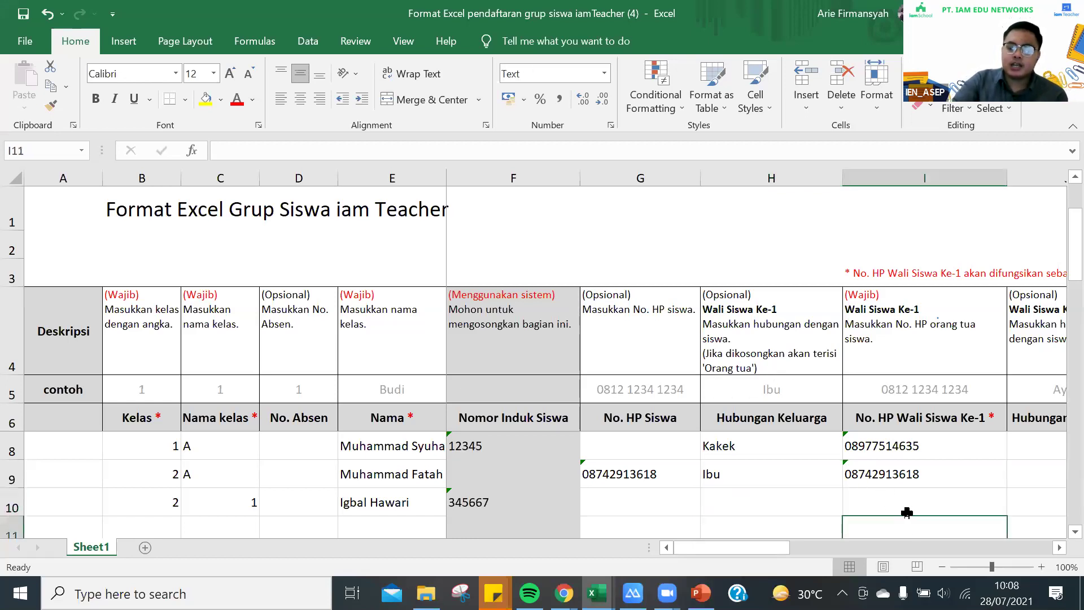
type("087654321")
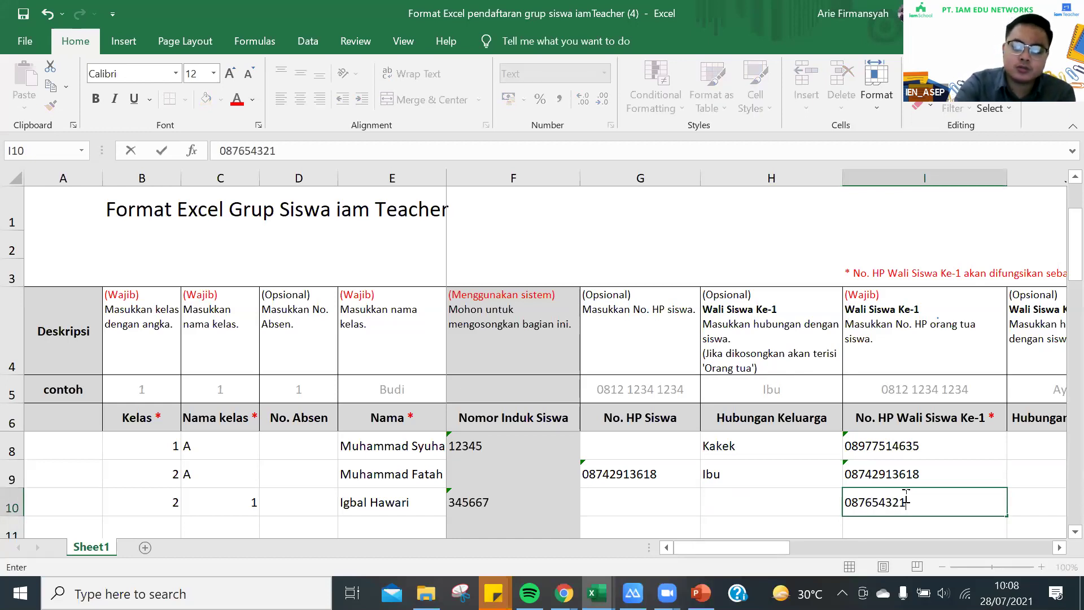
type("09")
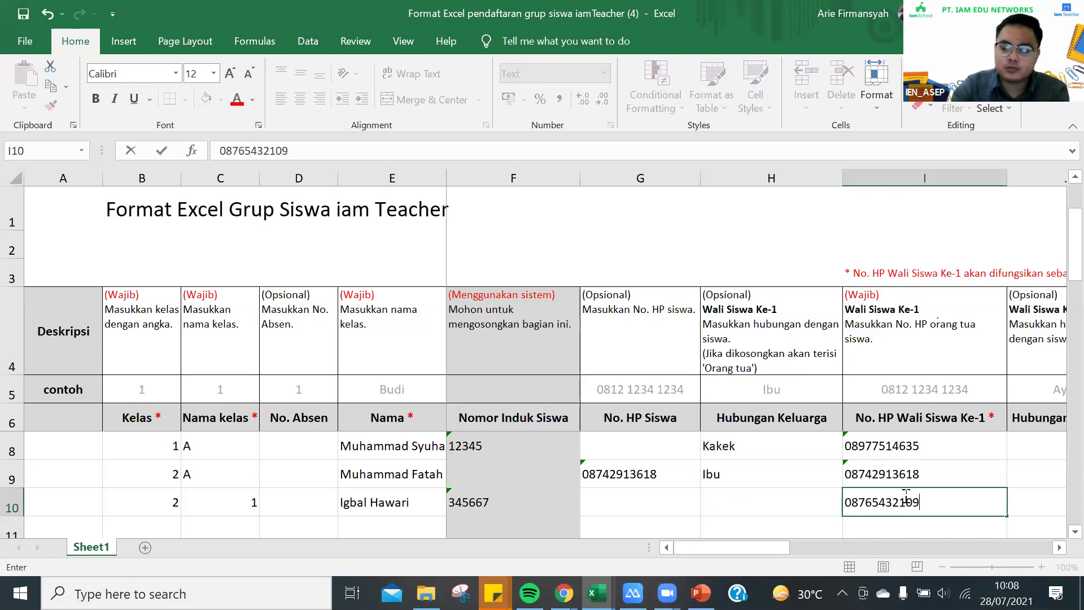
left_click(785, 489)
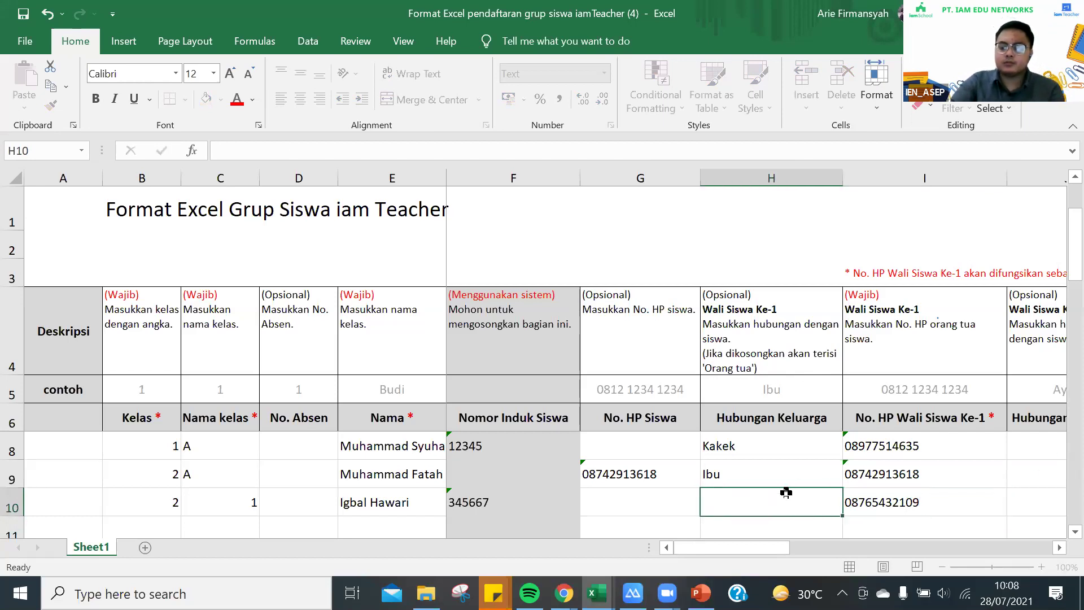
Undo to restore the hidden row 7 student and save the workbook
left_click_drag(769, 547, 450, 539)
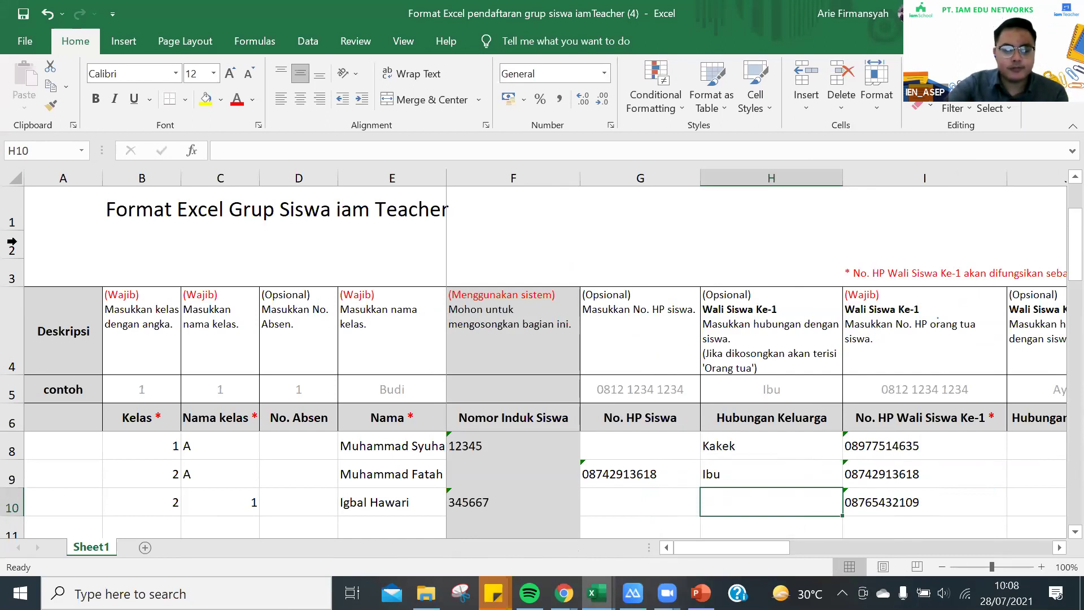
key("ctrl+z")
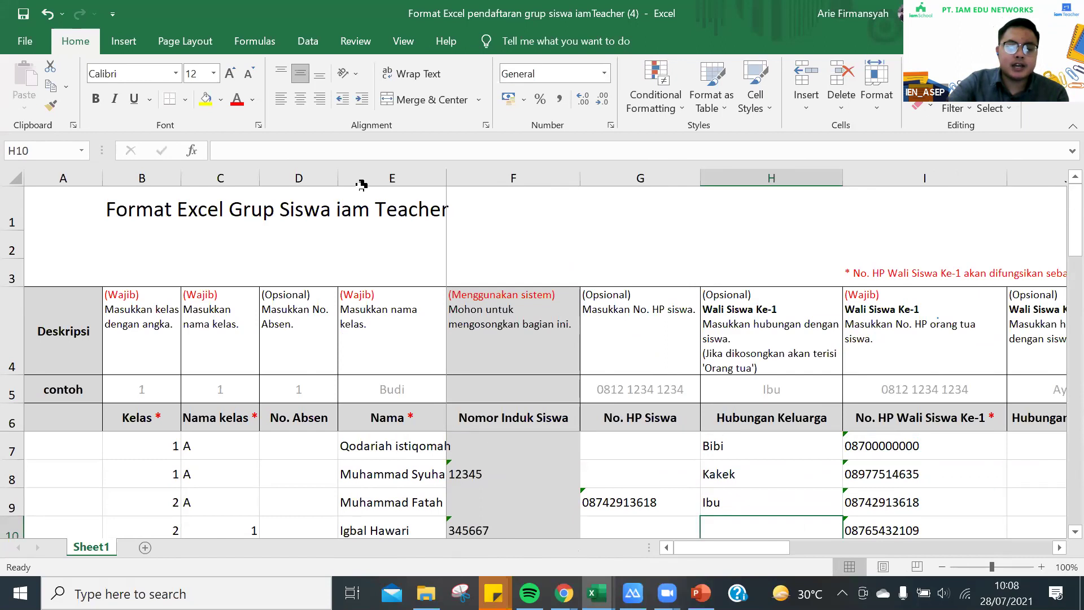
left_click(23, 13)
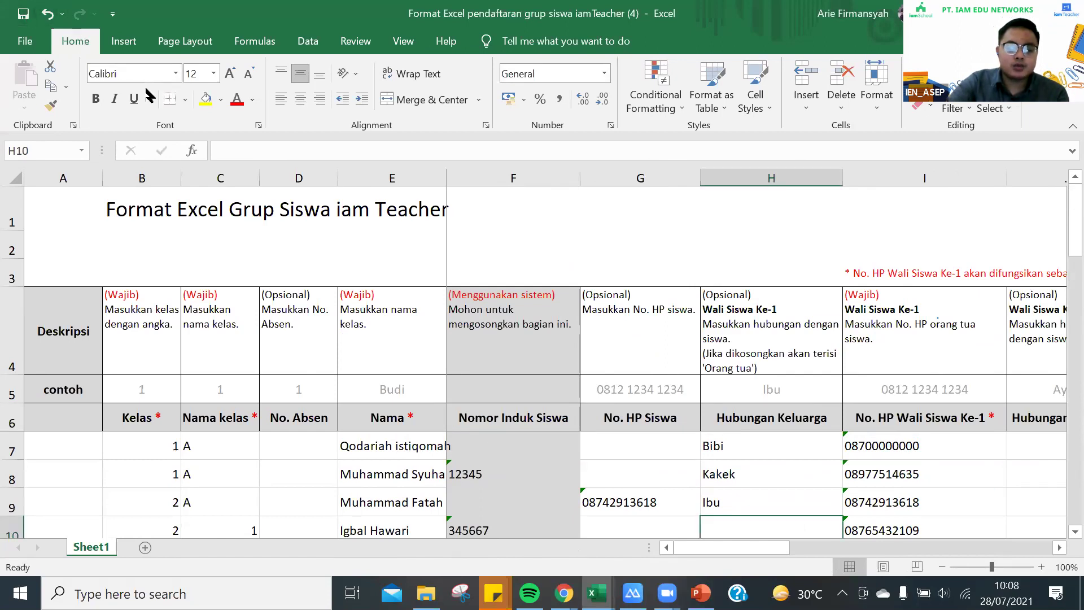
key("ctrl+s")
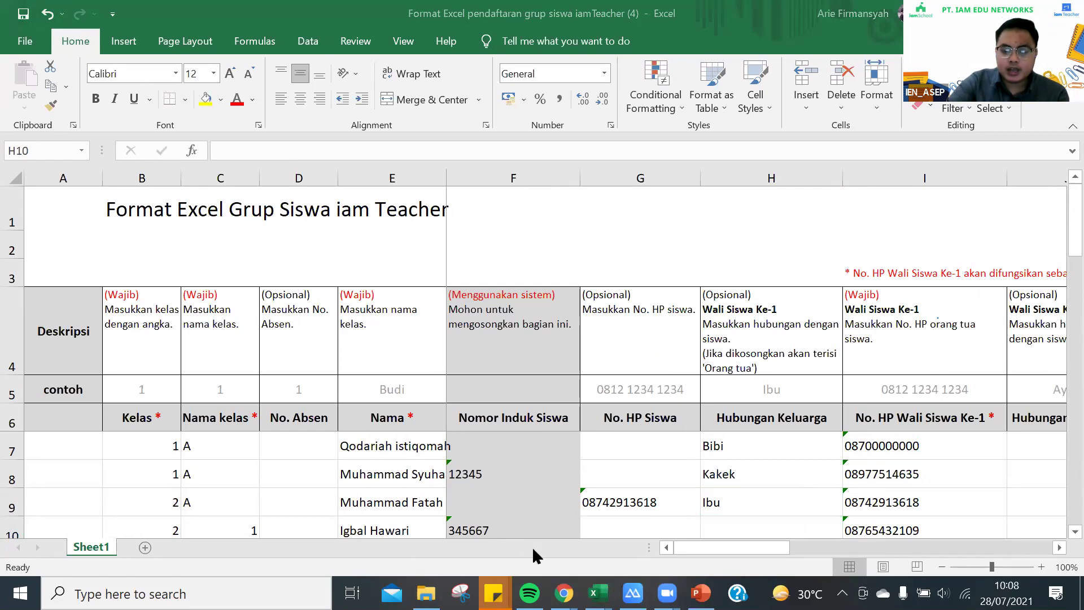
mouse_move(597, 592)
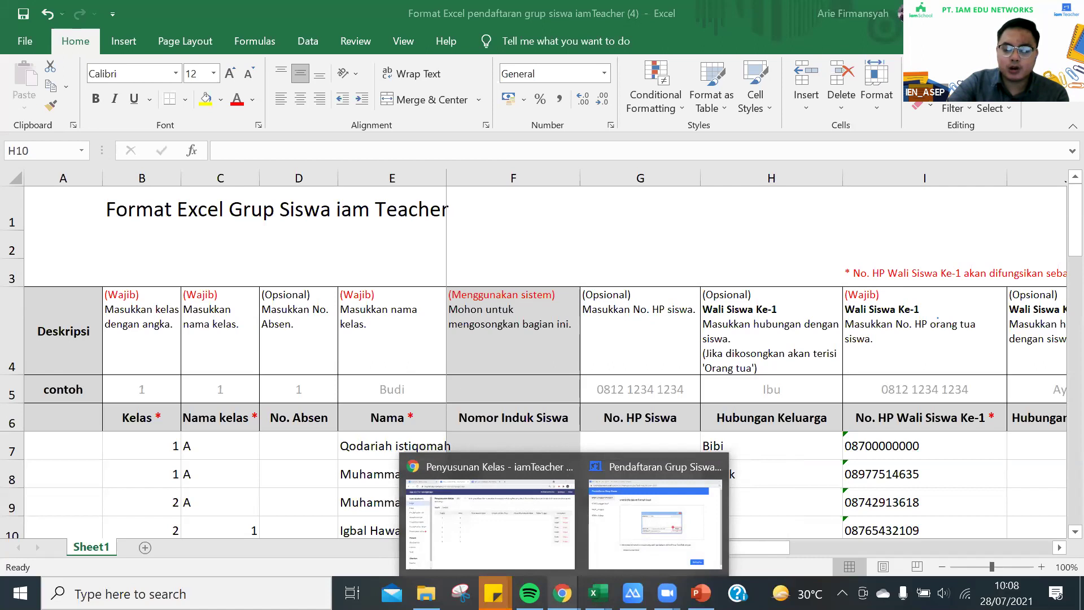
Advance the group registration wizard to the upload step and choose the filled-in template from Downloads
left_click(605, 528)
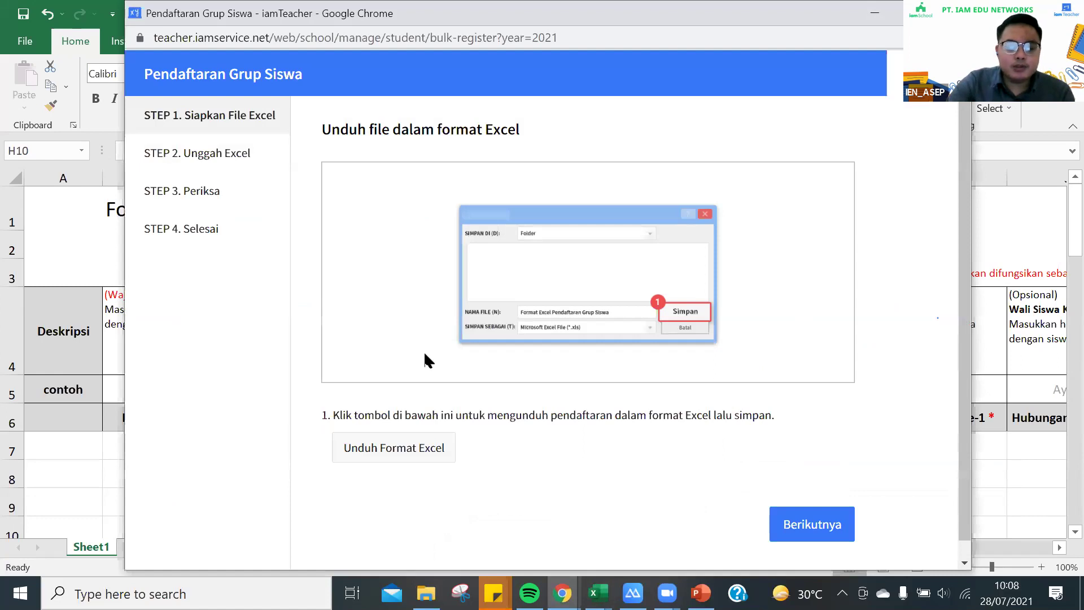
left_click(808, 534)
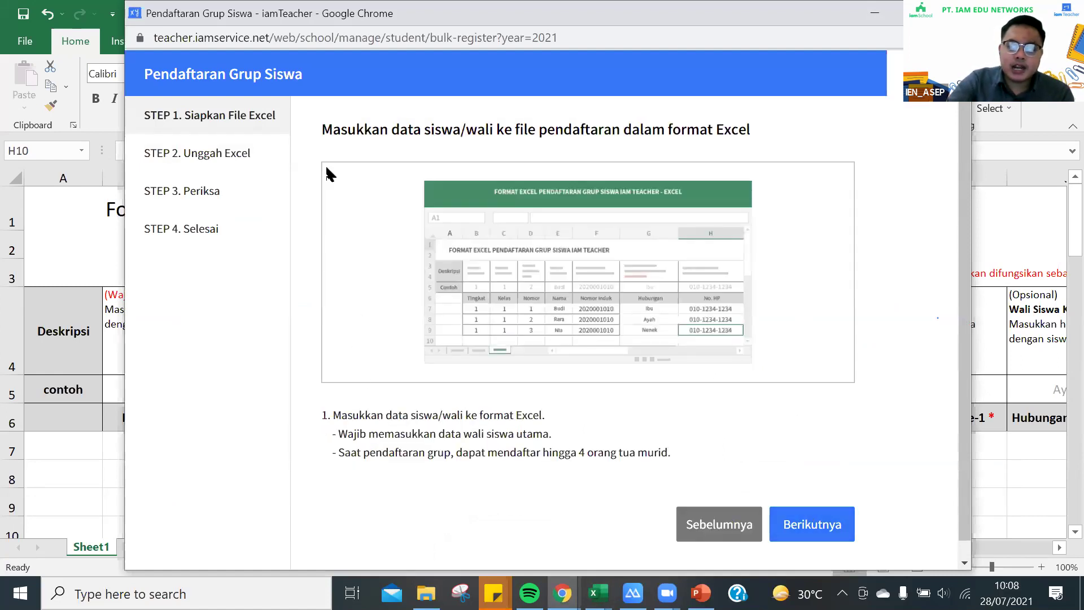
left_click(813, 535)
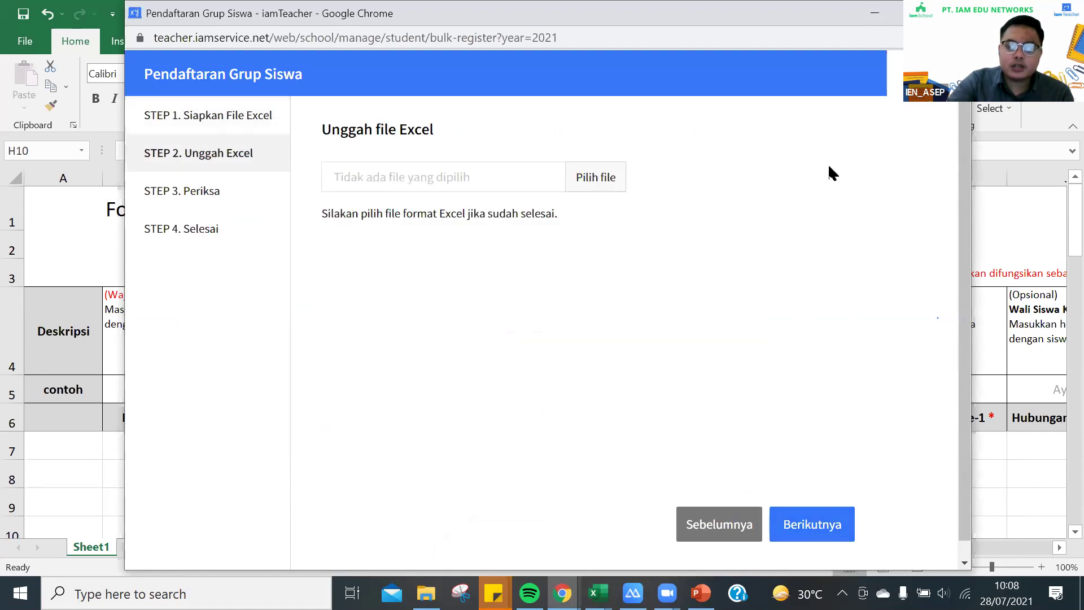
left_click(603, 178)
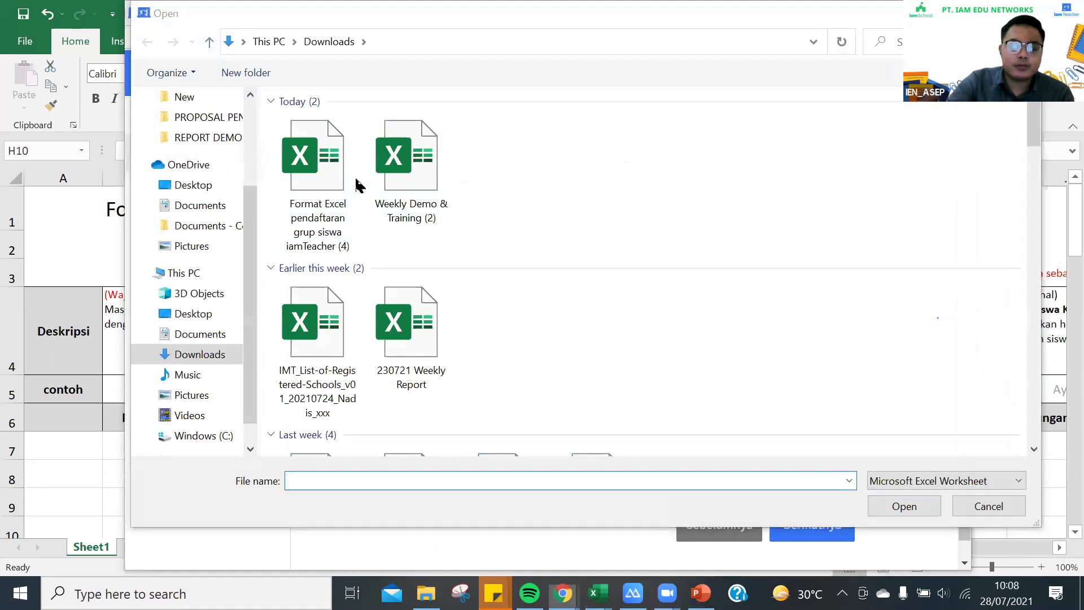
left_click(326, 200)
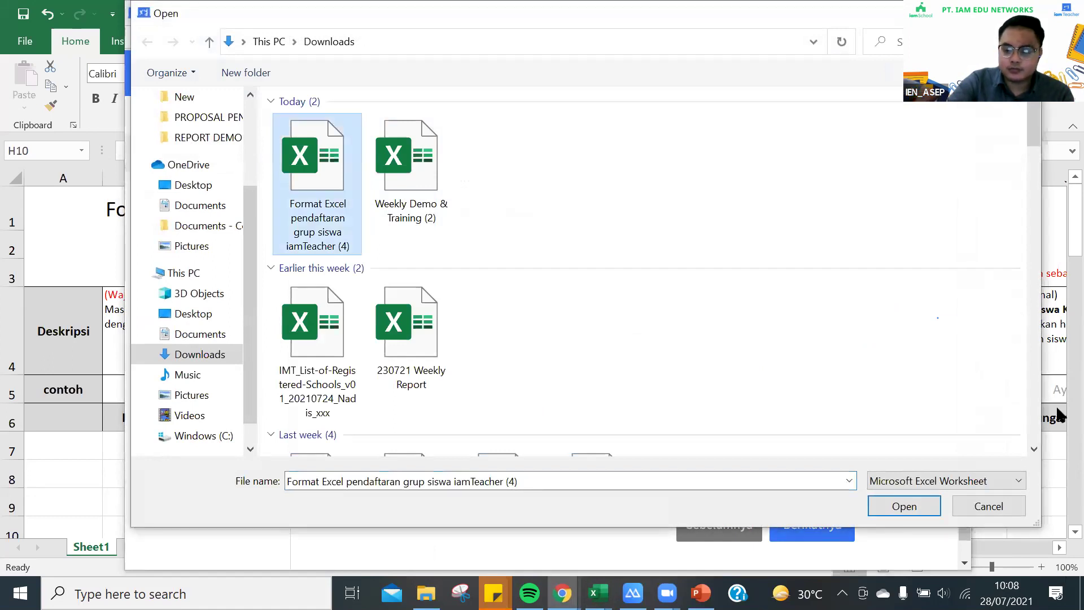
left_click(905, 507)
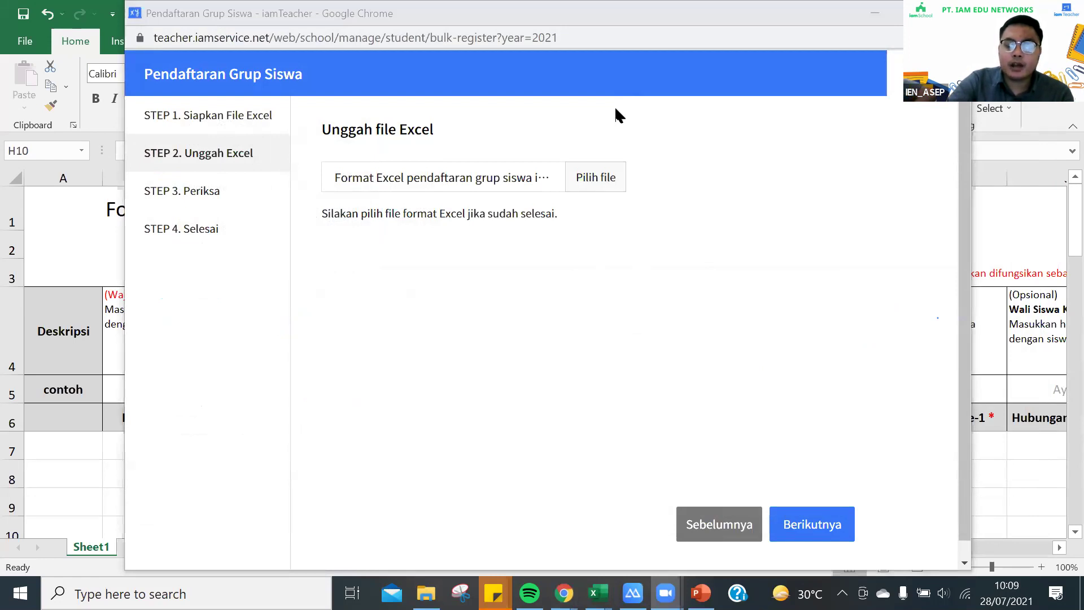
Upload the template and inspect the students' phone and ID numbers in the check table
left_click(813, 534)
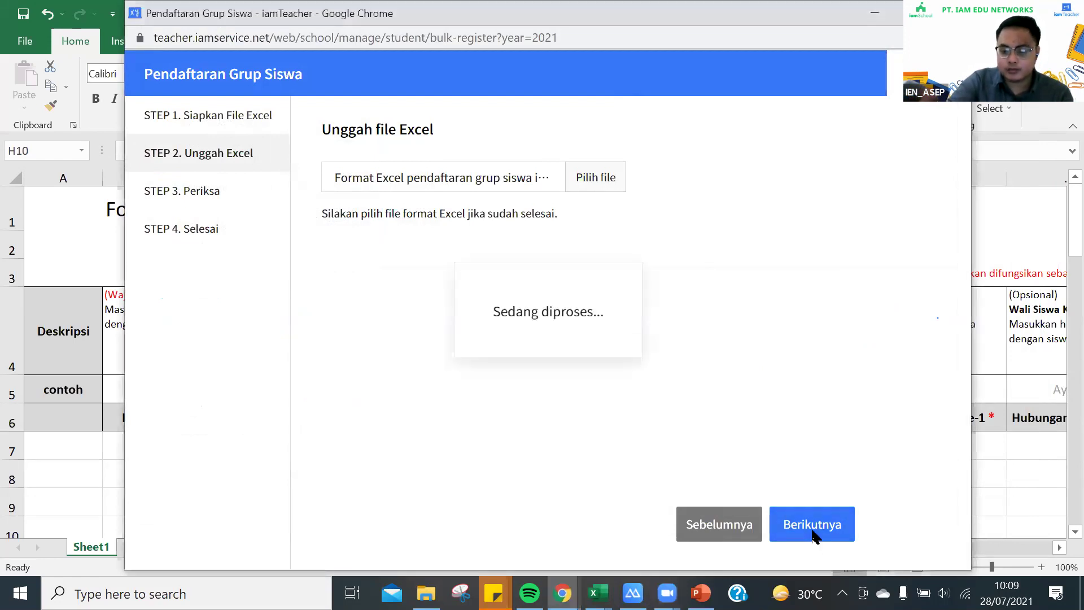
scroll(484, 280, "down", 1)
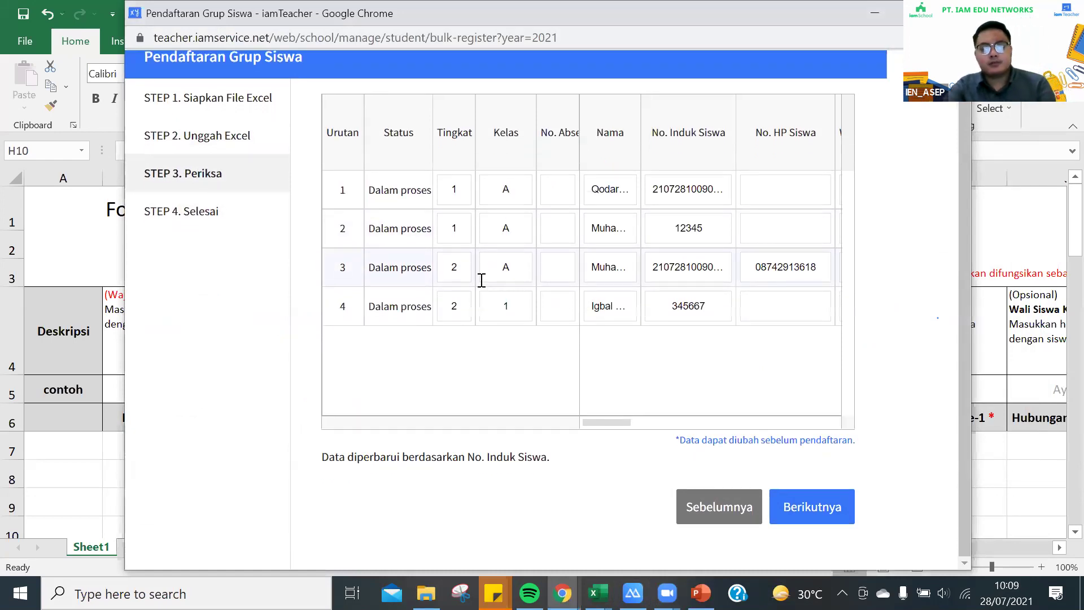
scroll(482, 280, "up", 1)
left_click(788, 209)
left_click_drag(596, 439, 562, 443)
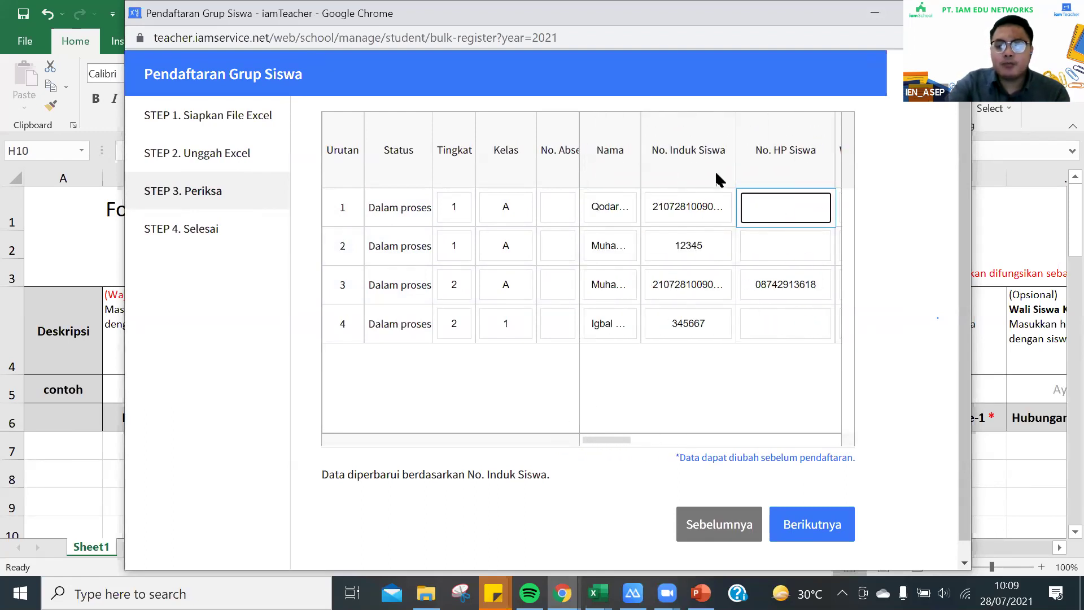
left_click(687, 240)
double_click(687, 242)
left_click(674, 295)
double_click(673, 295)
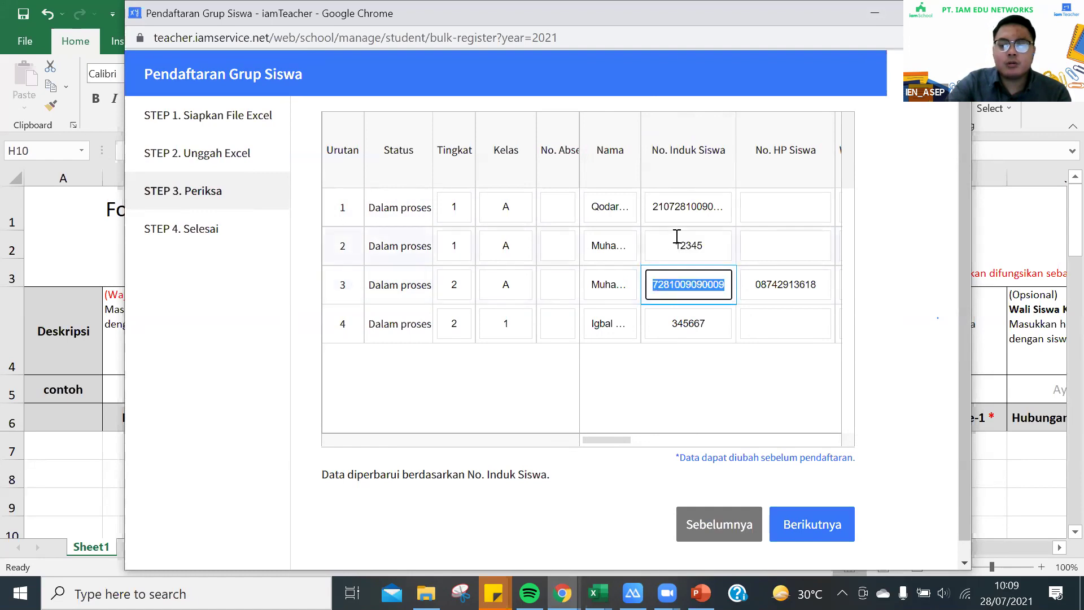
double_click(690, 205)
double_click(693, 243)
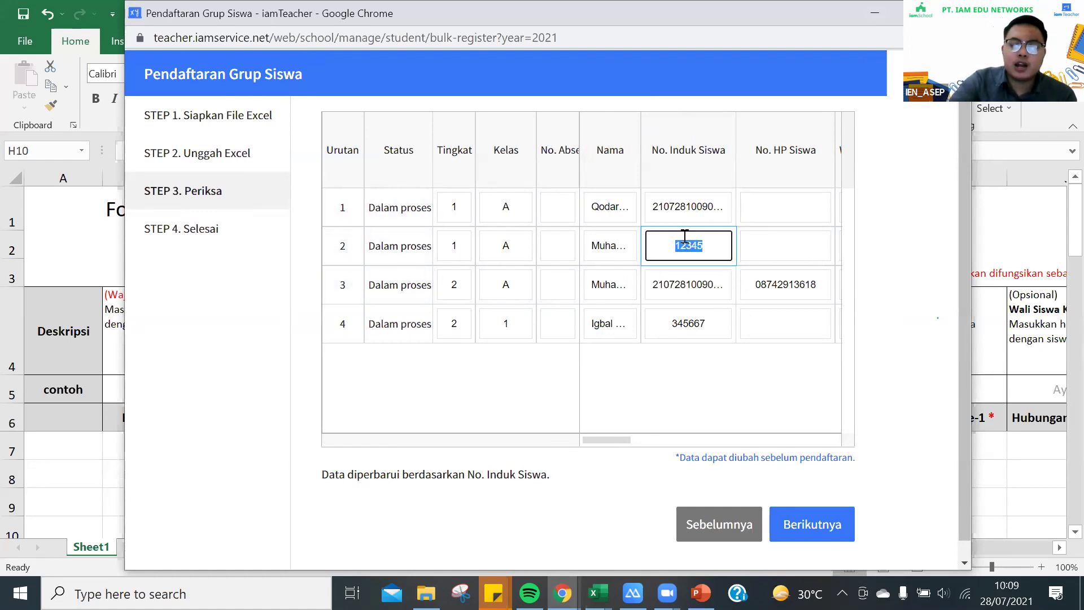
double_click(720, 288)
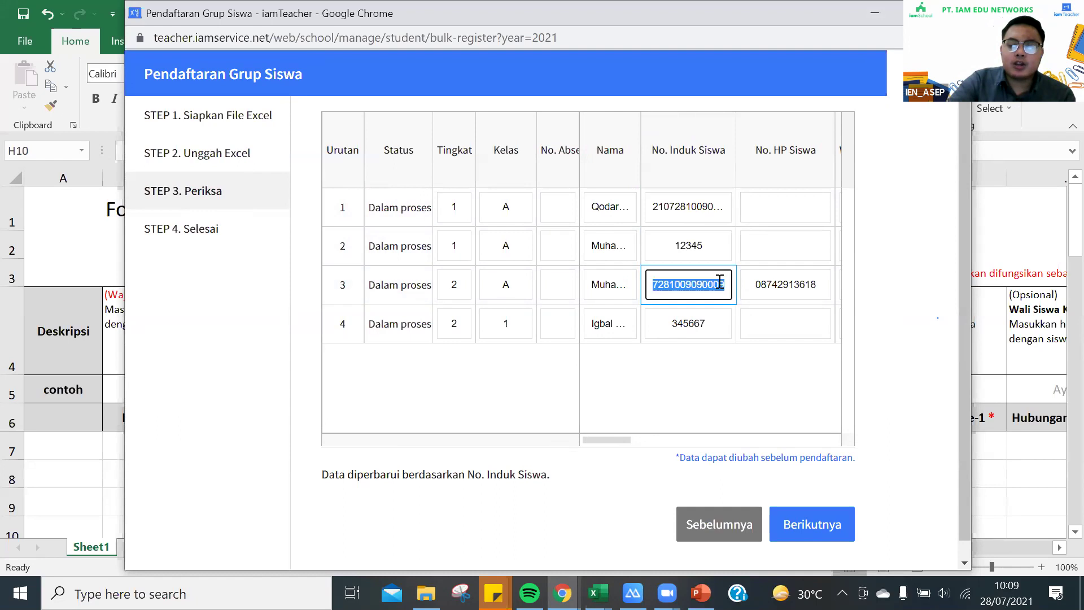
double_click(711, 212)
Review row 1's student ID and row 4's guardian value, then go back a wizard step
left_click(701, 212)
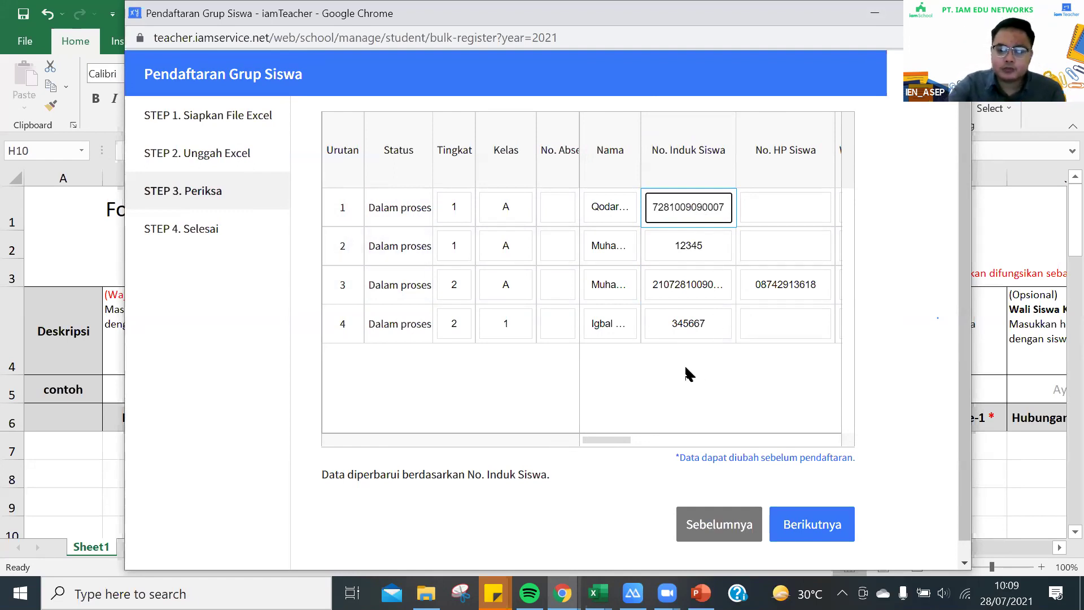
left_click_drag(615, 444, 646, 448)
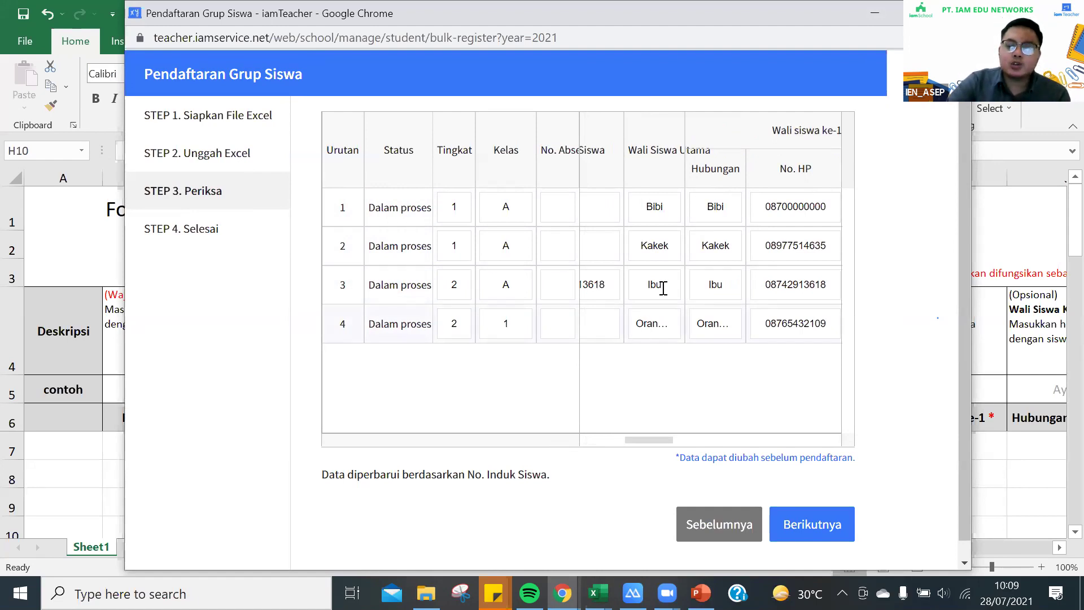
left_click(661, 328)
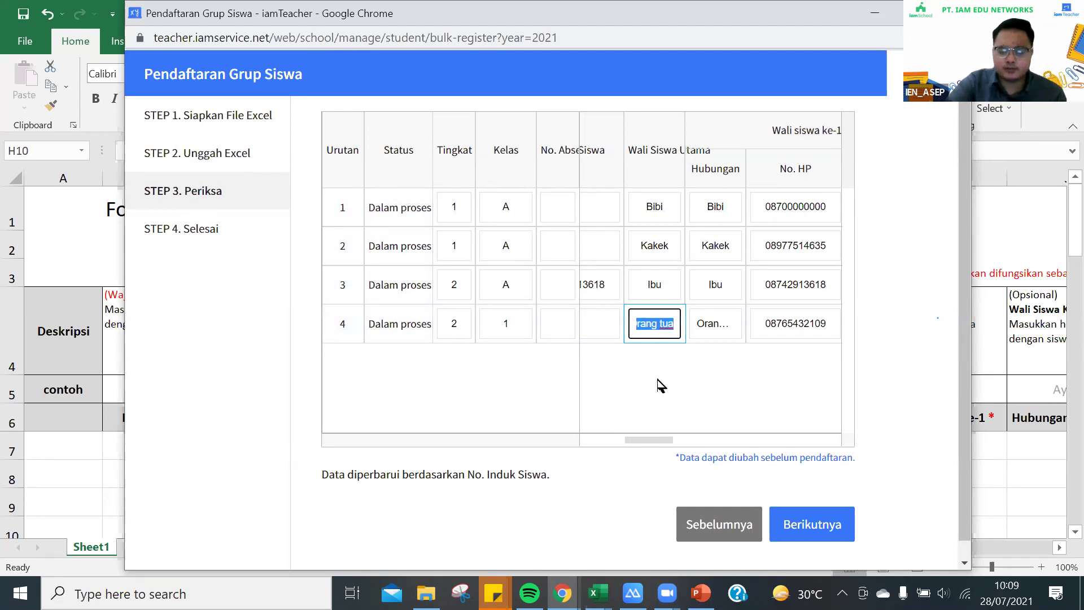
left_click(633, 397)
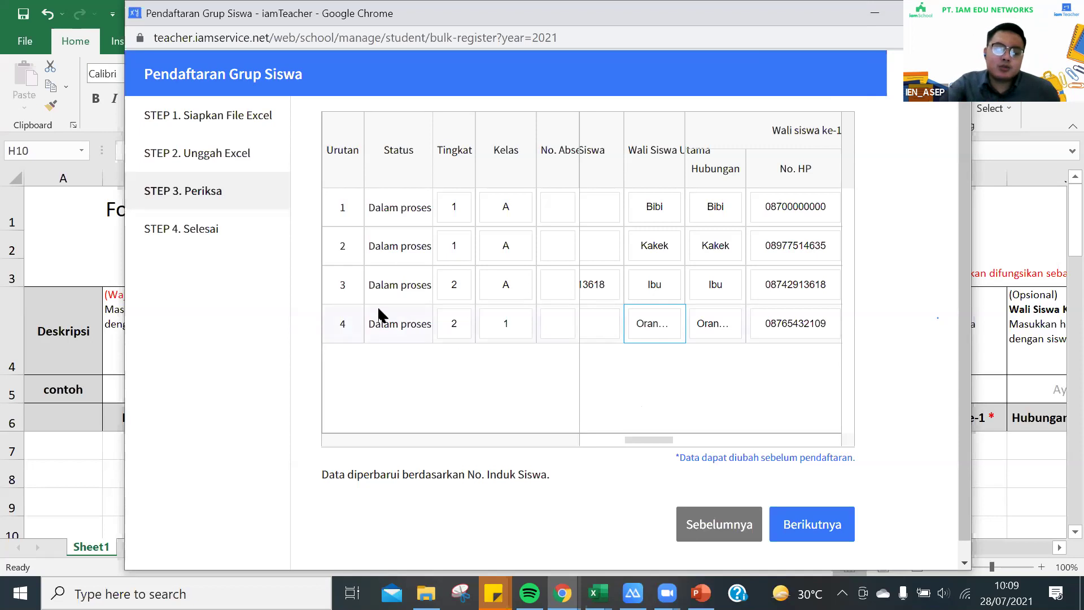
left_click(712, 524)
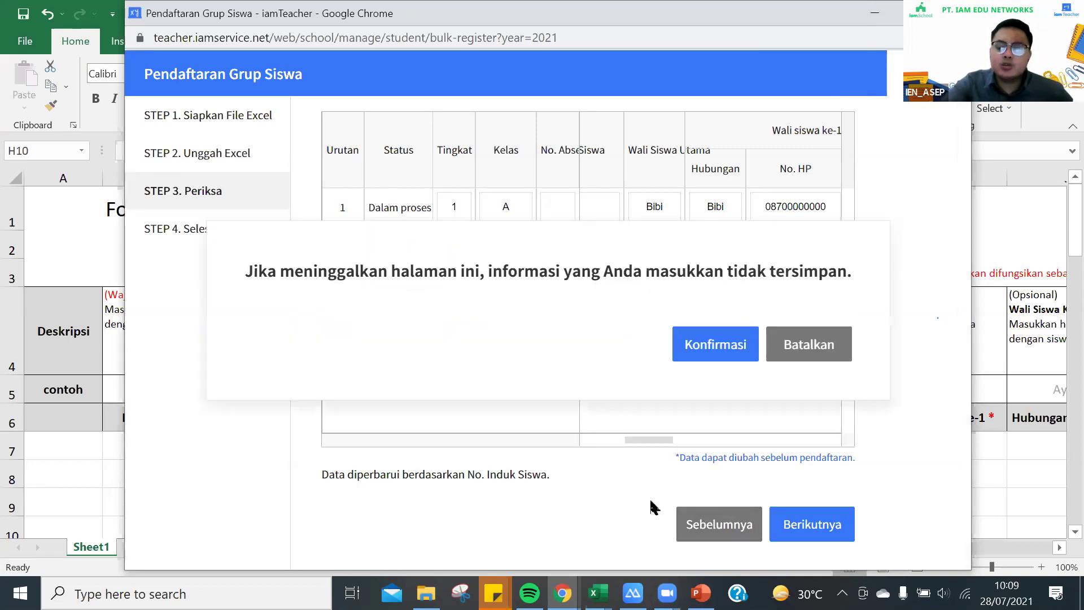
Leave the check step and clear the guardian phone number from cell I10 in the Excel template
left_click(716, 345)
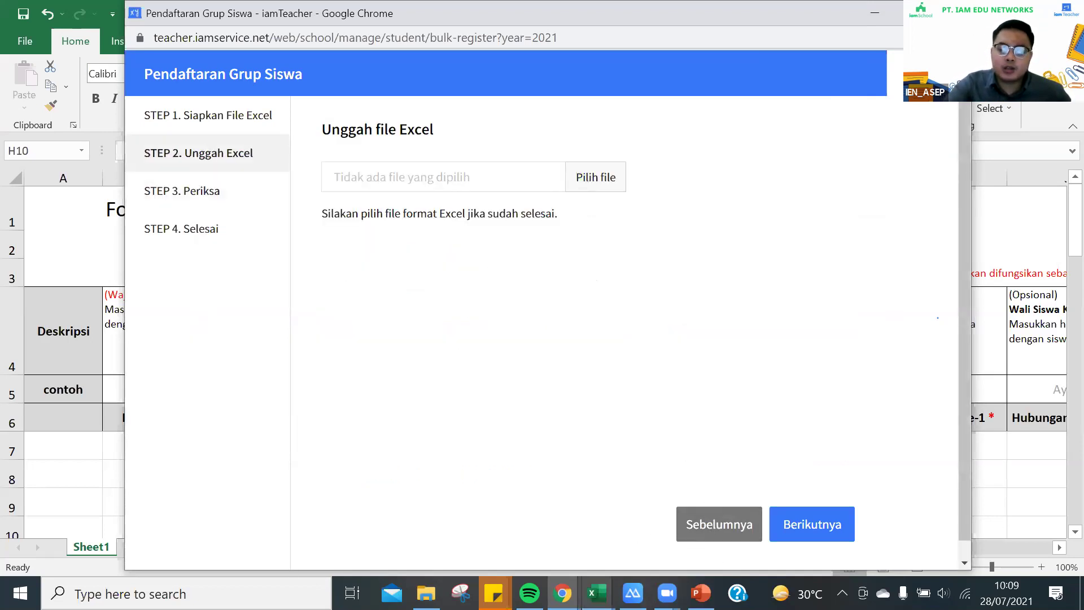
mouse_move(597, 593)
left_click(683, 467)
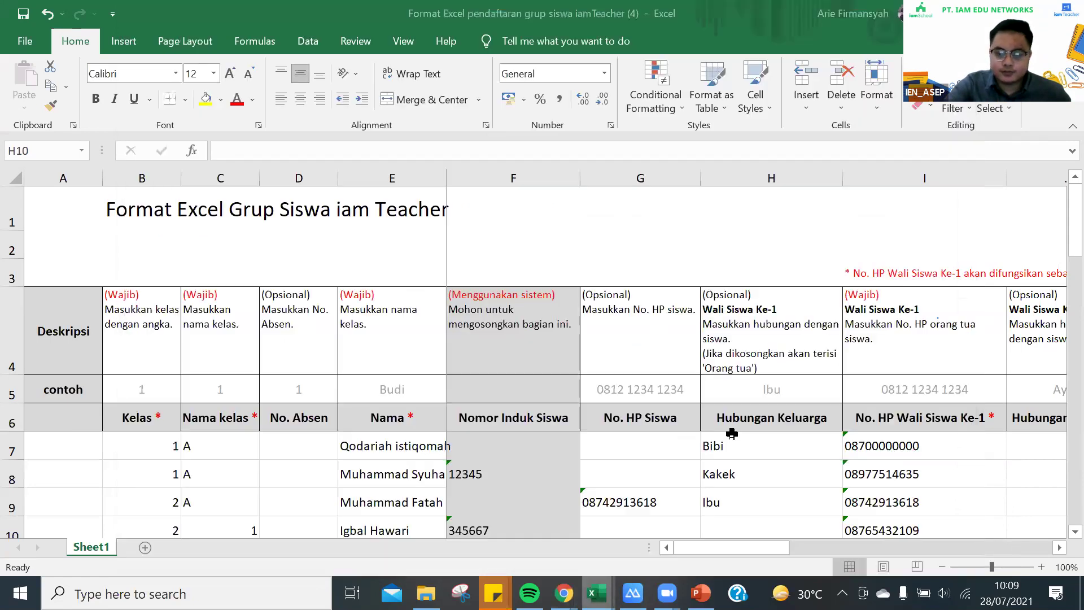
scroll(884, 449, "down", 1)
left_click(883, 449)
key("BackSpace")
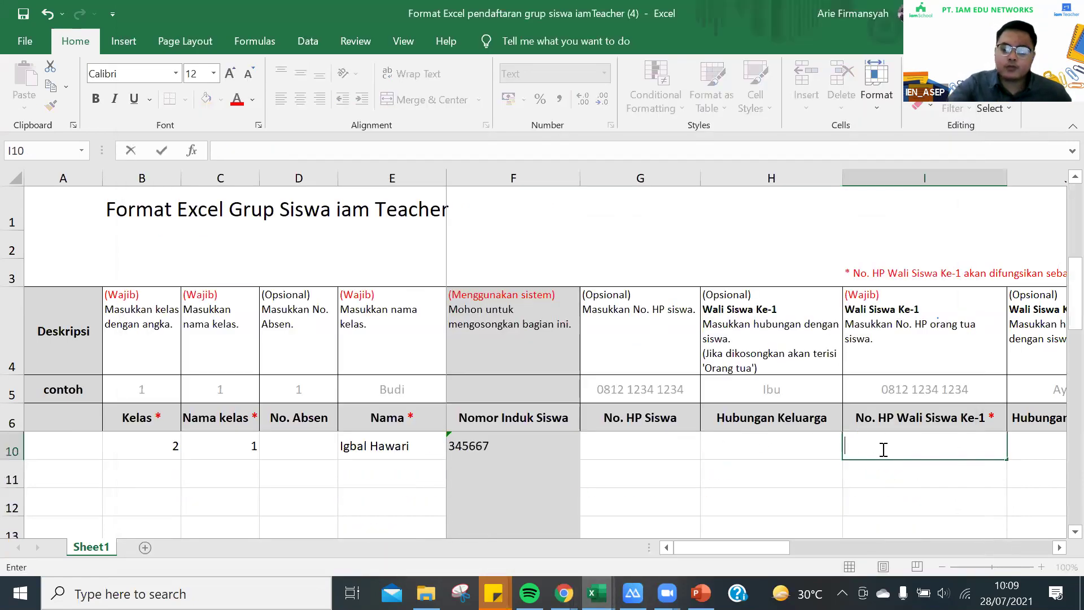
key("Escape")
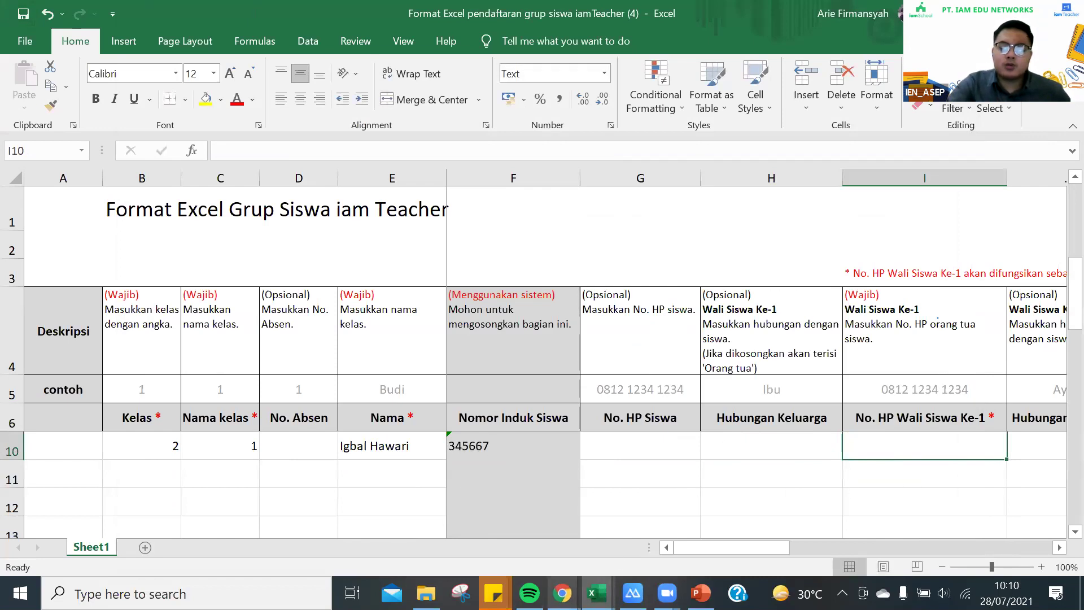
Re-upload the filled-in registration template to the wizard and advance to the check step
mouse_move(563, 593)
left_click(664, 538)
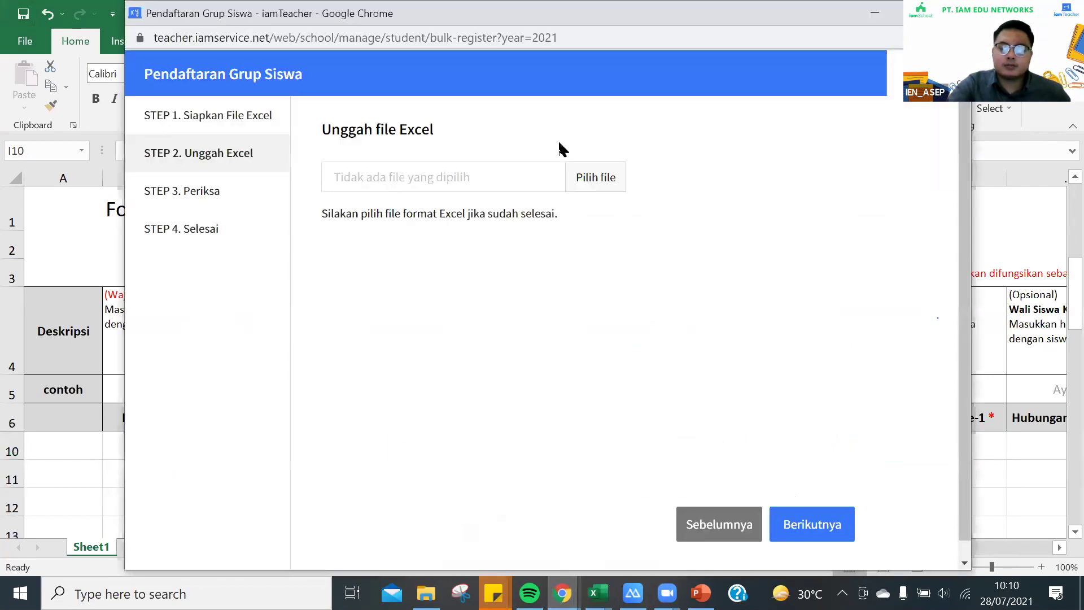
left_click(599, 178)
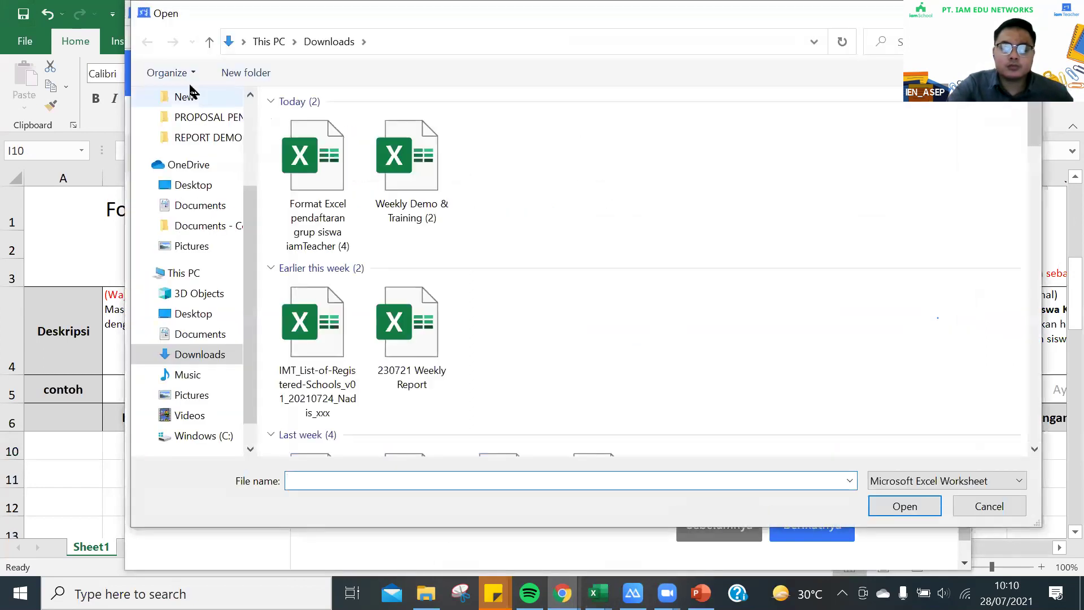
left_click(321, 151)
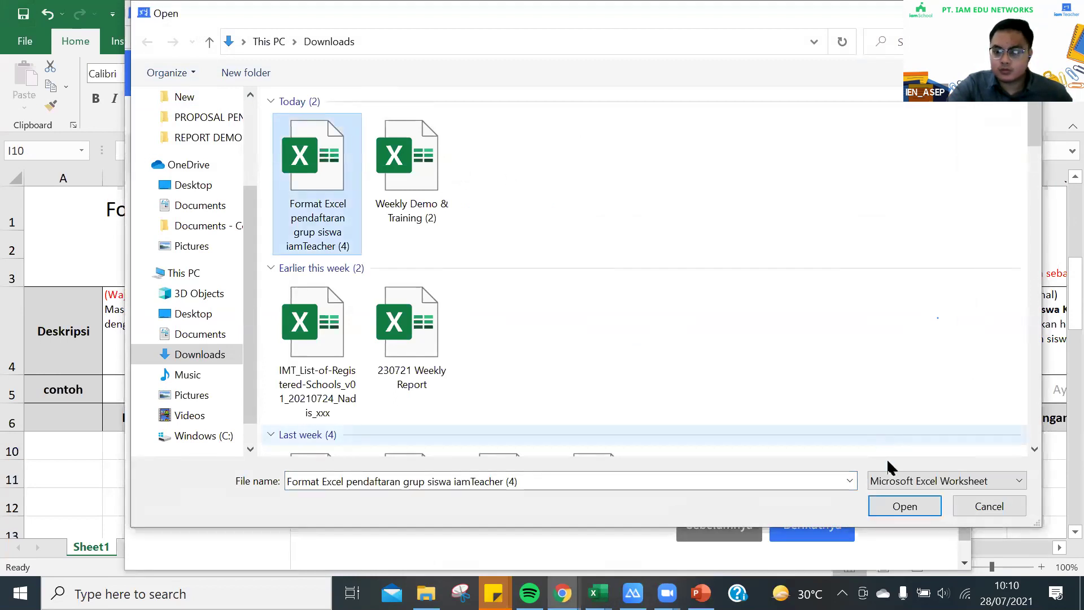
left_click(906, 511)
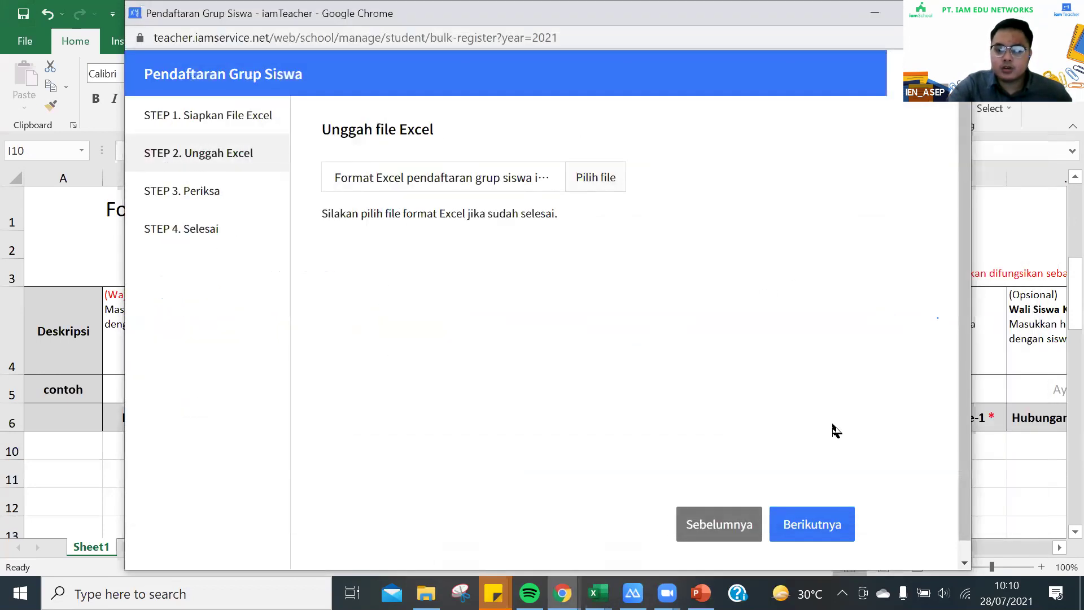
left_click(811, 525)
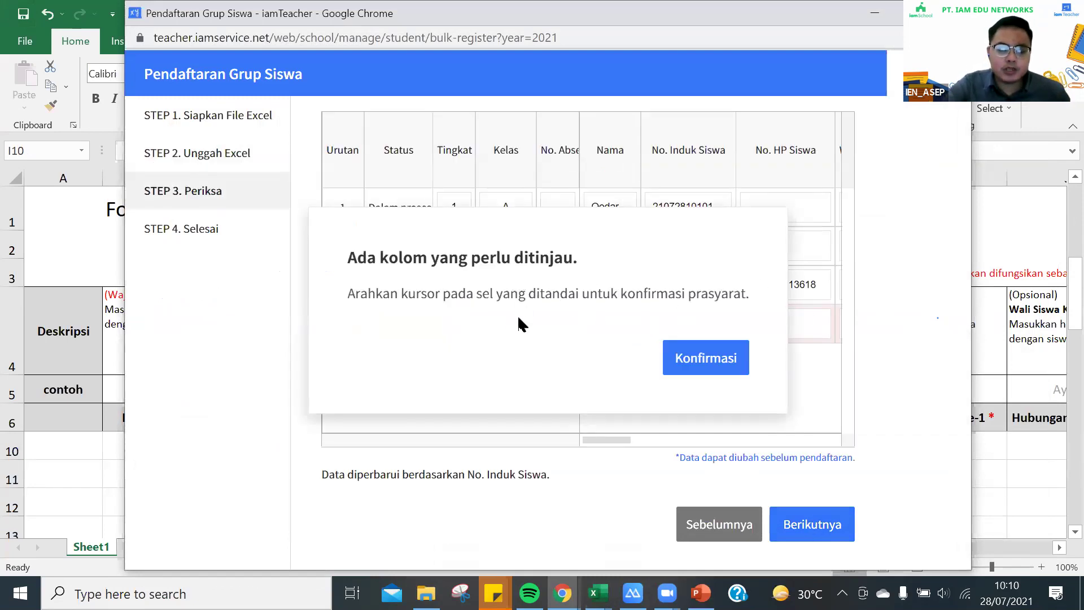
Acknowledge the 'Ada kolom yang perlu ditinjau' notice and scroll the table to the flagged phone column
left_click(736, 362)
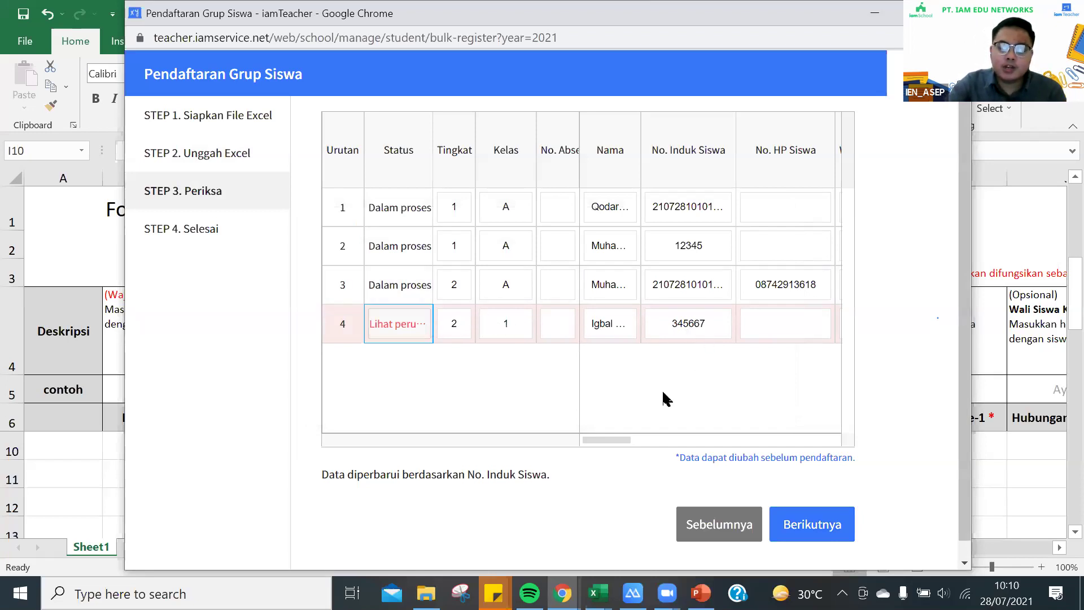
left_click_drag(616, 436, 682, 436)
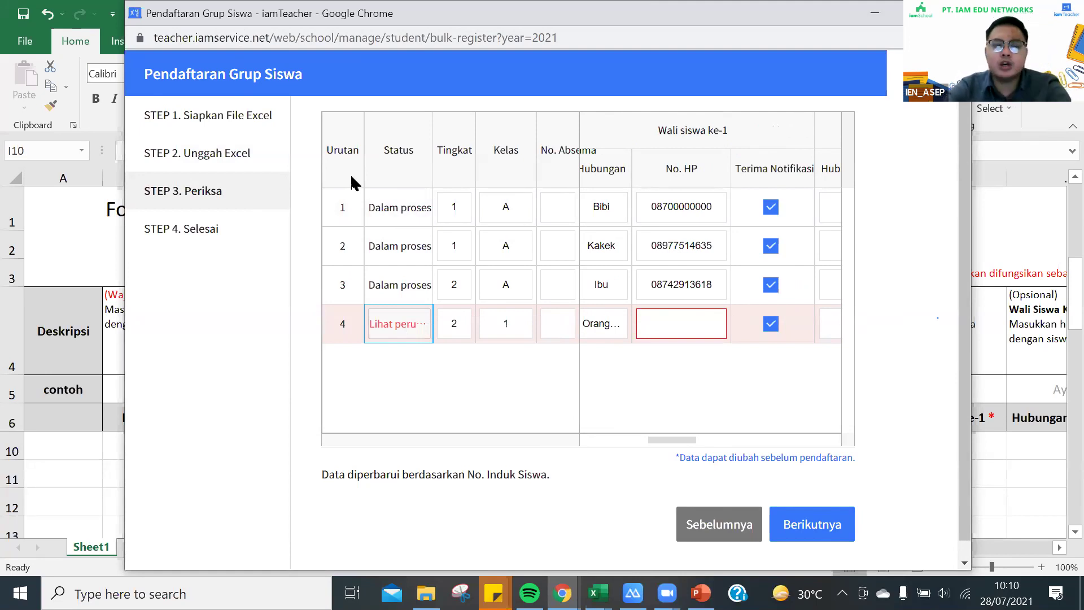
mouse_move(407, 319)
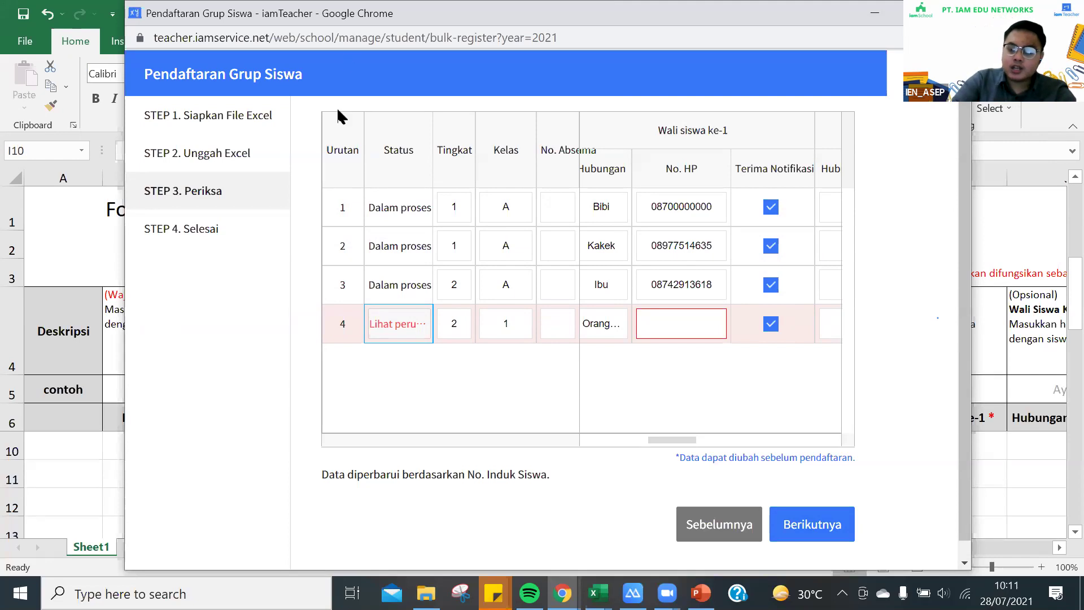
left_click(809, 529)
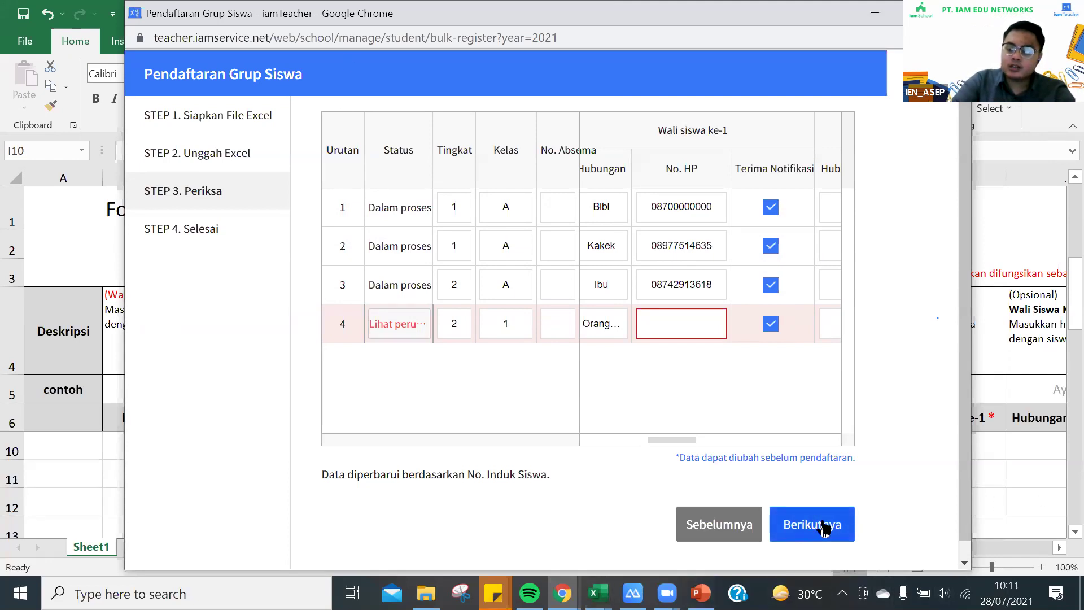
left_click(746, 365)
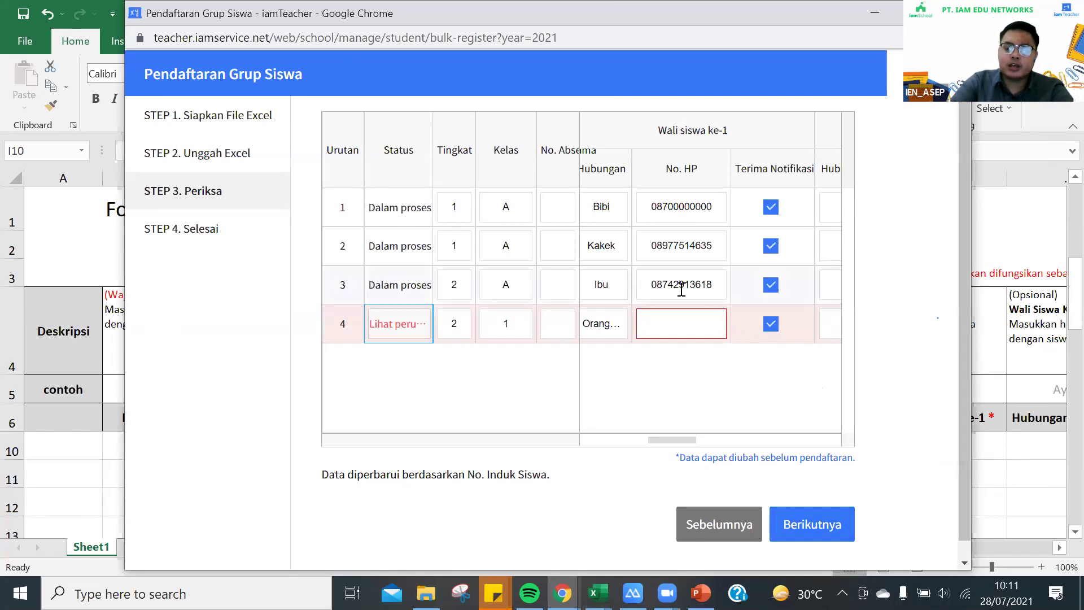
Enter the fourth student's guardian phone number and submit the students for registration
left_click(675, 323)
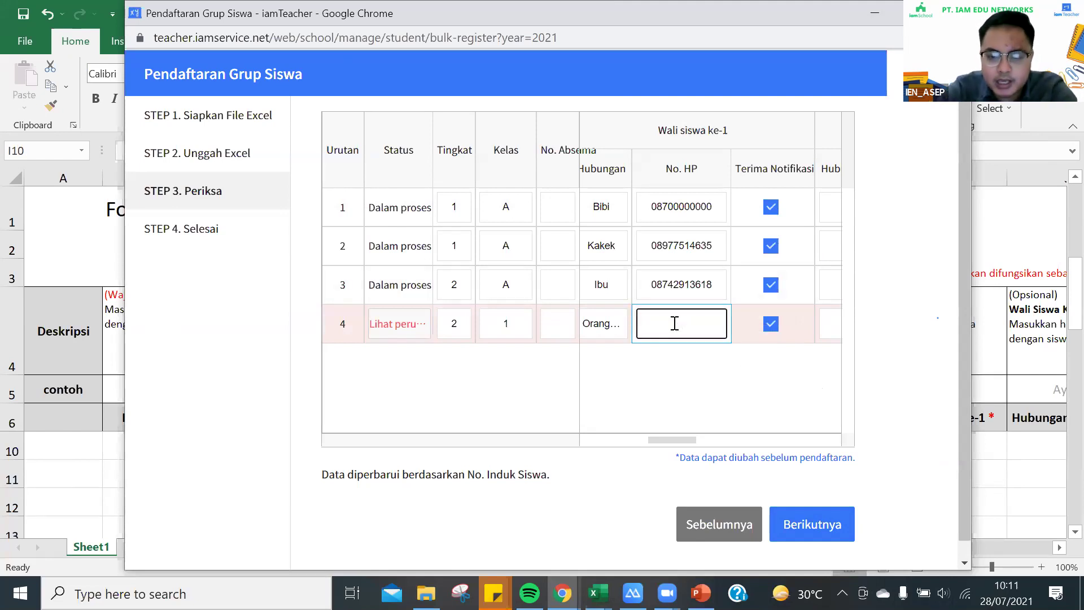
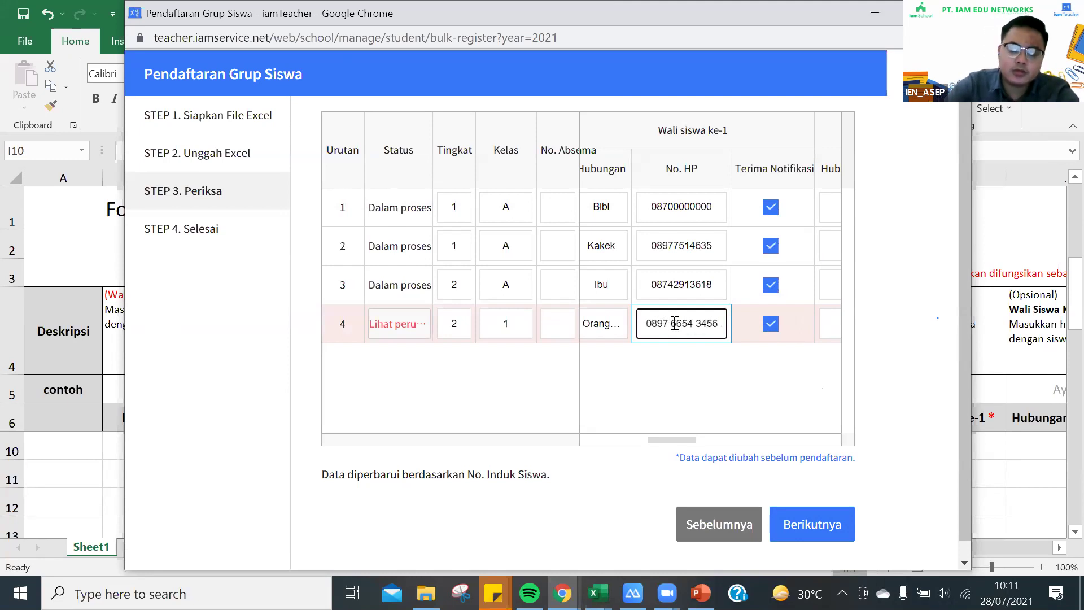
left_click(819, 526)
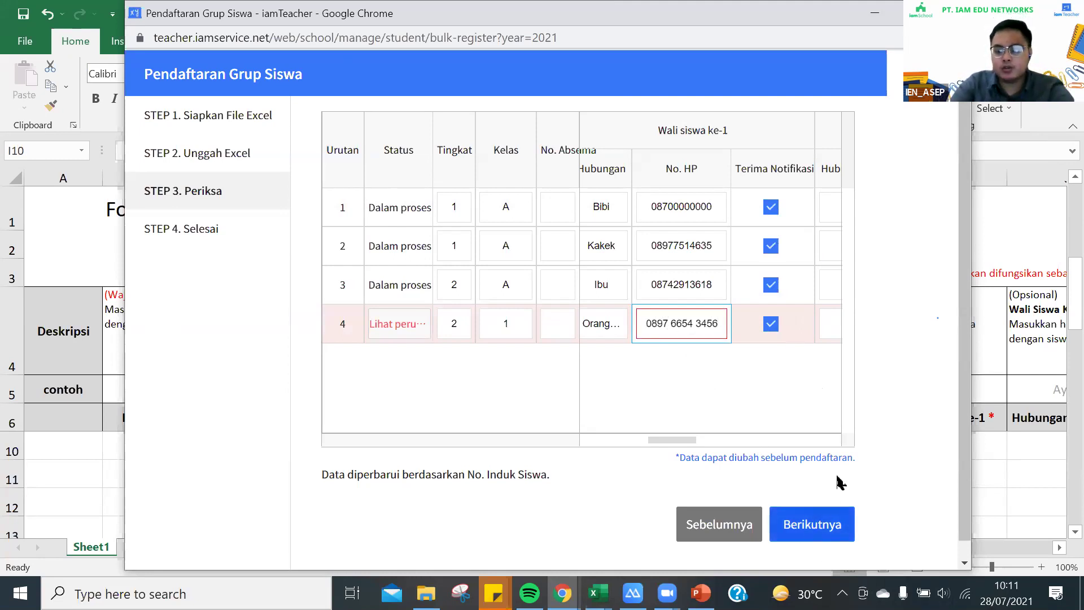
left_click(813, 524)
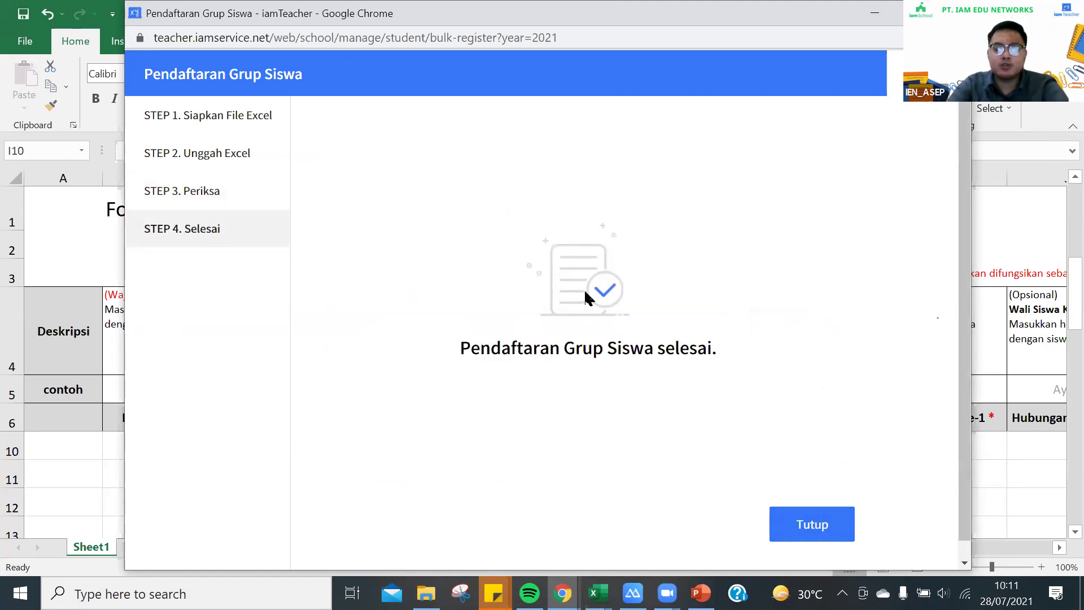
Close the finished wizard, check the student list shows four students, and return to the Excel template
left_click(822, 526)
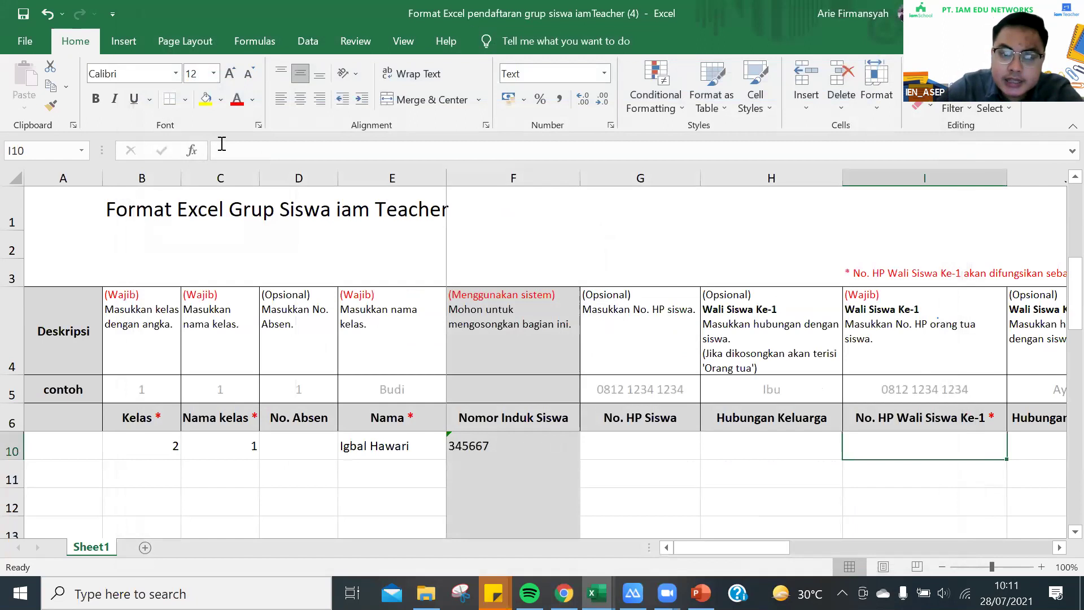
left_click(564, 592)
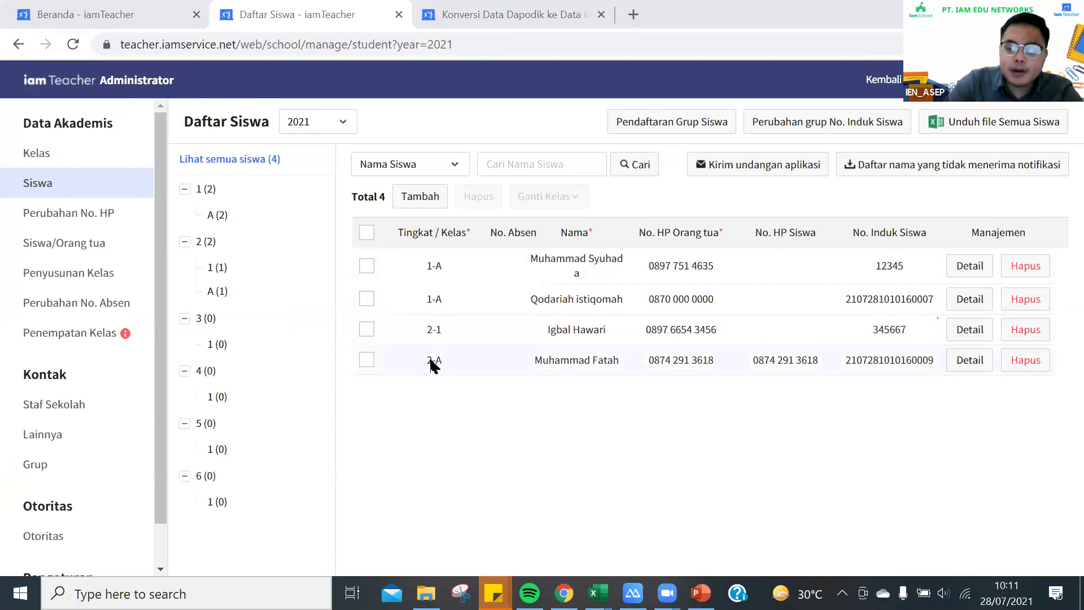
left_click(48, 153)
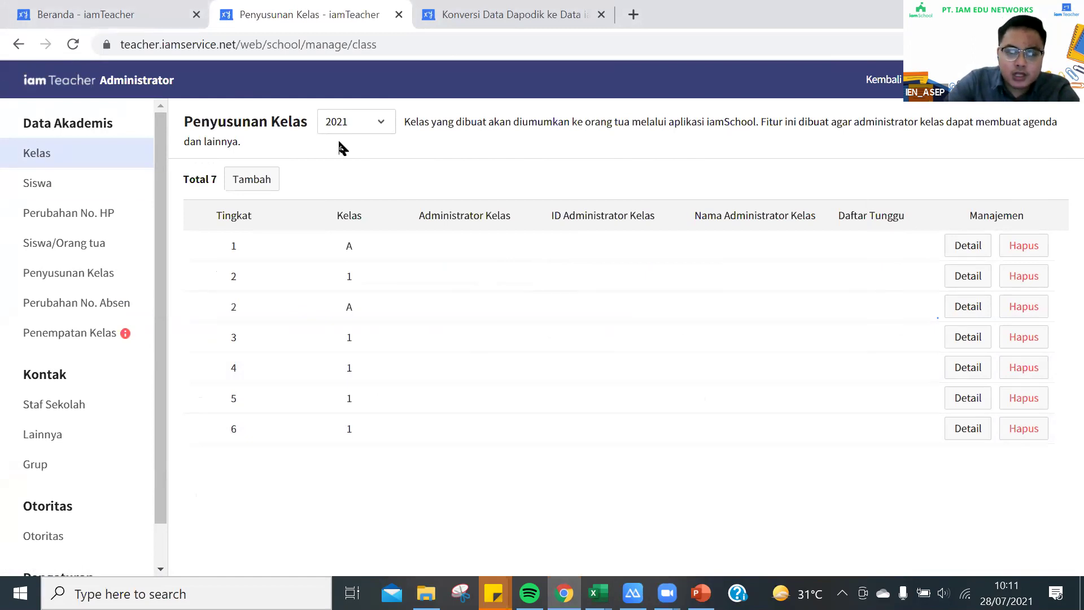
left_click(70, 184)
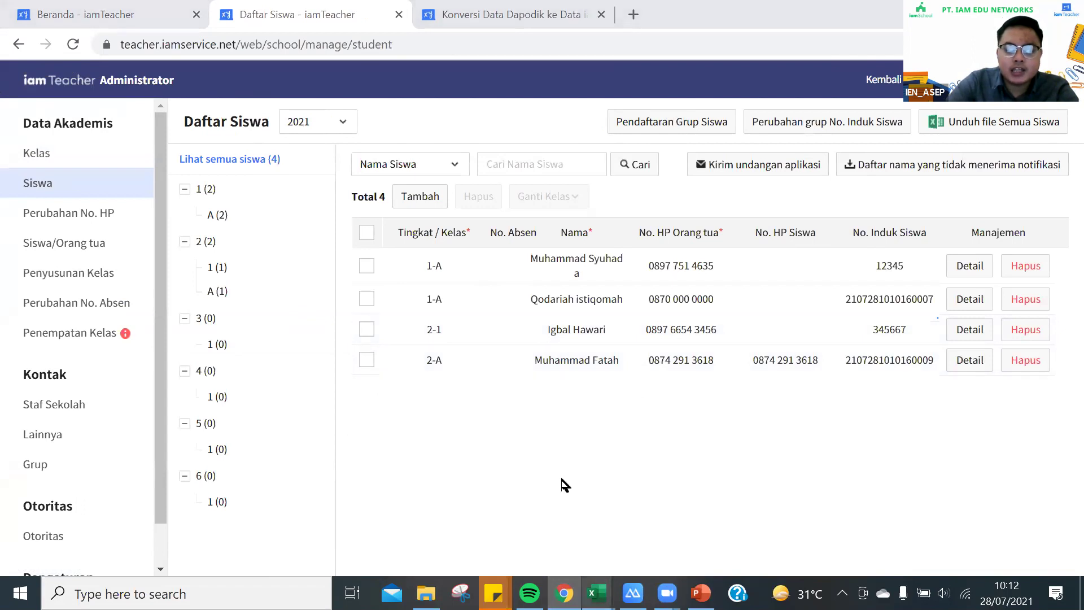
mouse_move(597, 593)
left_click(480, 476)
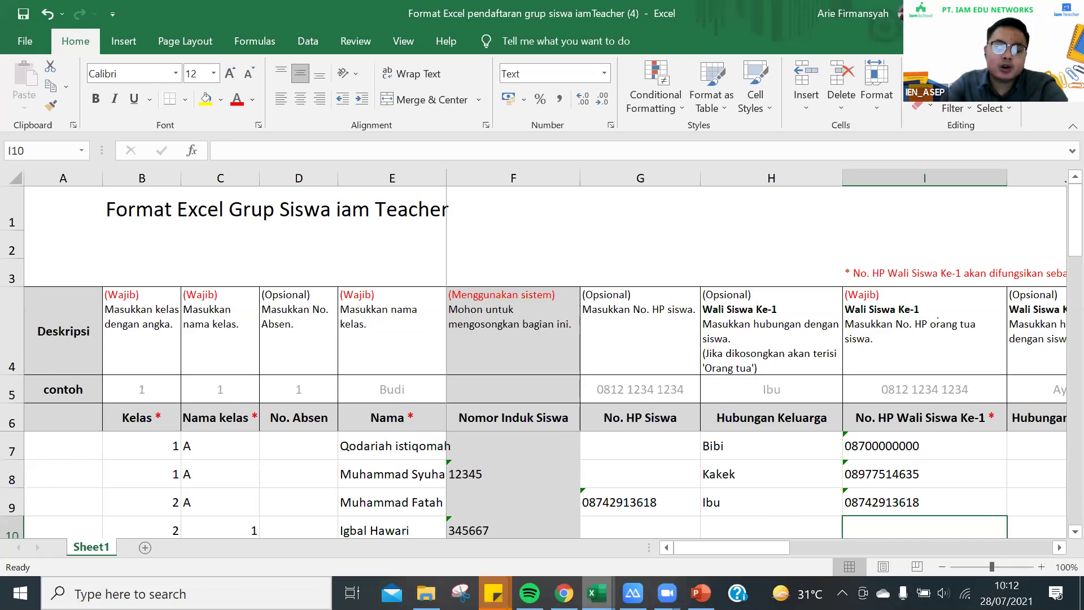
Bring up the Format Excel template window, then return to Chrome's Daftar Siswa page
mouse_move(597, 592)
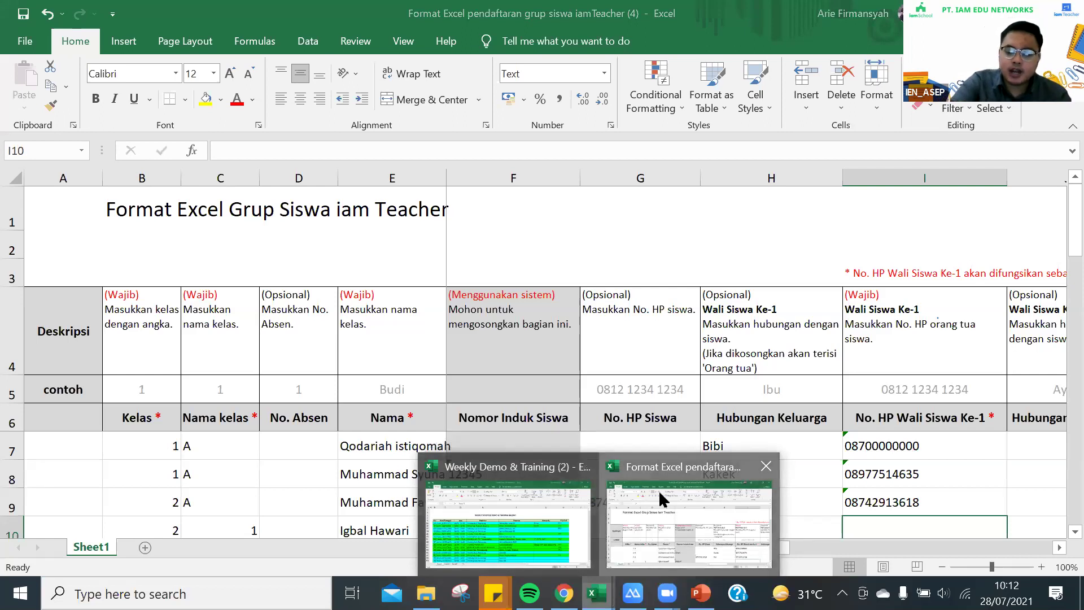
left_click(661, 535)
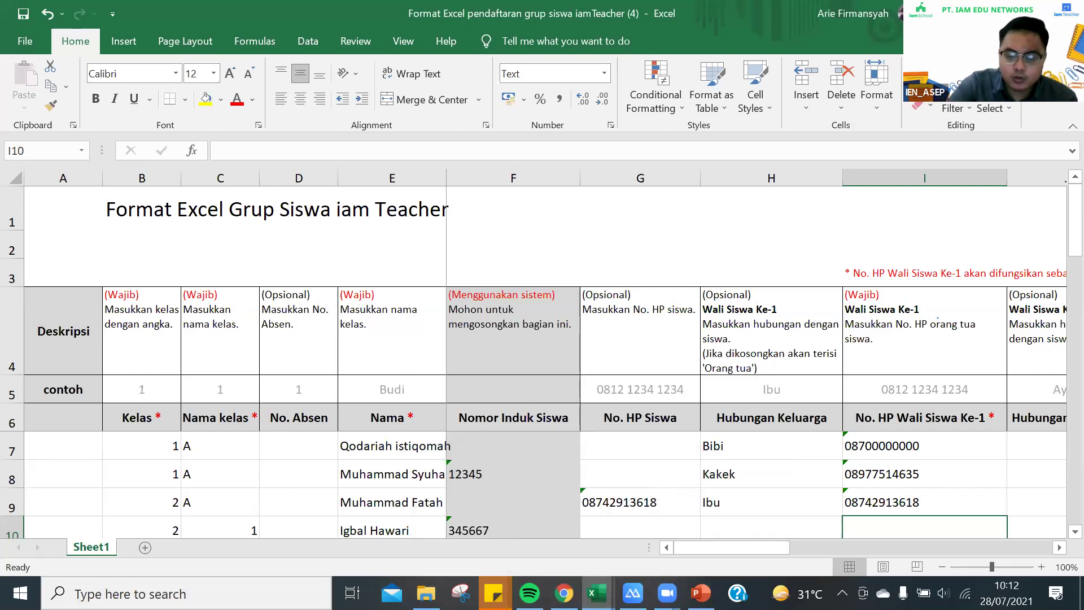
key("alt+Tab")
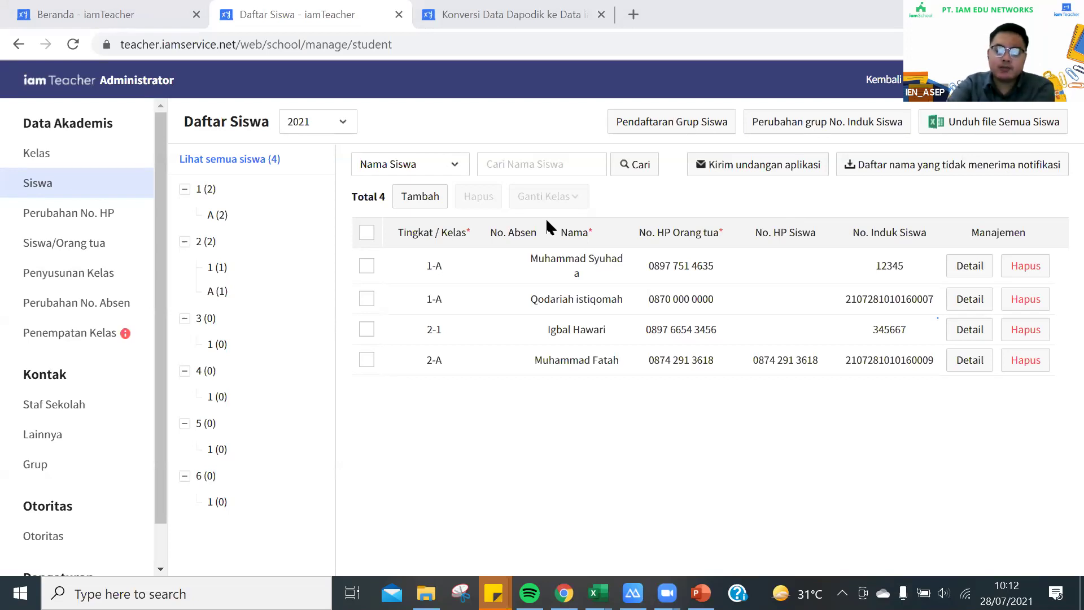
View and close the first student's details, then open a new browser tab
left_click(988, 271)
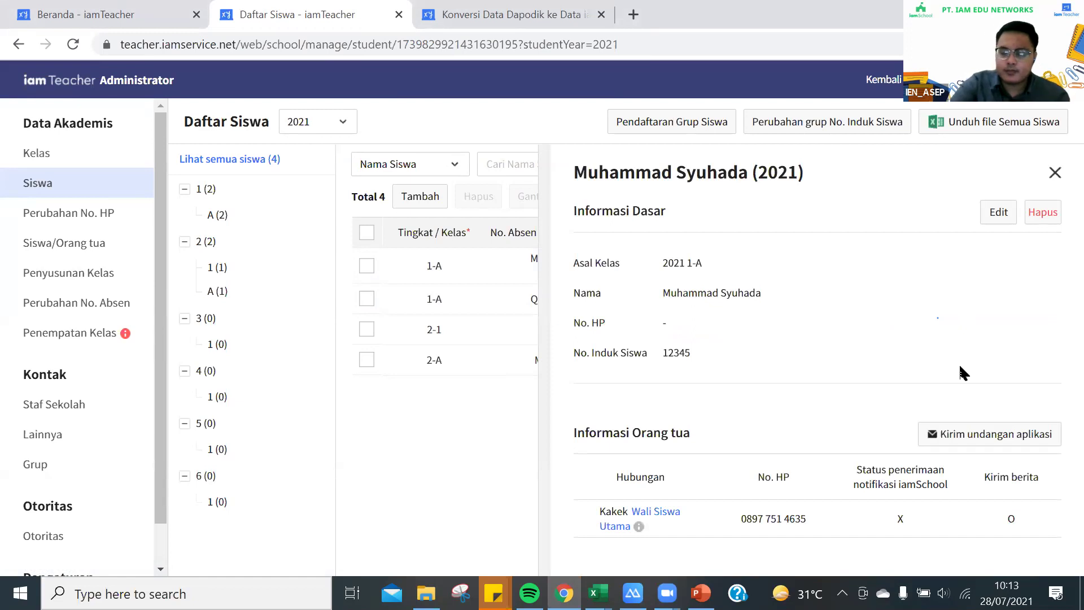
left_click(1052, 173)
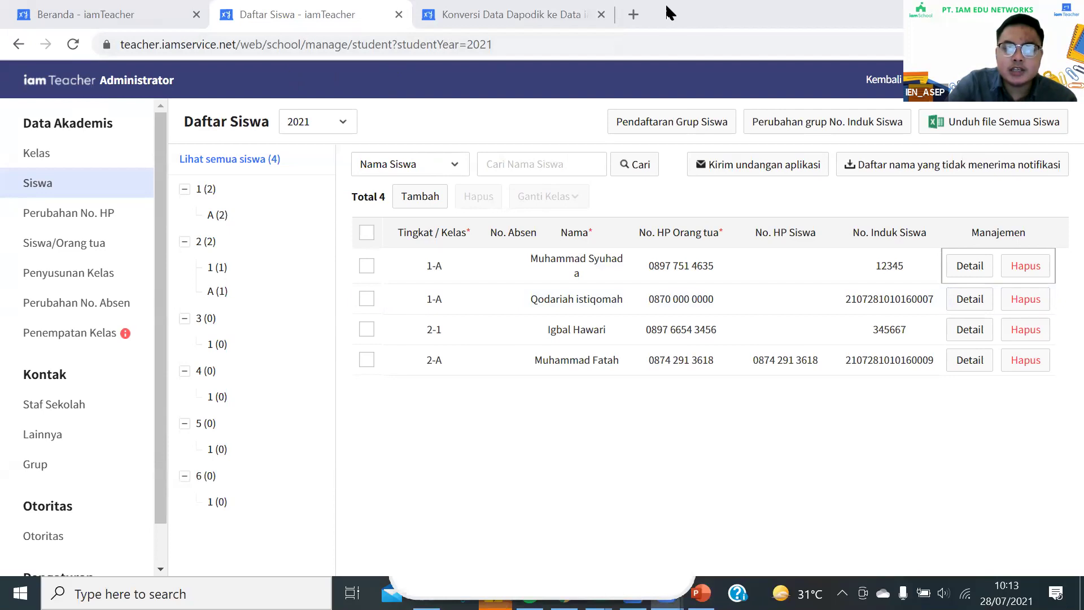
left_click(633, 13)
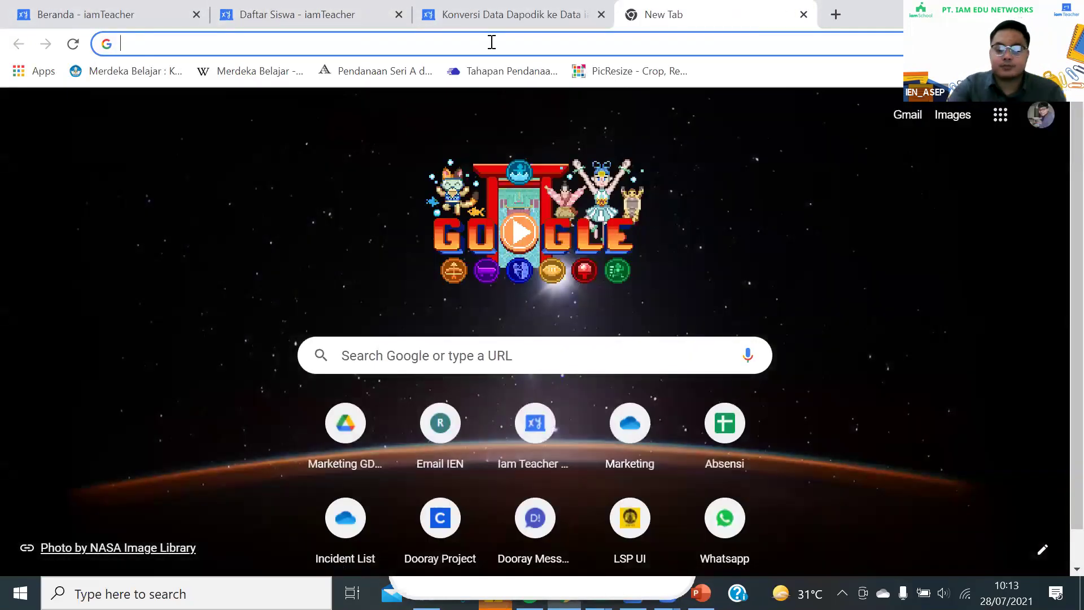
Search Google for 'youtube' and open the YouTube website from the results
left_click(491, 42)
type("youtubr")
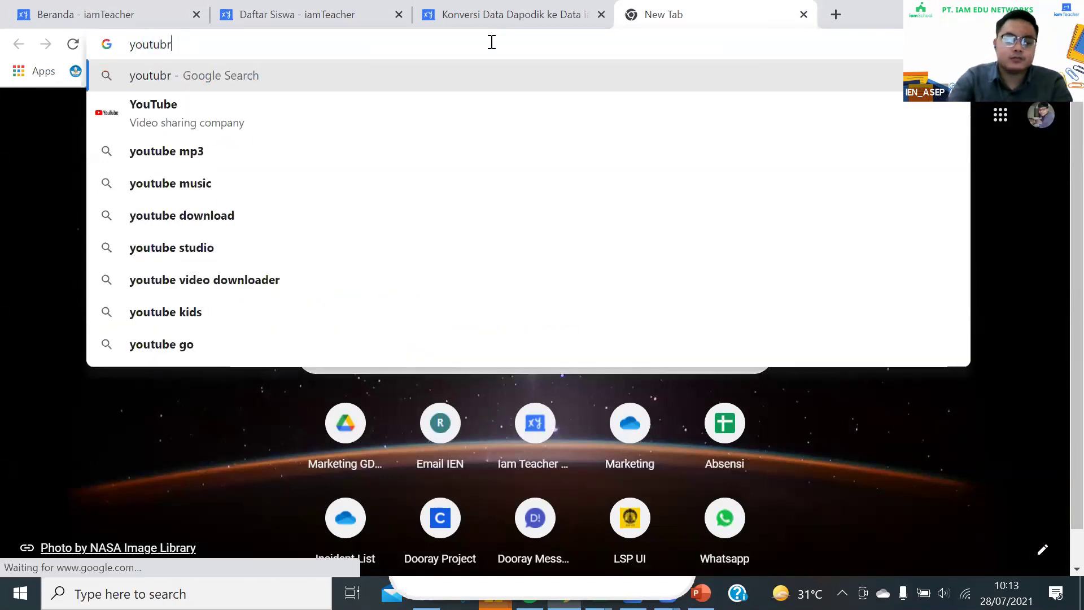
key("BackSpace")
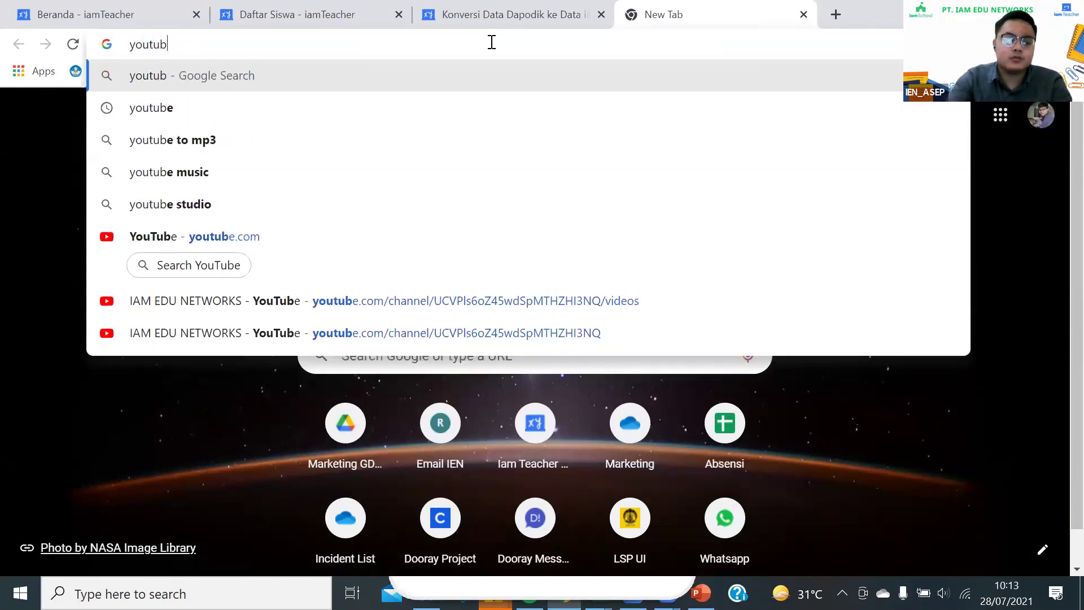
key("Return")
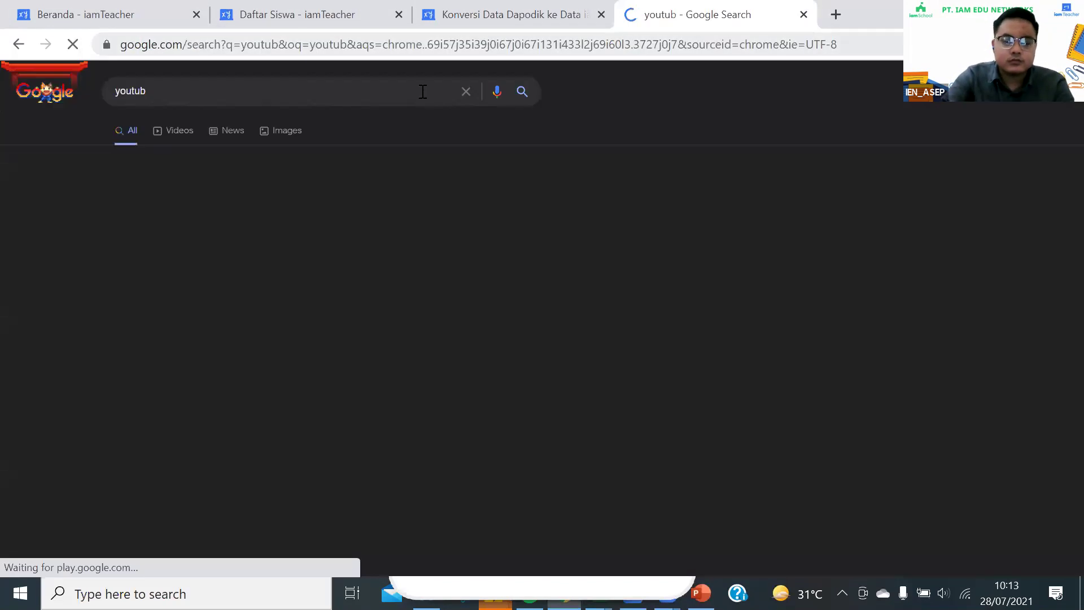
left_click(308, 104)
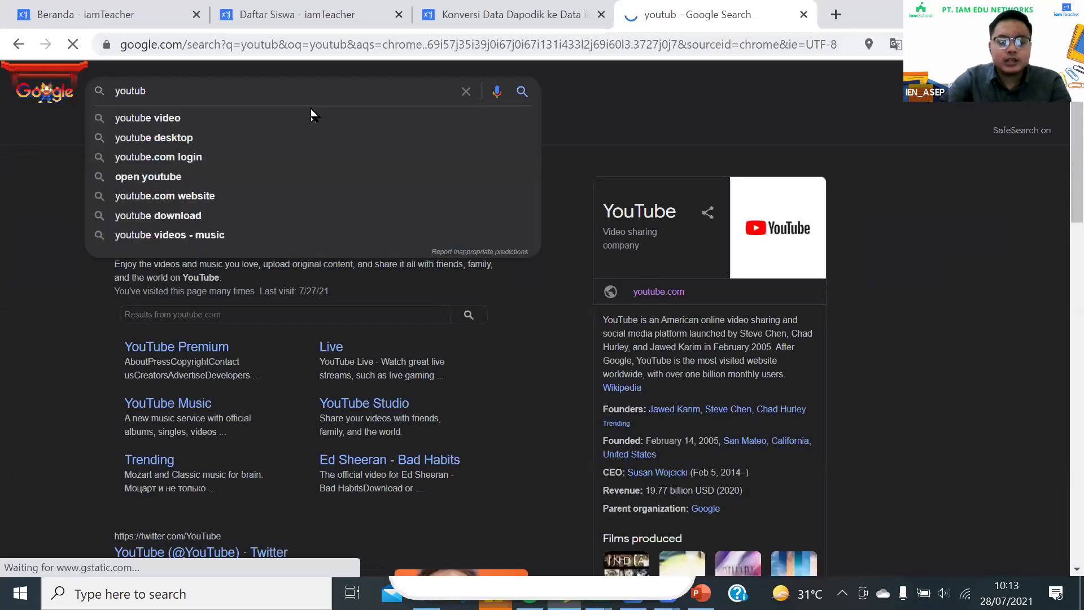
type("e")
key("Return")
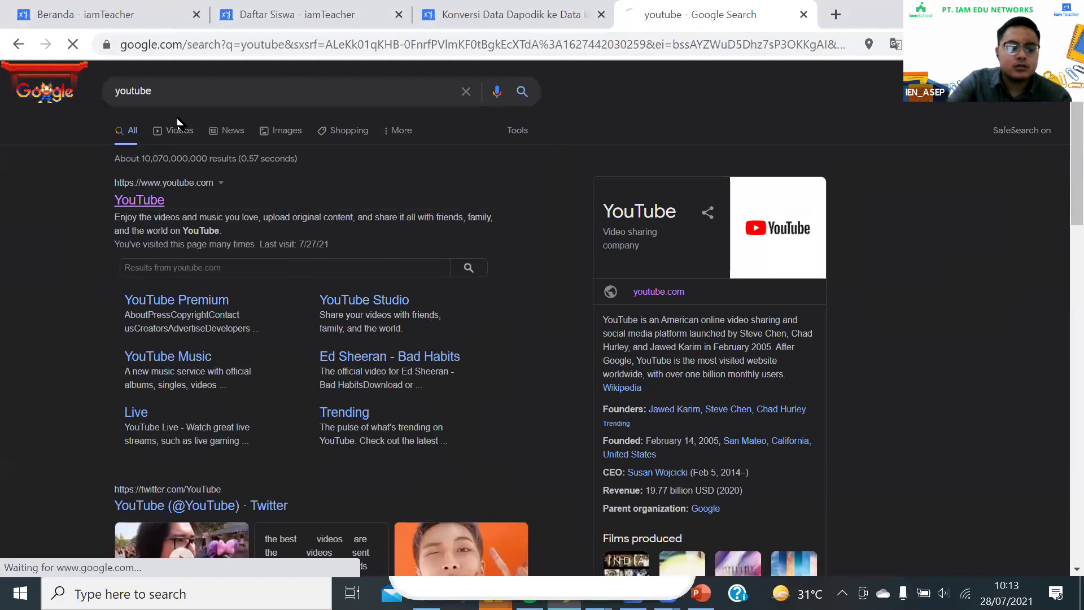
left_click(139, 199)
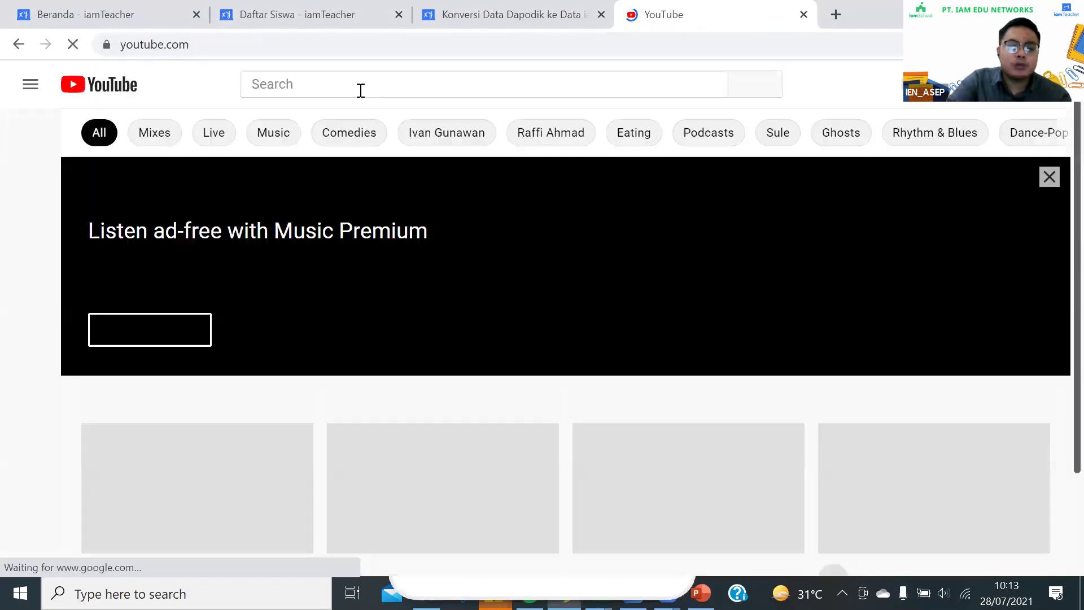
Search YouTube for 'iam edu networks'
left_click(360, 90)
type("ia")
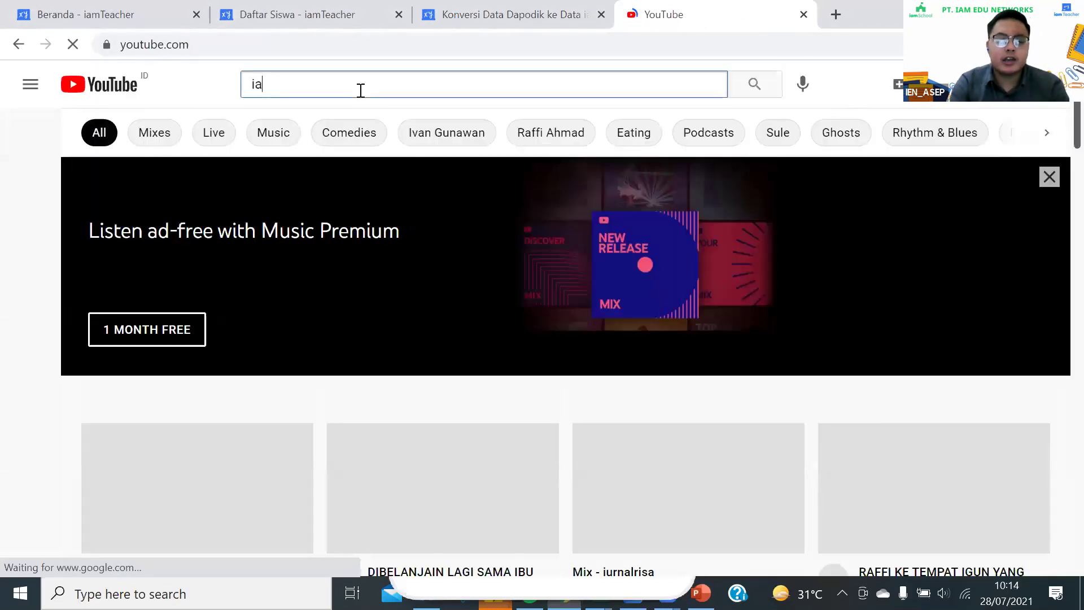
key("BackSpace")
type("am ")
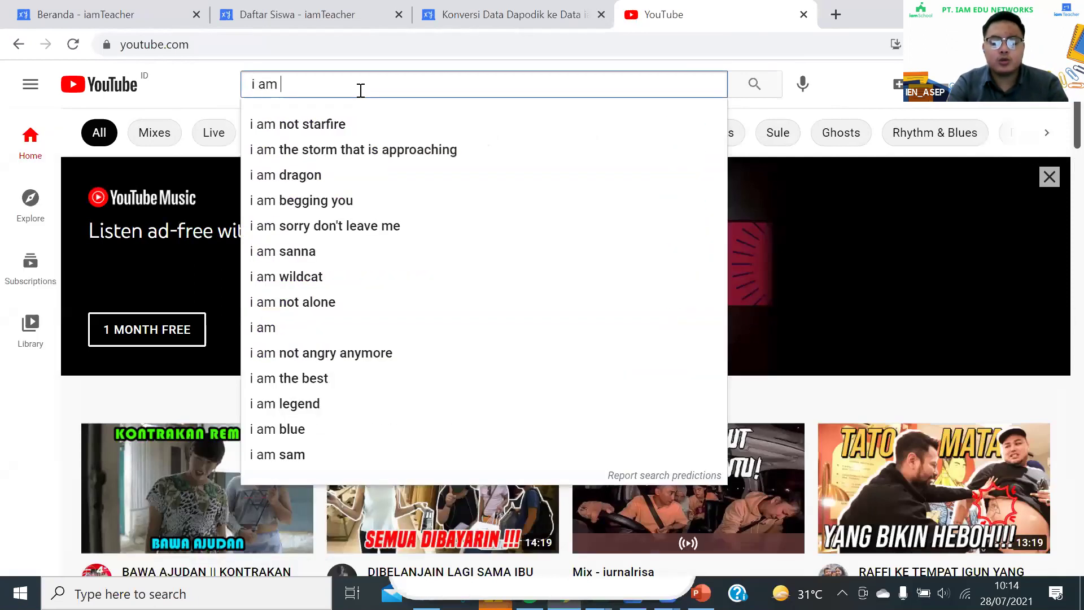
type("edu networks")
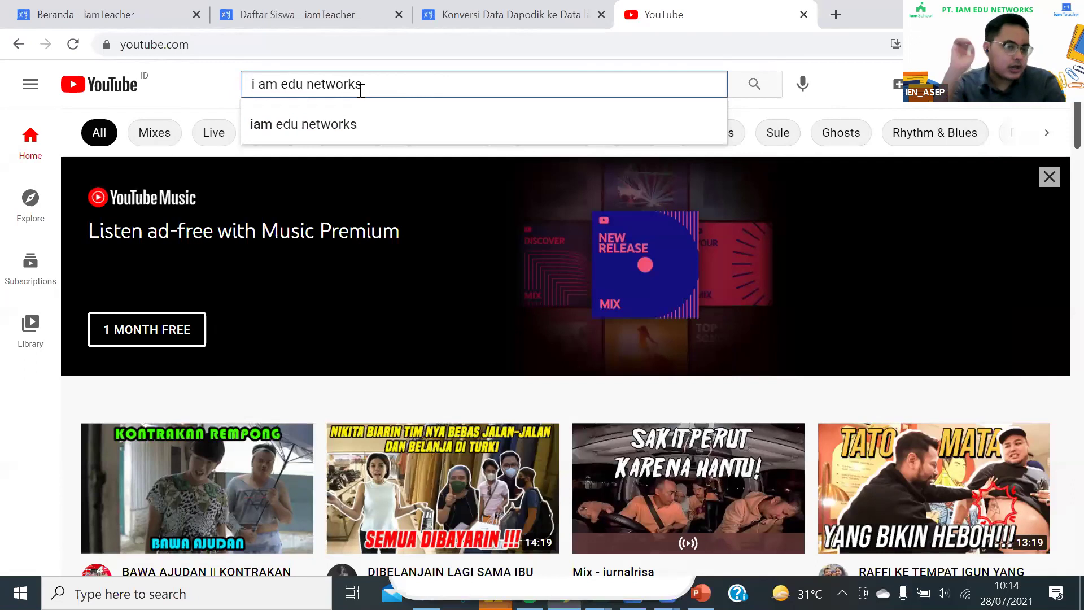
left_click(345, 123)
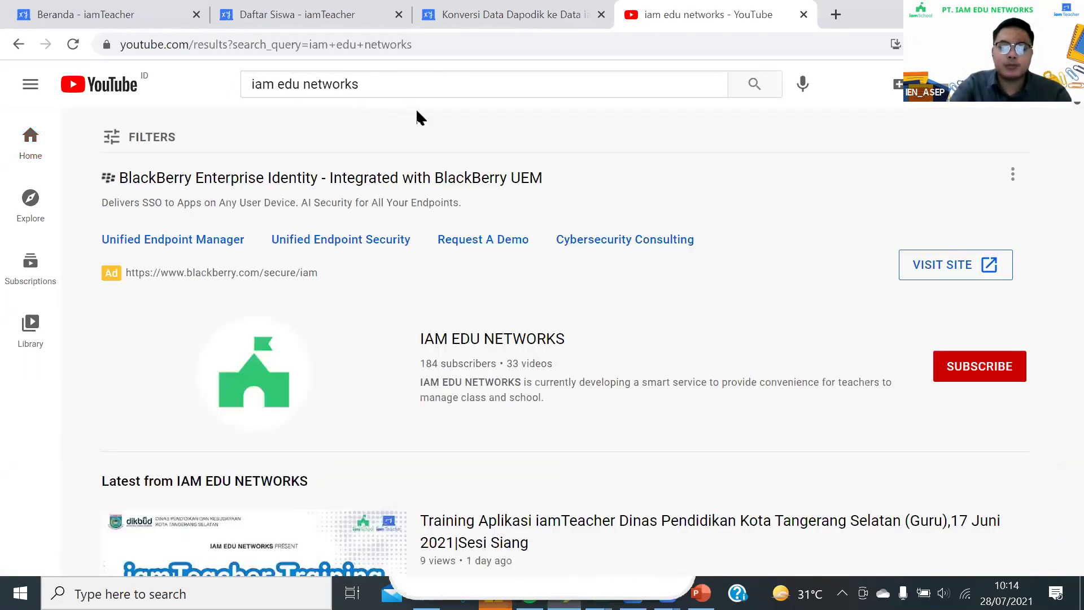
Open the IAM EDU NETWORKS channel and pause its autoplaying featured video
left_click(271, 375)
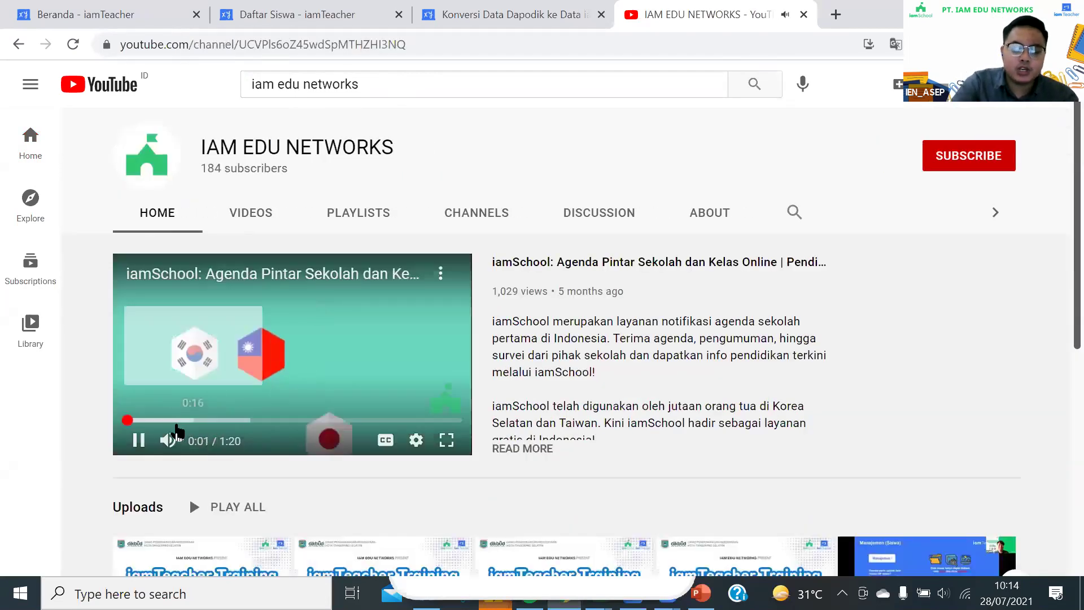
left_click(139, 440)
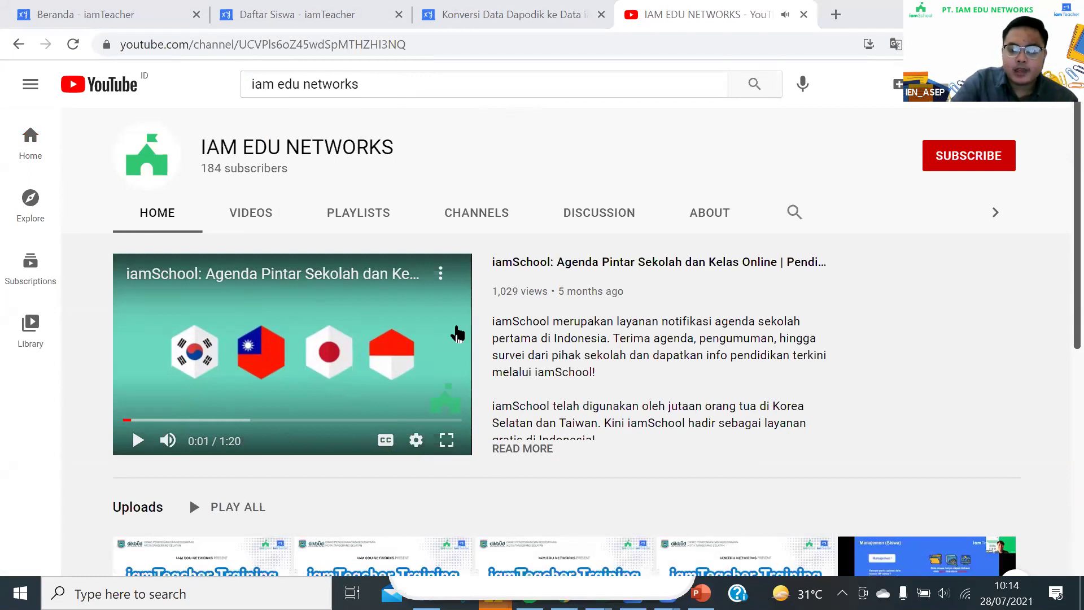
scroll(455, 332, "down", 6)
scroll(464, 208, "up", 6)
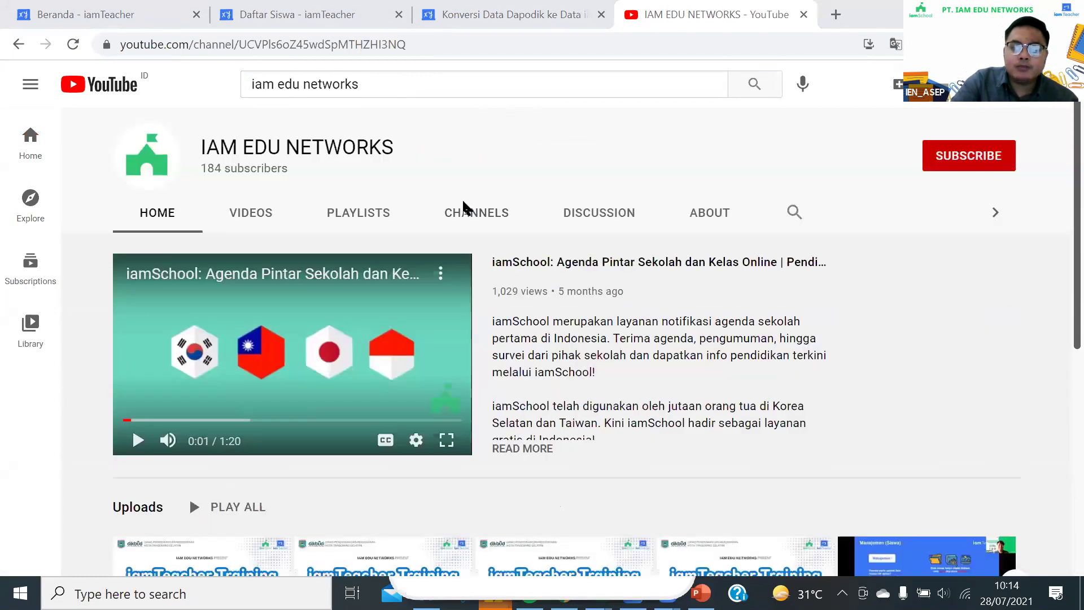
Open the channel's Videos list and select the 'Mendaftar dan Log In' administrator tutorial
left_click(266, 215)
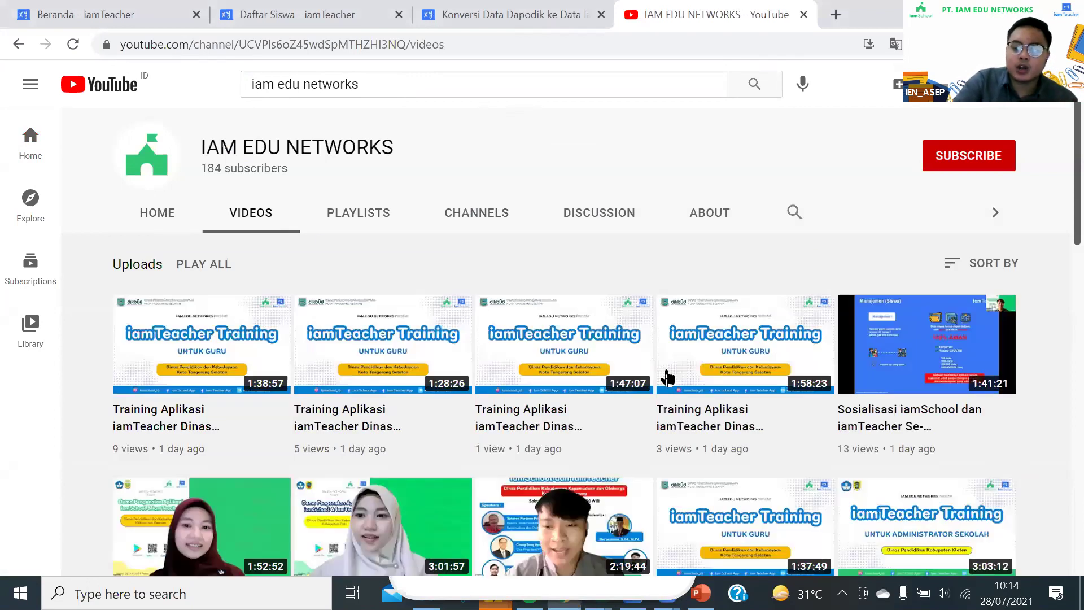
scroll(646, 410, "down", 9)
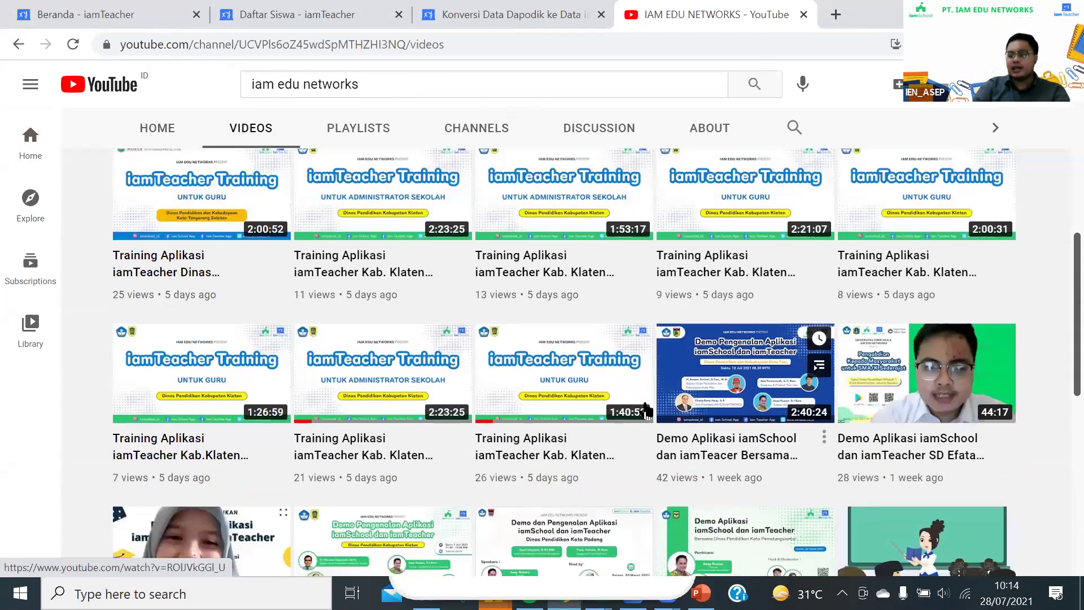
scroll(647, 409, "down", 1)
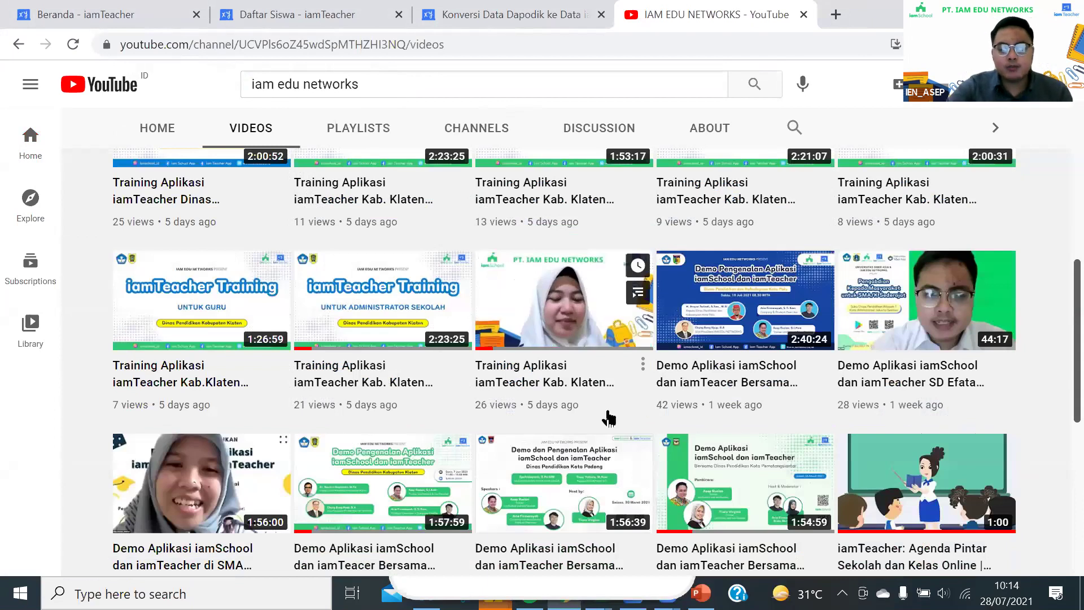
scroll(542, 406, "down", 1)
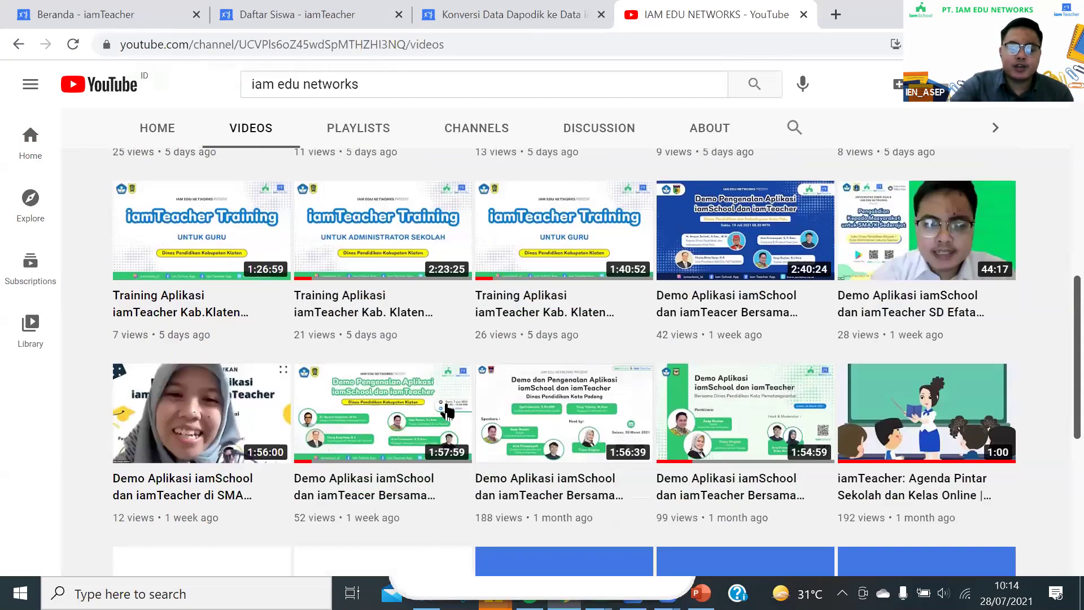
scroll(370, 333, "down", 2)
scroll(373, 323, "down", 2)
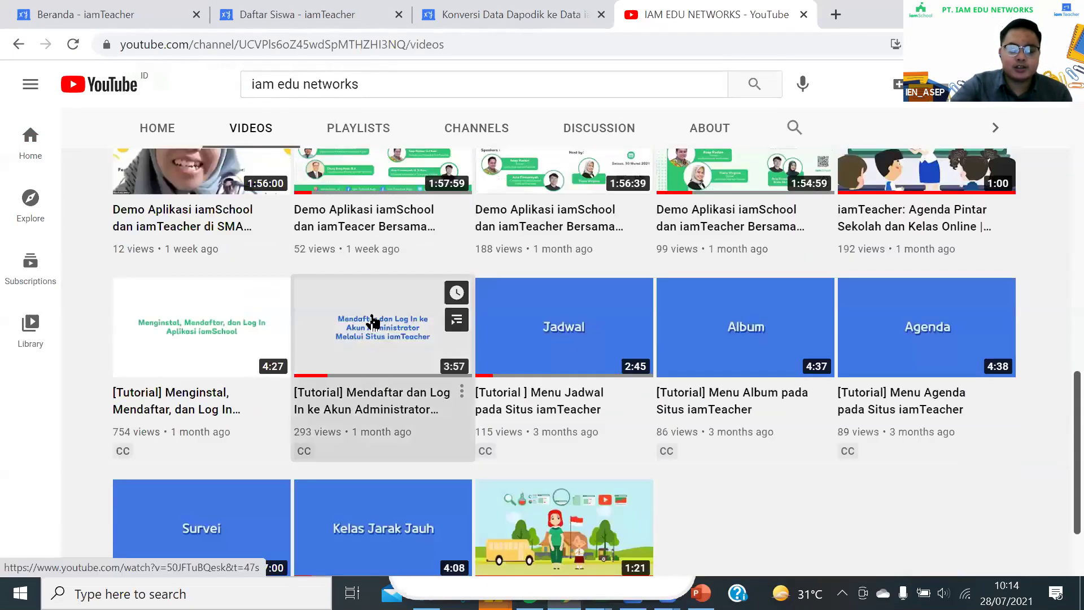
left_click(372, 323)
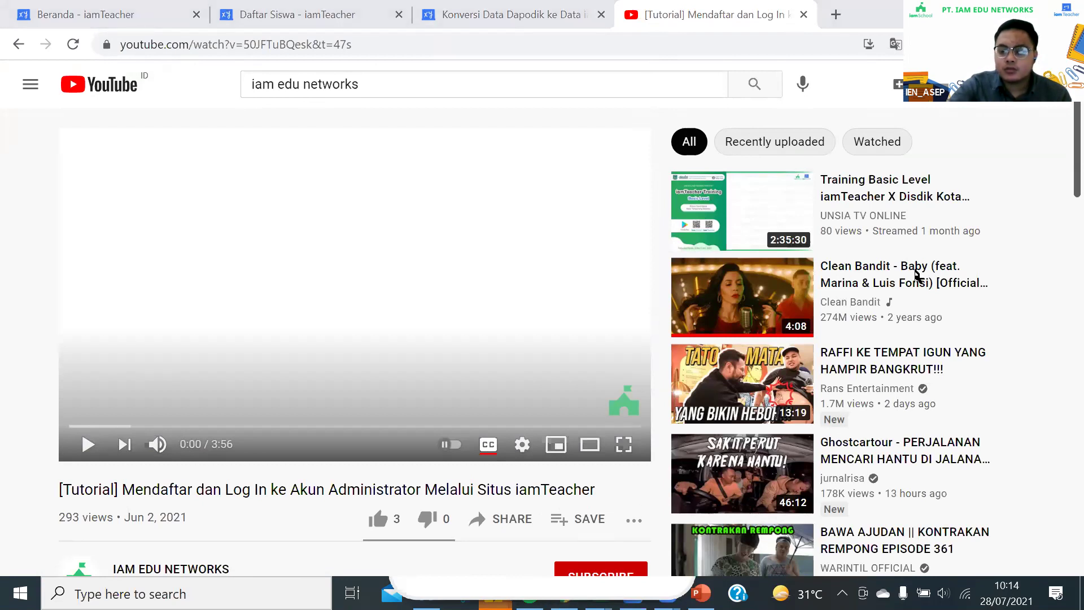
Play the administrator login tutorial to 1:38, pause it, and return to the IAM EDU NETWORKS channel
left_click(552, 314)
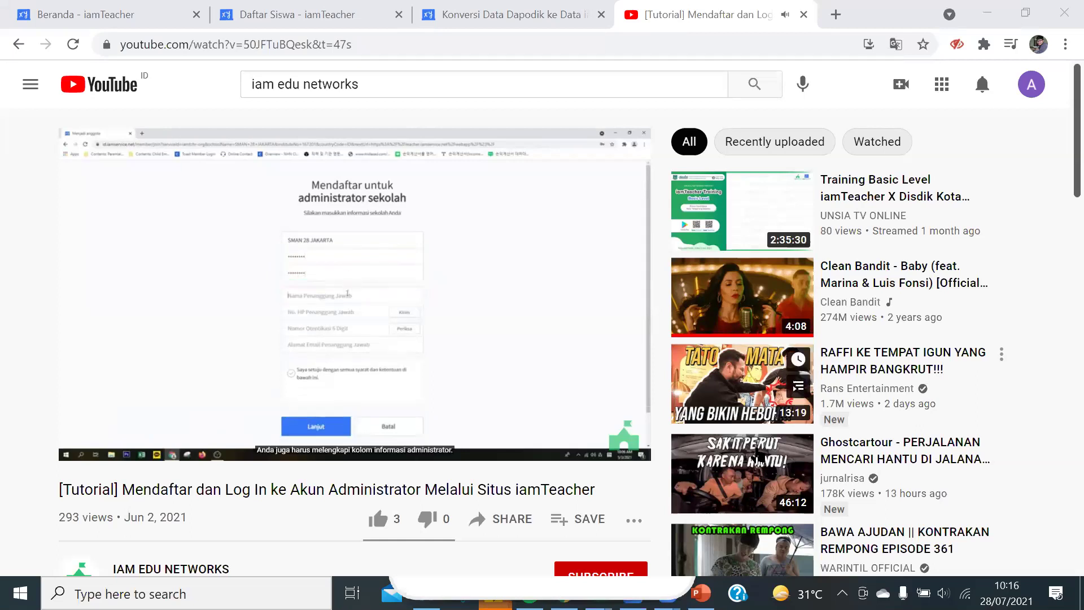
left_click(481, 286)
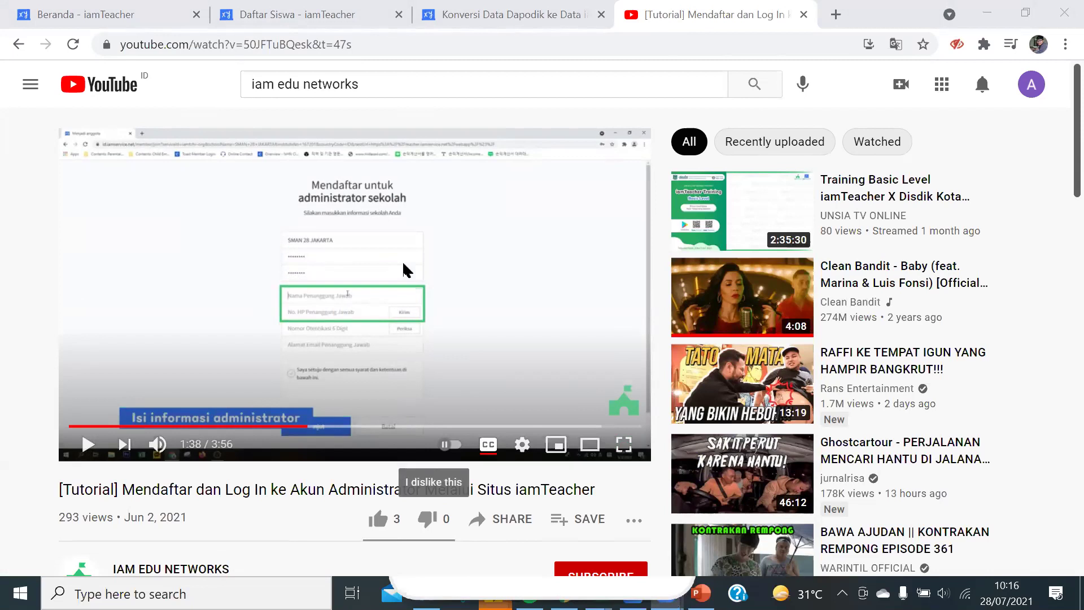
scroll(405, 272, "down", 3)
scroll(424, 268, "down", 1)
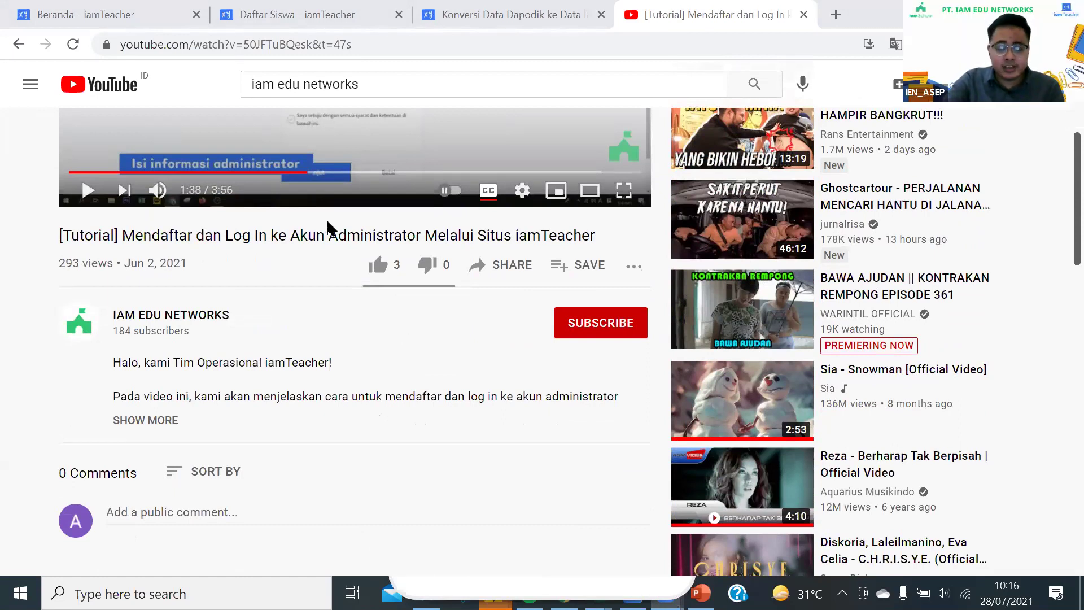
scroll(422, 288, "up", 1)
scroll(422, 288, "up", 4)
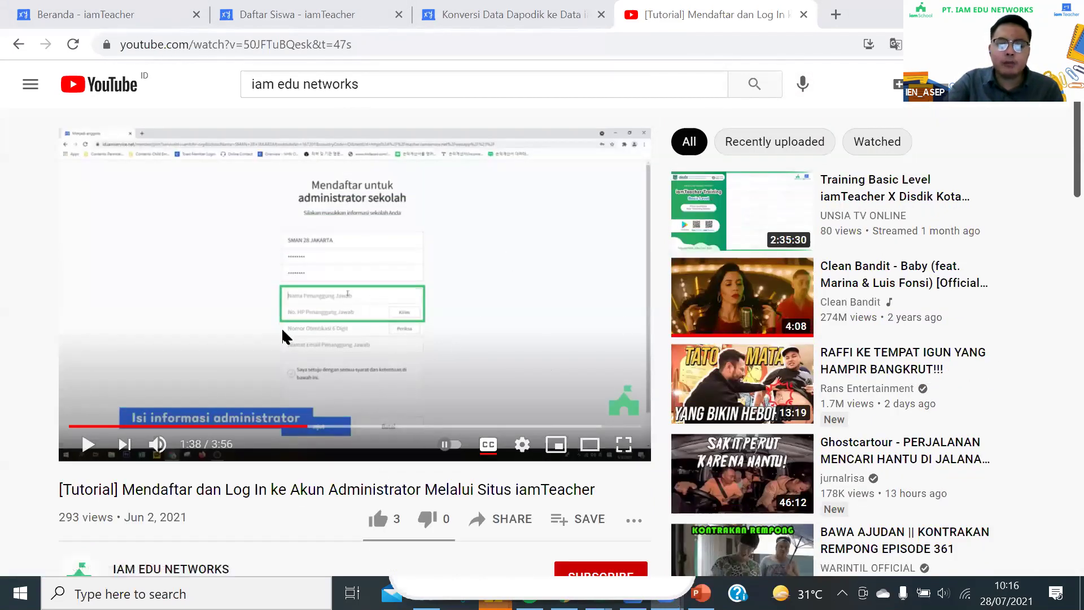
scroll(284, 337, "down", 5)
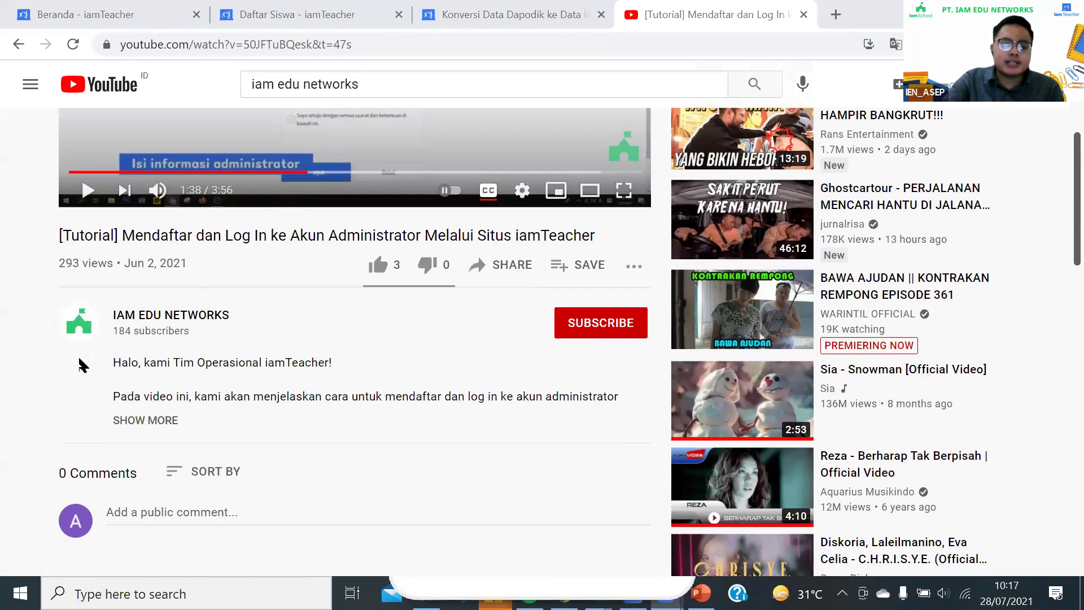
left_click(79, 322)
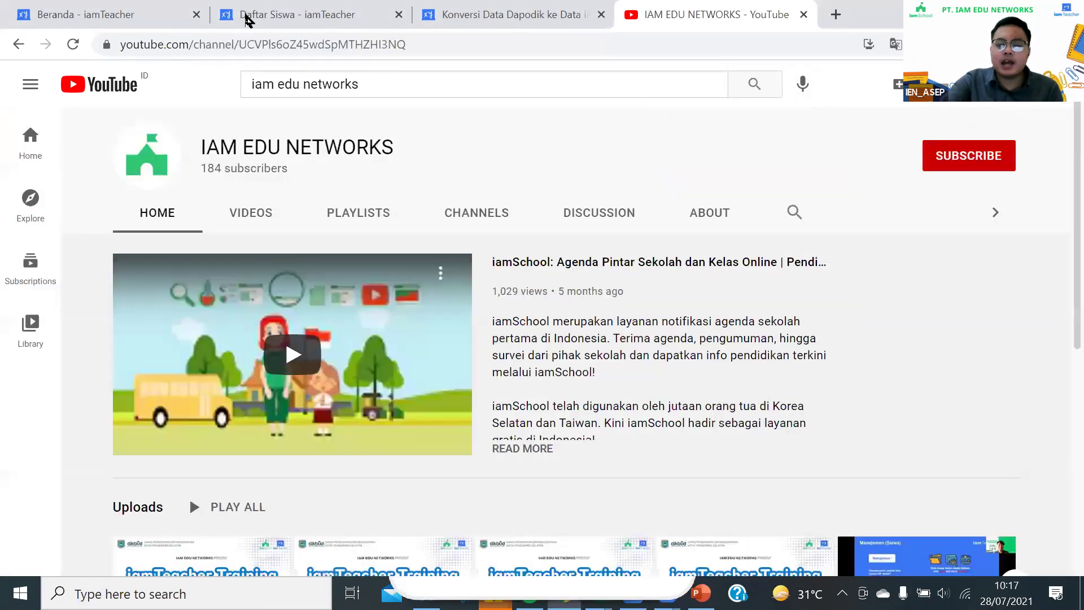
Browse the channel's Videos uploads, then return to the iamTeacher Daftar Siswa tab
left_click(255, 220)
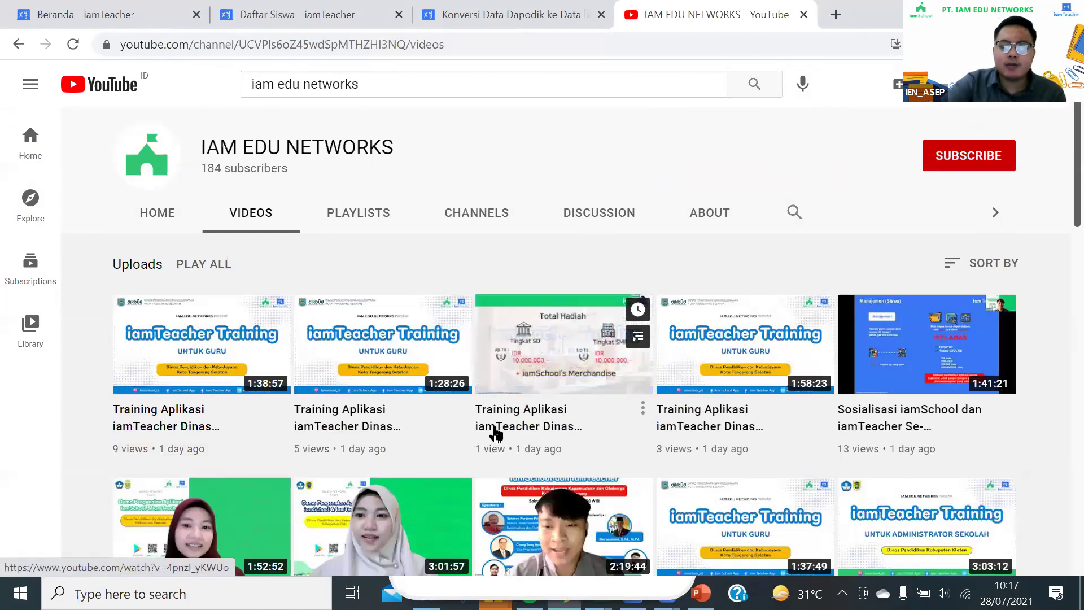
scroll(474, 341, "down", 3)
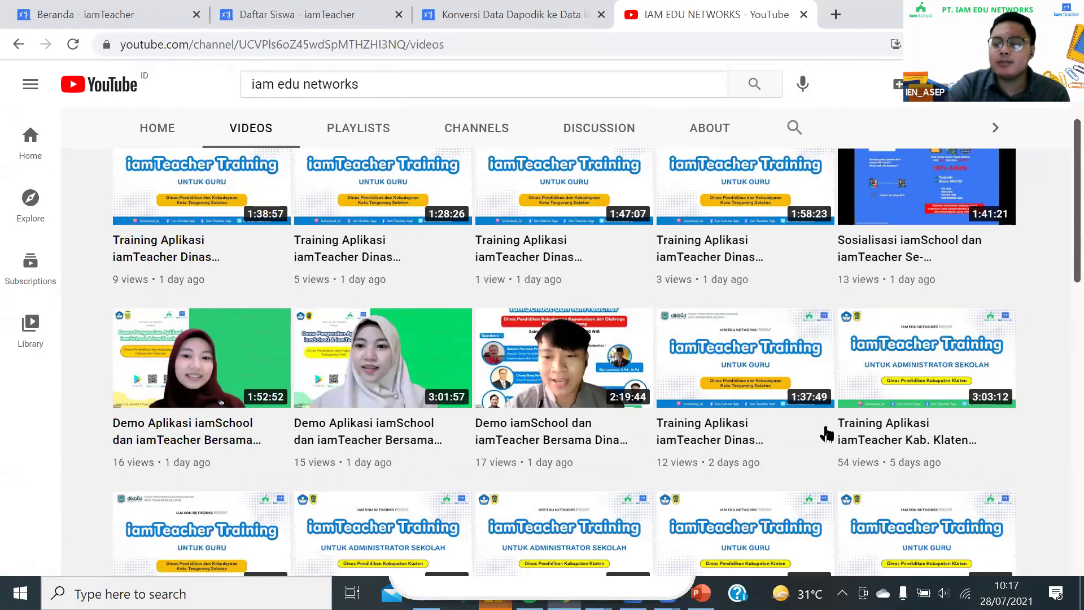
scroll(433, 275, "up", 3)
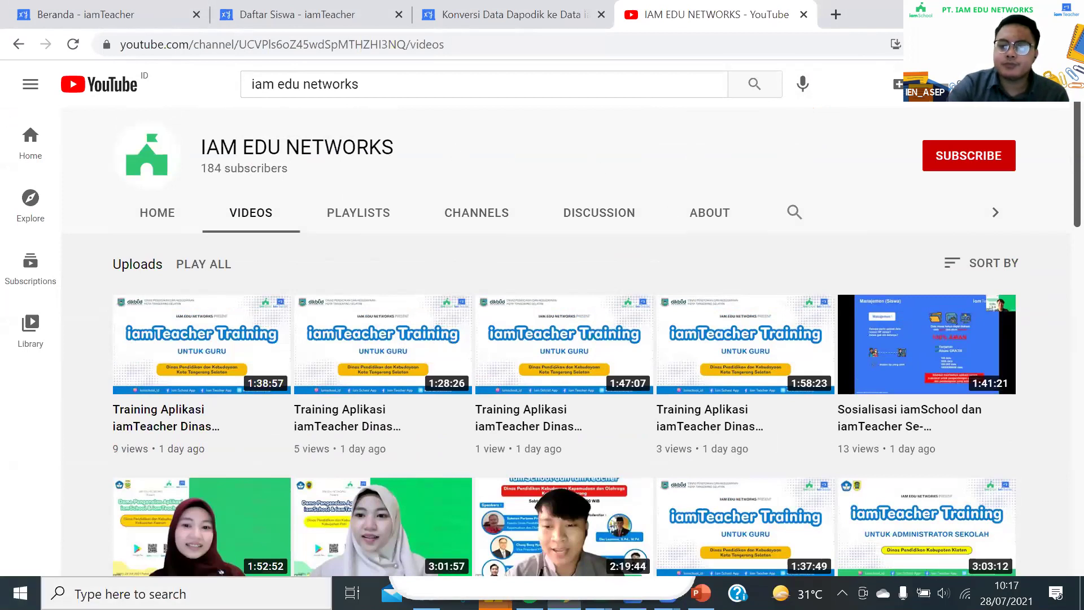
left_click(339, 8)
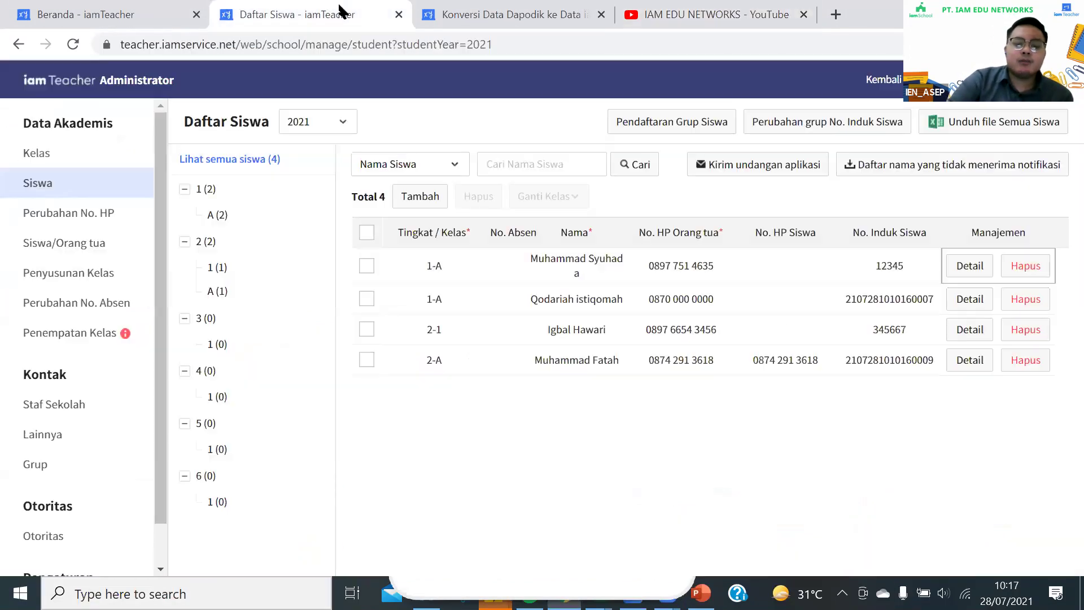
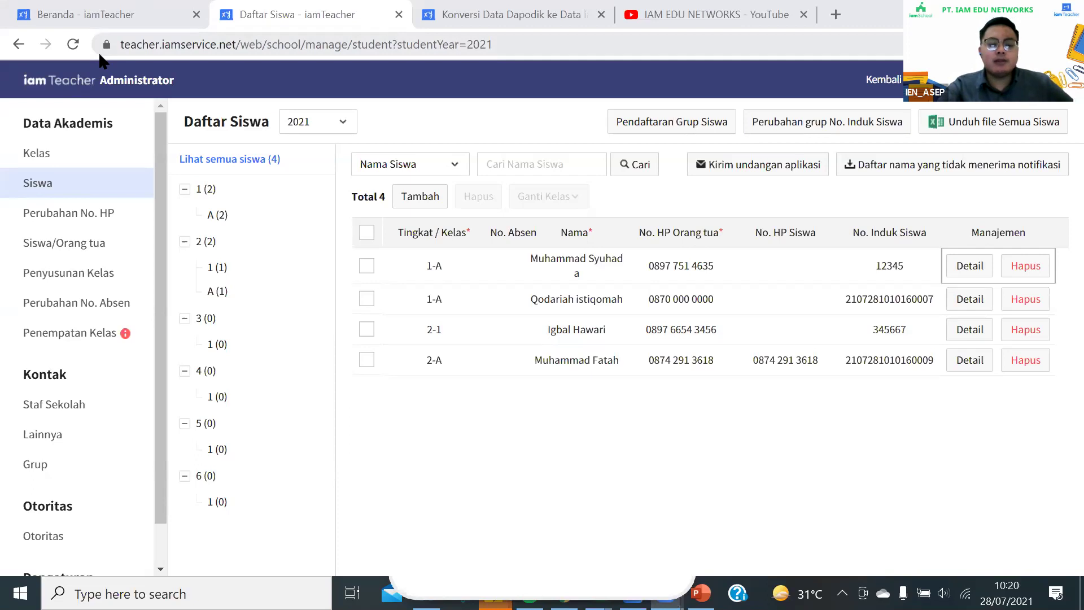
Switch to the Beranda tab showing SD N 123 OKU's dashboard with MPLS Siswa Baru on 26–28 July 2021
key("ctrl+shift+Tab")
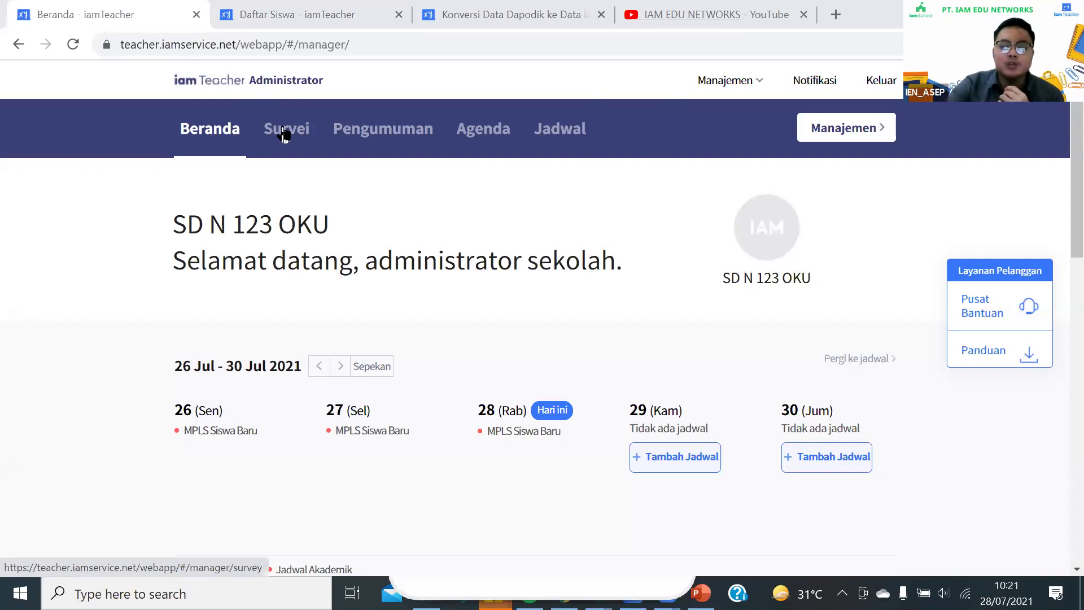
Go to the Survei section and start an empty Buat Kuesioner form
left_click(284, 134)
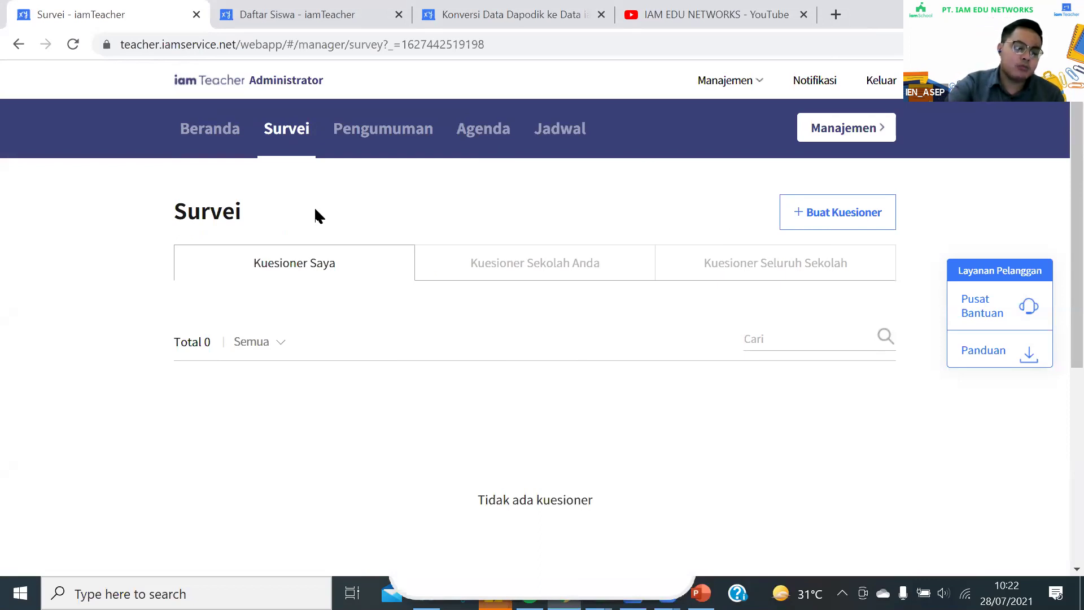
left_click(805, 212)
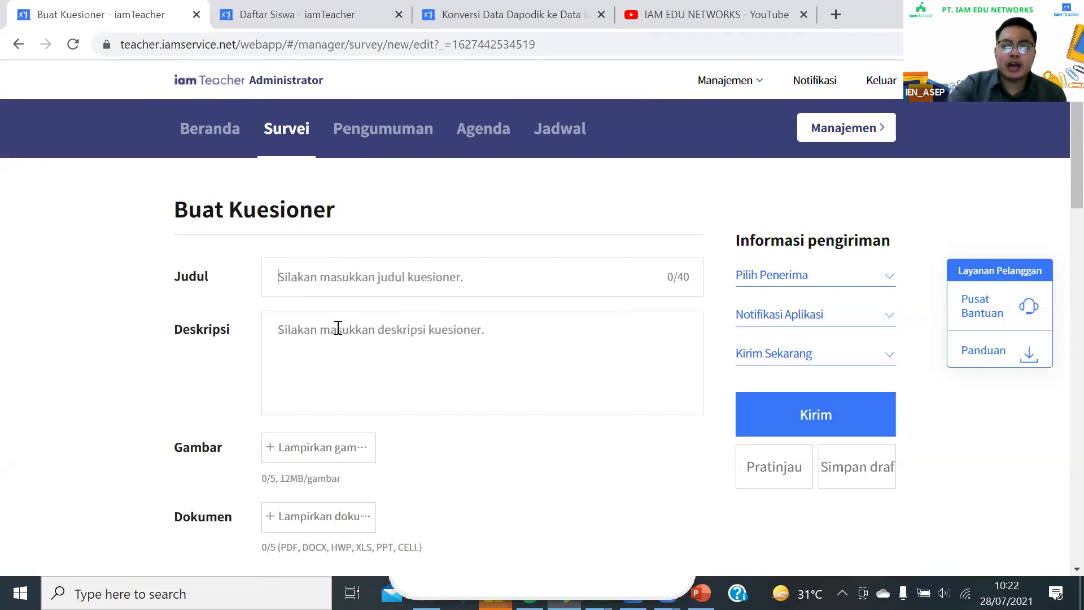
scroll(337, 326, "down", 1)
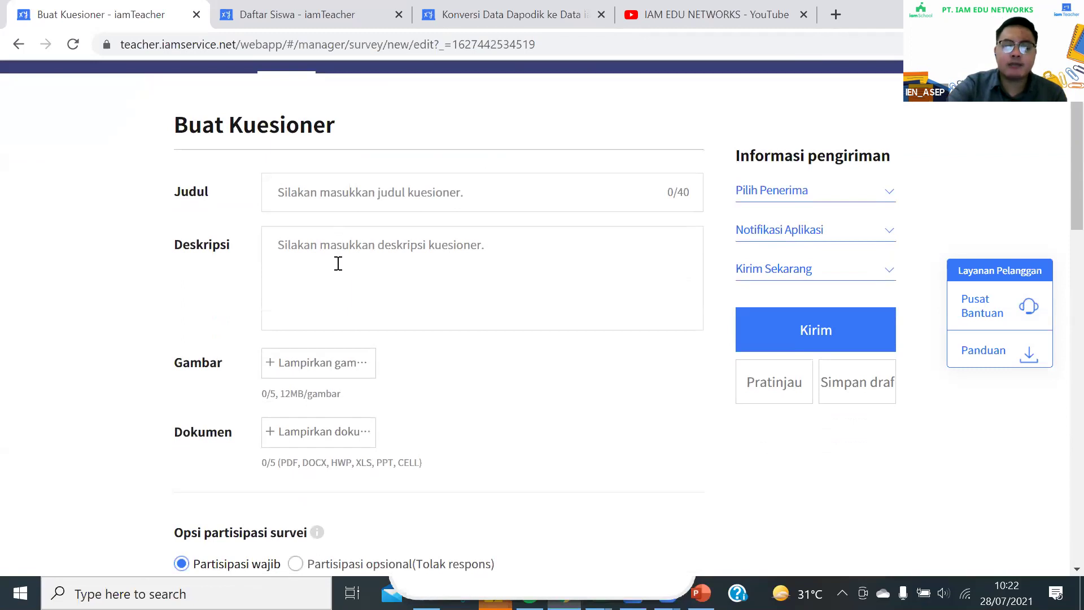
scroll(337, 261, "down", 2)
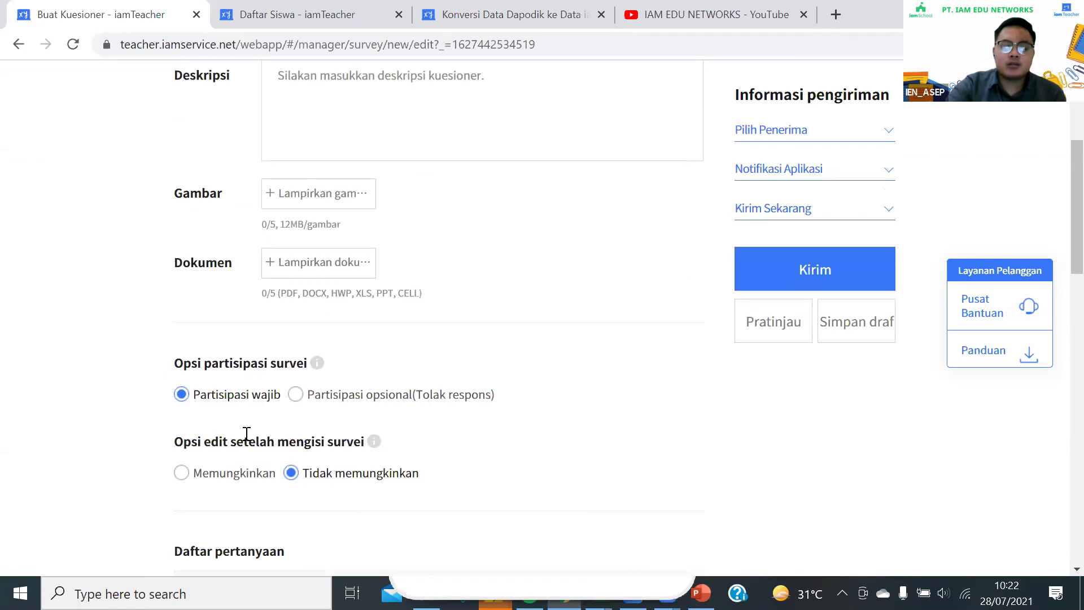
scroll(237, 434, "down", 2)
scroll(238, 434, "down", 2)
left_click(305, 309)
left_click(293, 359)
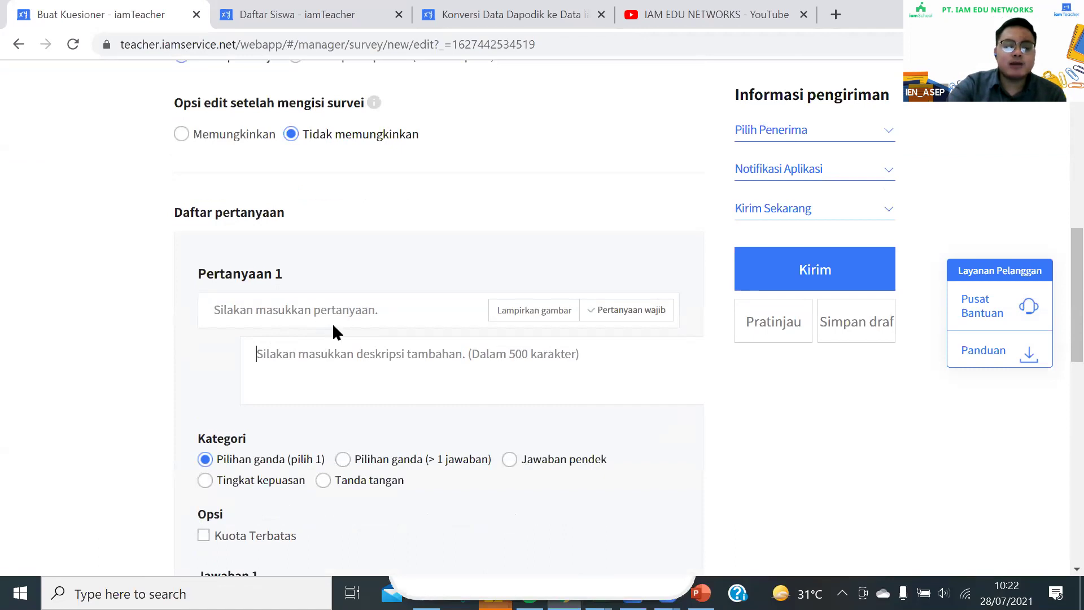
left_click(261, 345)
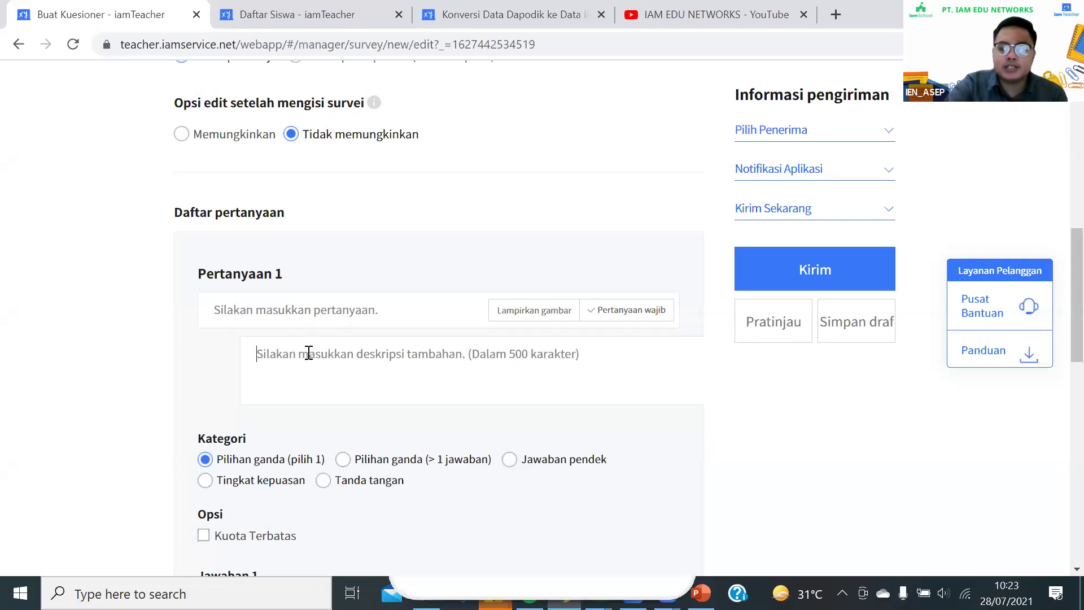
left_click(315, 316)
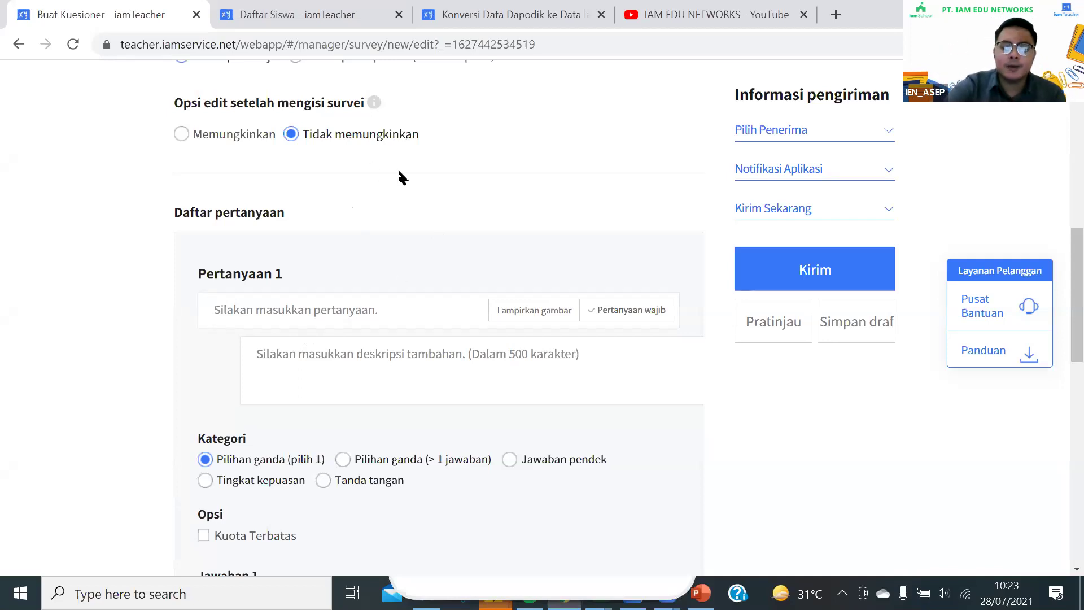
scroll(331, 370, "down", 1)
scroll(341, 316, "down", 1)
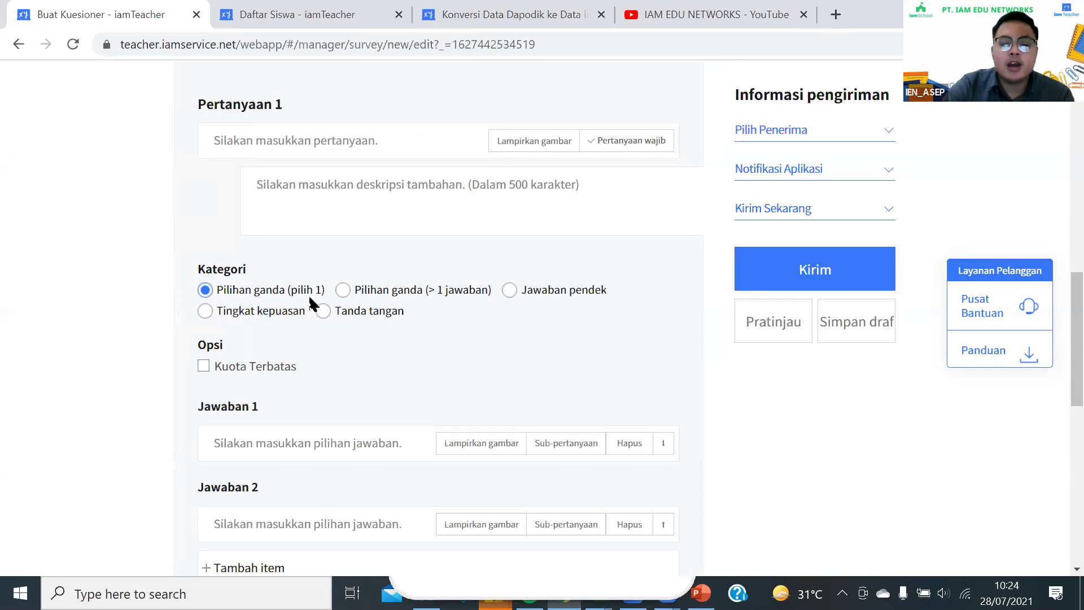
Set question 1's category to Tanda tangan (signature) and open the Pilih Penerima dropdown
left_click(361, 315)
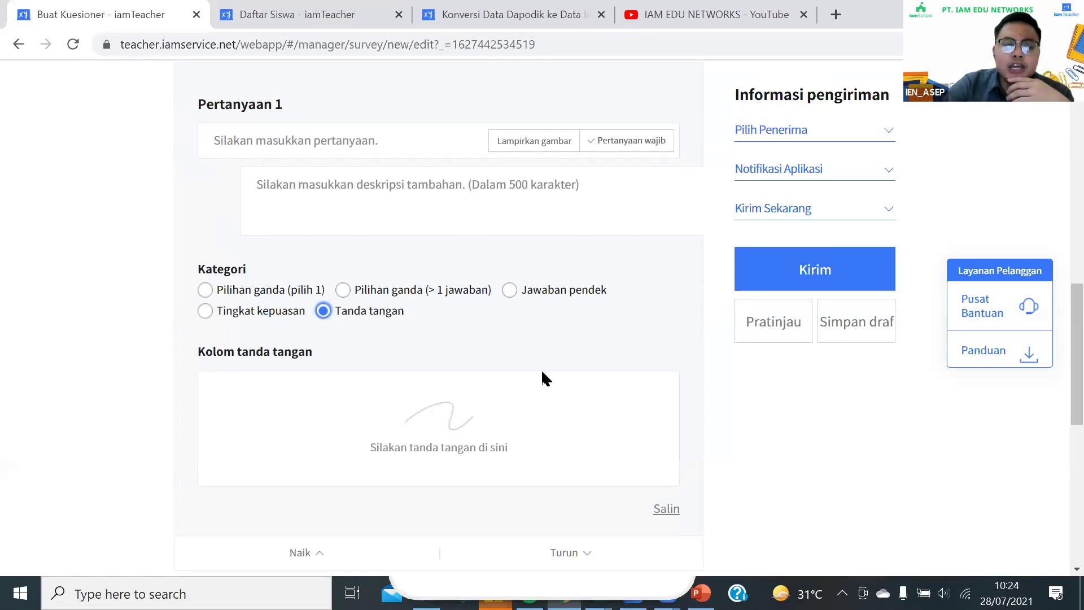
left_click(807, 130)
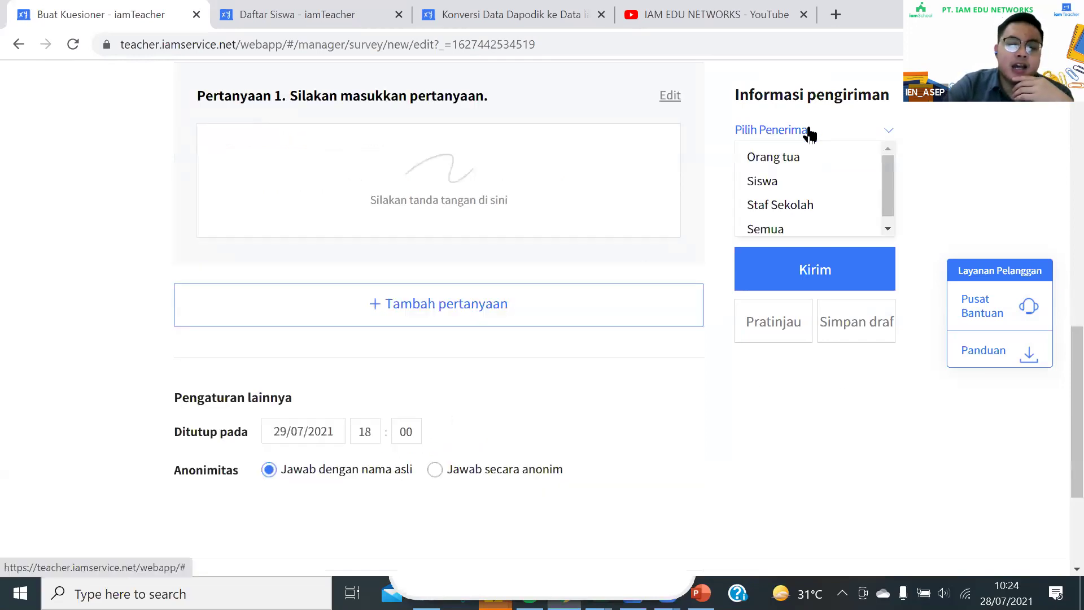
left_click(804, 152)
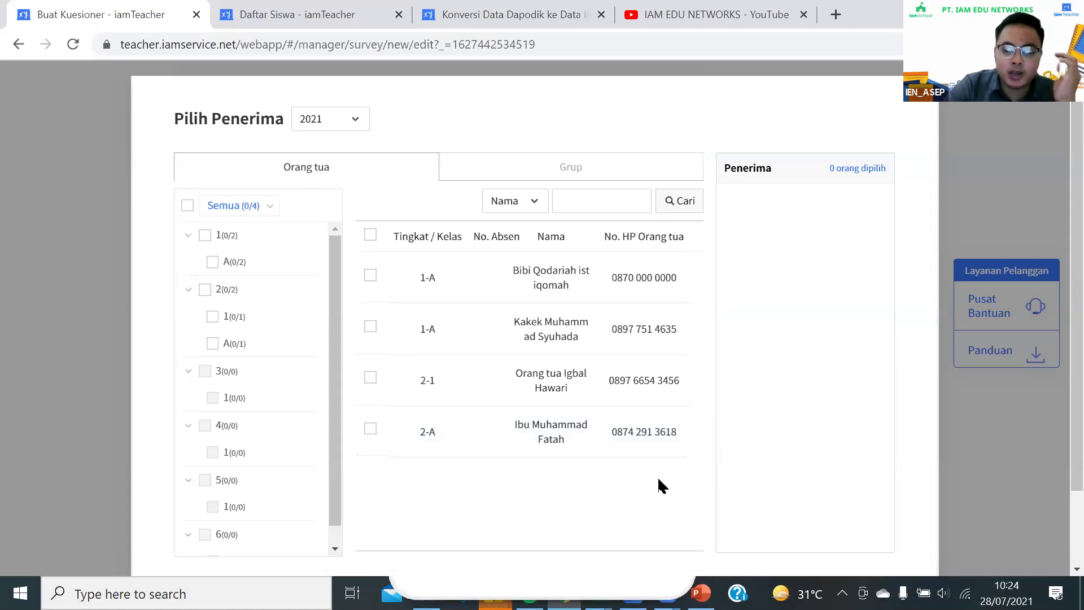
scroll(723, 446, "down", 2)
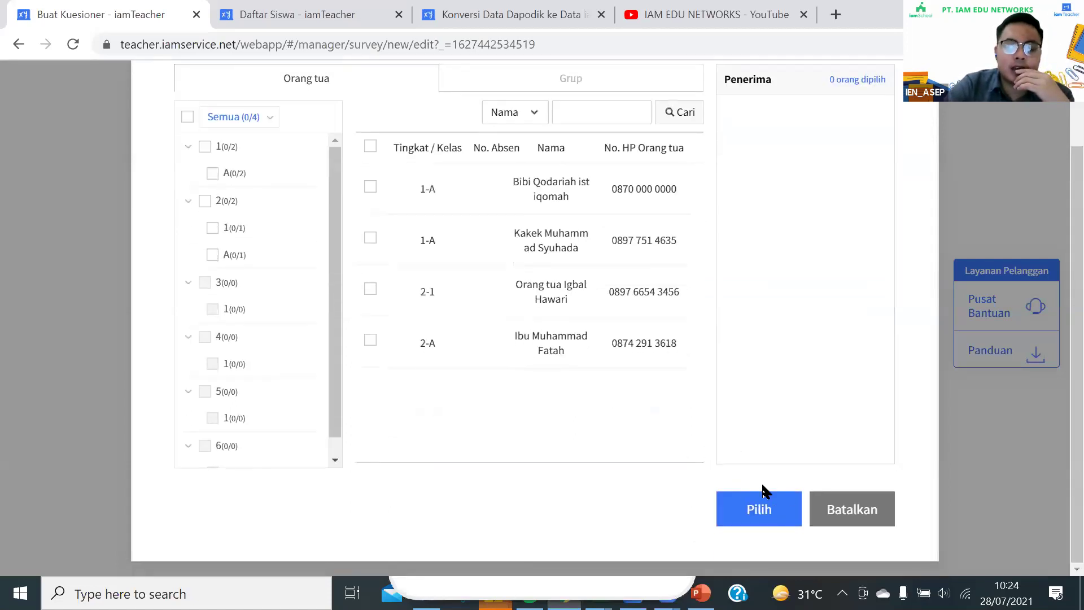
left_click(815, 511)
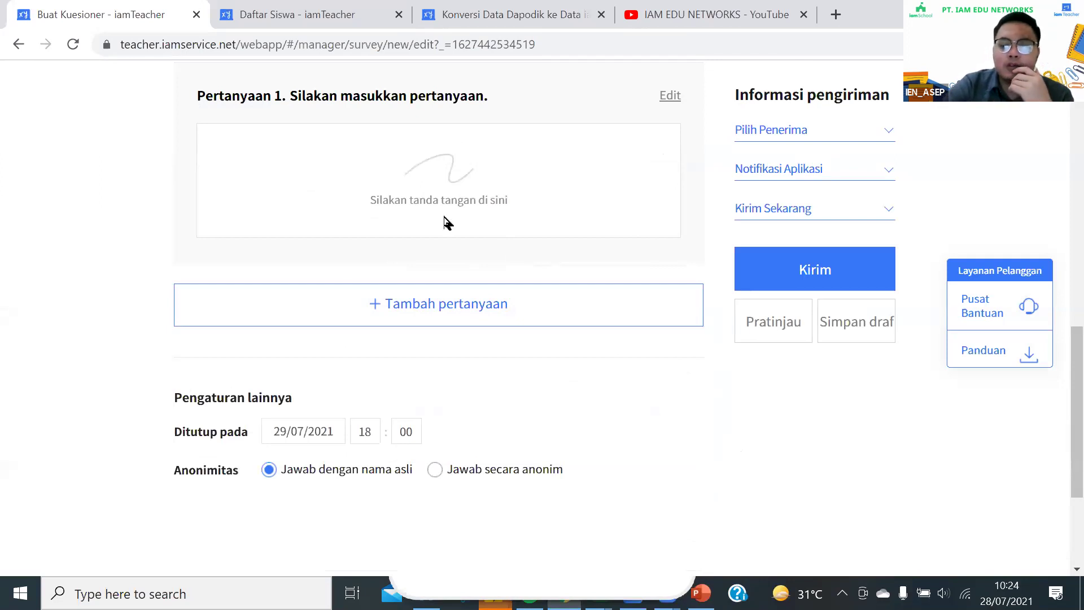
Set the Ditutup pada closing date to 30/07/2021 at 18:00
scroll(411, 247, "up", 10)
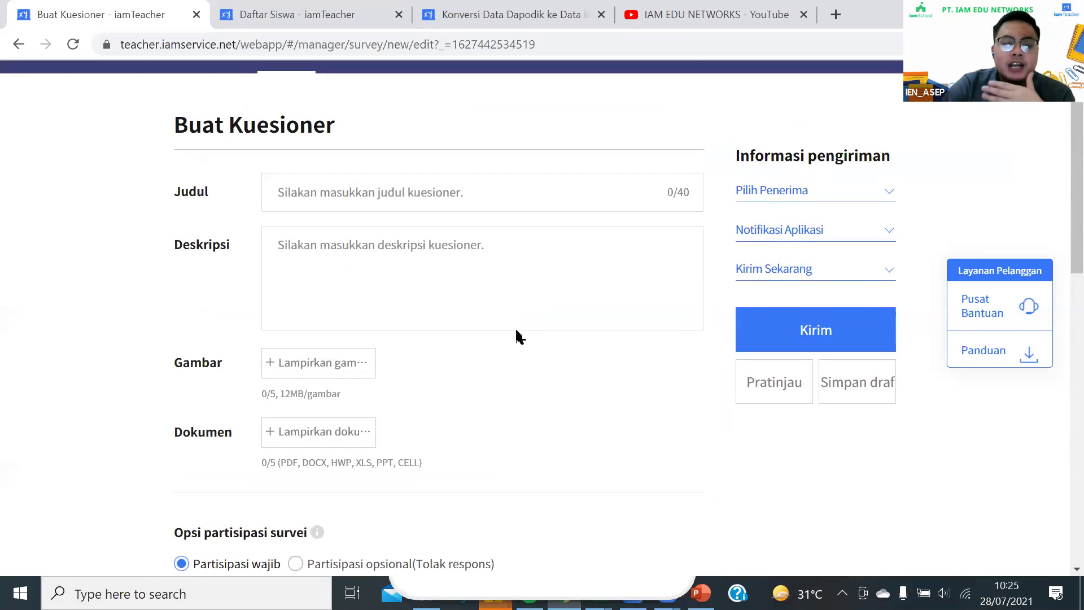
scroll(506, 352, "down", 10)
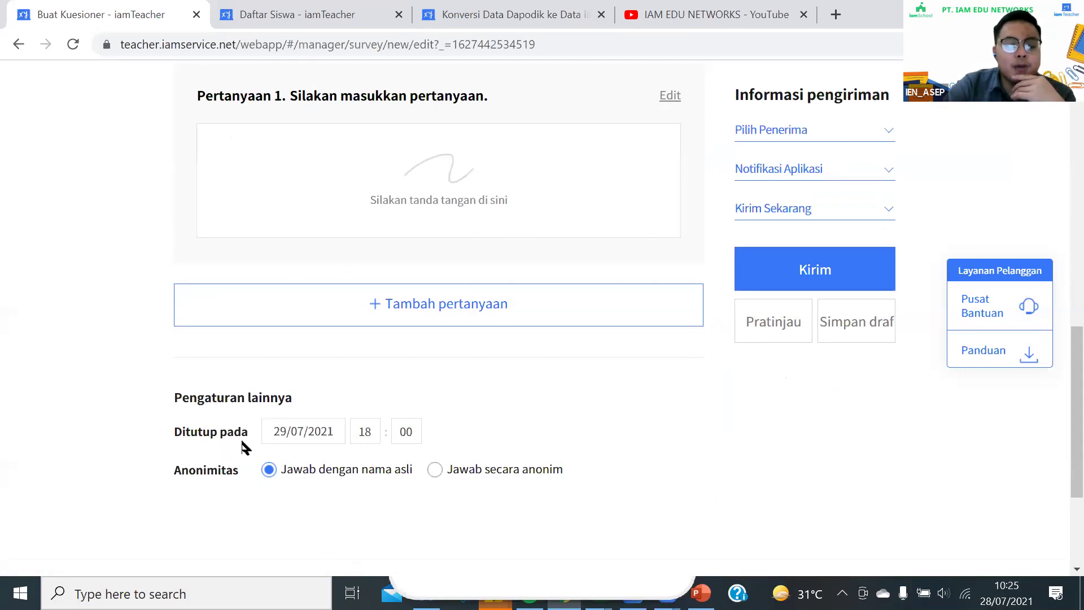
left_click(327, 428)
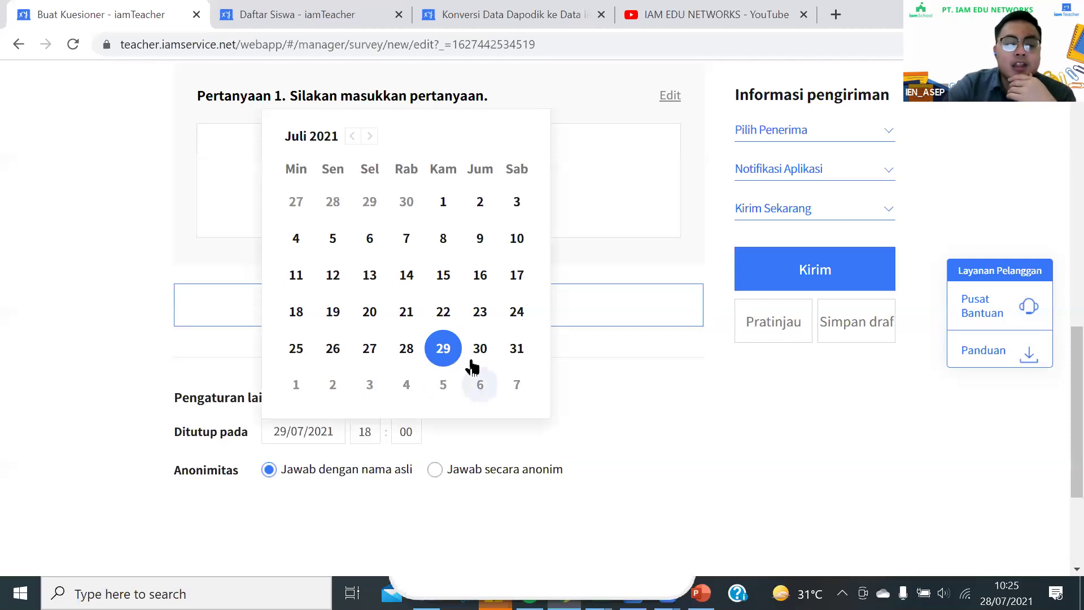
left_click(489, 354)
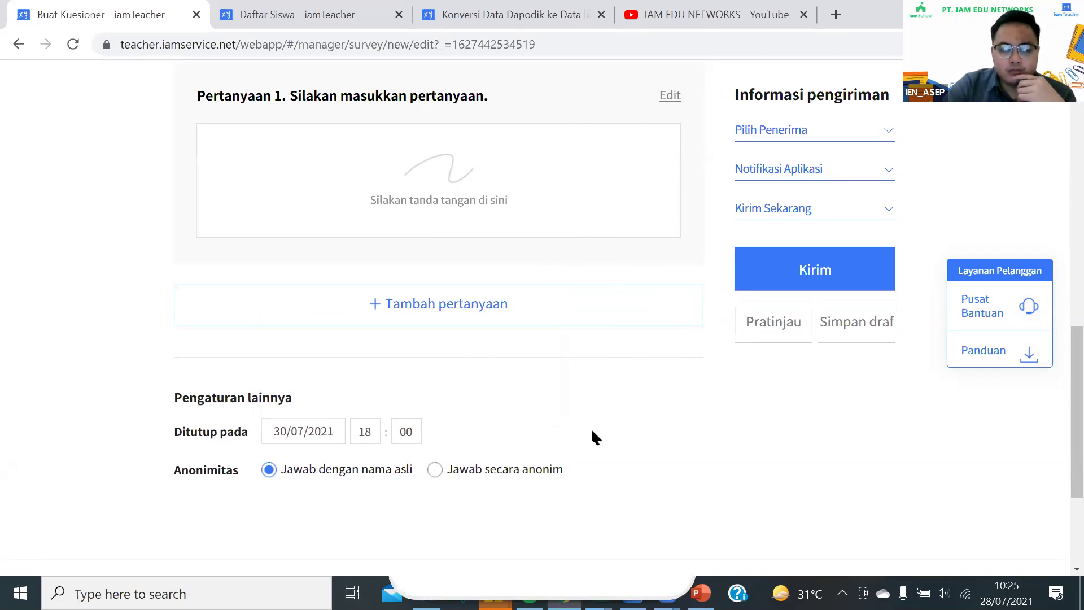
scroll(591, 428, "up", 13)
scroll(643, 409, "down", 5)
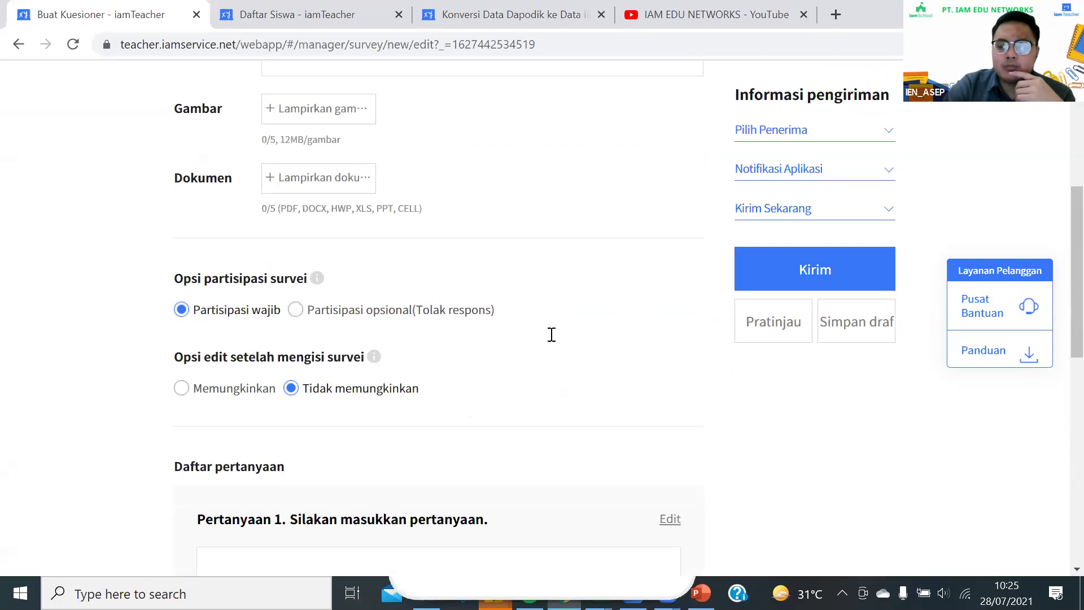
Switch sending to Jadwalkan Pengiriman and set the send date to 02/08/2021 at 18:00
left_click(806, 213)
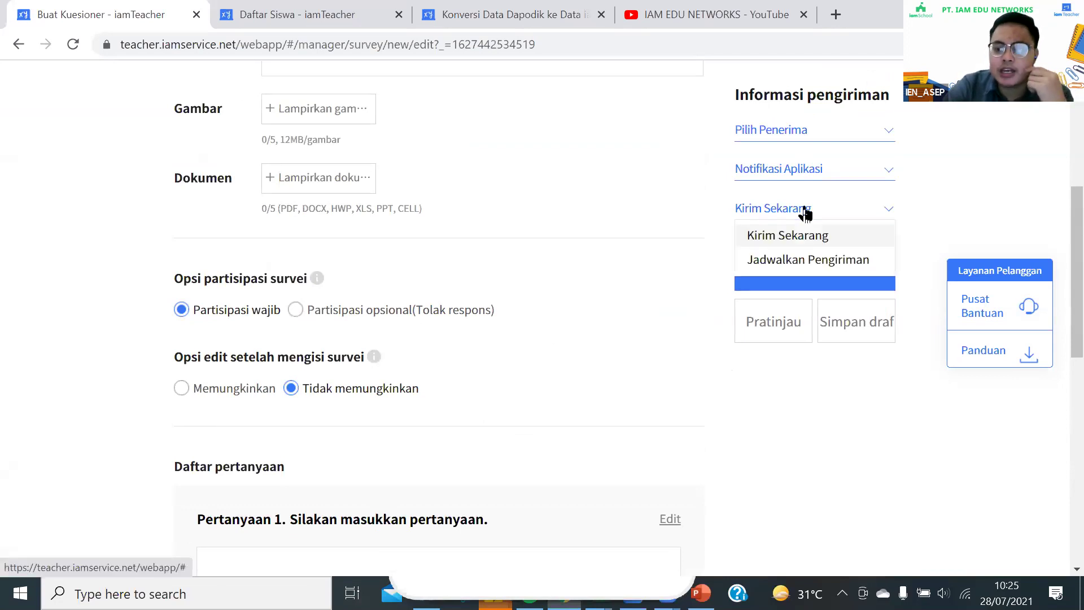
left_click(806, 260)
left_click(786, 249)
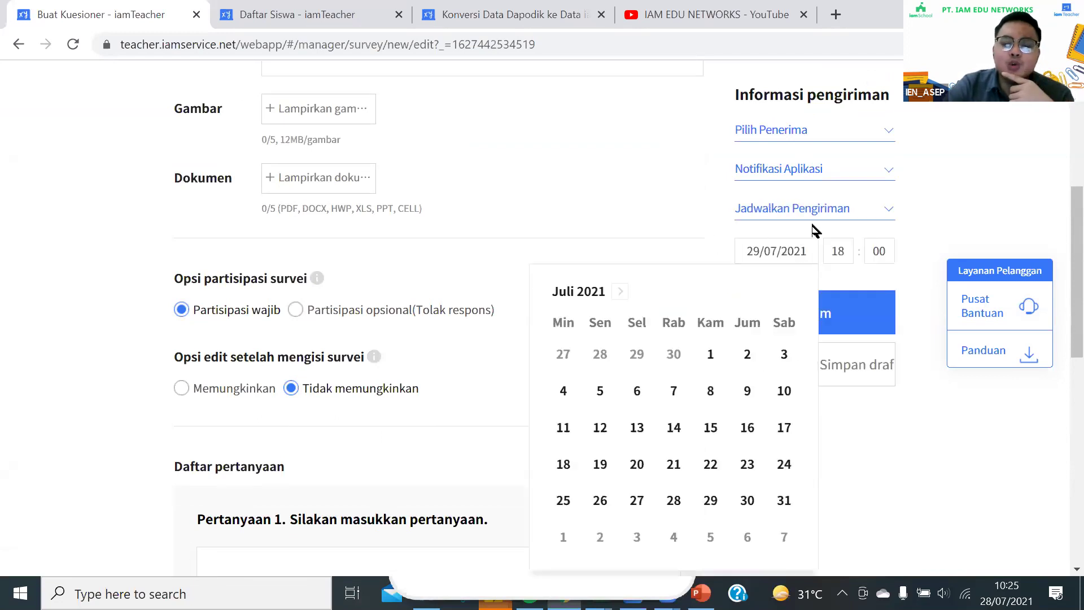
left_click(706, 213)
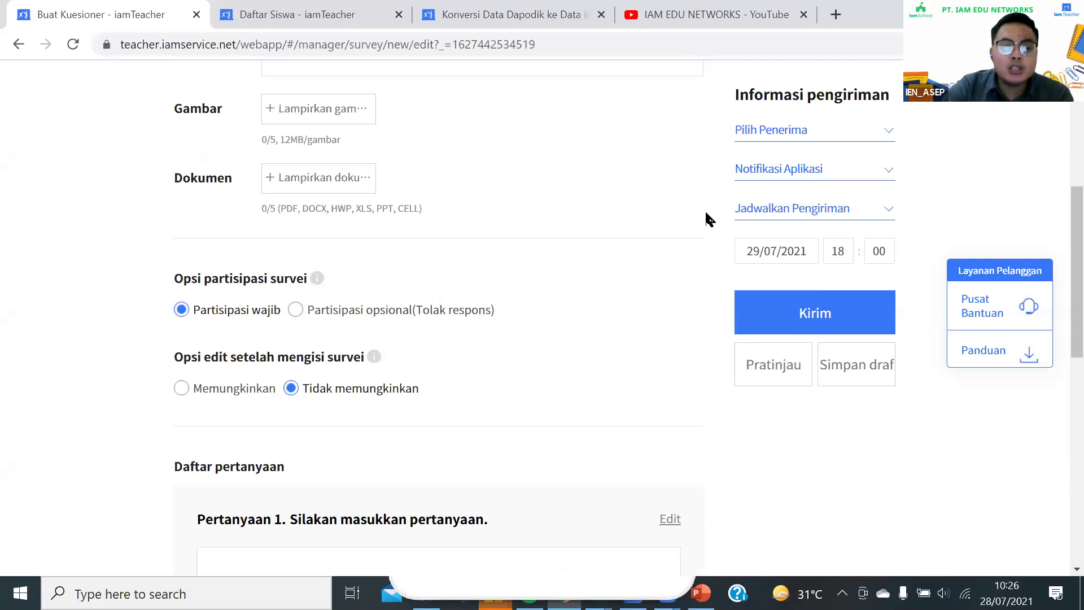
left_click(787, 254)
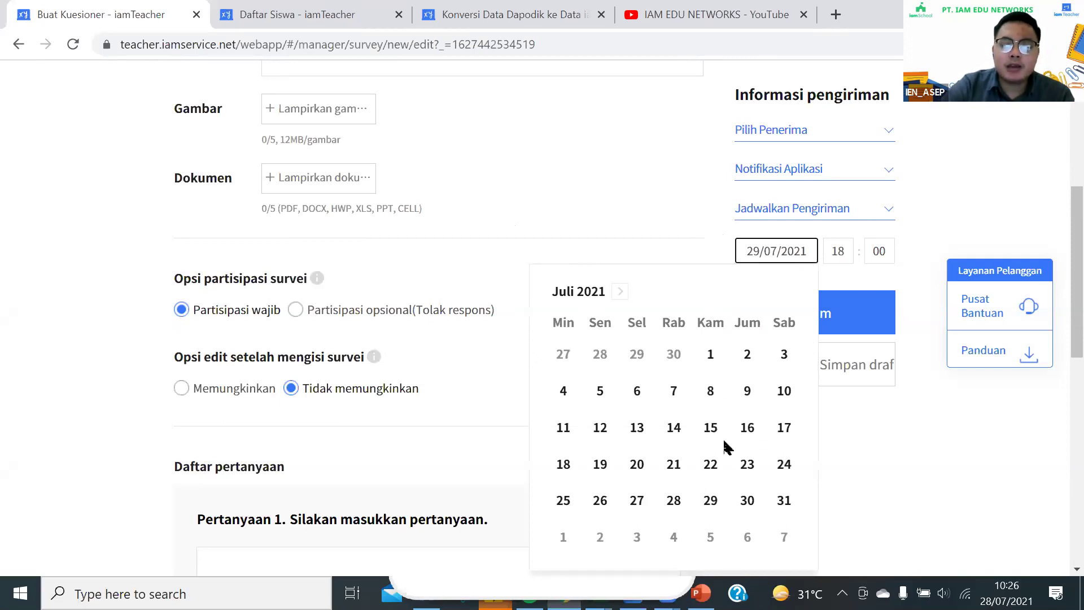
scroll(728, 457, "down", 3)
left_click(738, 502)
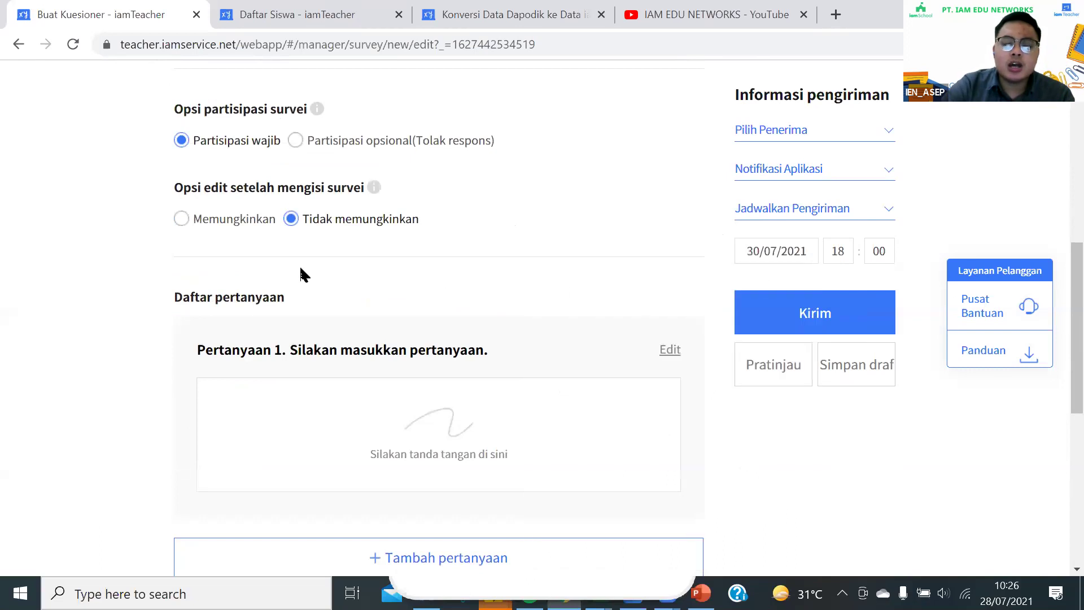
scroll(373, 220, "up", 5)
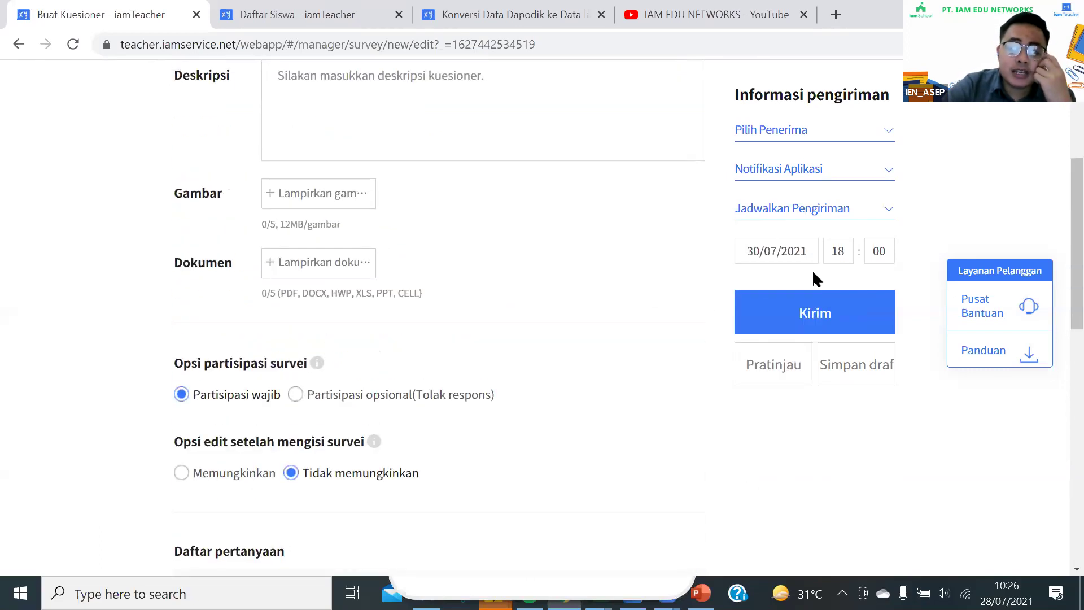
left_click(777, 253)
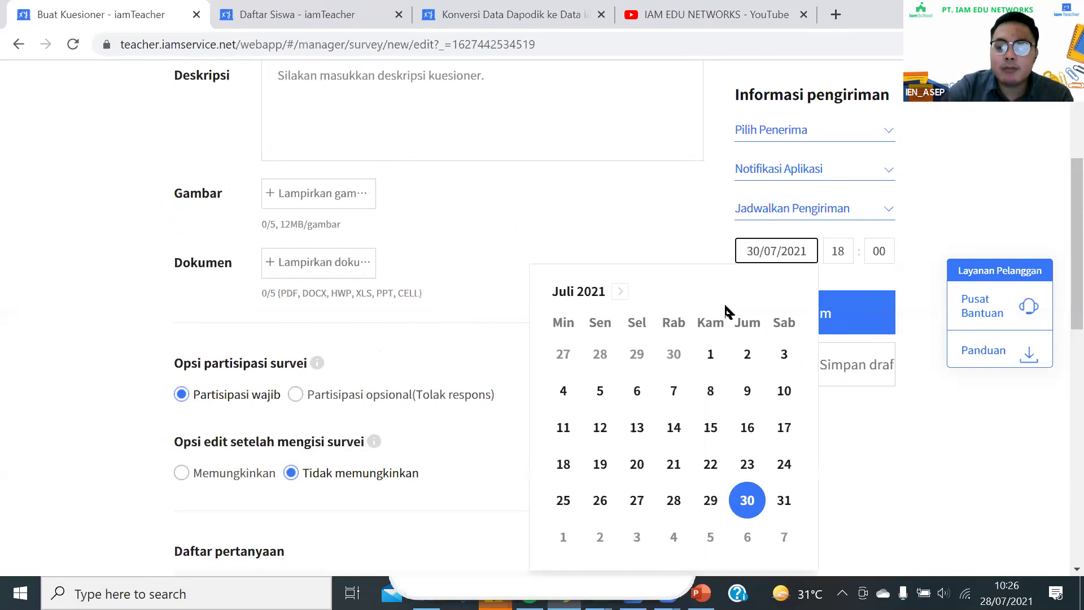
left_click(619, 292)
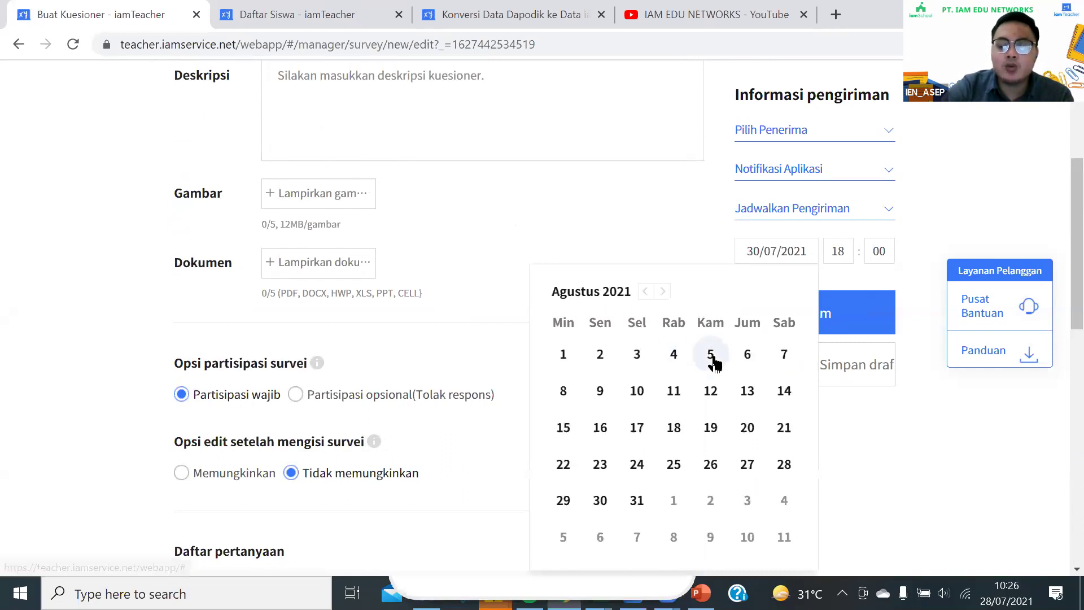
left_click(598, 354)
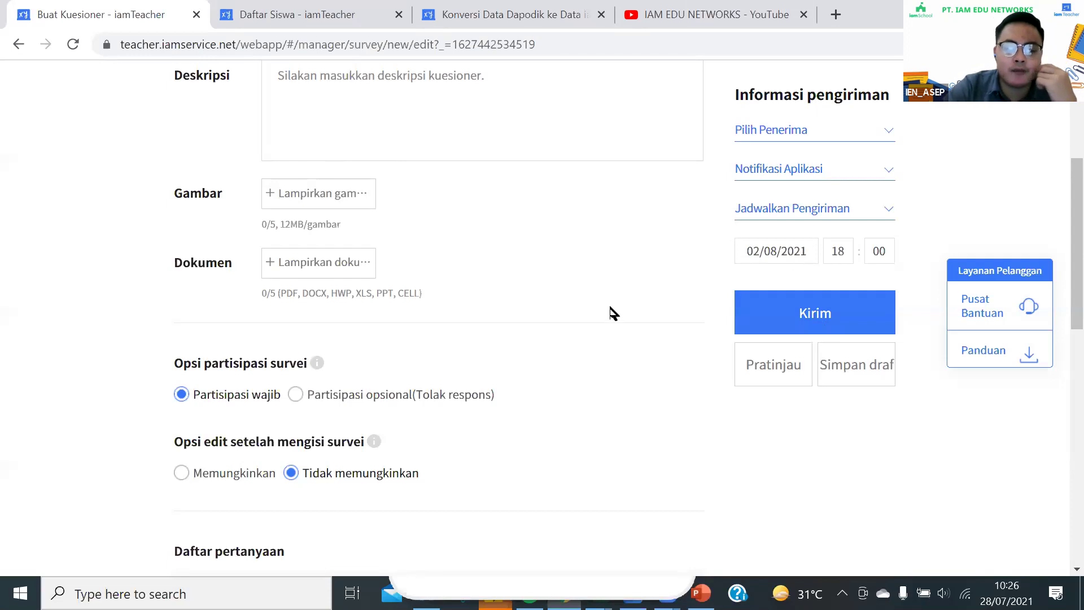
scroll(450, 240, "up", 5)
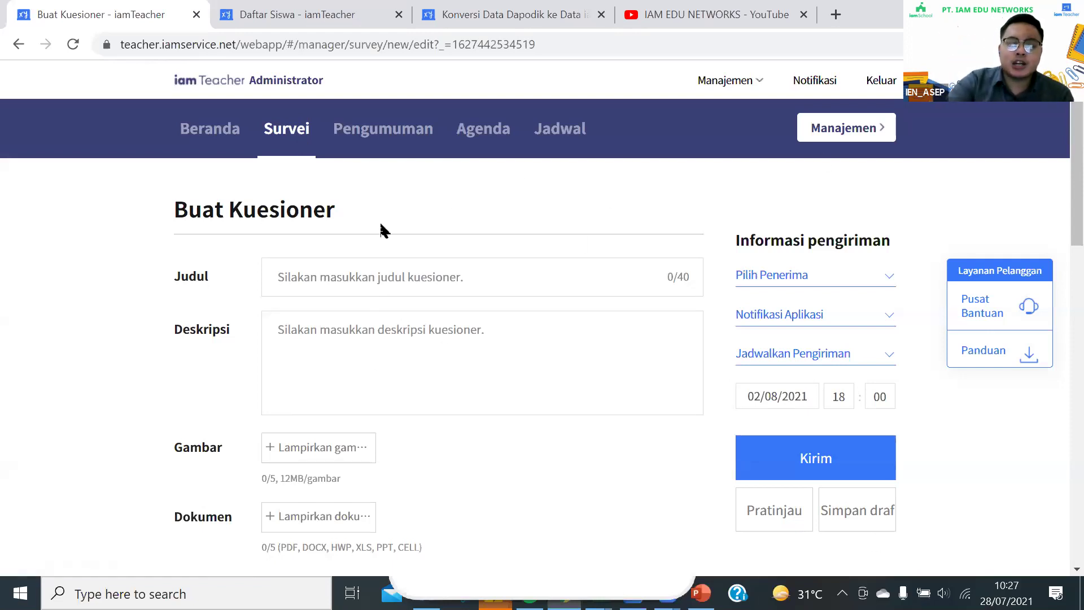
scroll(365, 231, "down", 10)
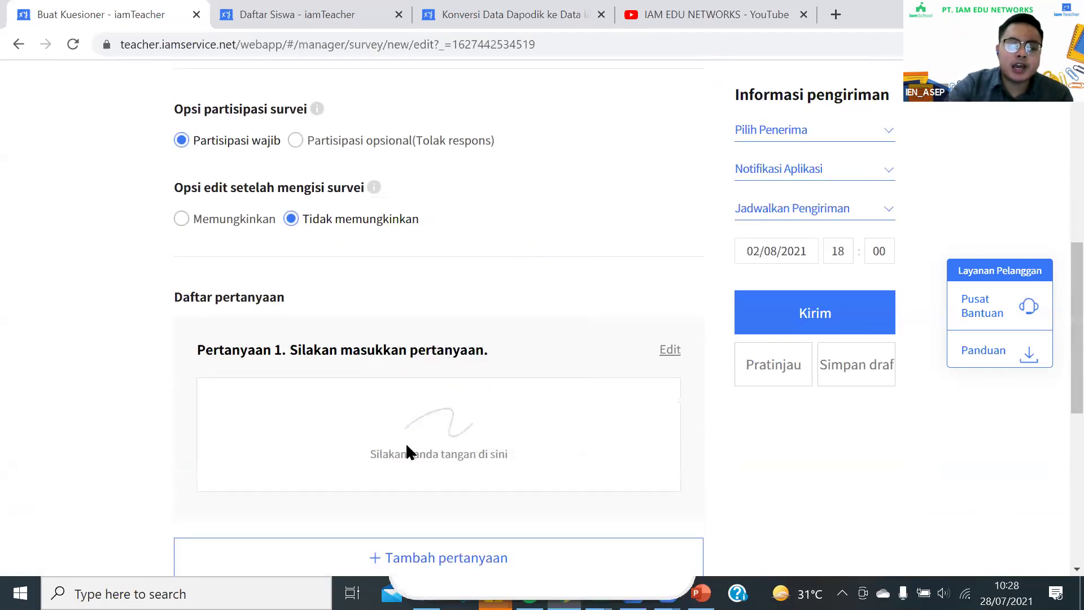
scroll(407, 452, "down", 2)
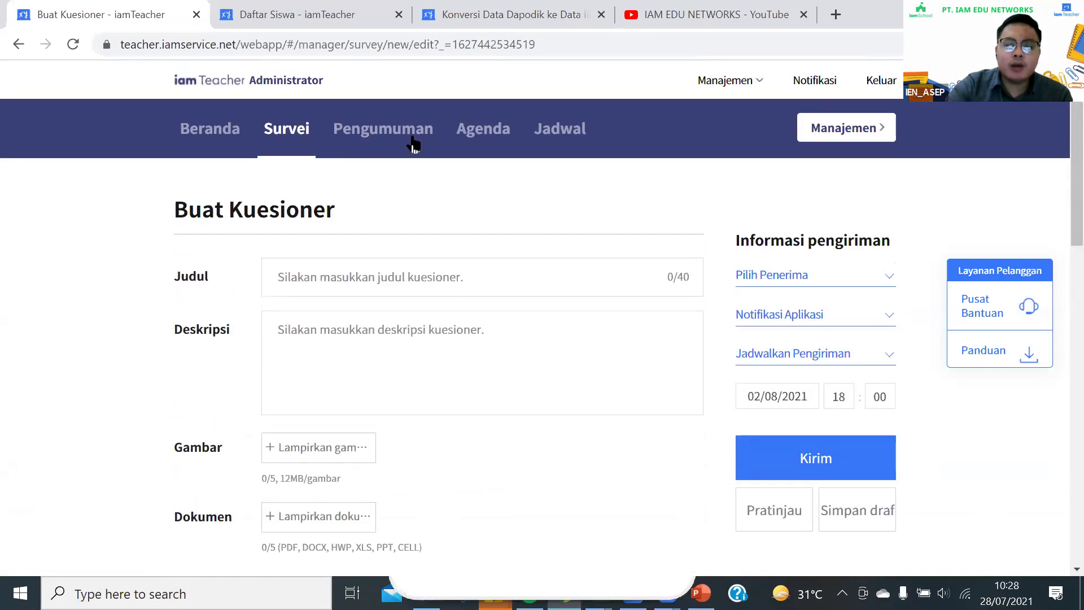
Discard the unsaved questionnaire, returning to the empty survey list, and open a new incognito Chrome window
left_click(297, 147)
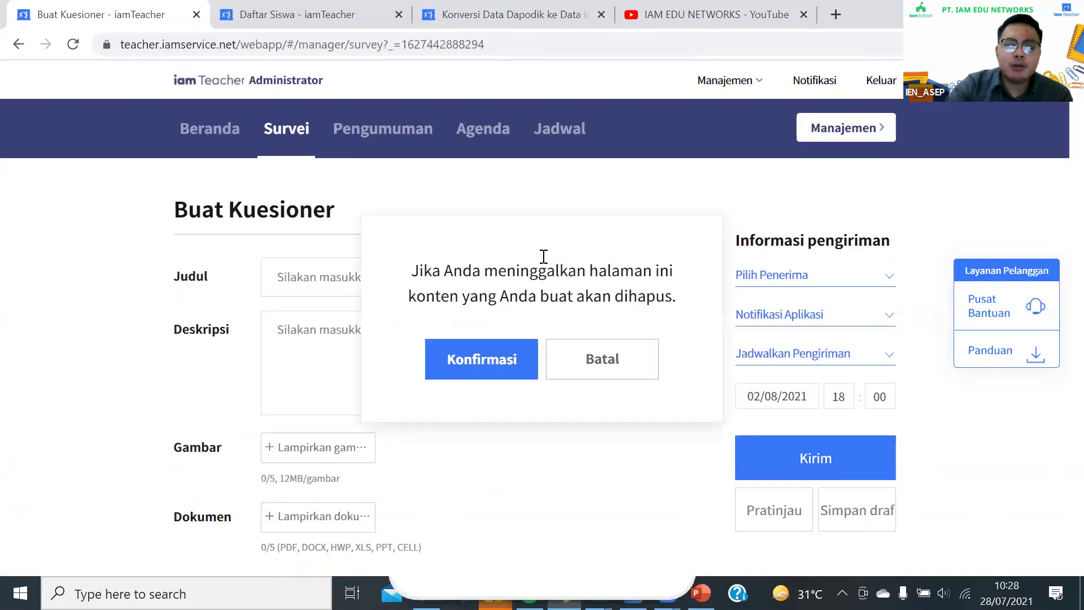
left_click(510, 370)
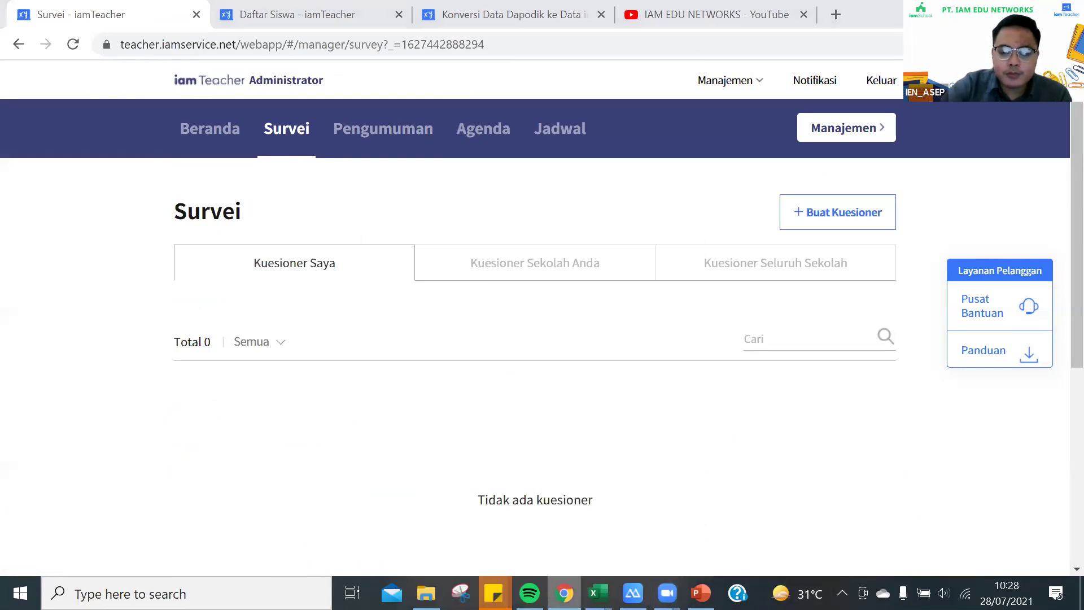
right_click(563, 593)
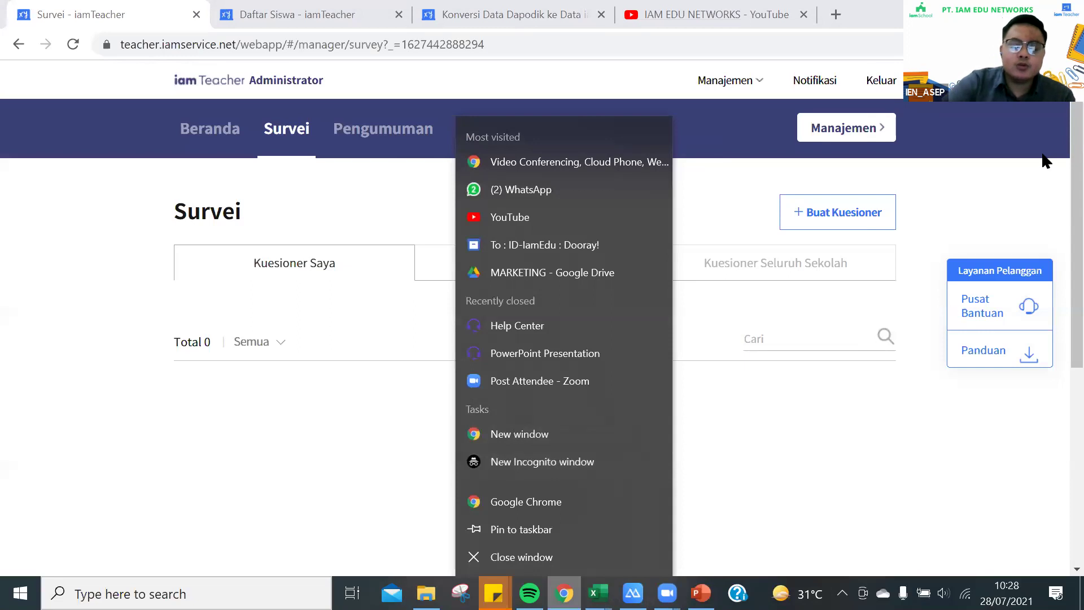
left_click(791, 395)
key("ctrl+n")
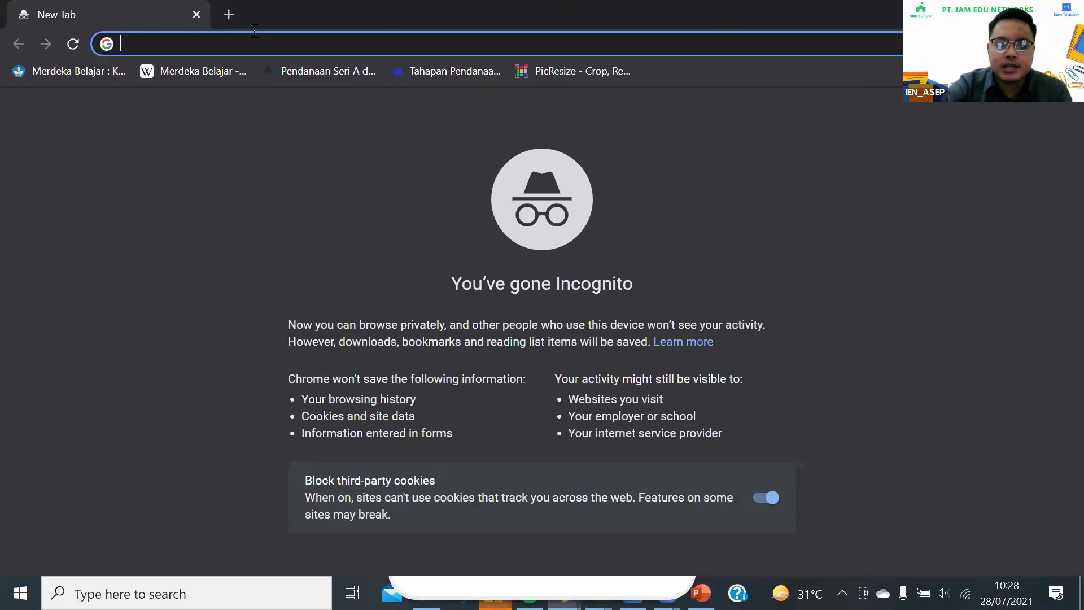
Load the teacher web site and sign in with the first saved teacher account
type("teacher.iamedu.co.id")
key("Return")
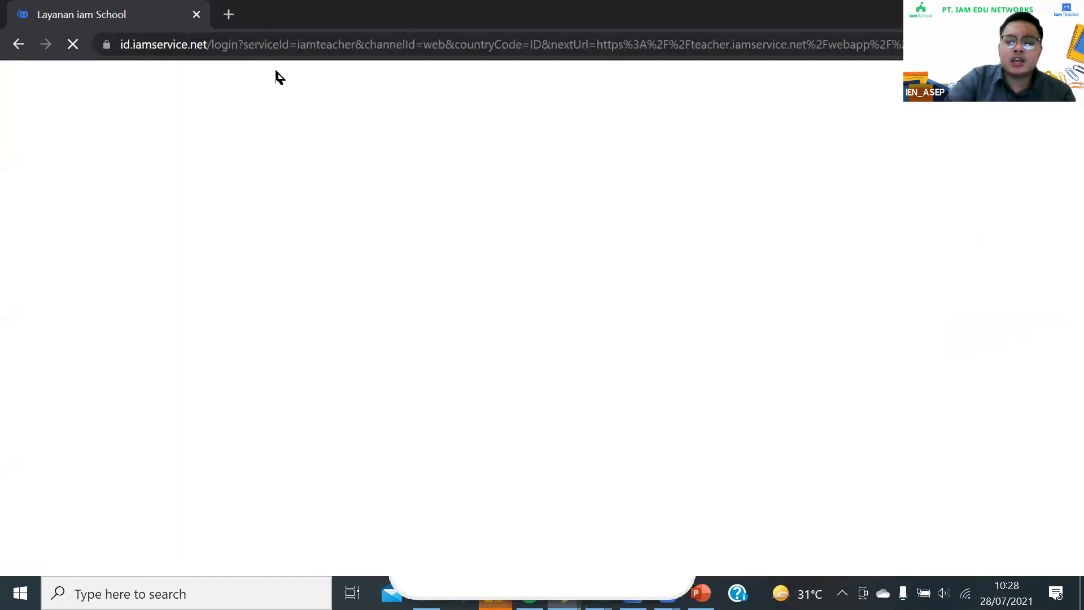
left_click(407, 217)
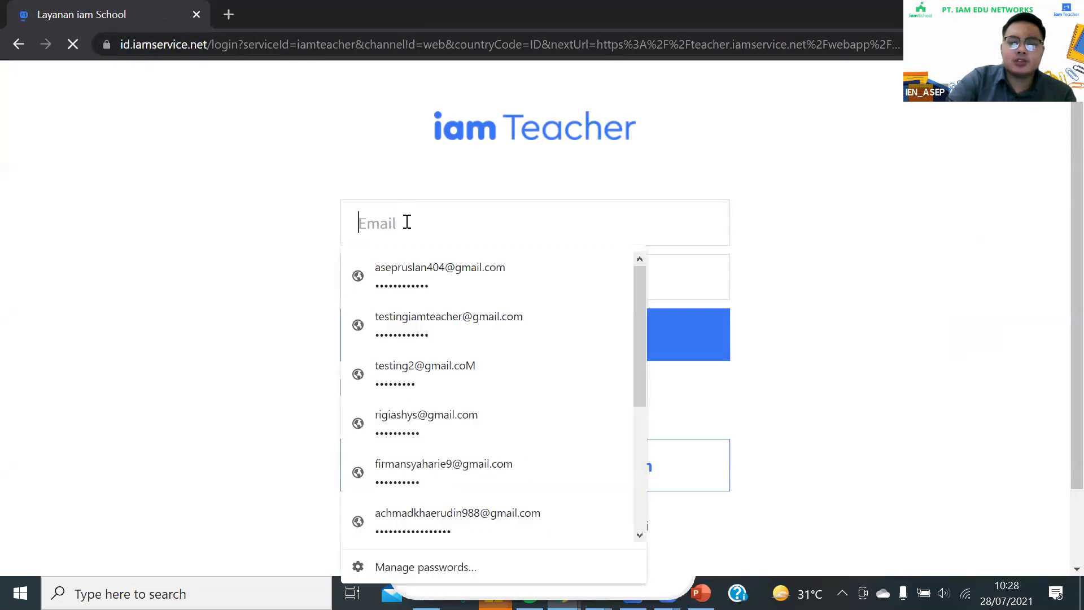
left_click(402, 291)
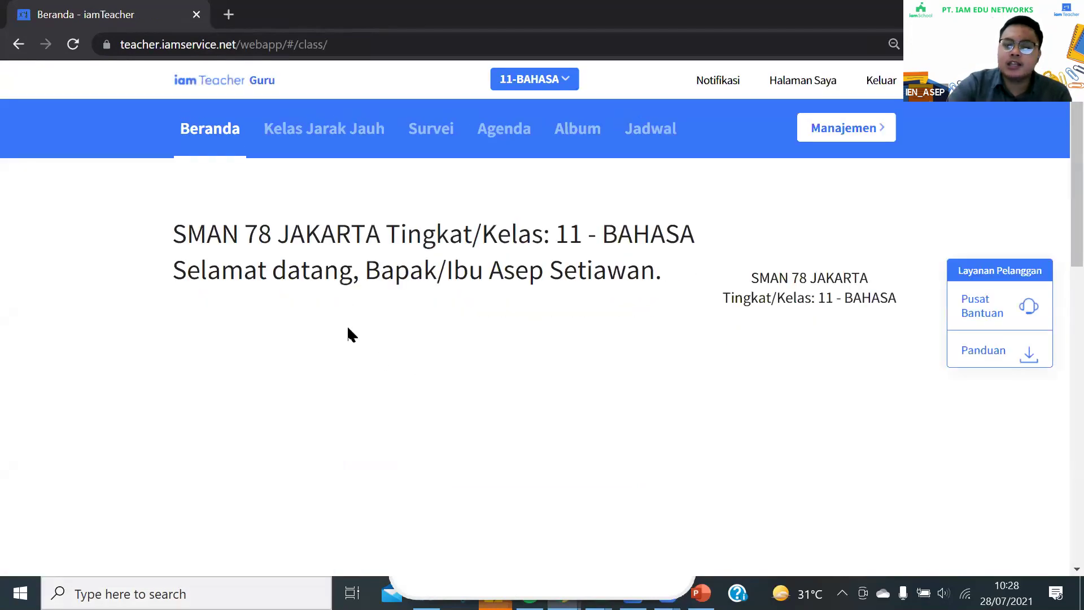
Open the class's Perizinan Tatap Muka survey from the Survei list and look through it
left_click(432, 141)
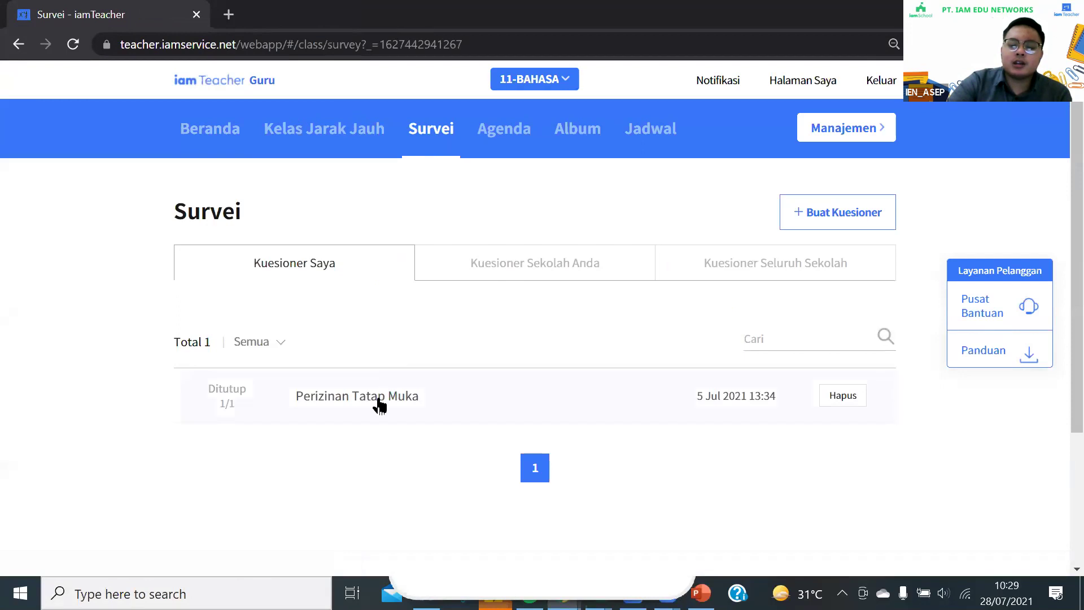
left_click(381, 395)
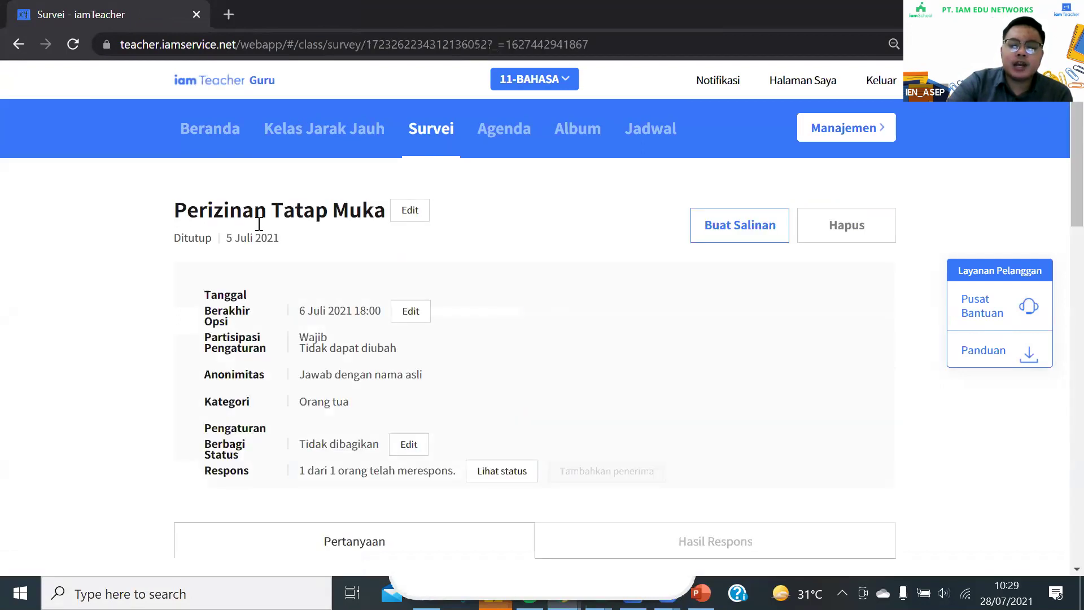
scroll(412, 399, "down", 6)
scroll(410, 397, "down", 10)
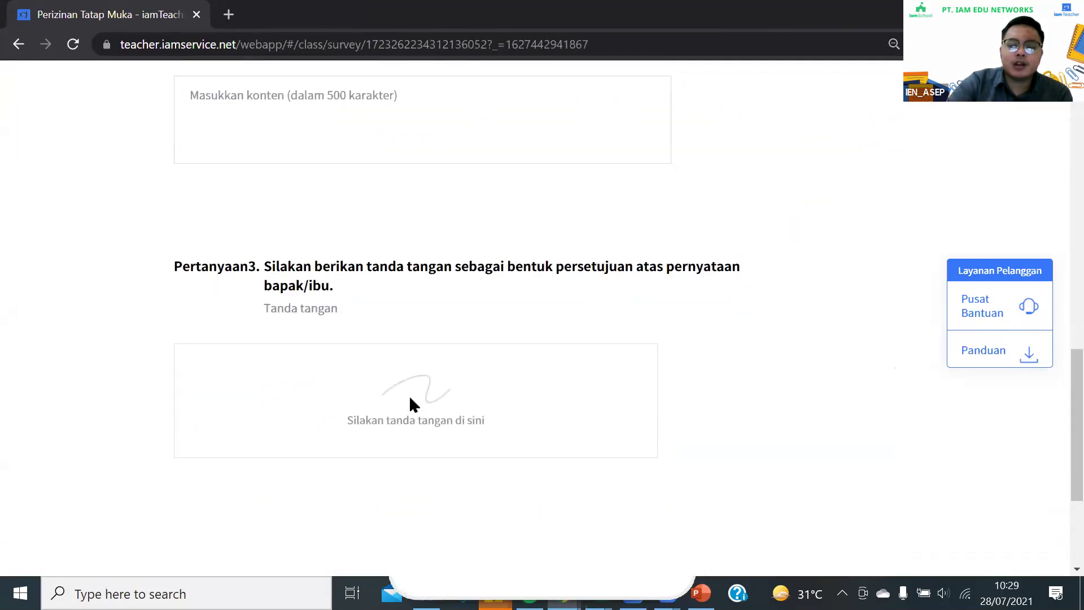
scroll(410, 397, "up", 6)
scroll(410, 398, "up", 10)
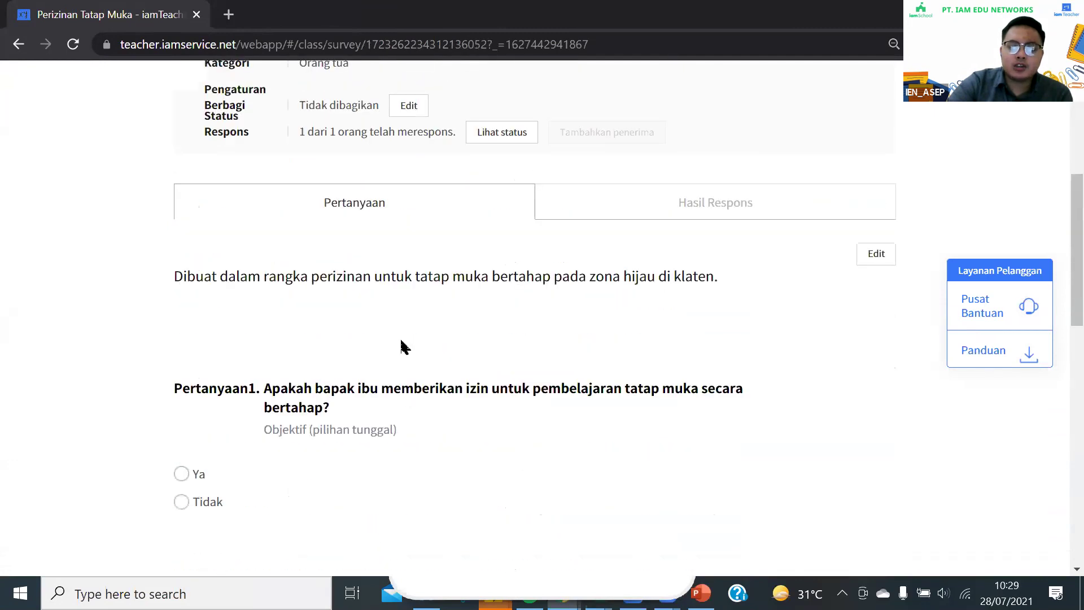
scroll(377, 377, "down", 3)
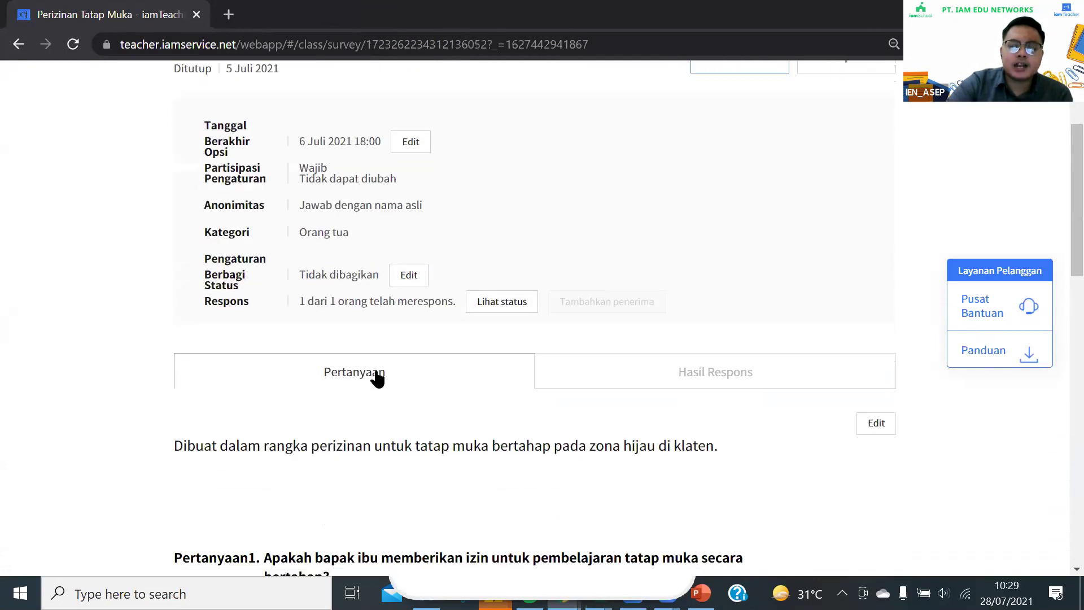
Review the Hasil Respons summary showing 1 of 1 parents responded, 100% completed
left_click(678, 377)
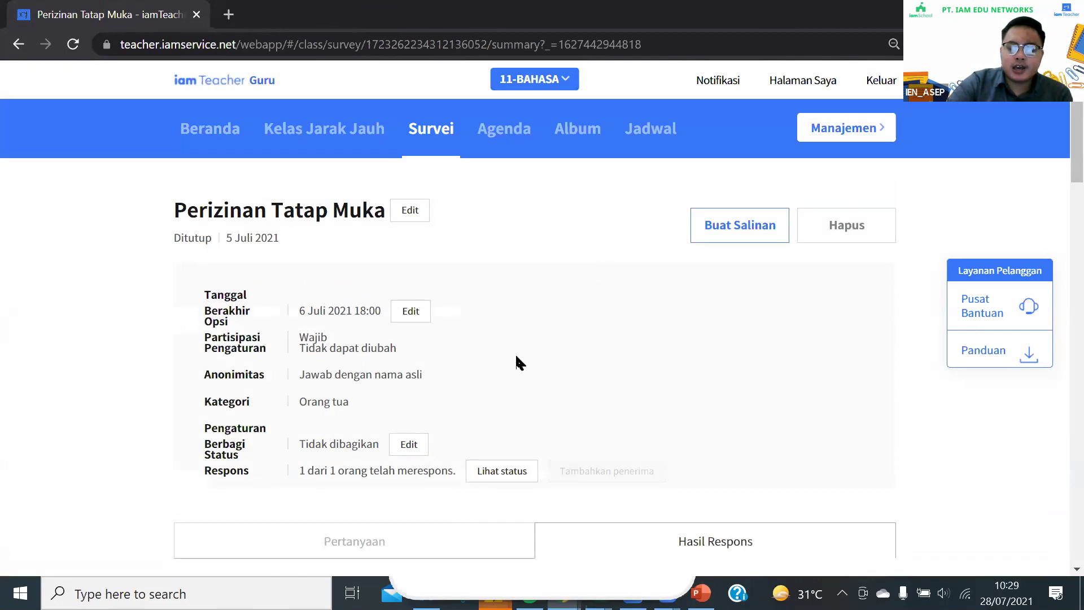
scroll(529, 322, "down", 2)
mouse_move(433, 303)
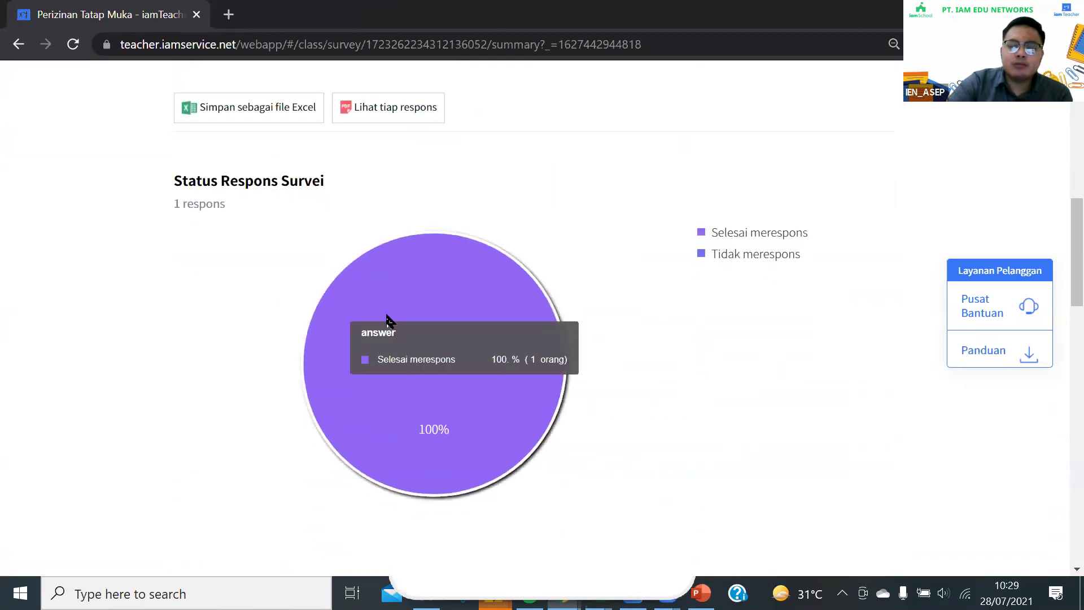
scroll(350, 225, "down", 7)
mouse_move(519, 410)
scroll(633, 361, "down", 7)
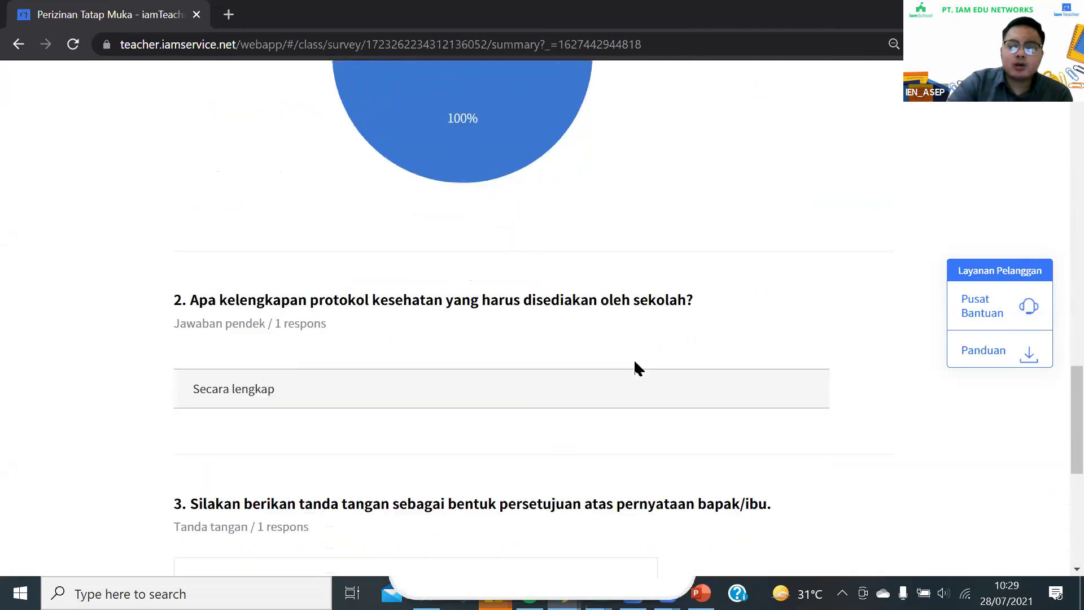
scroll(450, 425, "down", 5)
scroll(450, 425, "up", 20)
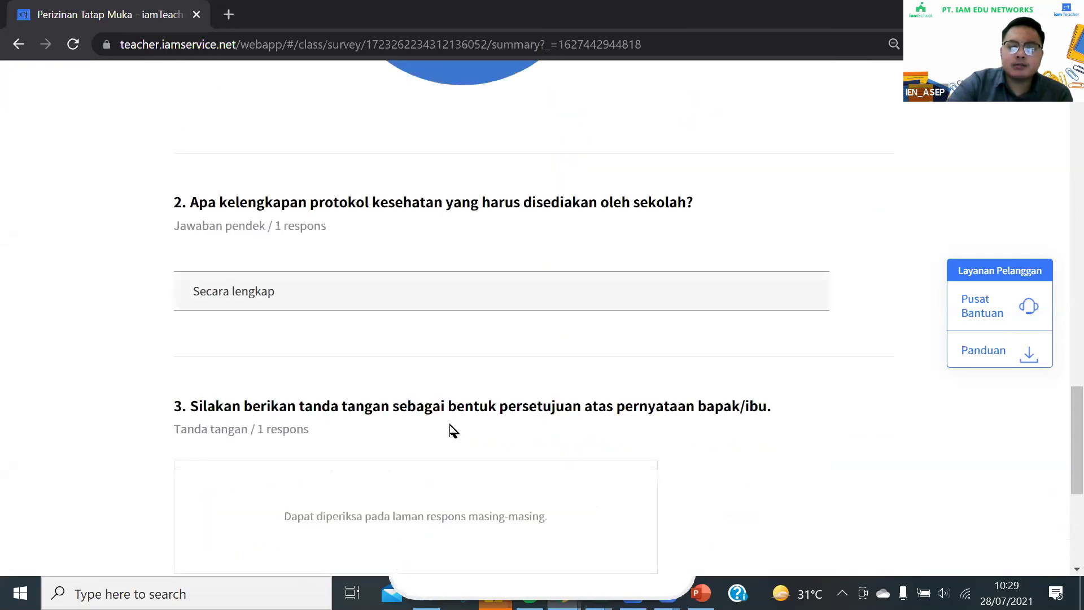
scroll(424, 441, "up", 3)
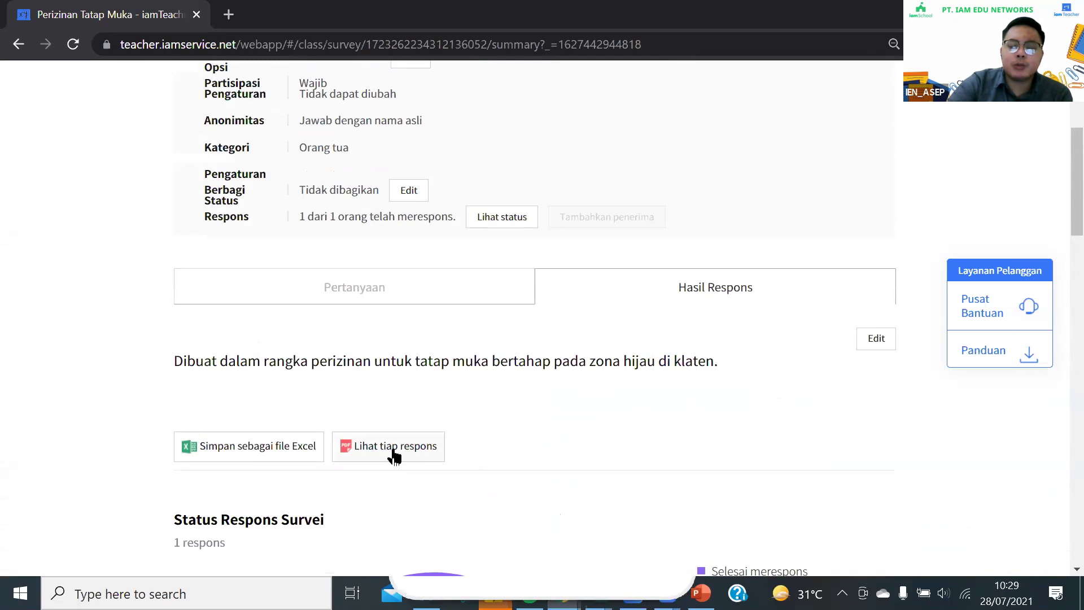
Open the parent's individual response in a new tab, down to 'Secara lengkap' and the signature
left_click(392, 452)
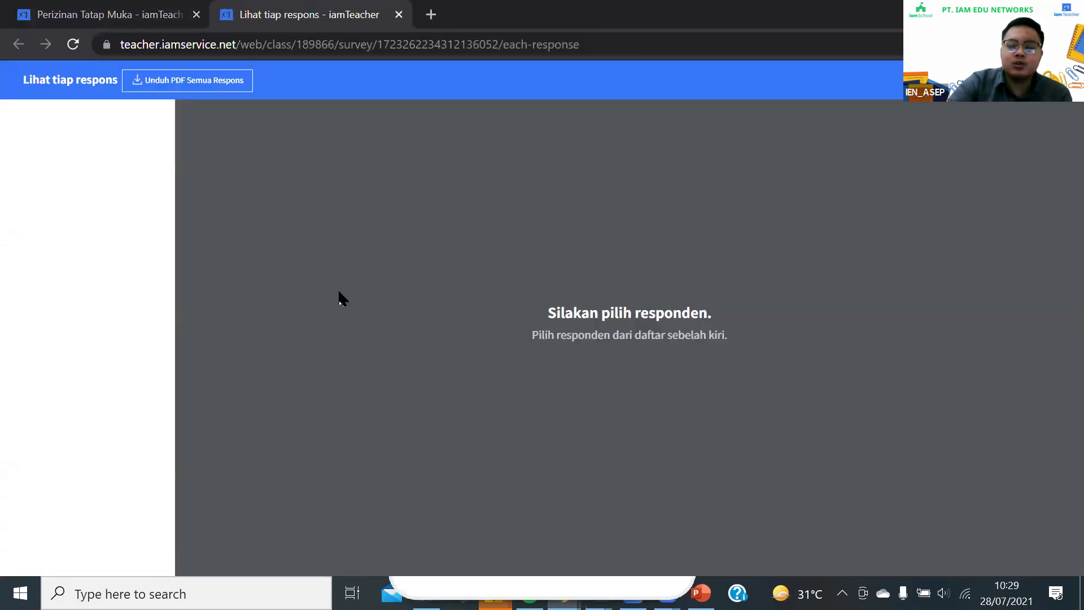
left_click(104, 14)
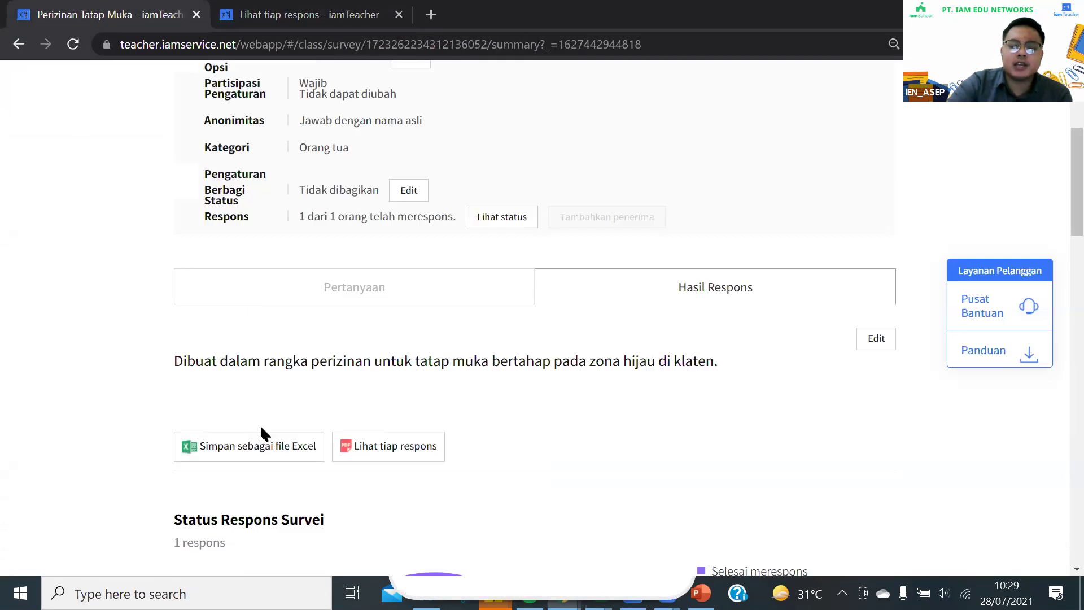
left_click(310, 15)
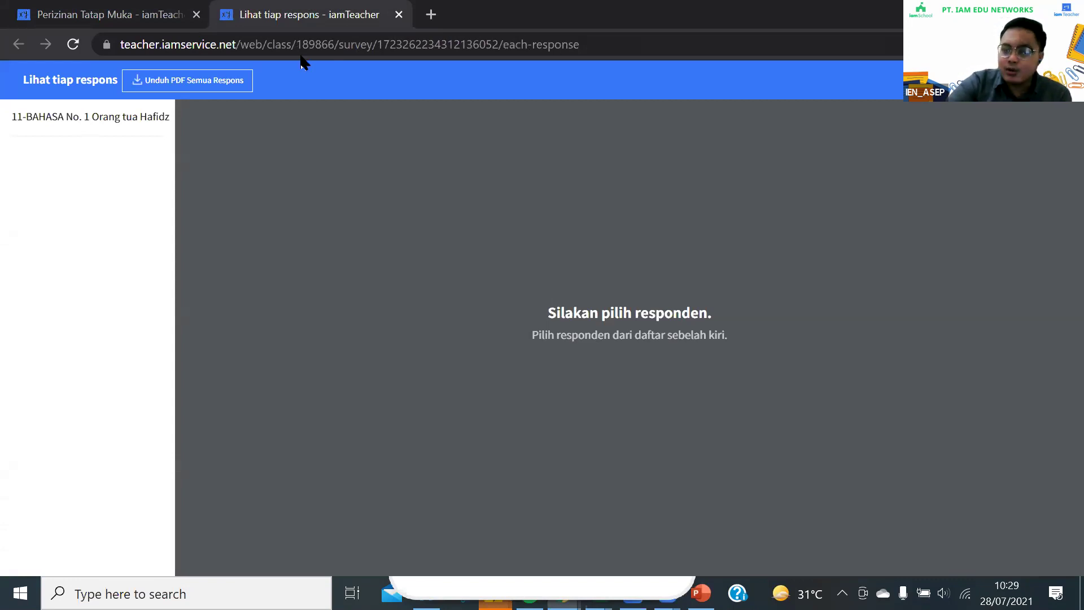
left_click(90, 117)
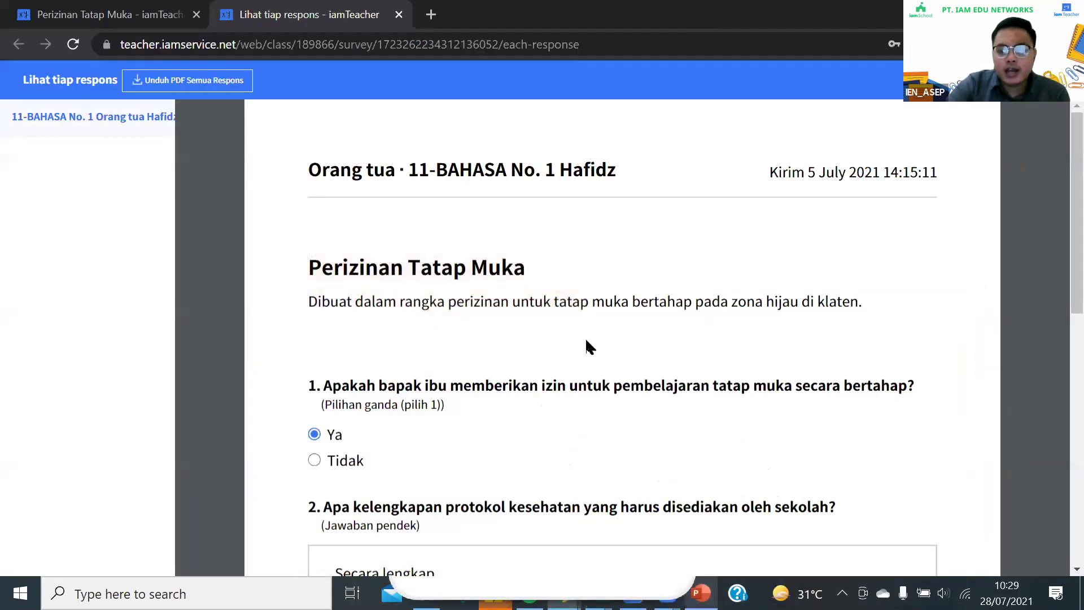
scroll(505, 370, "down", 5)
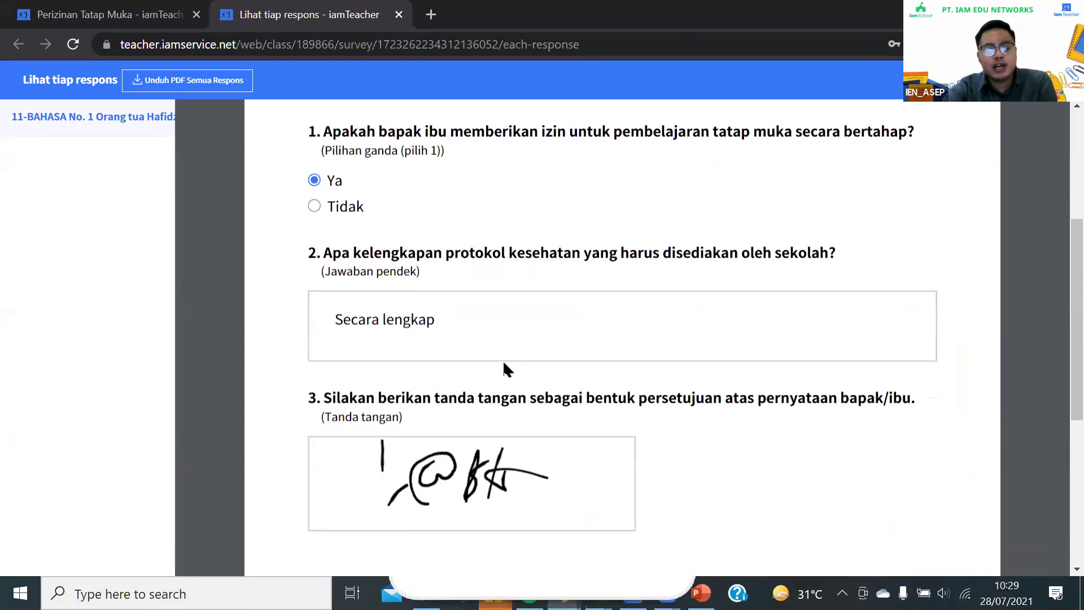
scroll(509, 317, "down", 3)
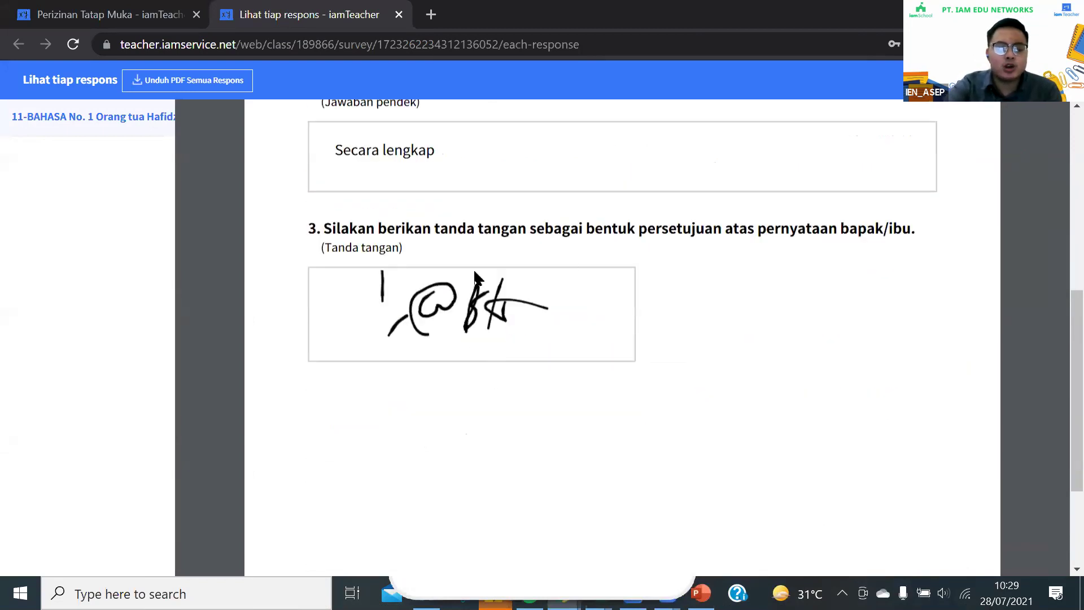
scroll(461, 364, "up", 5)
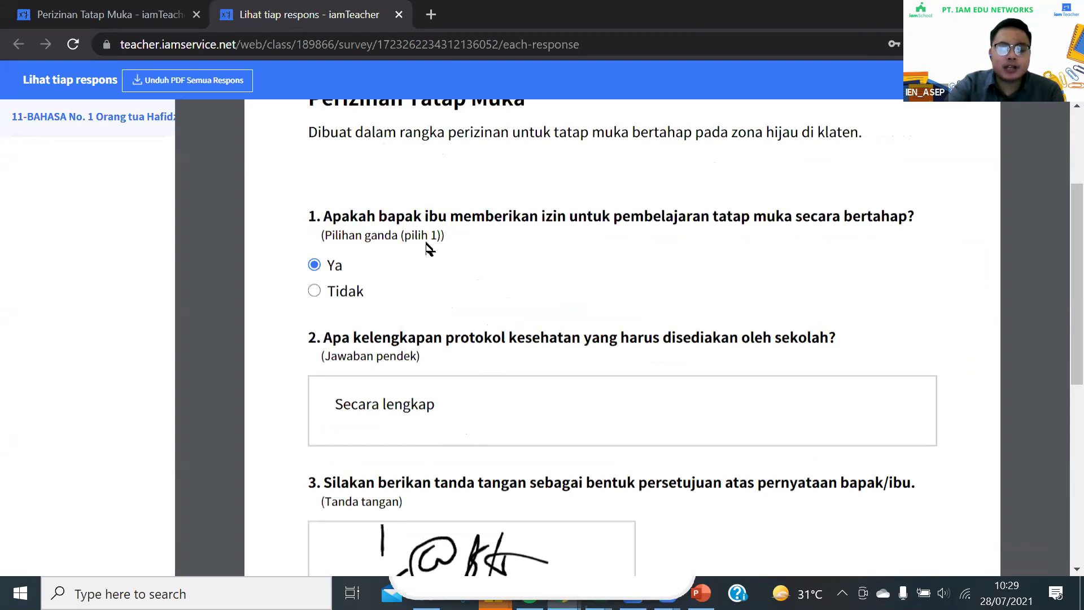
scroll(424, 237, "up", 3)
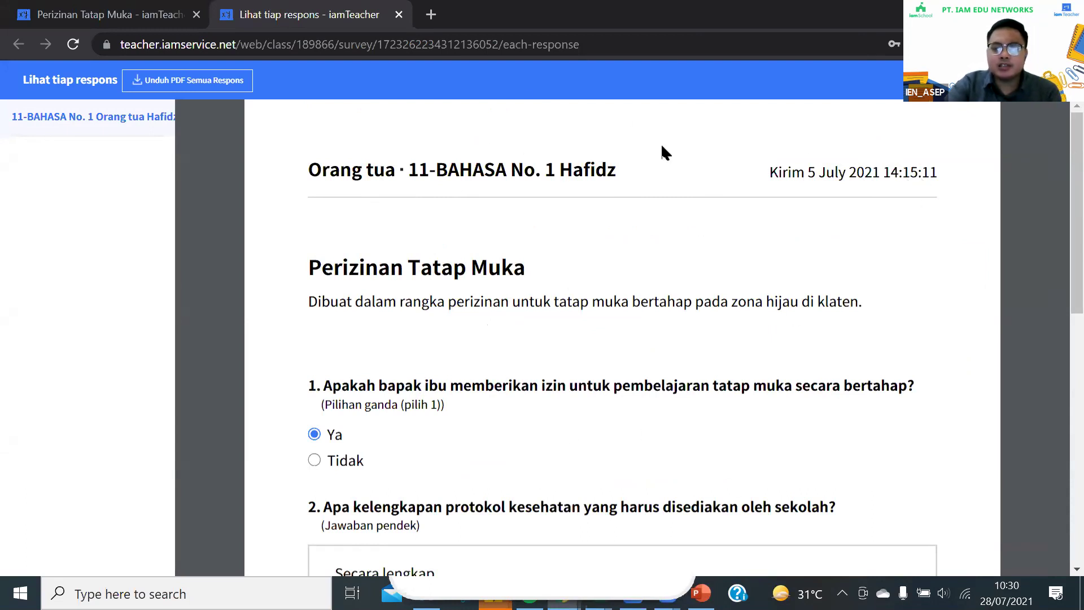
scroll(467, 286, "down", 6)
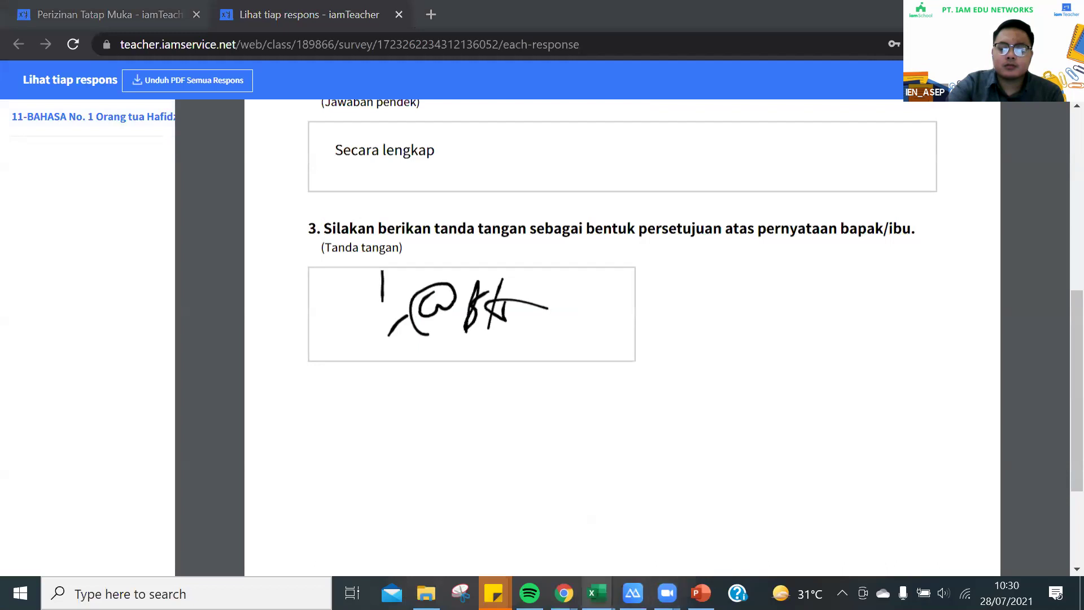
mouse_move(563, 593)
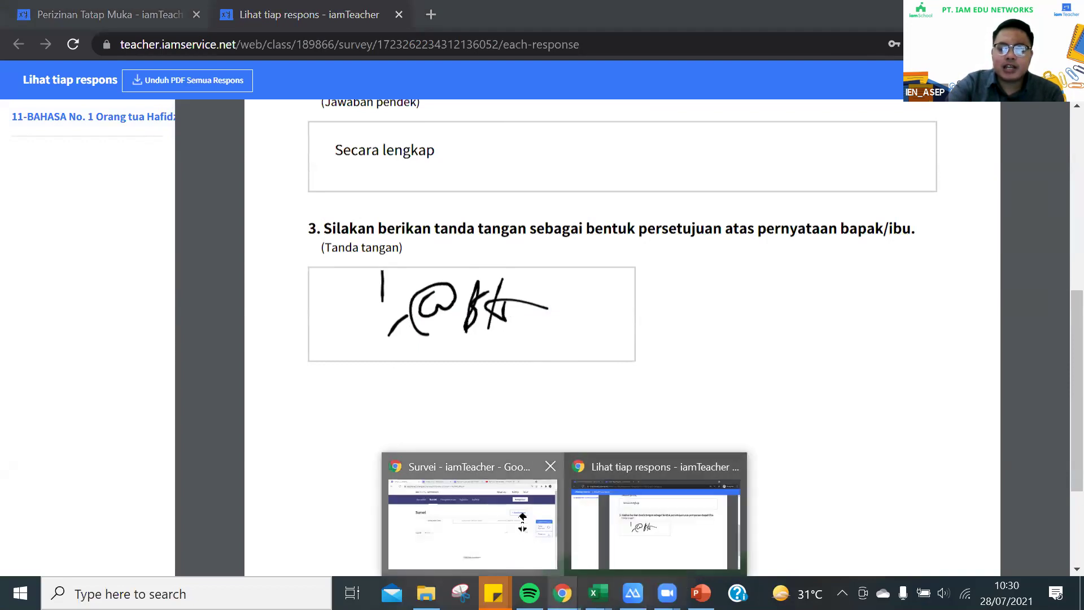
Snap the administrator window to the right half and the teacher window to the left half
left_click(522, 516)
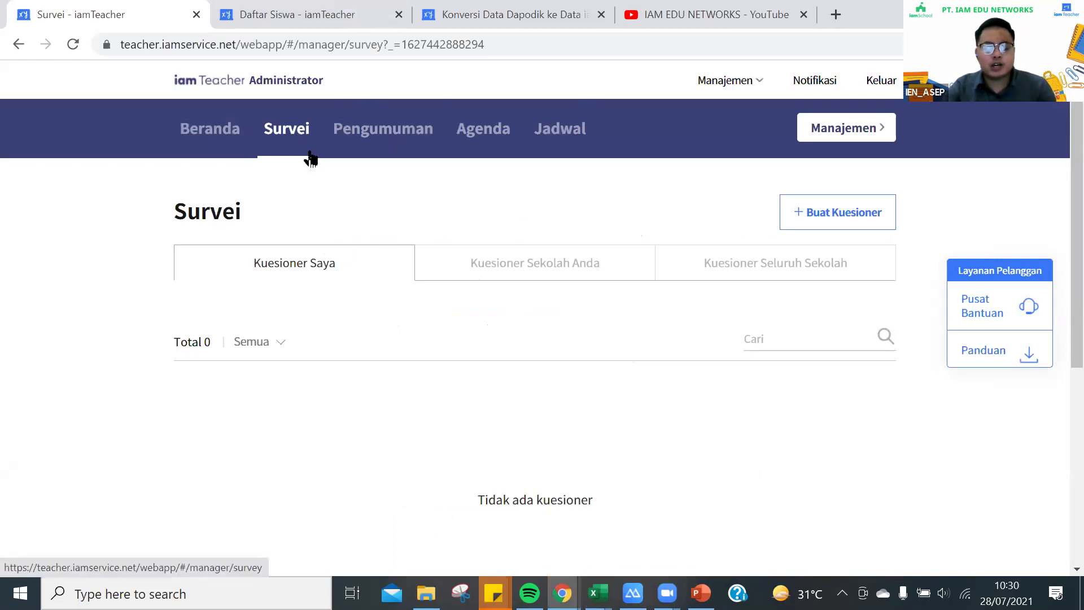
key("super+Right")
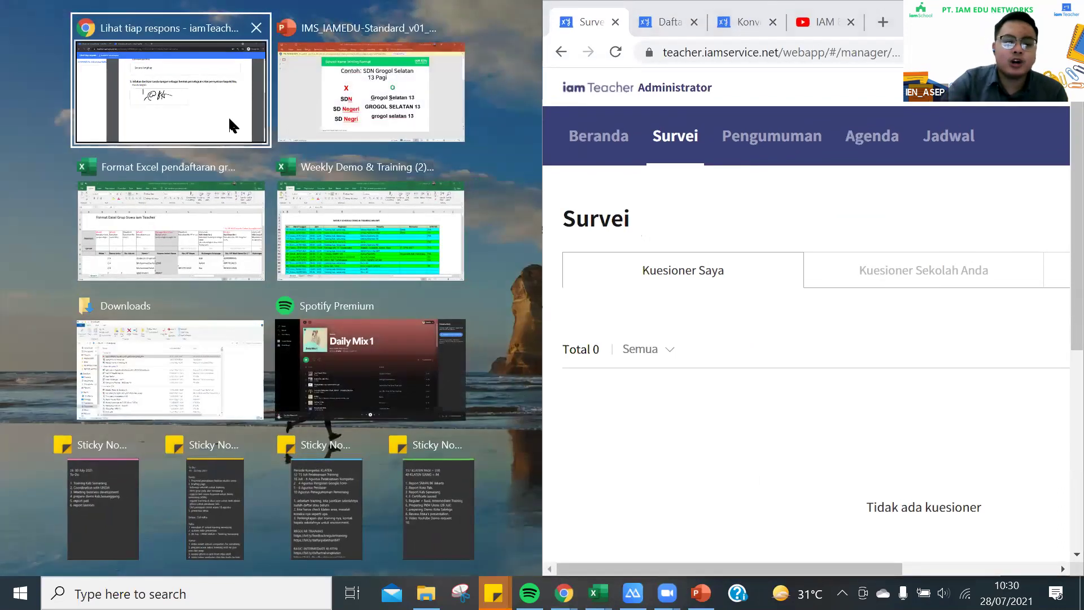
left_click(208, 91)
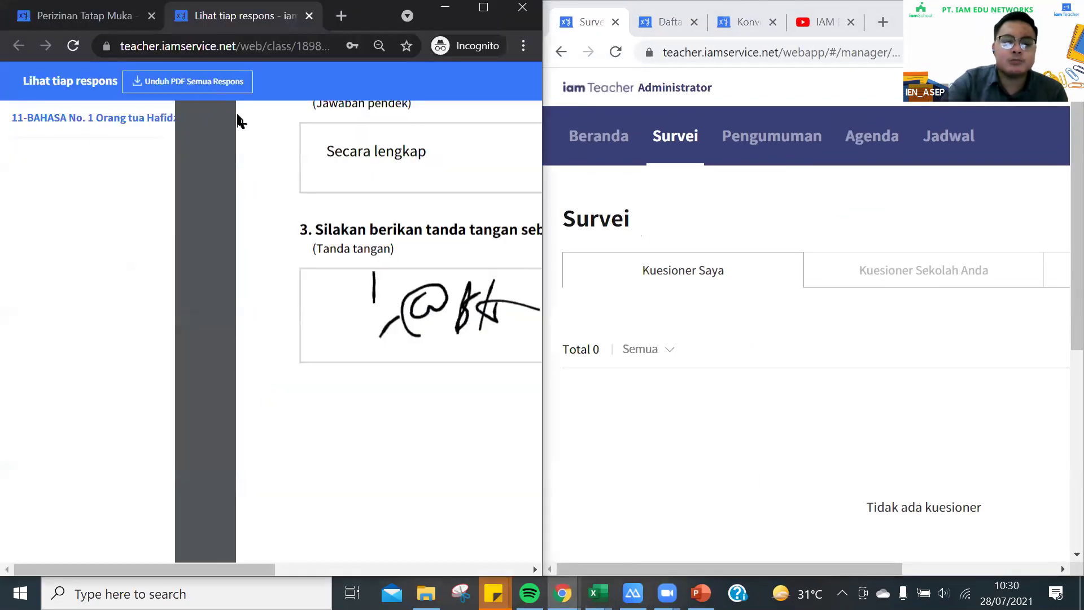
Return the teacher window to the 11-BAHASA Beranda and show the SD N 123 OKU admin home page
left_click(122, 16)
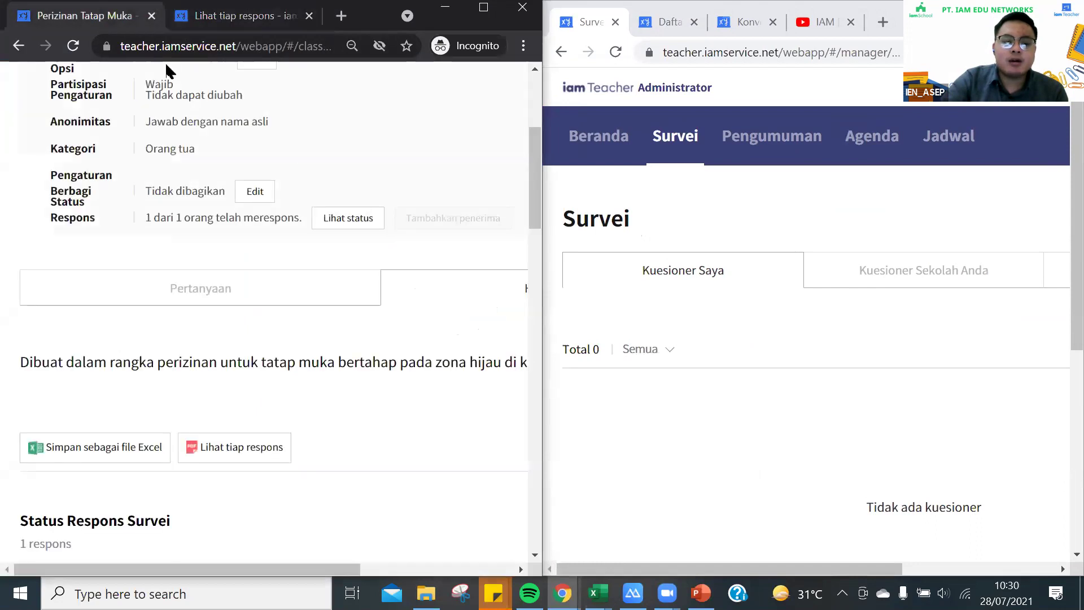
scroll(220, 136, "up", 5)
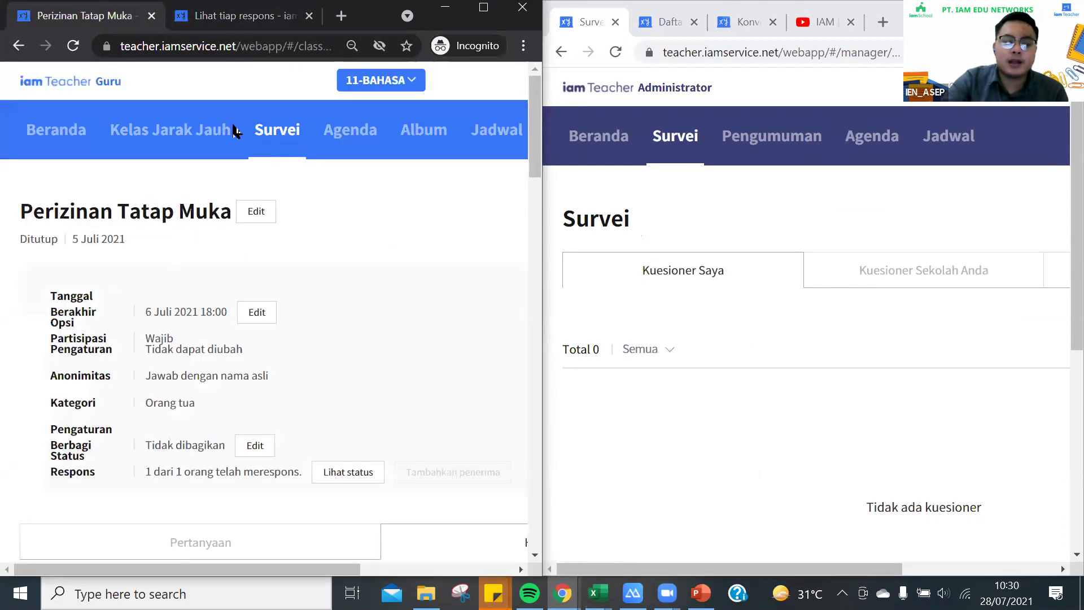
left_click(62, 129)
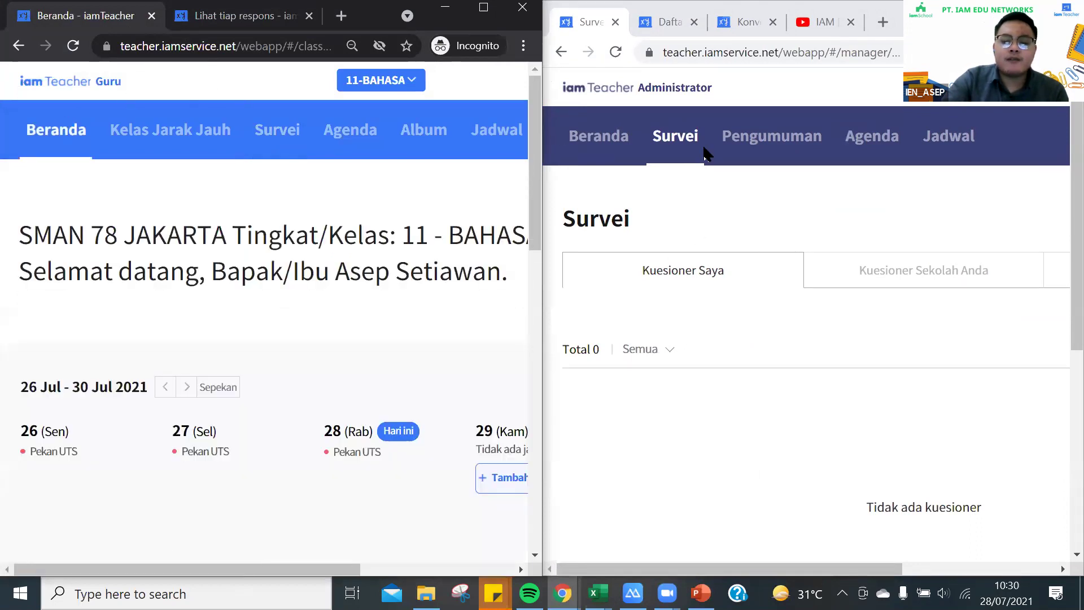
left_click(686, 140)
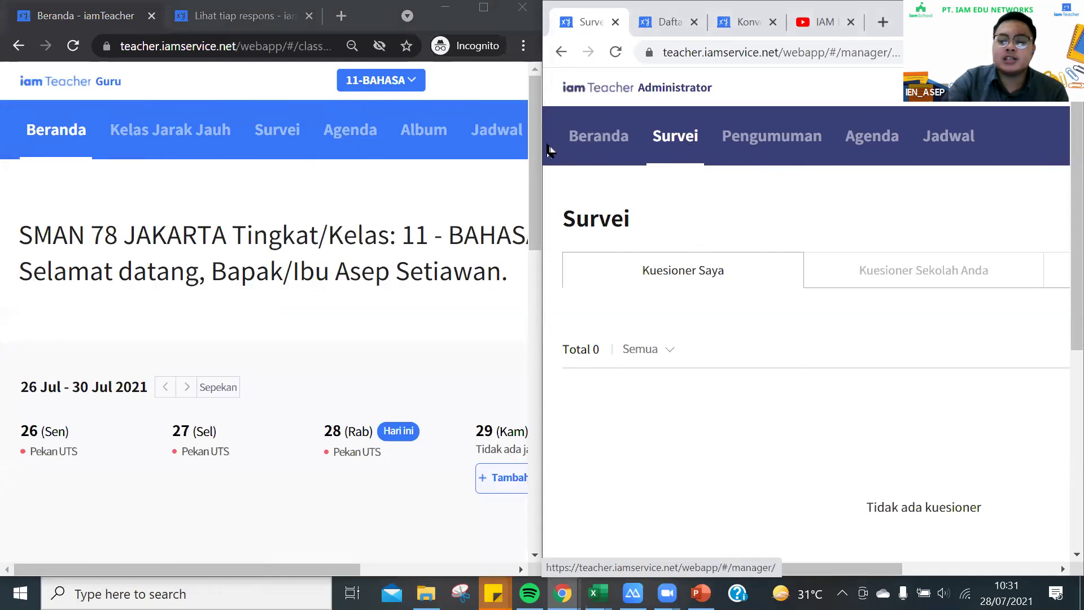
left_click(581, 145)
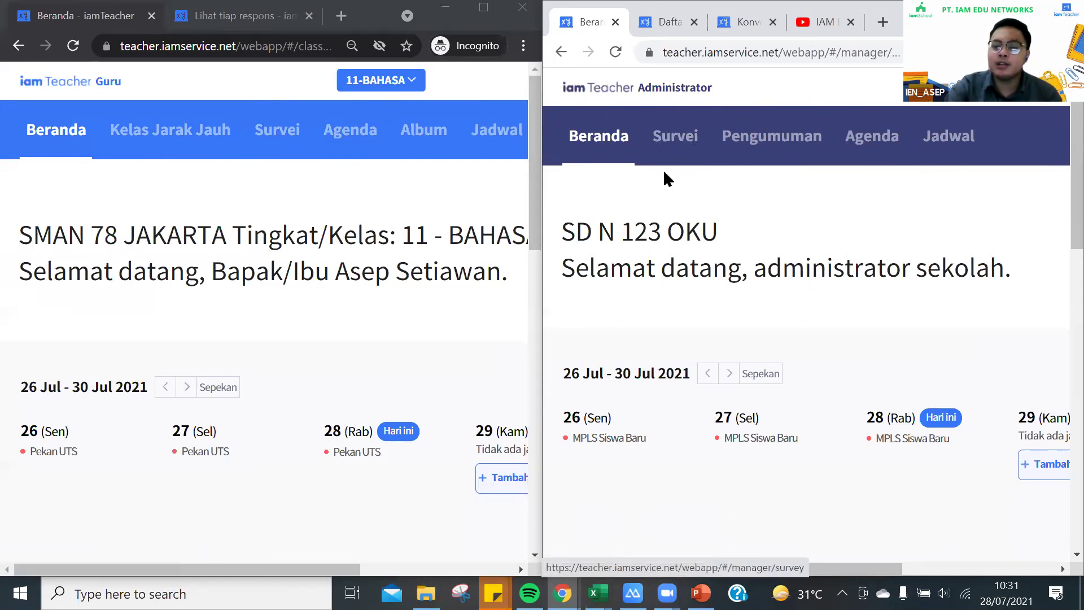
Minimize Chrome, view the student-group registration workbook in Excel, then return to the admin Survei page
left_click(446, 7)
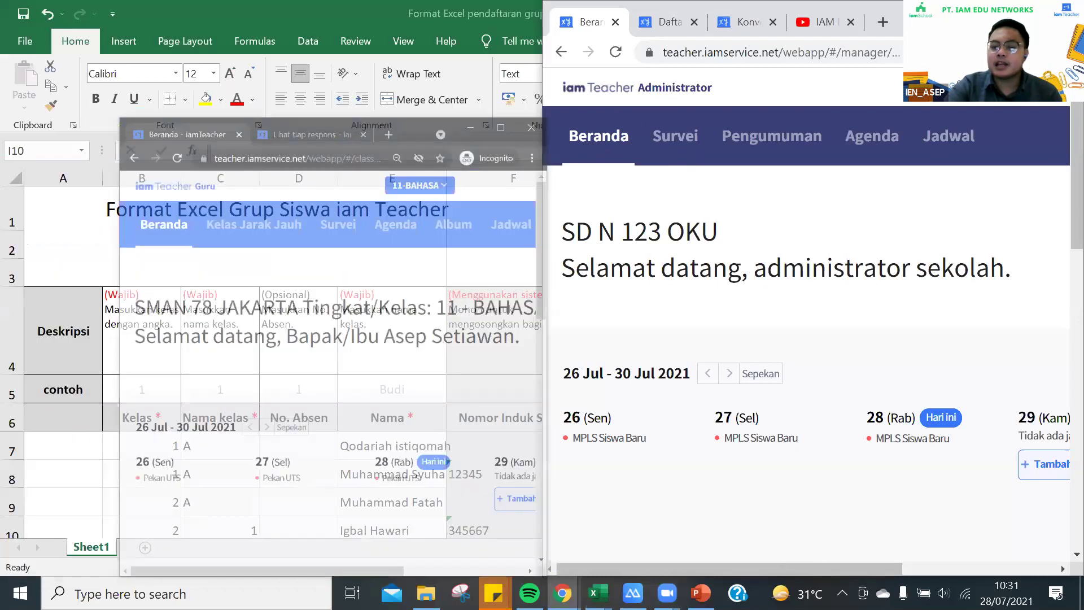
left_click(286, 143)
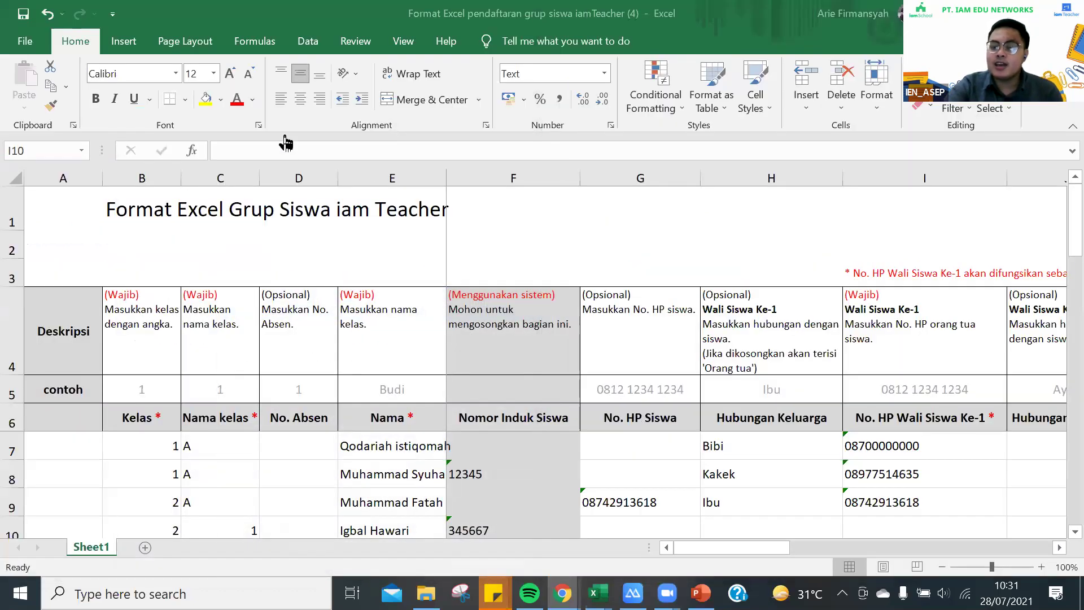
left_click(285, 143)
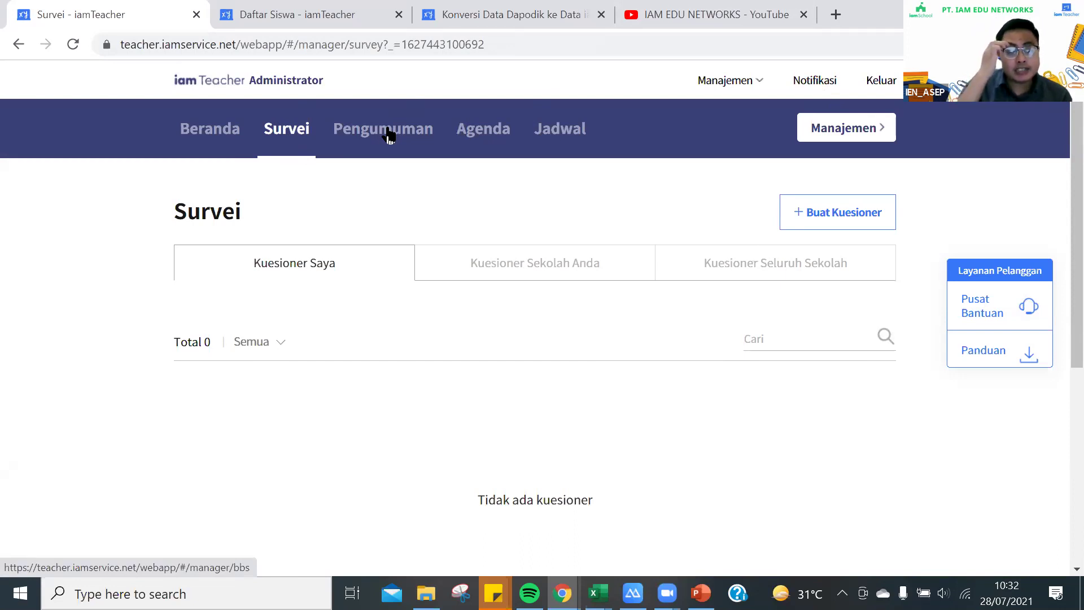
Open the Pengumuman section to show the Pemberitahuan board with its MPLS post
left_click(390, 132)
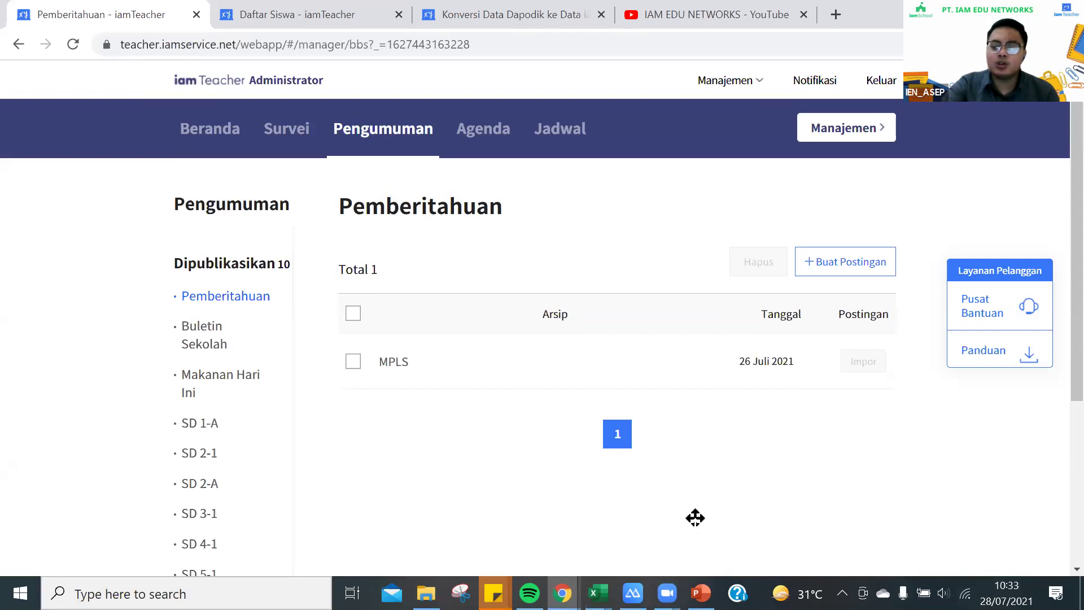
Switch from Chrome to the Excel student-group registration workbook
key("alt+Tab")
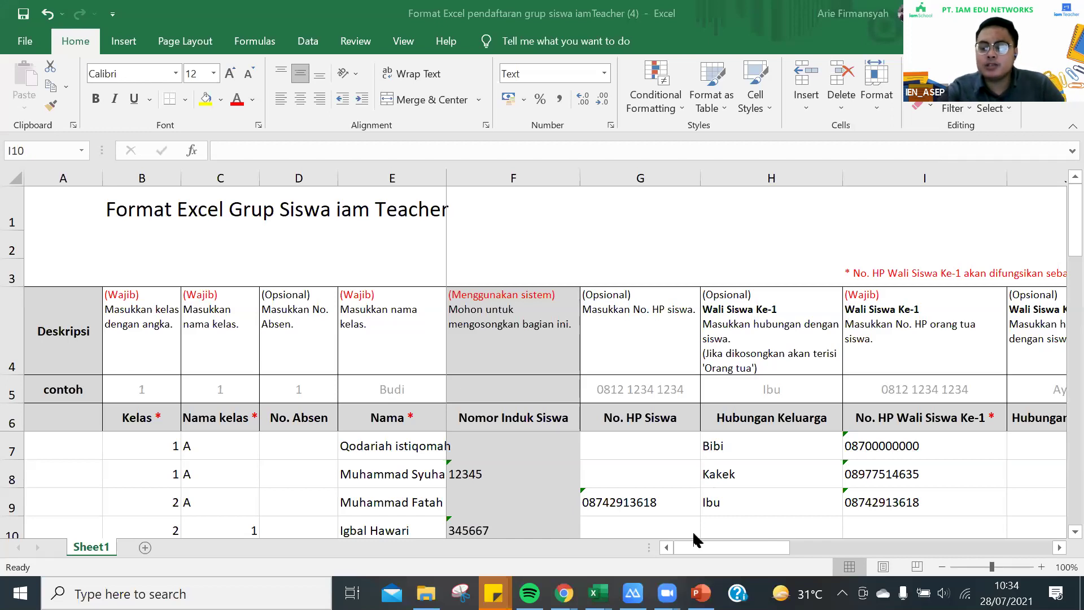
Leave the Excel workbook and bring the Pemberitahuan – iamTeacher page back to the front
mouse_move(563, 593)
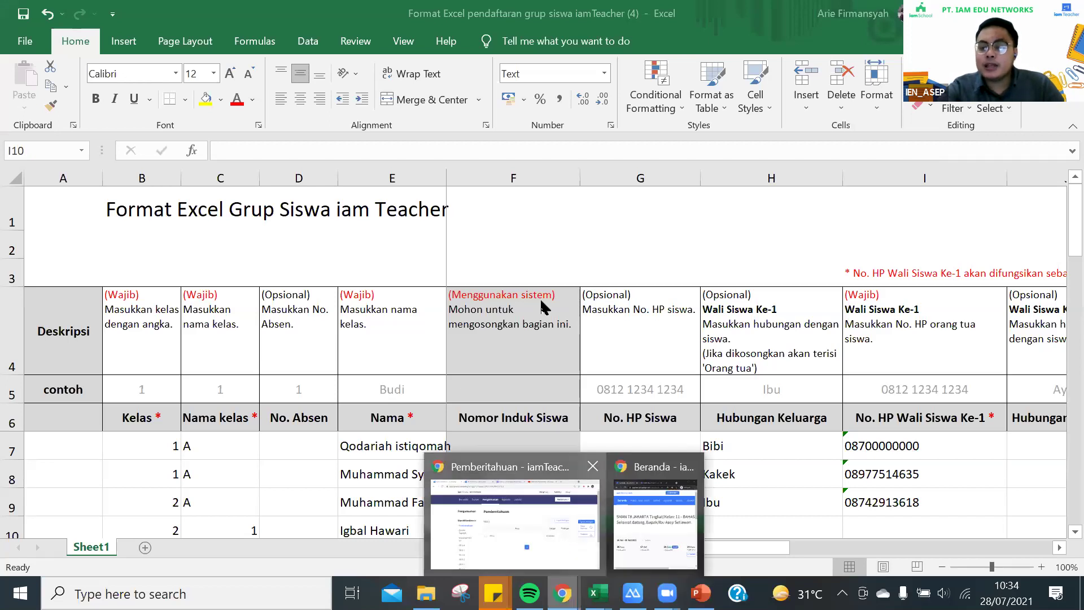
key("alt+Tab")
left_click(293, 128)
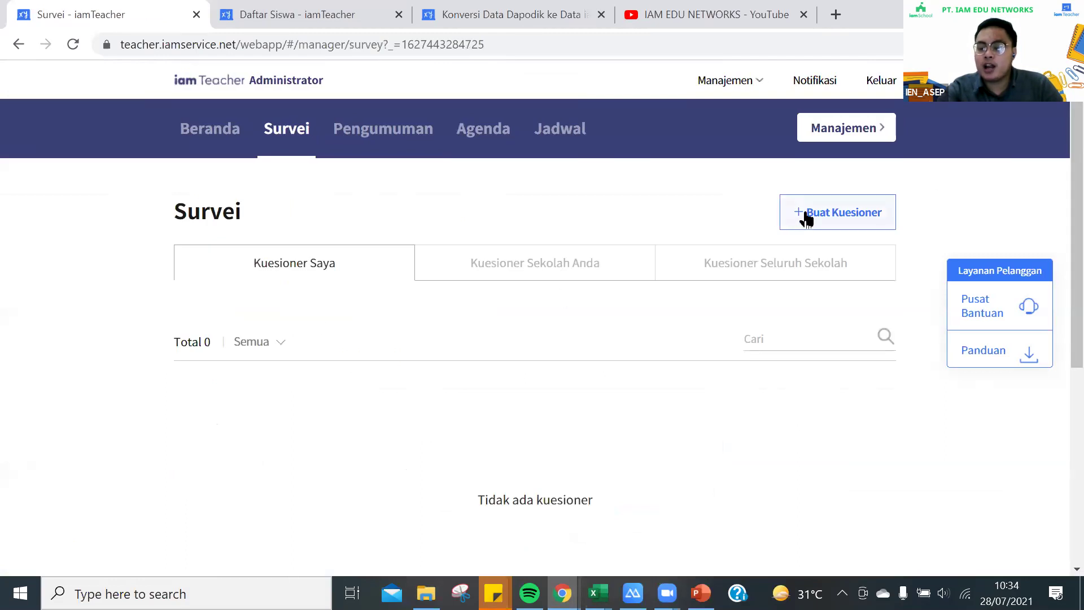
left_click(801, 203)
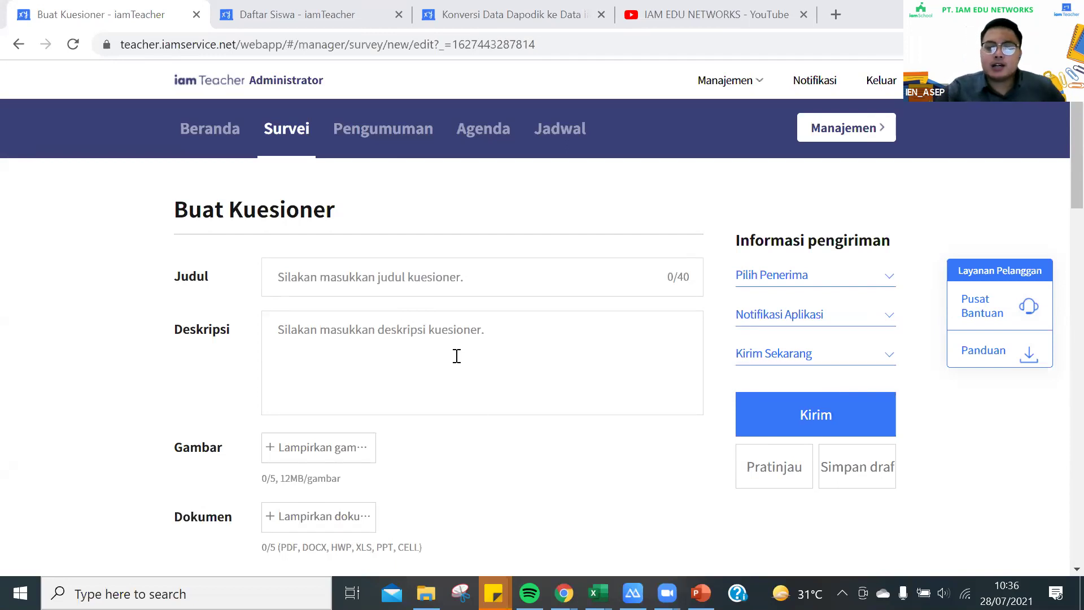
left_click(395, 145)
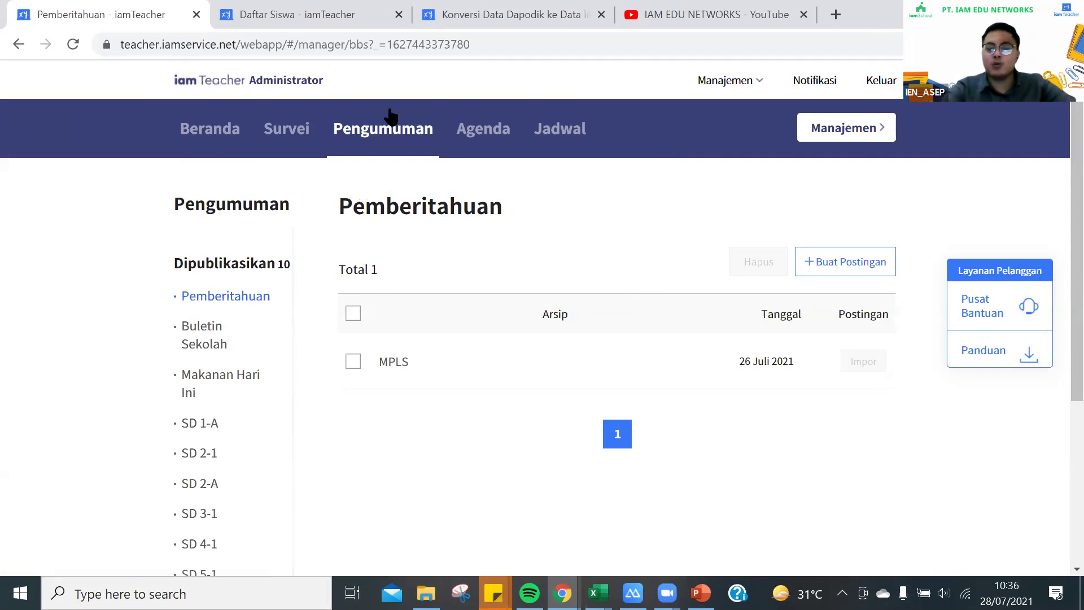
left_click(386, 144)
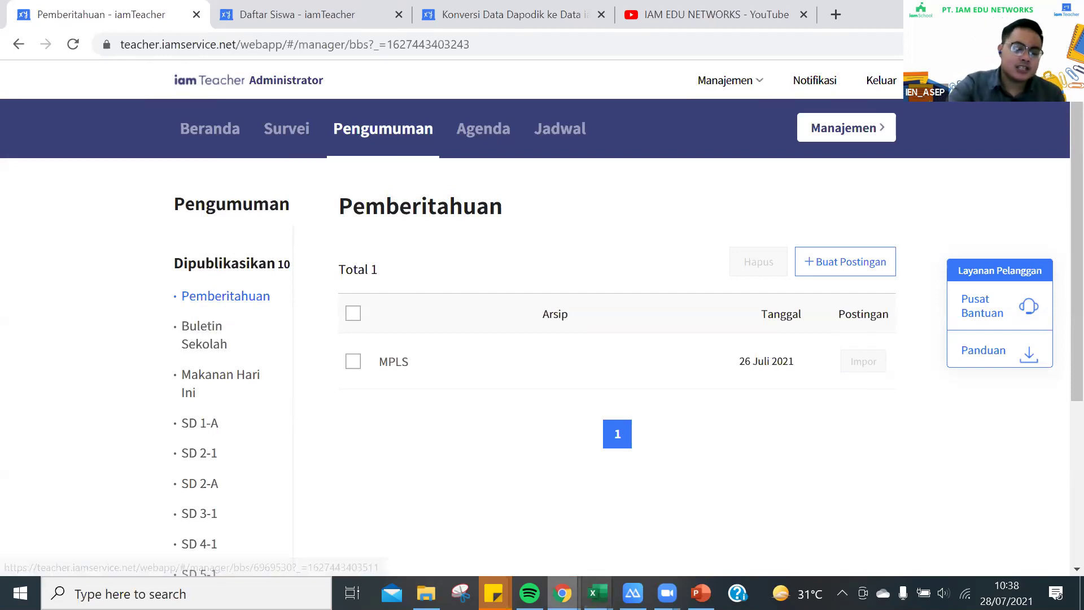
mouse_move(633, 593)
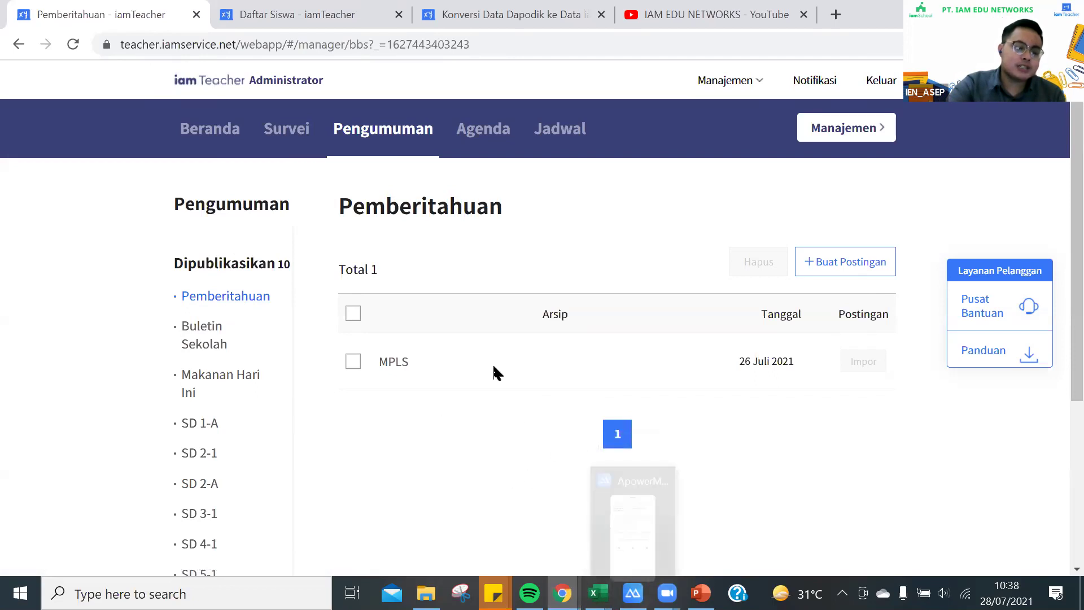
Open the MPLS announcement dated 26 Juli 2021, then bring up the ApowerMirror phone view
left_click(401, 365)
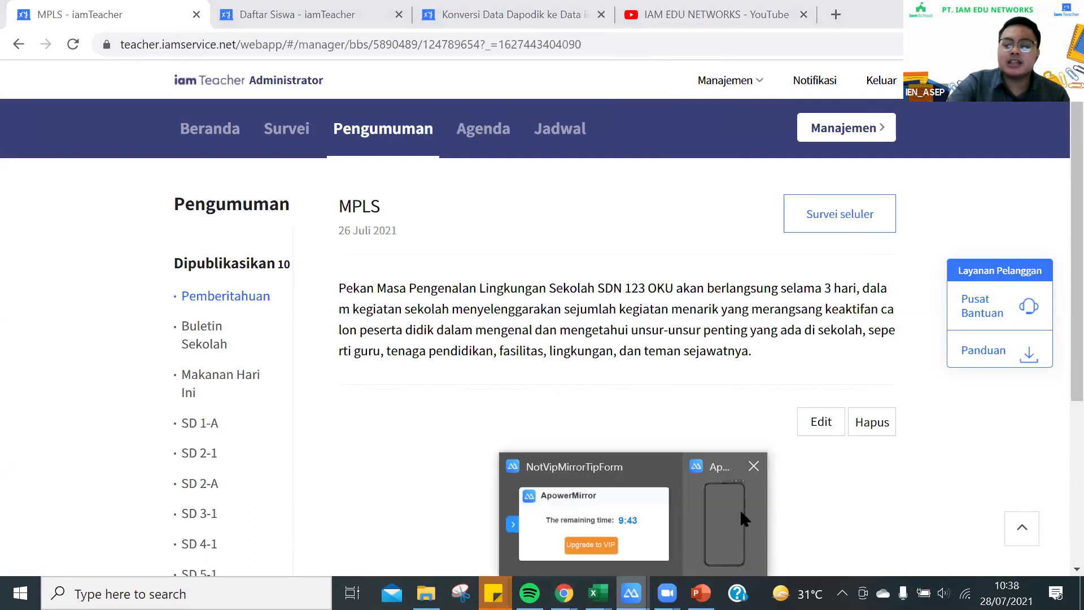
left_click(739, 509)
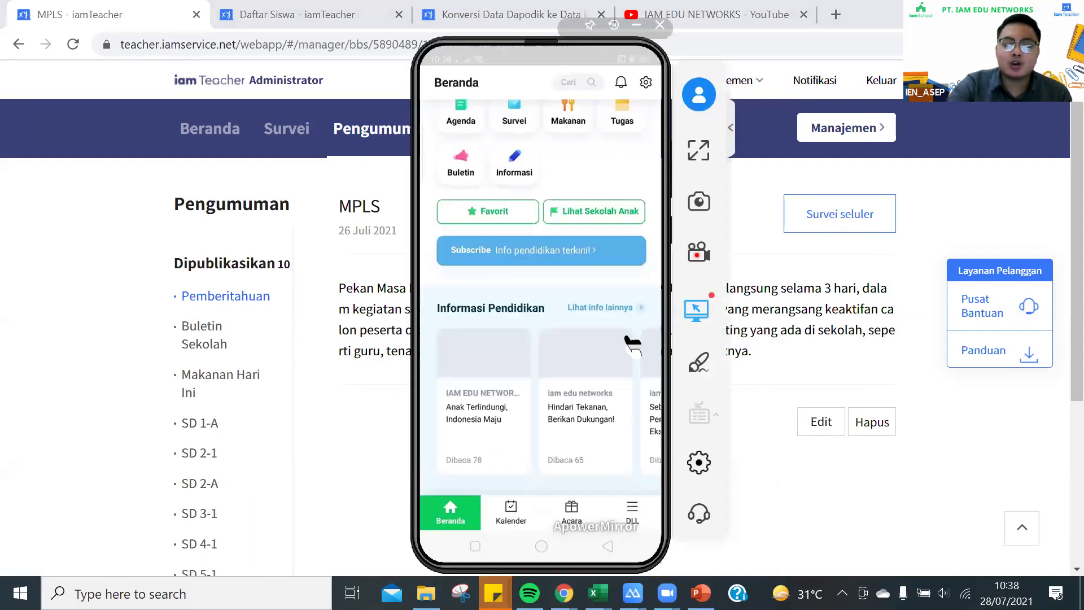
On the mirrored phone, search schools for 'SDN 123 OKU', refine it, and open SD N 123 OKU
scroll(632, 343, "up", 2)
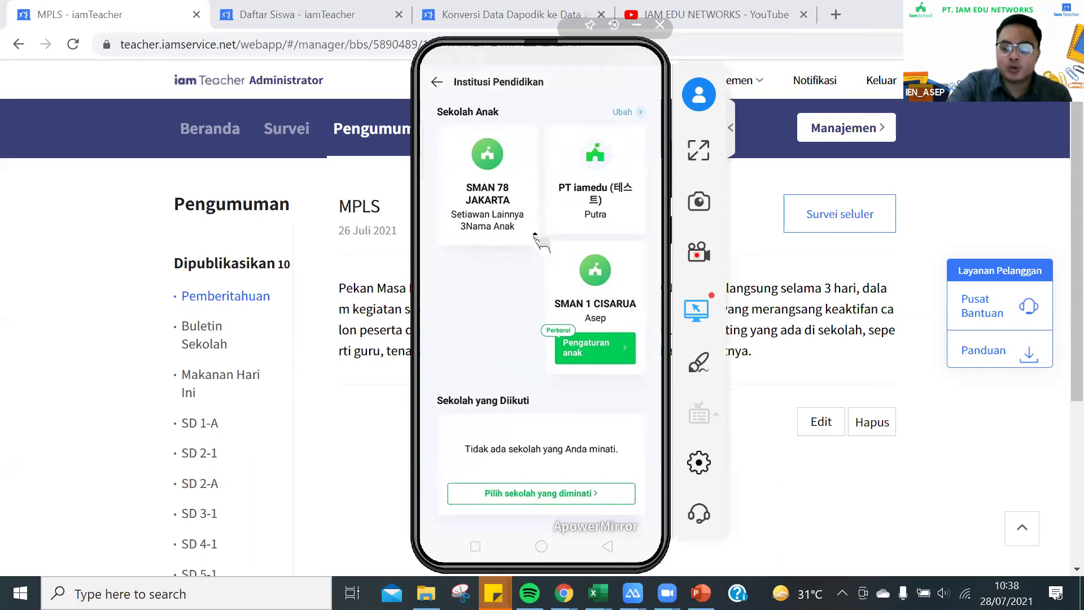
scroll(539, 240, "down", 3)
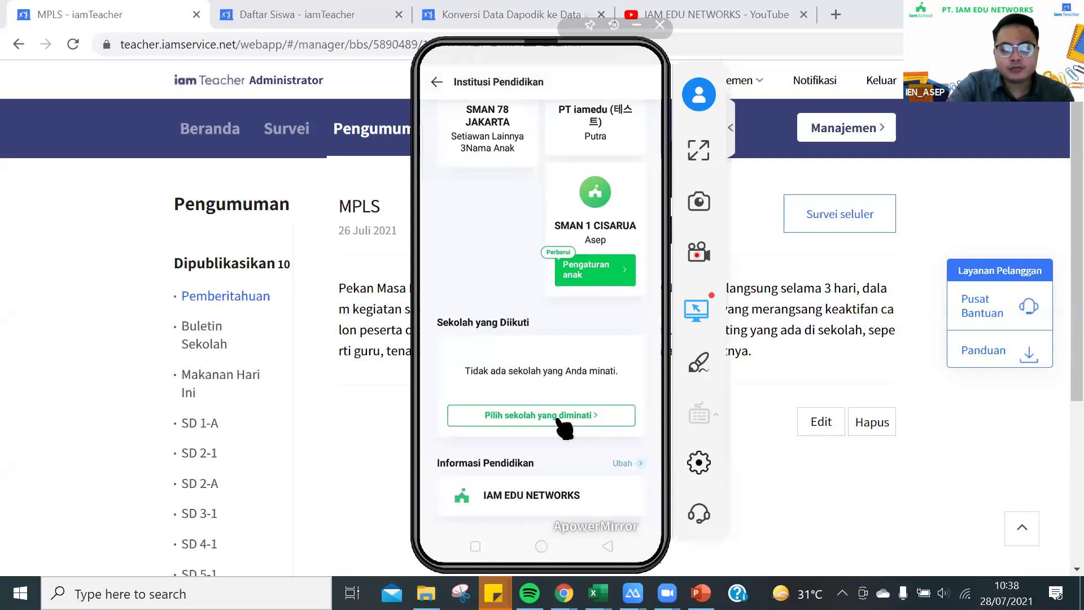
left_click(560, 421)
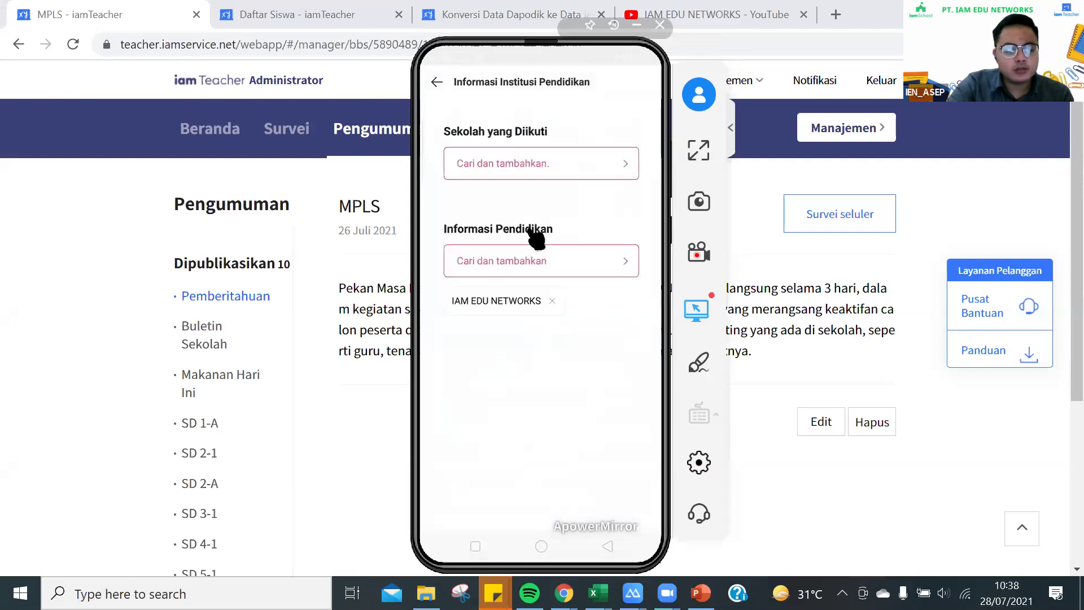
left_click(550, 169)
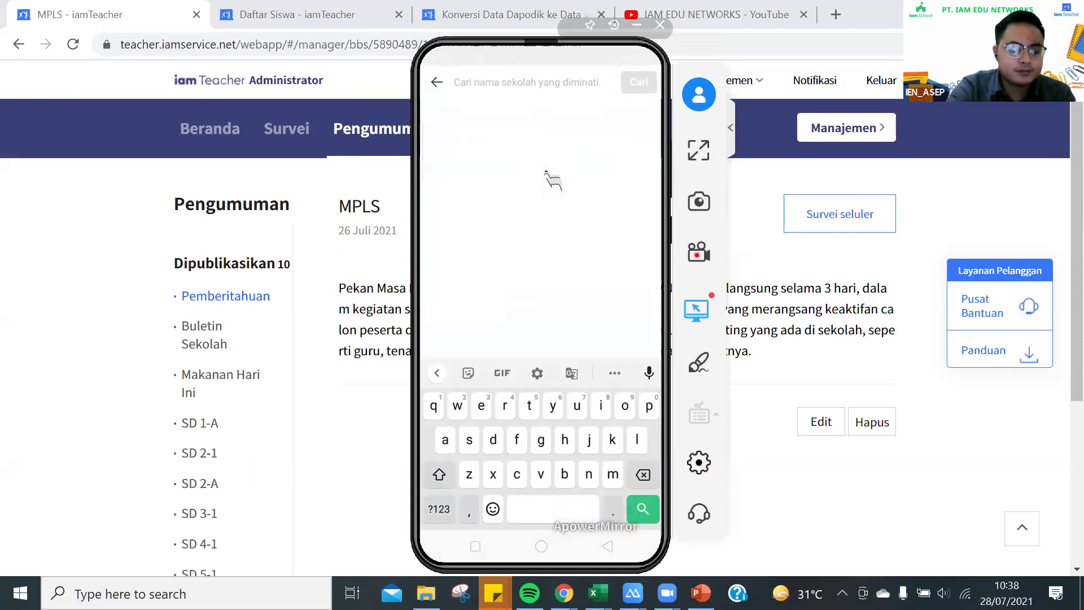
type("SDN 12")
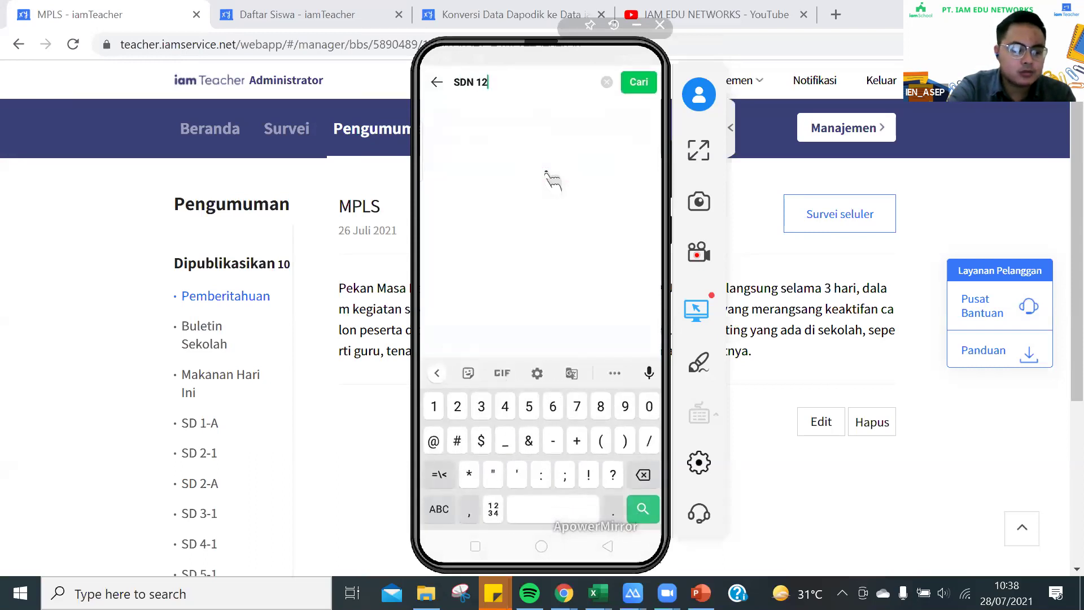
type("3 OKU")
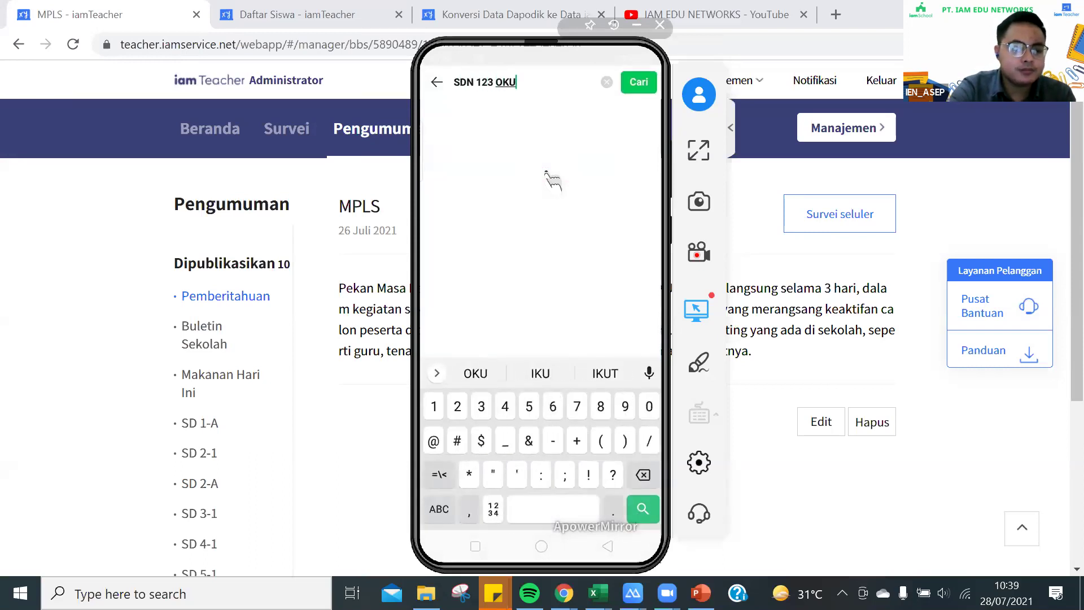
key("Return")
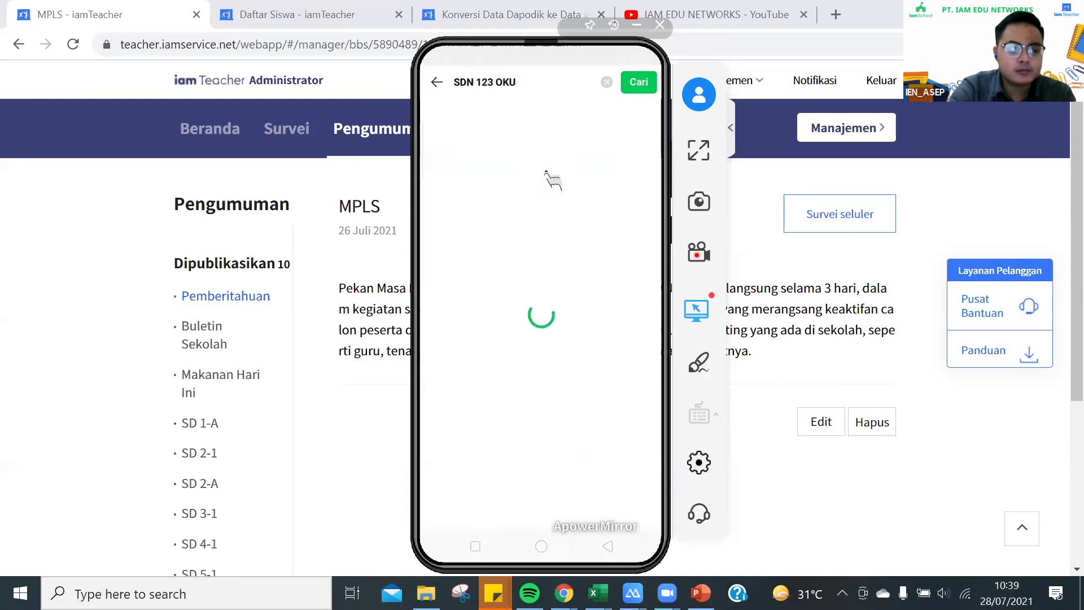
key("BackSpace")
key("BackSpace")
key("BackSpace")
key("BackSpace")
key("Return")
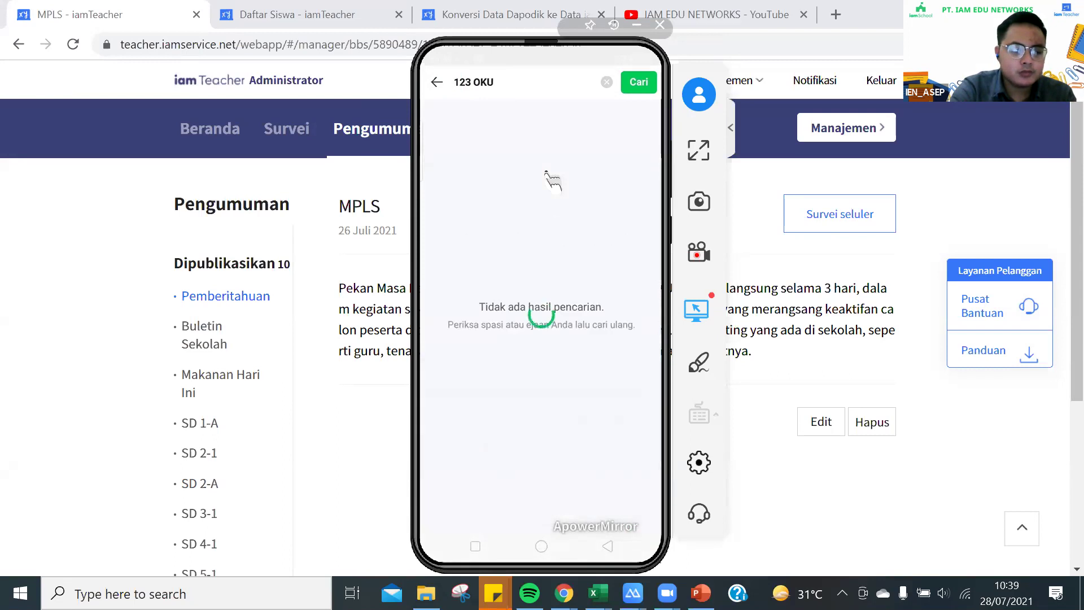
left_click(547, 173)
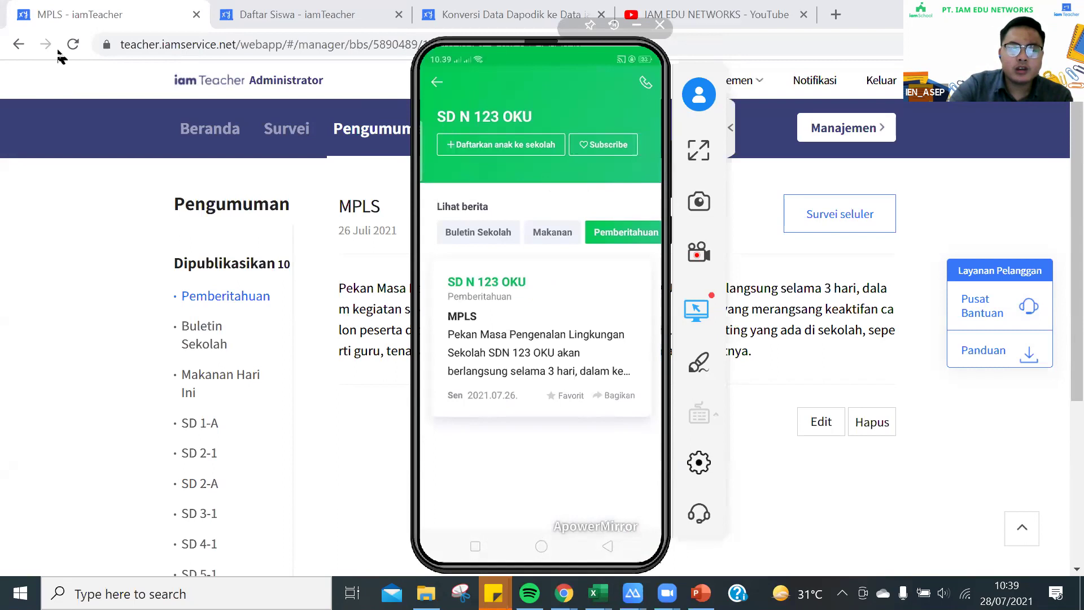
Open the MPLS post on the phone, then start a new Buletin Sekolah post in Chrome
left_click(499, 352)
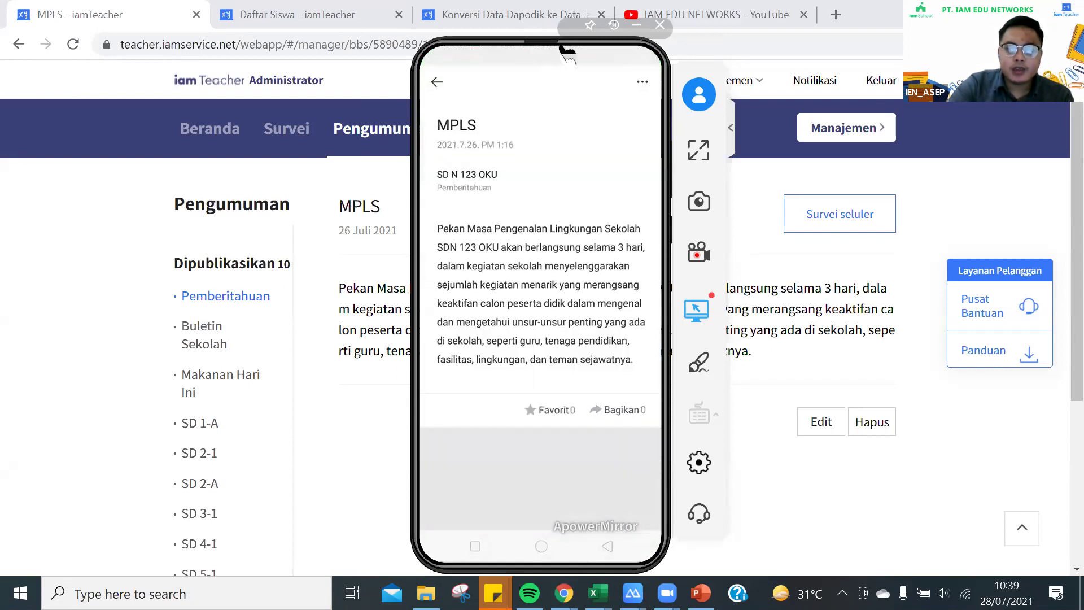
left_click_drag(553, 46, 119, 51)
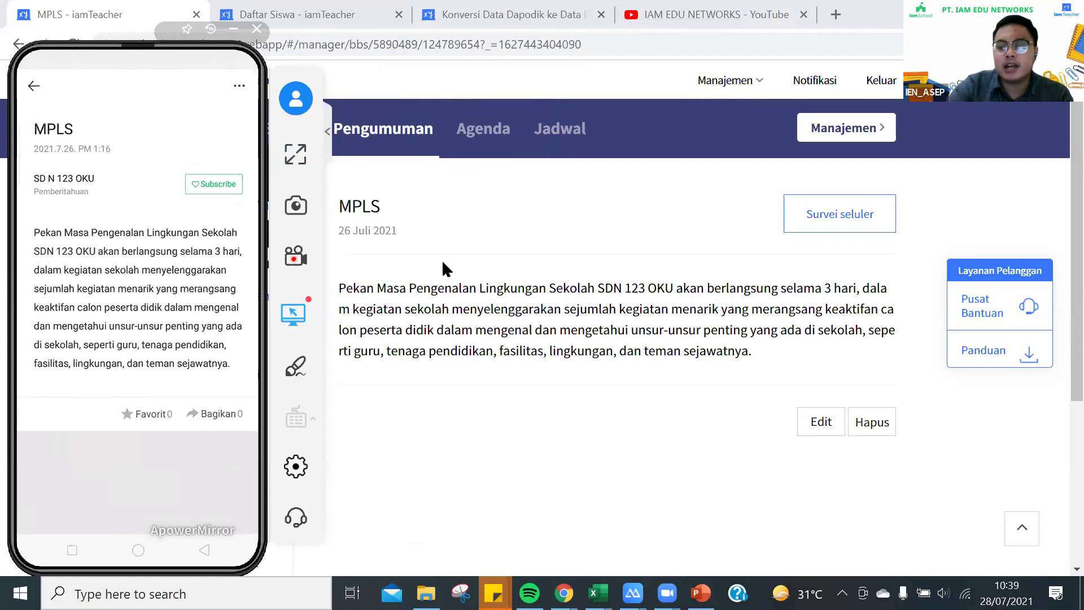
left_click(441, 259)
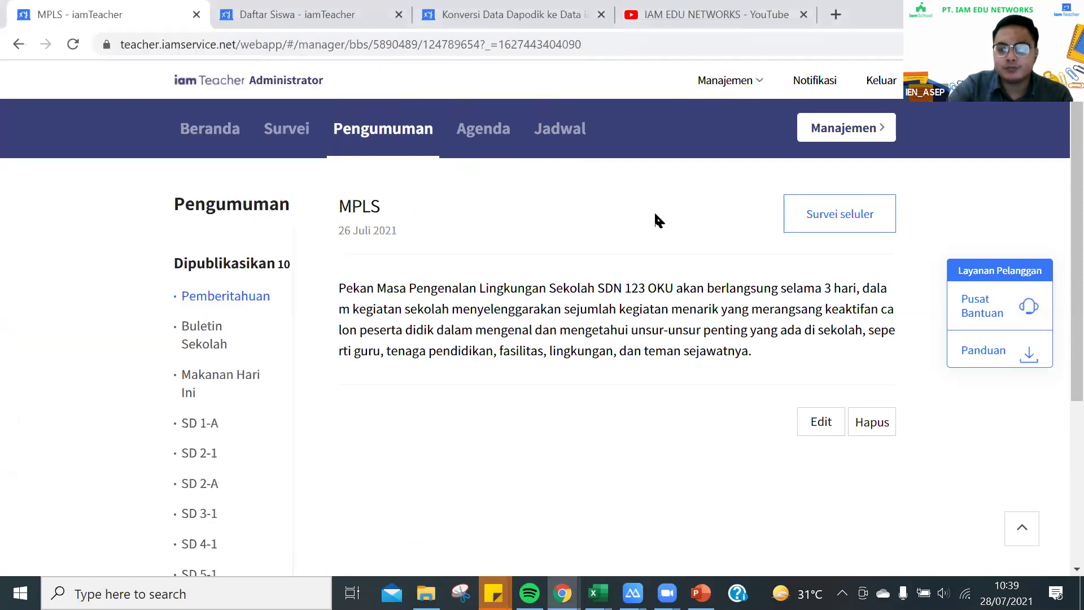
left_click(214, 341)
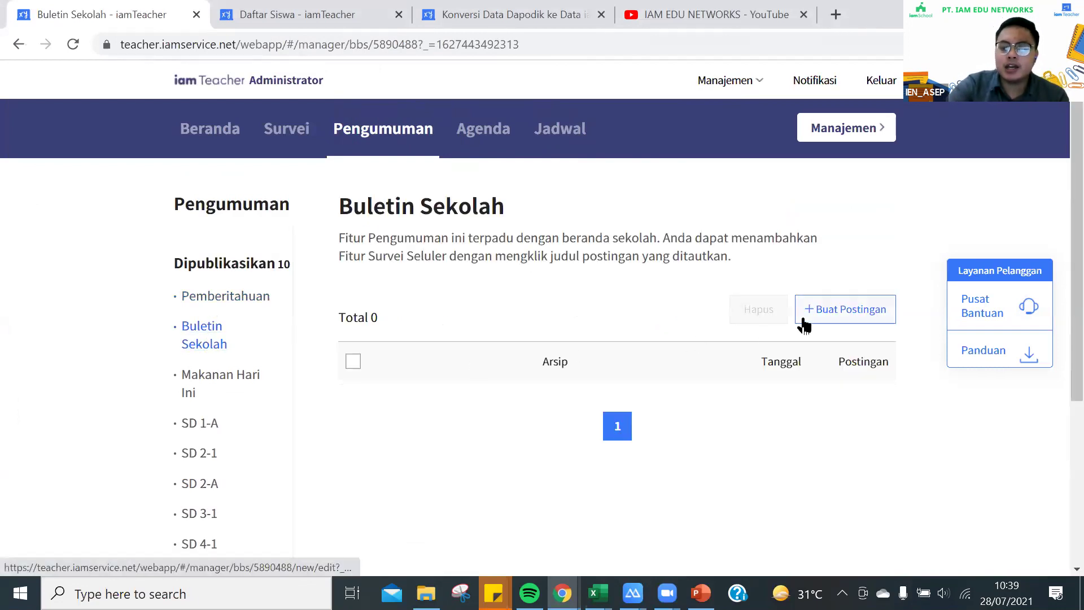
left_click(802, 322)
Title the new post 'SDN 123 OKU, Berprestasi Berdikari', correcting the typo in the last word
left_click(307, 271)
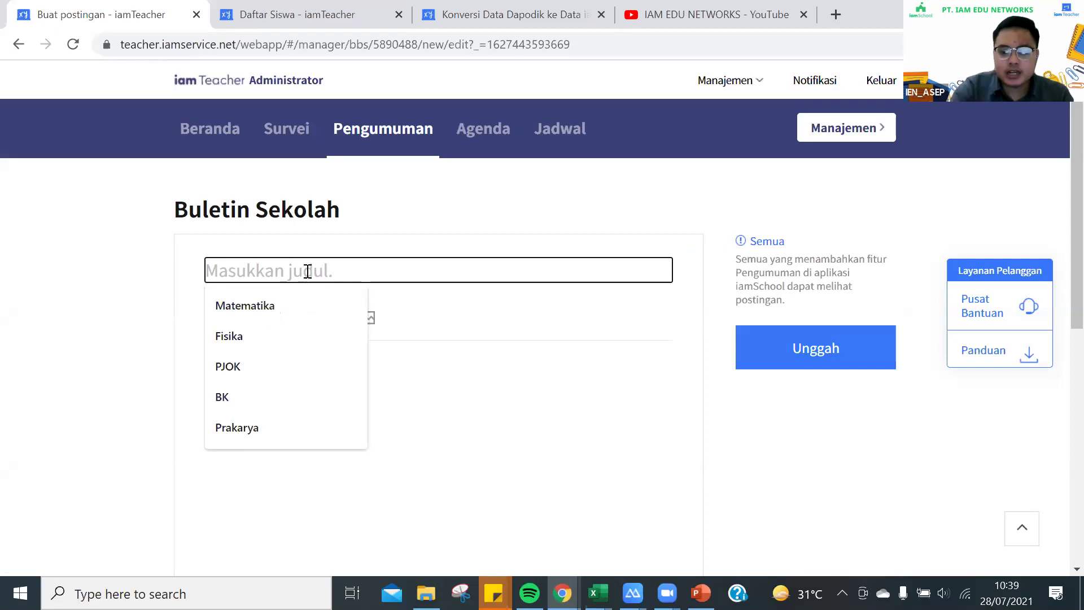
type("N")
key("BackSpace")
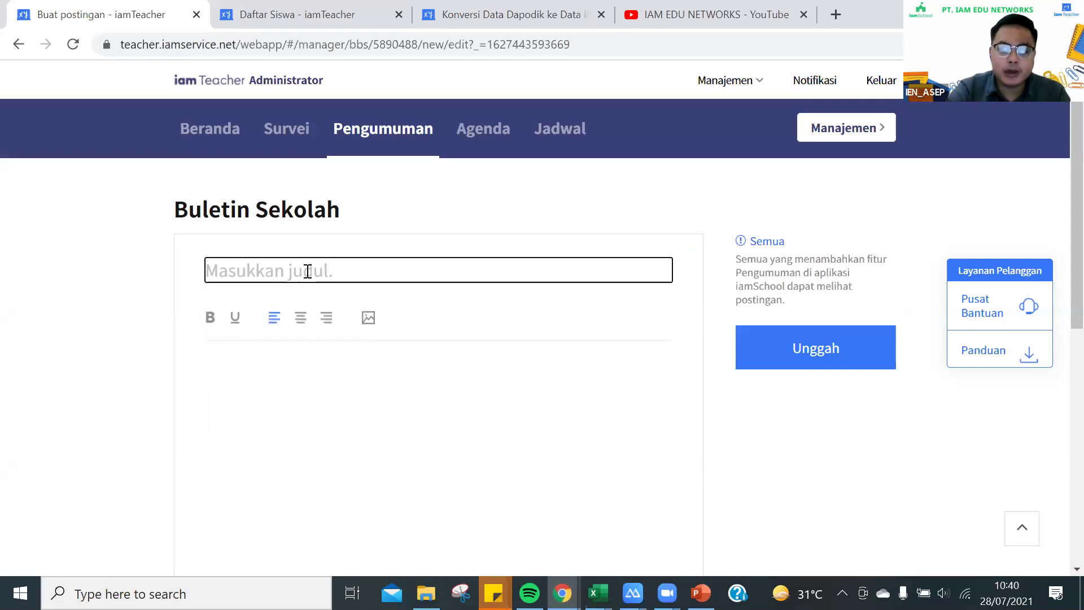
type("SDN 12")
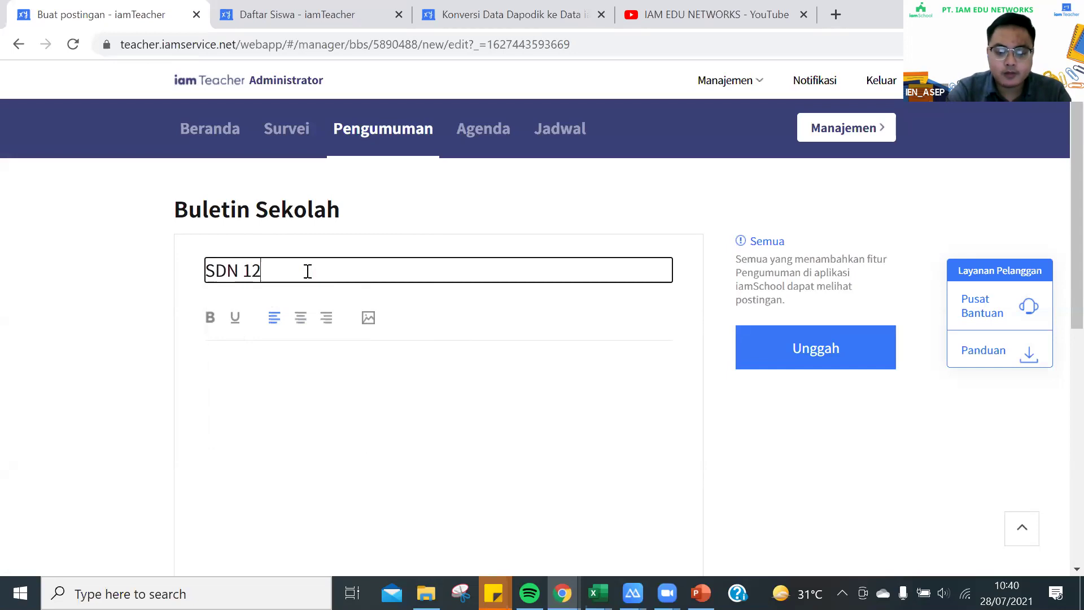
type("3 OKU, B")
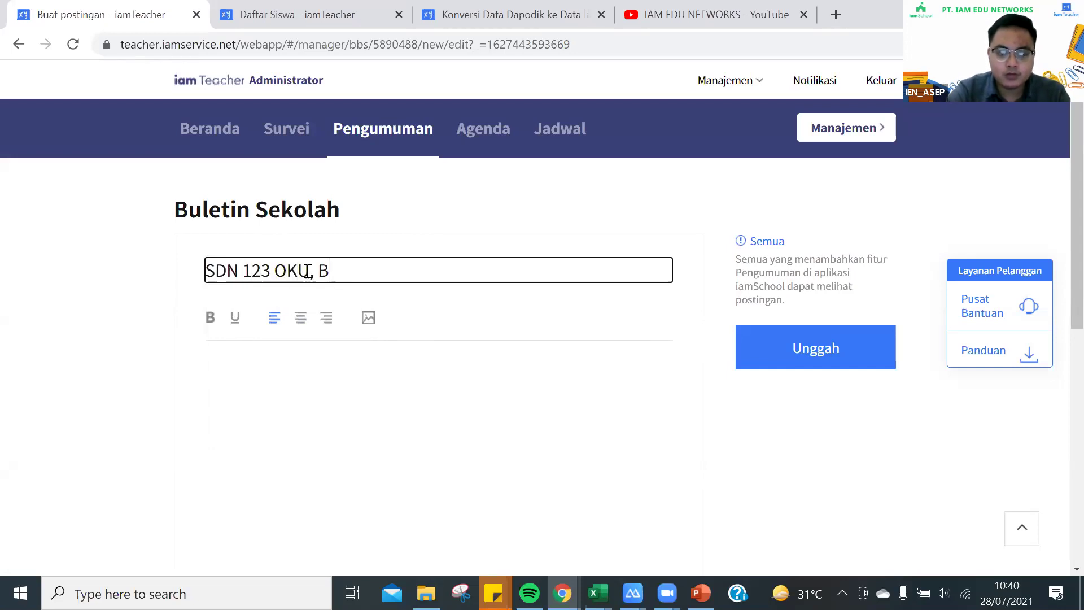
type("erprestas")
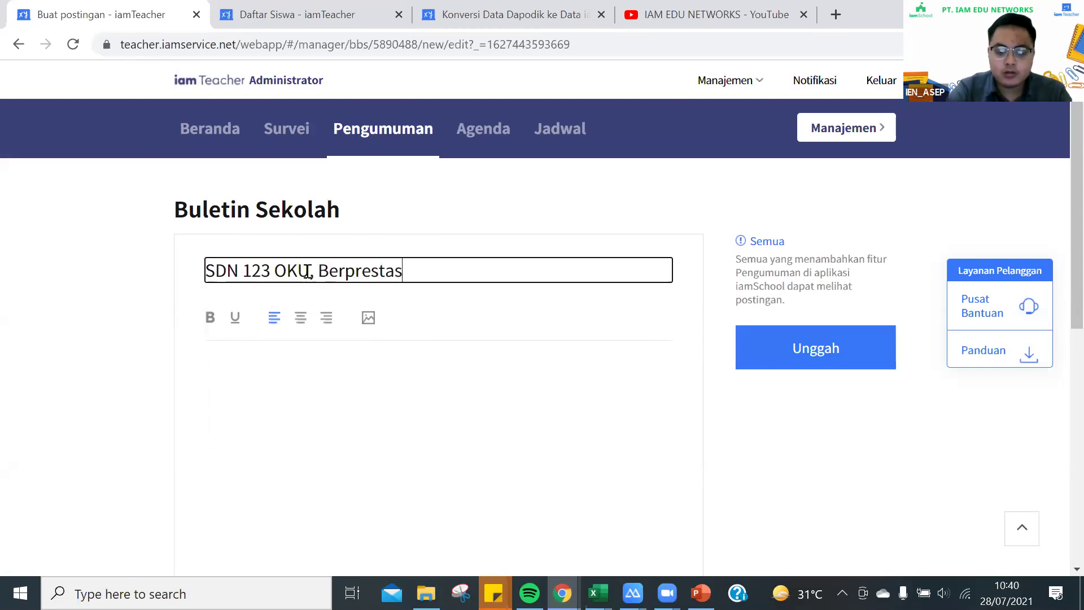
type("i Berdikasi")
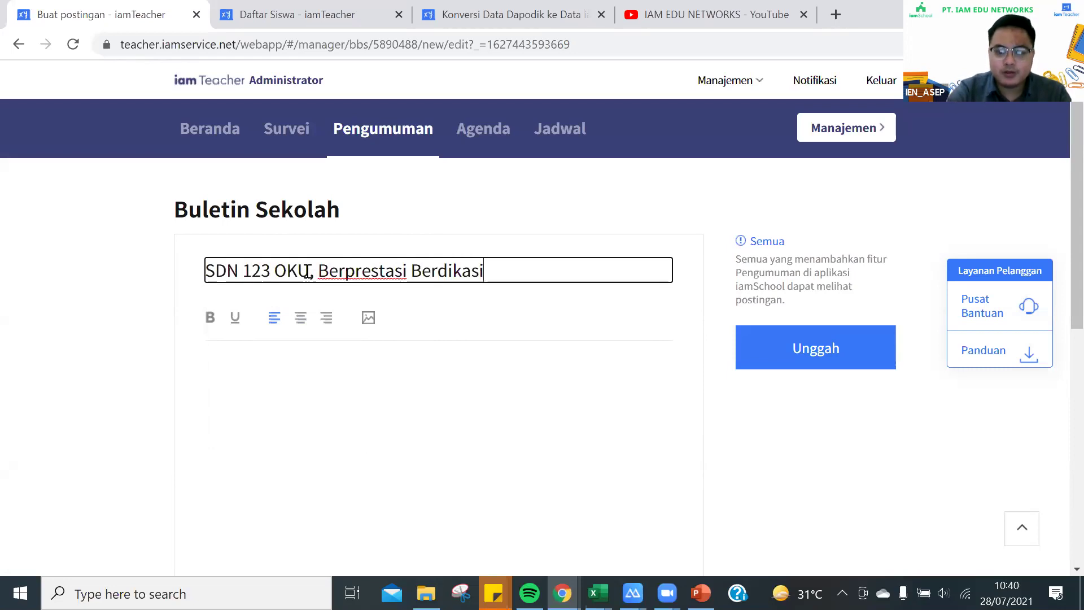
key("BackSpace")
key("BackSpace")
type("ri")
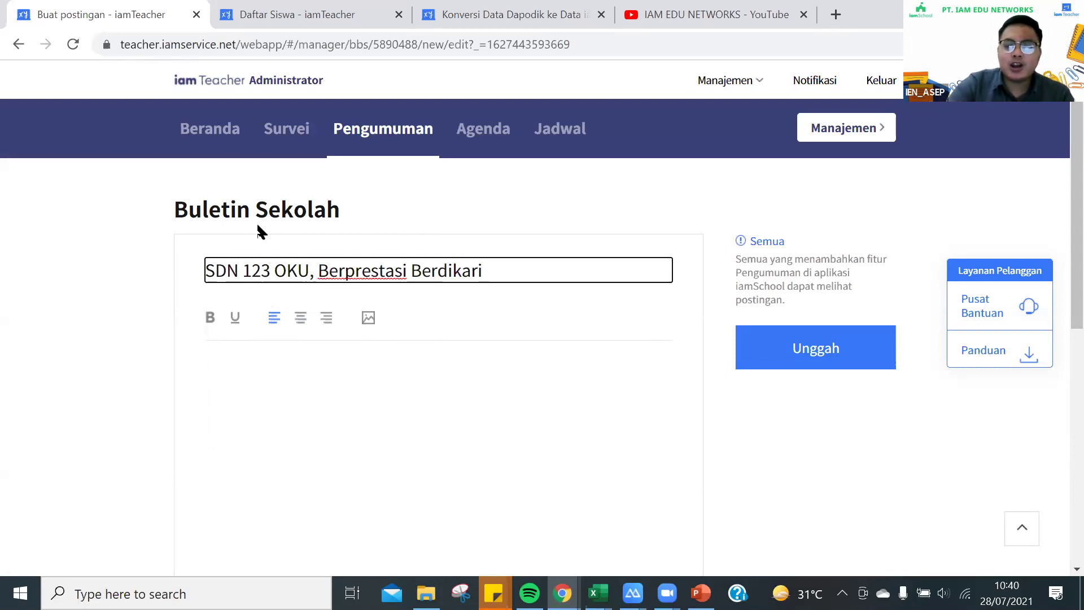
left_click(251, 397)
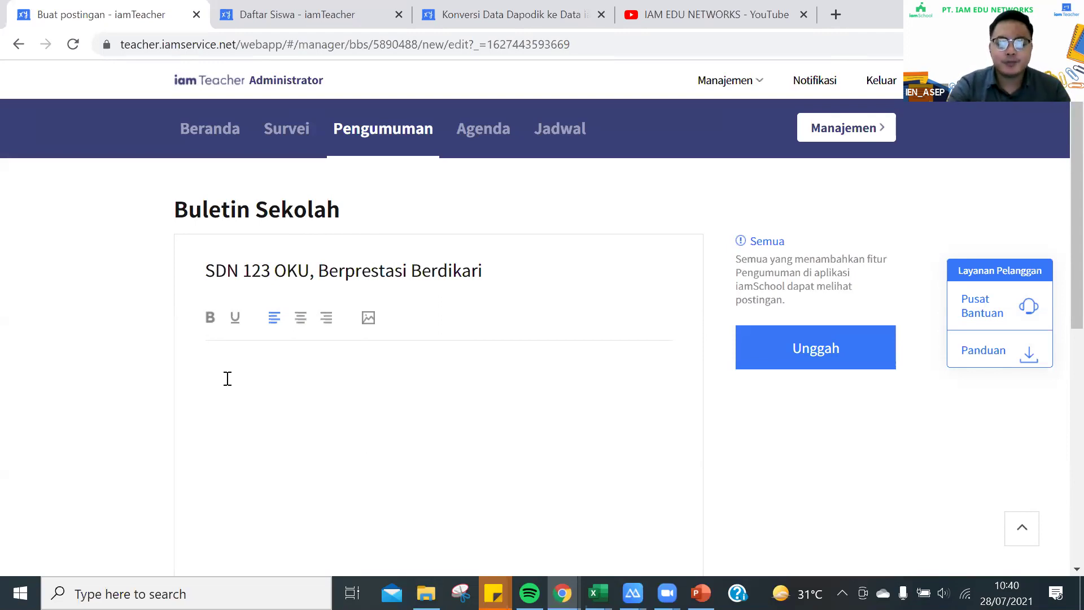
Write the opening: SDN 123 OKU became overall champion of the national science olympiad
type("e")
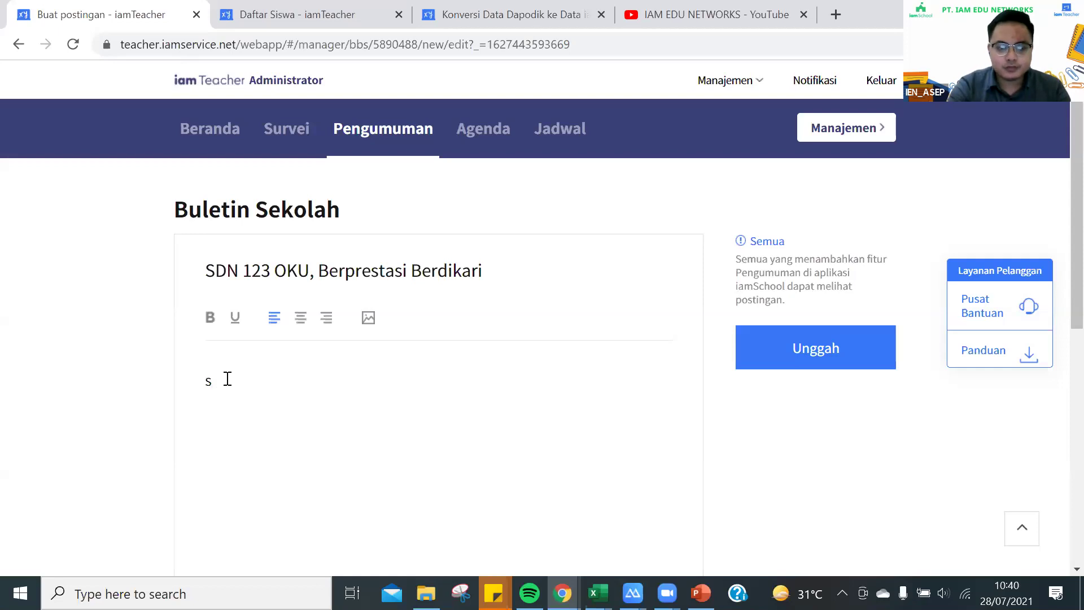
type("DN")
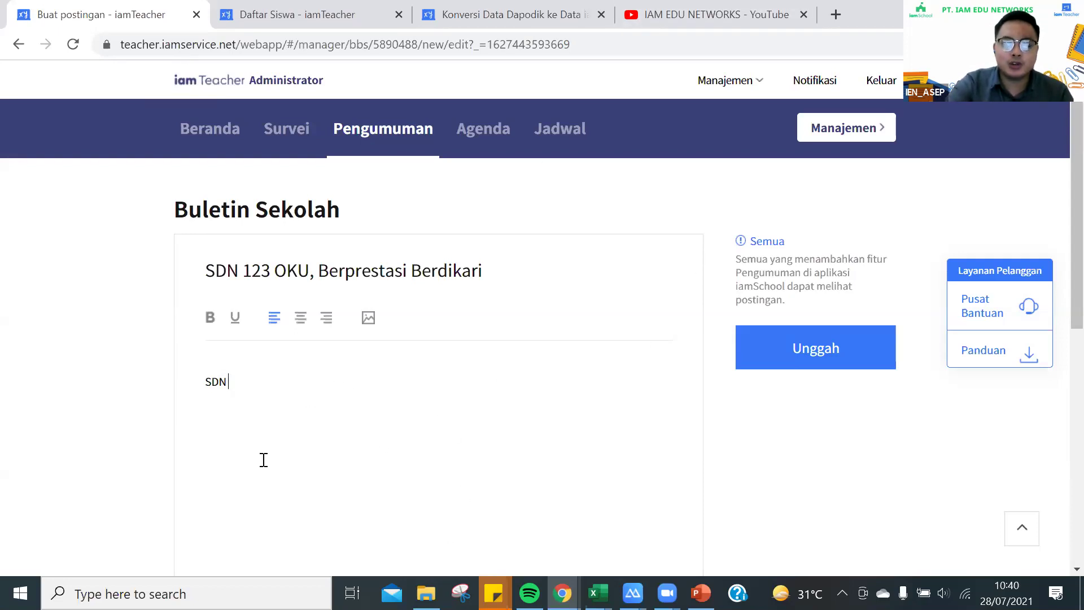
type(" 123 OKU berhasil memper")
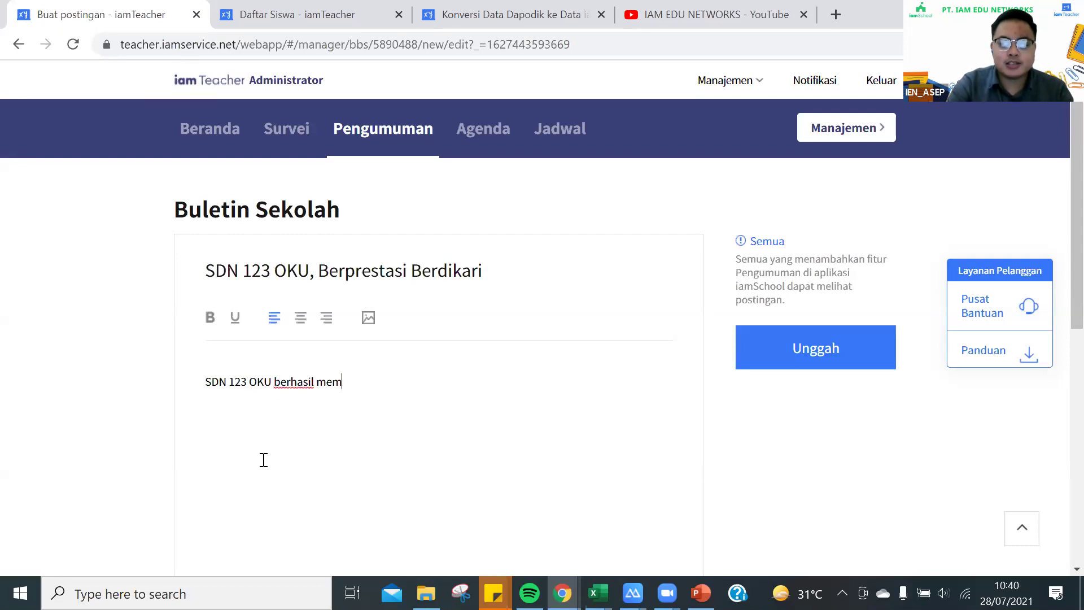
key("BackSpace")
key("BackSpace")
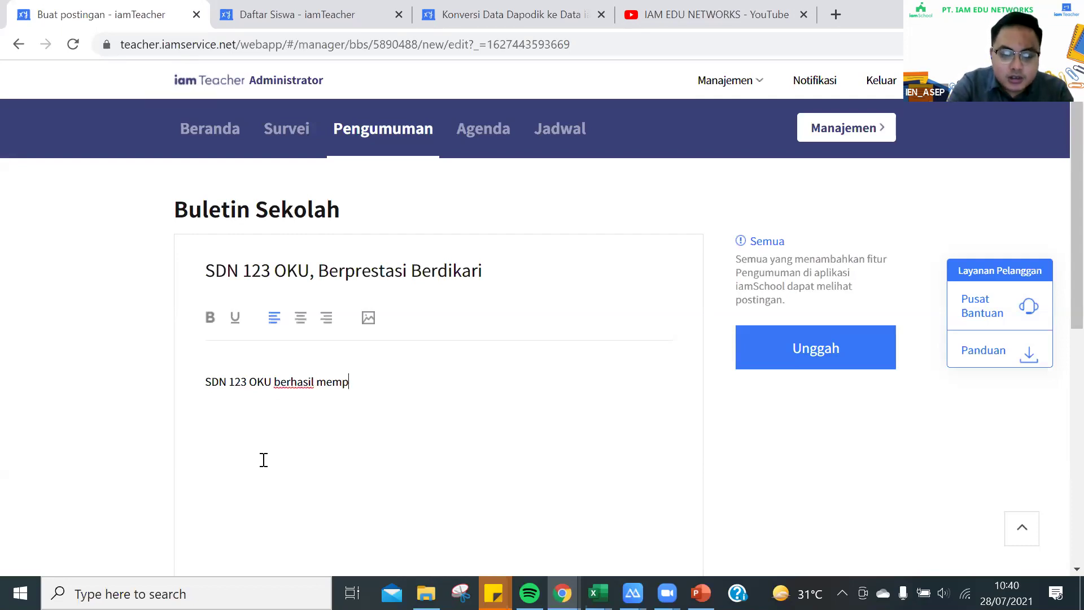
type("eroleh ")
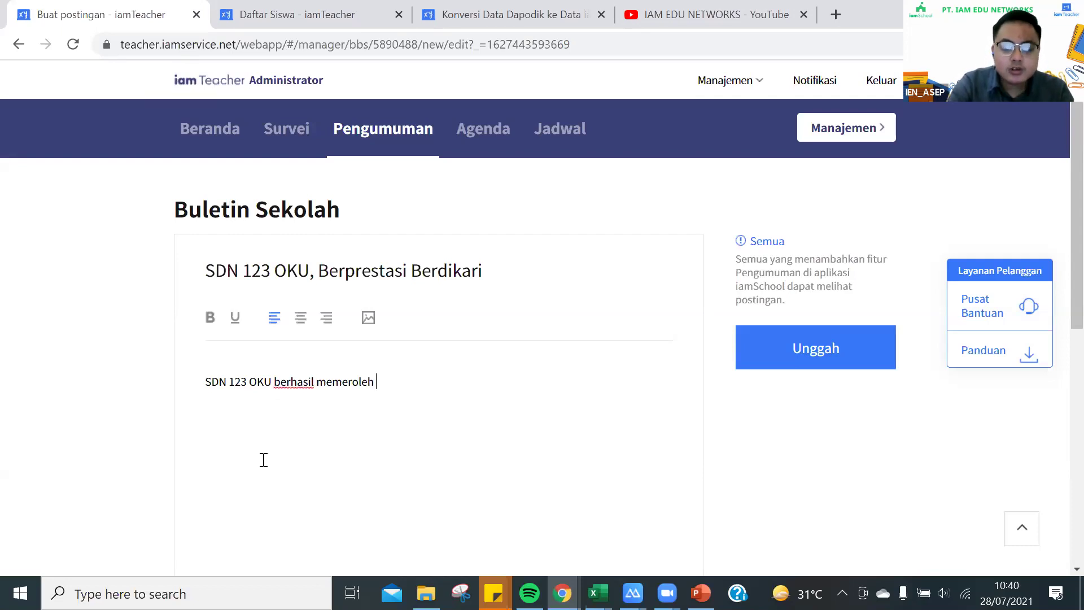
type("pencapaian sebag")
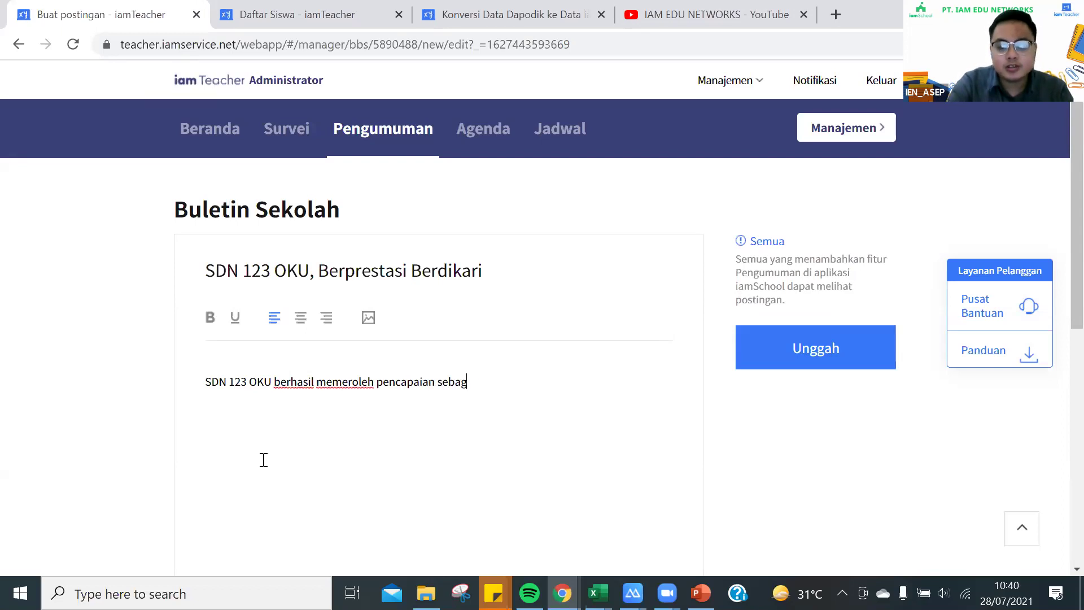
type("ai juara umu")
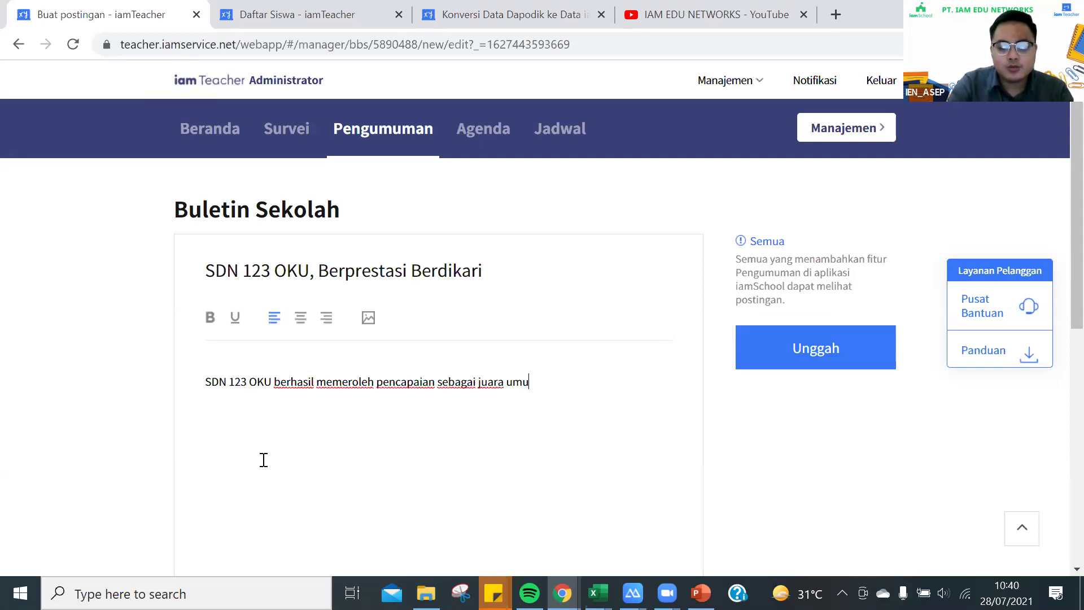
type("m dalam olimpiade sains nasional, dengan berhas")
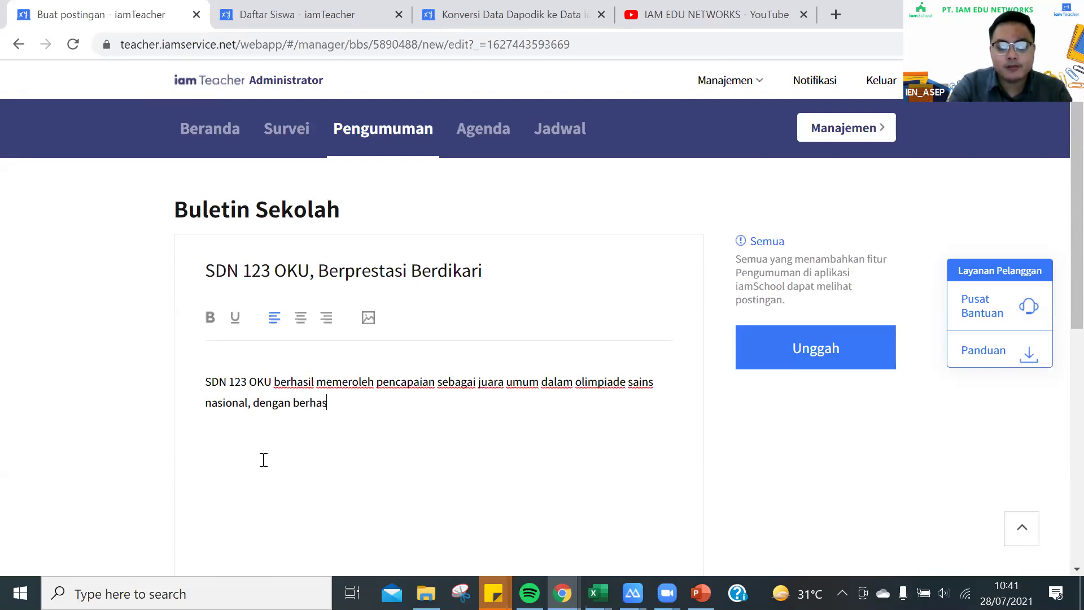
Add the 3 gold and 2 silver medals, ending 'dalam ajang bergengsi tingkat nasional tersebut'
key("BackSpace")
key("BackSpace")
key("BackSpace")
key("BackSpace")
key("BackSpace")
key("BackSpace")
type("mem")
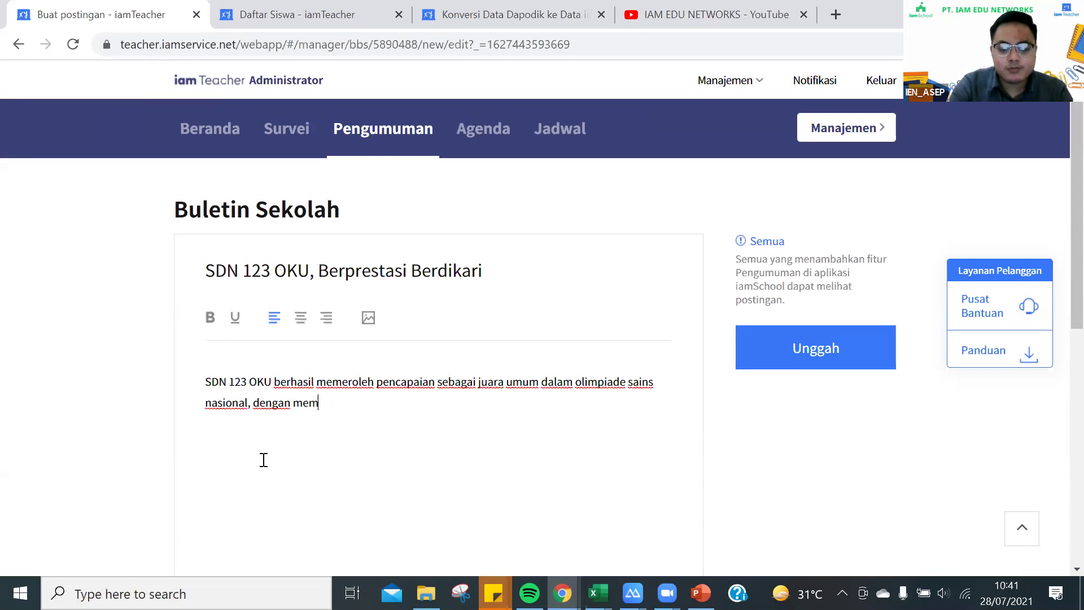
type("boyong 3 medali emas, dan 2 medali perak. Hal")
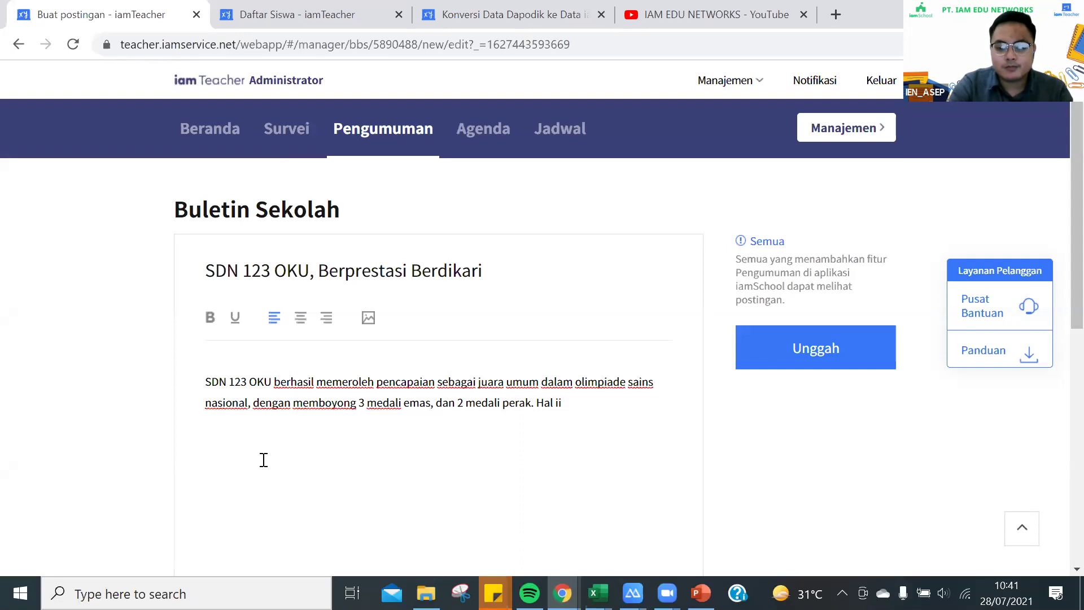
type(" ini tentu menja")
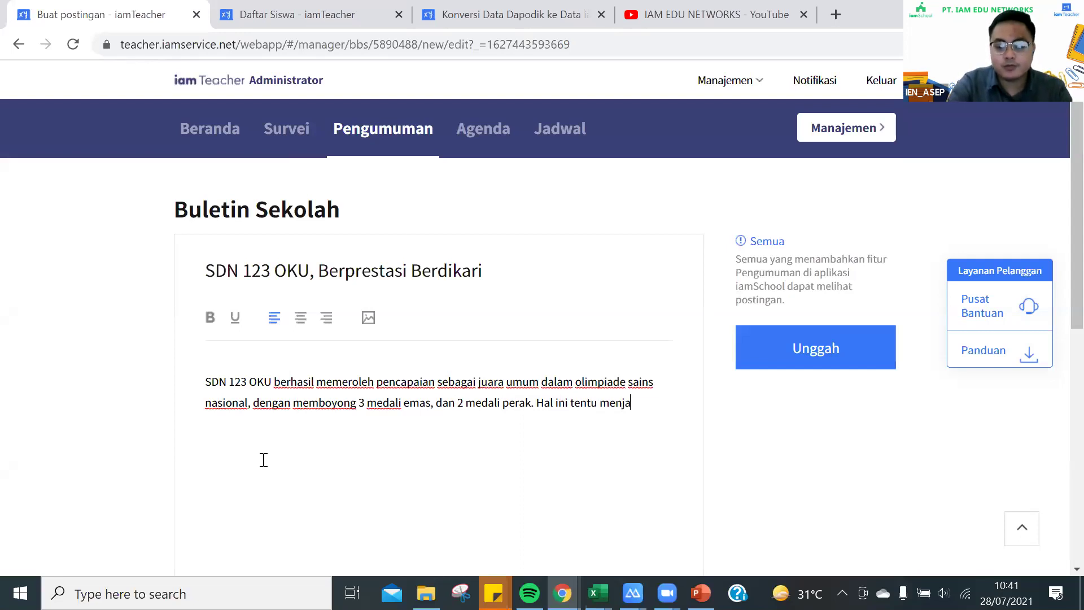
type("di pencapaian luar bia")
type("s")
key("BackSpace")
type("r bia")
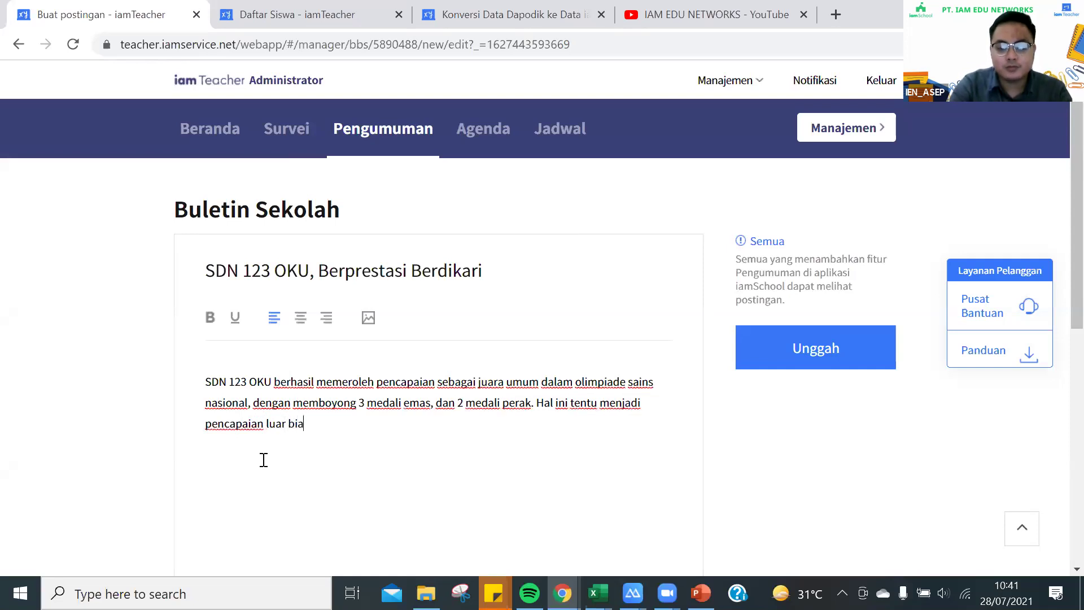
type("sa dimana siswa ")
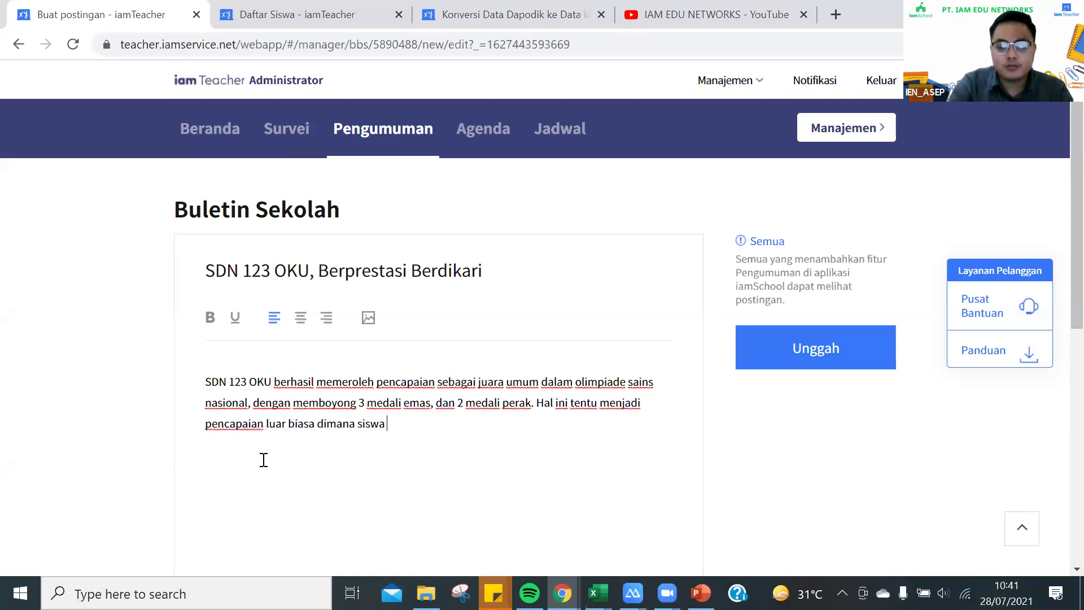
type("mampu men")
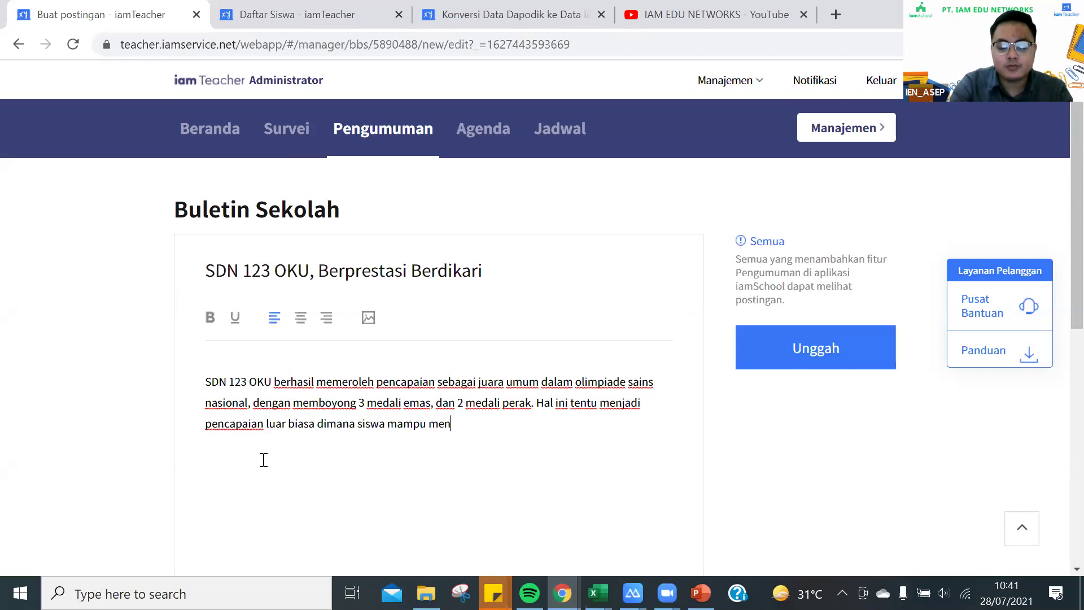
key("BackSpace")
type("maksimalkan pot")
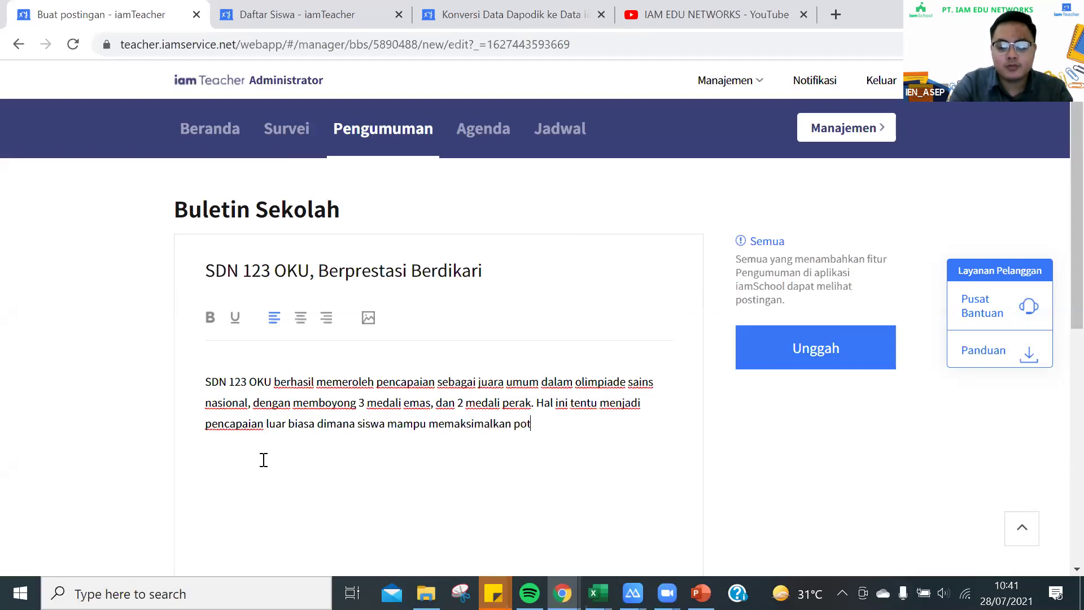
type("ensi yang dimil")
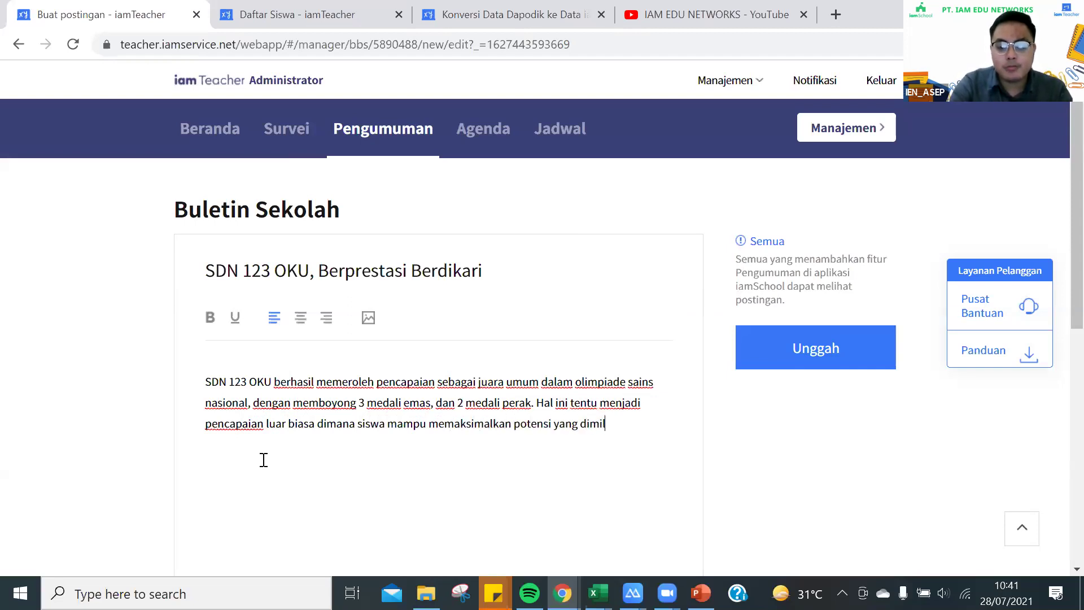
type("iki dalam ")
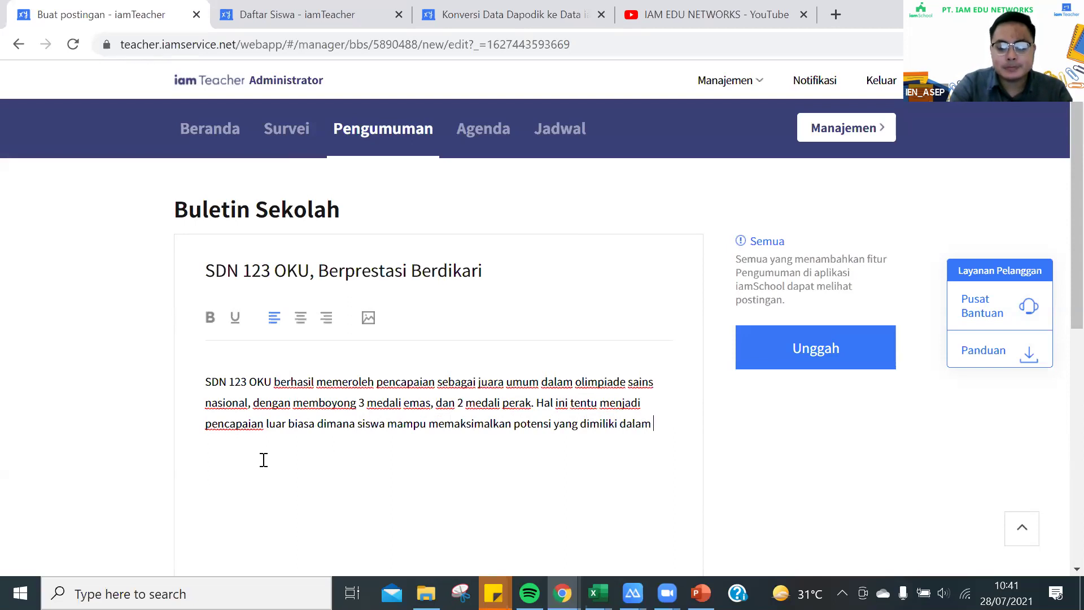
type("ajang bergengsi")
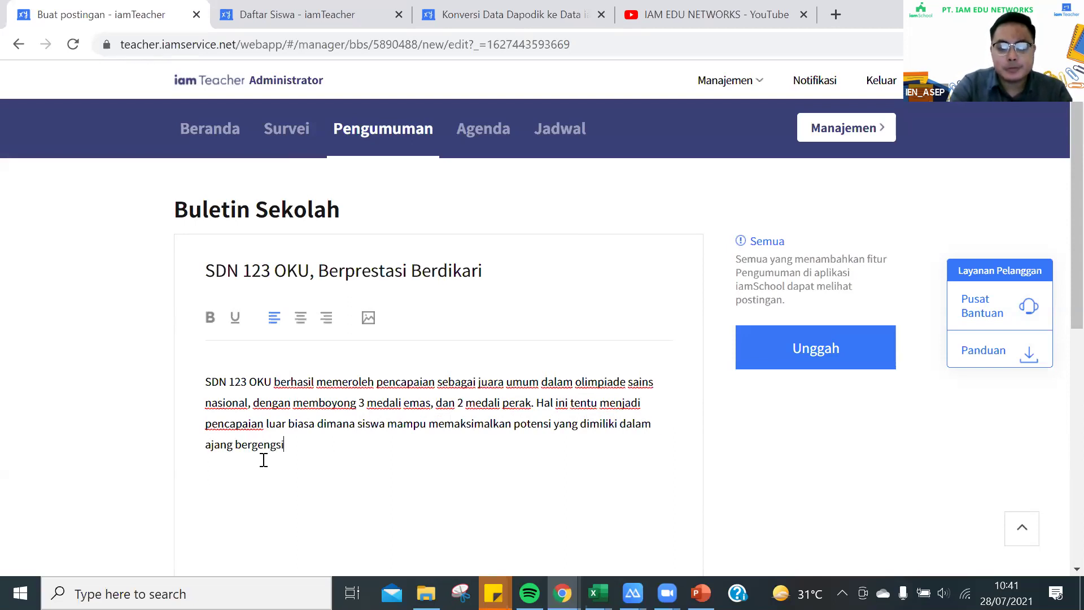
type(" tingkat nasi")
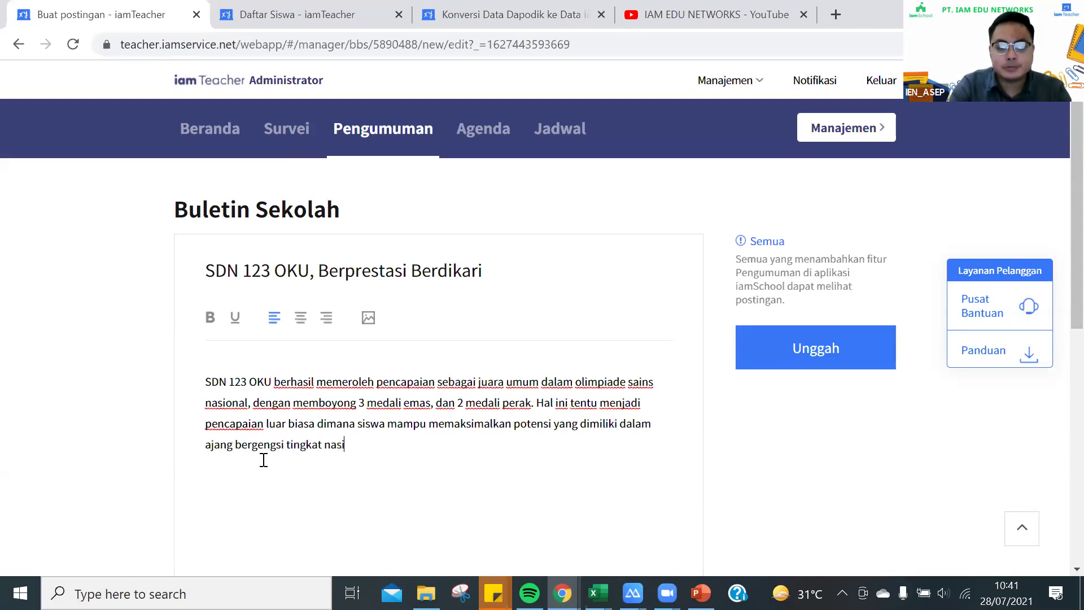
type("onal tersebut.")
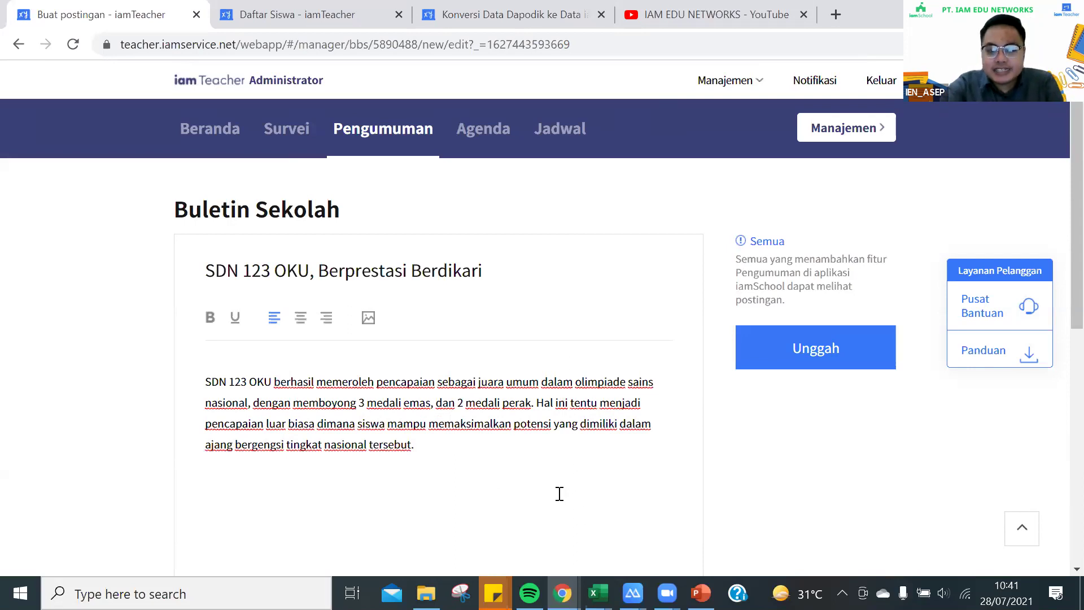
Scroll to Lampirkan dokumen and open the file dialog on the Downloads folder
scroll(537, 410, "down", 1)
scroll(538, 409, "down", 3)
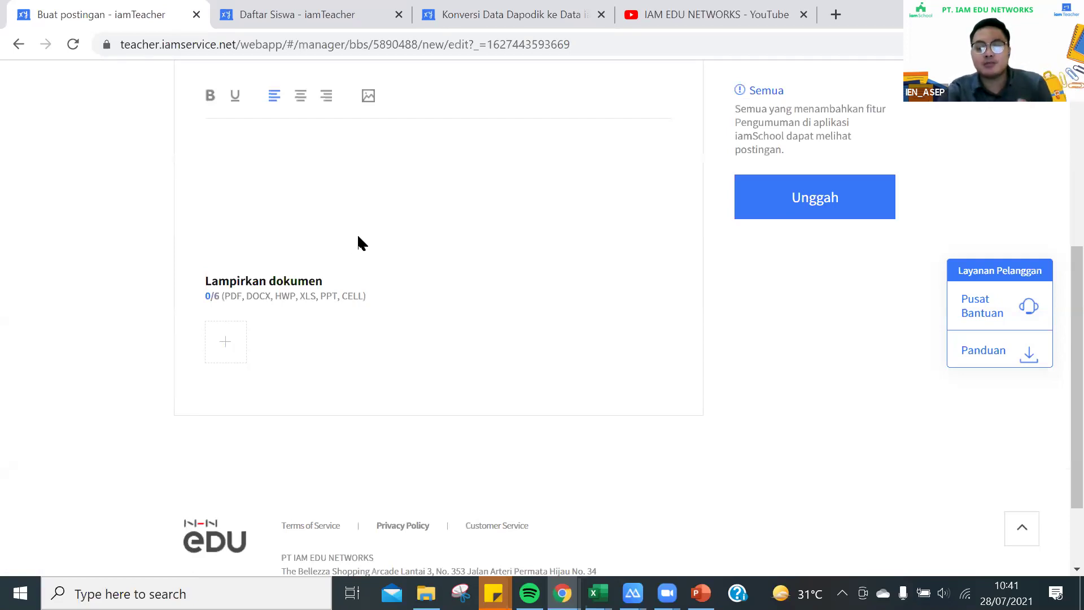
left_click(237, 347)
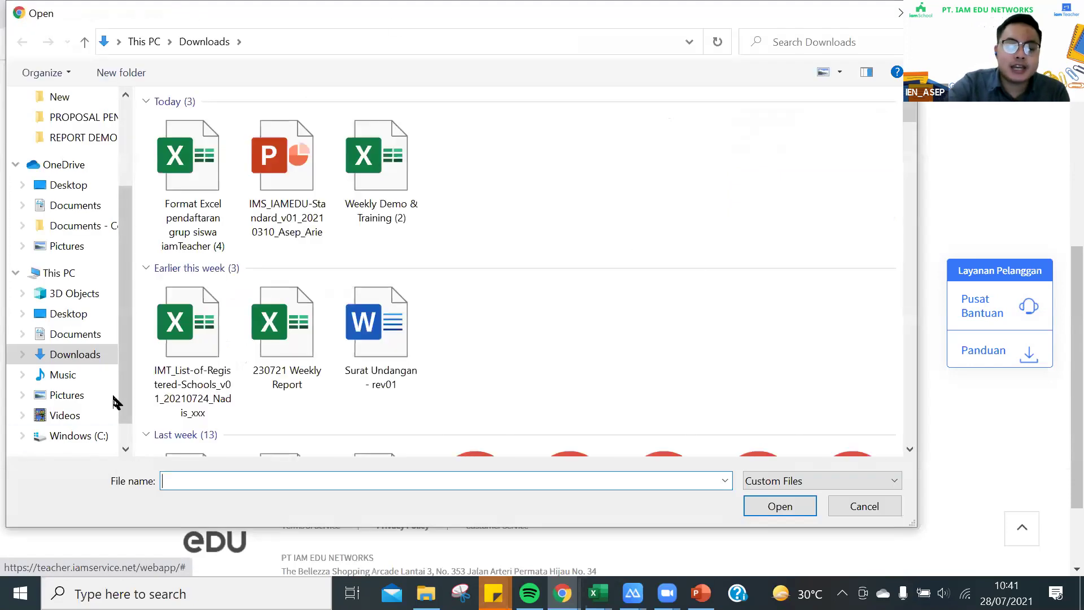
Attach the IMS_IAMEDU-Standard PowerPoint file (778.01KB) from Downloads to the post
left_click(72, 354)
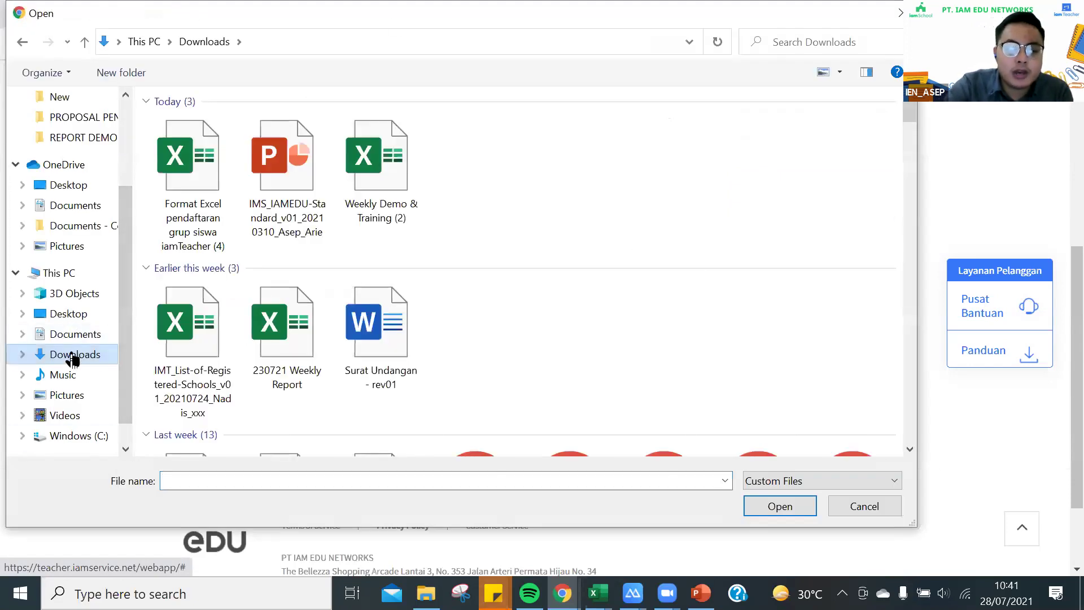
left_click(287, 186)
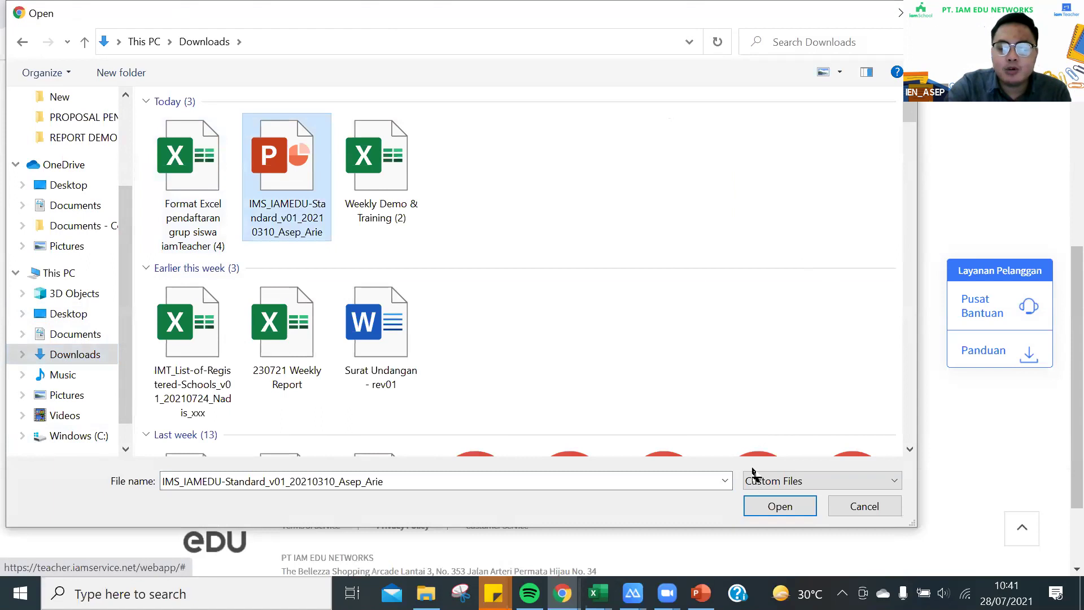
scroll(307, 164, "down", 5)
scroll(739, 523, "up", 4)
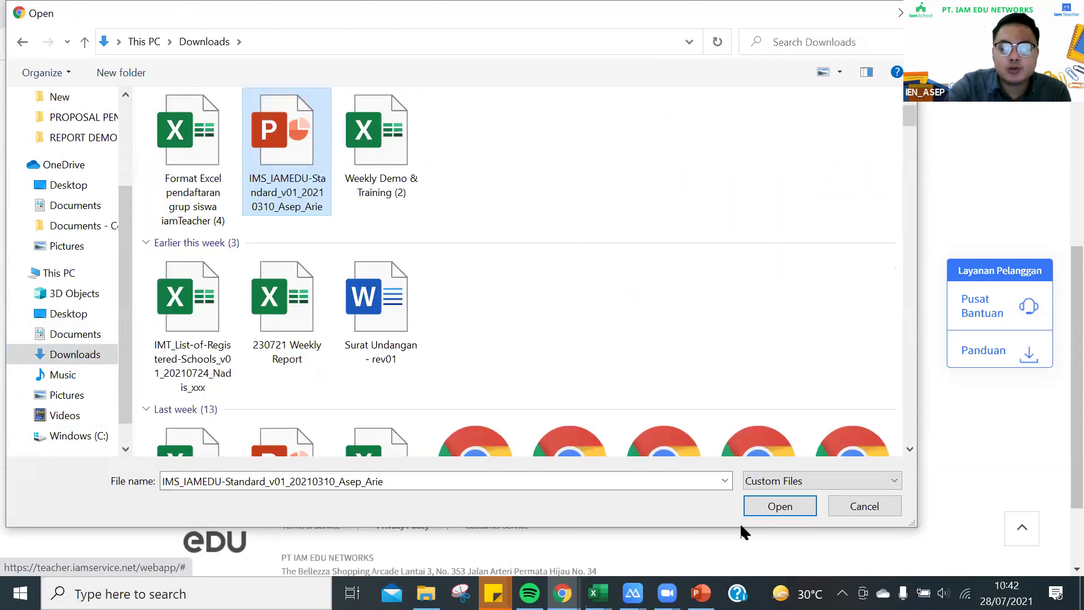
left_click(779, 506)
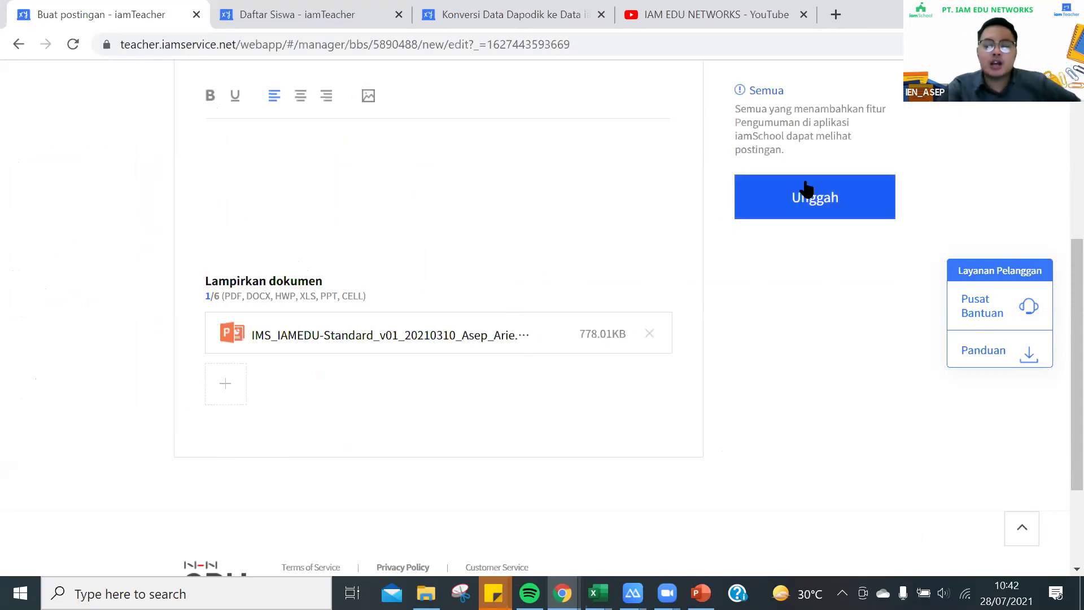
Publish the 'SDN 123 OKU, Berprestasi Berdikari' post with its one attachment
scroll(387, 294, "up", 2)
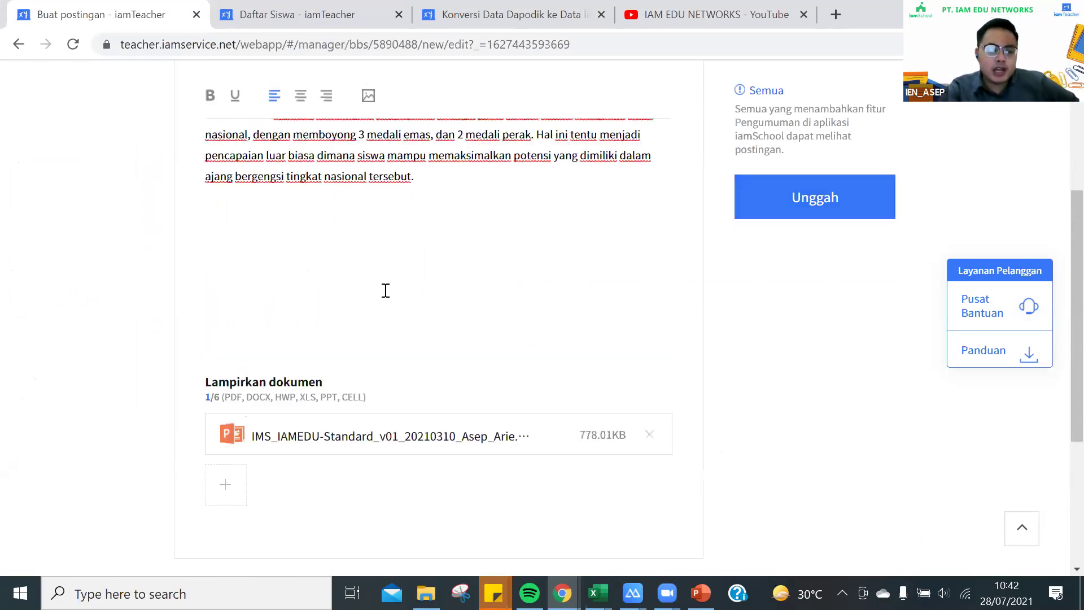
scroll(386, 290, "up", 4)
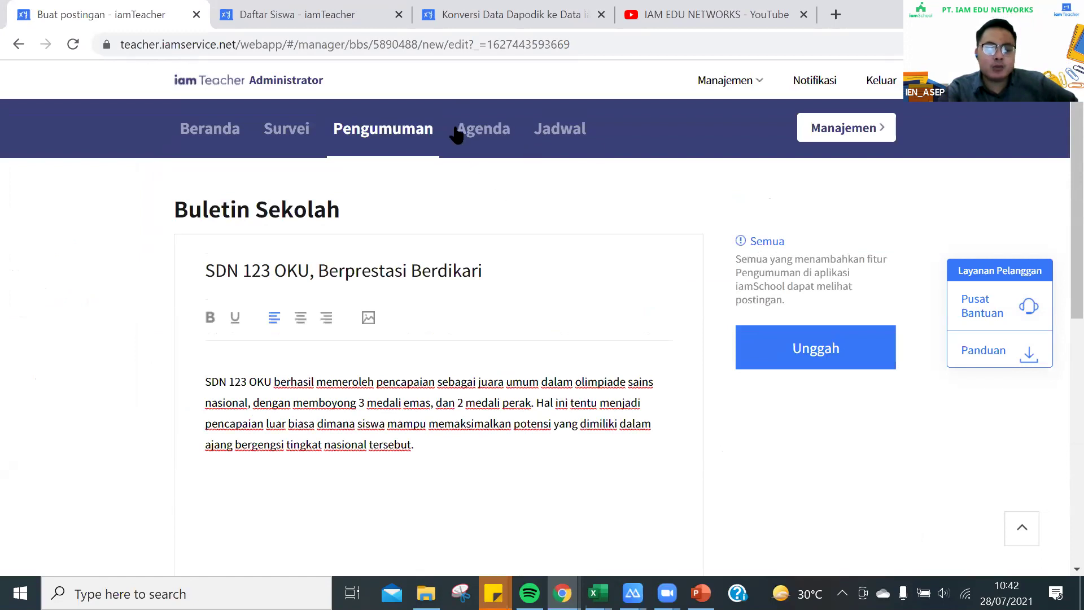
left_click(805, 362)
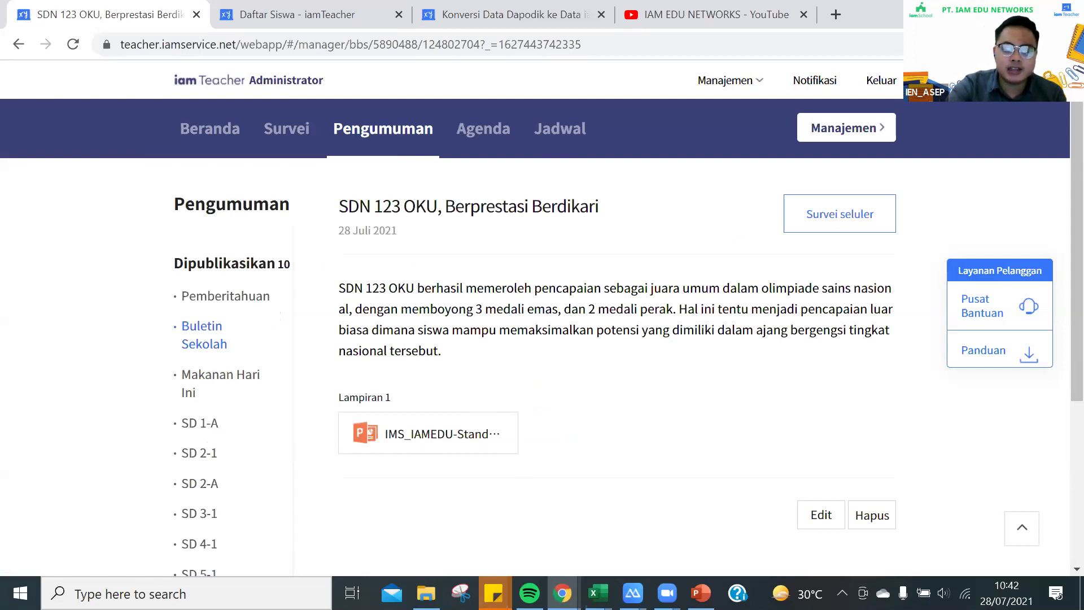
Bring the ApowerMirror phone view forward to show the new post in Buletin Sekolah
mouse_move(633, 593)
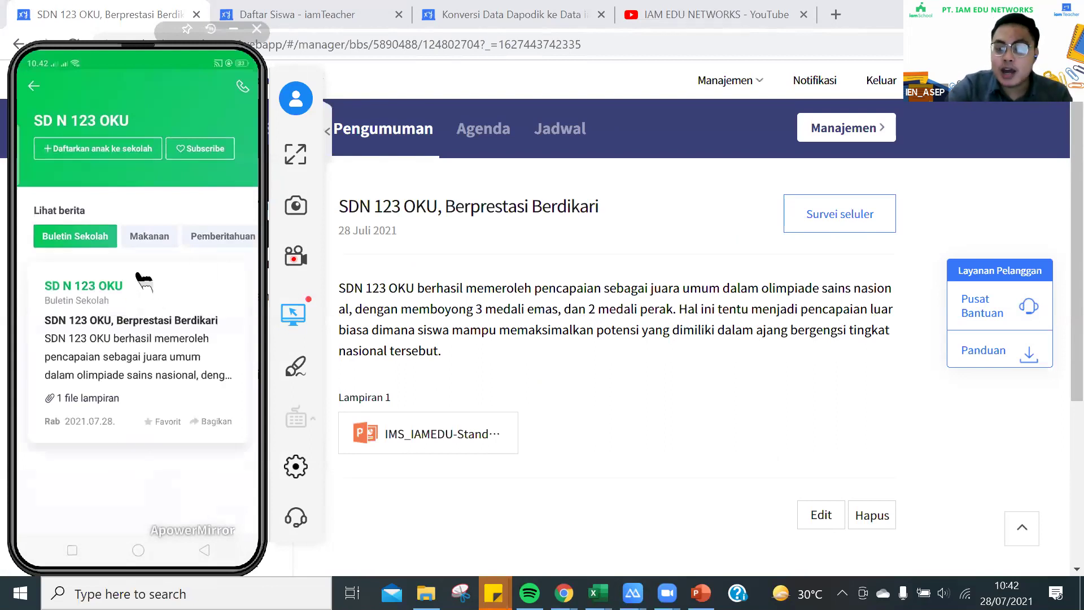
Open the new post on the phone, download its pptx attachment, then close the mirror window
left_click(145, 353)
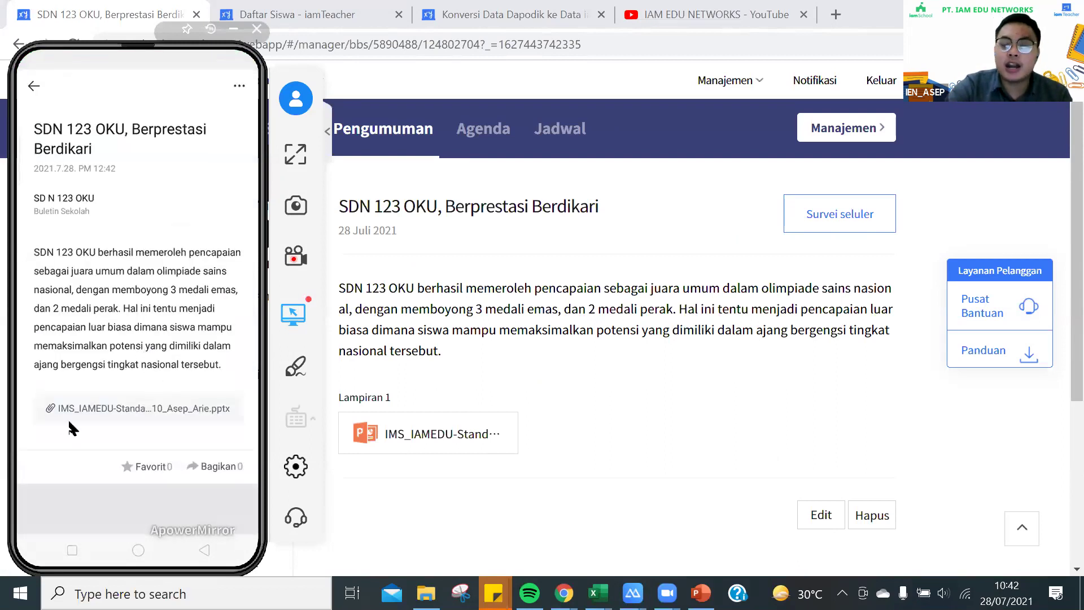
left_click(148, 398)
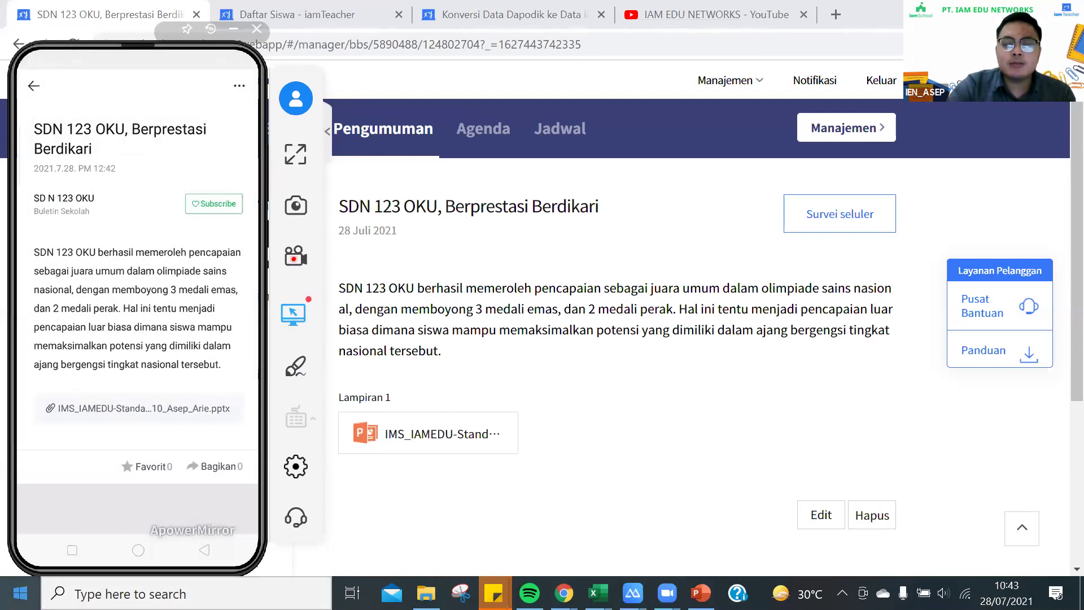
left_click(423, 316)
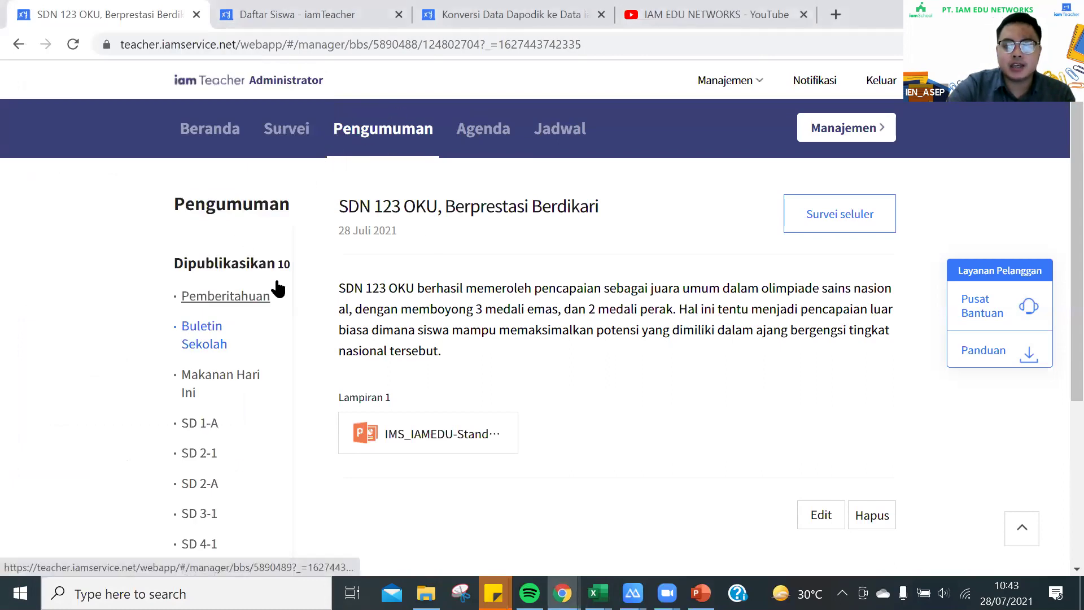
Browse the Pemberitahuan and Buletin Sekolah lists, then open the empty Makanan Hari Ini list
left_click(260, 305)
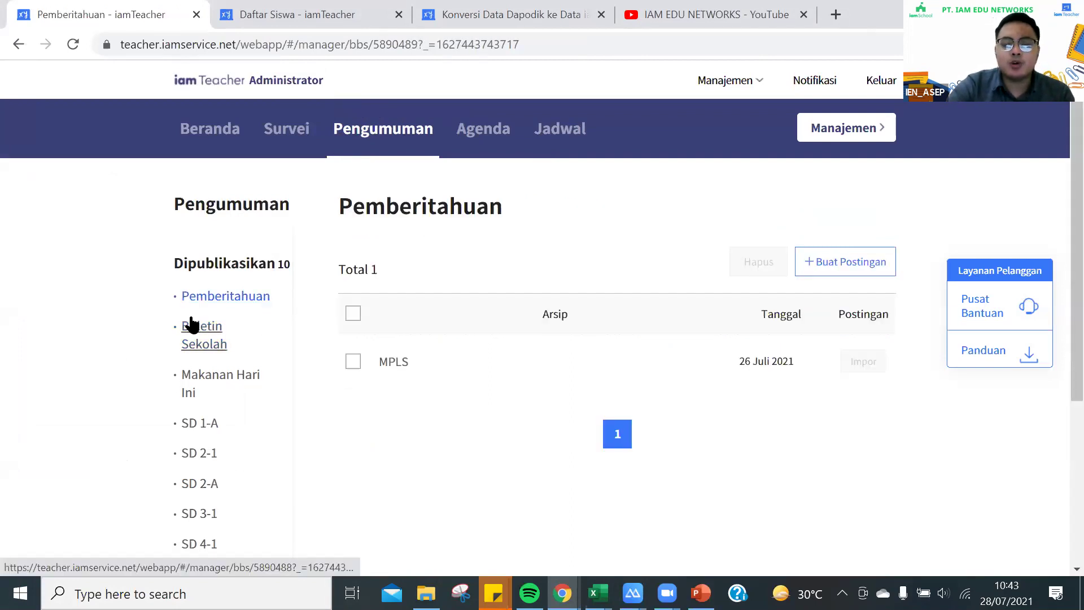
left_click(218, 341)
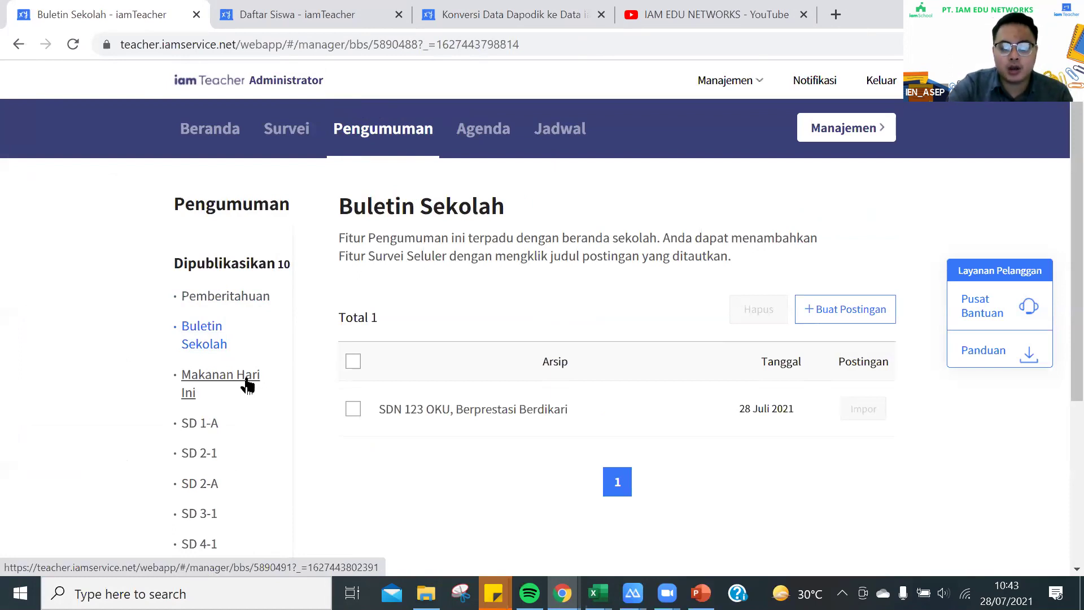
left_click(247, 385)
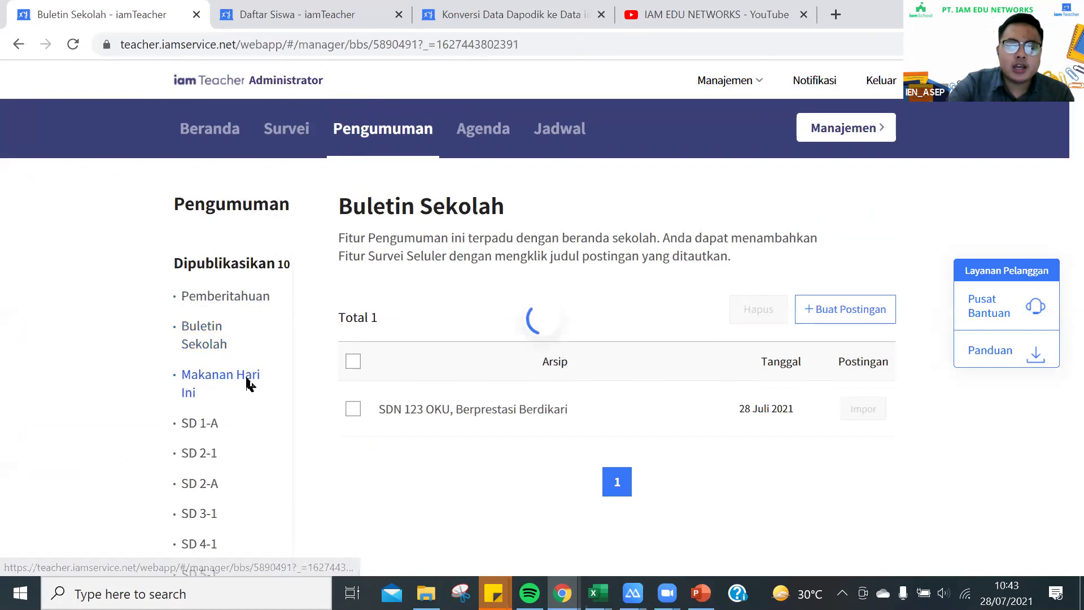
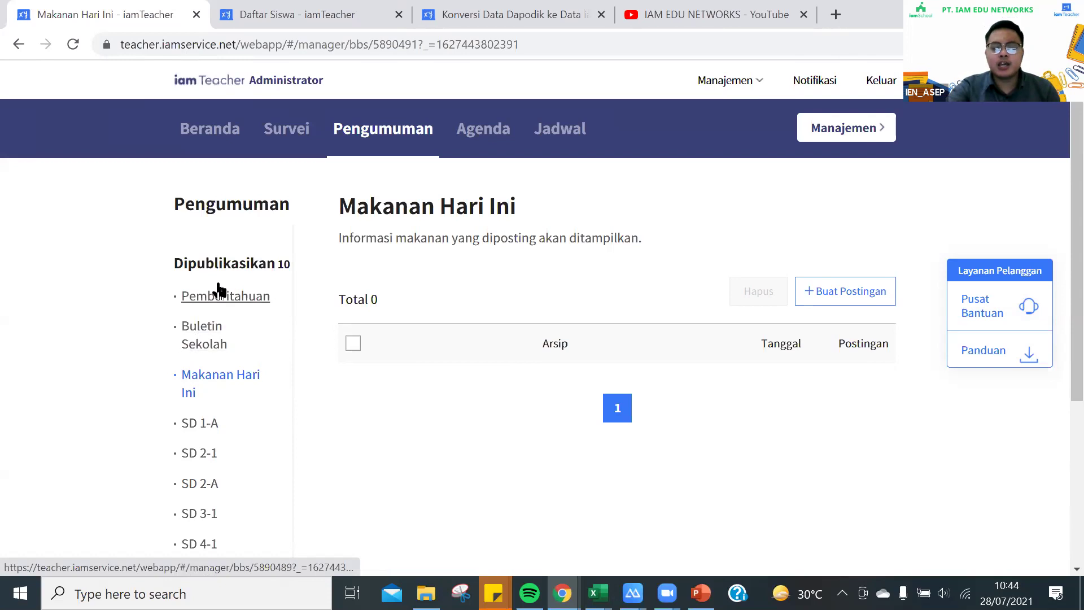
Browse the Pemberitahuan, Buletin Sekolah, SD 2-A and SD 2-1 boards, ending on the empty SD 2-A board
left_click(212, 294)
left_click(202, 333)
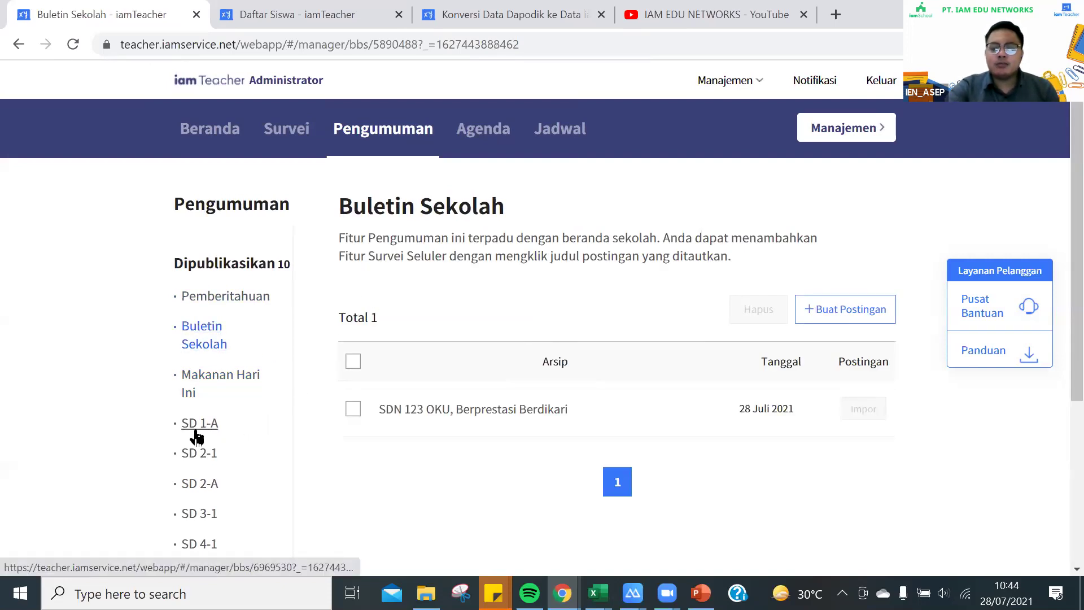
scroll(196, 436, "down", 5)
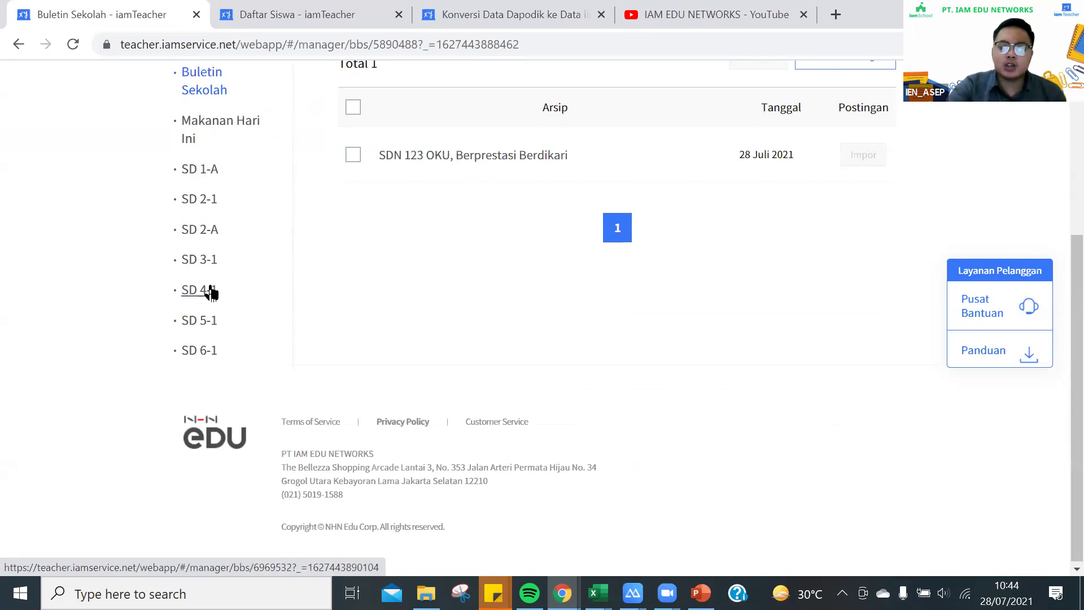
scroll(211, 292, "up", 3)
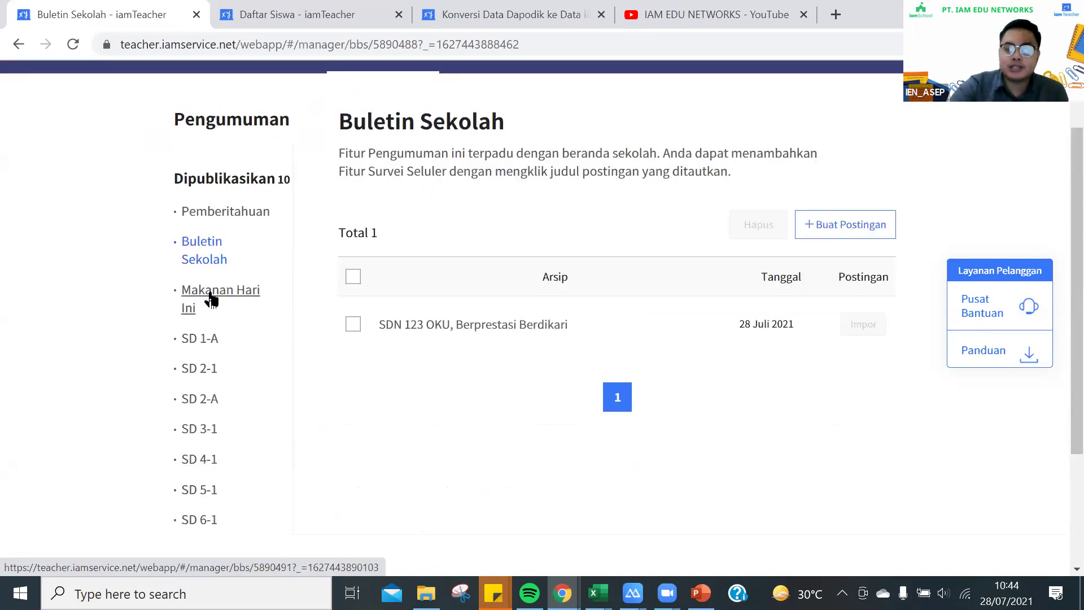
left_click(198, 399)
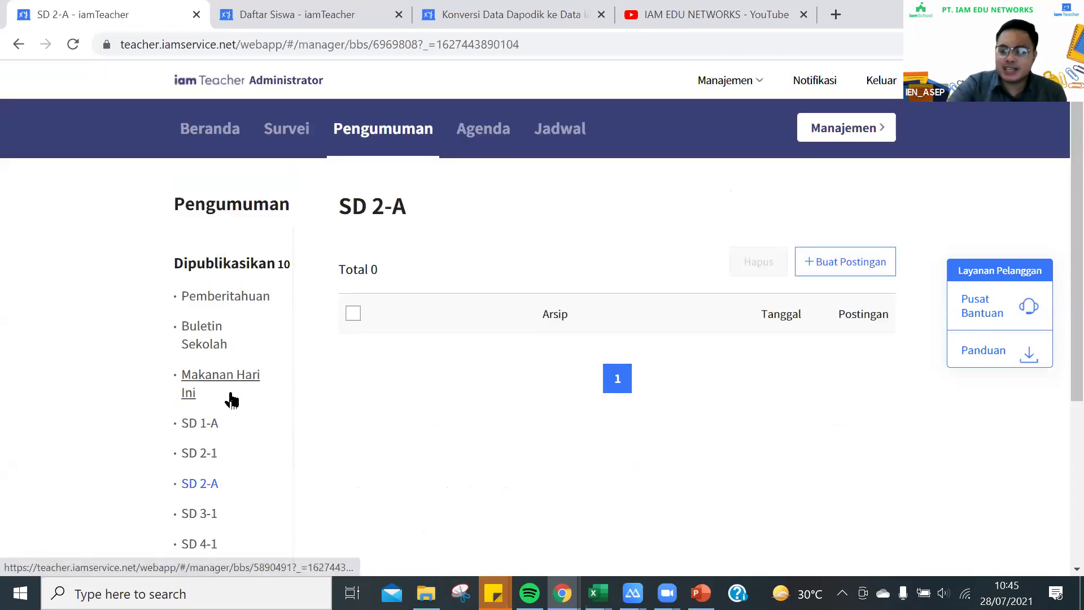
left_click(199, 452)
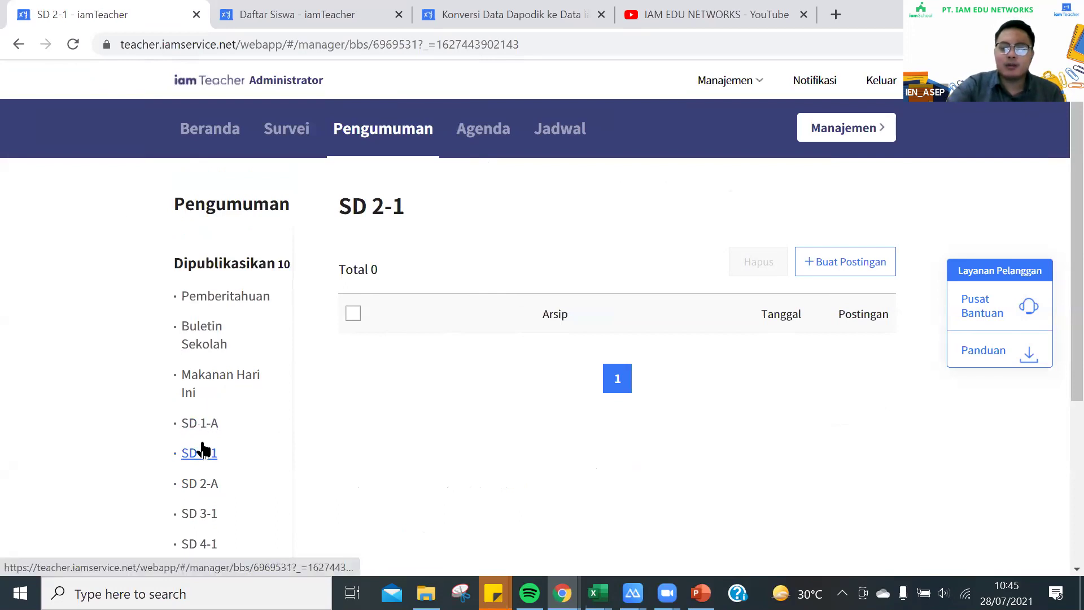
left_click(202, 487)
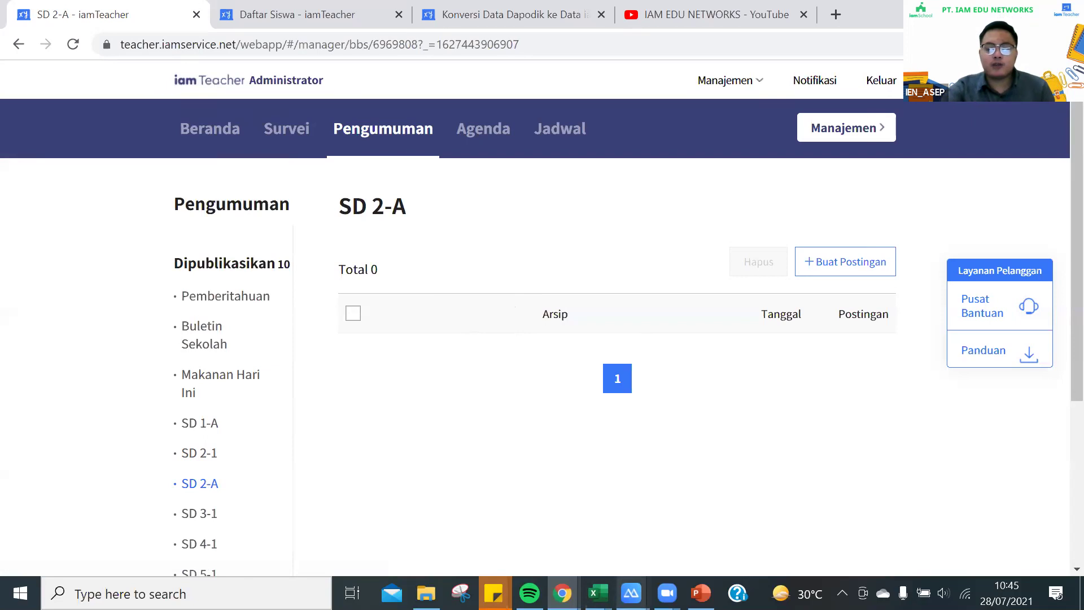
Bring up the mirrored iamSchool phone screen, then show the empty Agenda section
left_click(714, 520)
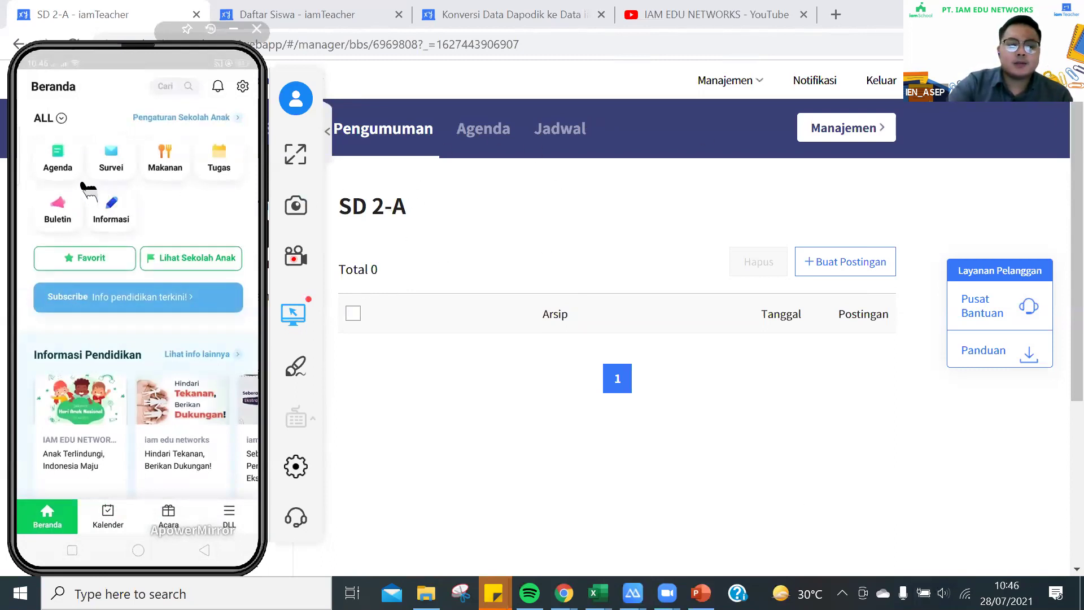
left_click(481, 138)
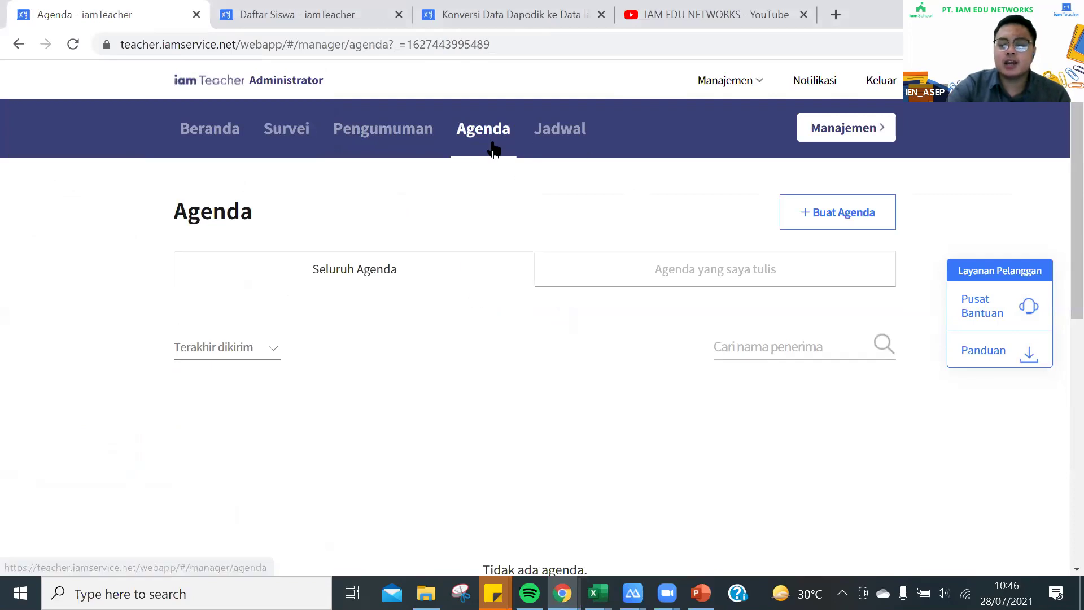
Start a new agenda with 'Kepala Sekolah' as writer and place the cursor in Konten
left_click(806, 222)
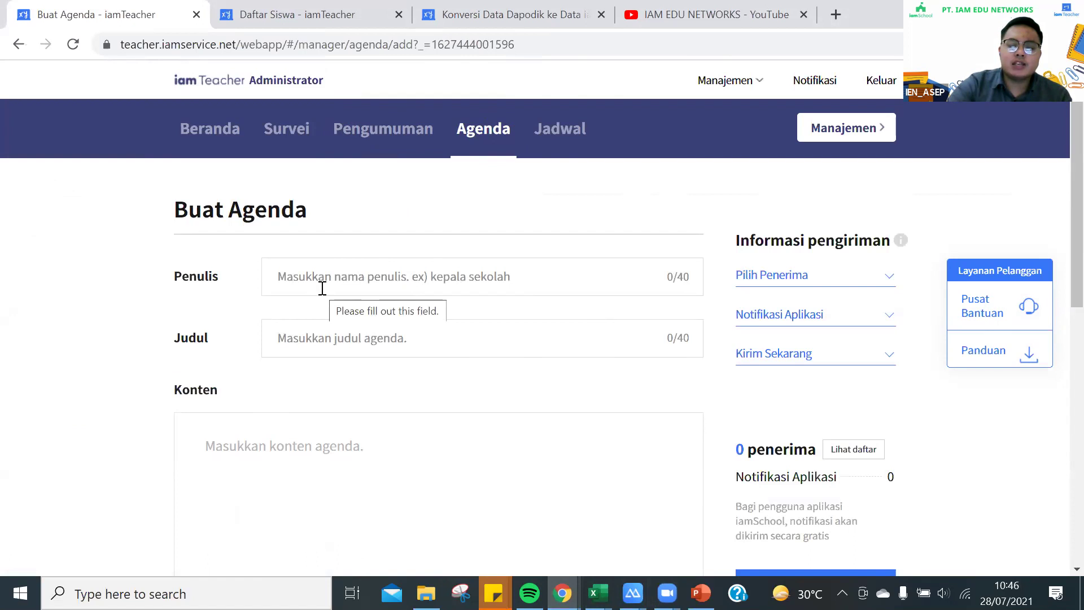
scroll(321, 286, "down", 1)
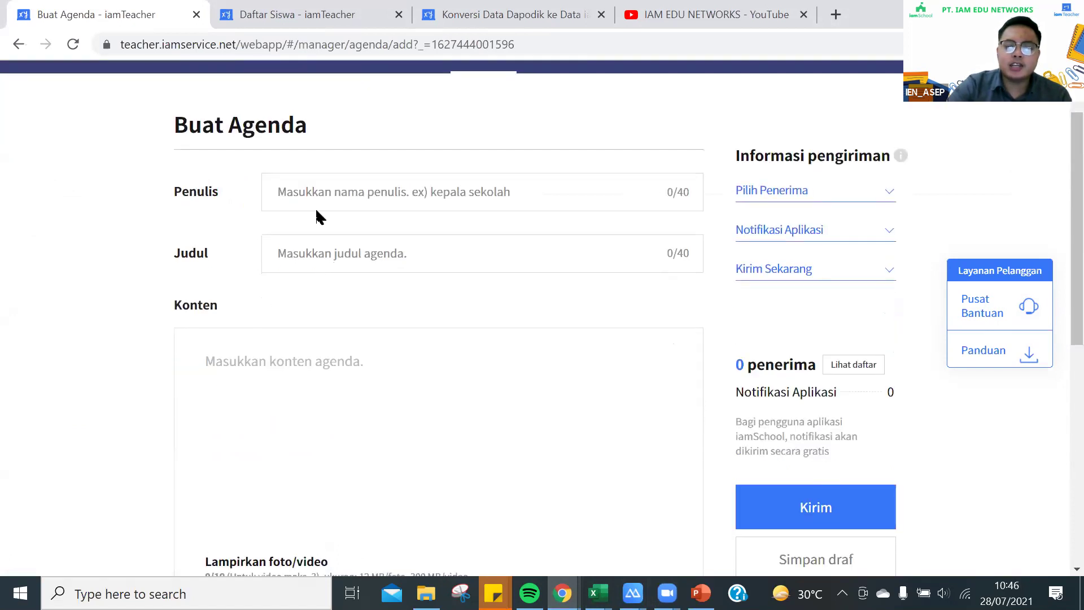
left_click(330, 193)
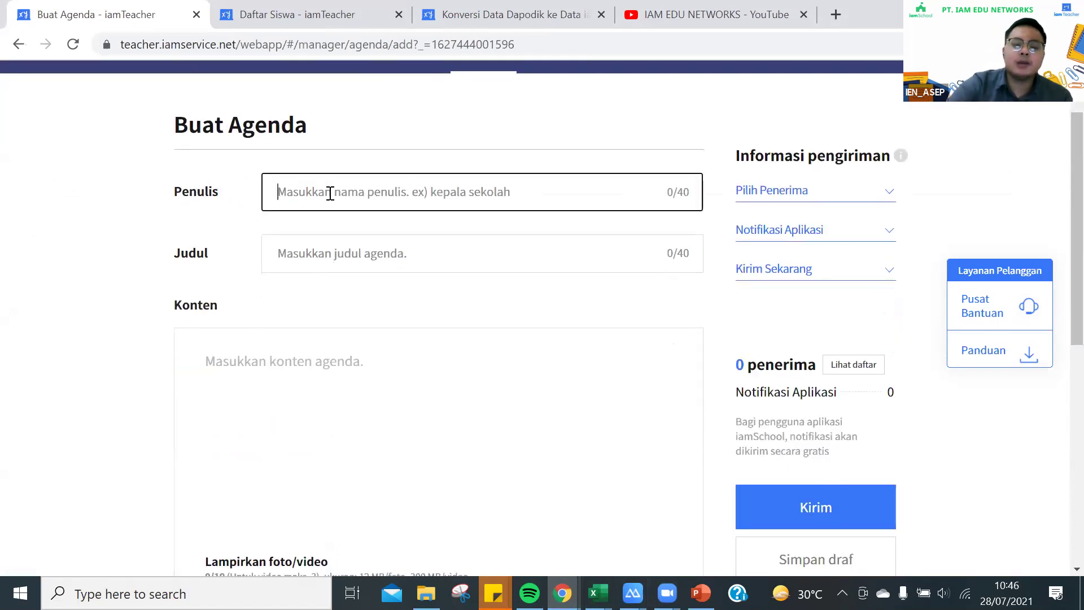
type("Kepala ")
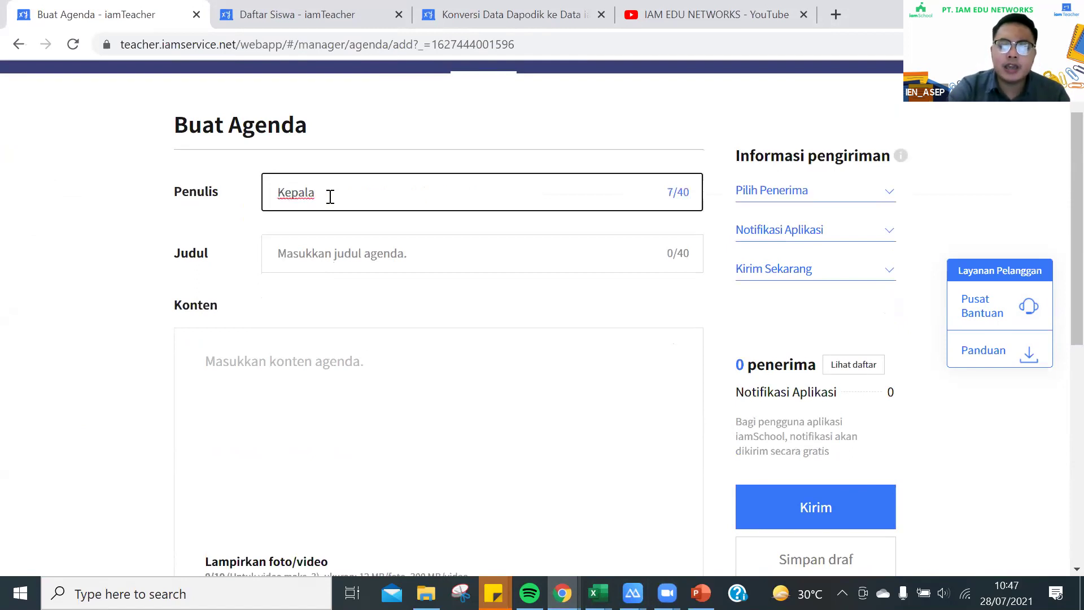
type("Sekolah")
key("Tab")
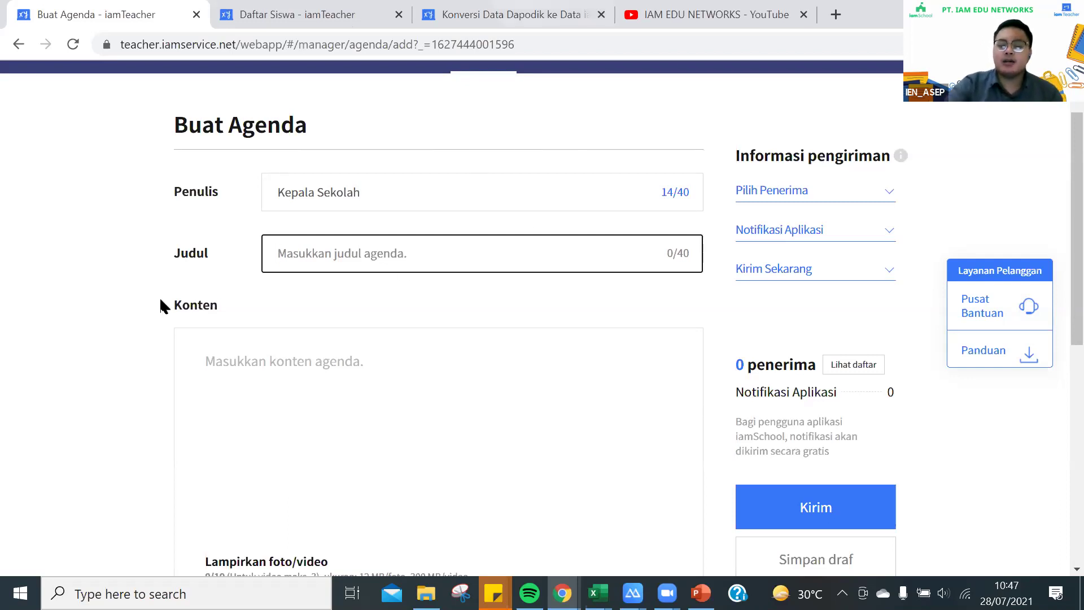
left_click(239, 368)
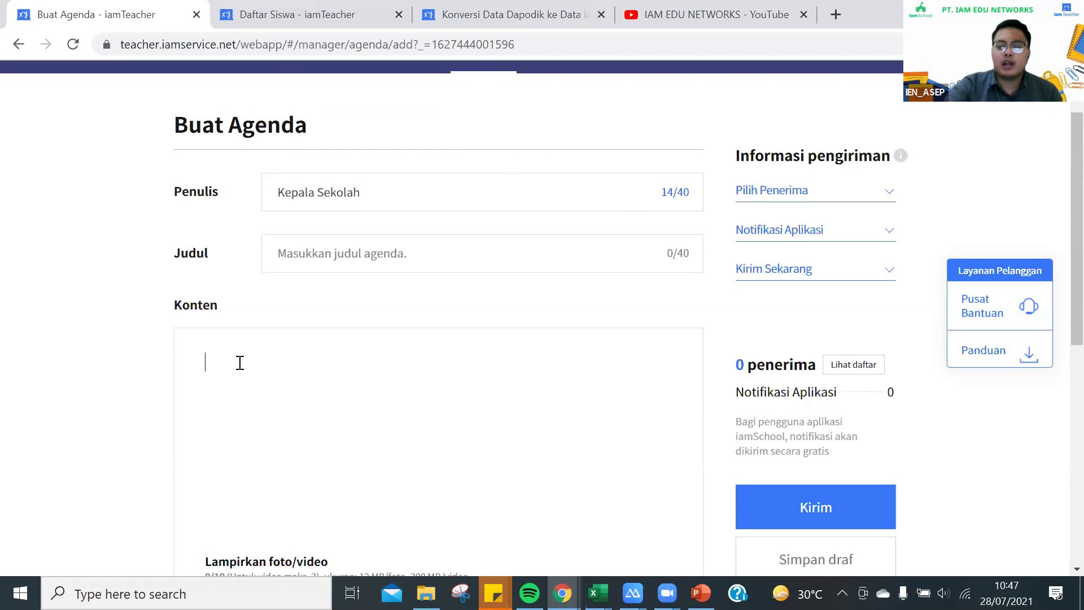
scroll(239, 364, "down", 3)
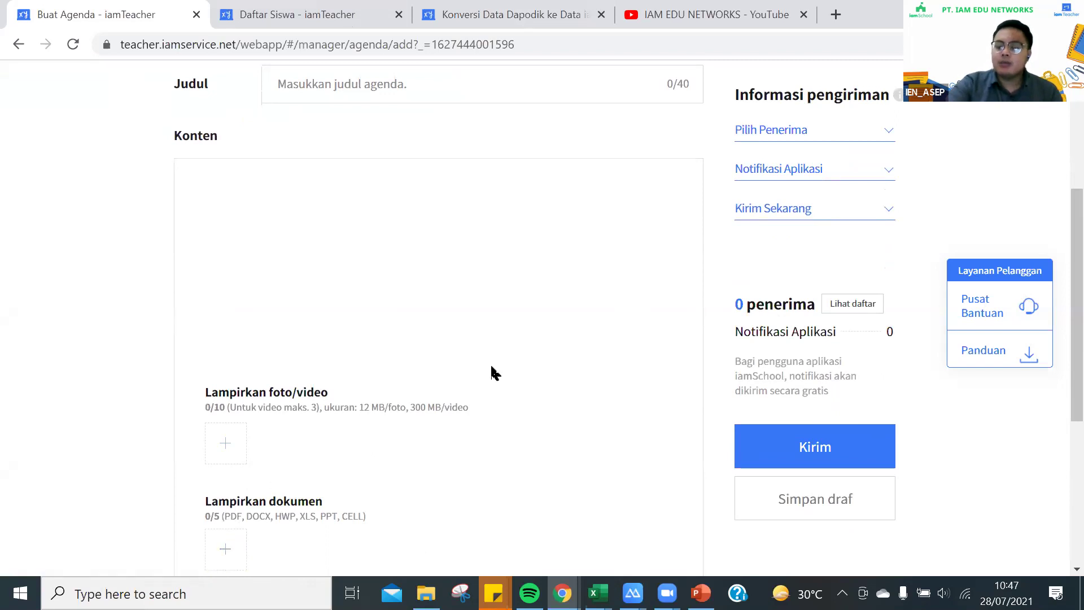
scroll(501, 281, "up", 5)
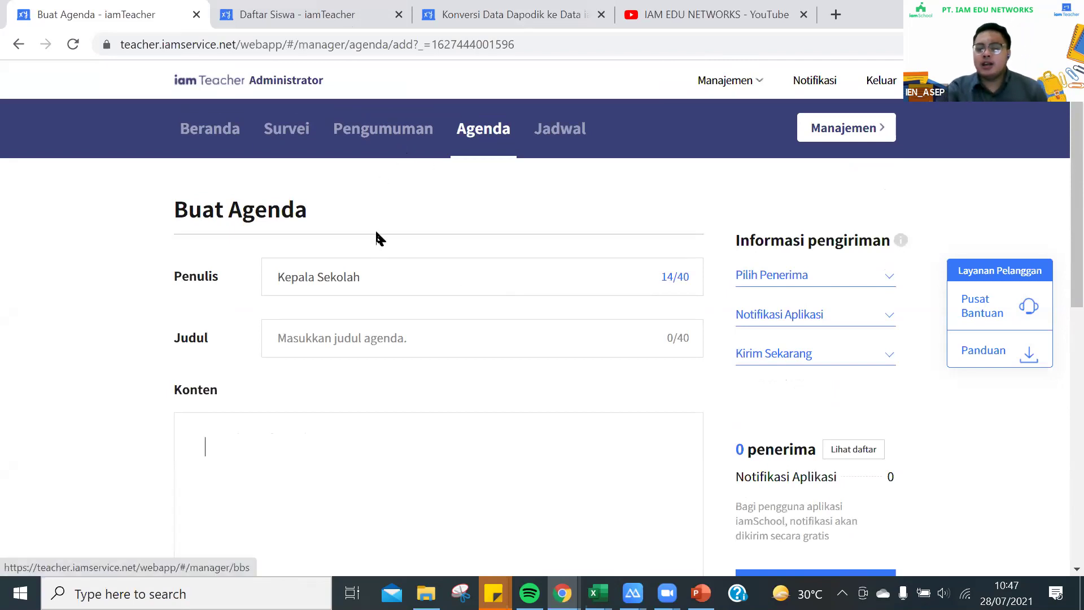
left_click(781, 277)
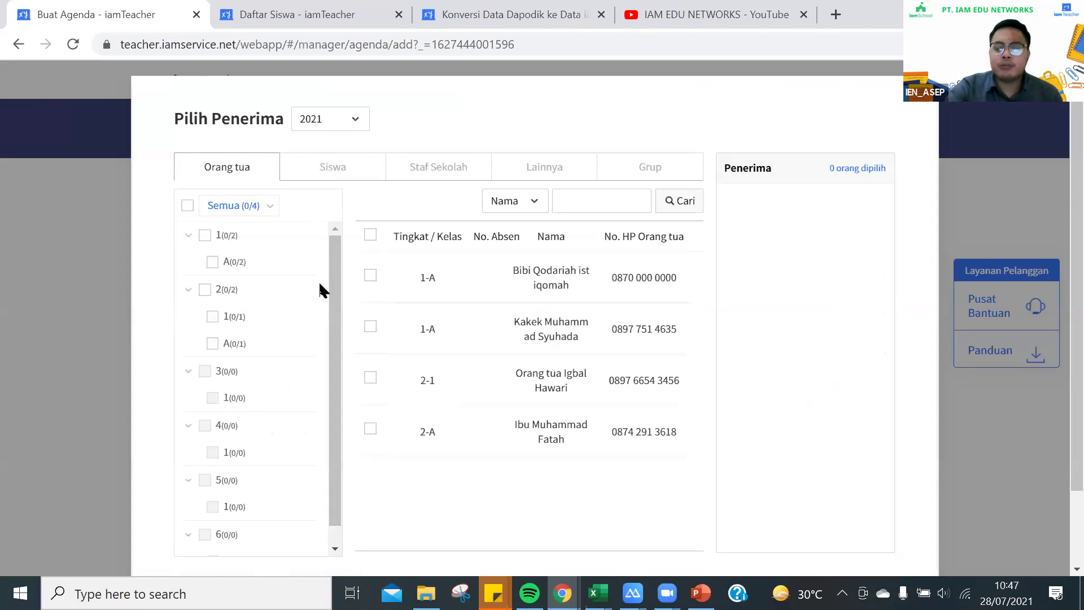
left_click_drag(336, 344, 346, 241)
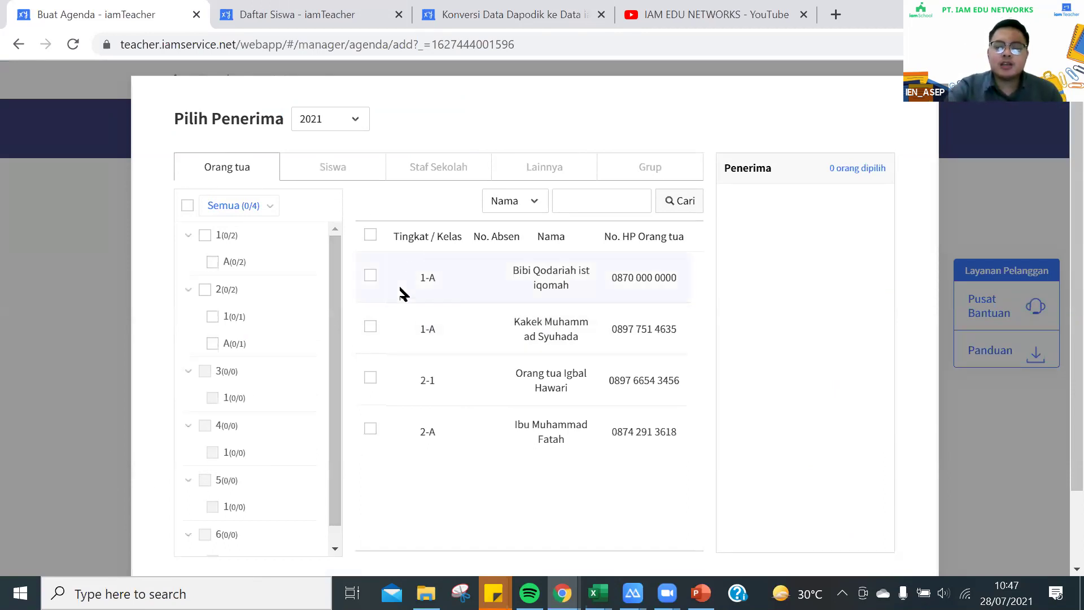
left_click(370, 276)
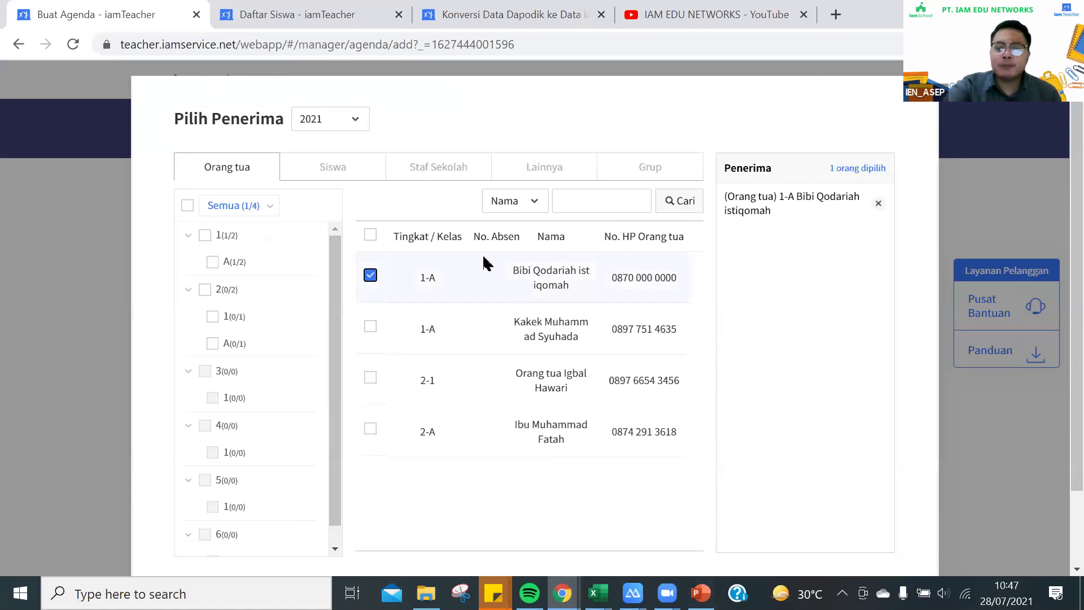
left_click(372, 432)
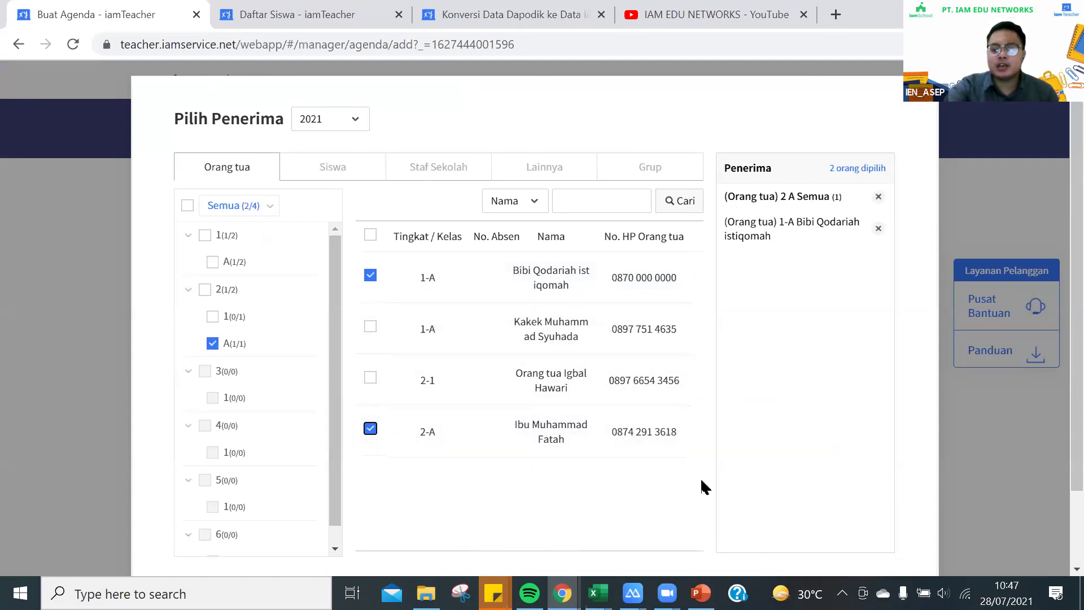
scroll(702, 474, "down", 2)
left_click(816, 516)
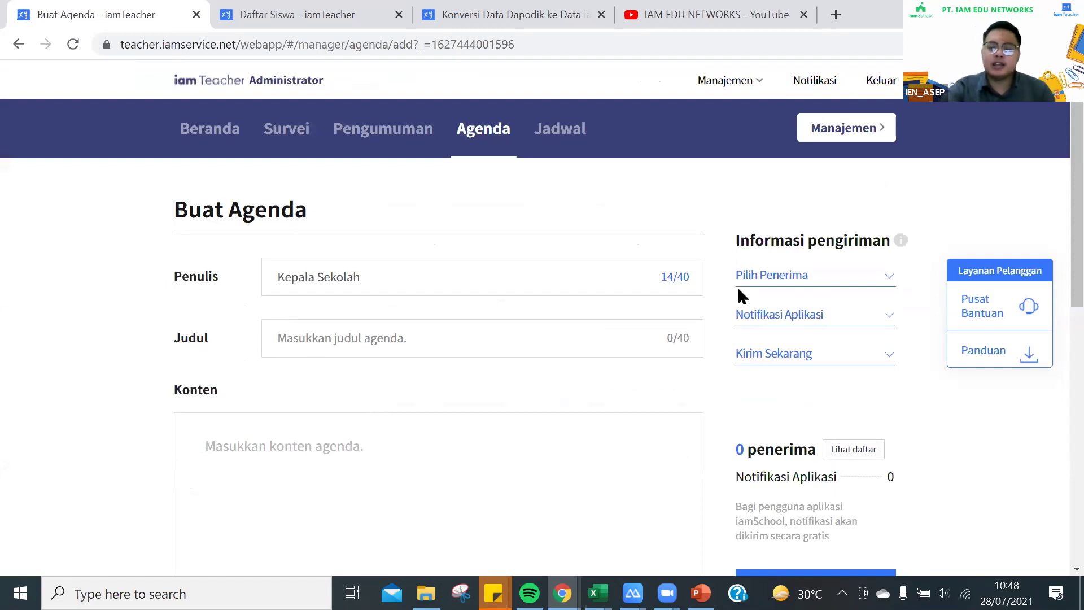
left_click(773, 356)
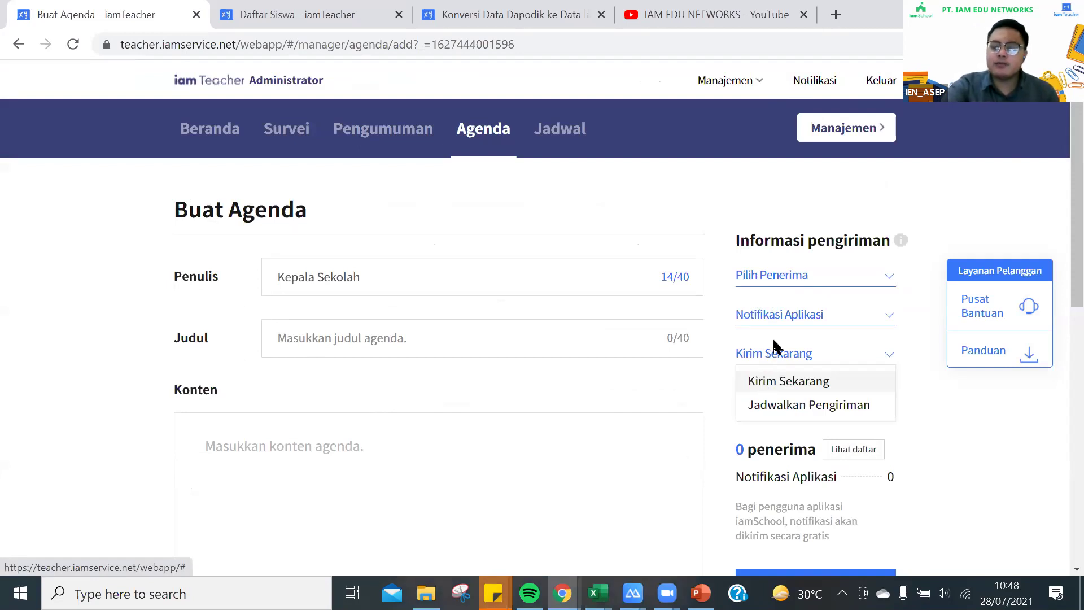
left_click(774, 356)
scroll(774, 362, "down", 4)
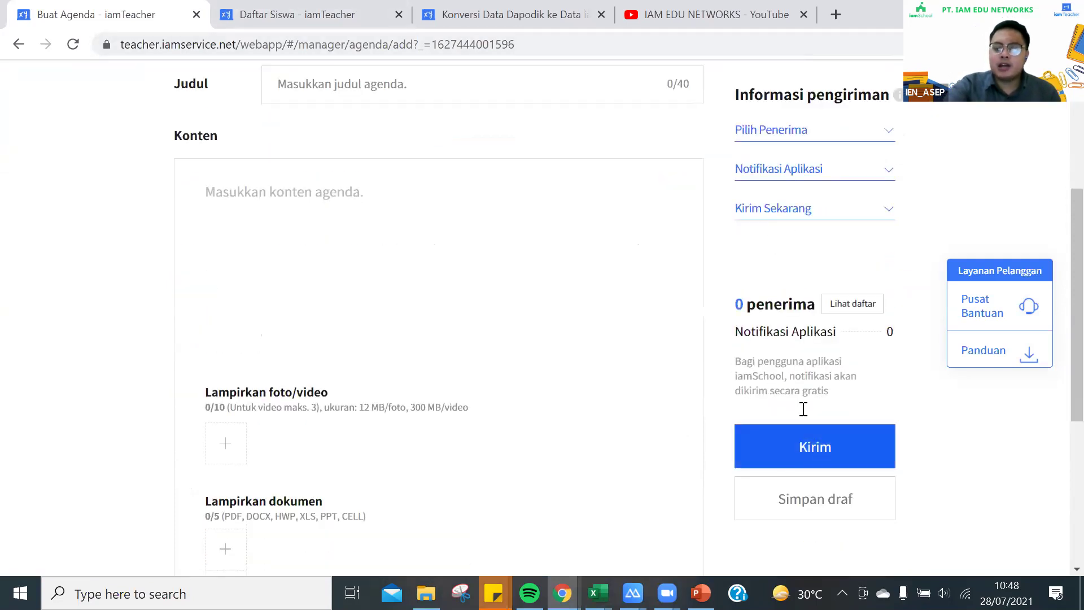
scroll(464, 206, "up", 4)
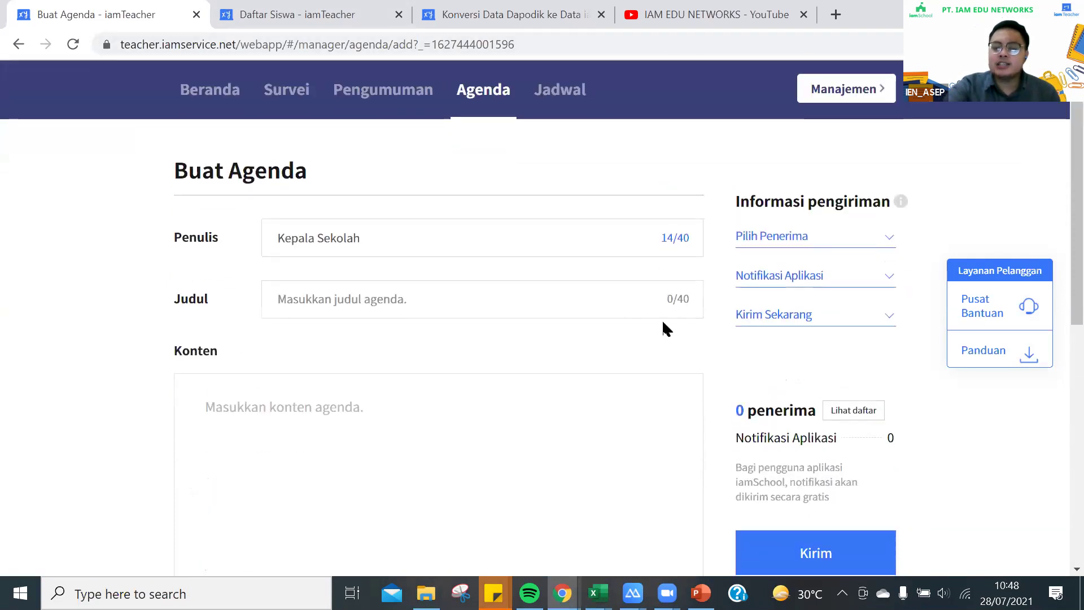
scroll(825, 450, "down", 6)
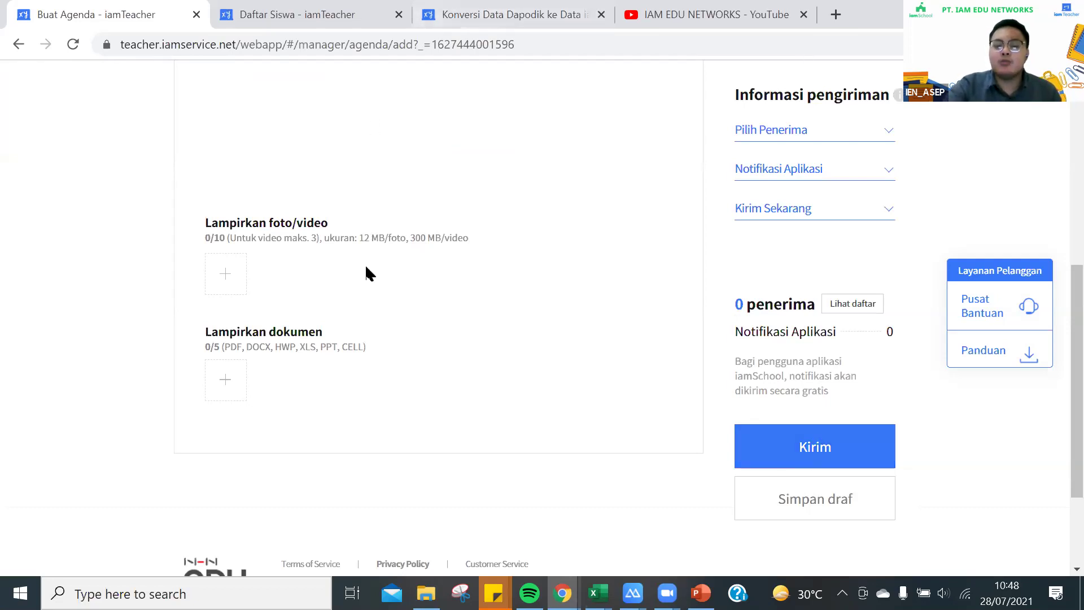
scroll(365, 264, "up", 3)
scroll(367, 267, "up", 4)
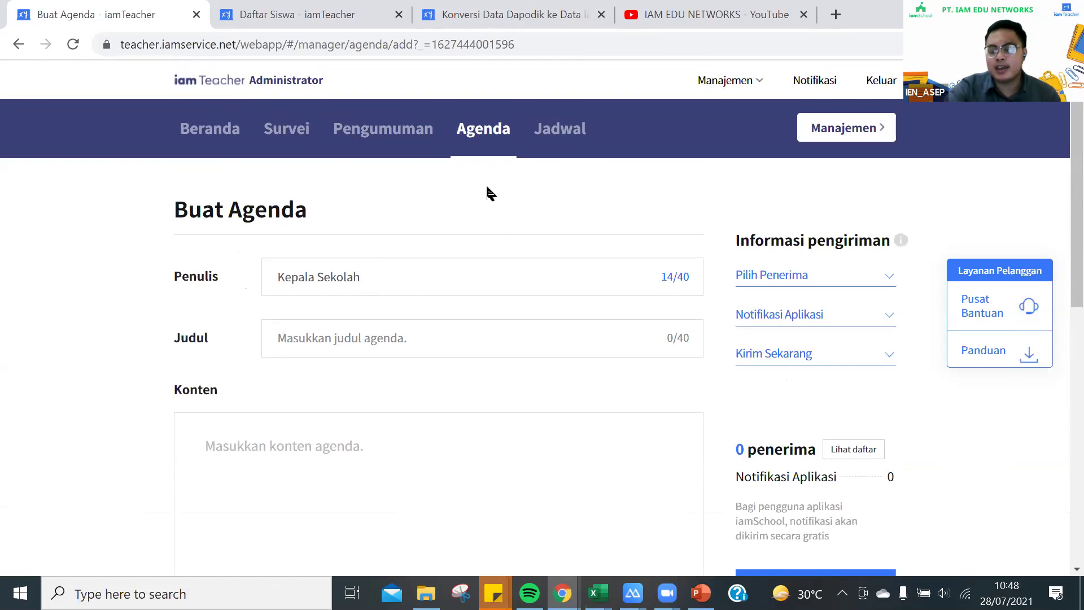
scroll(748, 394, "down", 4)
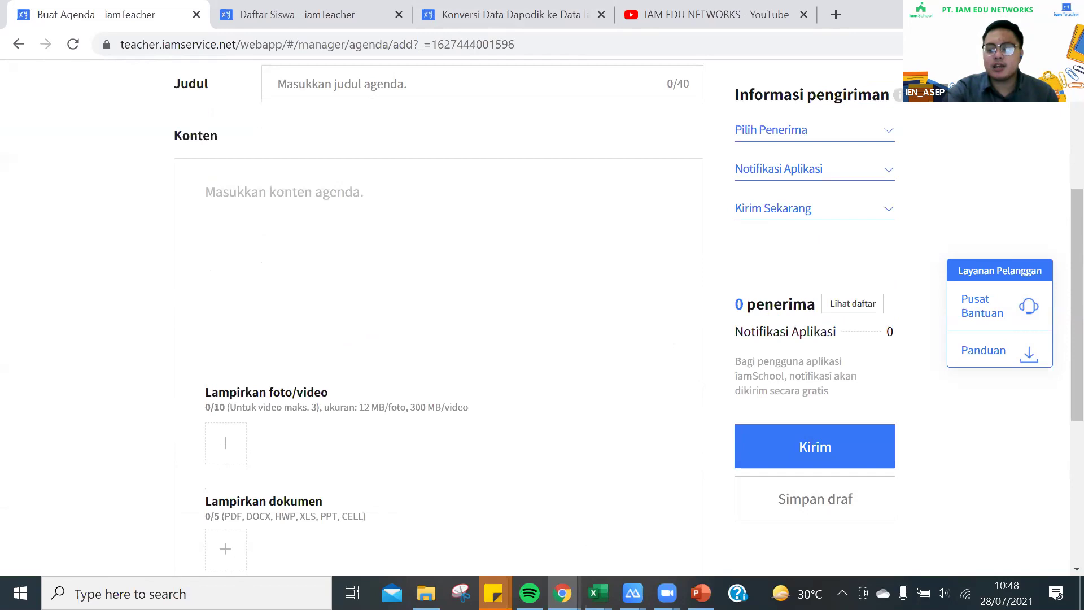
left_click(645, 303)
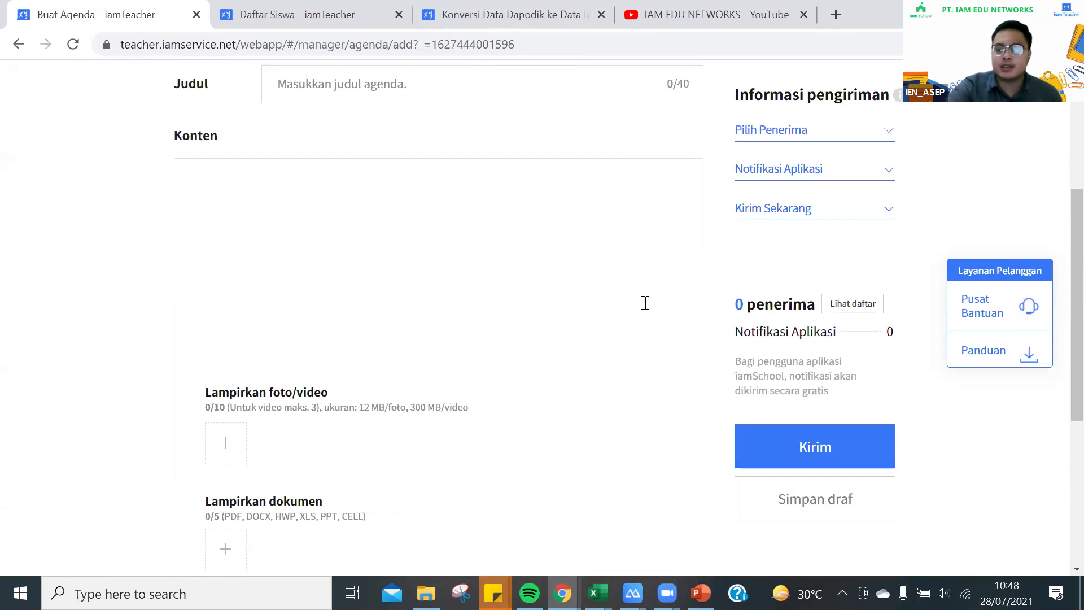
scroll(645, 303, "up", 5)
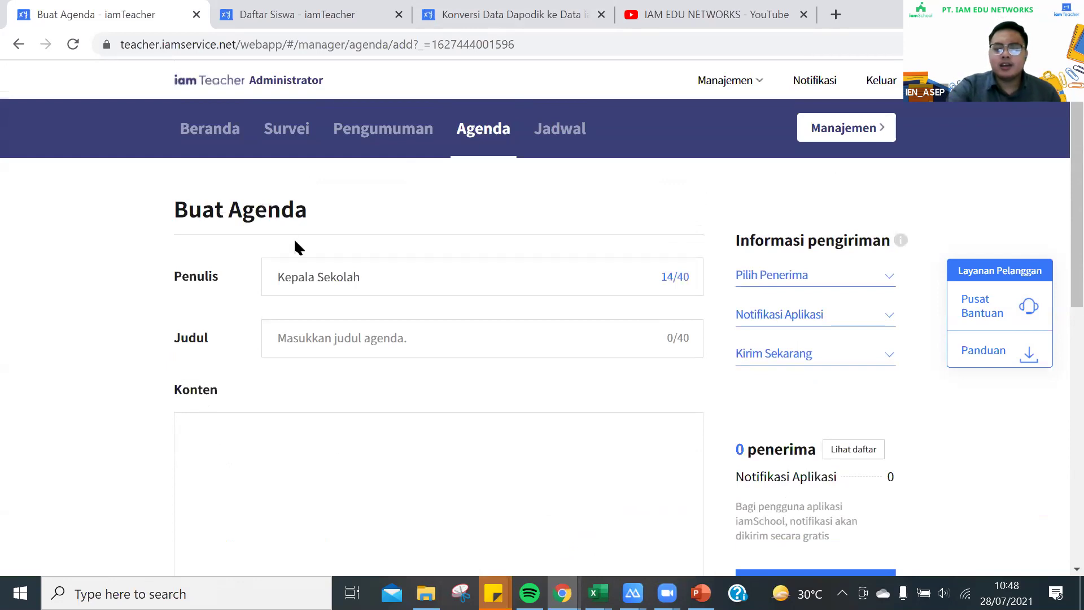
Discard the unsaved agenda form and show the Jadwal calendar for Juli 2021
left_click(483, 148)
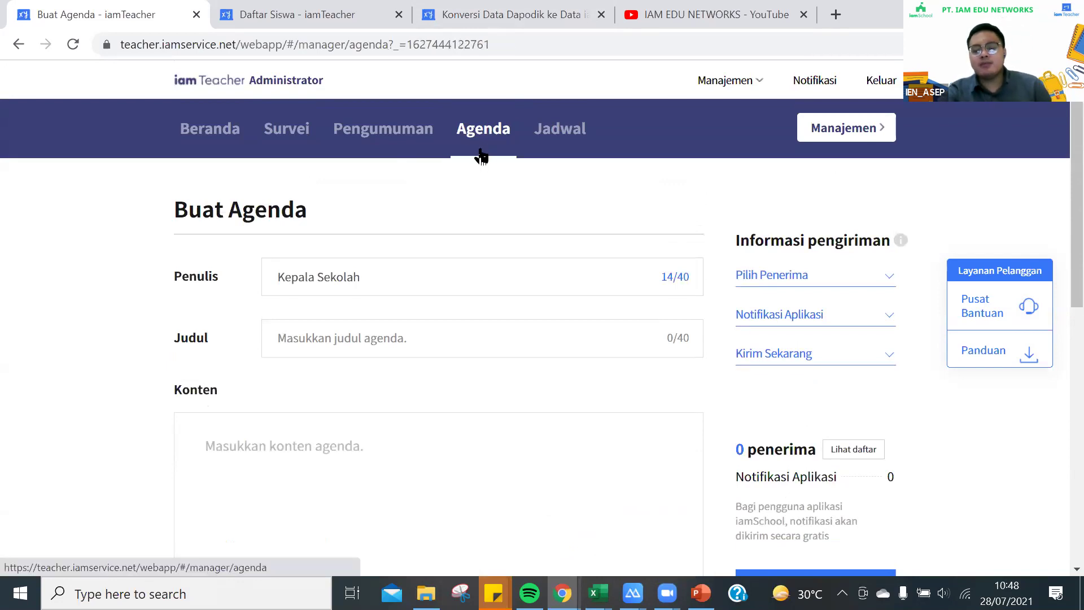
left_click(492, 374)
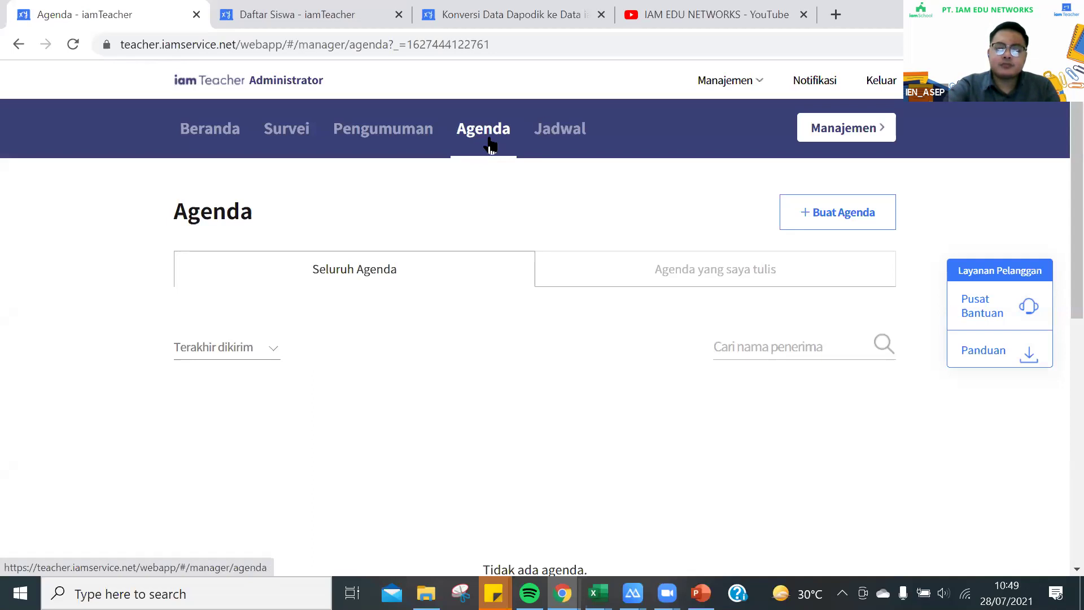
left_click(551, 142)
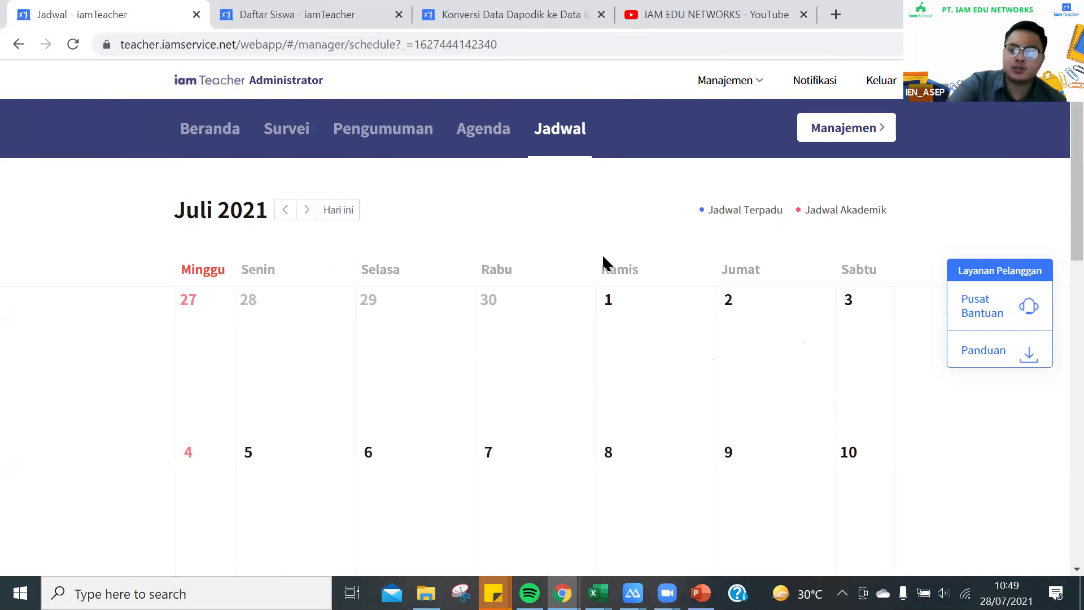
scroll(388, 394, "down", 5)
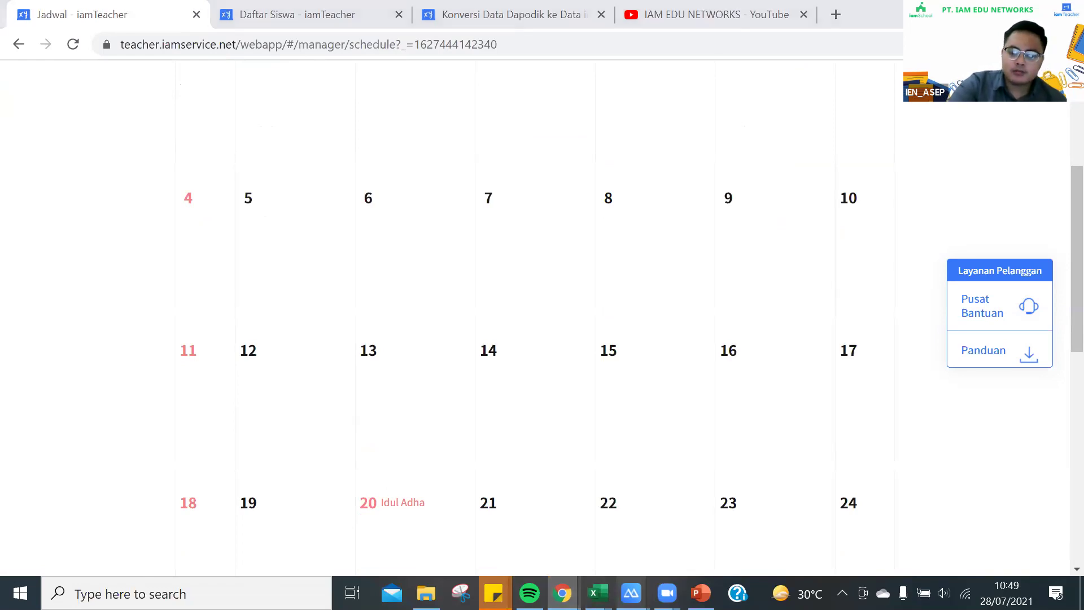
mouse_move(631, 592)
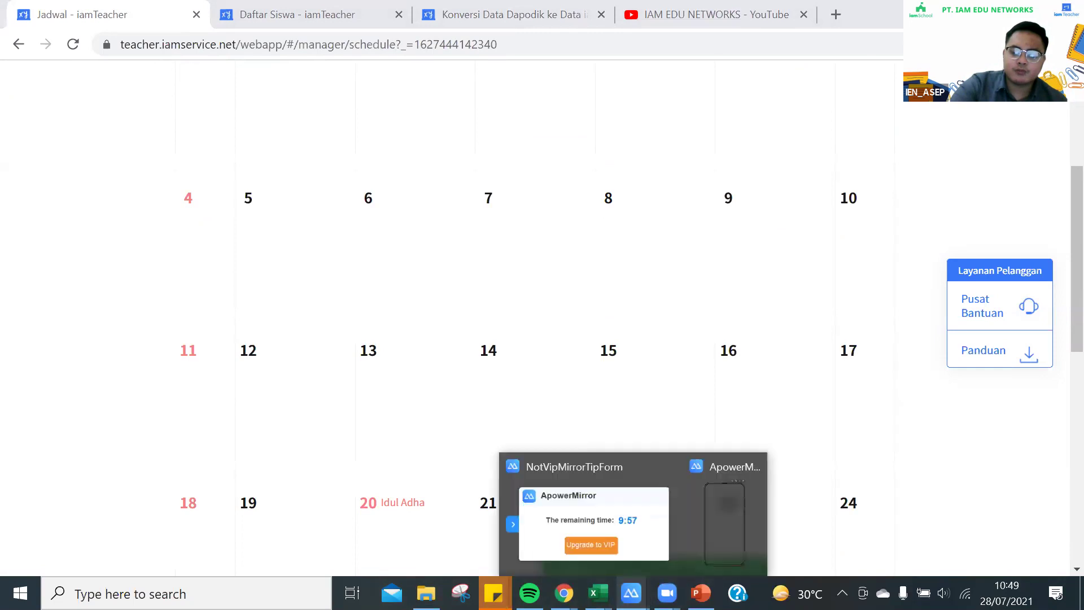
Show the iamSchool app's Juli 2021 Jadwal calendar in the phone mirror window
left_click(726, 502)
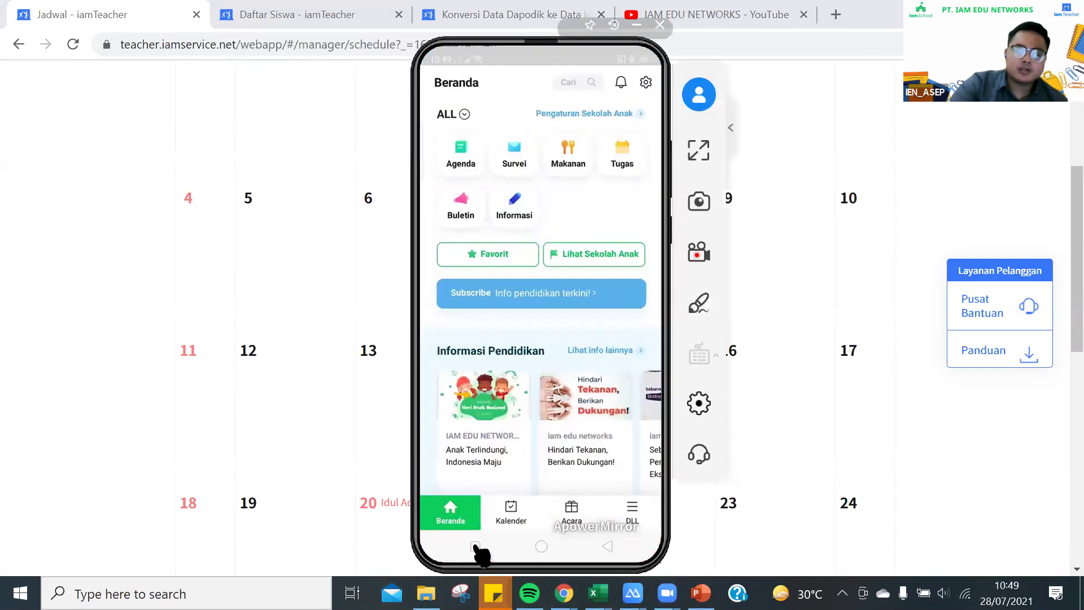
left_click(511, 514)
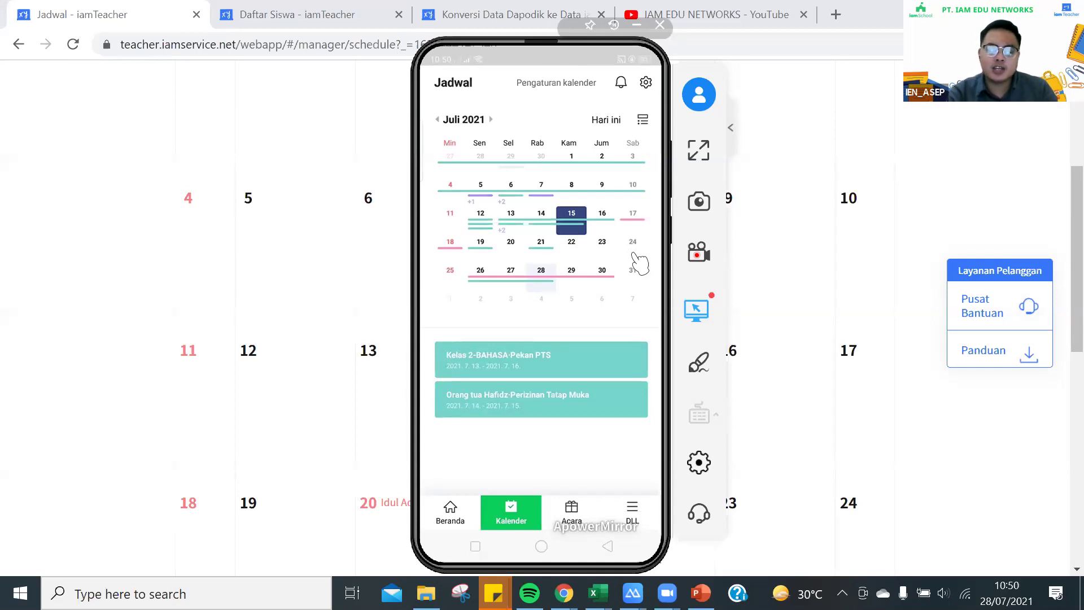
Collapse and expand the phone calendar, ending on the full Juli 2021 month grid with event bars
scroll(640, 262, "down", 3)
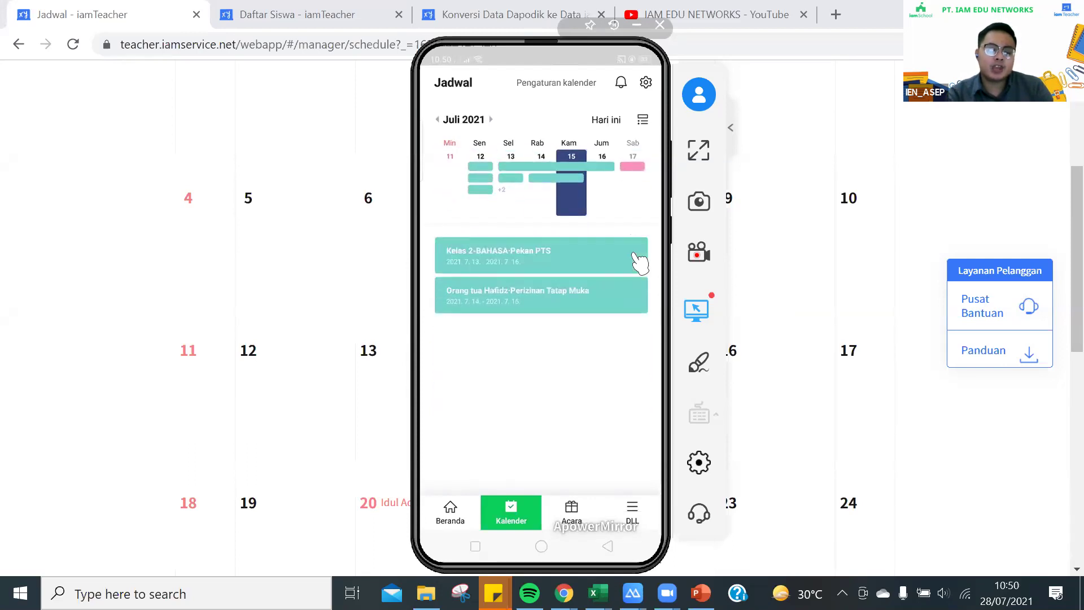
scroll(640, 263, "up", 3)
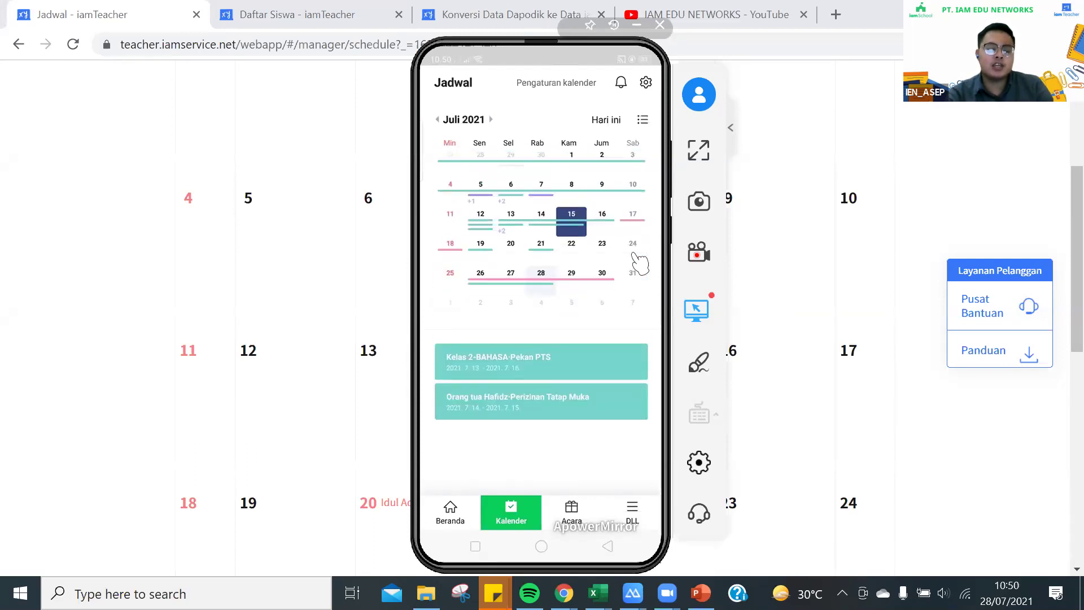
scroll(640, 263, "down", 2)
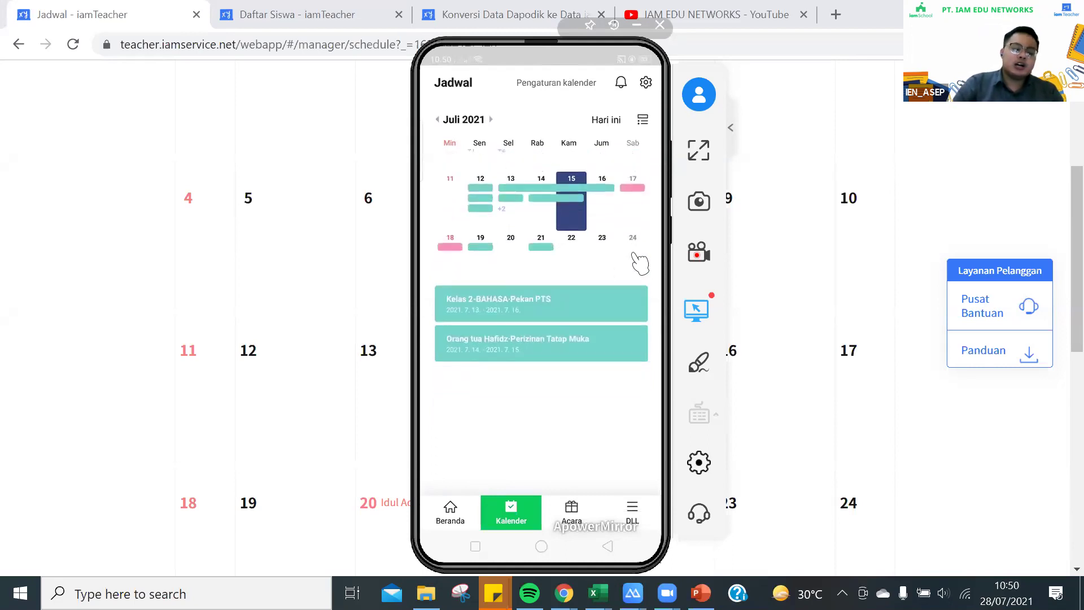
scroll(640, 263, "down", 2)
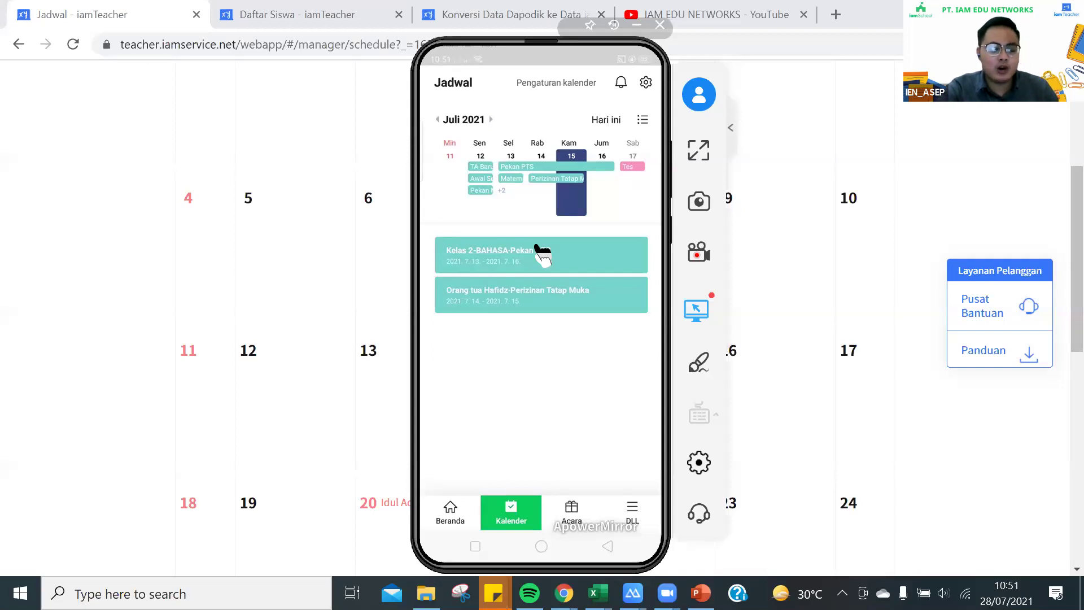
scroll(542, 254, "up", 2)
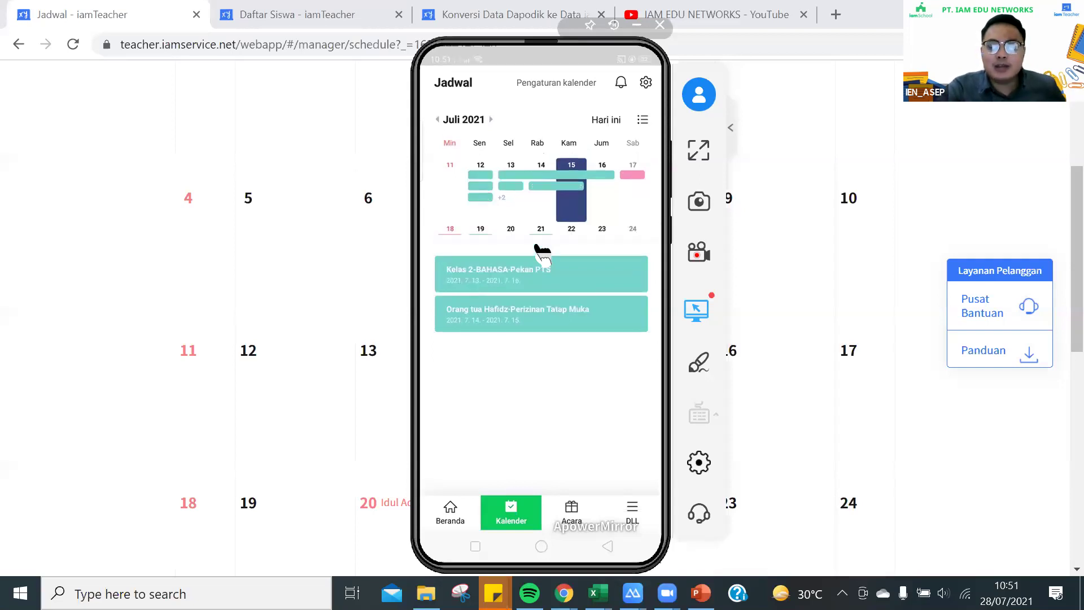
scroll(542, 243, "up", 3)
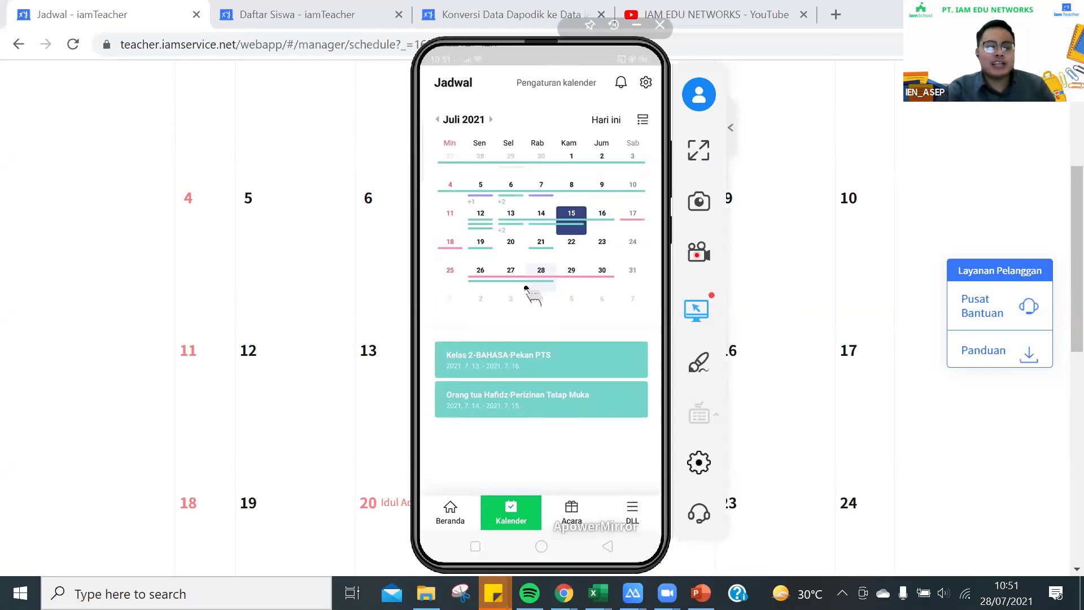
scroll(531, 288, "up", 2)
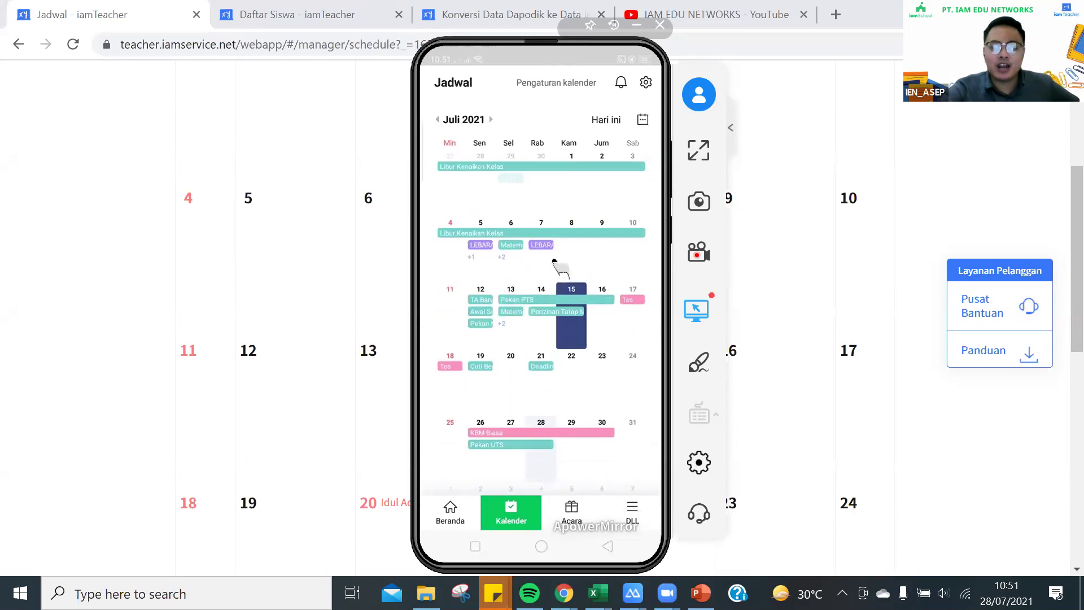
Select 14 July and list its events under the compact calendar
left_click(550, 309)
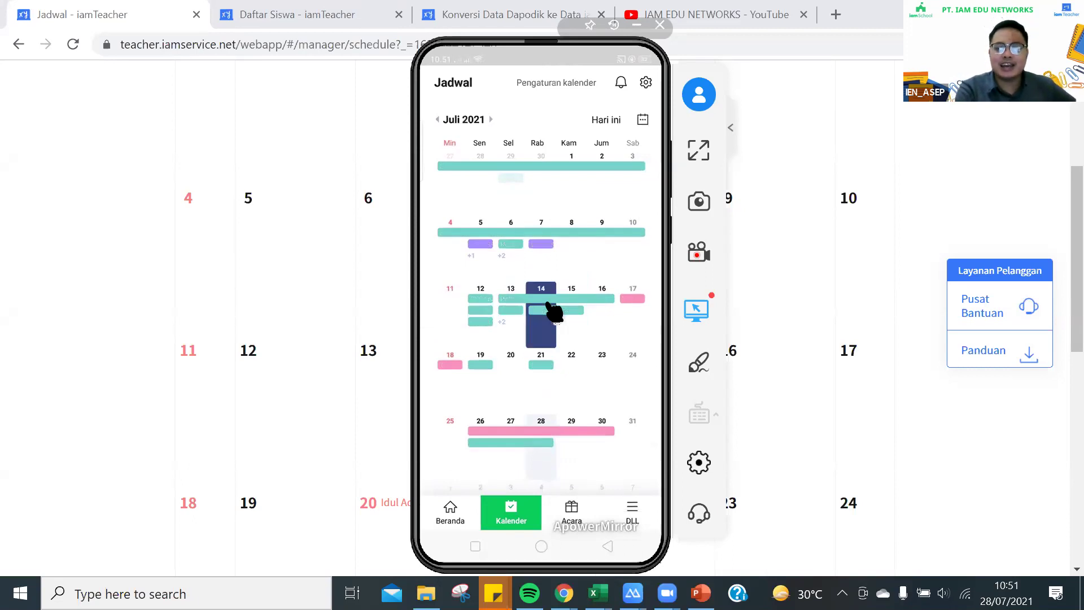
left_click(554, 312)
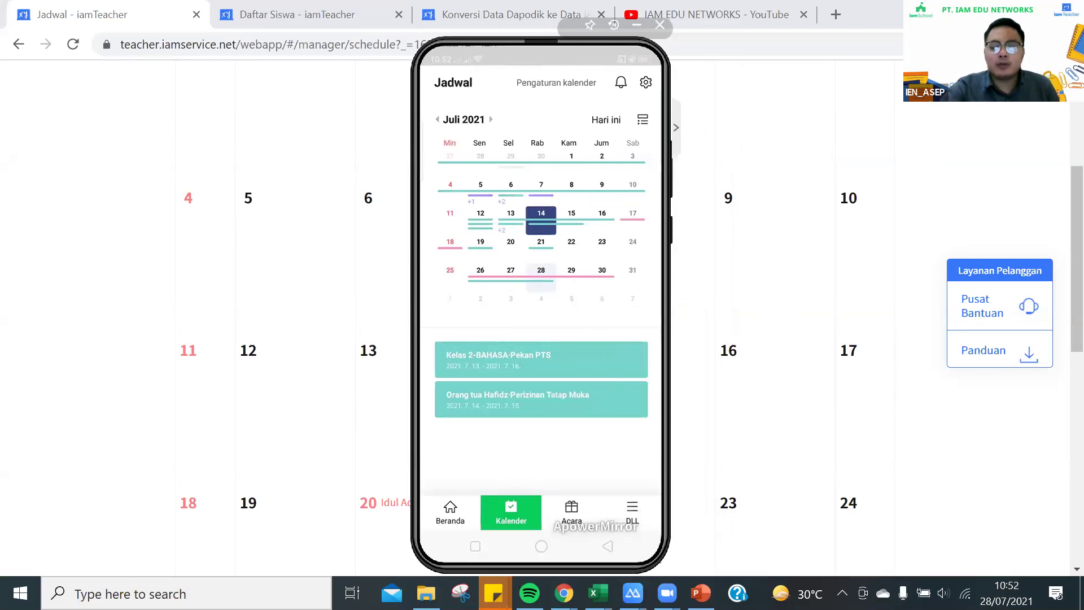
Close the web calendar's Tambah Jadwal dialog unsaved, then go to the empty Survei page
left_click(713, 192)
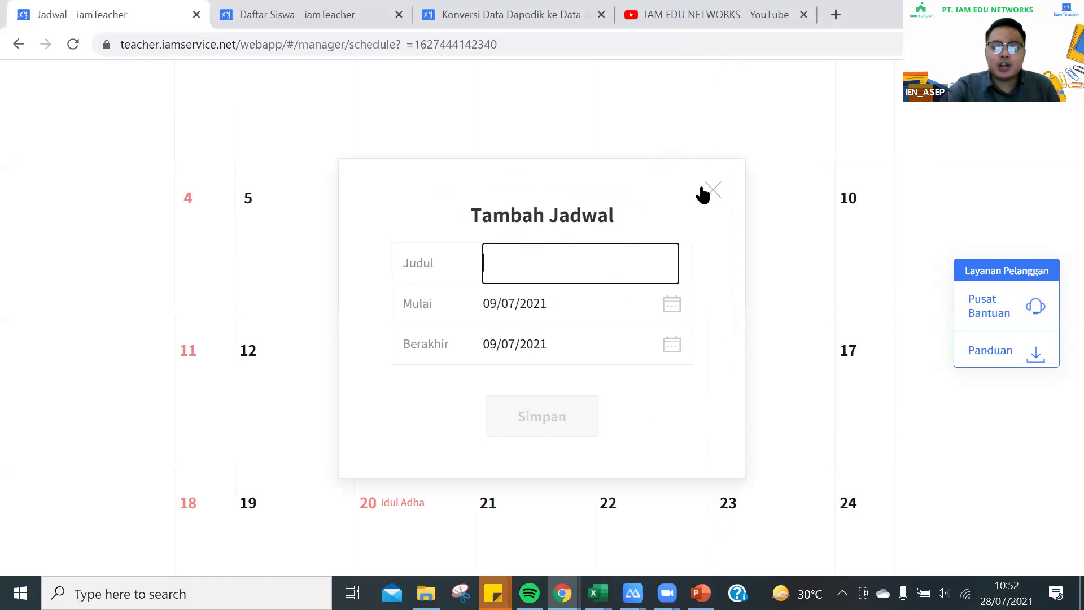
left_click(700, 194)
scroll(611, 220, "up", 5)
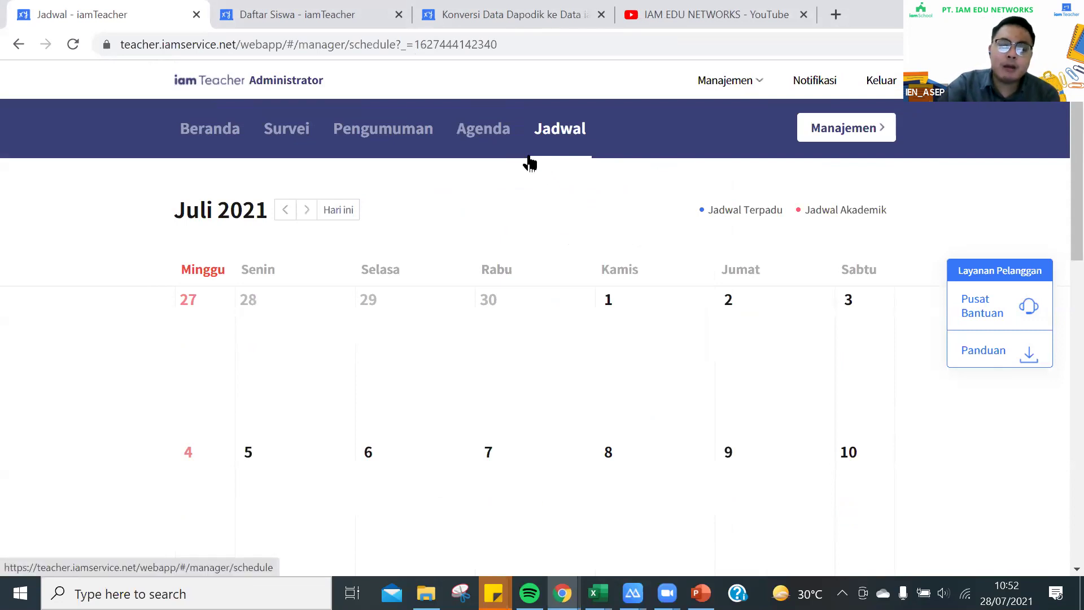
left_click(379, 145)
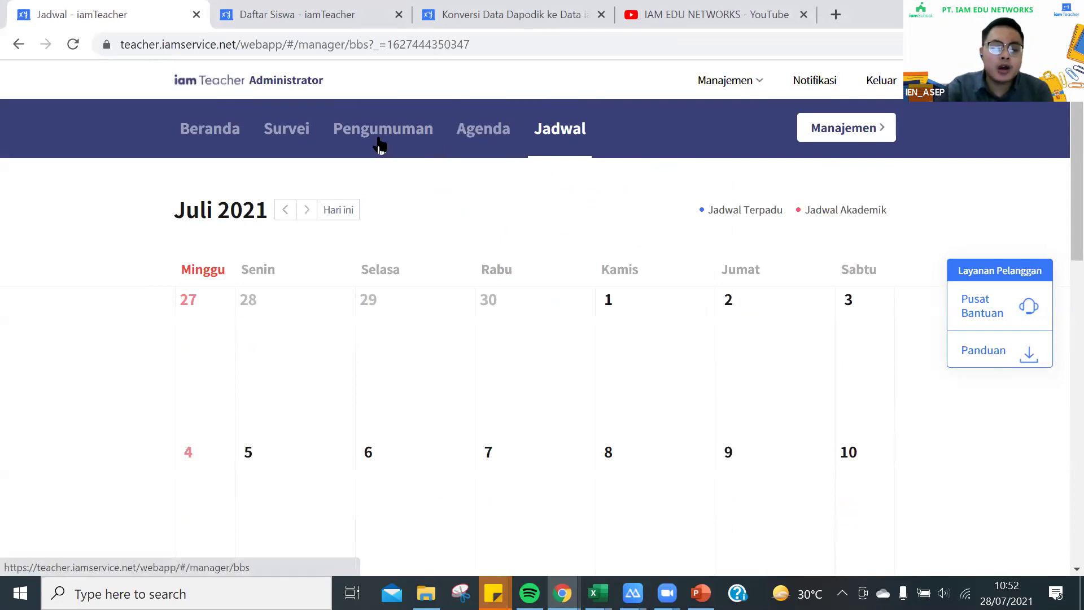
left_click(277, 141)
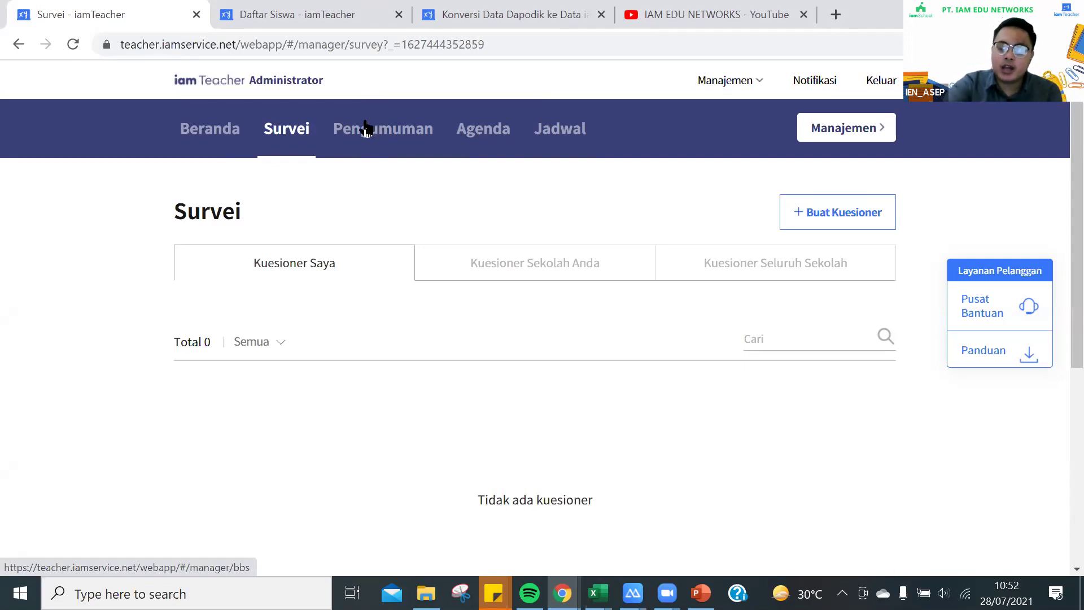
View the Pemberitahuan list with its MPLS post, then switch to the IAM EDU NETWORKS YouTube tab
left_click(373, 141)
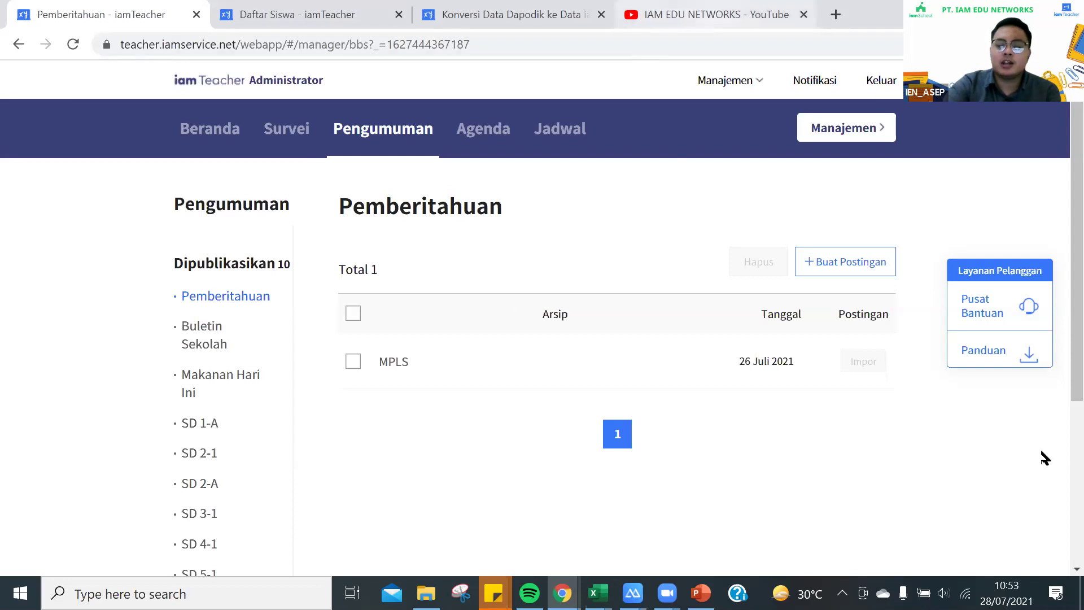
left_click(728, 14)
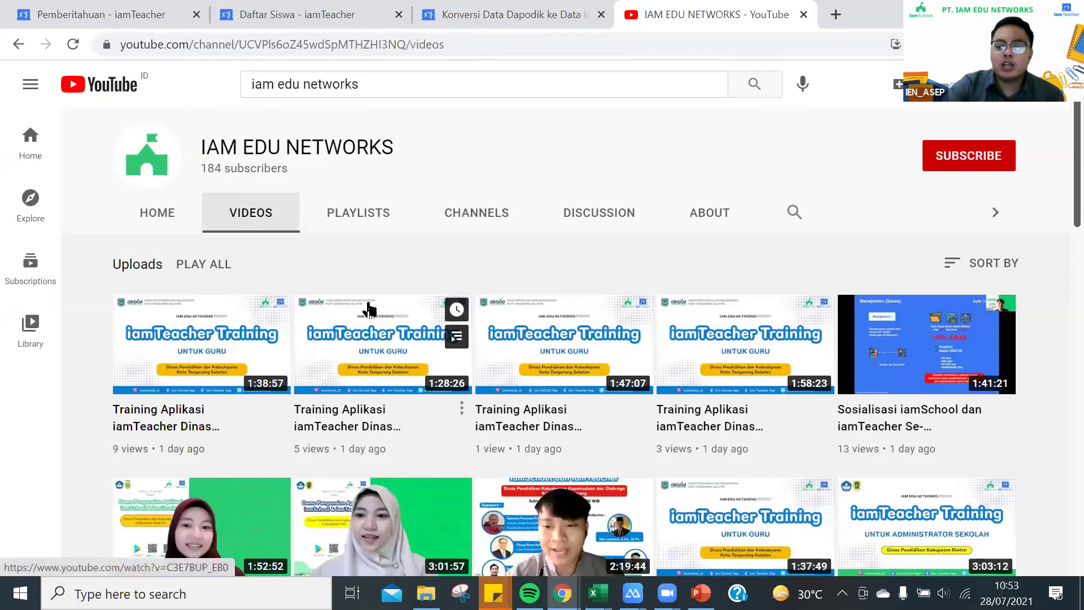
Scroll through the IAM EDU NETWORKS channel videos and return to the top of the page
scroll(353, 309, "down", 3)
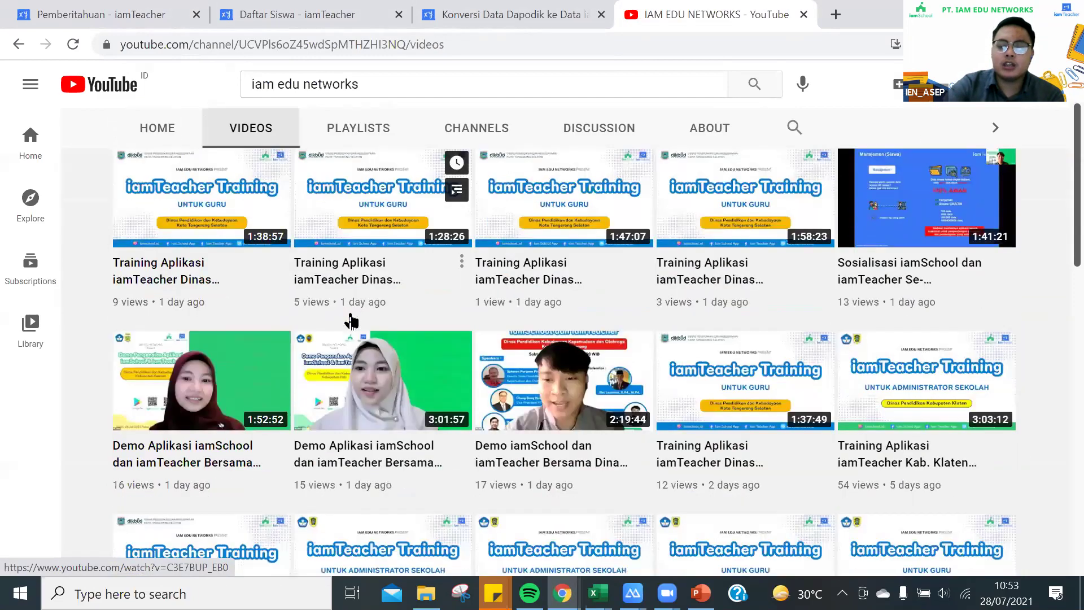
scroll(351, 321, "down", 11)
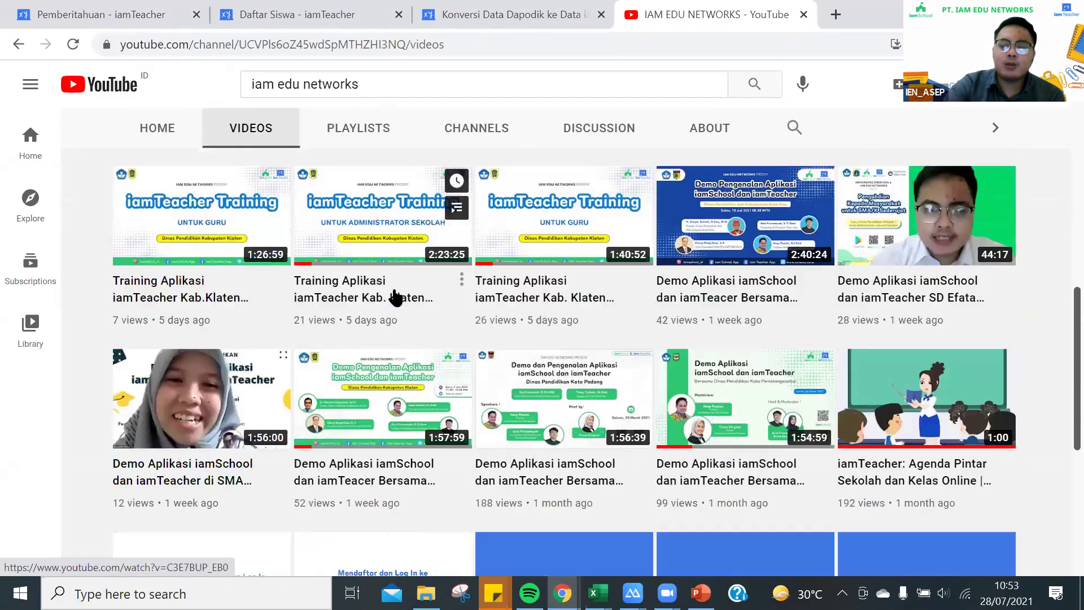
scroll(394, 295, "down", 3)
scroll(297, 483, "up", 3)
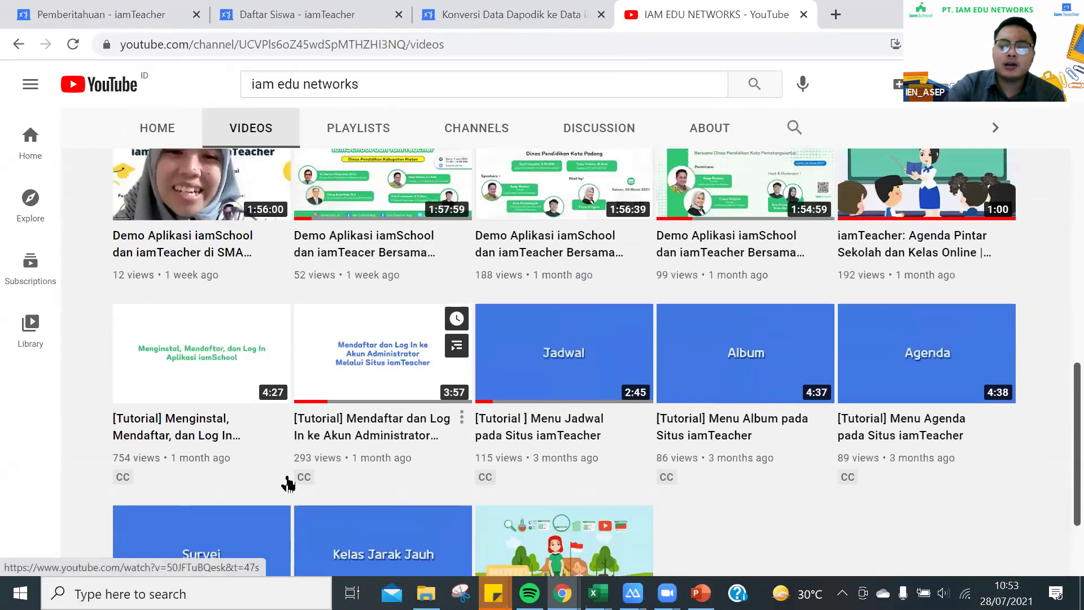
scroll(290, 262, "up", 2)
scroll(422, 344, "up", 1)
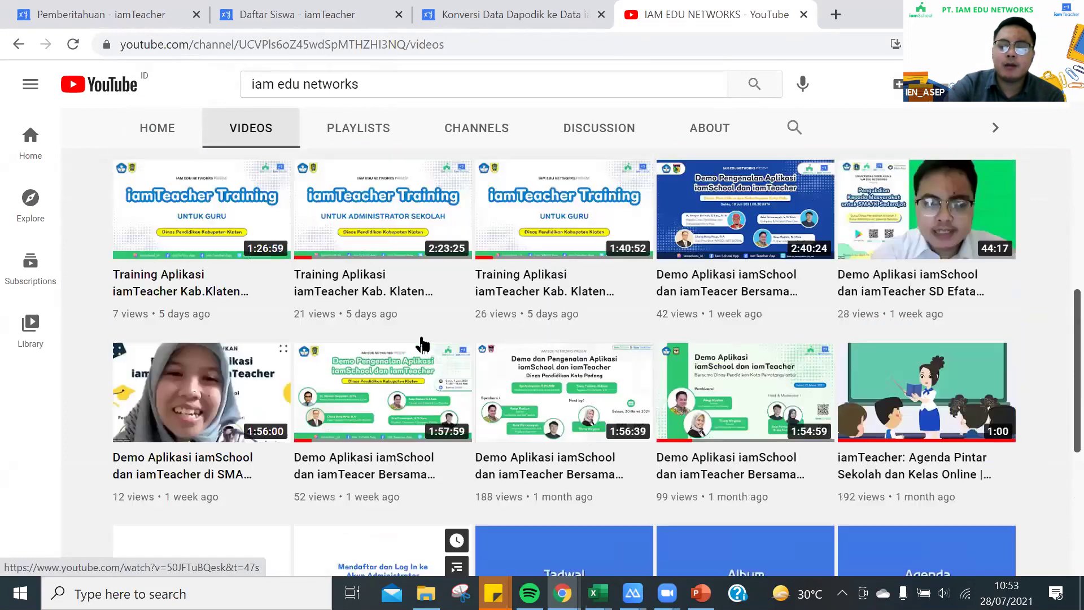
scroll(424, 345, "up", 1)
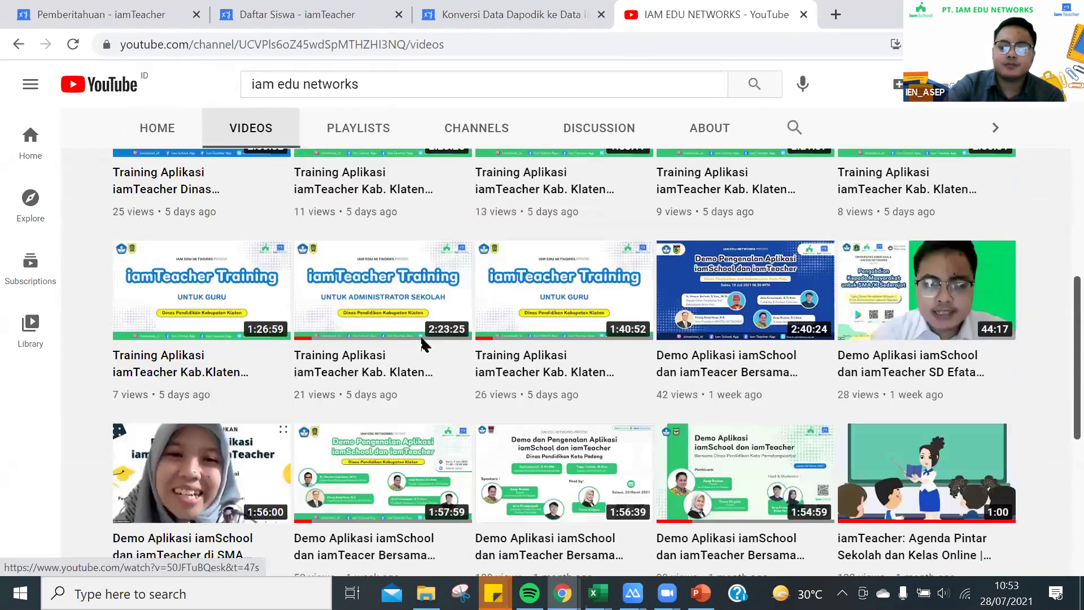
scroll(422, 344, "up", 2)
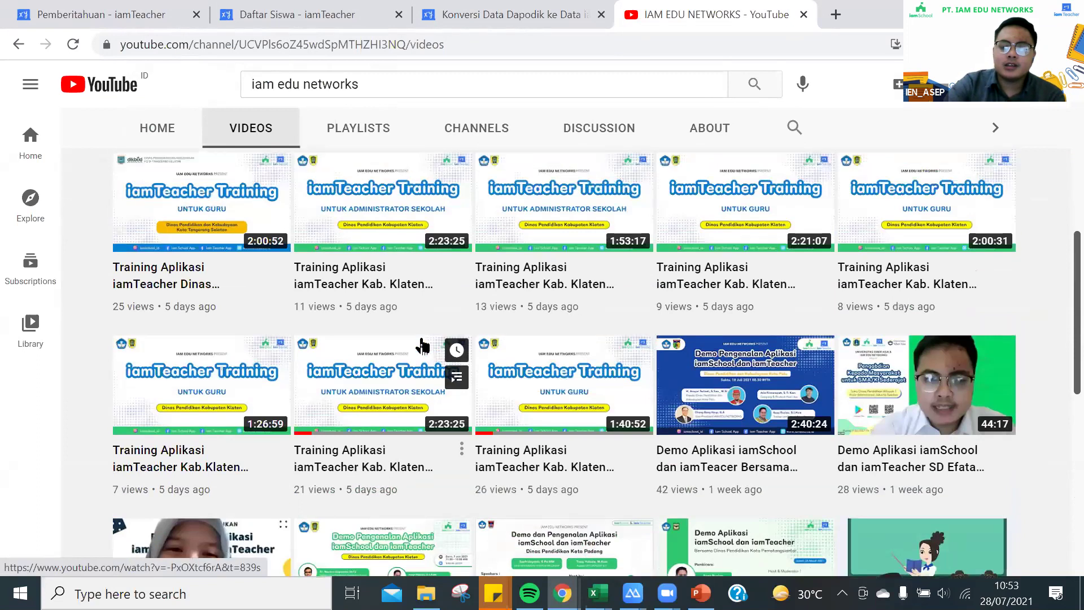
scroll(423, 345, "up", 7)
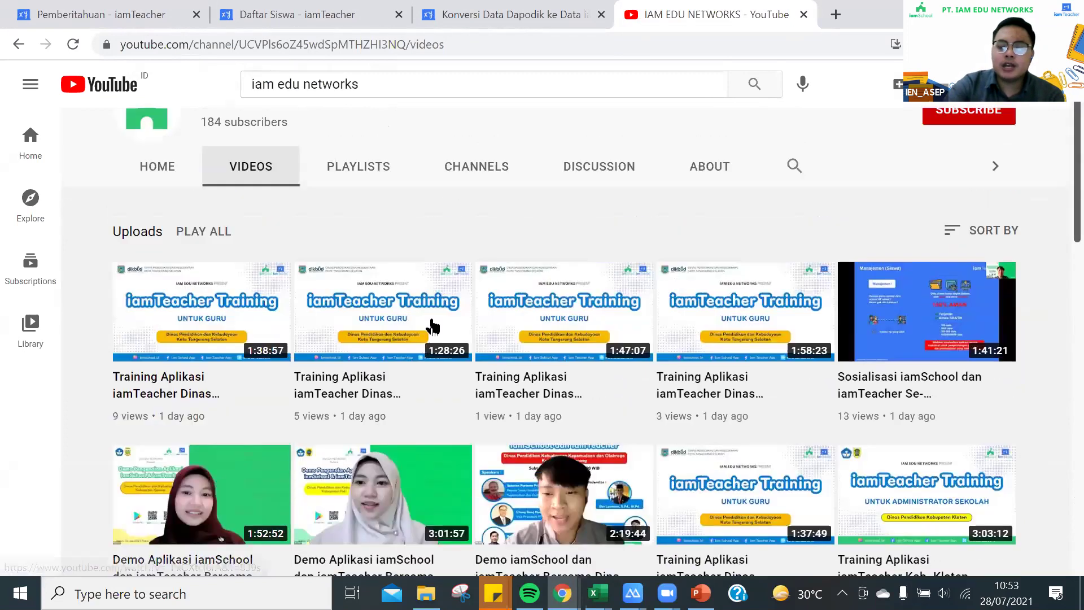
scroll(520, 289, "down", 7)
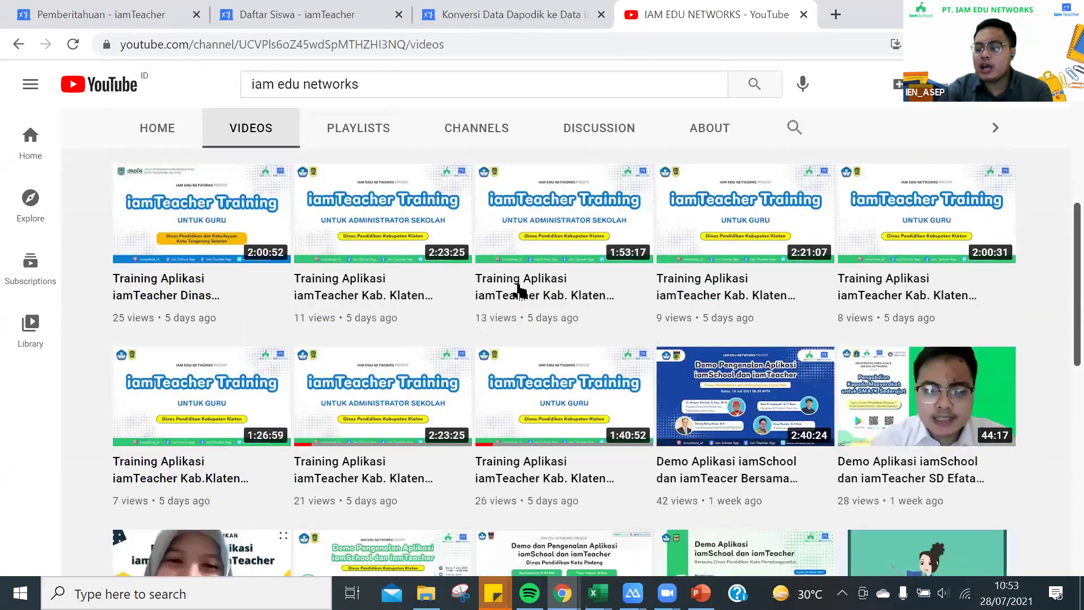
scroll(519, 290, "down", 4)
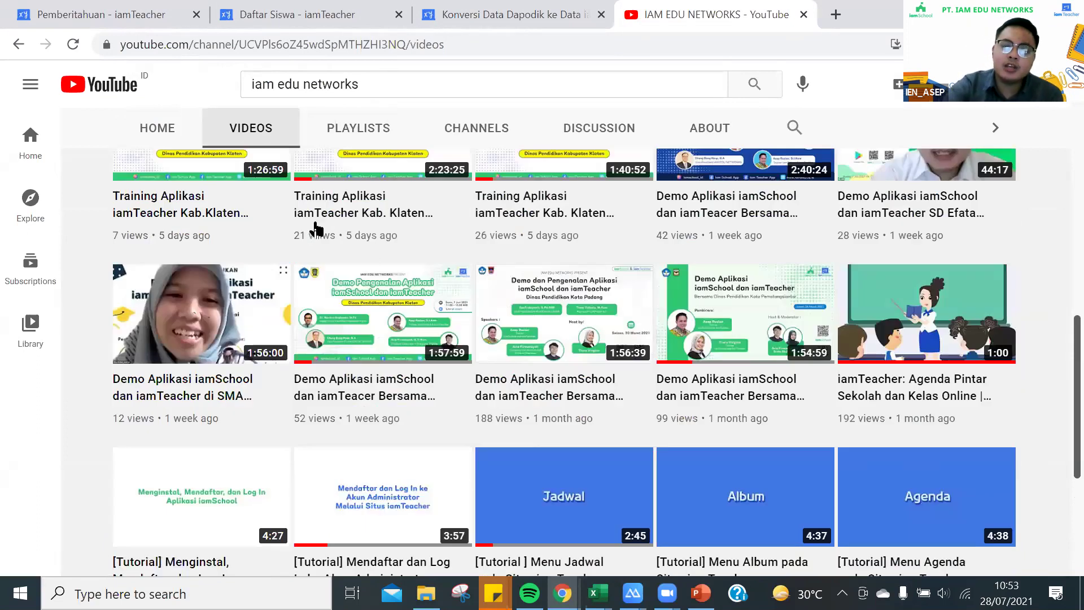
key("Home")
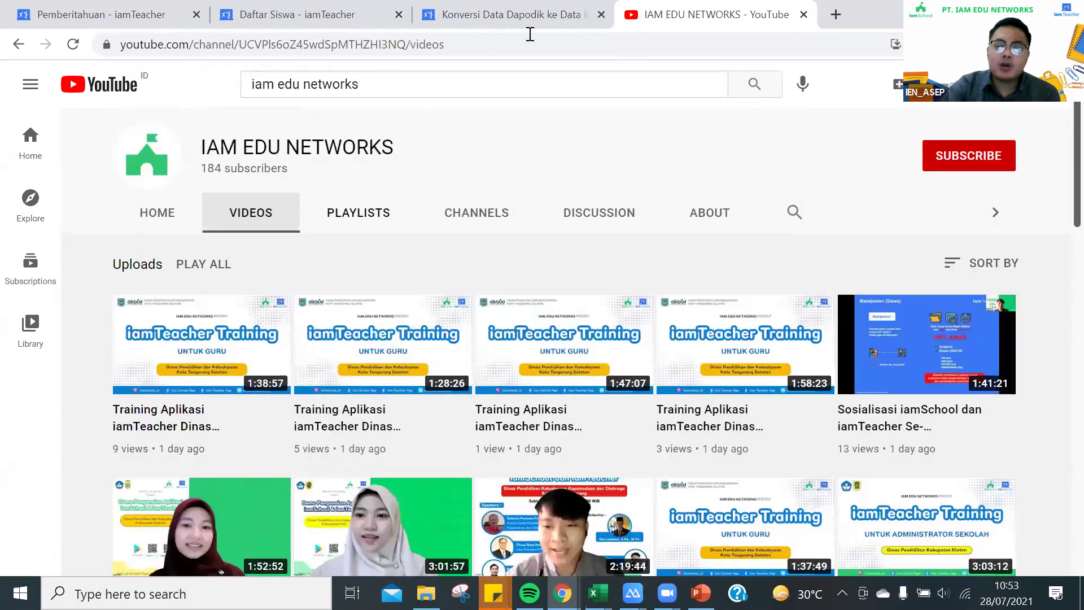
Close the Konversi Data Dapodik tab and return to the Pemberitahuan announcement list
middle_click(450, 22)
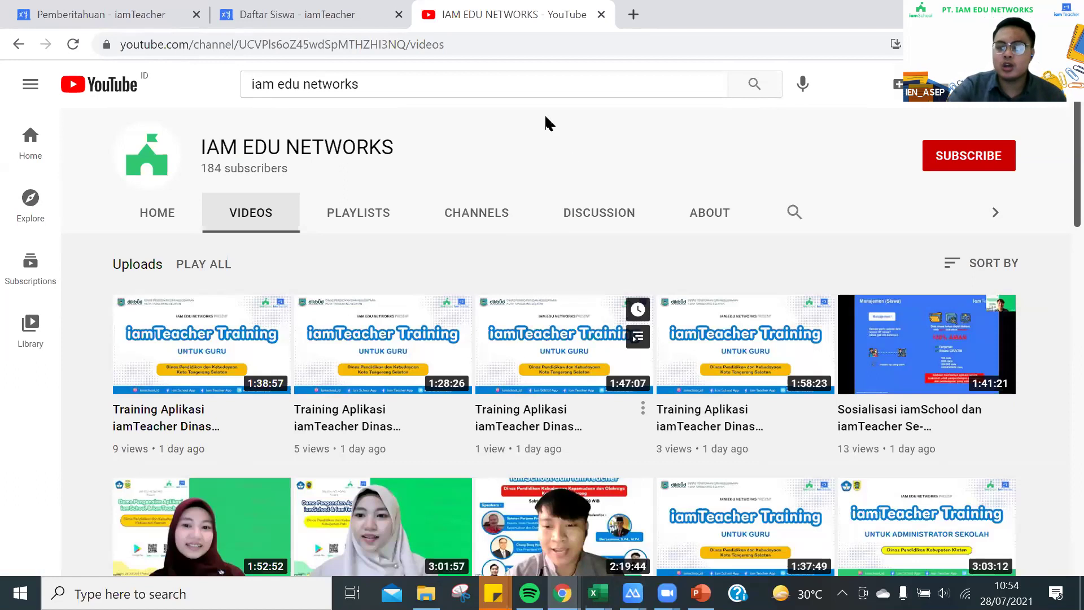
left_click(328, 8)
left_click(150, 15)
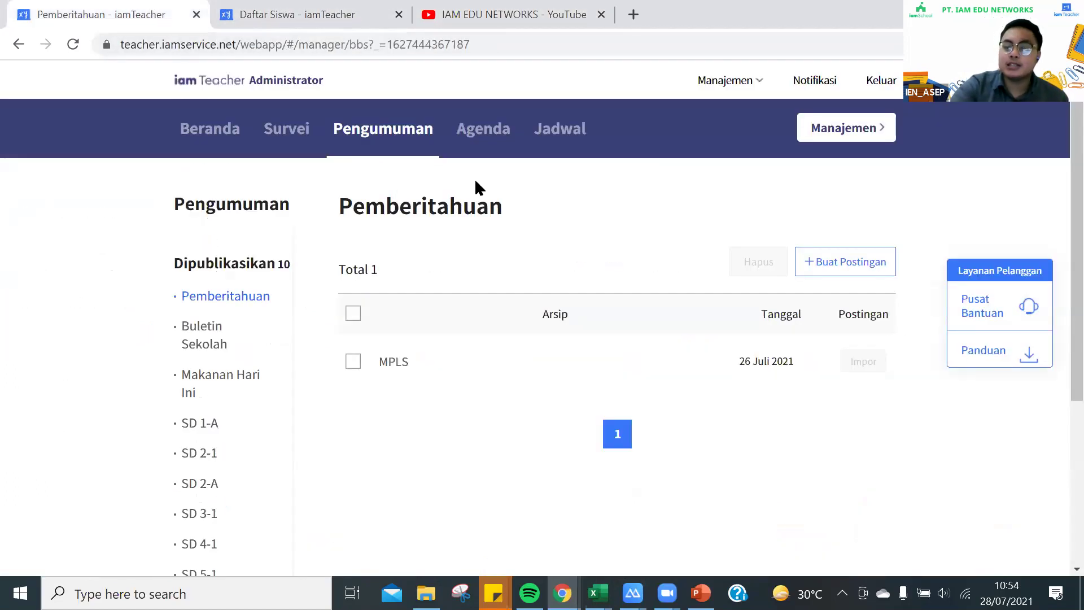